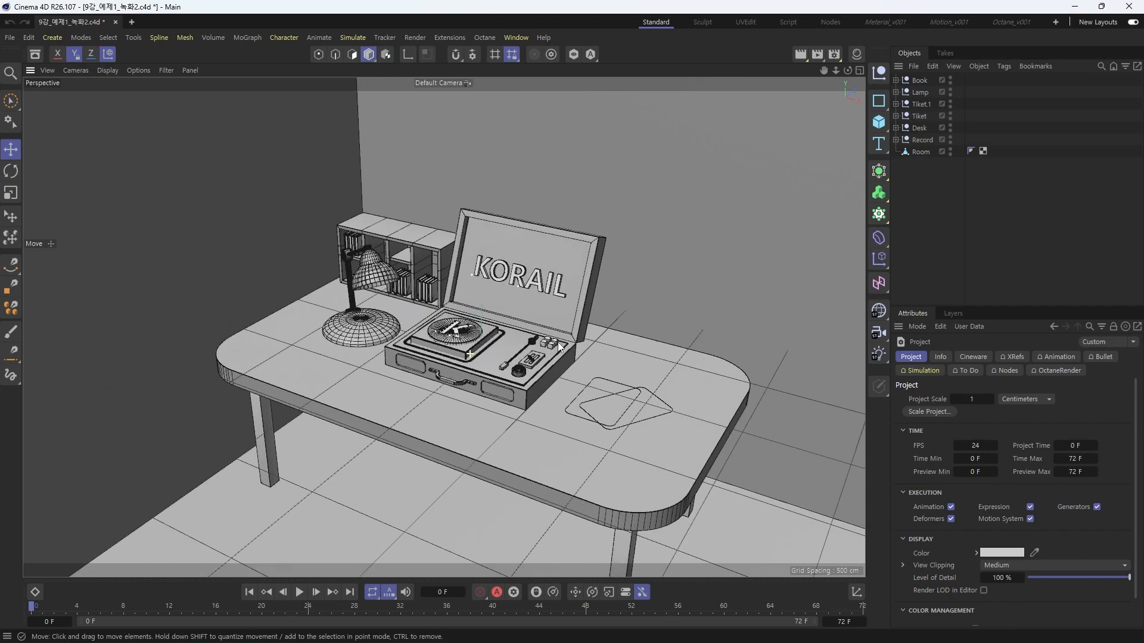
pyautogui.scroll(-3, 495, 355)
pyautogui.scroll(3, 478, 351)
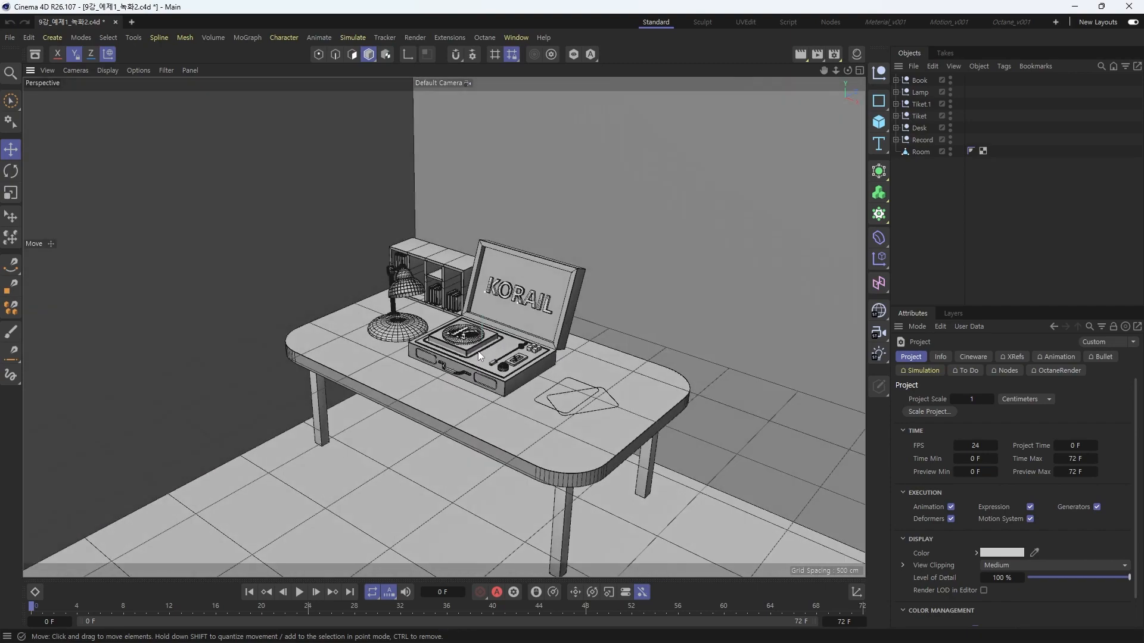
pyautogui.scroll(4, 478, 351)
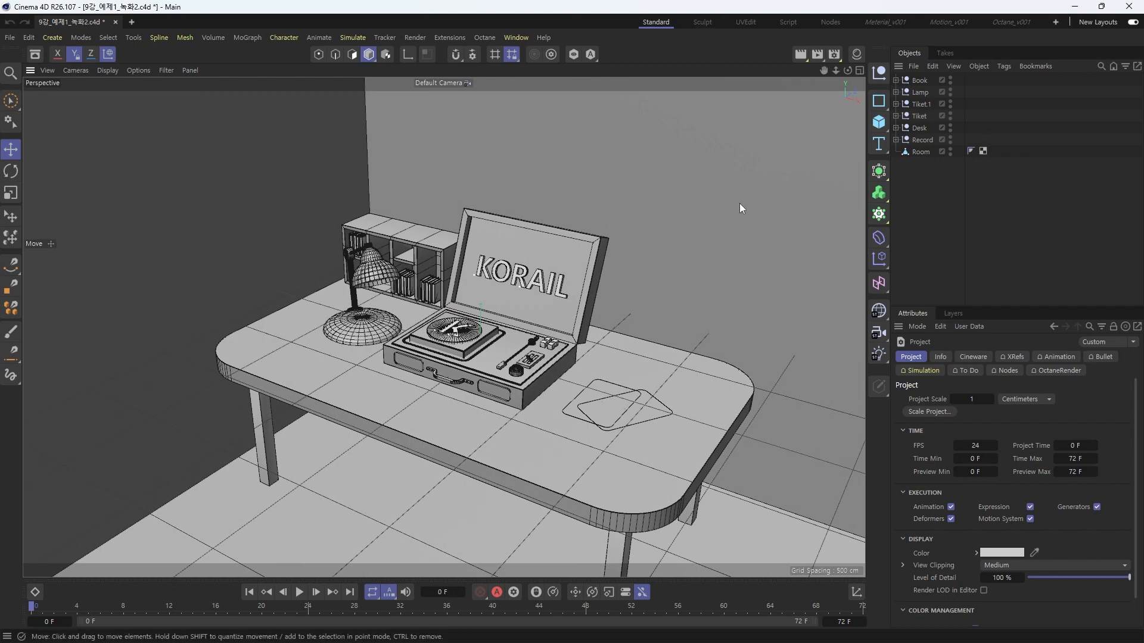
# Open the Octane Live Viewer, shrink its window and dock it beside the perspective viewport
pyautogui.click(484, 37)
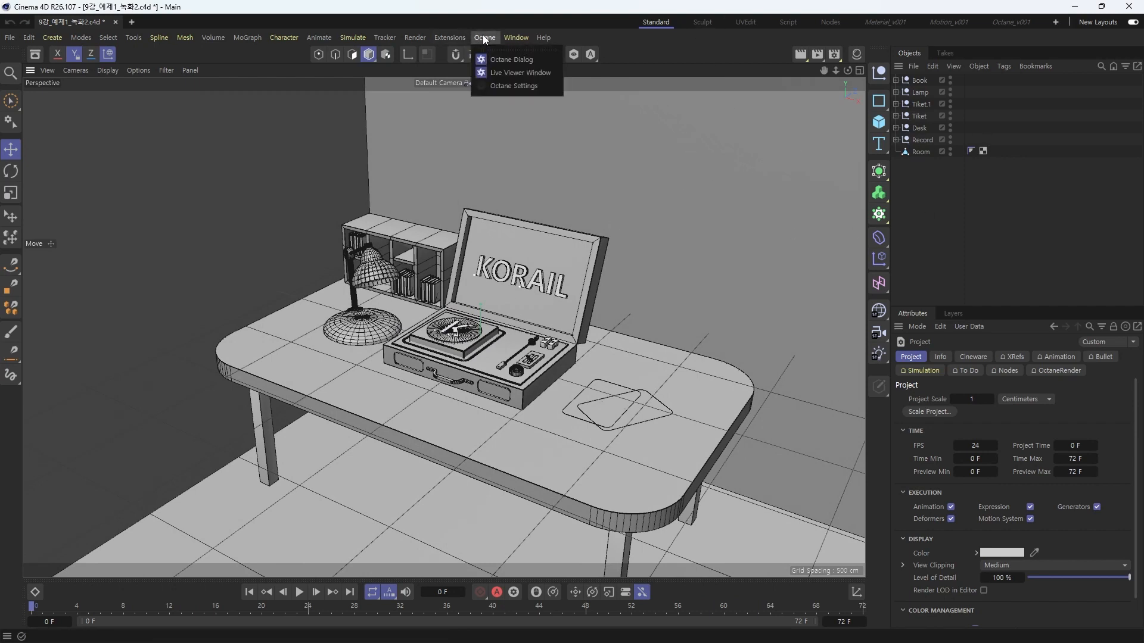
pyautogui.click(510, 72)
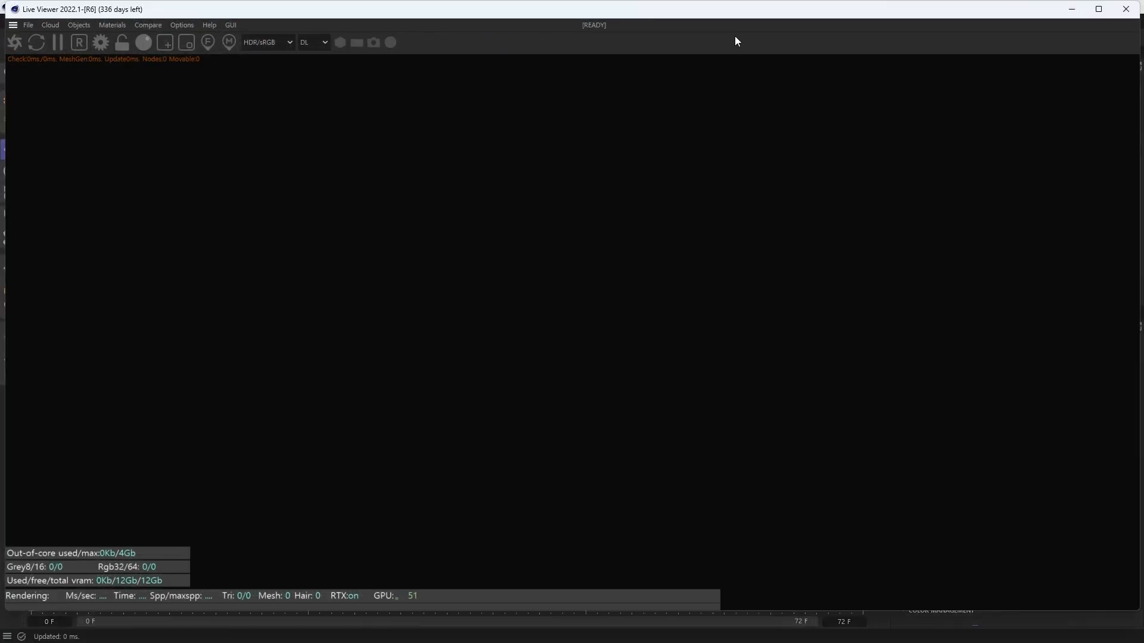
pyautogui.doubleClick(673, 15)
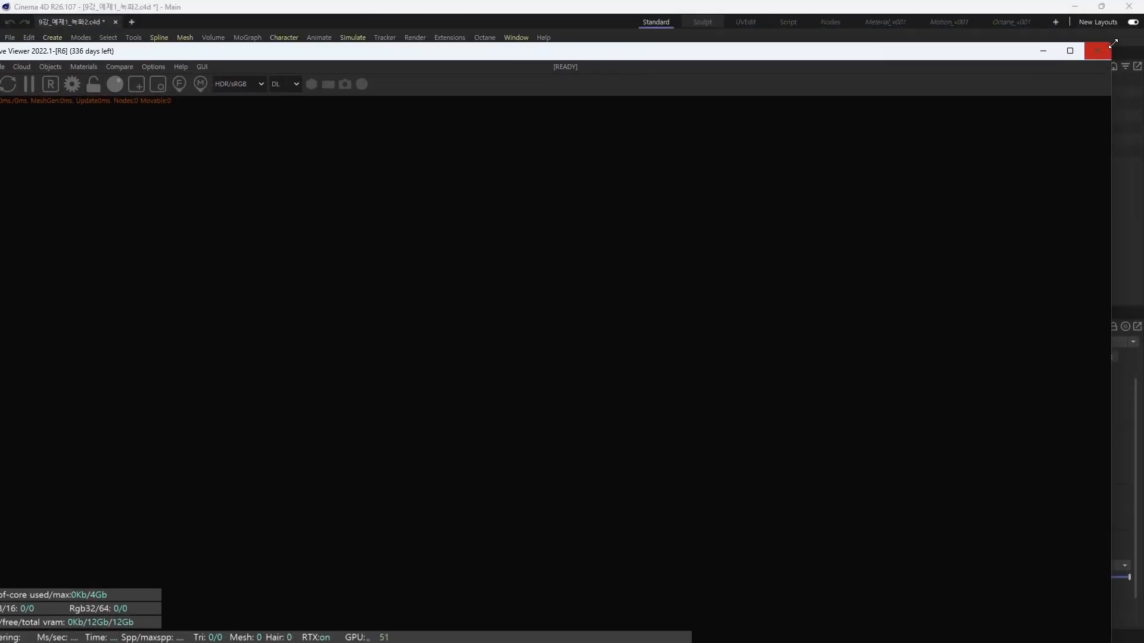
pyautogui.moveTo(1113, 43); pyautogui.dragTo(506, 153)
pyautogui.moveTo(15, 157); pyautogui.dragTo(403, 105)
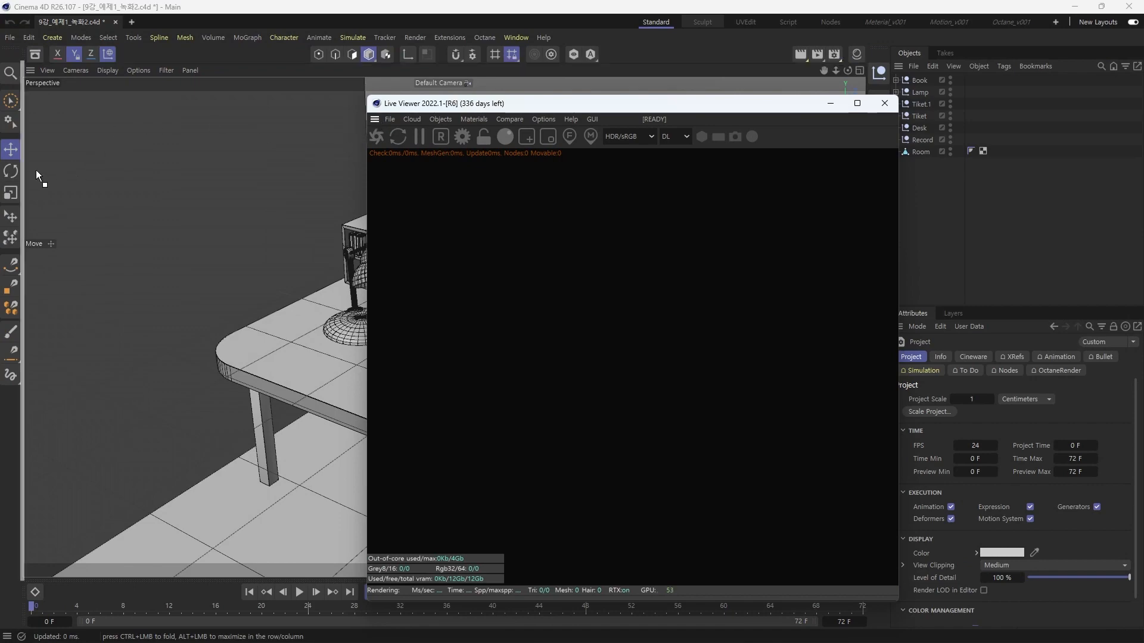
pyautogui.moveTo(36, 170); pyautogui.dragTo(36, 170)
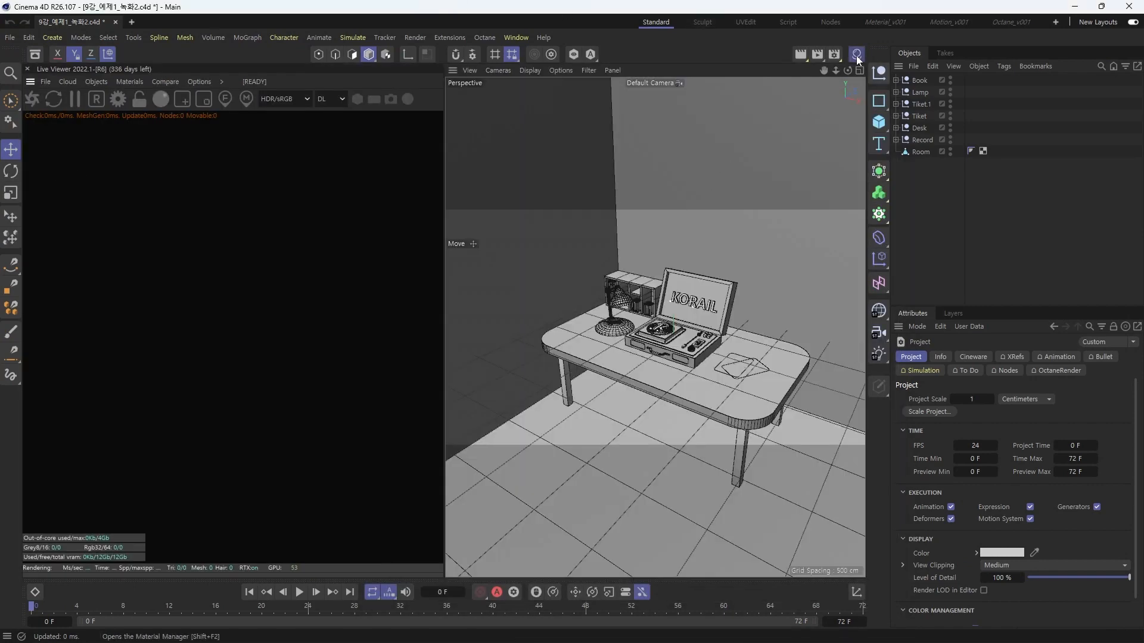
# Open the Material Manager and try to dock it in the timeline area below the viewport
pyautogui.click(857, 55)
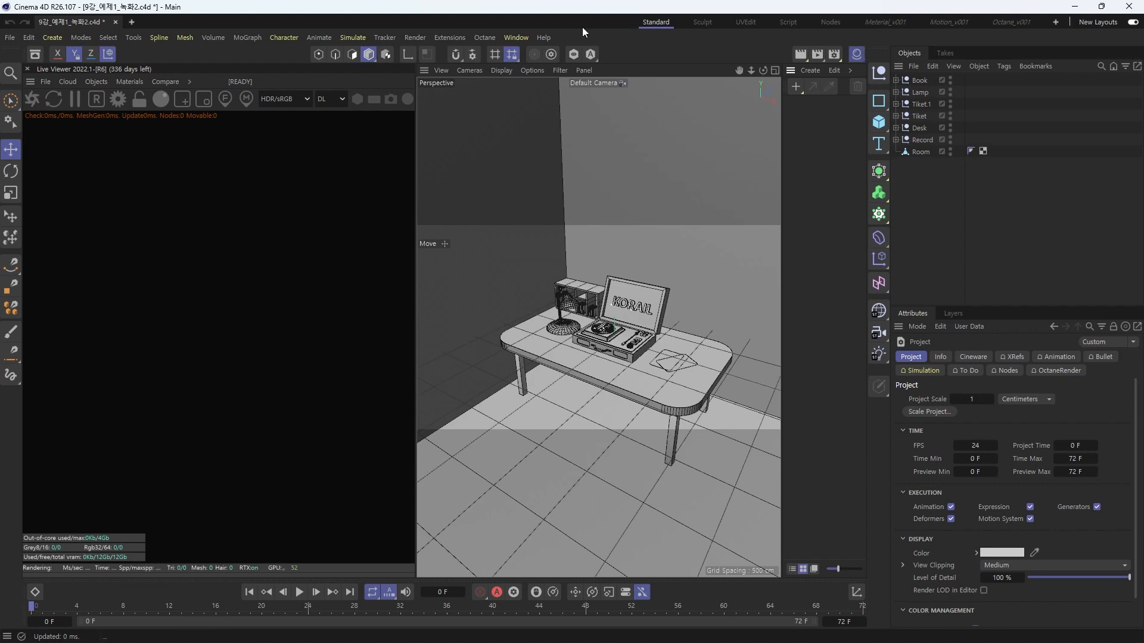
pyautogui.click(514, 37)
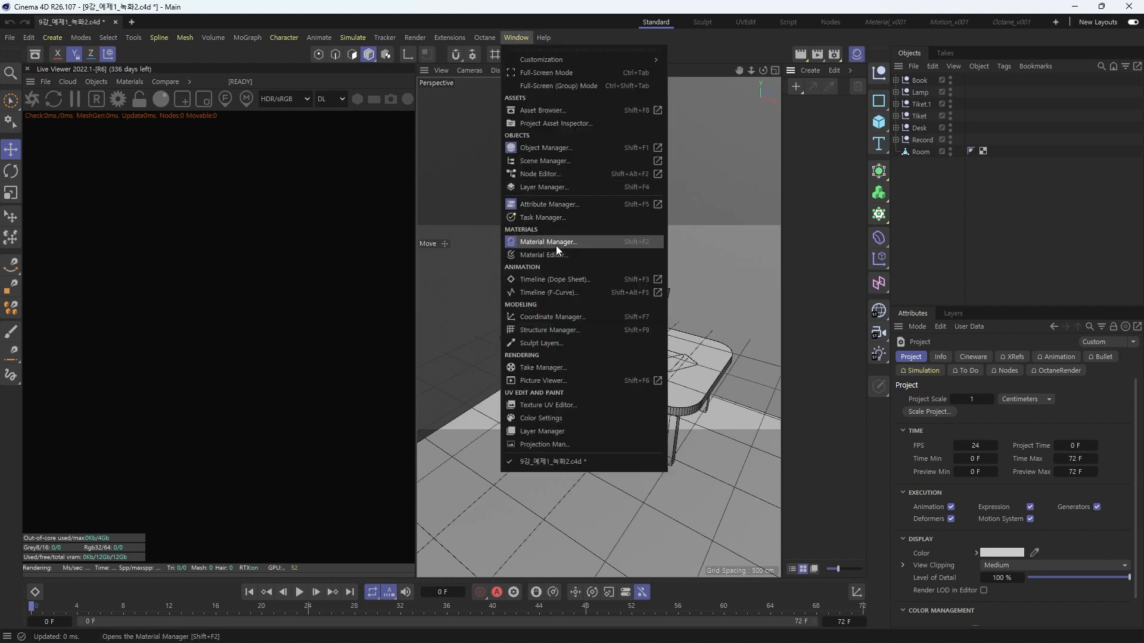
pyautogui.click(737, 46)
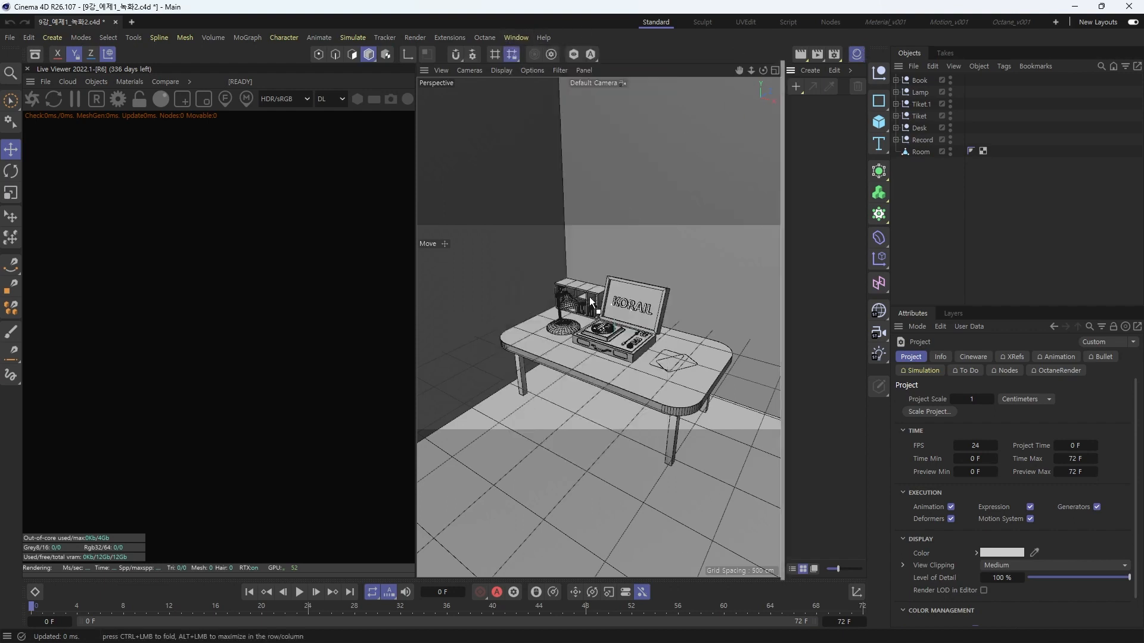
pyautogui.moveTo(588, 297); pyautogui.dragTo(408, 620)
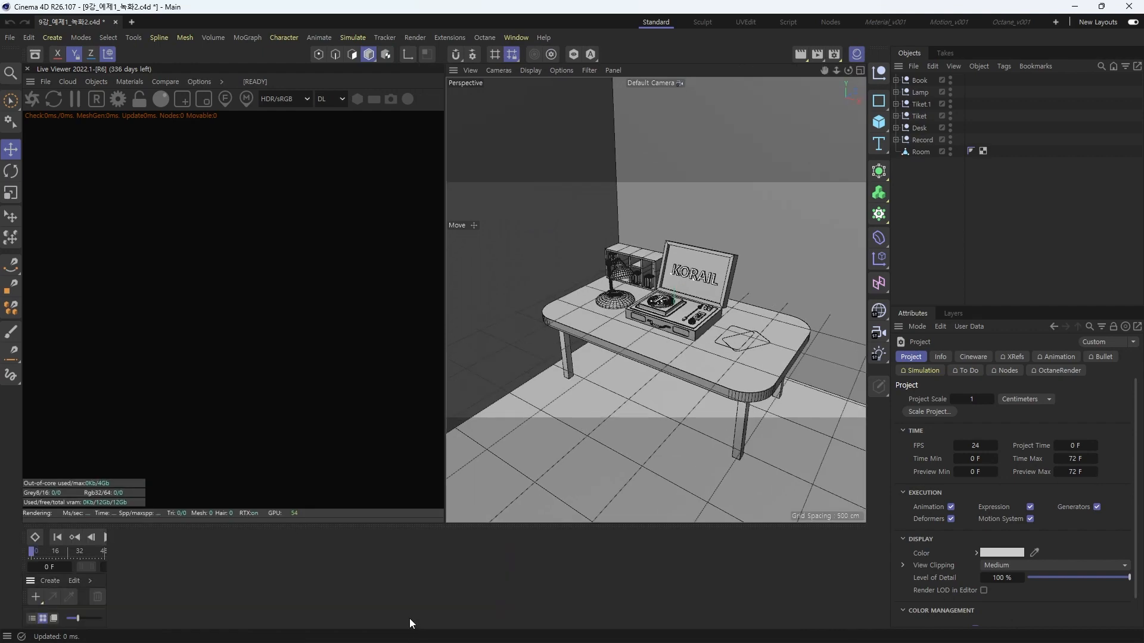
# Undock the Material Manager, dock it at full width beneath the timeline and enlarge its area
pyautogui.click(30, 581)
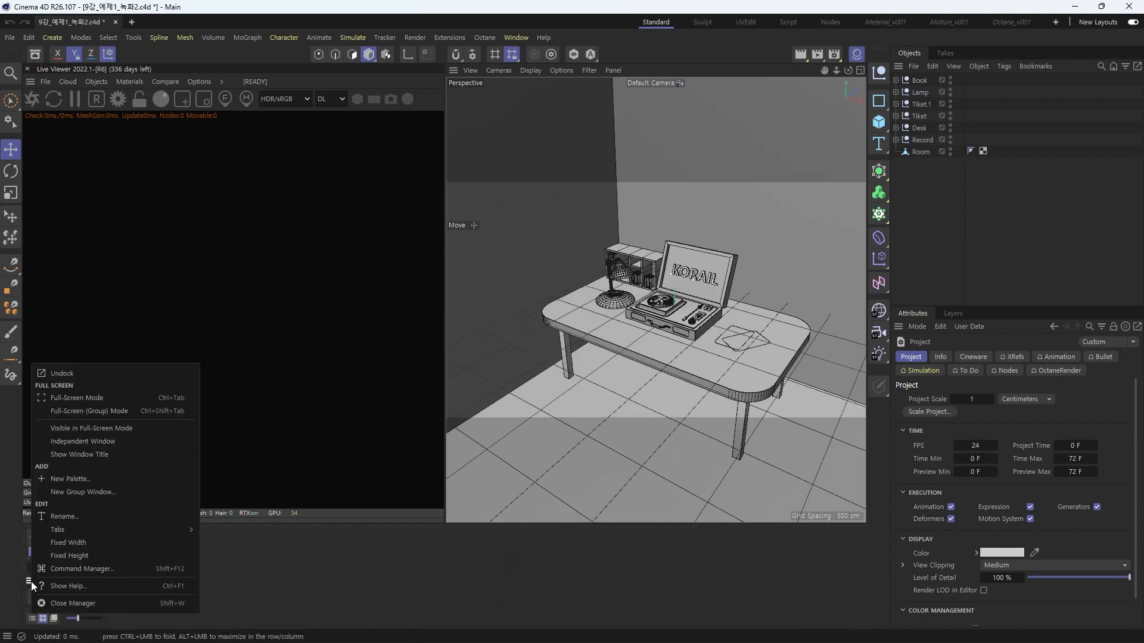
pyautogui.click(132, 371)
pyautogui.moveTo(105, 577); pyautogui.dragTo(352, 576)
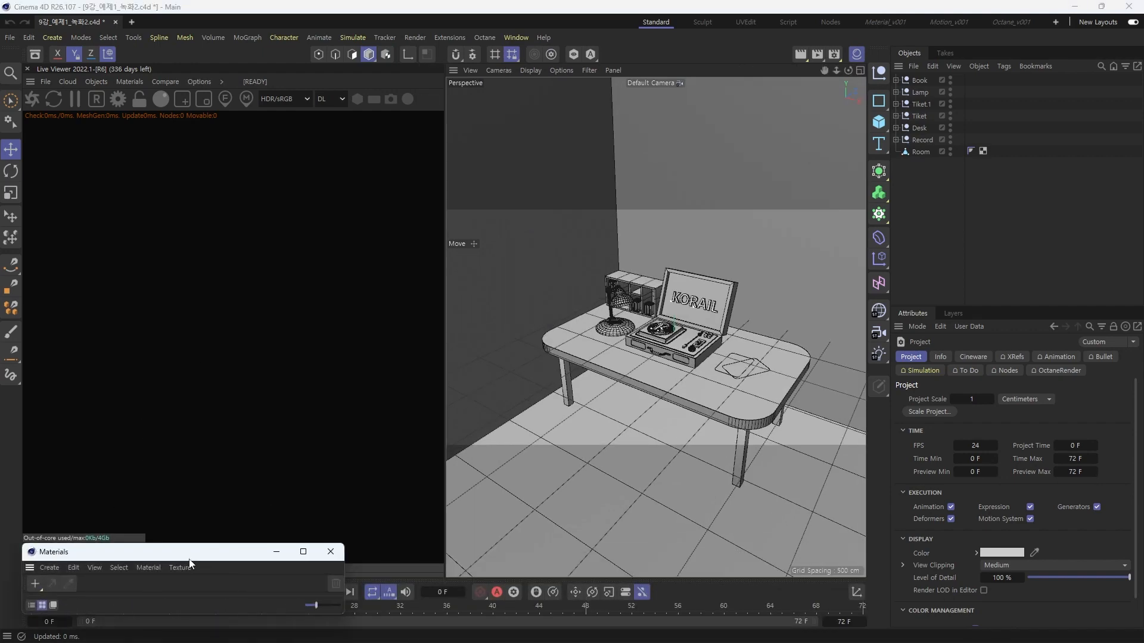
pyautogui.moveTo(192, 559); pyautogui.dragTo(610, 373)
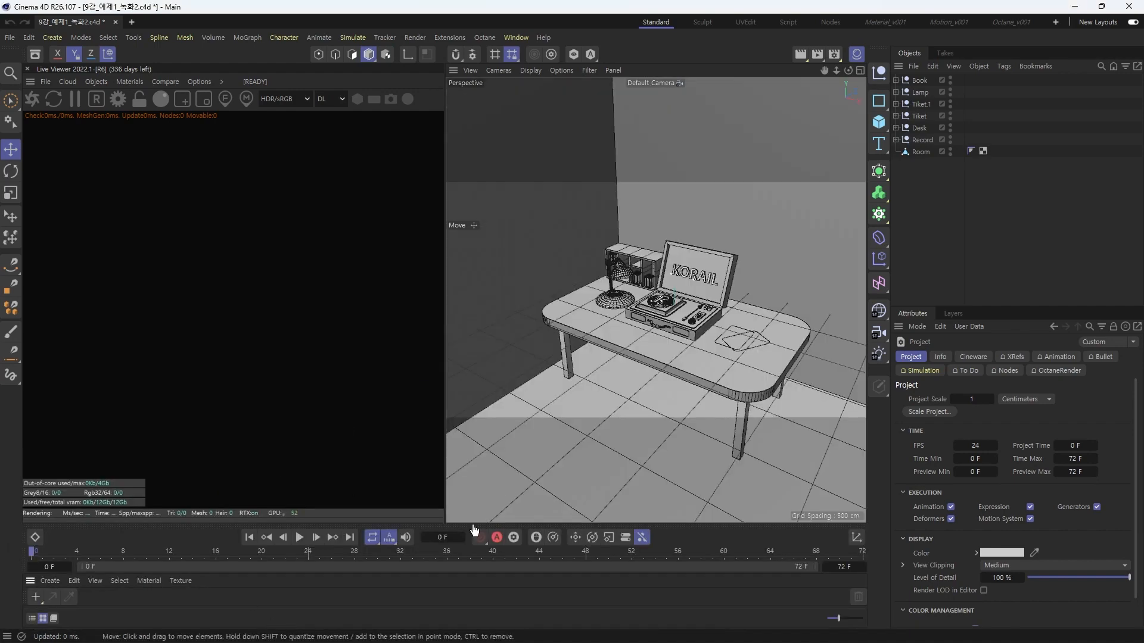
pyautogui.moveTo(473, 524); pyautogui.dragTo(474, 433)
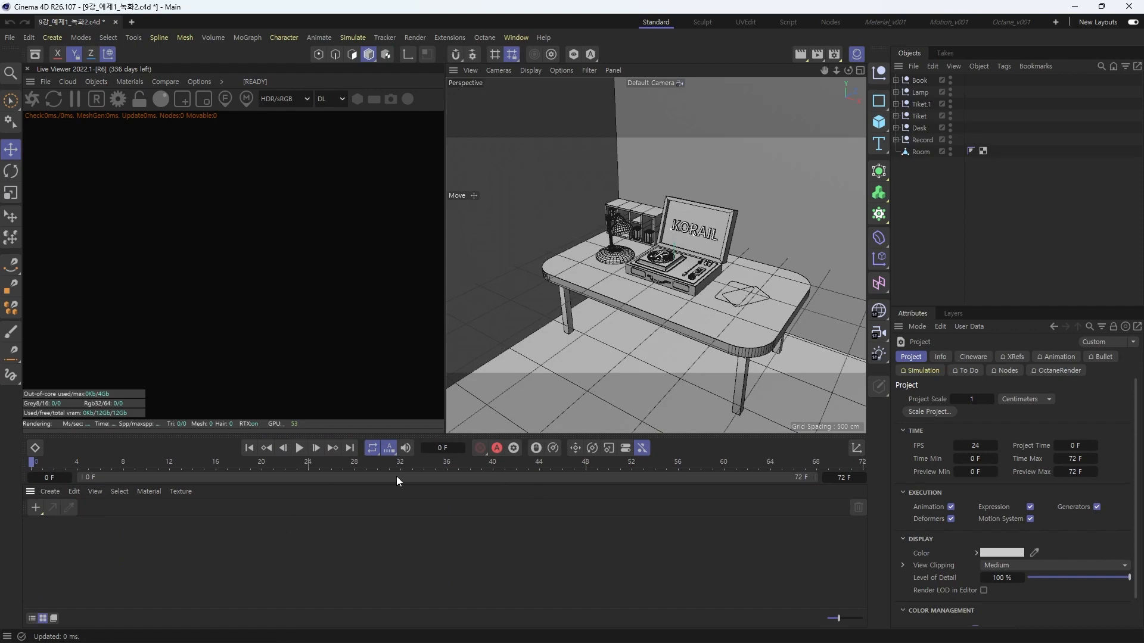
# Start the live render and change the render kernel to Path tracing in the Octane settings
pyautogui.click(34, 99)
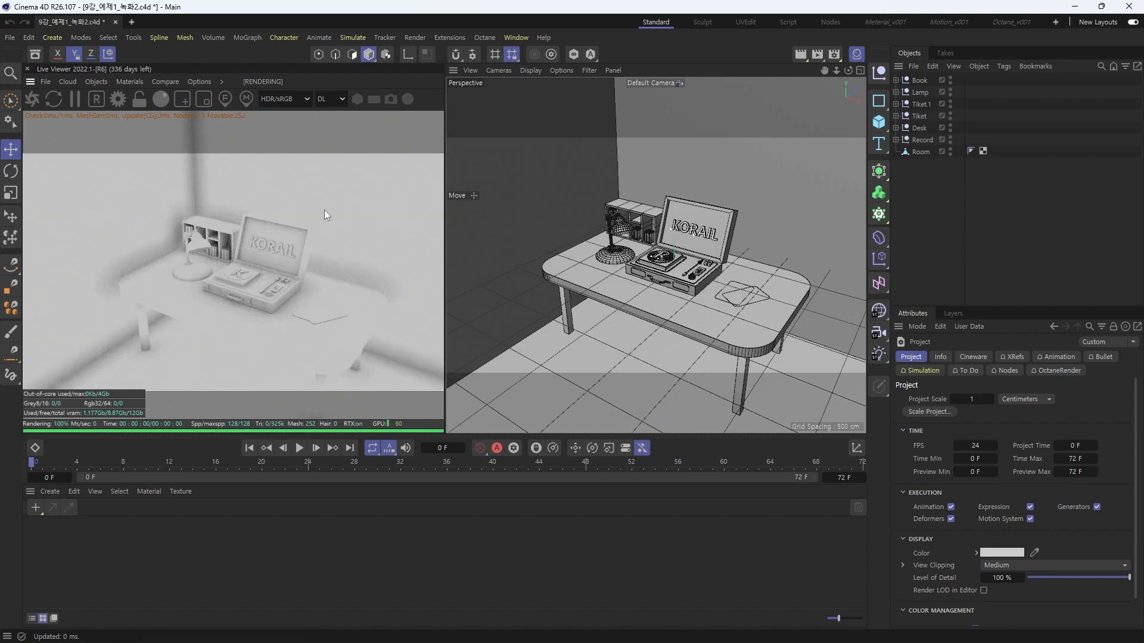
pyautogui.click(118, 99)
pyautogui.moveTo(136, 12); pyautogui.dragTo(520, 152)
pyautogui.moveTo(693, 247); pyautogui.dragTo(854, 247)
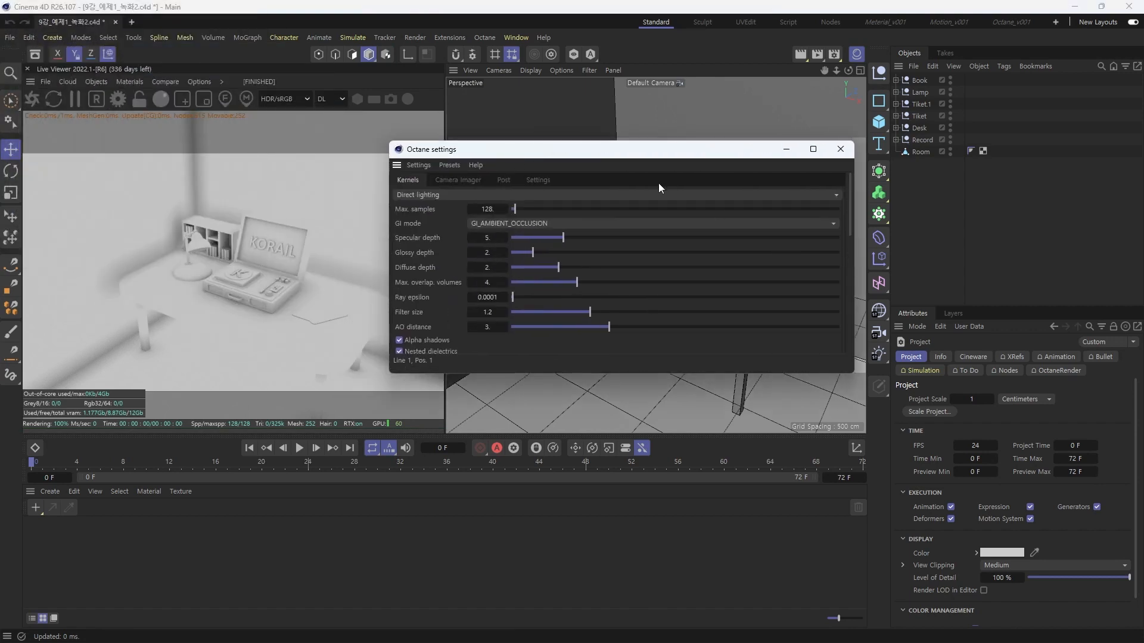
pyautogui.moveTo(638, 153); pyautogui.dragTo(528, 133)
pyautogui.click(515, 174)
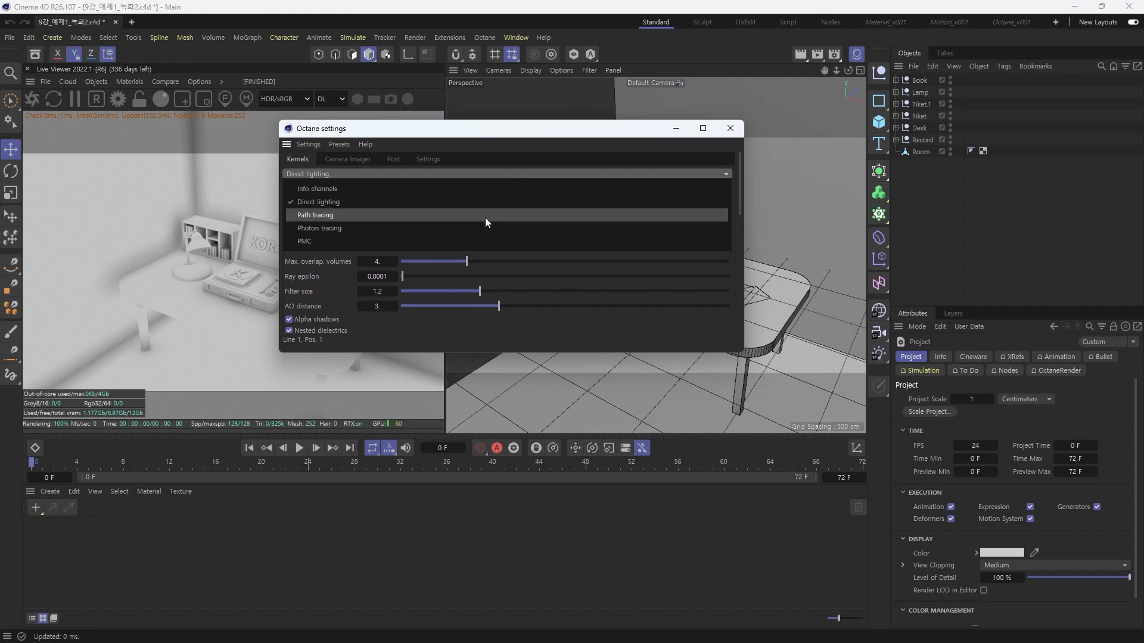
pyautogui.click(462, 215)
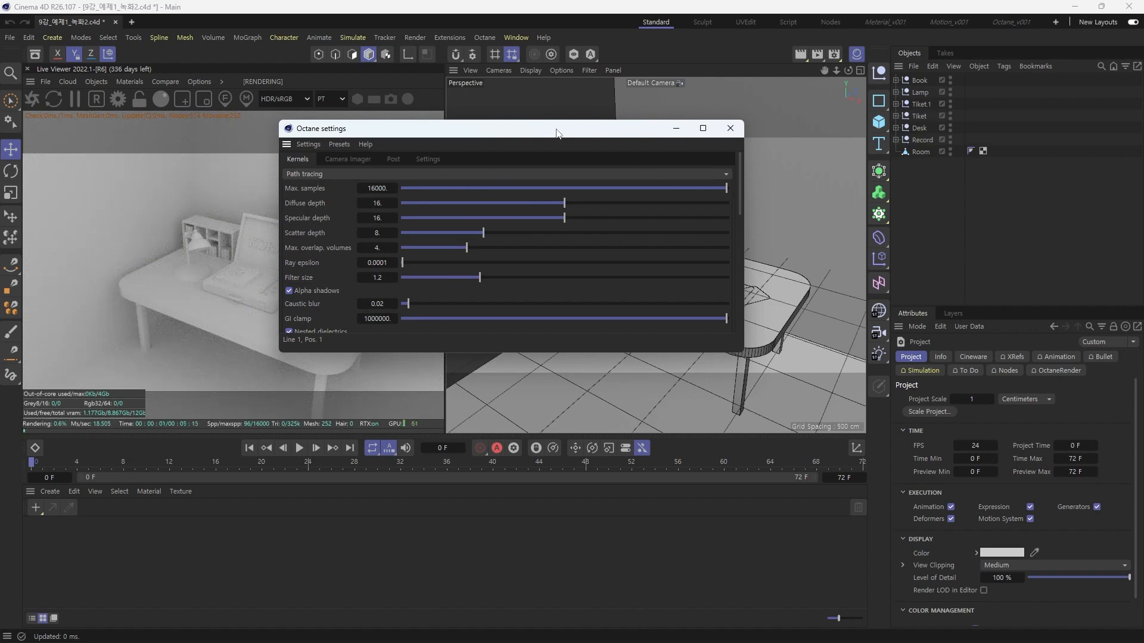
# Set the Path tracing kernel's Max. samples to 1200
pyautogui.moveTo(556, 129); pyautogui.dragTo(577, 127)
pyautogui.click(398, 185)
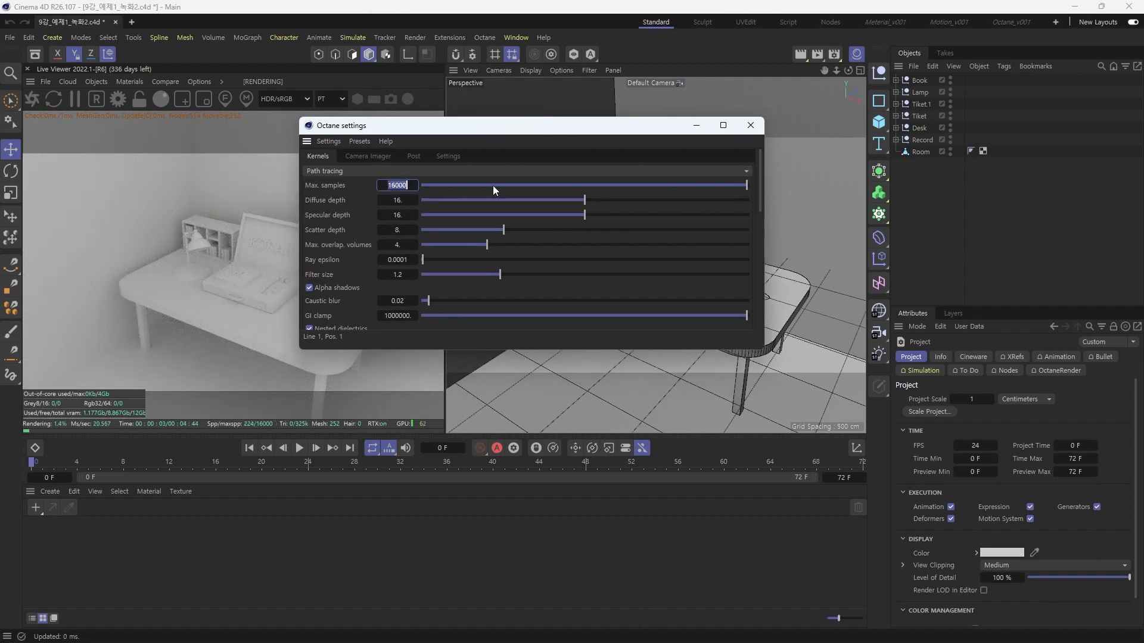
pyautogui.write('1200')
pyautogui.press('Return')
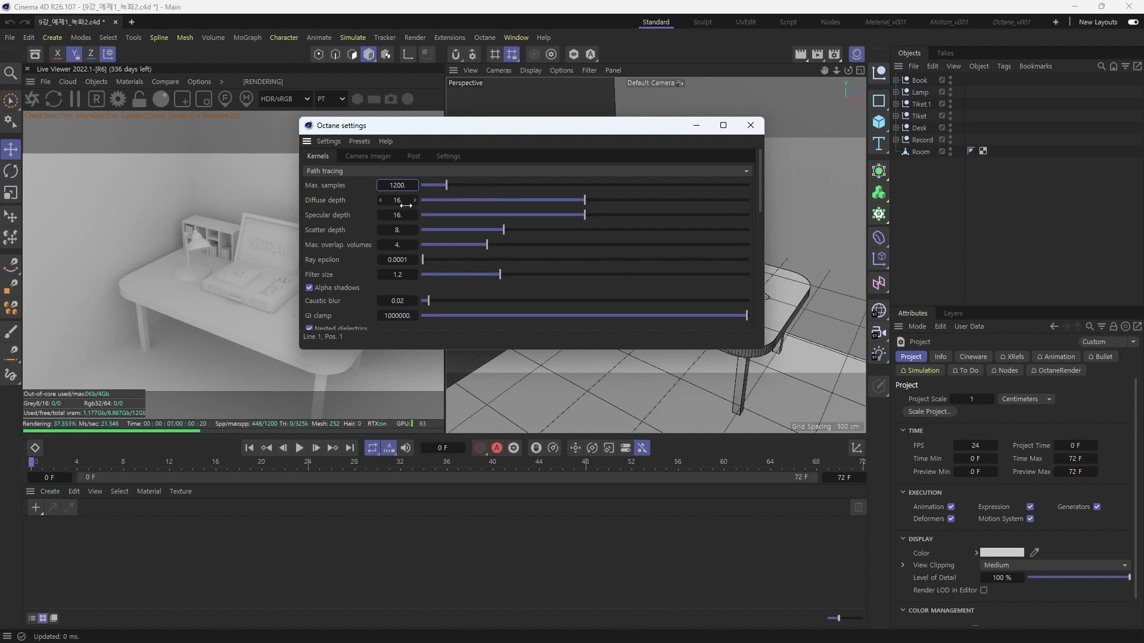
# Set the Path tracing kernel's GI clamp to 10
pyautogui.scroll(-3, 411, 233)
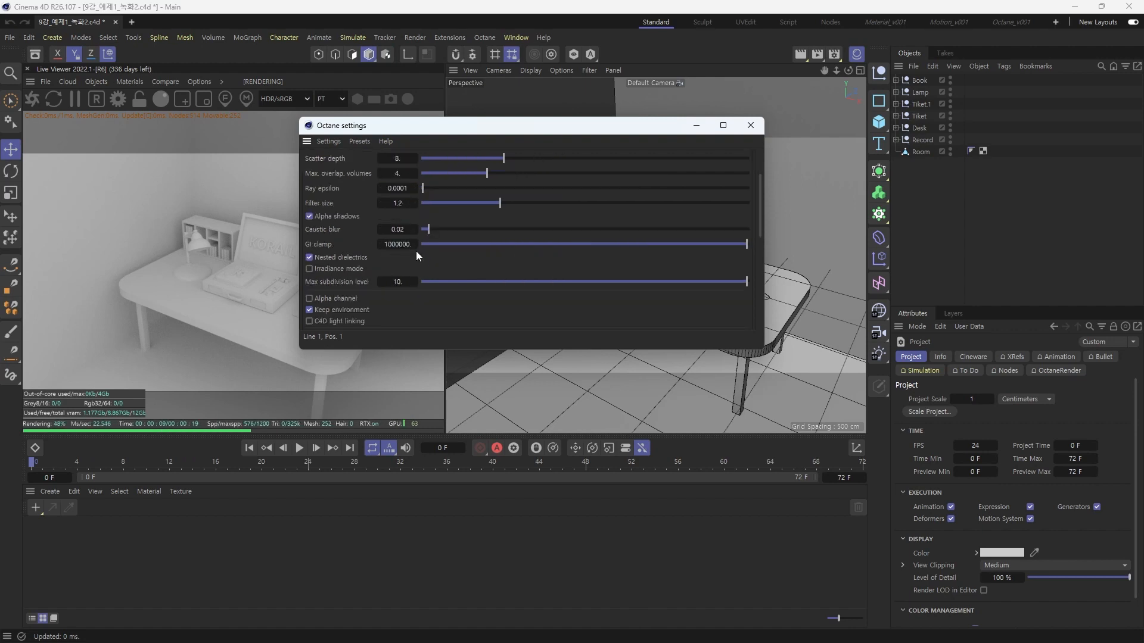
pyautogui.doubleClick(398, 245)
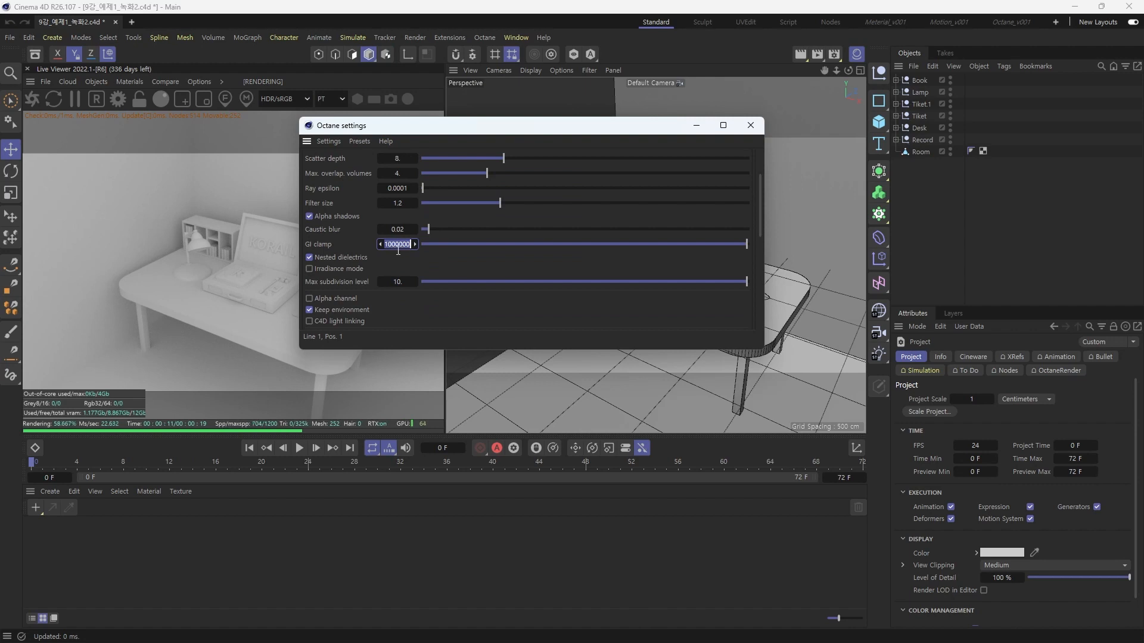
pyautogui.click(398, 244)
pyautogui.doubleClick(397, 245)
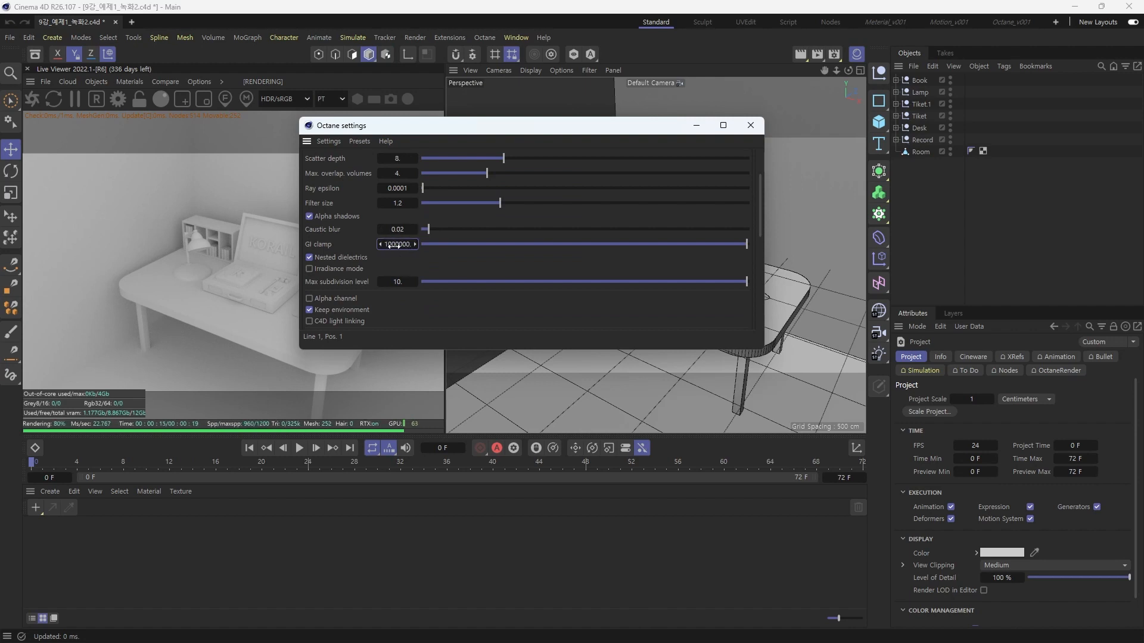
pyautogui.write('10')
pyautogui.press('Return')
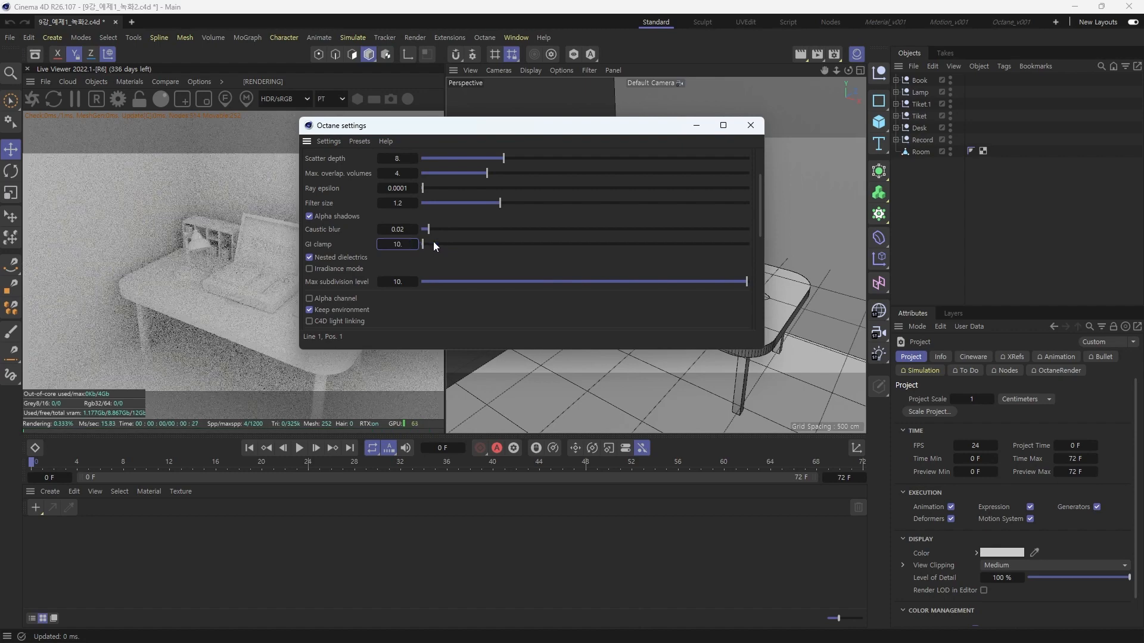
pyautogui.scroll(5, 441, 247)
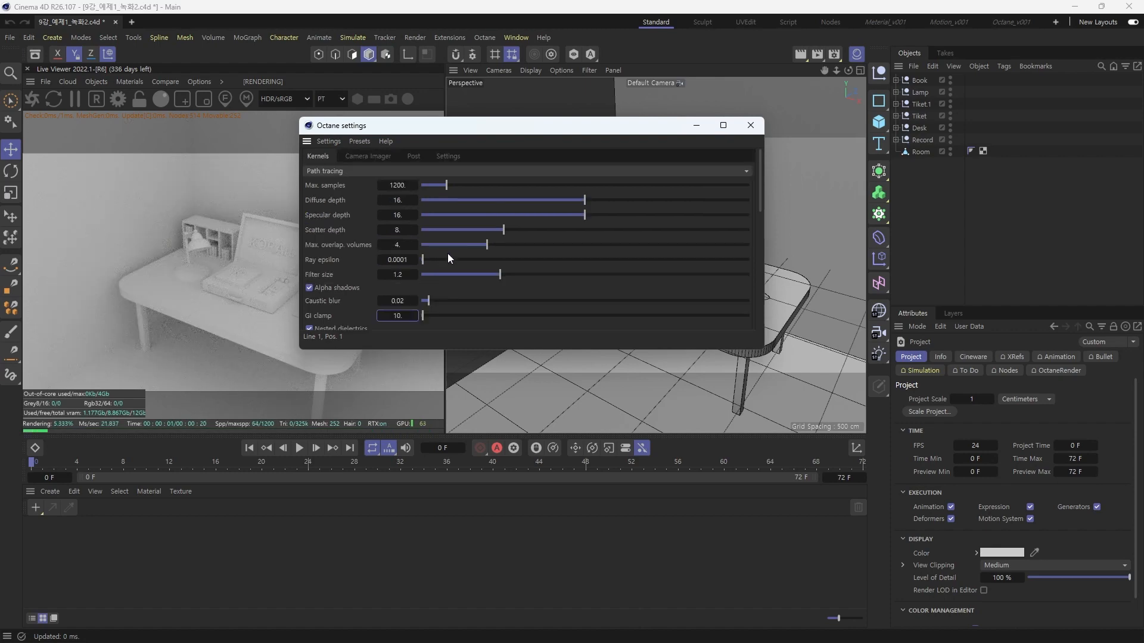
# Set Octane's default environment color to black, then close the settings and restart the live render
pyautogui.click(443, 157)
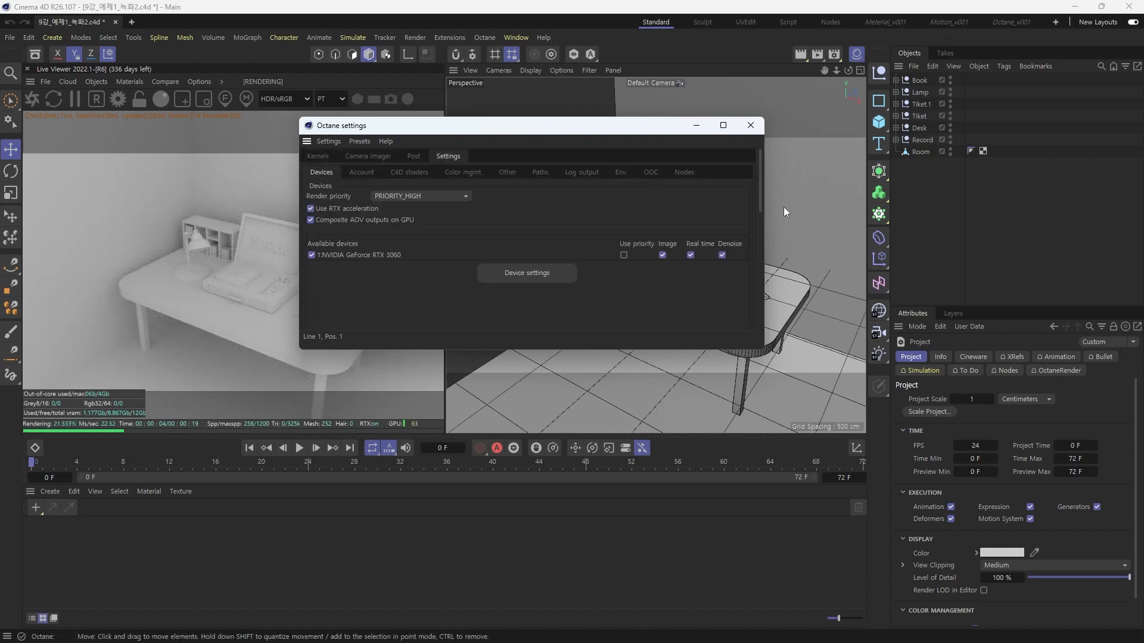
pyautogui.moveTo(767, 215)
pyautogui.mouseDown()
pyautogui.moveTo(986, 215)
pyautogui.moveTo(780, 215)
pyautogui.mouseUp()
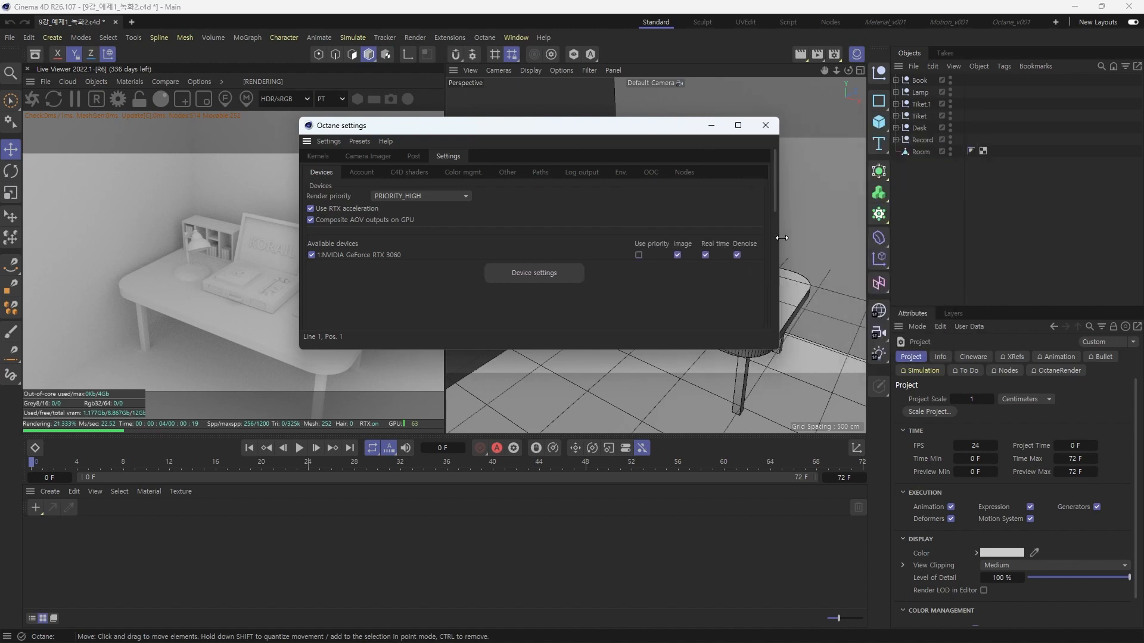
pyautogui.click(620, 172)
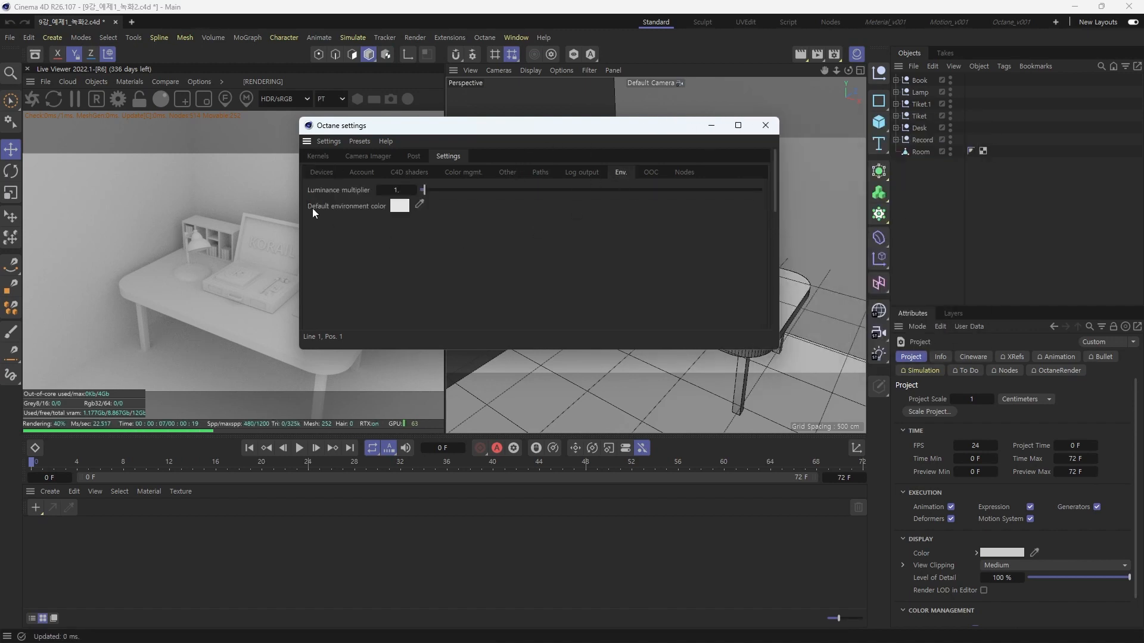
pyautogui.click(399, 207)
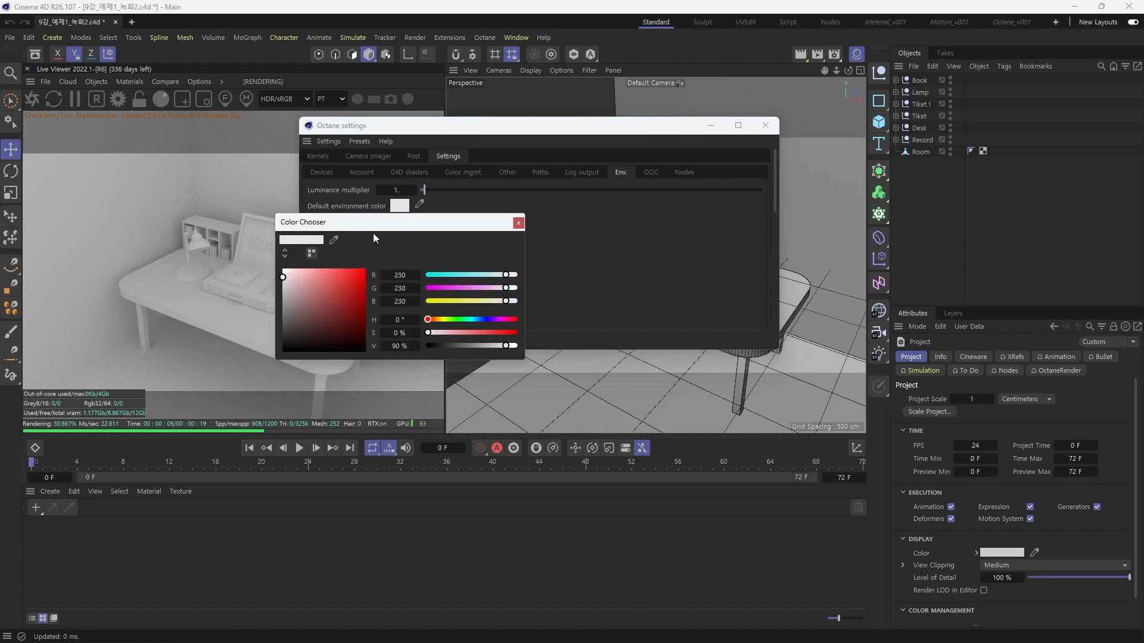
pyautogui.moveTo(316, 298); pyautogui.dragTo(283, 352)
pyautogui.click(518, 224)
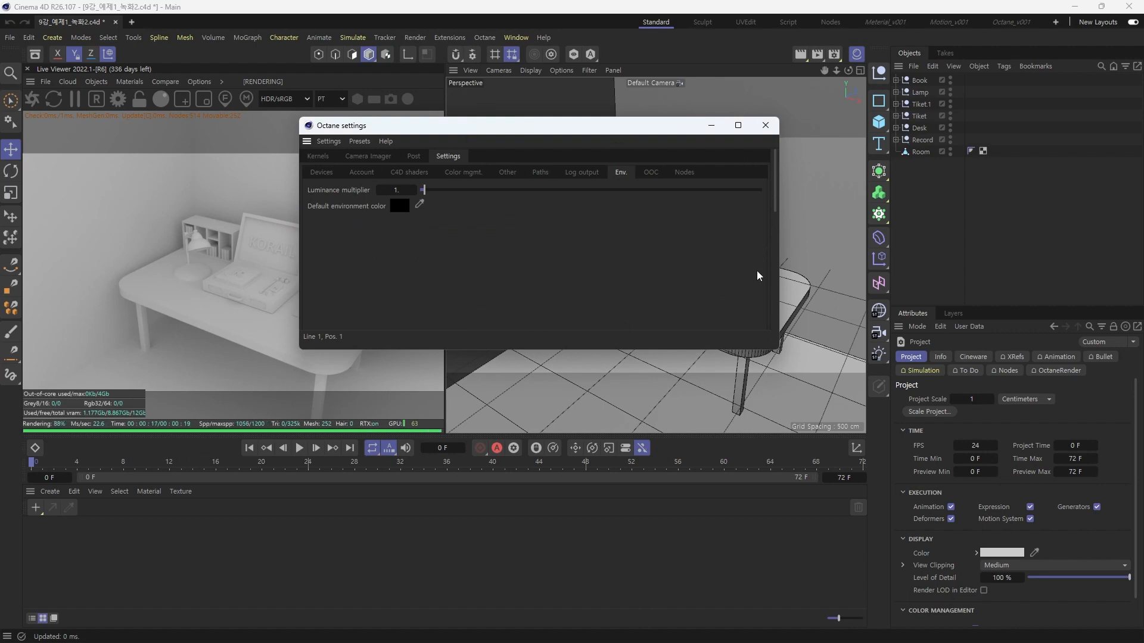
pyautogui.moveTo(659, 126); pyautogui.dragTo(665, 122)
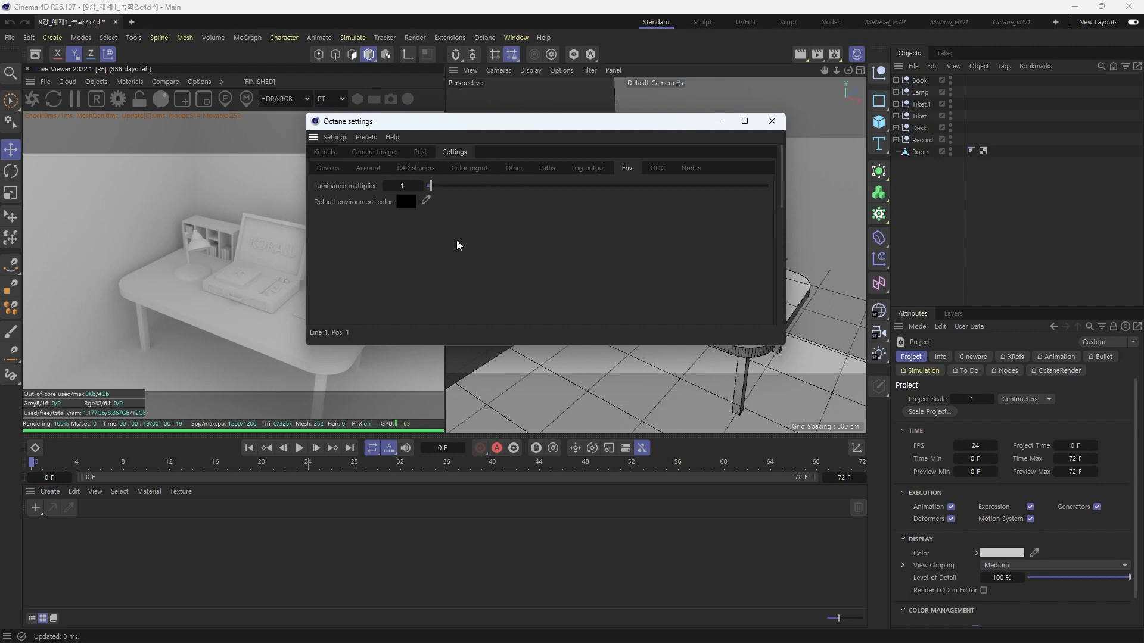
pyautogui.click(772, 121)
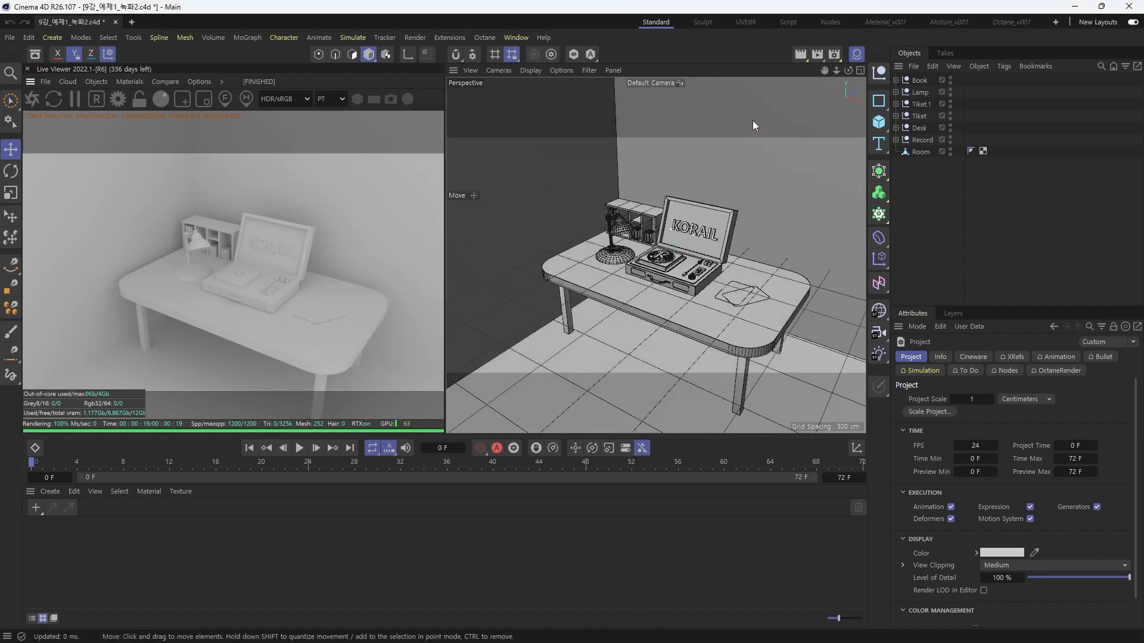
pyautogui.click(32, 99)
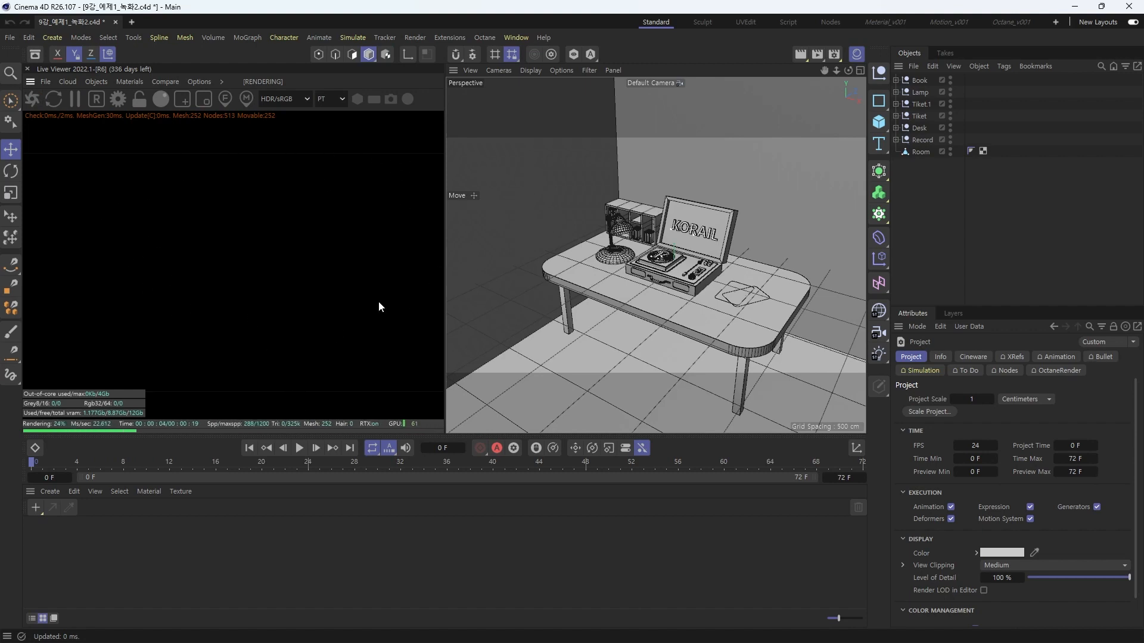
# Add an Octane HDRI environment and load industrial_sunset_puresky_4k from the HDRI folder as its texture without copying it to the project location
pyautogui.click(95, 82)
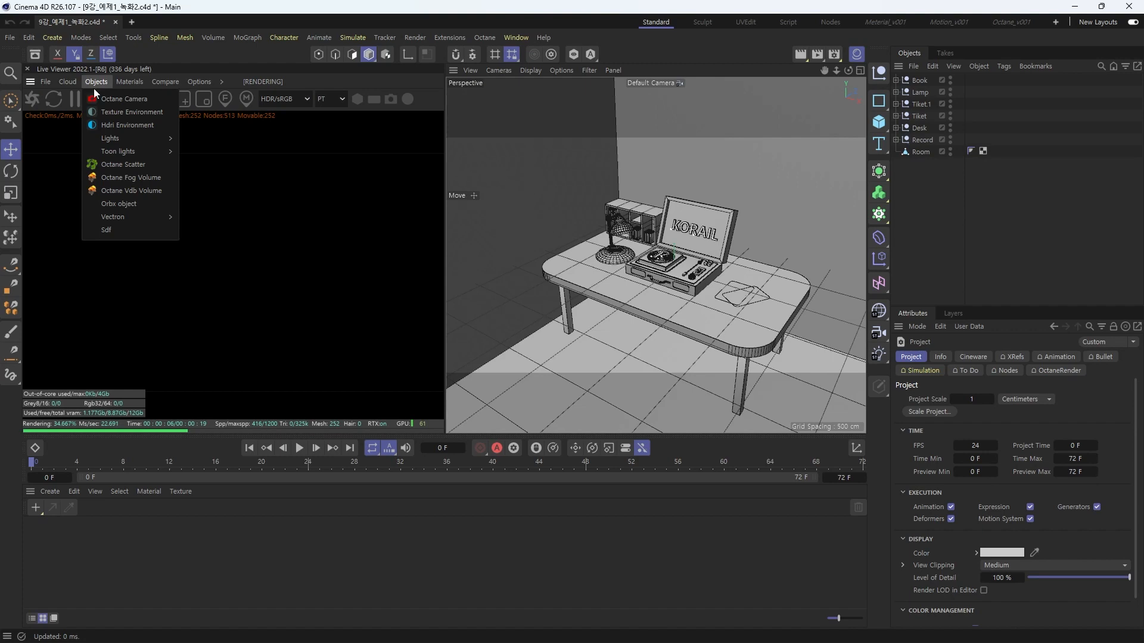
pyautogui.click(108, 128)
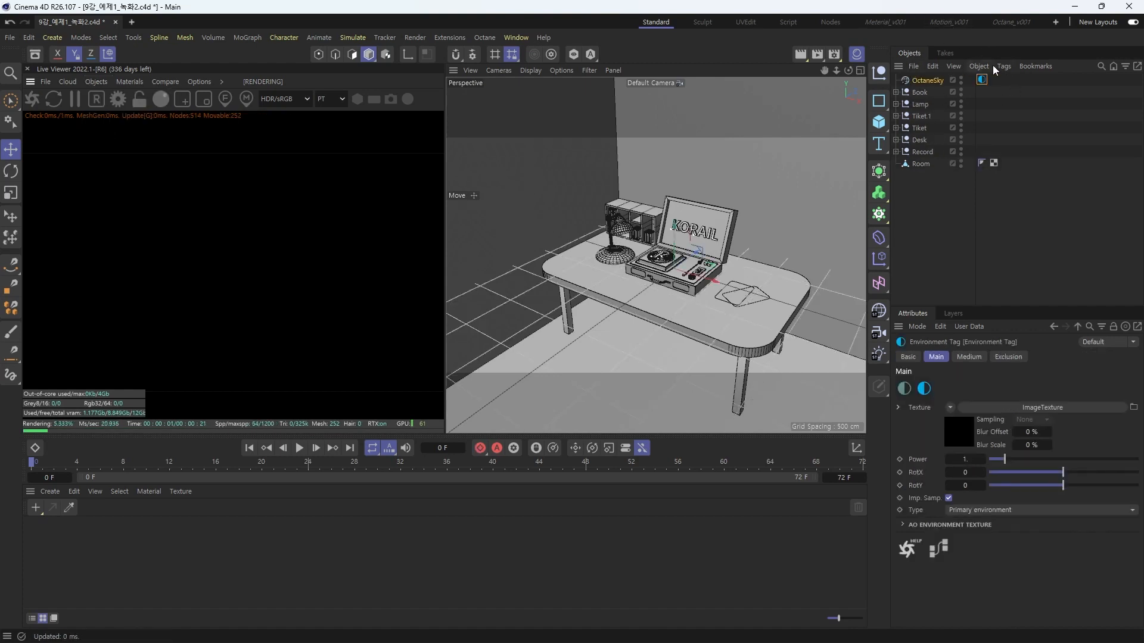
pyautogui.click(1133, 407)
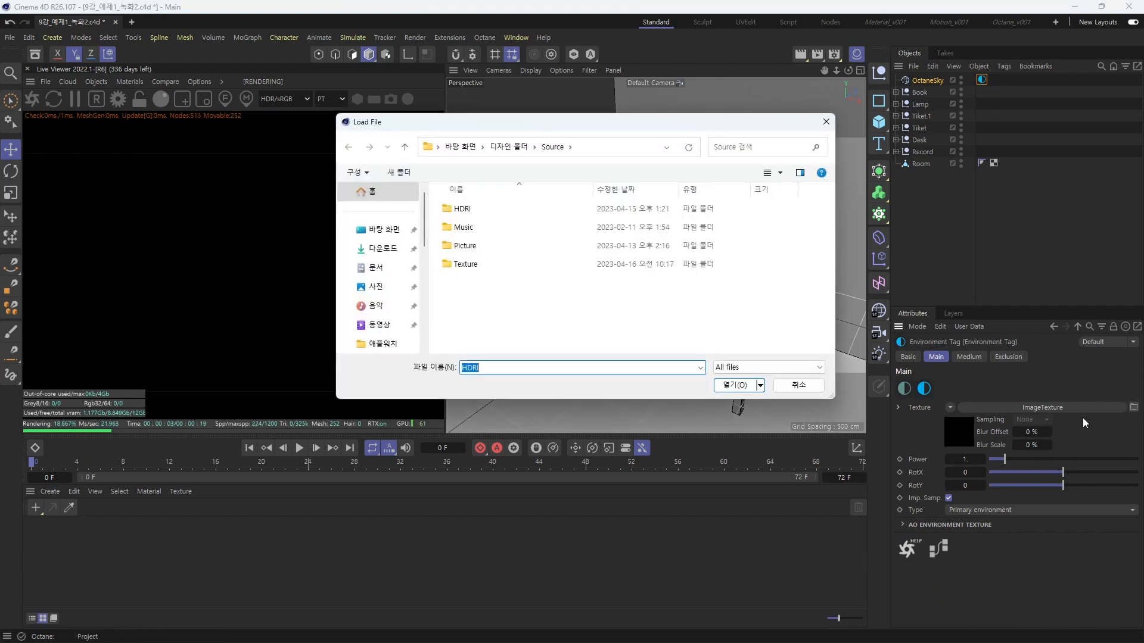
pyautogui.doubleClick(486, 210)
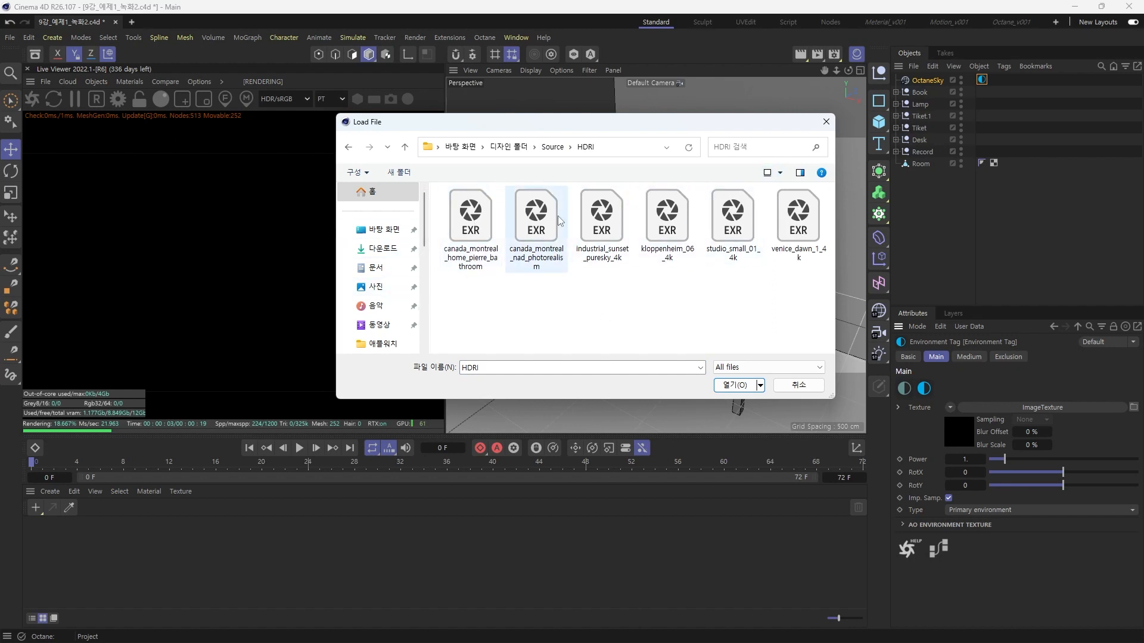
pyautogui.doubleClick(587, 244)
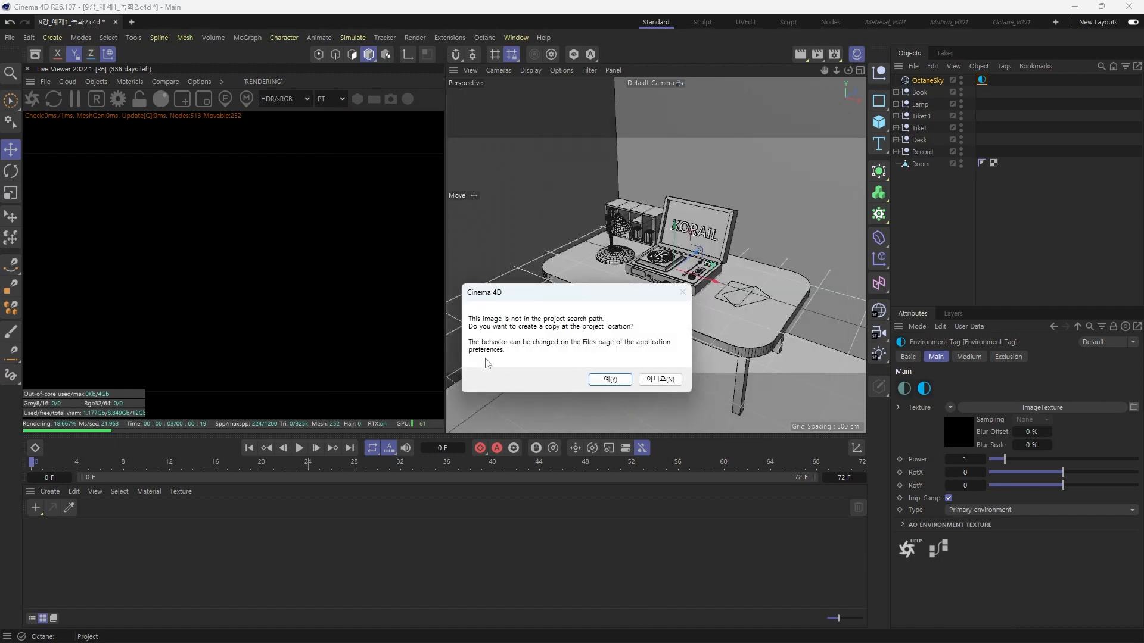
pyautogui.click(669, 382)
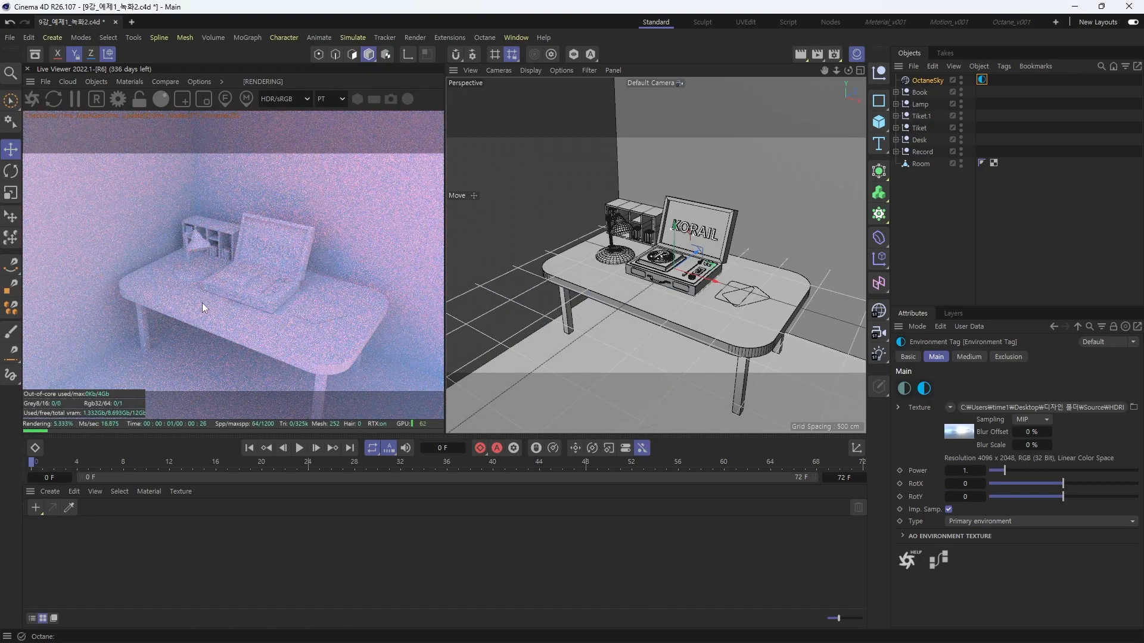
# Examine the HDRI lighting in the live render, from the whole room down to a close view of the record player
pyautogui.moveTo(307, 270); pyautogui.dragTo(330, 285)
pyautogui.scroll(-10, 330, 285)
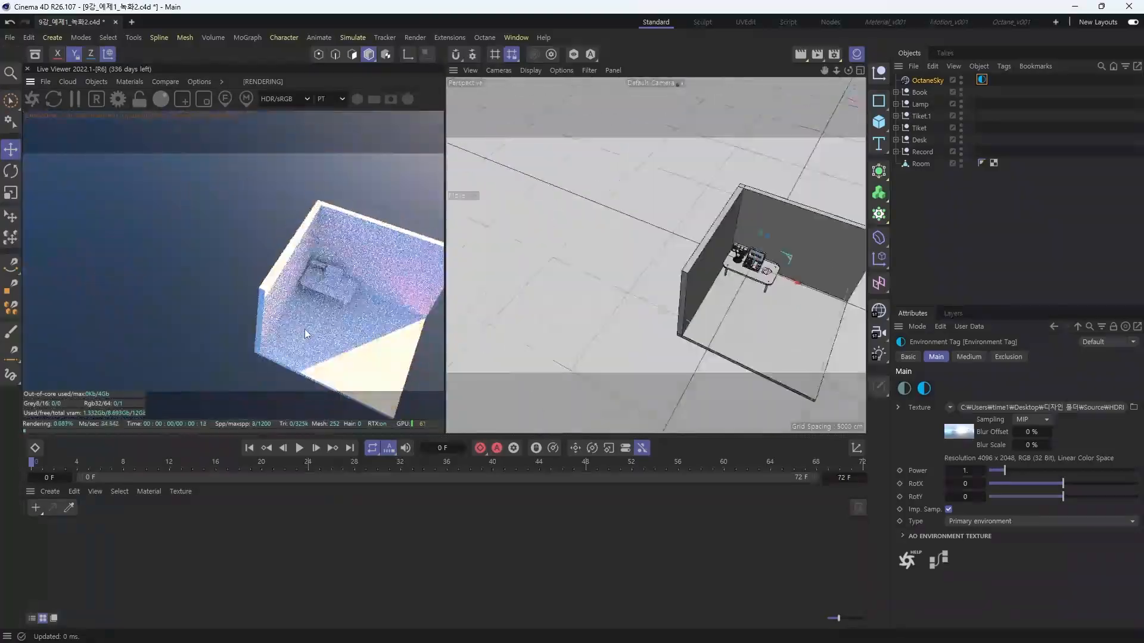
pyautogui.moveTo(247, 308); pyautogui.dragTo(281, 258)
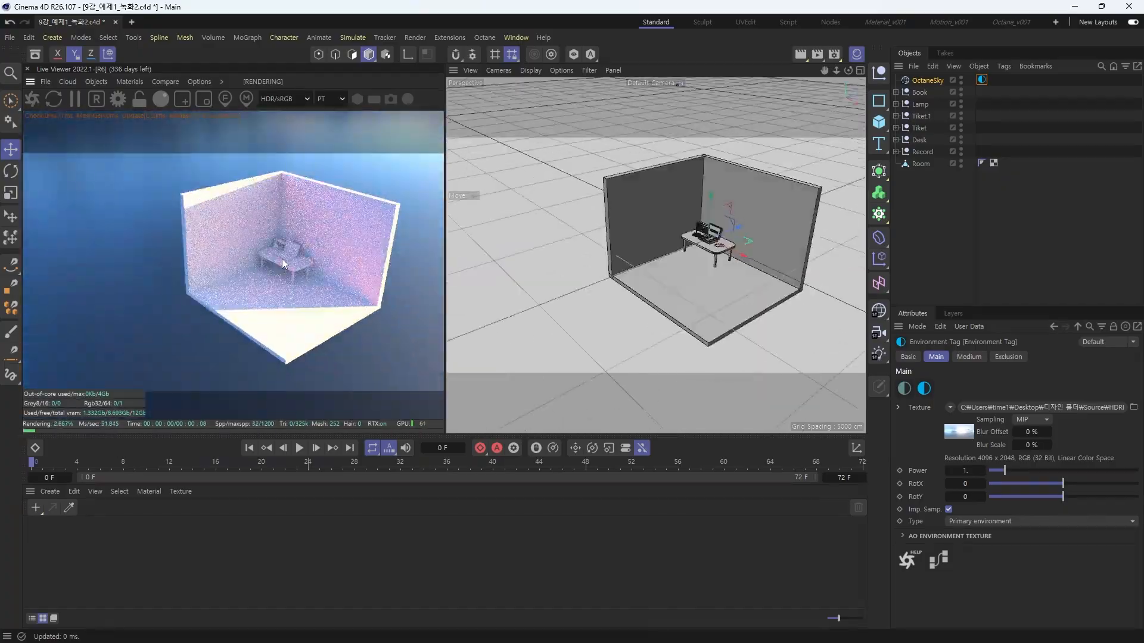
pyautogui.scroll(10, 408, 253)
pyautogui.scroll(-10, 342, 267)
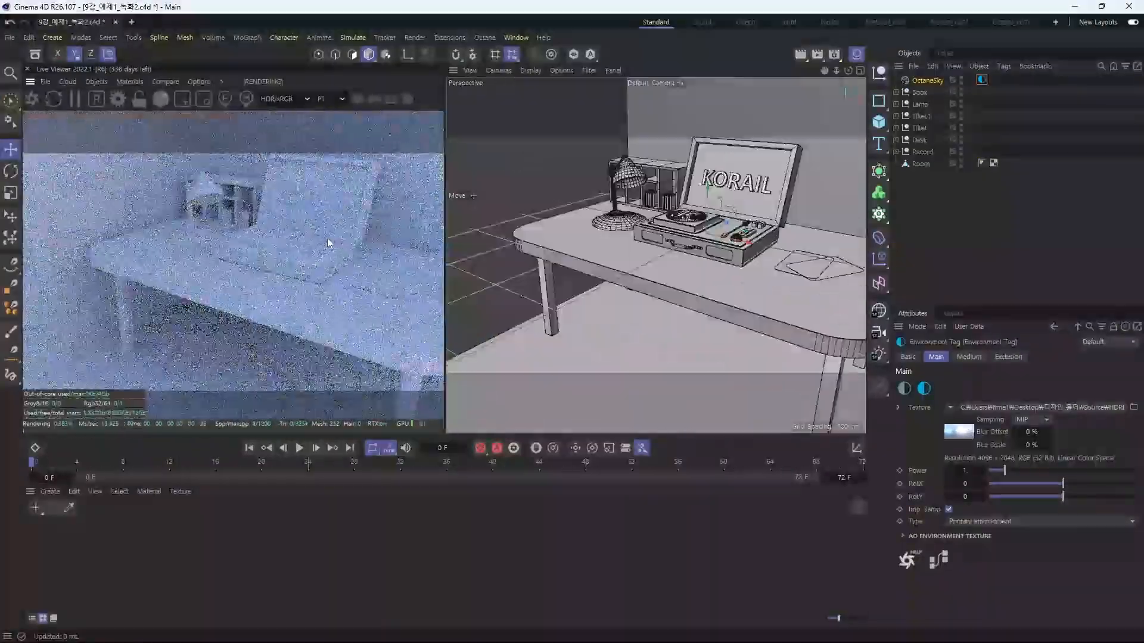
pyautogui.moveTo(328, 243); pyautogui.dragTo(284, 260)
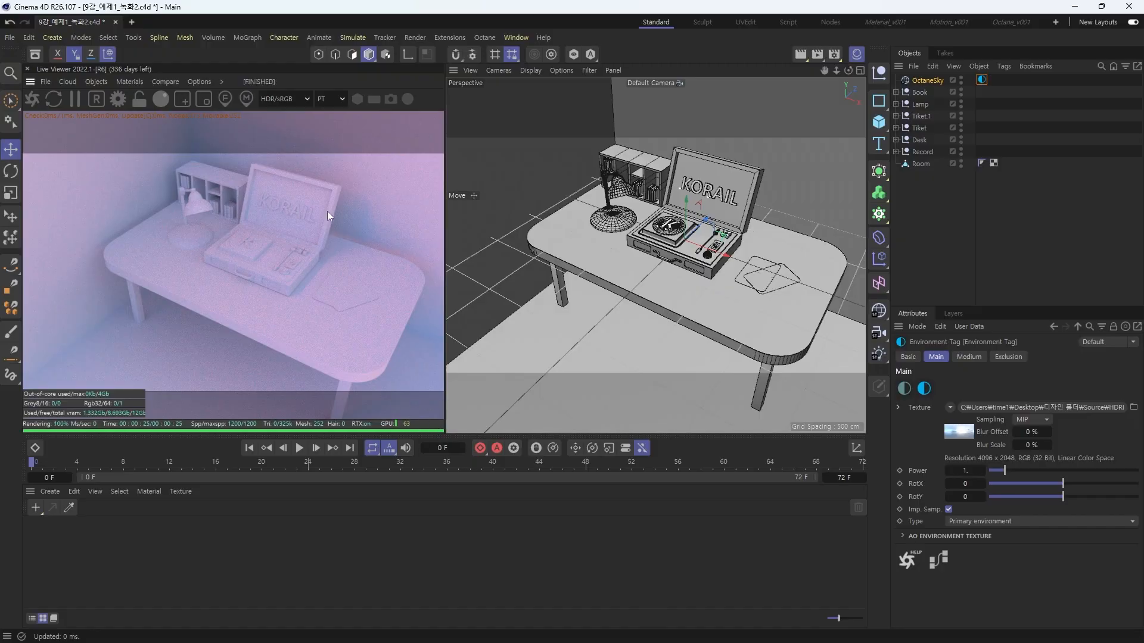
pyautogui.keyDown('alt'); pyautogui.moveTo(299, 244); pyautogui.dragTo(237, 262); pyautogui.keyUp('alt')
pyautogui.keyDown('alt'); pyautogui.moveTo(236, 262); pyautogui.dragTo(303, 258, button='right'); pyautogui.keyUp('alt')
pyautogui.keyDown('alt'); pyautogui.moveTo(275, 275); pyautogui.dragTo(250, 280); pyautogui.keyUp('alt')
pyautogui.keyDown('alt'); pyautogui.moveTo(250, 281); pyautogui.dragTo(322, 281, button='right'); pyautogui.keyUp('alt')
pyautogui.keyDown('alt'); pyautogui.moveTo(322, 280); pyautogui.dragTo(271, 283); pyautogui.keyUp('alt')
pyautogui.keyDown('alt'); pyautogui.moveTo(274, 295); pyautogui.dragTo(253, 298, button='right'); pyautogui.keyUp('alt')
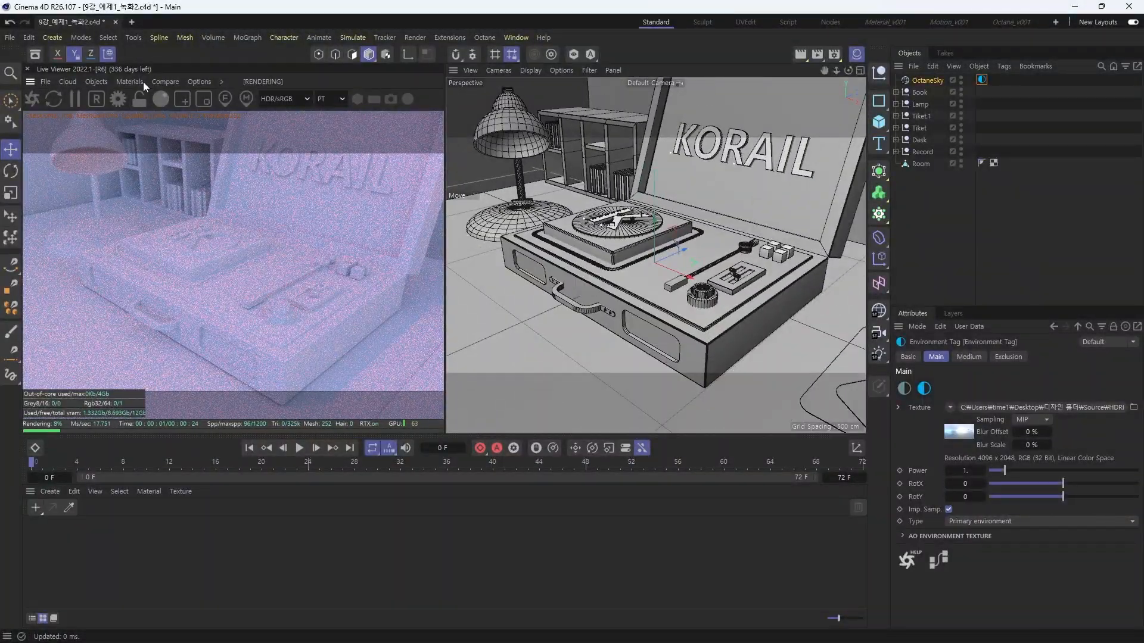
# Create an Octane Glossy material
pyautogui.click(128, 81)
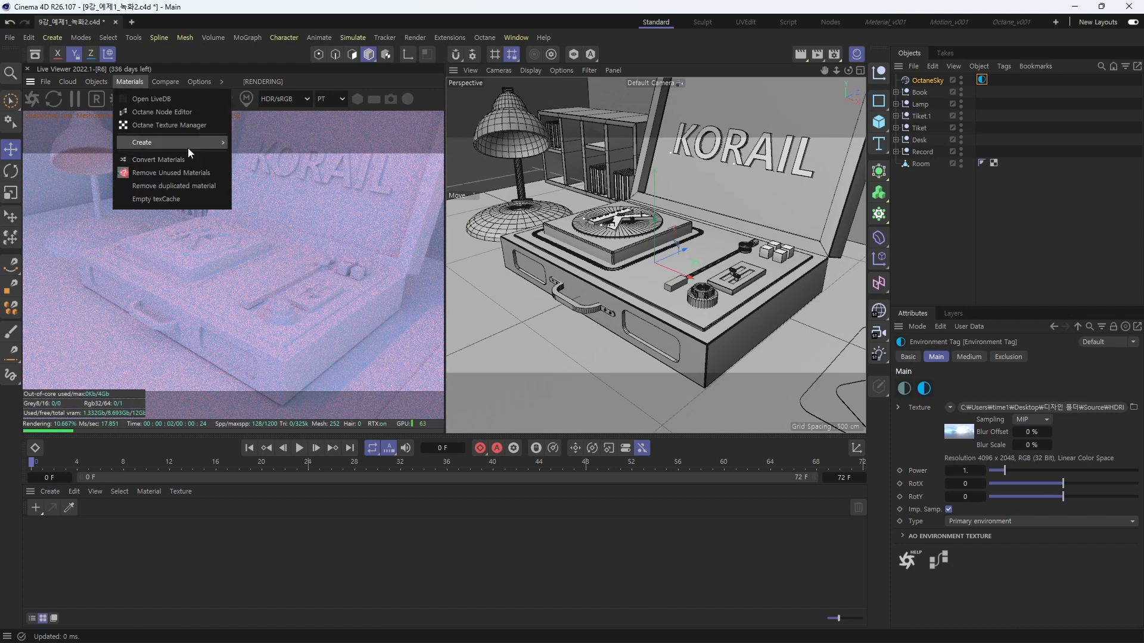
pyautogui.moveTo(189, 147)
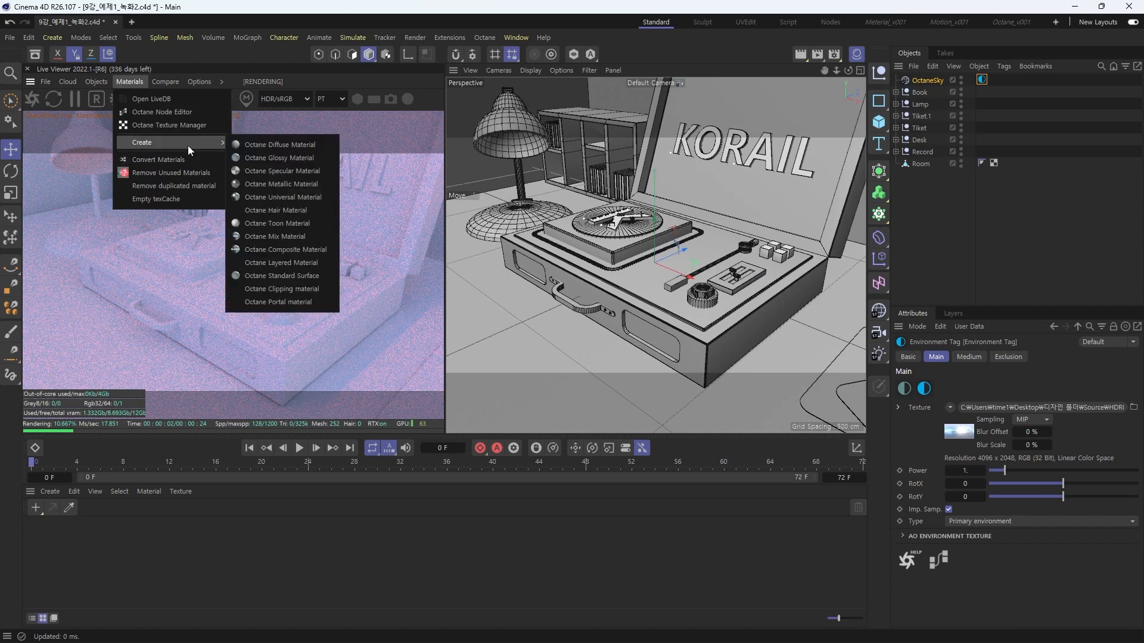
pyautogui.click(290, 158)
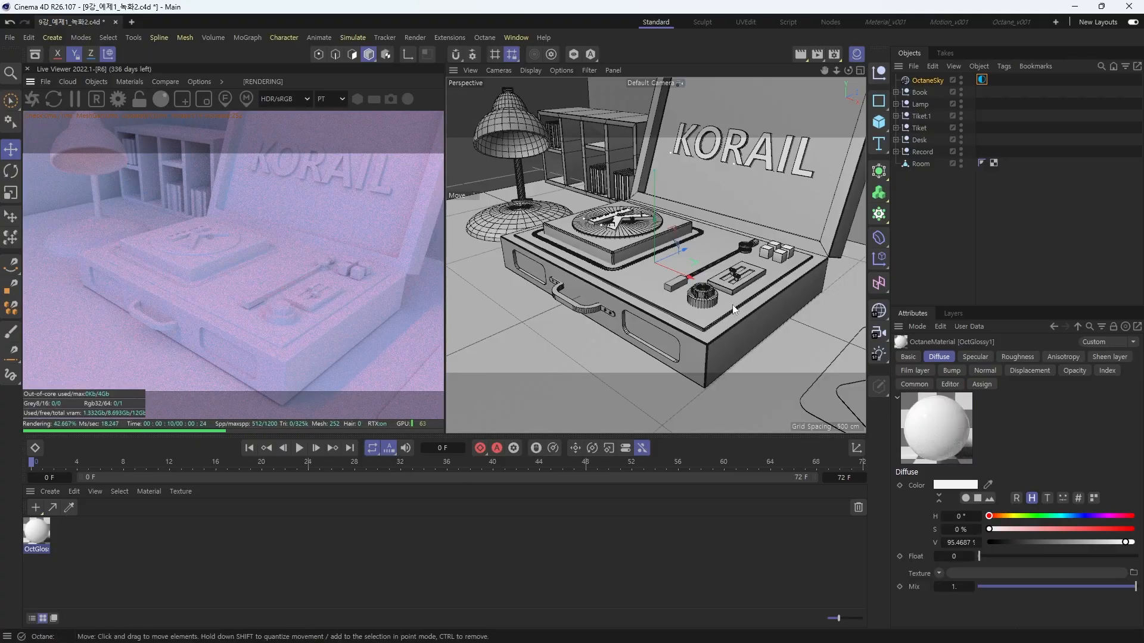
# Apply the new glossy material to the Record group
pyautogui.keyDown('alt'); pyautogui.moveTo(746, 259); pyautogui.dragTo(697, 260); pyautogui.keyUp('alt')
pyautogui.scroll(5, 700, 254)
pyautogui.scroll(-5, 685, 258)
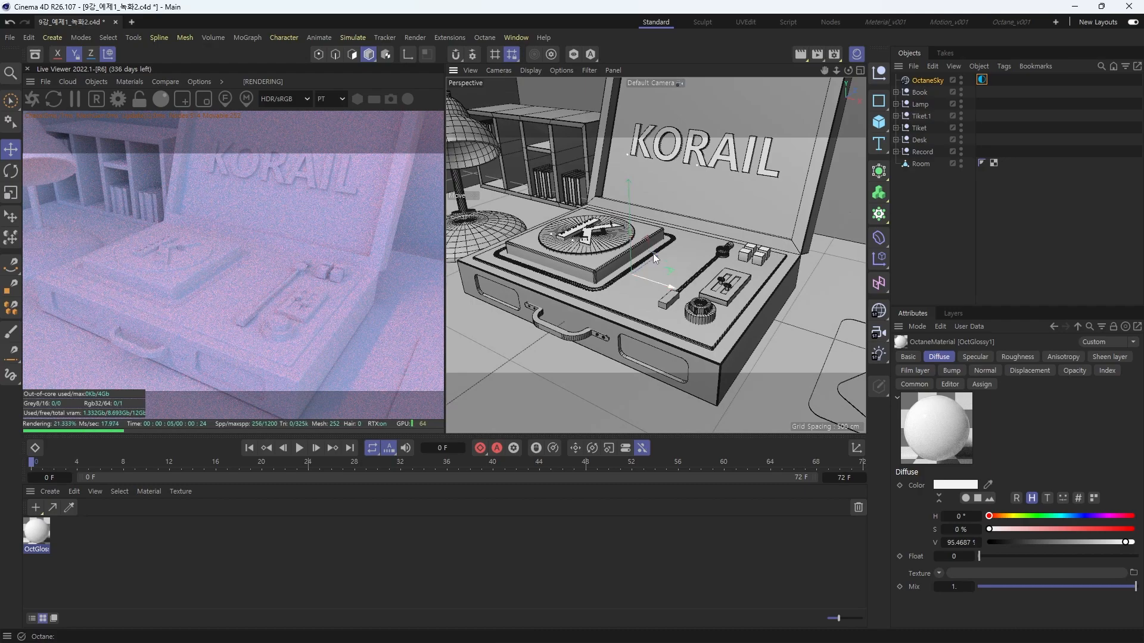
pyautogui.scroll(1, 650, 251)
pyautogui.keyDown('alt'); pyautogui.moveTo(647, 254); pyautogui.dragTo(632, 238); pyautogui.keyUp('alt')
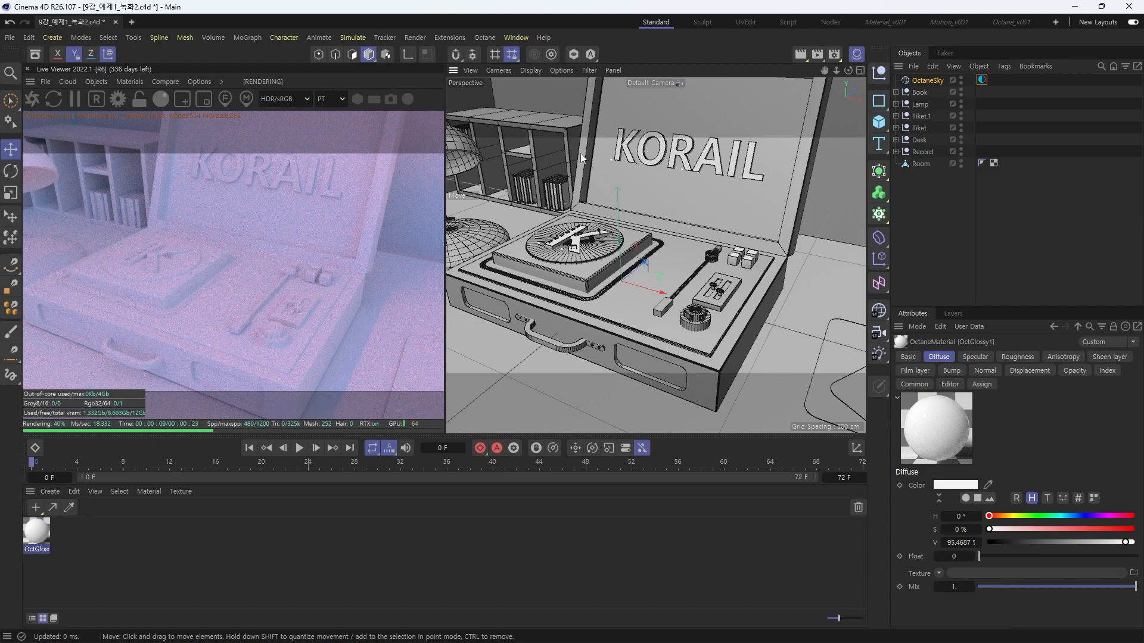
pyautogui.keyDown('alt'); pyautogui.moveTo(580, 152); pyautogui.dragTo(669, 266); pyautogui.keyUp('alt')
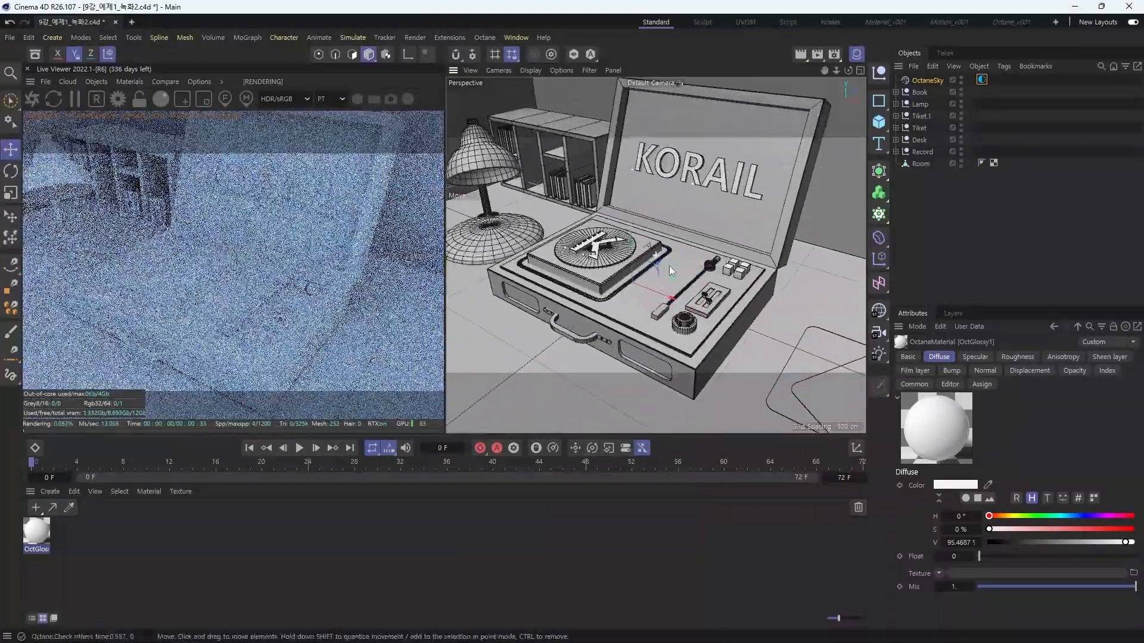
pyautogui.scroll(5, 669, 265)
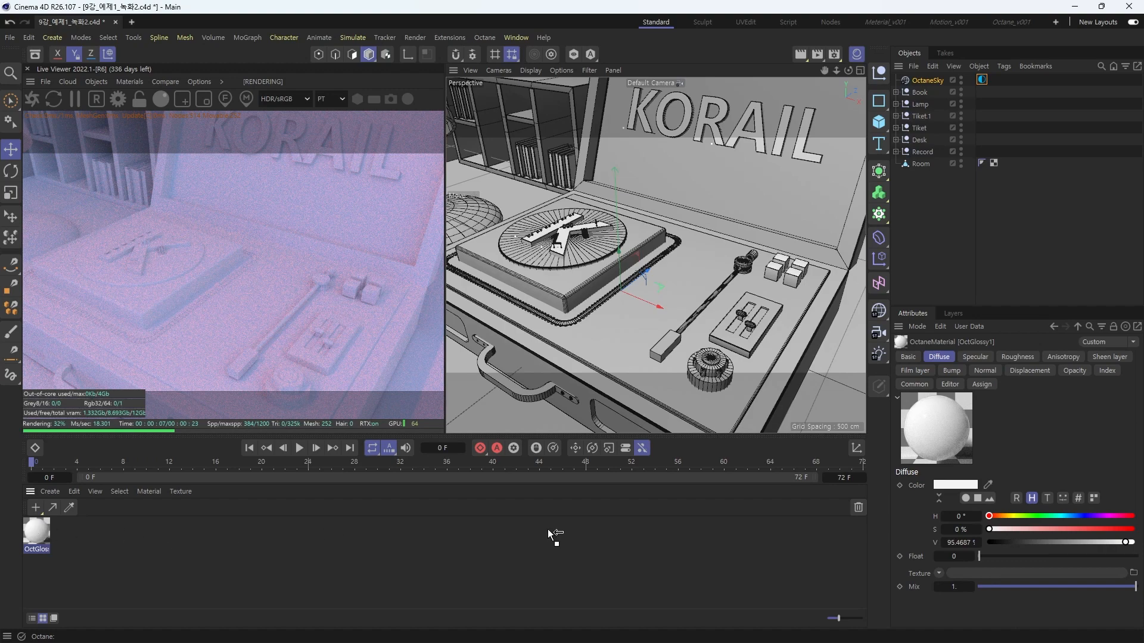
pyautogui.moveTo(899, 267); pyautogui.dragTo(925, 152)
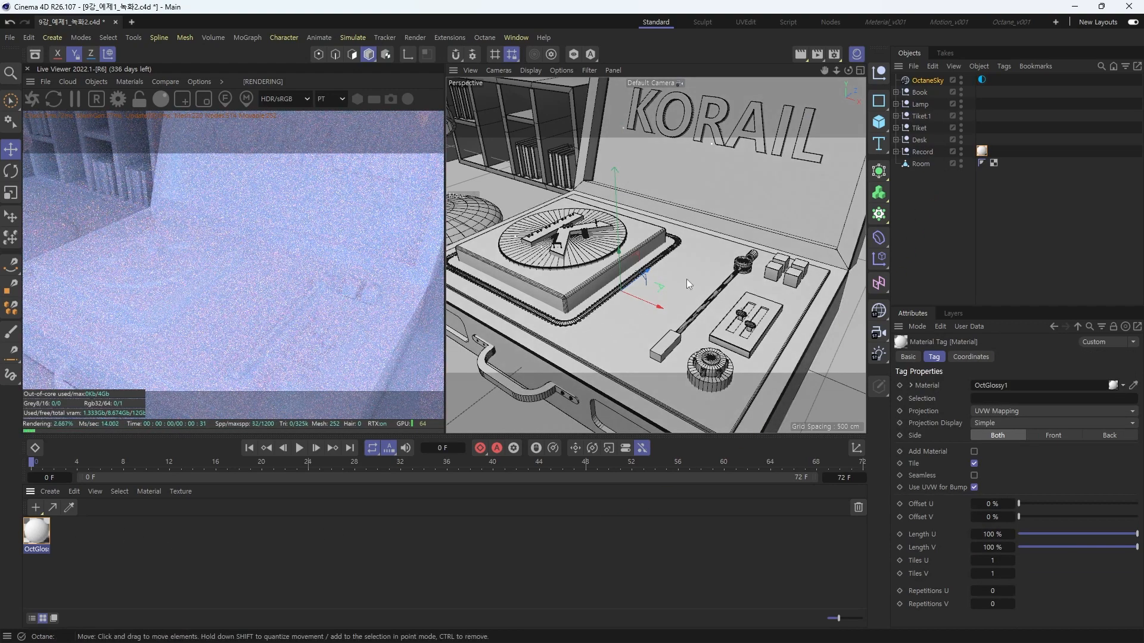
# Open the glossy material in the Material Editor and move the editor window clear of the material thumbnail
pyautogui.scroll(-3, 687, 279)
pyautogui.scroll(-2, 666, 290)
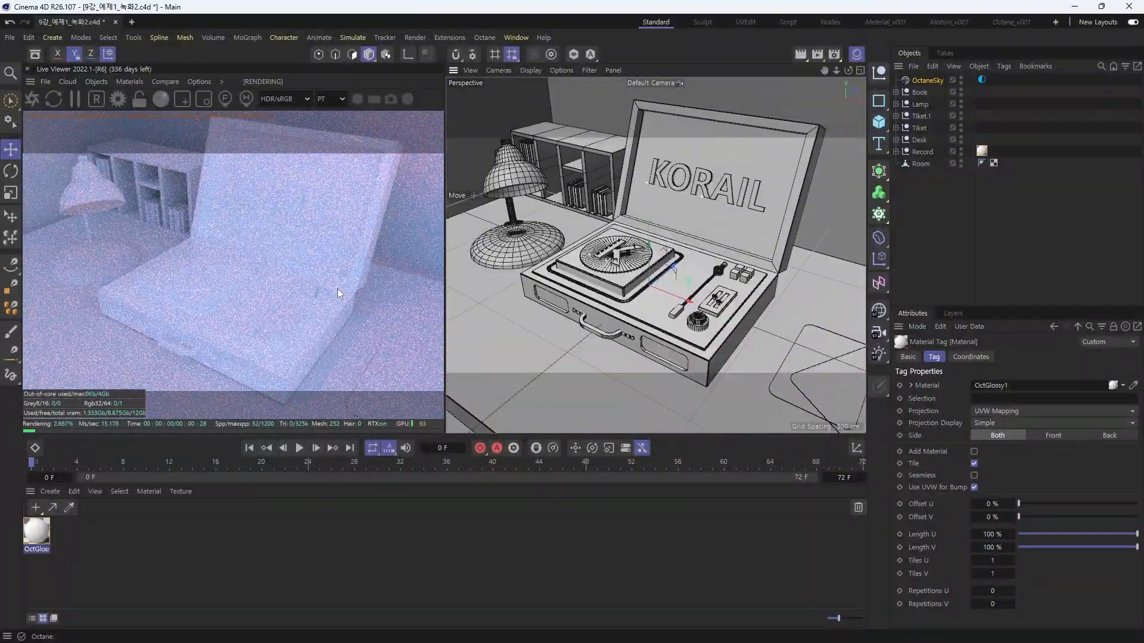
pyautogui.doubleClick(37, 532)
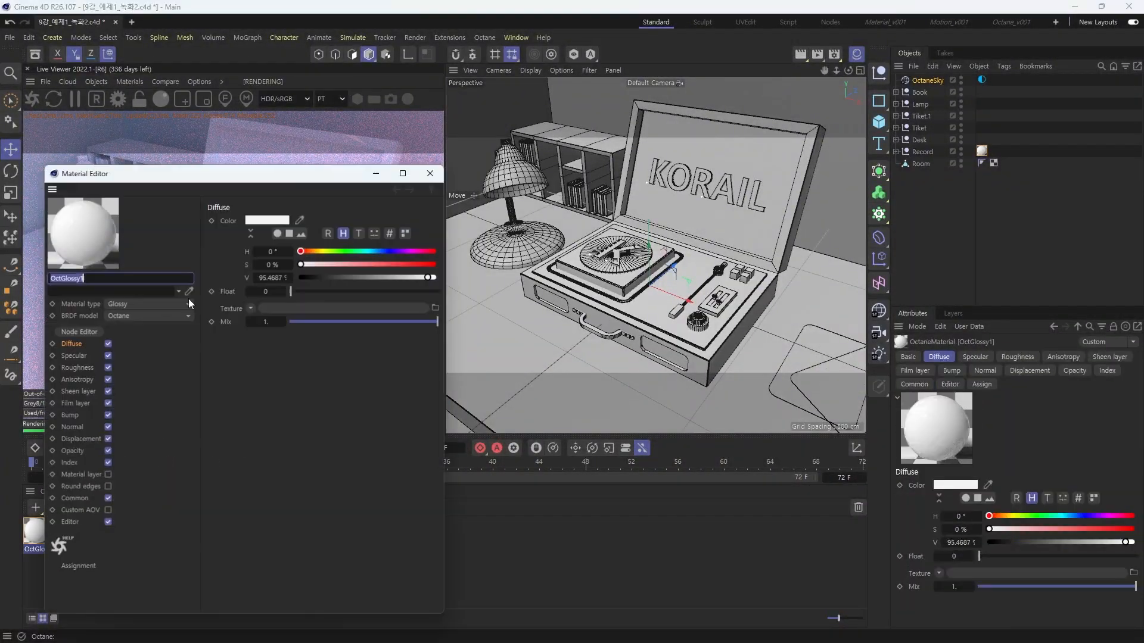
pyautogui.moveTo(233, 169); pyautogui.dragTo(459, 107)
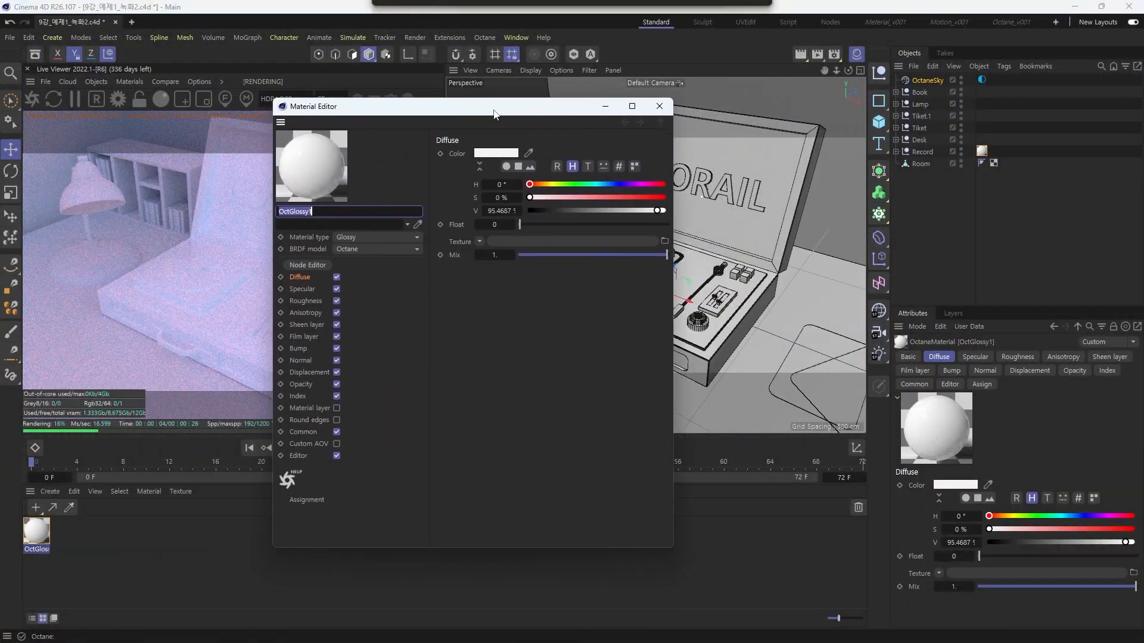
# Expand the Record group to look over its child objects and collapse it again
pyautogui.click(895, 152)
pyautogui.scroll(-3, 973, 194)
pyautogui.scroll(3, 981, 237)
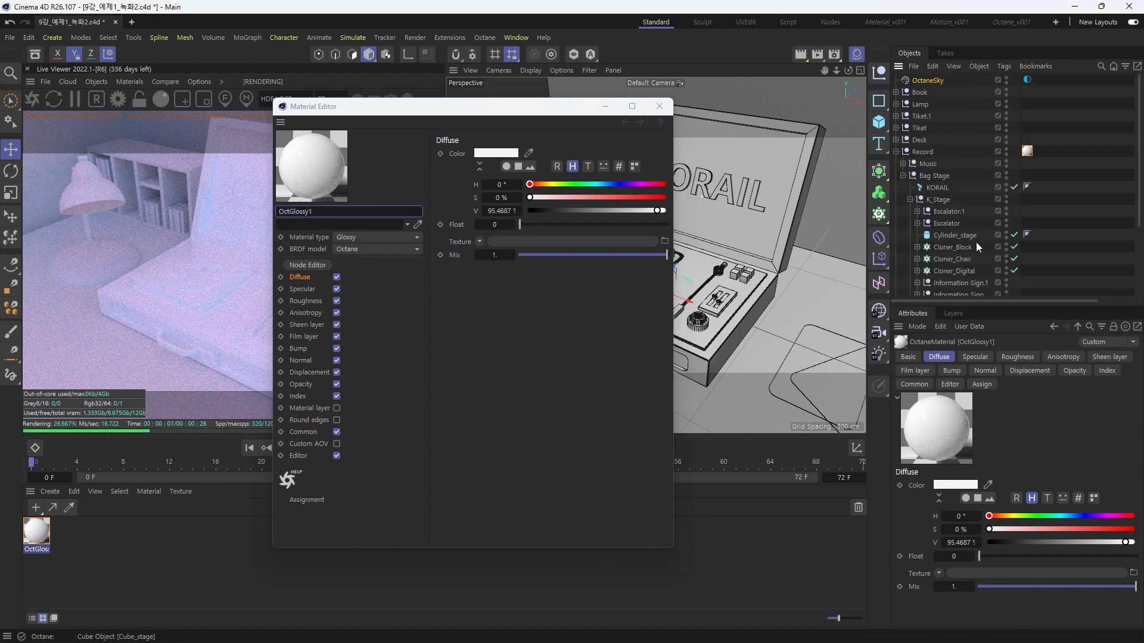
pyautogui.click(896, 152)
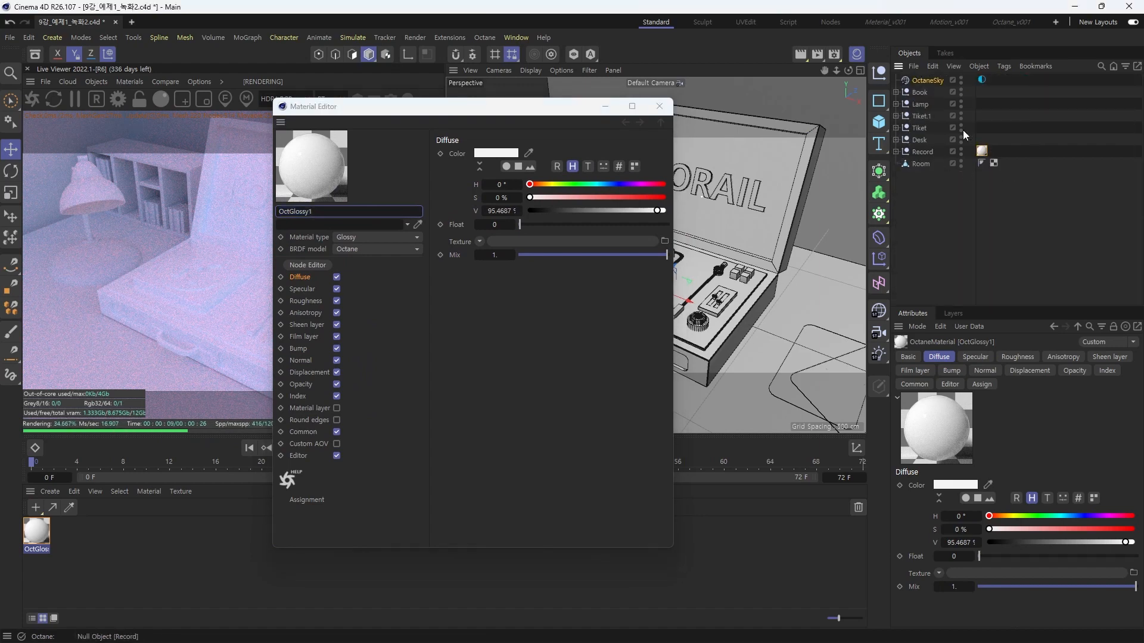
# Set the glossy material's diffuse color to a blue with hue 205° and saturation 75%
pyautogui.moveTo(525, 111); pyautogui.dragTo(390, 129)
pyautogui.click(468, 199)
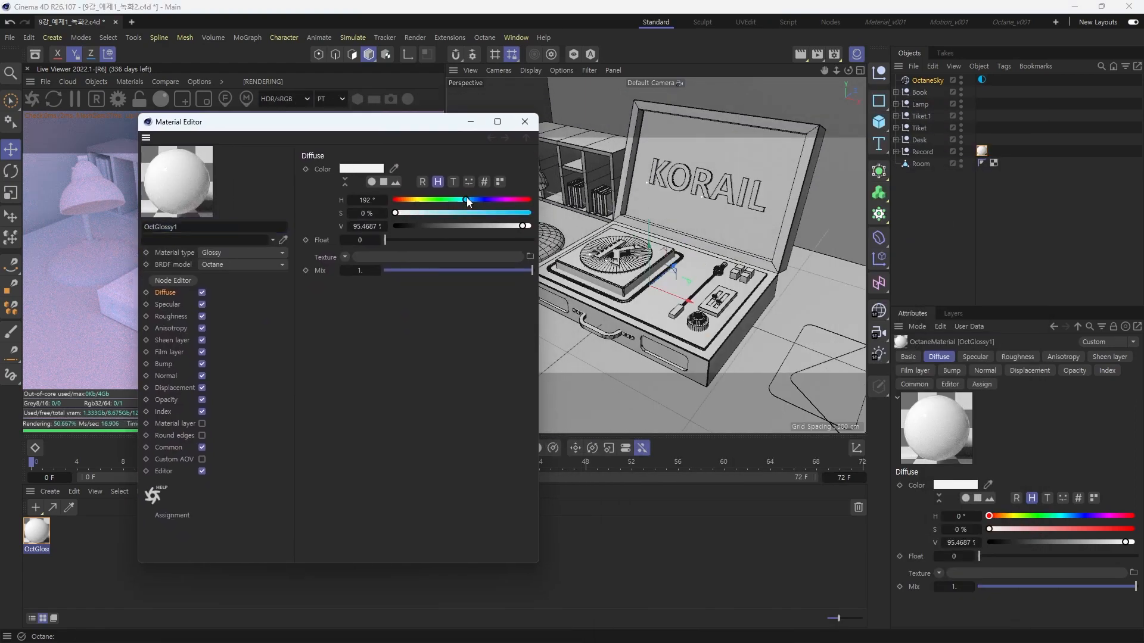
pyautogui.click(471, 199)
pyautogui.click(485, 212)
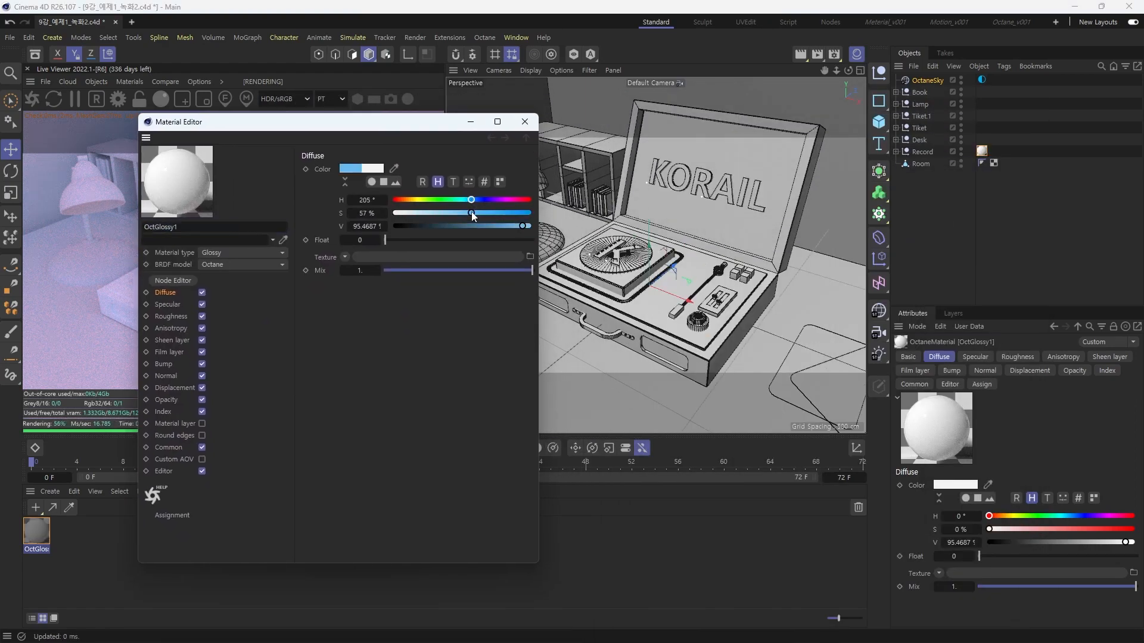
pyautogui.click(495, 213)
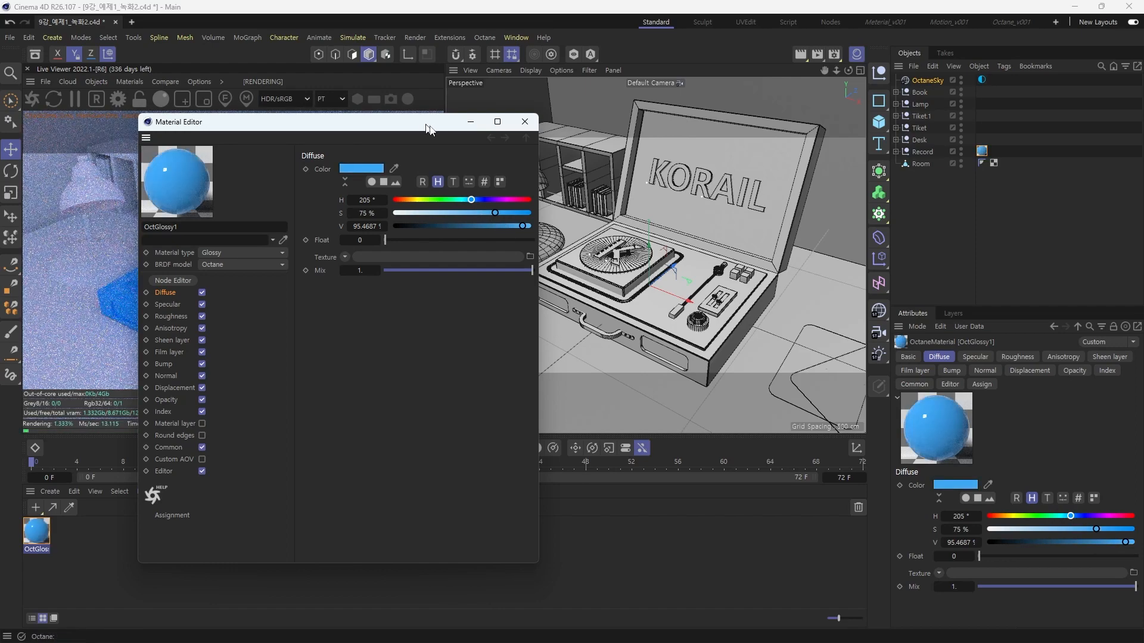
# Darken the blue diffuse color to 70% saturation and 60% value while comparing it in the live render, and close the Material Editor
pyautogui.moveTo(427, 124); pyautogui.dragTo(921, 108)
pyautogui.click(965, 209)
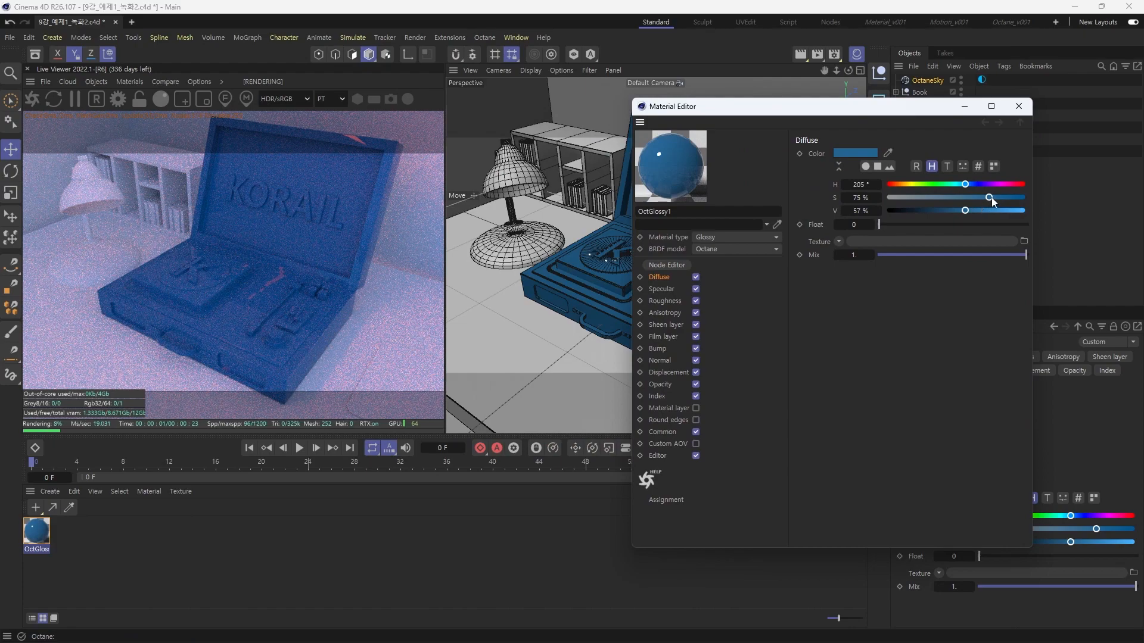
pyautogui.moveTo(991, 198); pyautogui.dragTo(997, 198)
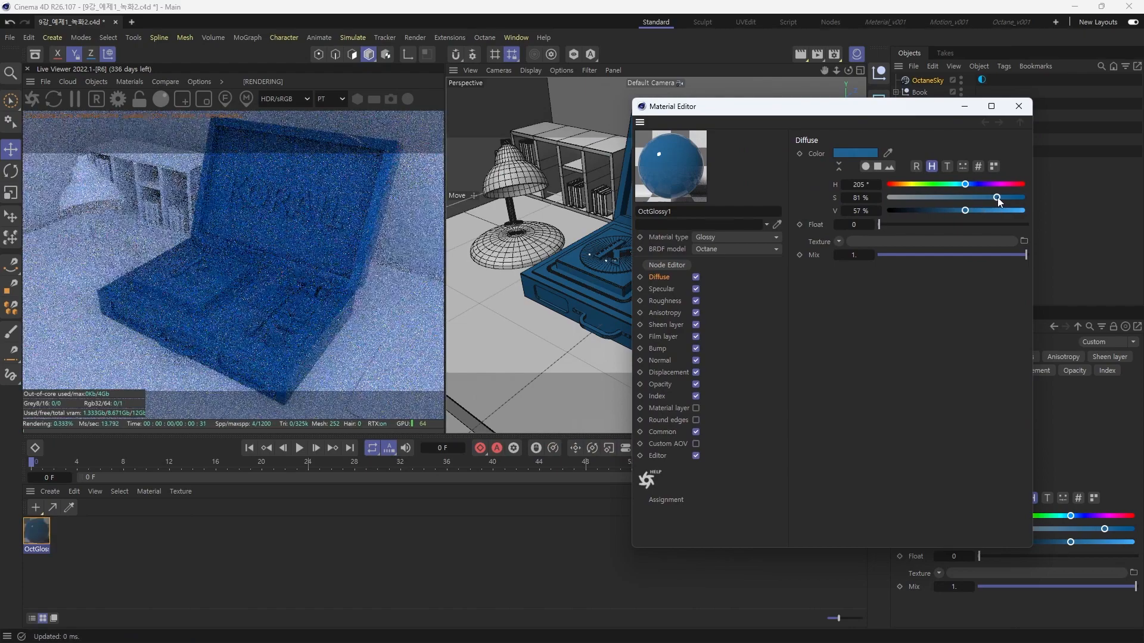
pyautogui.click(845, 198)
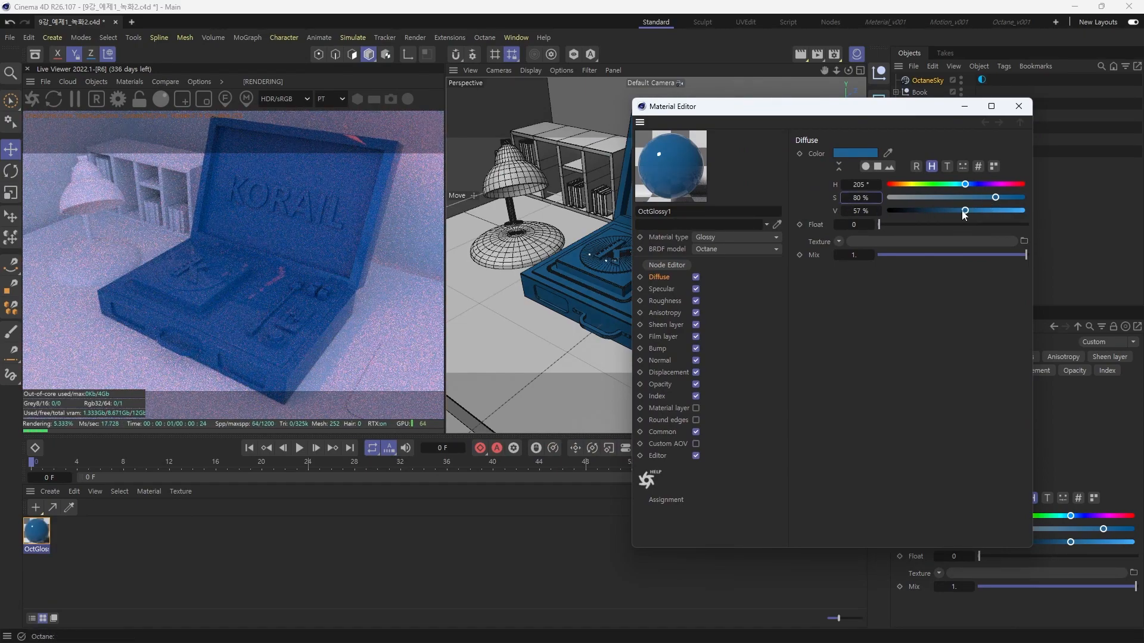
pyautogui.click(973, 211)
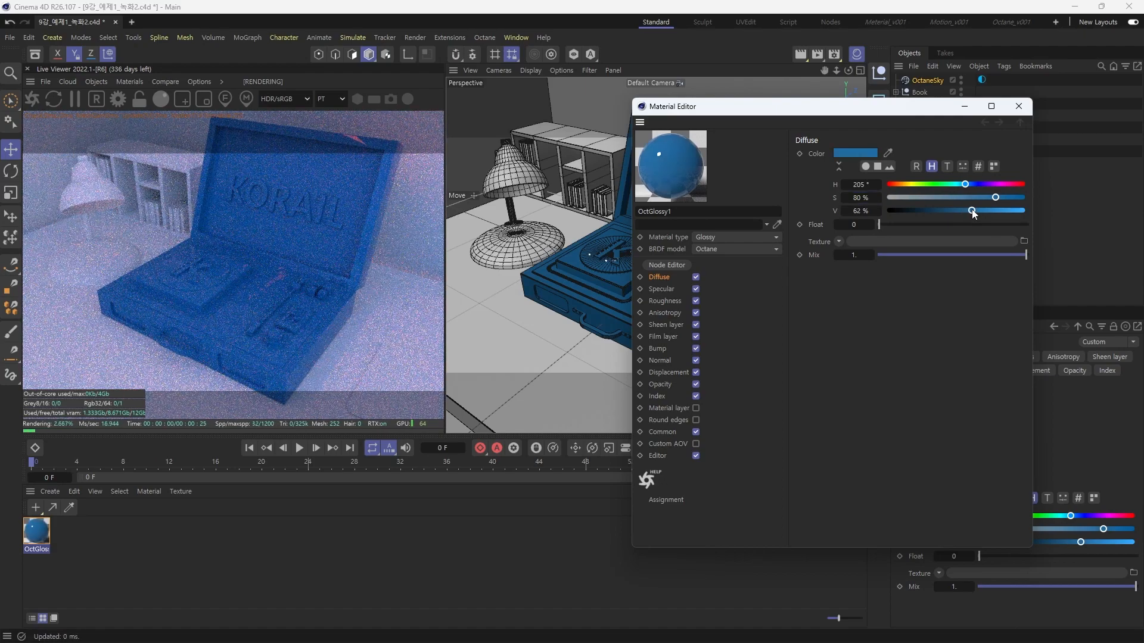
pyautogui.click(973, 210)
pyautogui.click(982, 198)
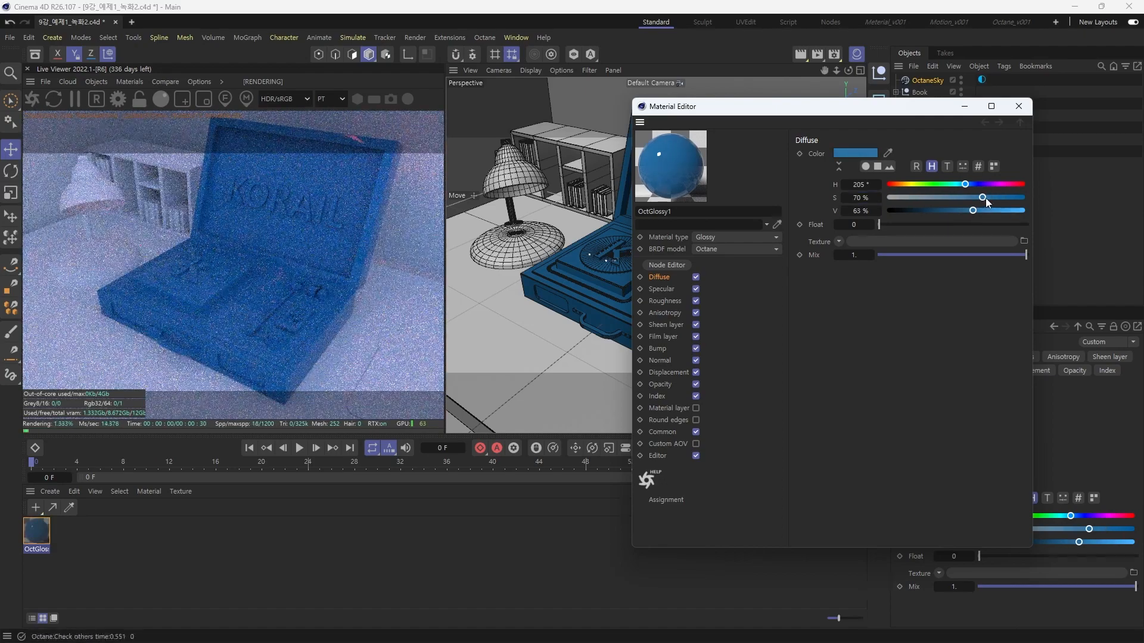
pyautogui.moveTo(889, 114); pyautogui.dragTo(950, 174)
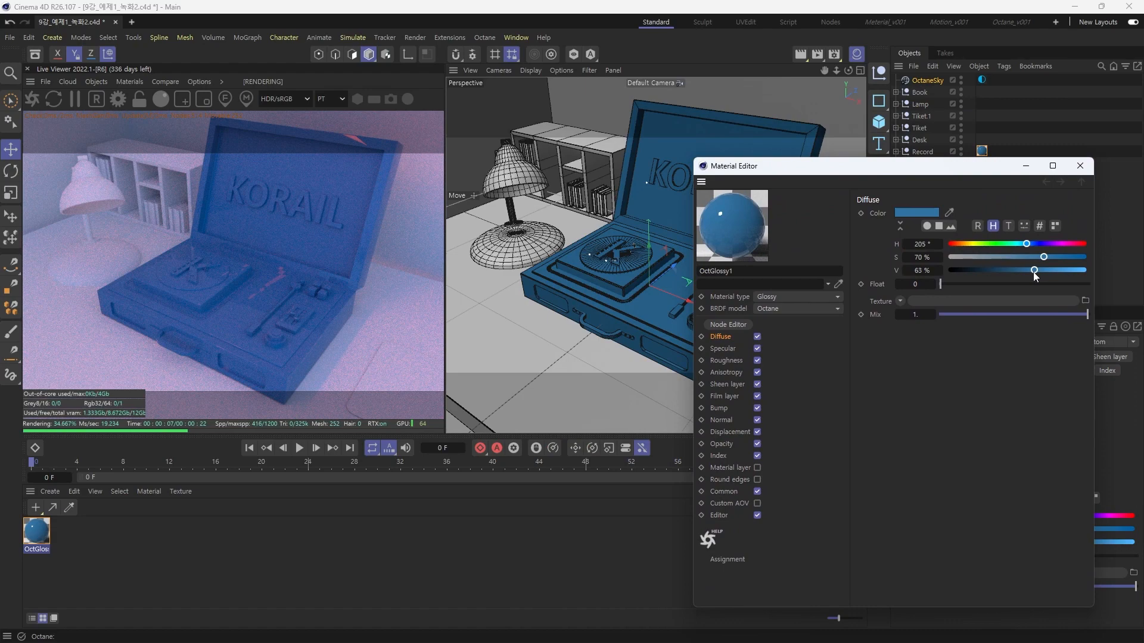
pyautogui.moveTo(1034, 271); pyautogui.dragTo(1031, 272)
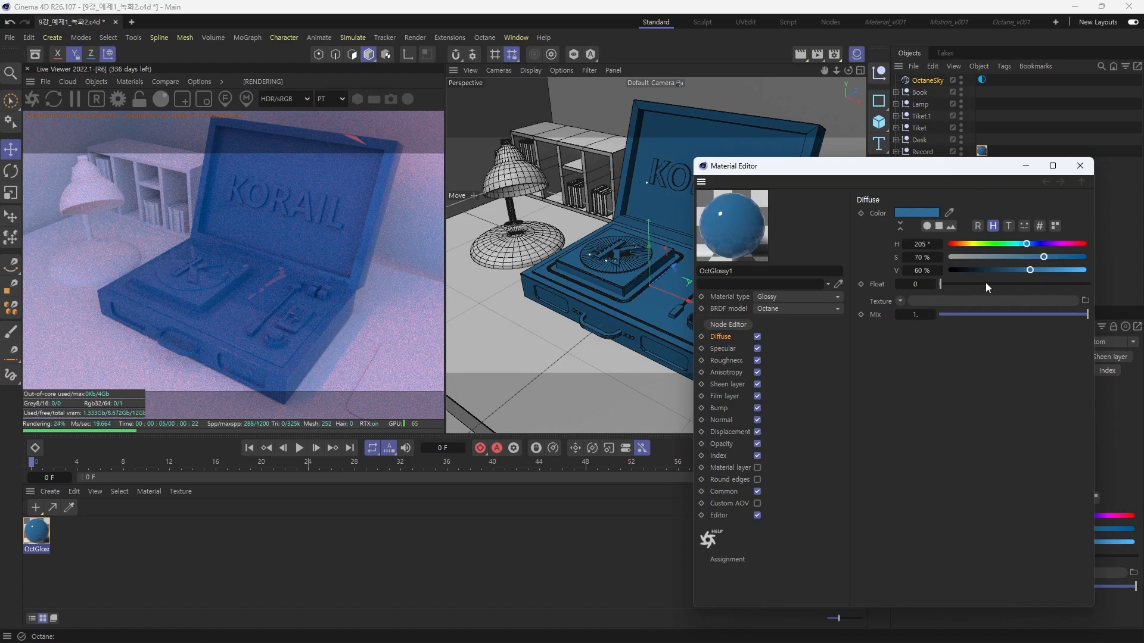
pyautogui.click(1088, 168)
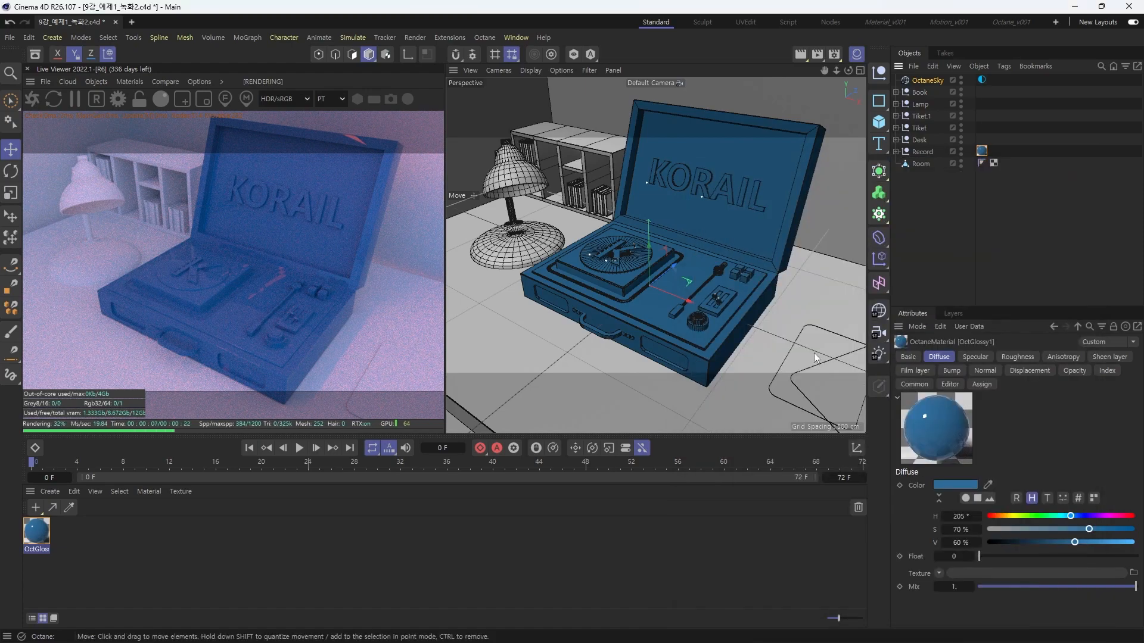
# In the Octane path tracing kernel settings, set the diffuse and specular depth to 12 and the scatter depth to 4
pyautogui.keyDown('alt'); pyautogui.moveTo(676, 295); pyautogui.dragTo(694, 291); pyautogui.keyUp('alt')
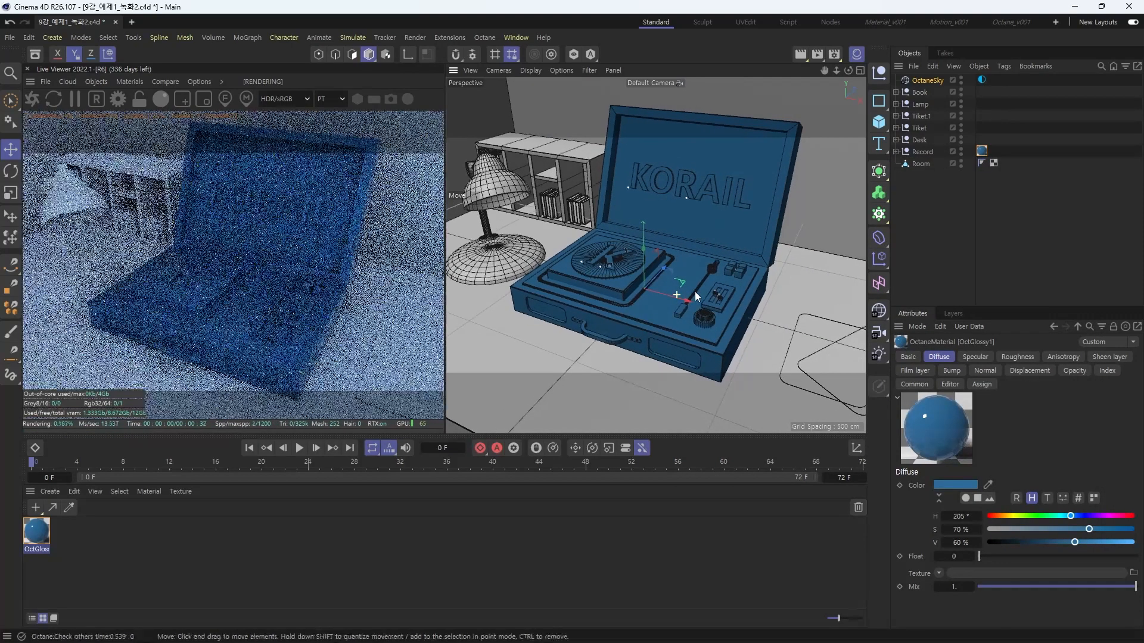
pyautogui.keyDown('alt'); pyautogui.moveTo(291, 310); pyautogui.dragTo(337, 306, button='right'); pyautogui.keyUp('alt')
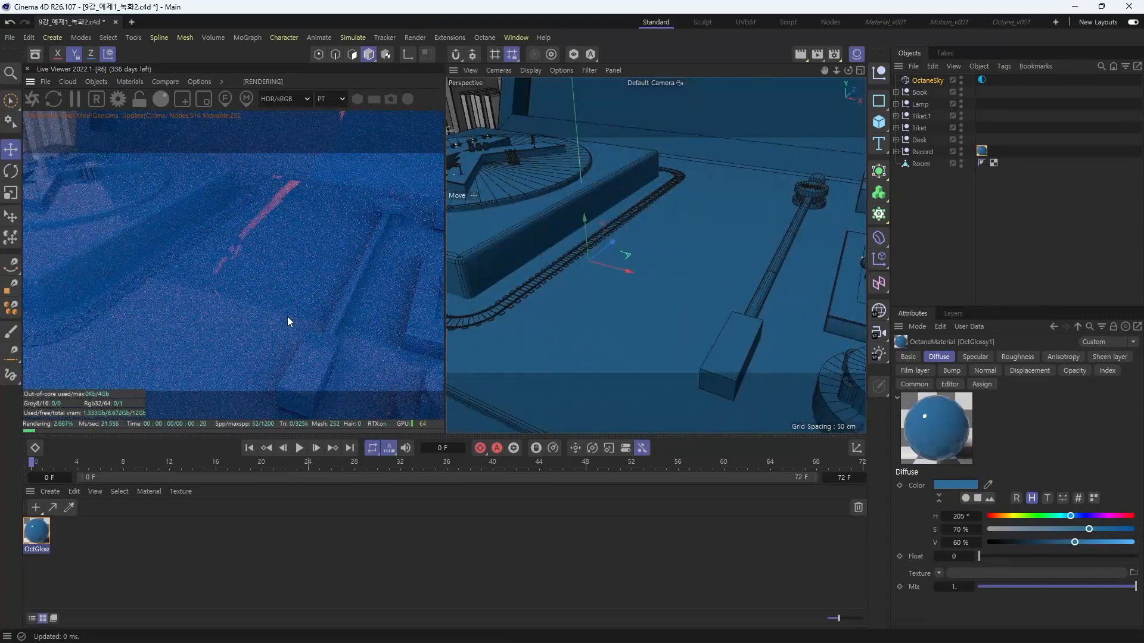
pyautogui.keyDown('alt'); pyautogui.moveTo(287, 317); pyautogui.dragTo(252, 316); pyautogui.keyUp('alt')
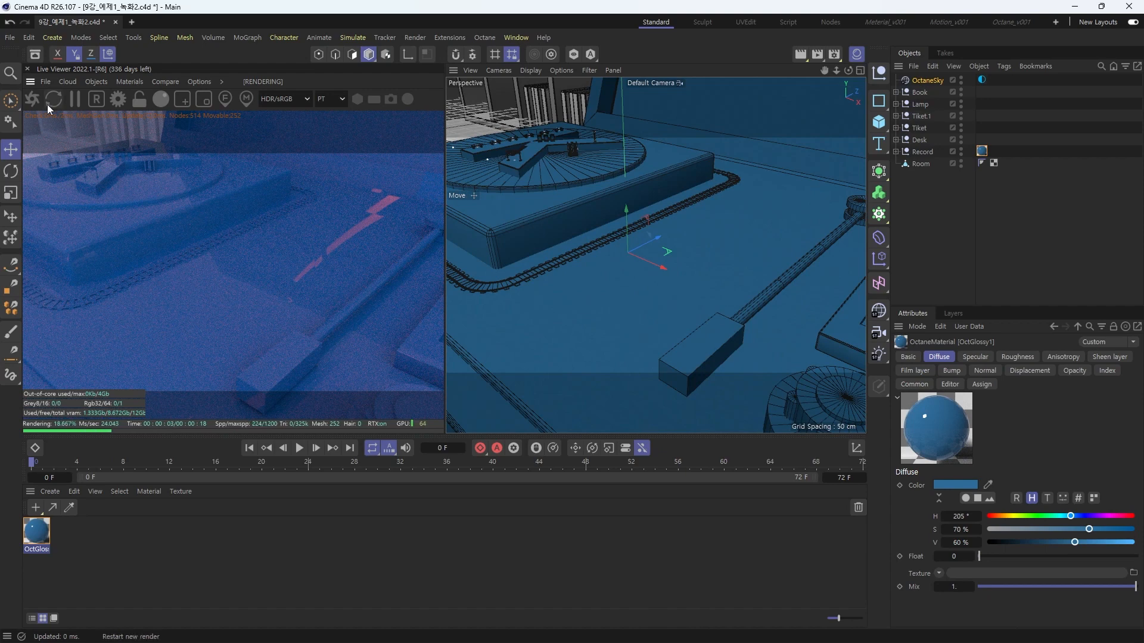
pyautogui.click(118, 100)
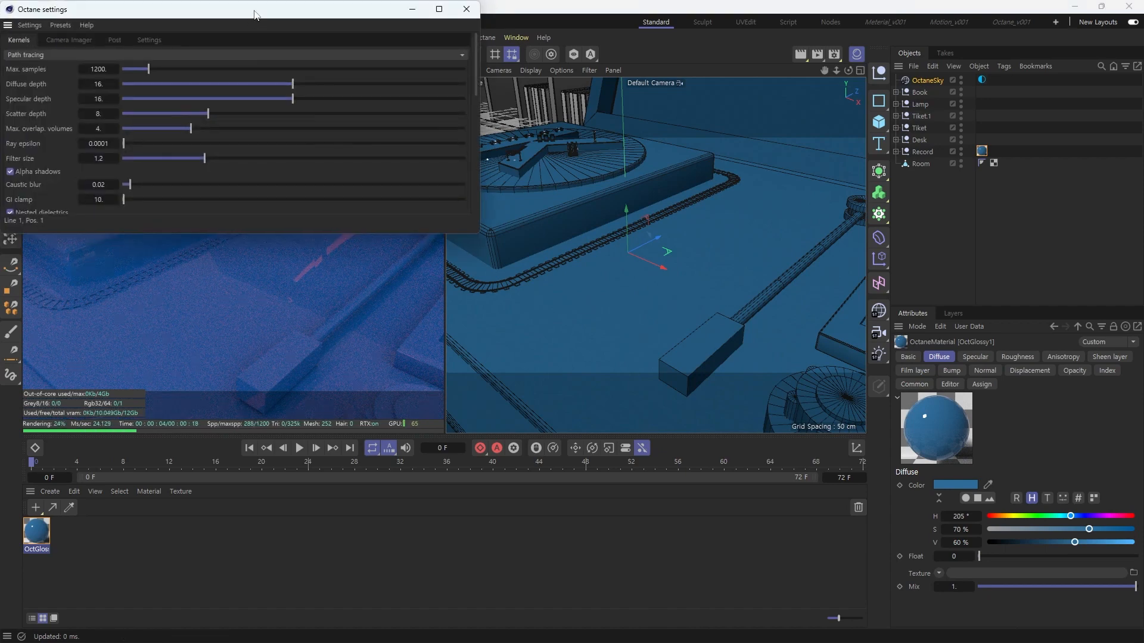
pyautogui.moveTo(254, 15); pyautogui.dragTo(575, 113)
pyautogui.click(430, 182)
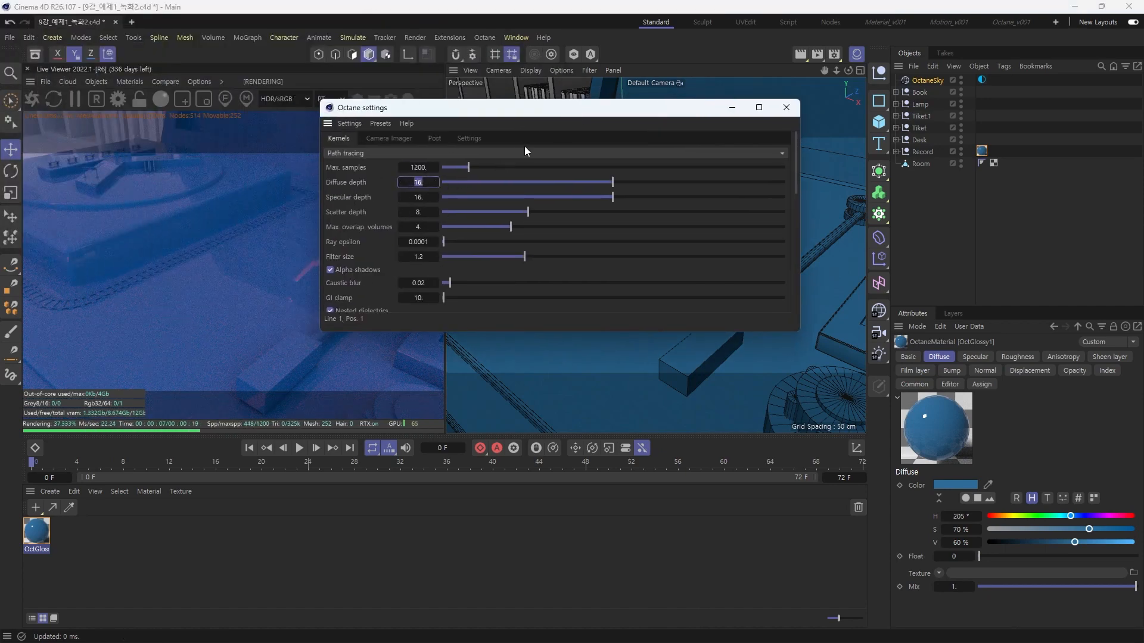
pyautogui.write('12')
pyautogui.press('Tab')
pyautogui.write('12')
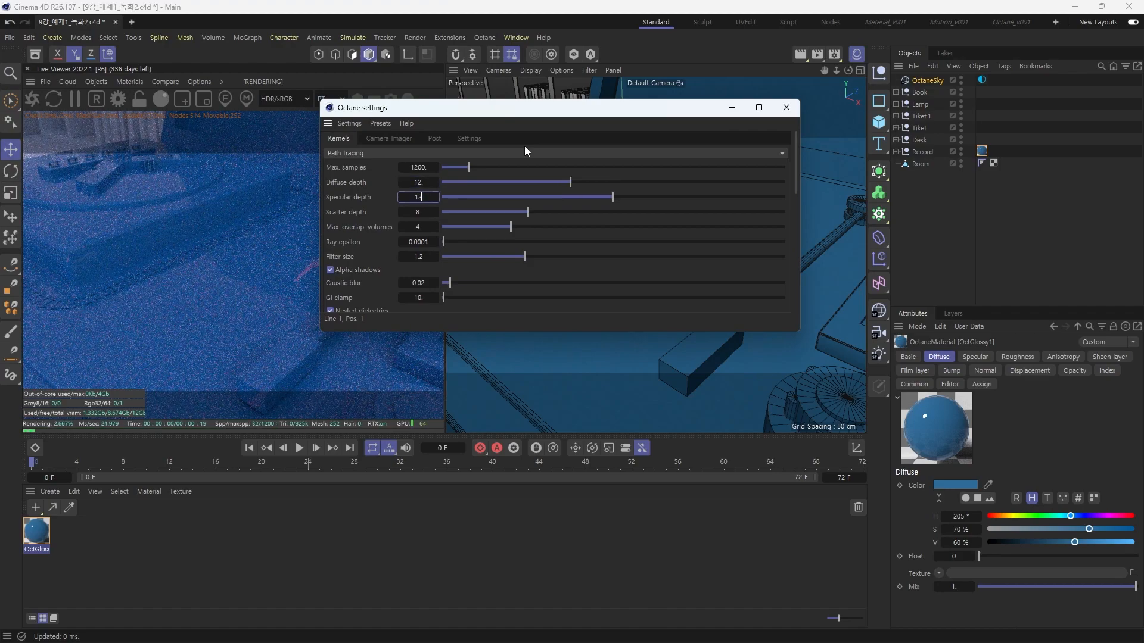
pyautogui.press('Tab')
pyautogui.write('4')
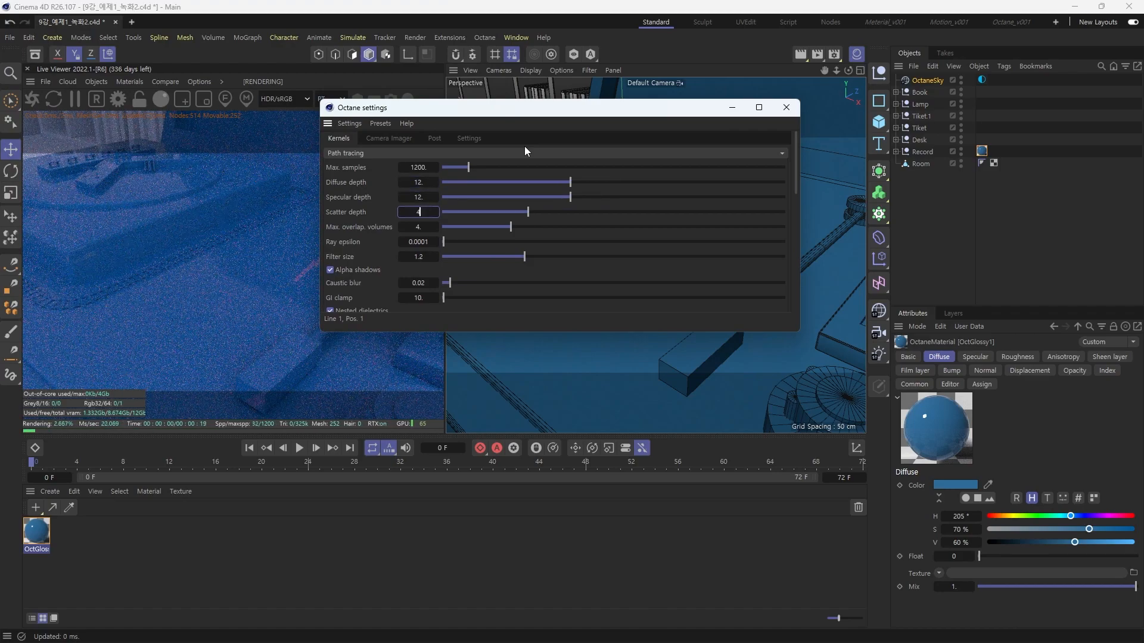
pyautogui.press('Return')
pyautogui.click(787, 107)
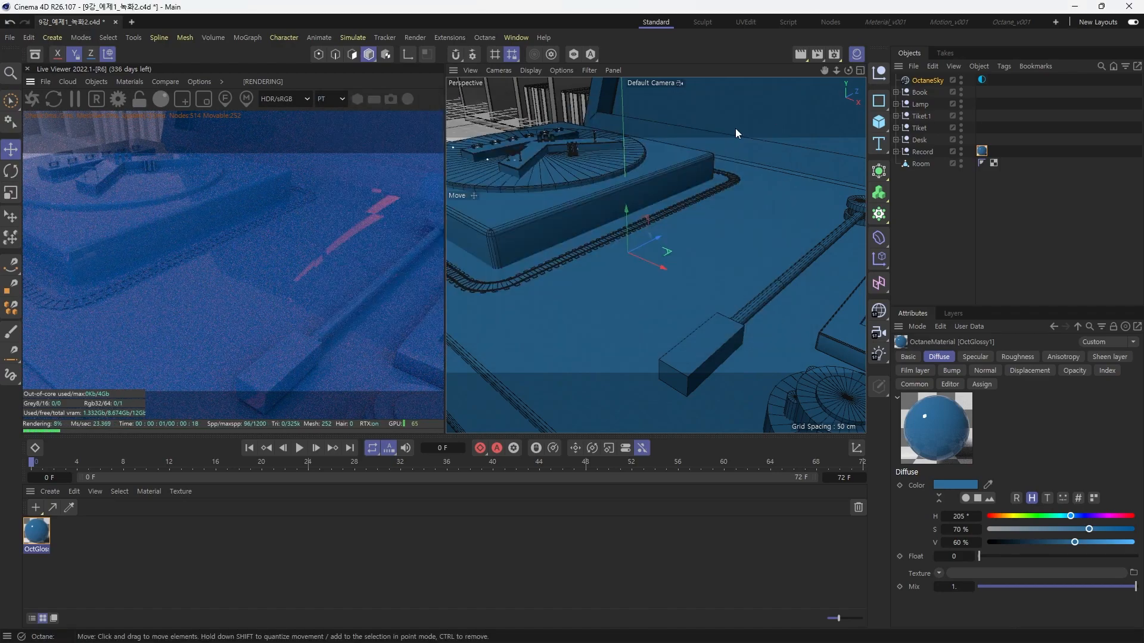
# Reopen the Octane settings, look through the remaining path tracing kernel options, and close the window
pyautogui.moveTo(273, 274); pyautogui.dragTo(392, 259)
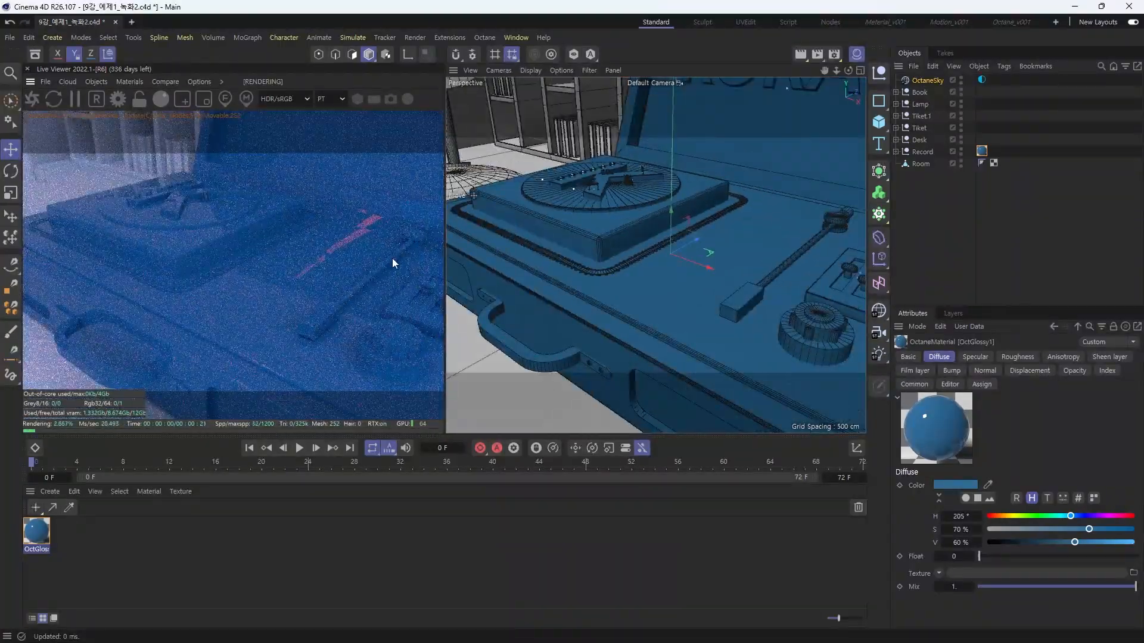
pyautogui.click(123, 99)
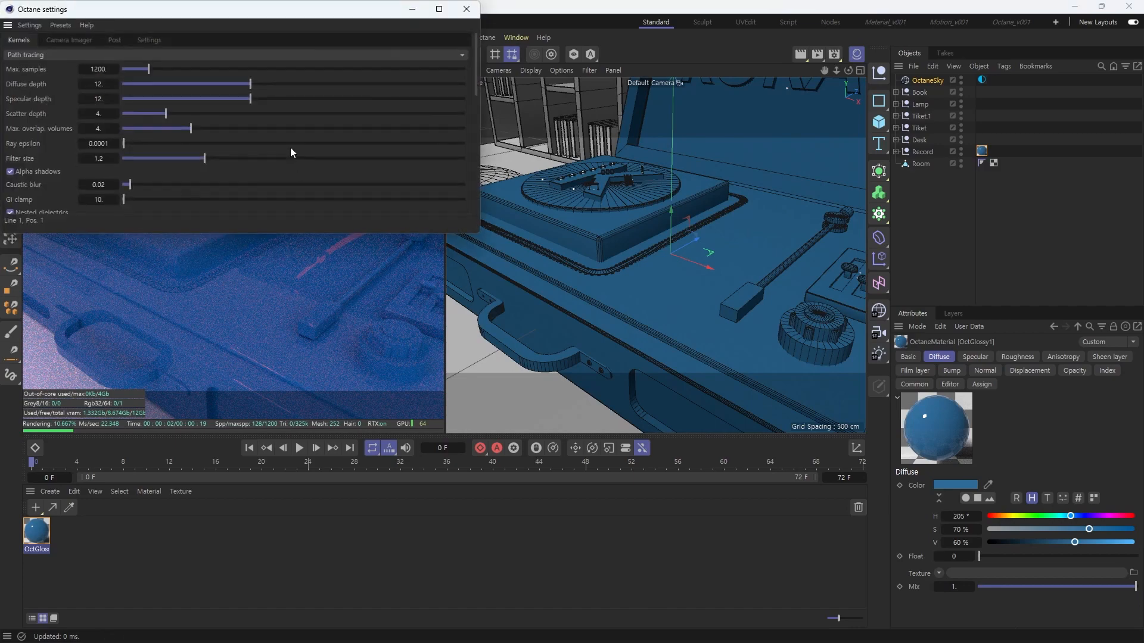
pyautogui.moveTo(272, 17); pyautogui.dragTo(294, 37)
pyautogui.scroll(-5, 262, 184)
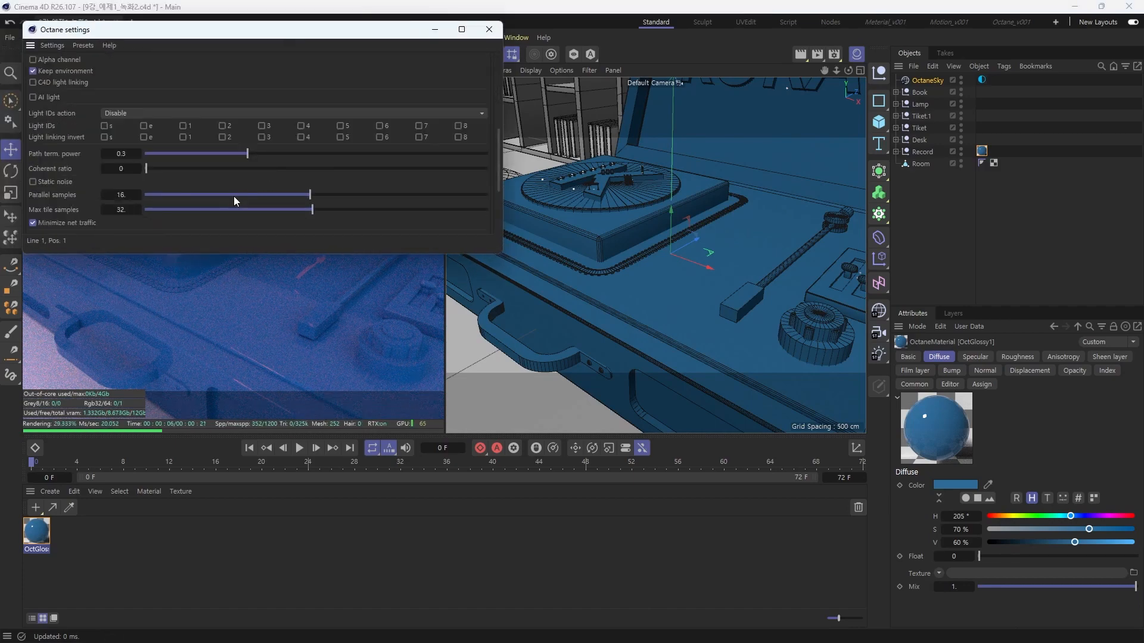
pyautogui.scroll(5, 234, 196)
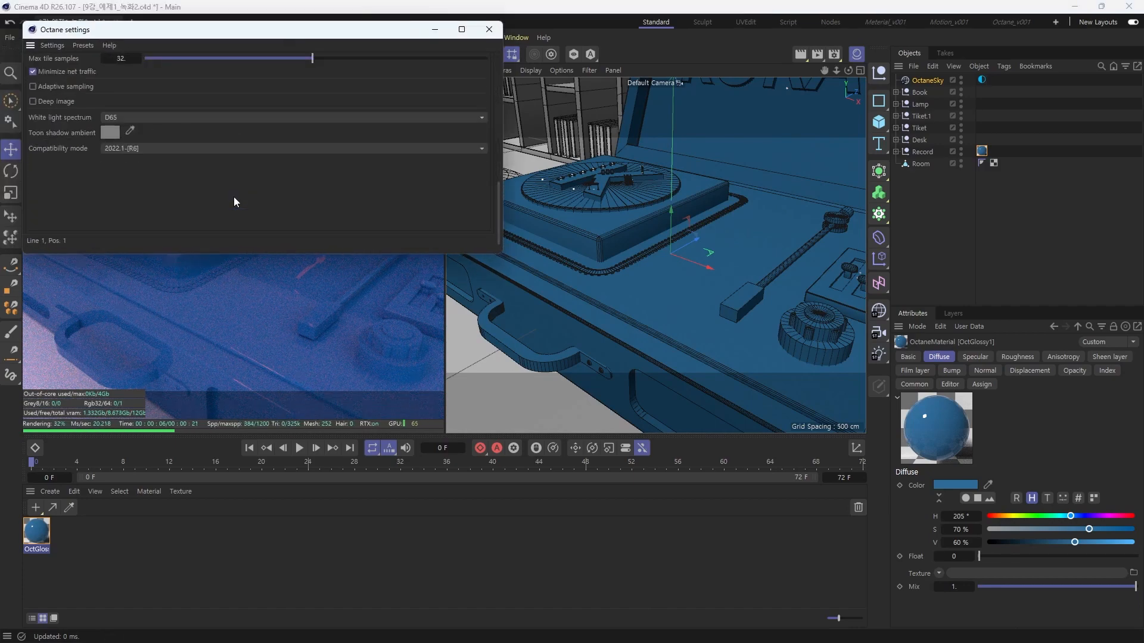
pyautogui.click(488, 29)
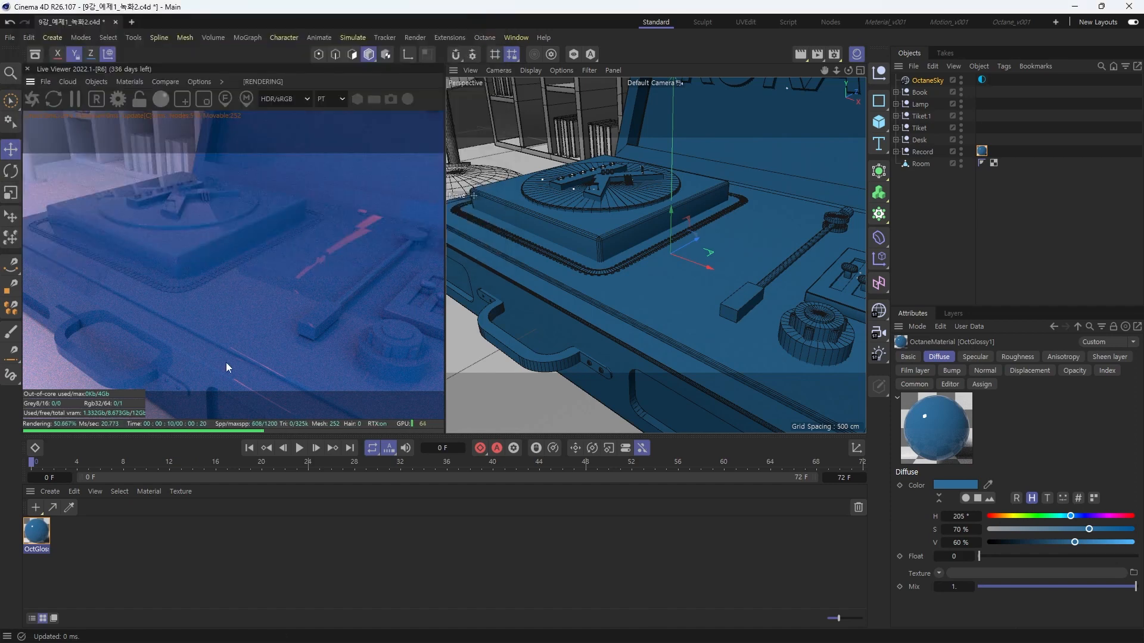
# Open the roughness settings of the blue glossy material and enlarge the Material Editor clear of the live render
pyautogui.doubleClick(36, 530)
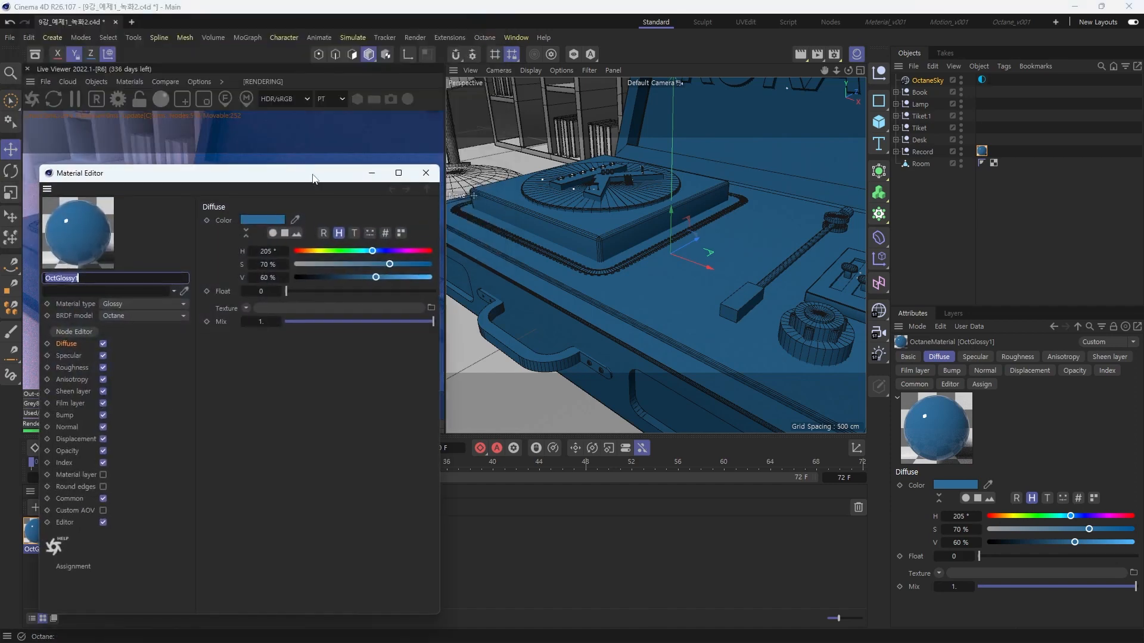
pyautogui.moveTo(311, 178); pyautogui.dragTo(802, 107)
pyautogui.click(564, 297)
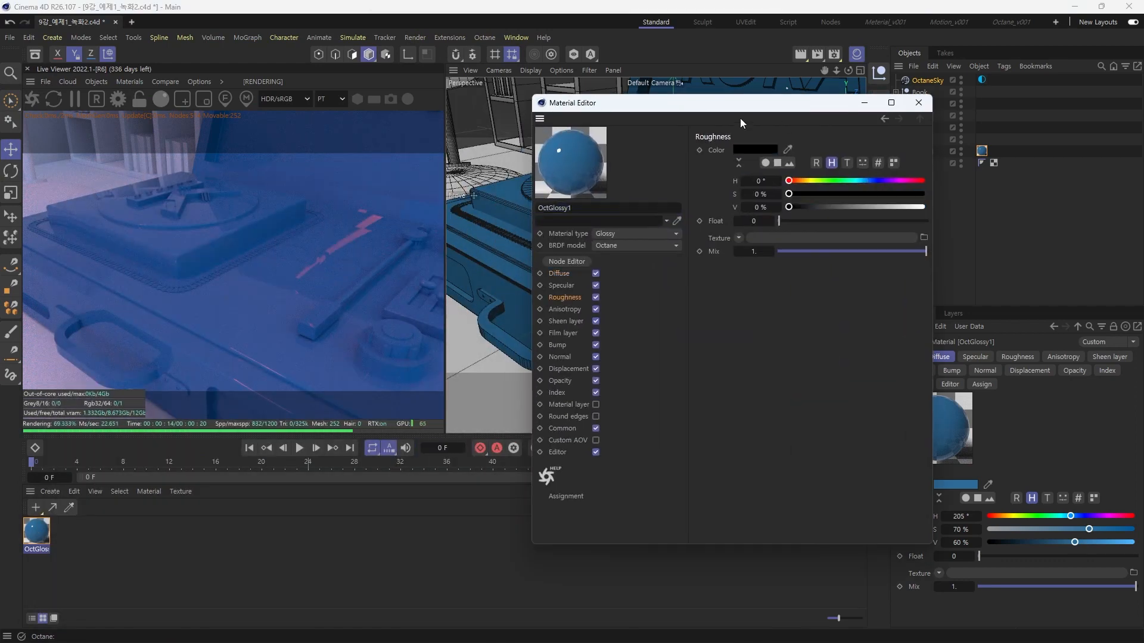
pyautogui.moveTo(726, 109); pyautogui.dragTo(732, 90)
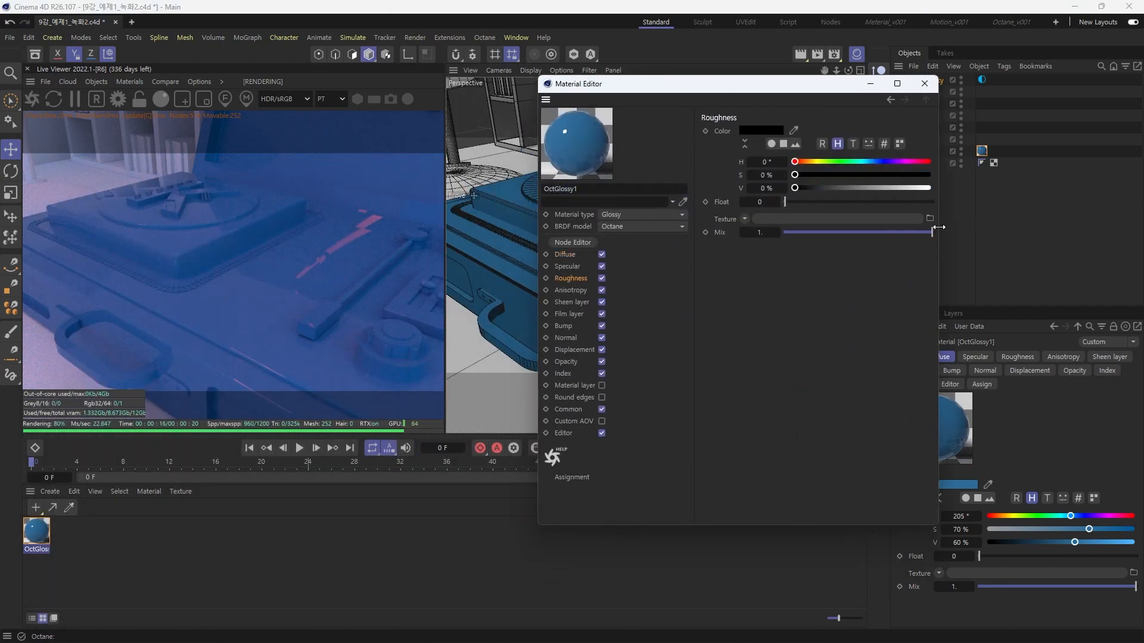
pyautogui.moveTo(933, 230); pyautogui.dragTo(1013, 230)
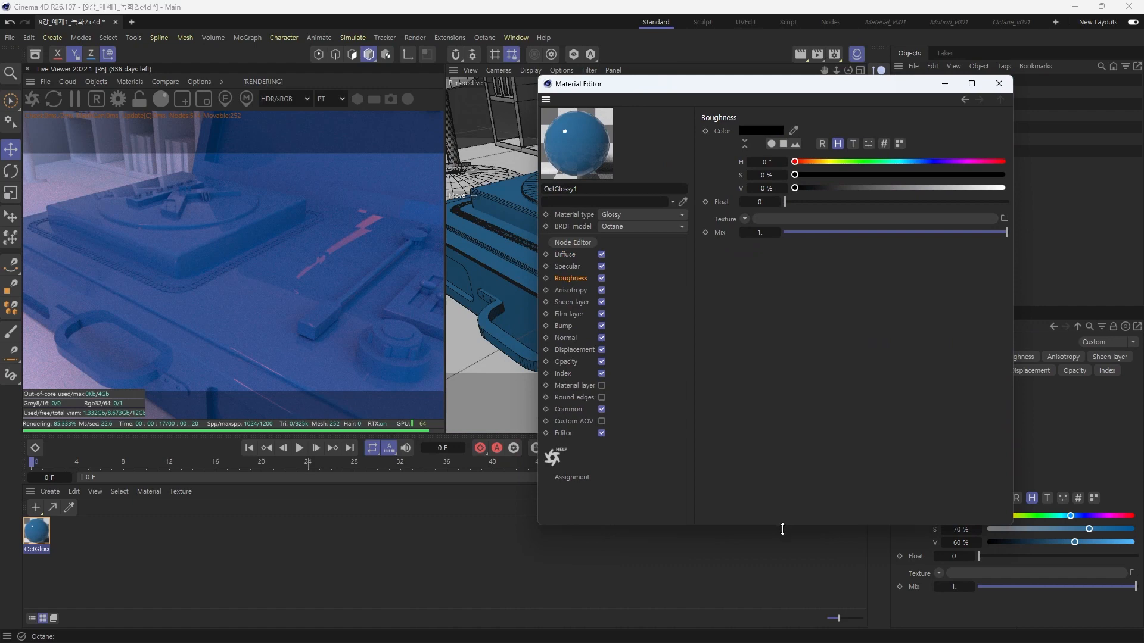
pyautogui.moveTo(782, 529); pyautogui.dragTo(778, 547)
pyautogui.moveTo(1013, 358); pyautogui.dragTo(1077, 319)
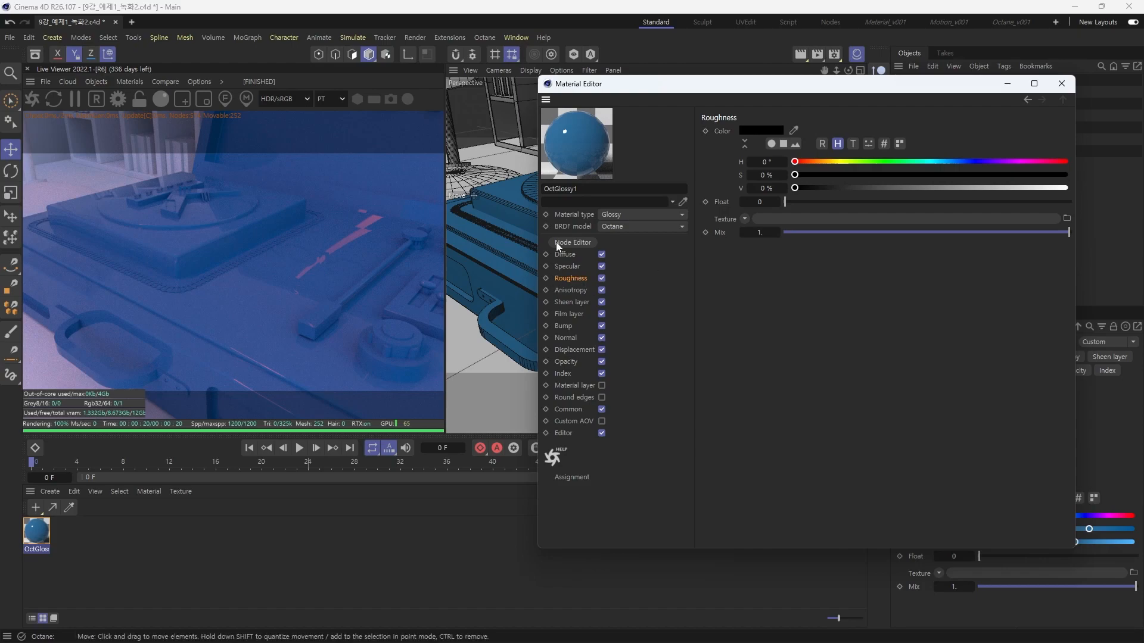
# Set the roughness float of the blue glossy material to 0.2
pyautogui.moveTo(810, 201); pyautogui.dragTo(848, 202)
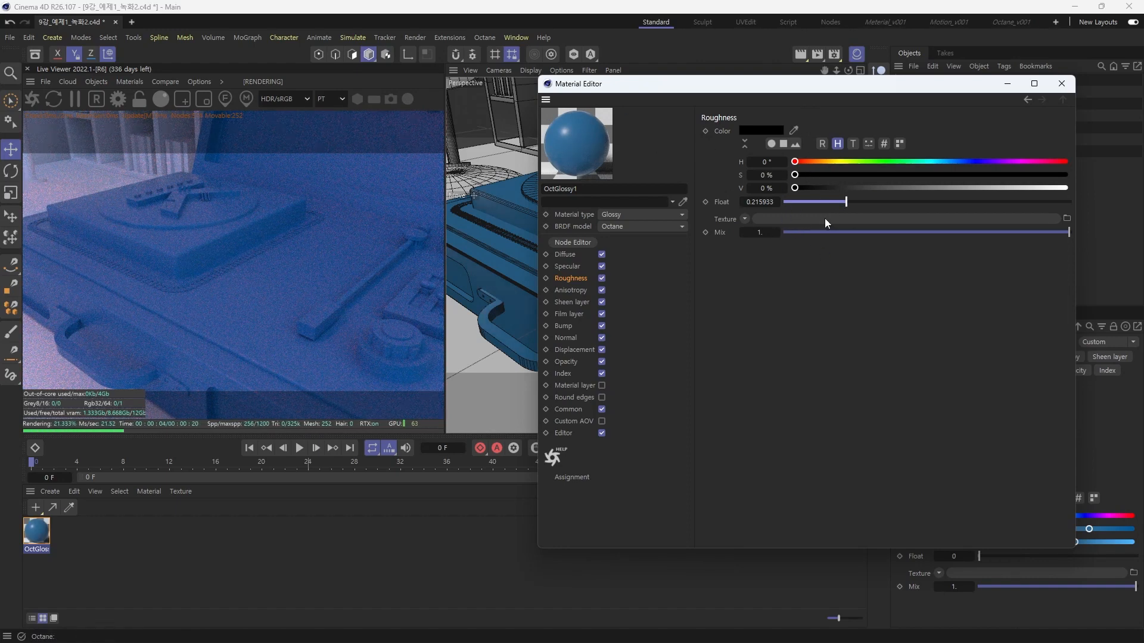
pyautogui.doubleClick(751, 201)
pyautogui.press('BackSpace')
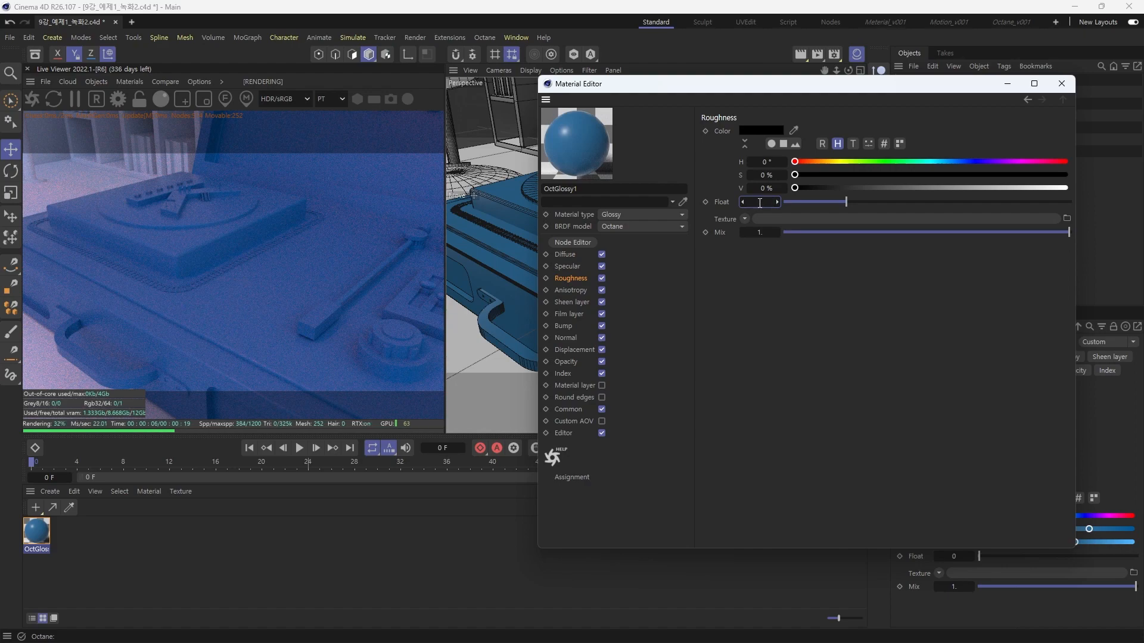
pyautogui.write('0.2')
pyautogui.press('Return')
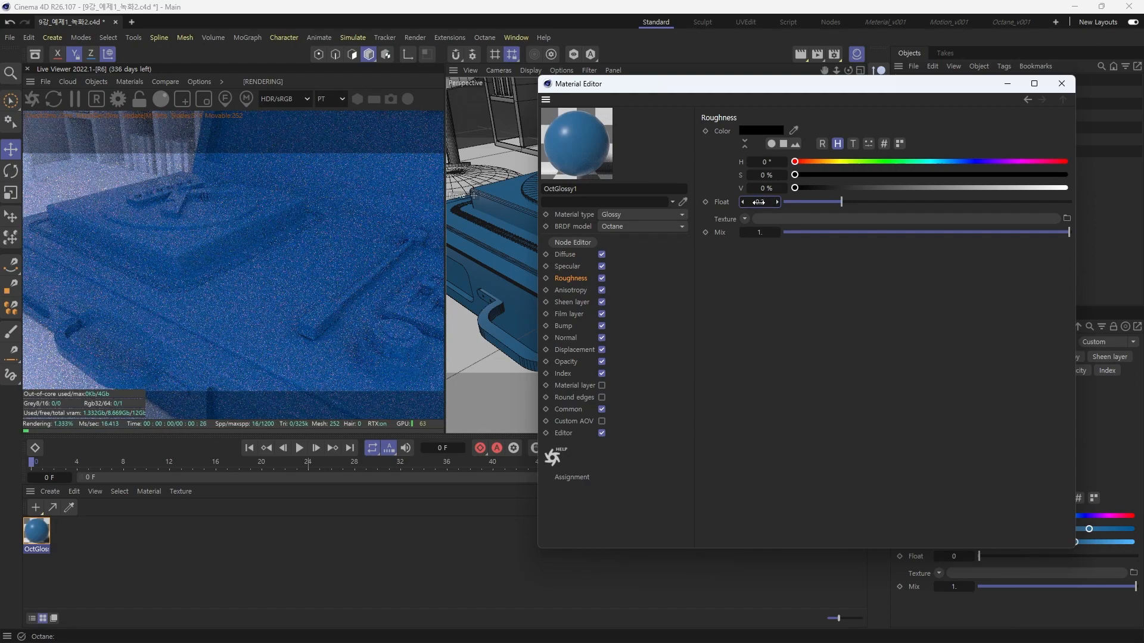
# Lower the specular float of the blue glossy material to 0.8 and close the Material Editor
pyautogui.click(566, 266)
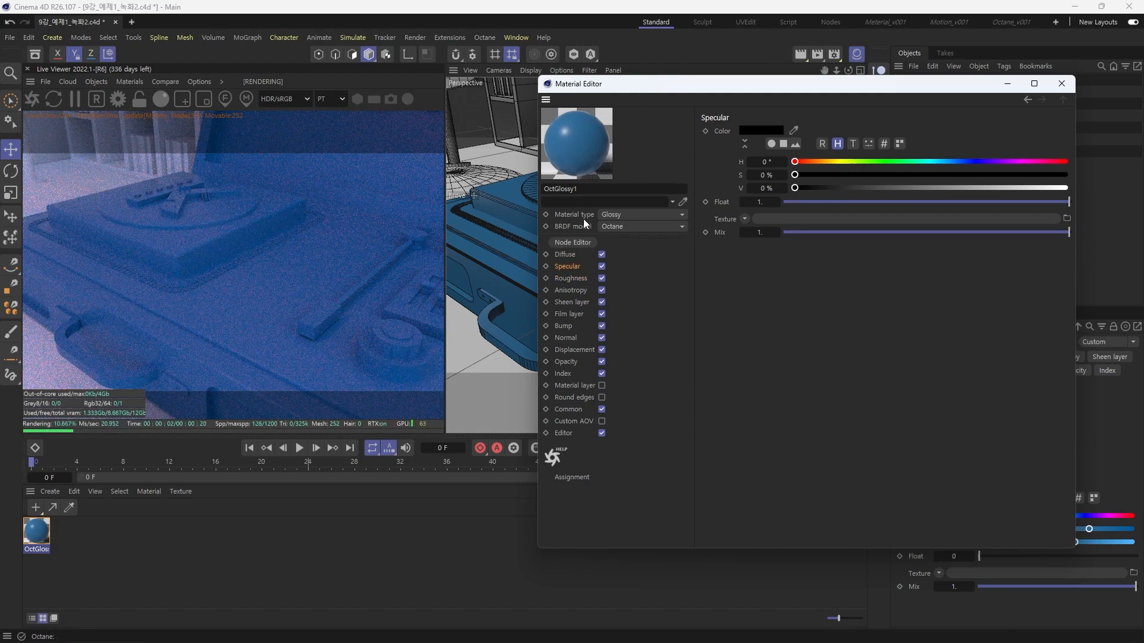
pyautogui.click(1042, 202)
pyautogui.click(1033, 201)
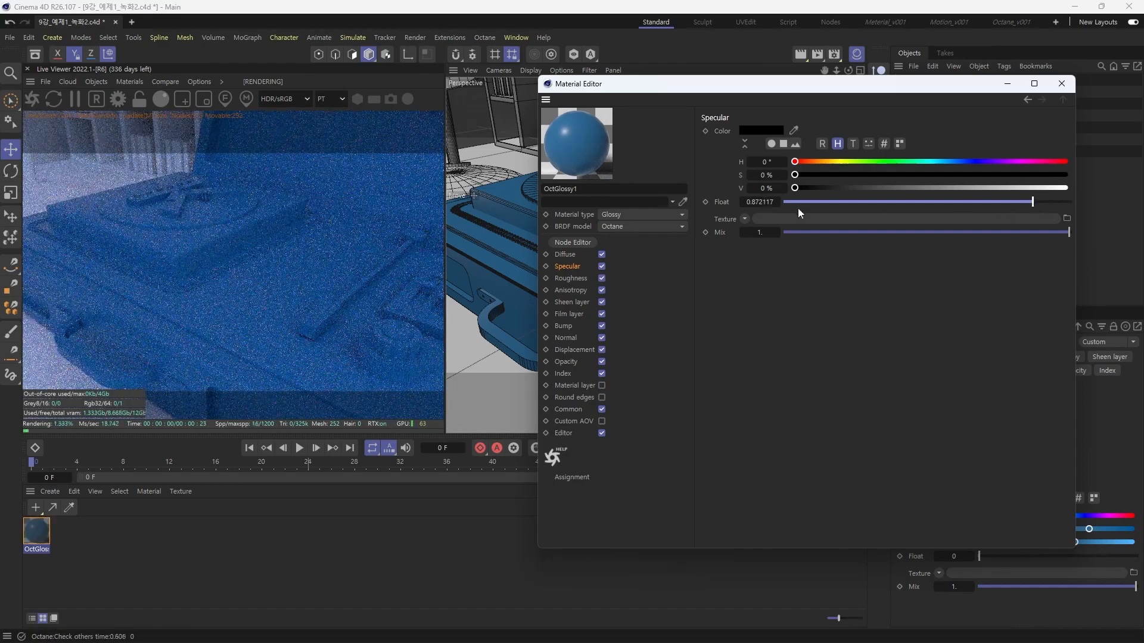
pyautogui.click(769, 202)
pyautogui.write('0.8')
pyautogui.press('Return')
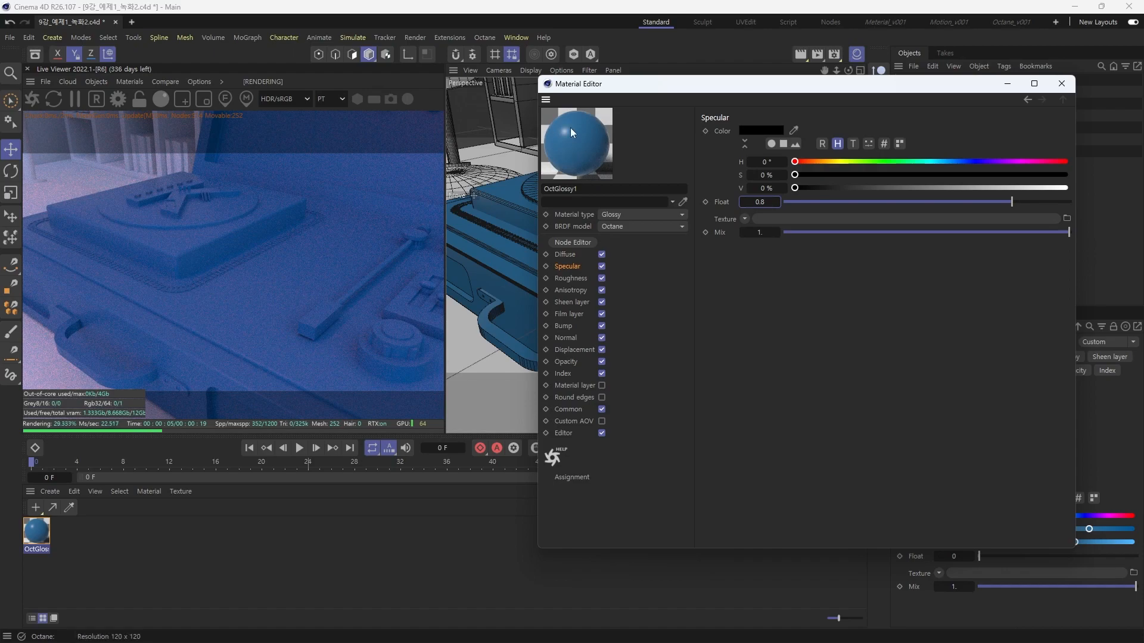
pyautogui.click(1065, 85)
pyautogui.keyDown('alt'); pyautogui.moveTo(750, 269); pyautogui.dragTo(620, 156, button='middle'); pyautogui.keyUp('alt')
pyautogui.keyDown('alt'); pyautogui.moveTo(694, 181); pyautogui.dragTo(809, 288, button='right'); pyautogui.keyUp('alt')
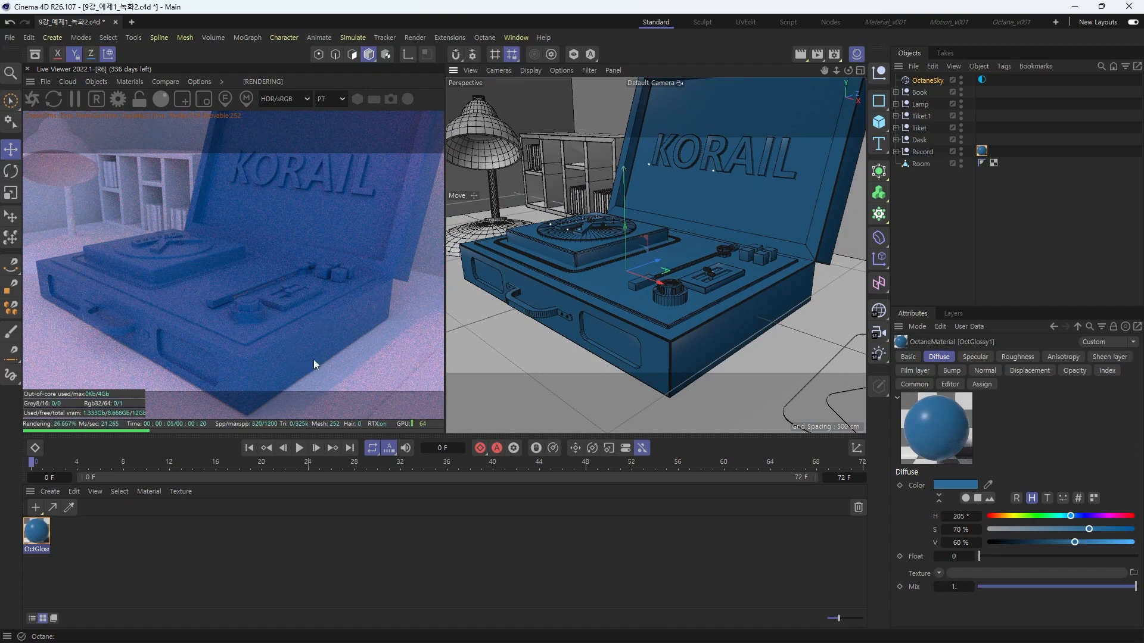
pyautogui.click(129, 81)
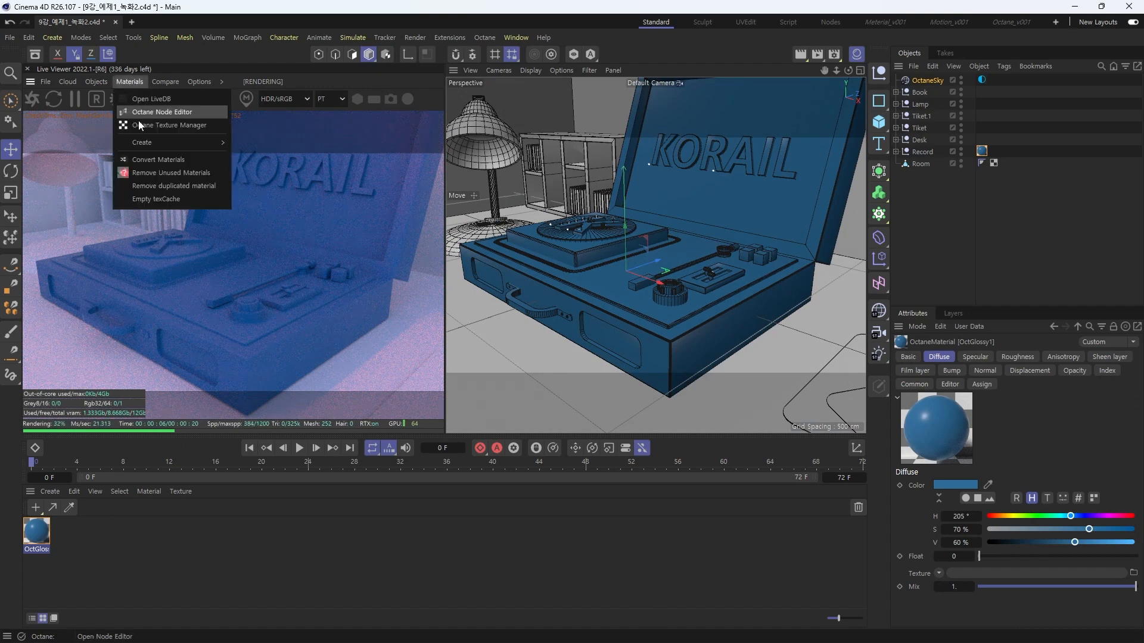
pyautogui.moveTo(148, 141)
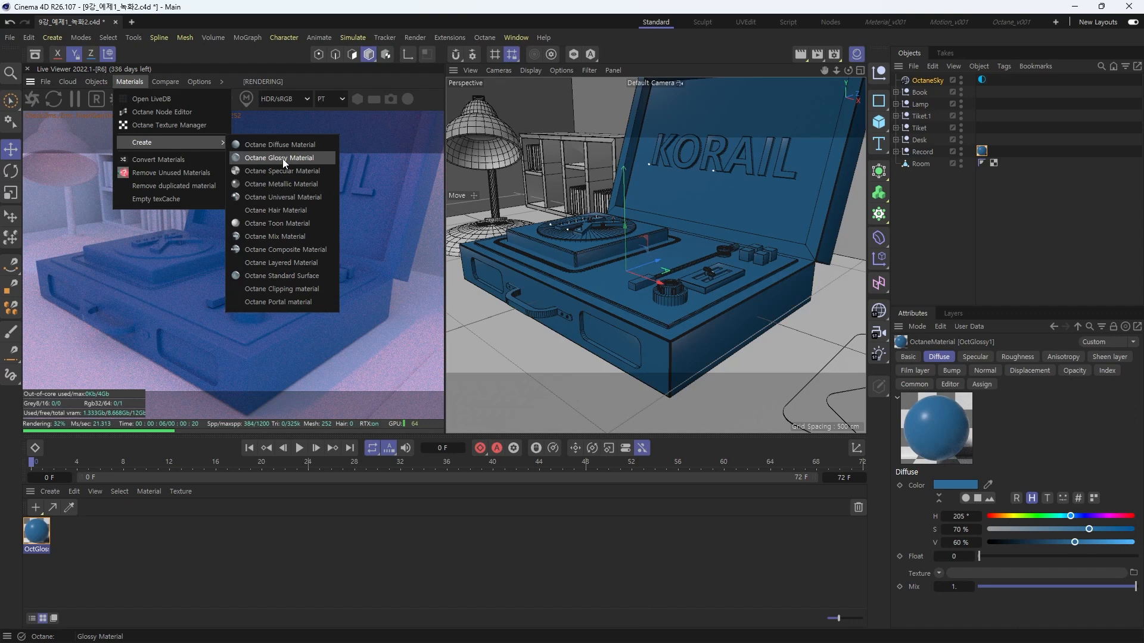
pyautogui.click(63, 543)
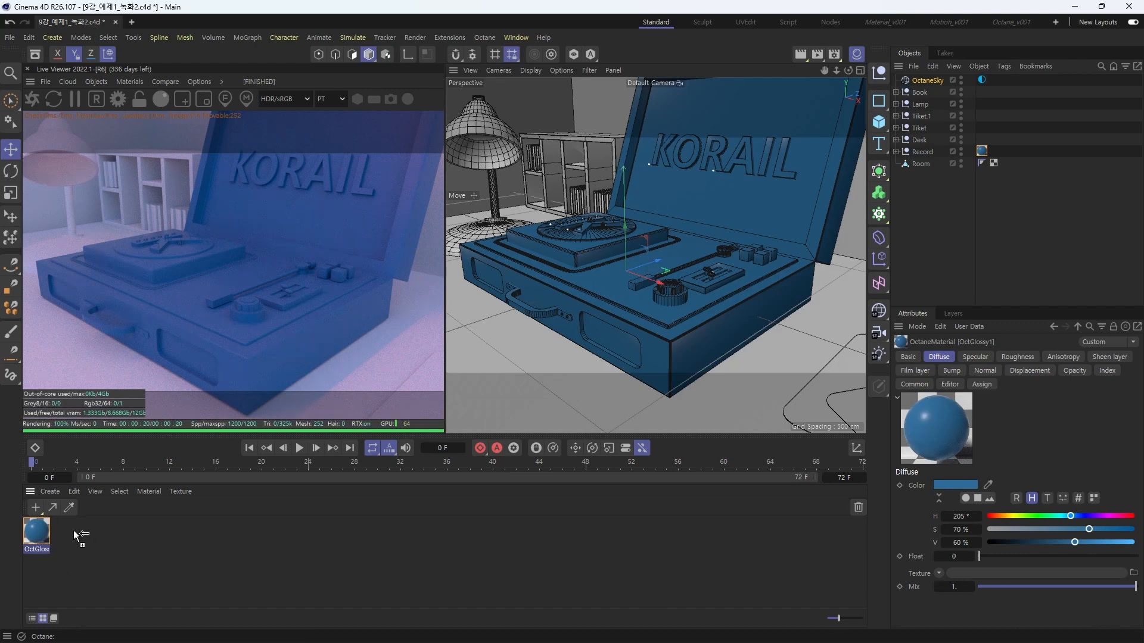
# Duplicate the blue glossy material and darken the copy's diffuse color to 40% value
pyautogui.keyDown('ctrl'); pyautogui.moveTo(74, 530); pyautogui.dragTo(74, 530); pyautogui.keyUp('ctrl')
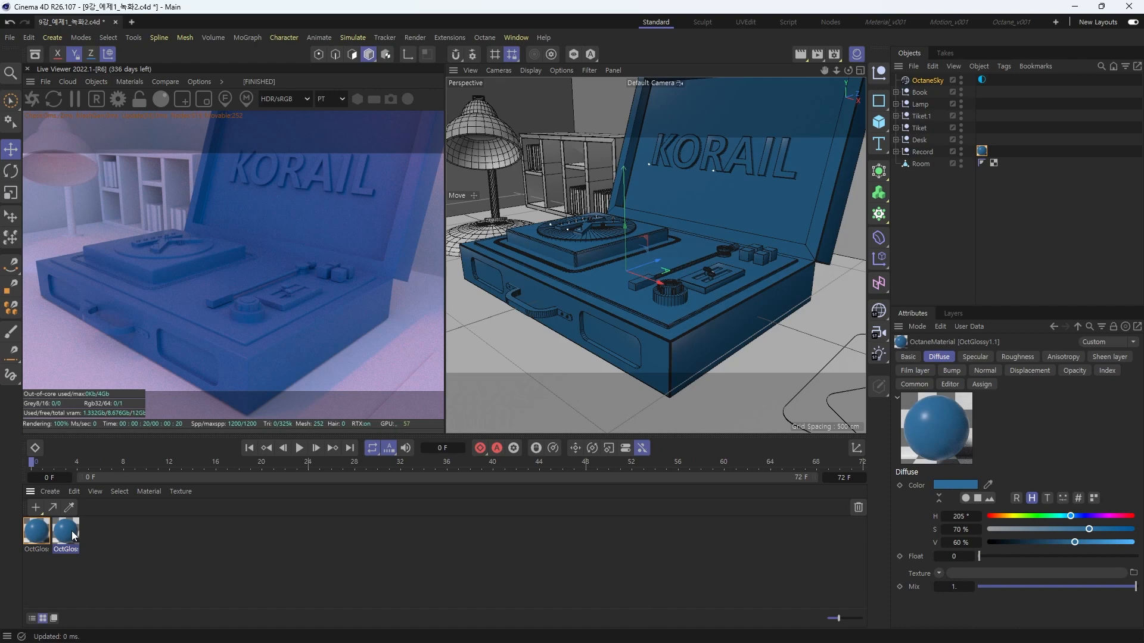
pyautogui.doubleClick(72, 535)
pyautogui.moveTo(378, 143); pyautogui.dragTo(581, 132)
pyautogui.click(301, 305)
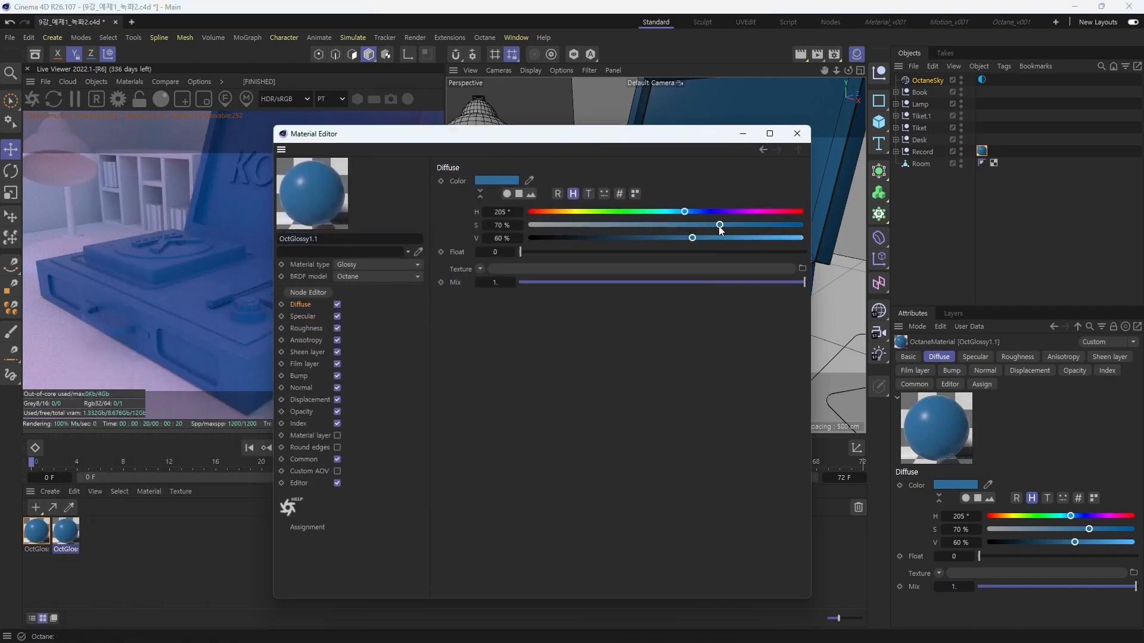
pyautogui.click(647, 238)
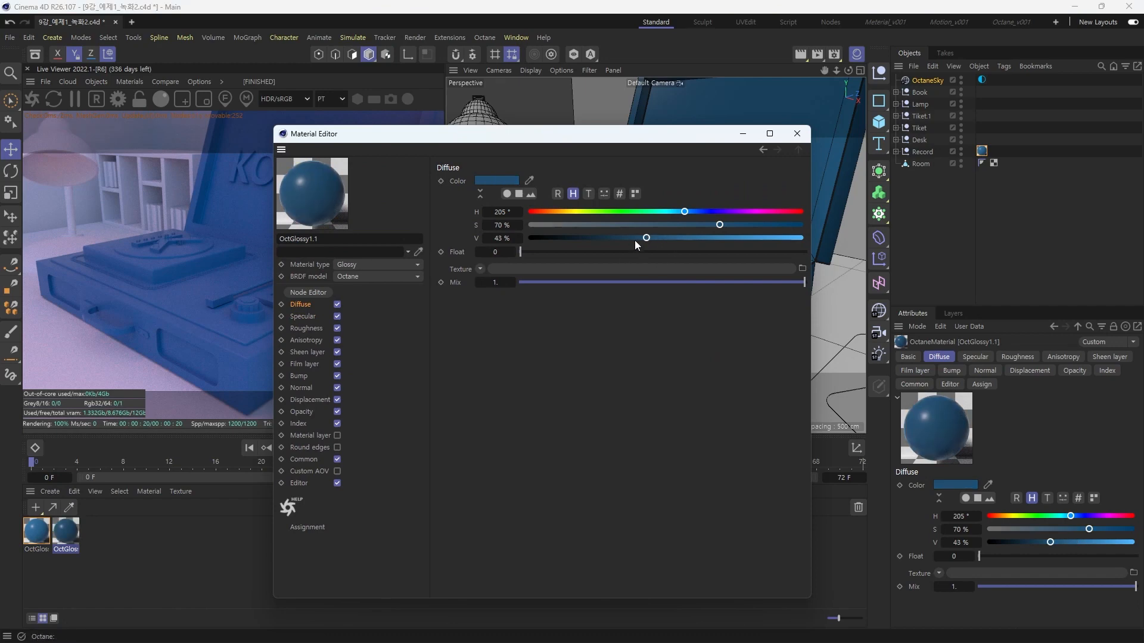
pyautogui.click(635, 239)
pyautogui.click(797, 134)
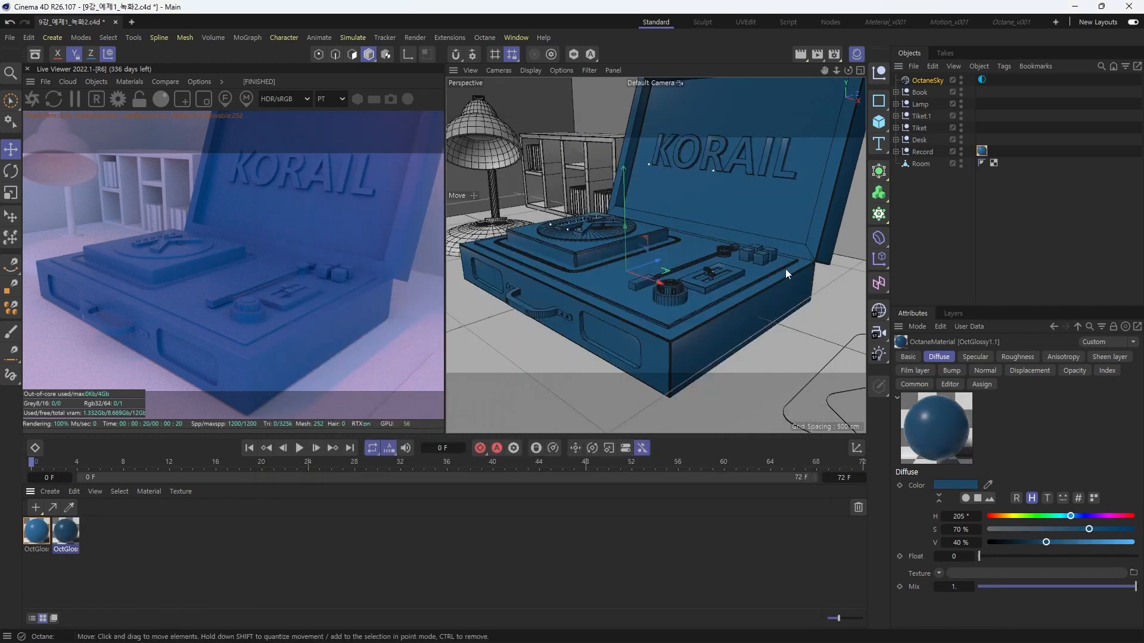
# Try the darker blue material on the record player's lower case body and undo the assignment
pyautogui.moveTo(645, 343); pyautogui.dragTo(699, 345)
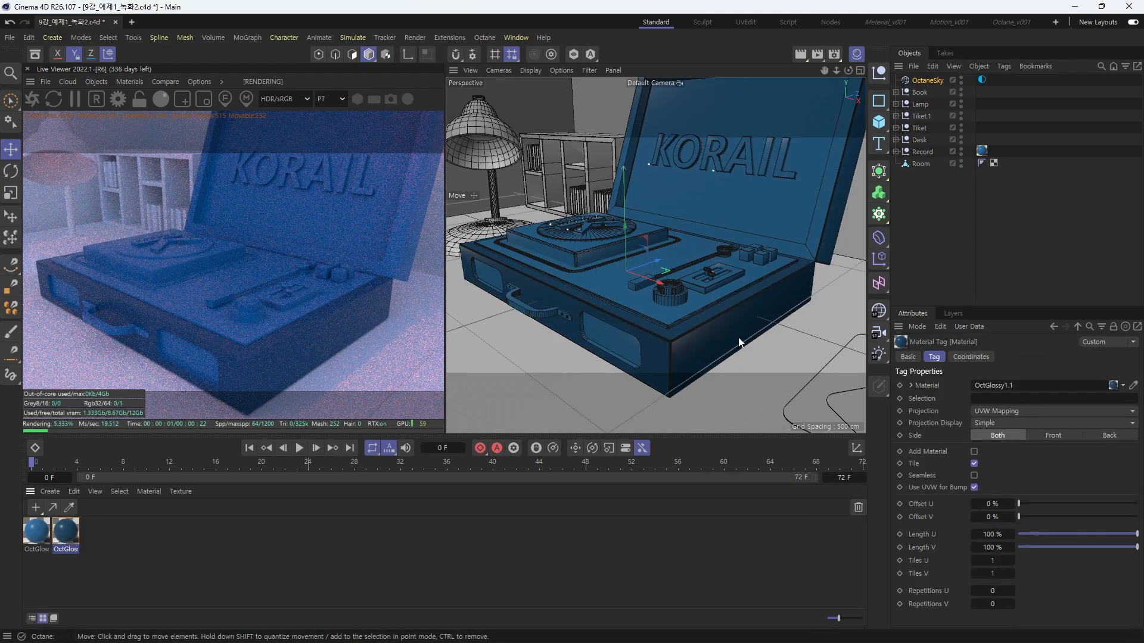
pyautogui.scroll(-3, 738, 343)
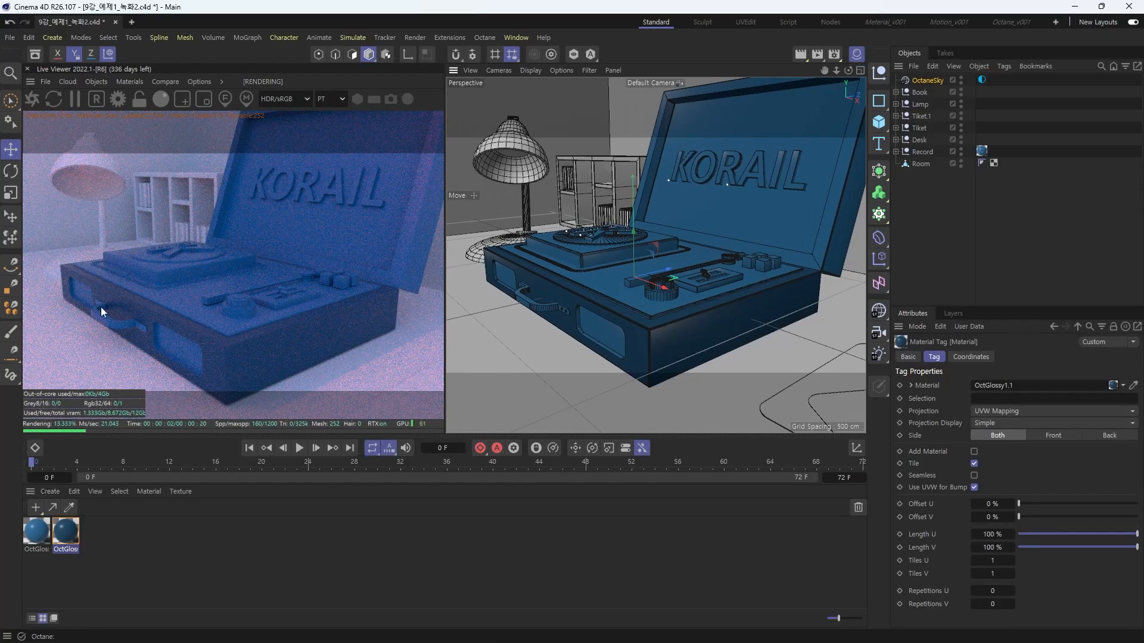
pyautogui.hotkey('ctrl', 'z')
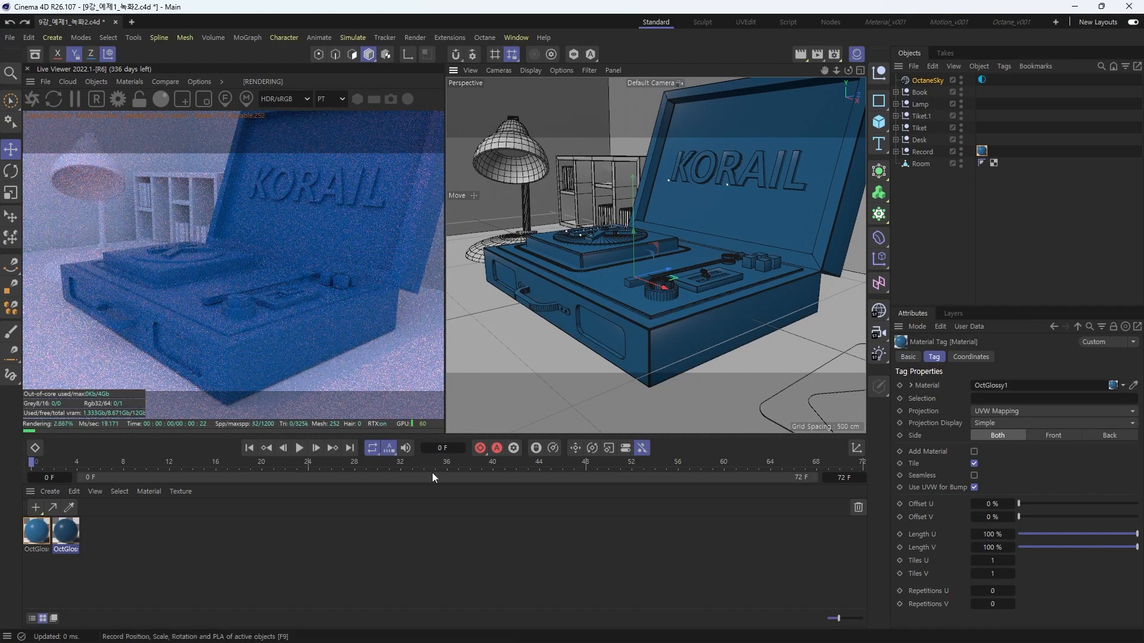
# Move Cube.1 and Cube.2 out of the Body boole's Null and place them directly above Body in the Record hierarchy
pyautogui.click(896, 152)
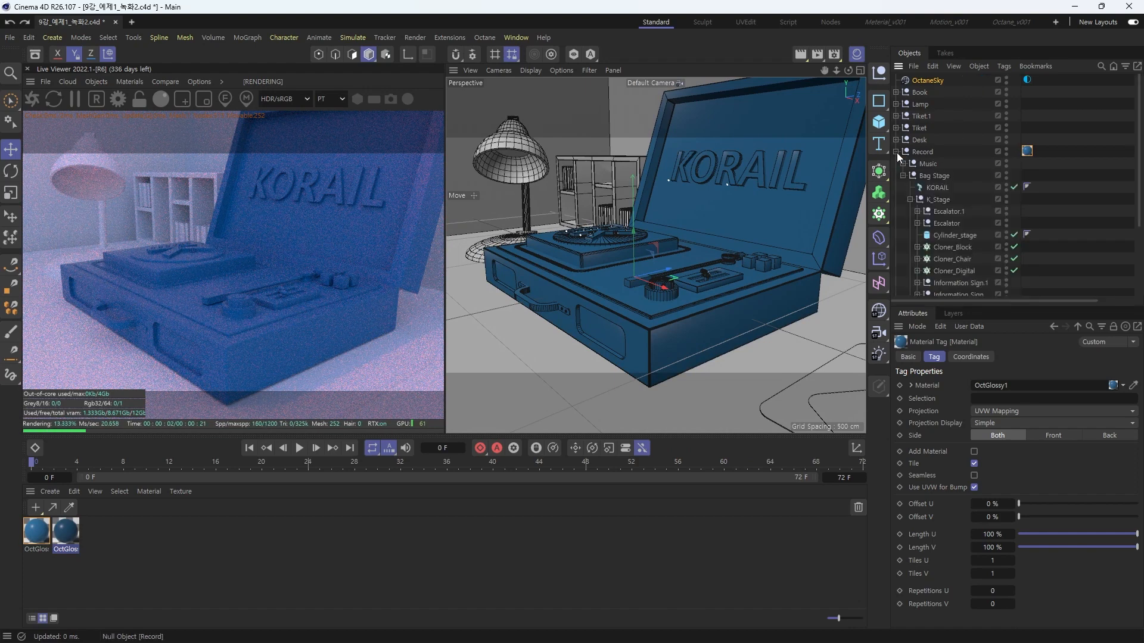
pyautogui.click(677, 340)
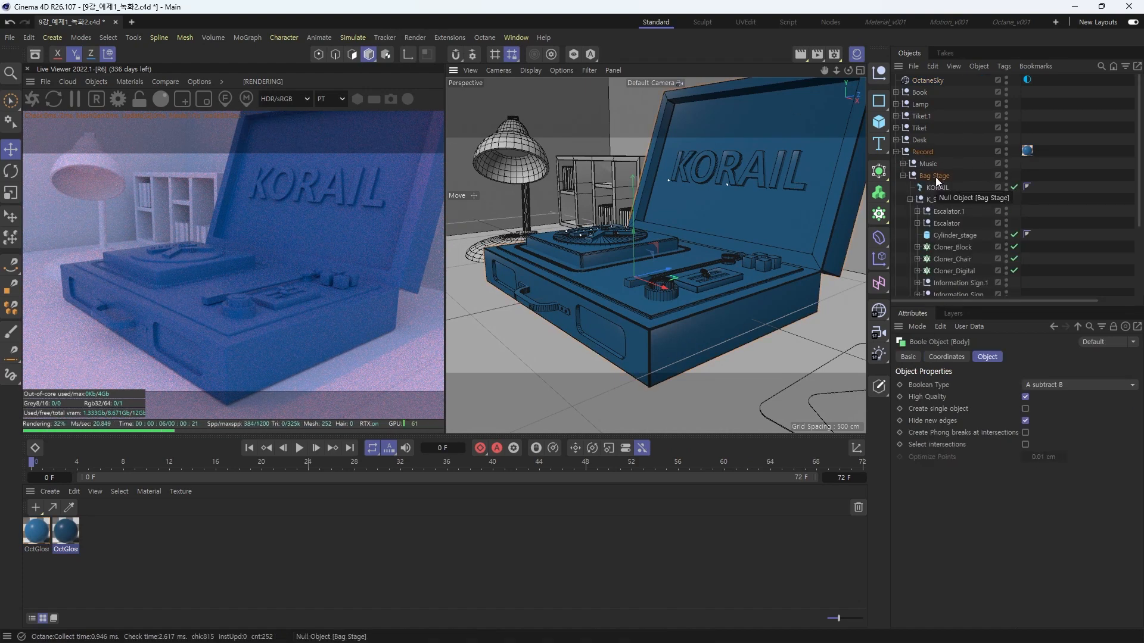
pyautogui.scroll(-4, 936, 177)
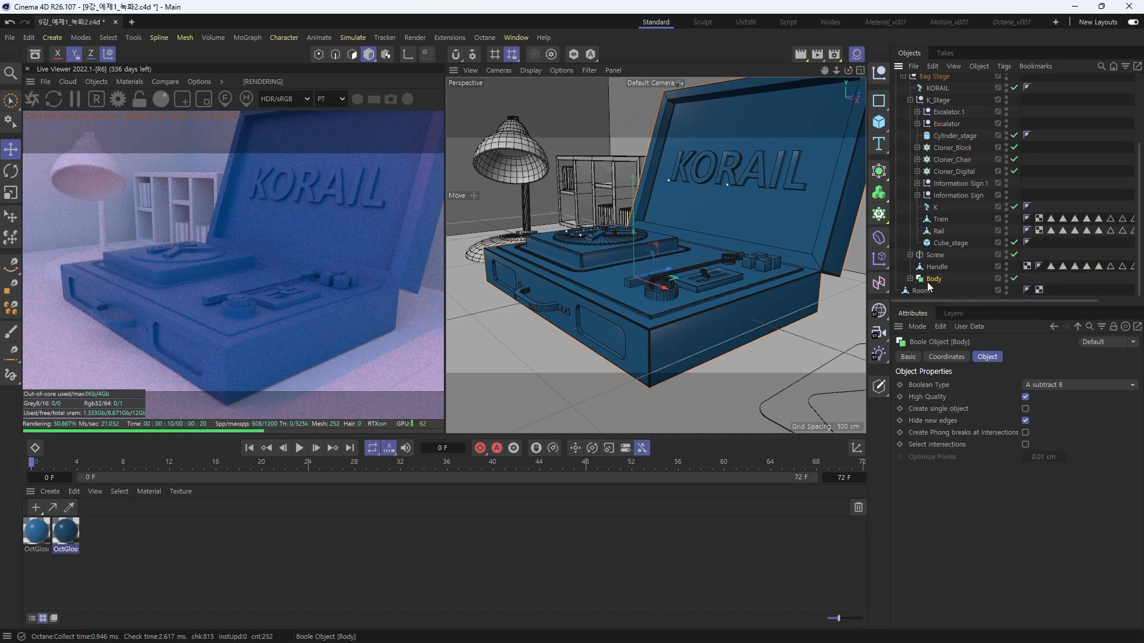
pyautogui.click(910, 278)
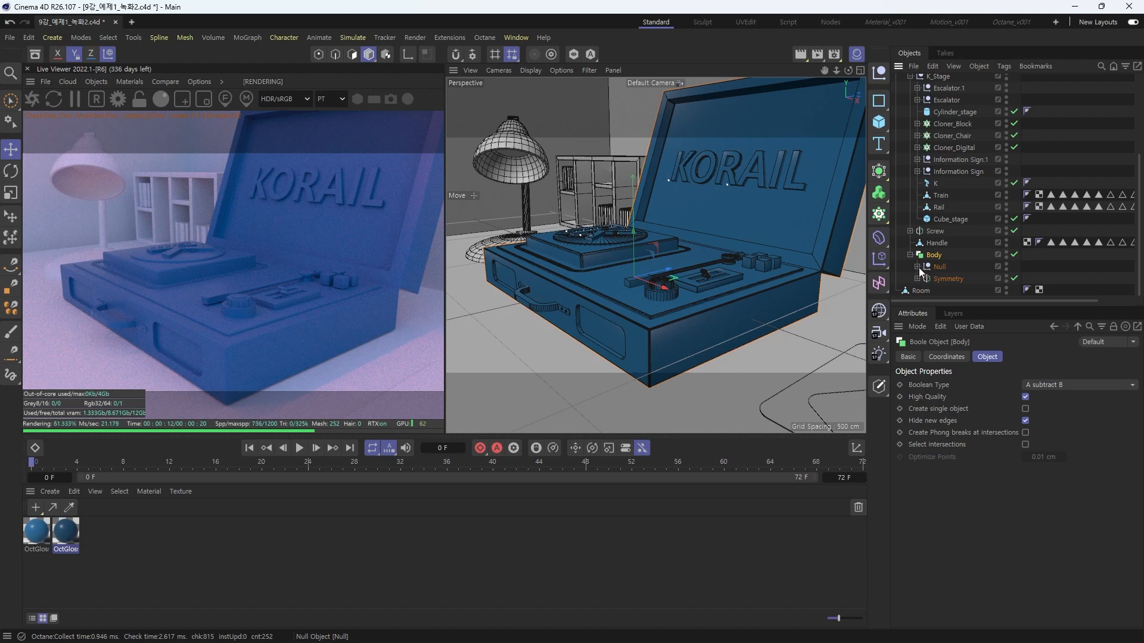
pyautogui.click(918, 267)
pyautogui.click(949, 266)
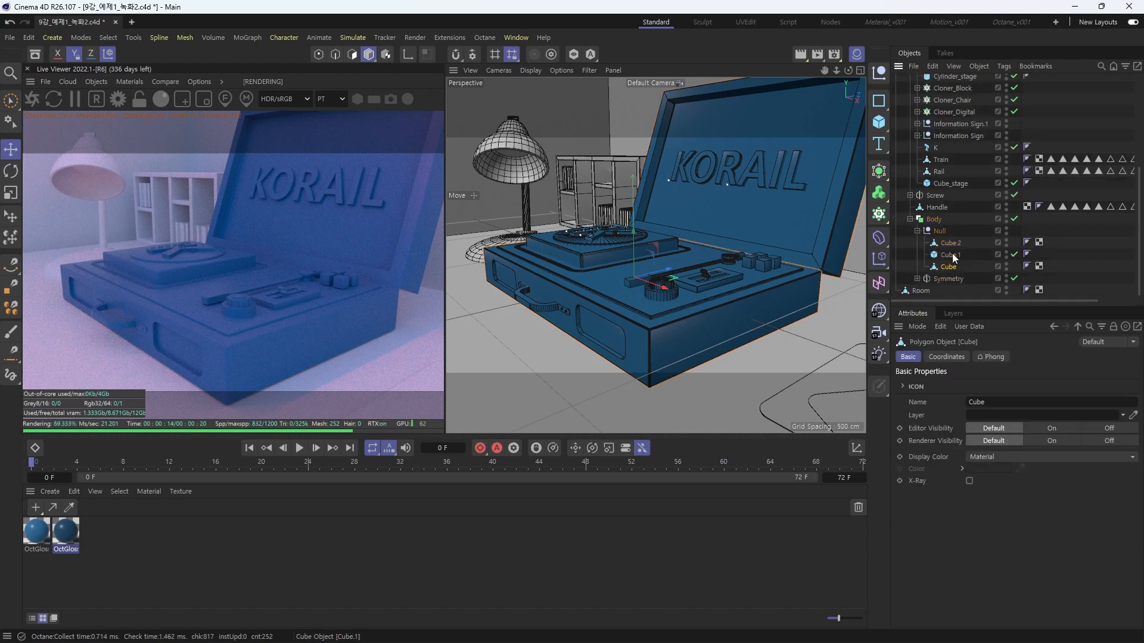
pyautogui.click(951, 255)
pyautogui.click(950, 266)
pyautogui.click(952, 255)
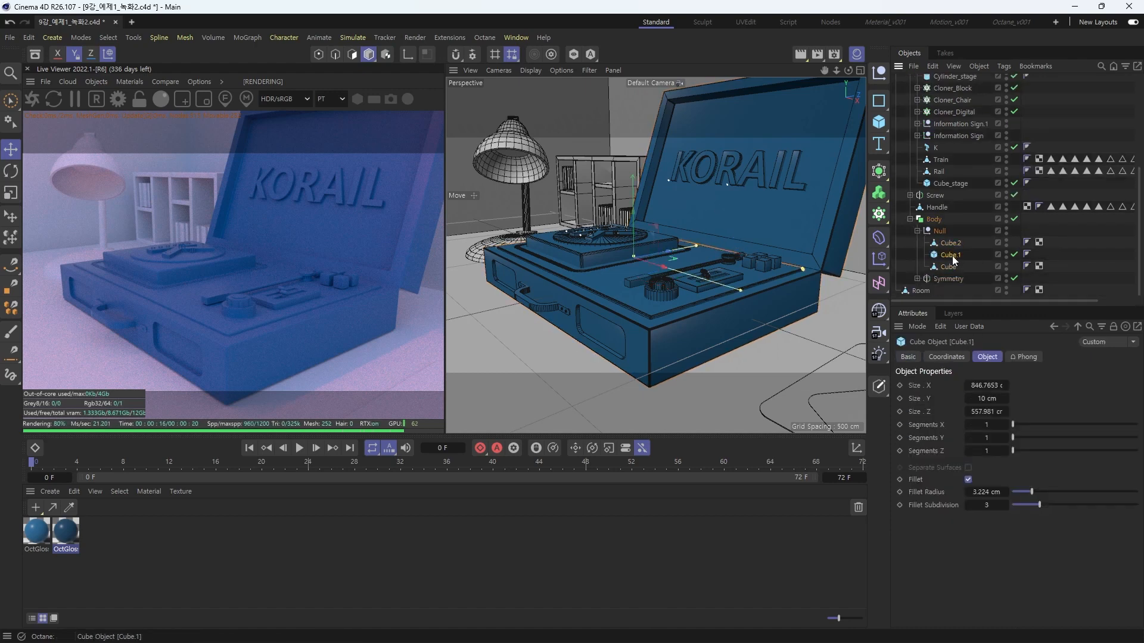
pyautogui.keyDown('ctrl'); pyautogui.click(953, 243); pyautogui.keyUp('ctrl')
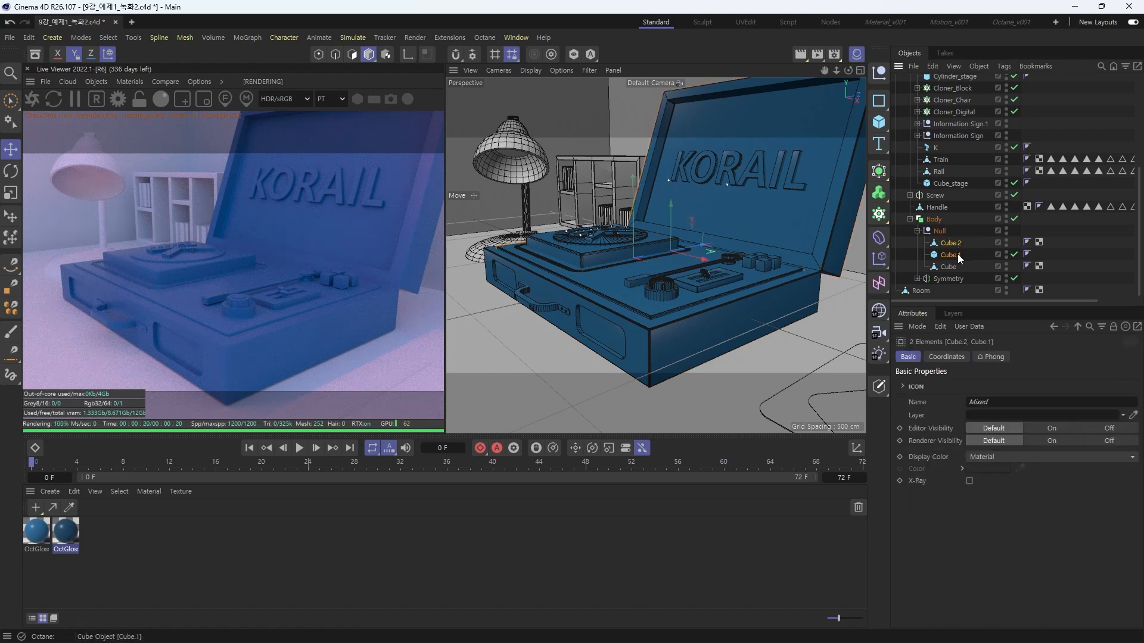
pyautogui.moveTo(953, 245); pyautogui.dragTo(951, 214)
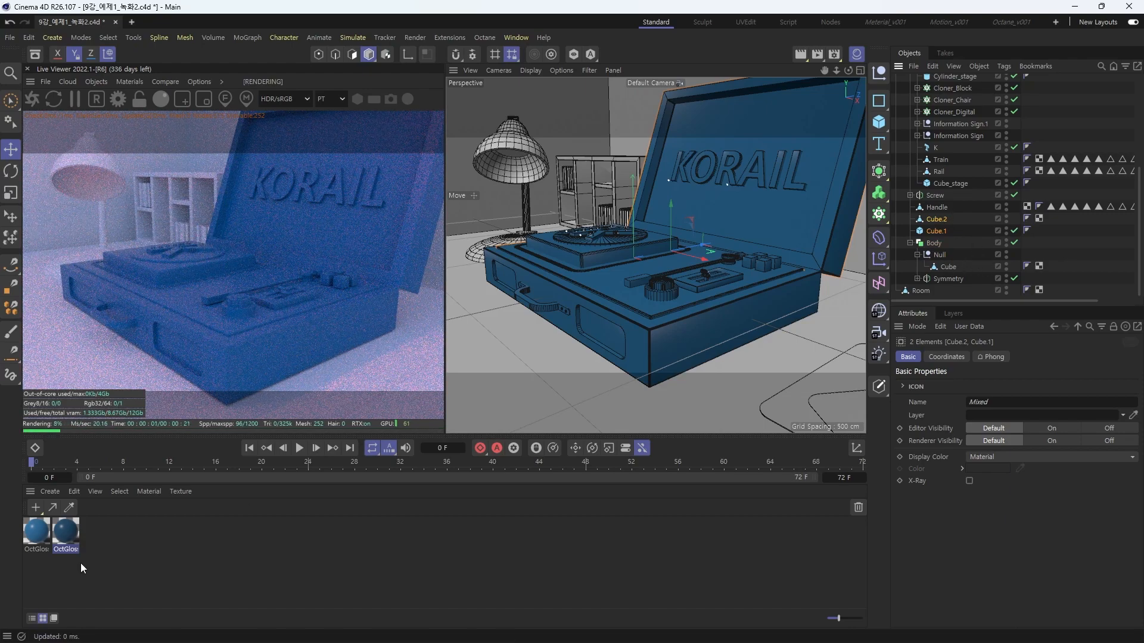
# Assign the darker blue glossy material OctGlossy1.1 to the Body boole of the record player
pyautogui.moveTo(106, 520); pyautogui.dragTo(938, 243)
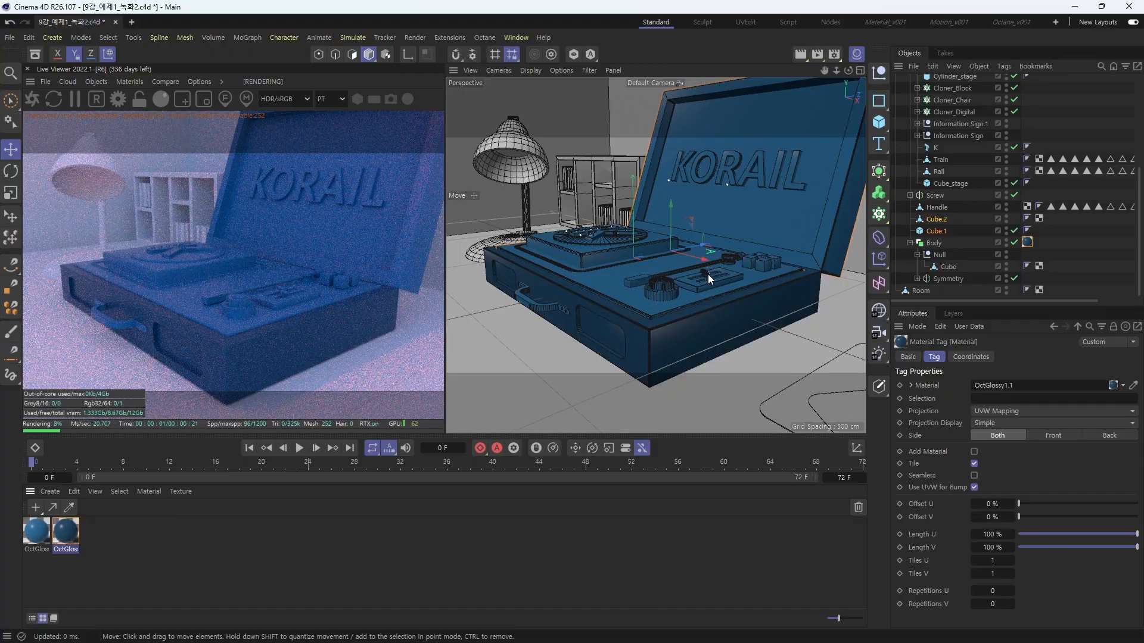
pyautogui.keyDown('alt'); pyautogui.moveTo(707, 274); pyautogui.dragTo(598, 278); pyautogui.keyUp('alt')
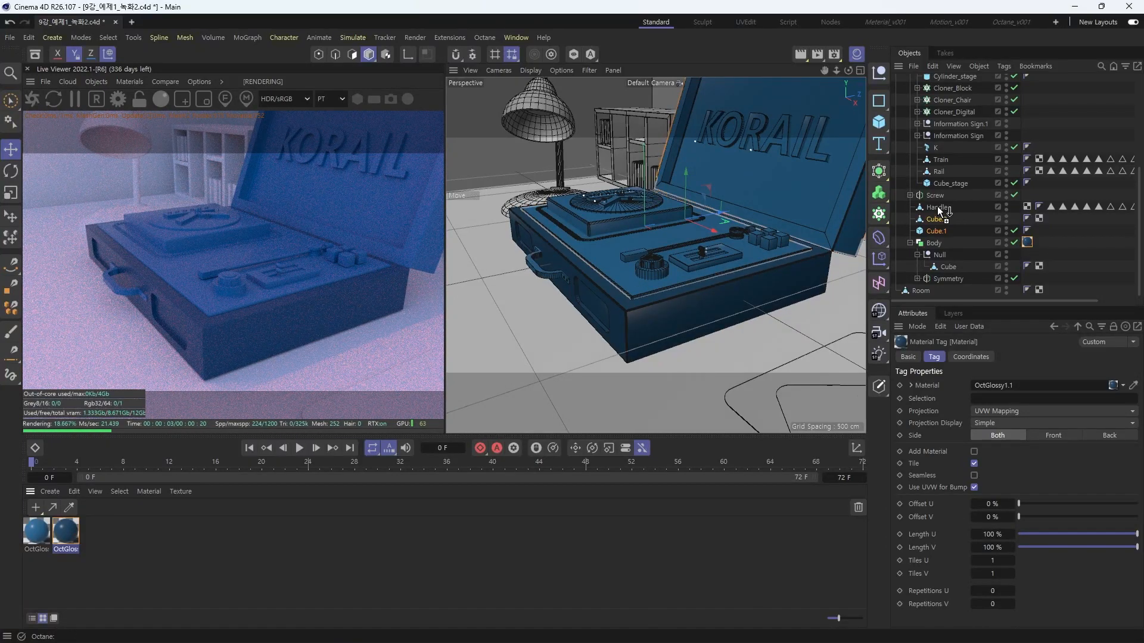
pyautogui.moveTo(940, 210); pyautogui.dragTo(944, 212)
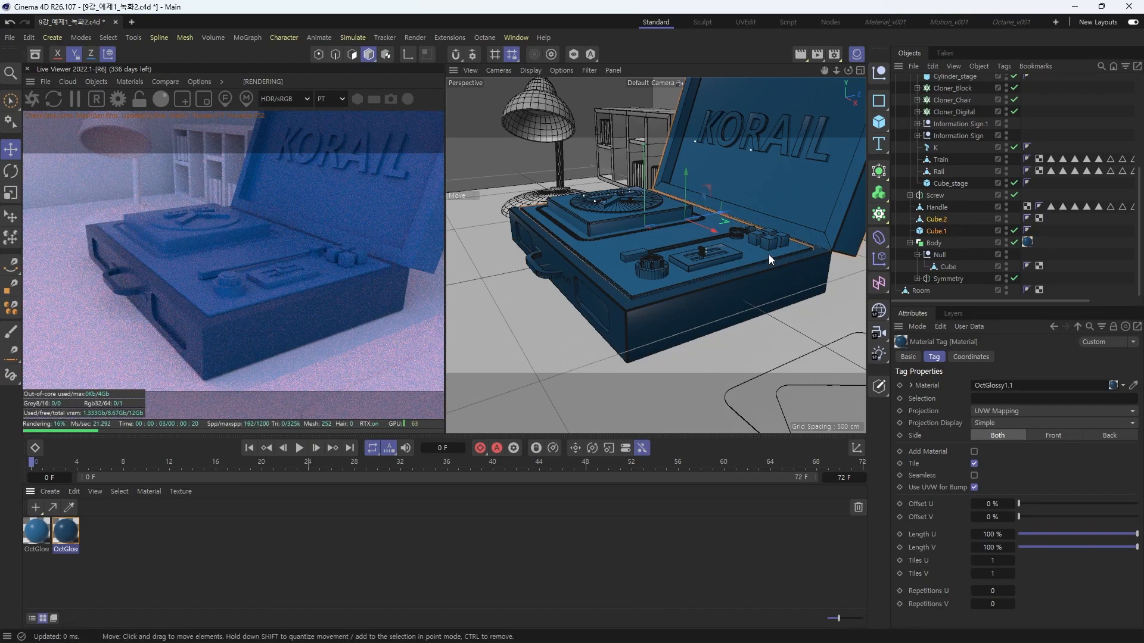
pyautogui.keyDown('alt'); pyautogui.moveTo(769, 255); pyautogui.dragTo(703, 199); pyautogui.keyUp('alt')
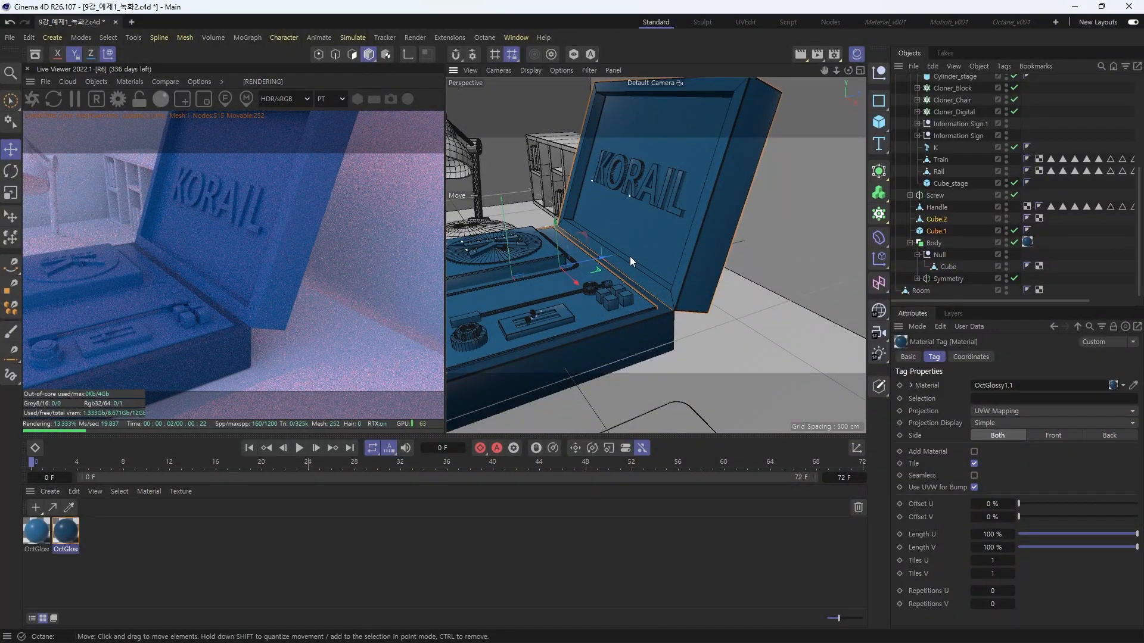
# Copy the darker blue material tag from Body onto the lid object Cube.2
pyautogui.click(719, 223)
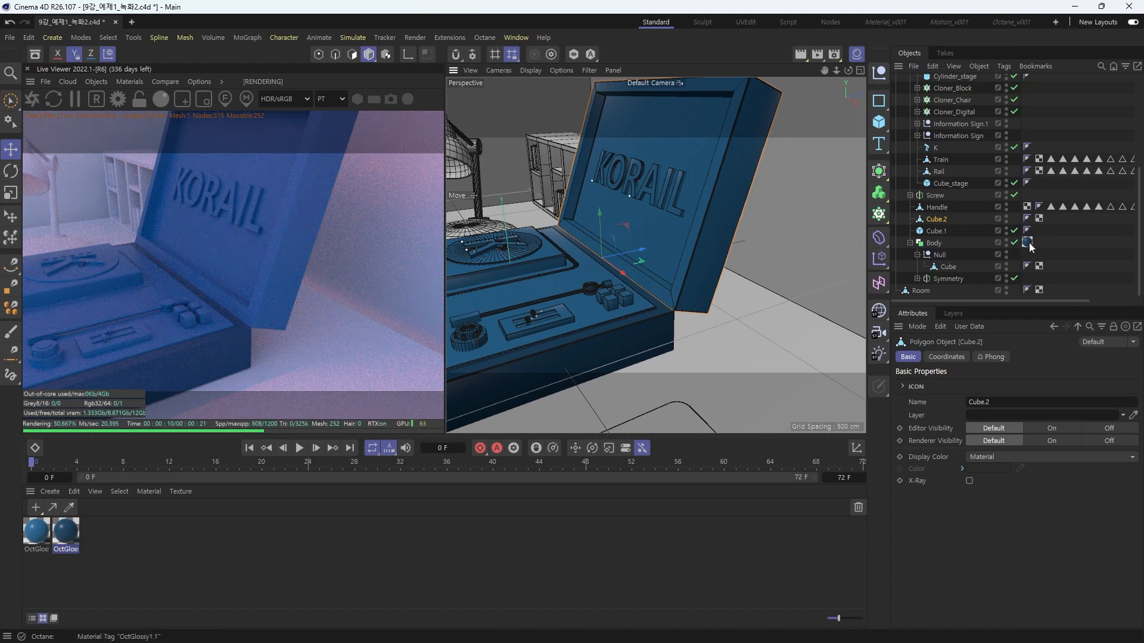
pyautogui.keyDown('ctrl'); pyautogui.moveTo(1056, 224); pyautogui.dragTo(1054, 222); pyautogui.keyUp('ctrl')
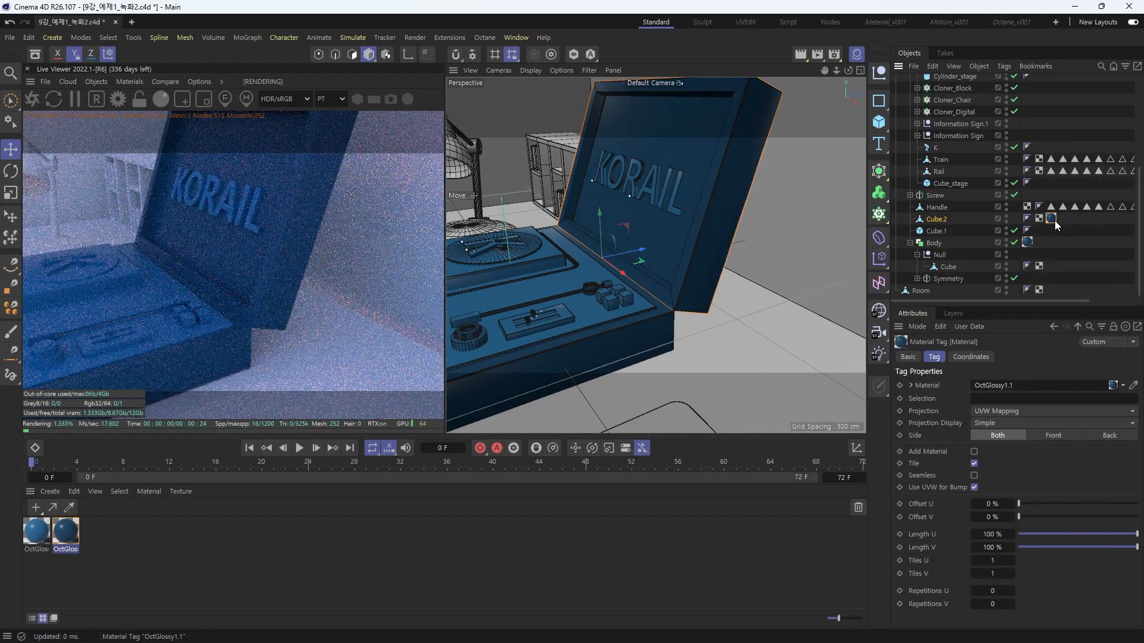
pyautogui.keyDown('alt'); pyautogui.moveTo(708, 230); pyautogui.dragTo(781, 205); pyautogui.keyUp('alt')
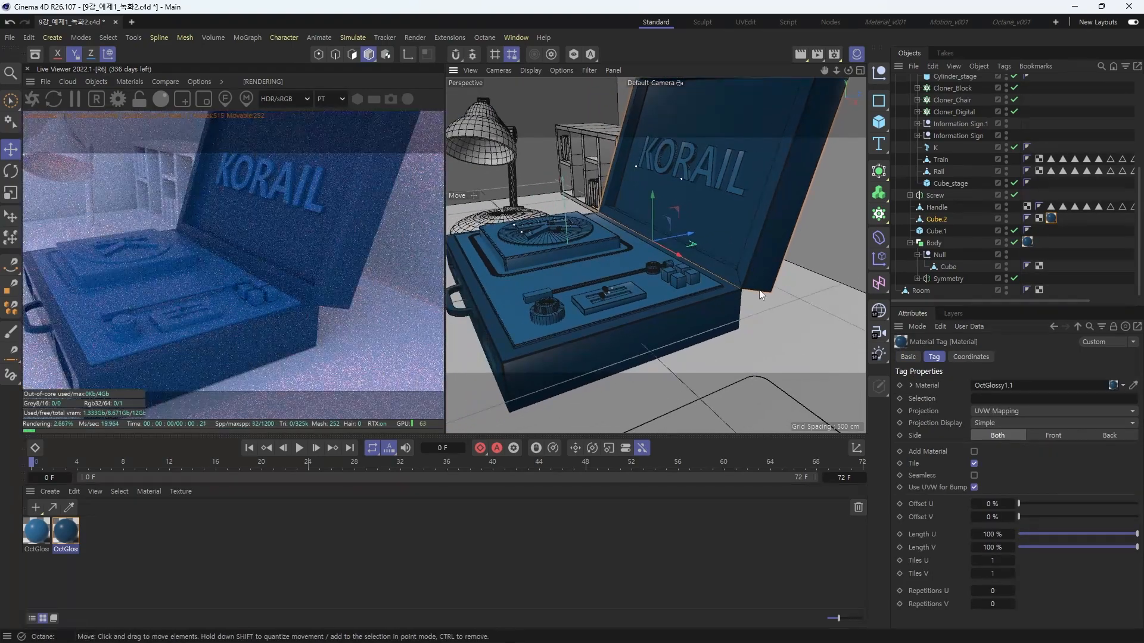
pyautogui.keyDown('alt'); pyautogui.moveTo(700, 267); pyautogui.dragTo(577, 305); pyautogui.keyUp('alt')
pyautogui.keyDown('alt'); pyautogui.moveTo(707, 272); pyautogui.dragTo(760, 190); pyautogui.keyUp('alt')
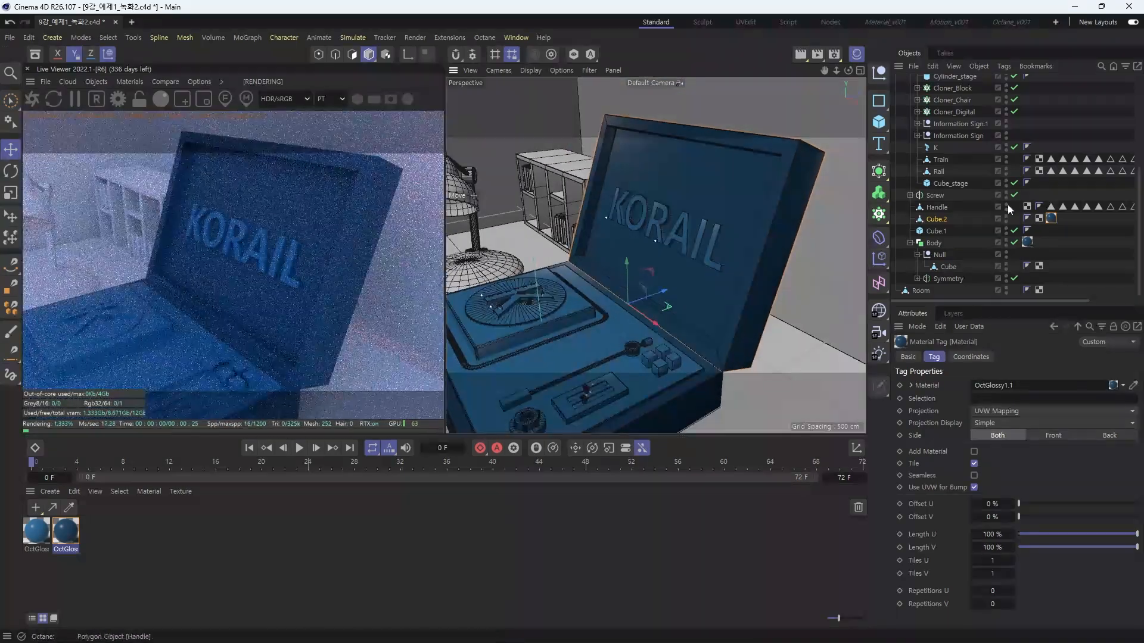
# Switch to polygon editing and select the four rim faces around the lid's inner opening
pyautogui.click(353, 56)
pyautogui.click(778, 195)
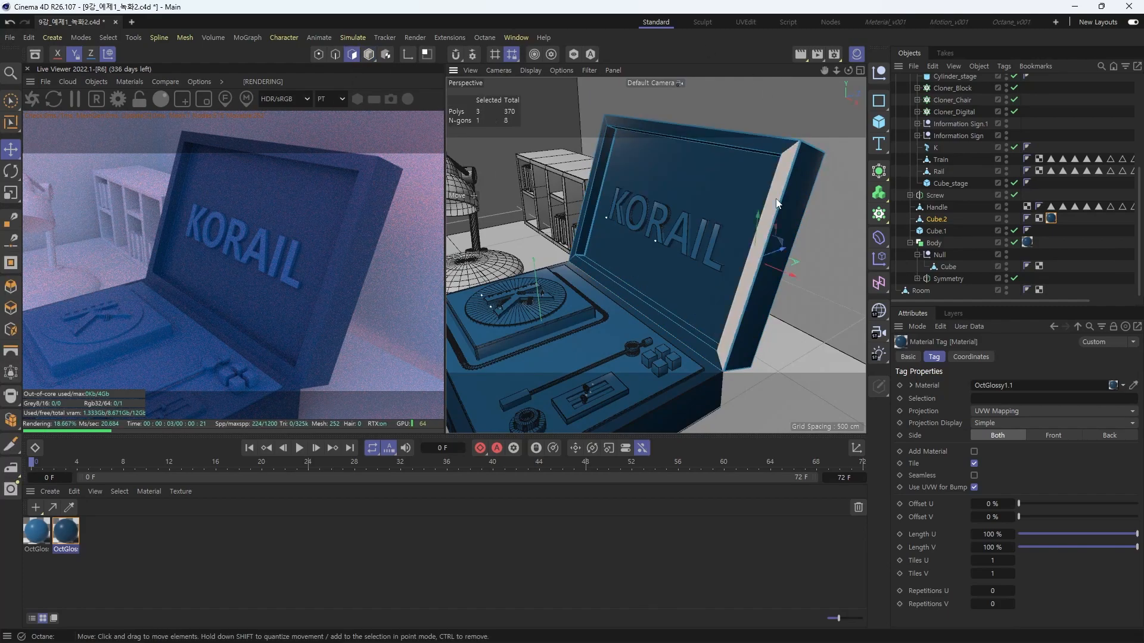
pyautogui.keyDown('alt'); pyautogui.moveTo(758, 210); pyautogui.dragTo(720, 222); pyautogui.keyUp('alt')
pyautogui.keyDown('shift'); pyautogui.click(734, 131); pyautogui.keyUp('shift')
pyautogui.keyDown('shift'); pyautogui.click(552, 205); pyautogui.keyUp('shift')
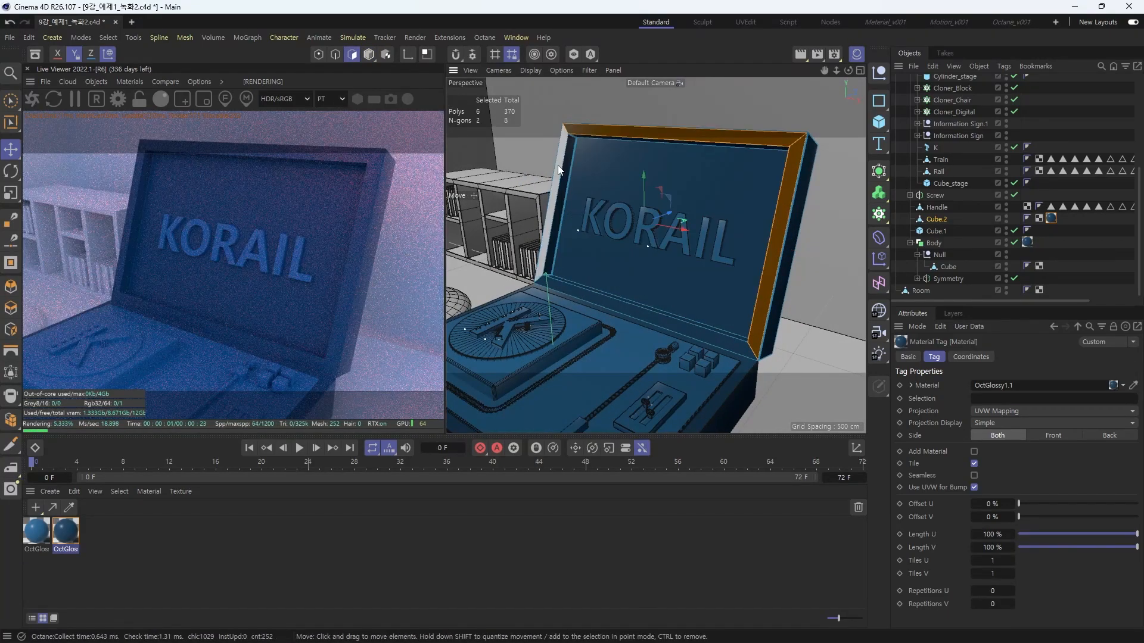
pyautogui.keyDown('shift'); pyautogui.click(602, 304); pyautogui.keyUp('shift')
# Extend the selection to the lid's whole recessed interior enclosed by the rim using Fill Selection
pyautogui.keyDown('alt'); pyautogui.moveTo(767, 262); pyautogui.dragTo(697, 151); pyautogui.keyUp('alt')
pyautogui.keyDown('alt'); pyautogui.moveTo(581, 150); pyautogui.dragTo(760, 125, button='right'); pyautogui.keyUp('alt')
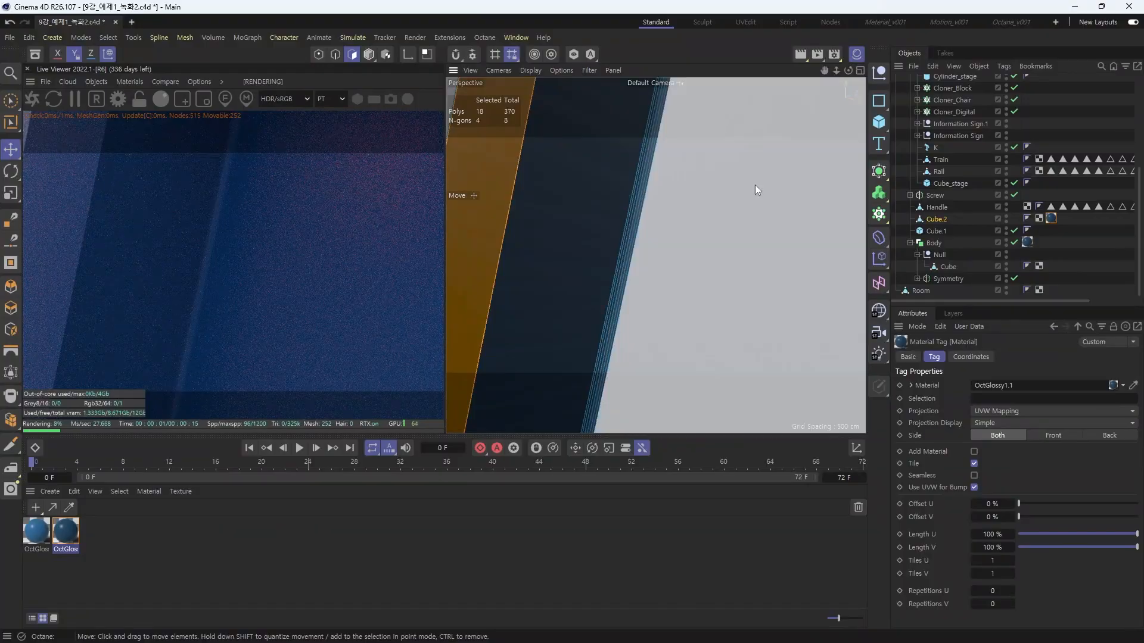
pyautogui.keyDown('alt'); pyautogui.moveTo(754, 195); pyautogui.dragTo(699, 270, button='right'); pyautogui.keyUp('alt')
pyautogui.keyDown('alt'); pyautogui.moveTo(715, 268); pyautogui.dragTo(616, 195, button='middle'); pyautogui.keyUp('alt')
pyautogui.keyDown('alt'); pyautogui.moveTo(616, 194); pyautogui.dragTo(539, 238, button='right'); pyautogui.keyUp('alt')
pyautogui.keyDown('alt'); pyautogui.moveTo(727, 277); pyautogui.dragTo(591, 249, button='middle'); pyautogui.keyUp('alt')
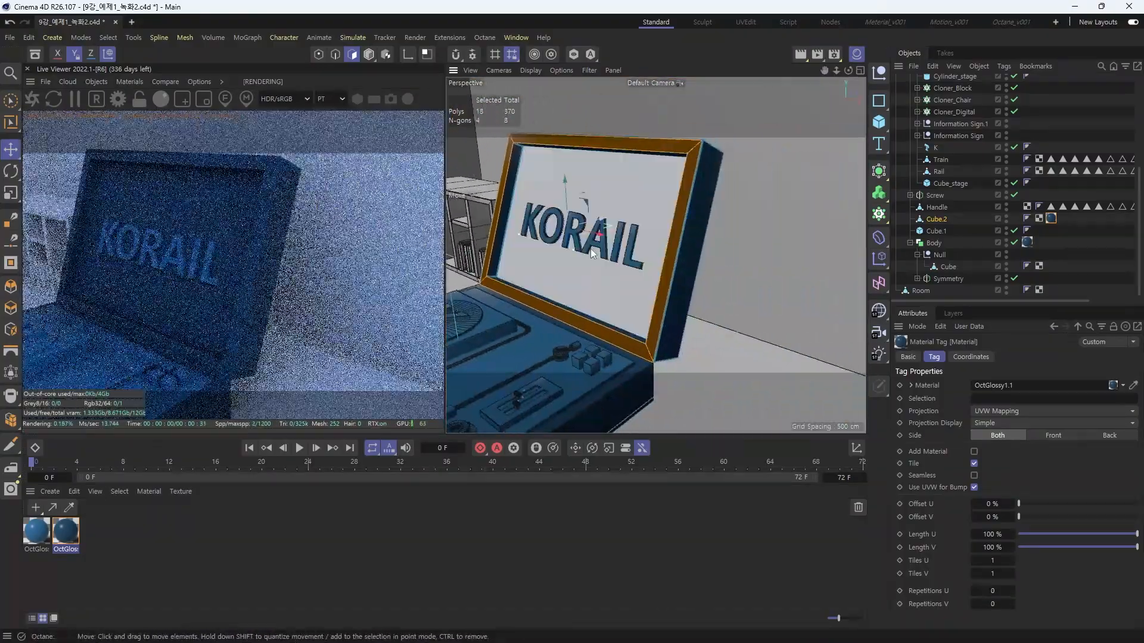
pyautogui.keyDown('alt'); pyautogui.moveTo(661, 257); pyautogui.dragTo(611, 271); pyautogui.keyUp('alt')
pyautogui.keyDown('alt'); pyautogui.moveTo(611, 272); pyautogui.dragTo(643, 261, button='right'); pyautogui.keyUp('alt')
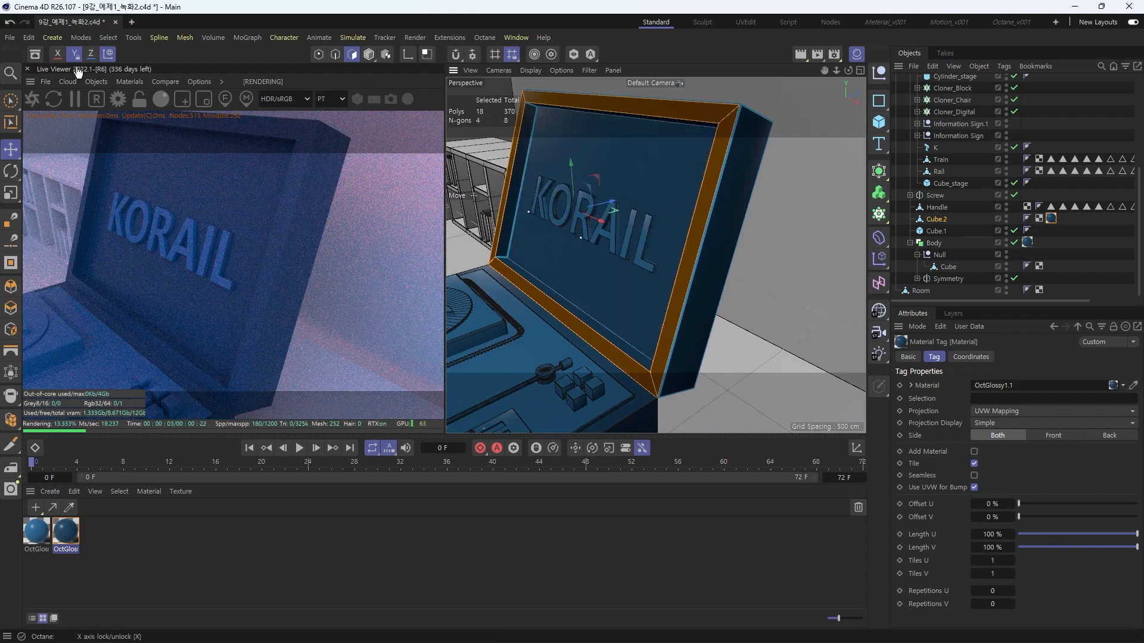
pyautogui.click(108, 37)
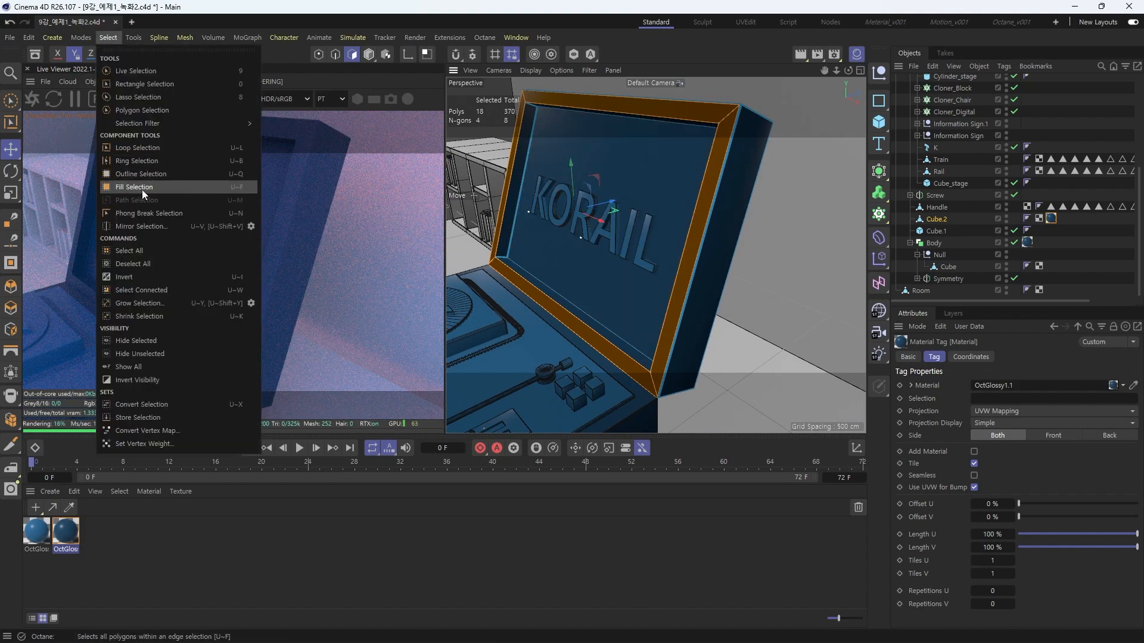
pyautogui.click(832, 226)
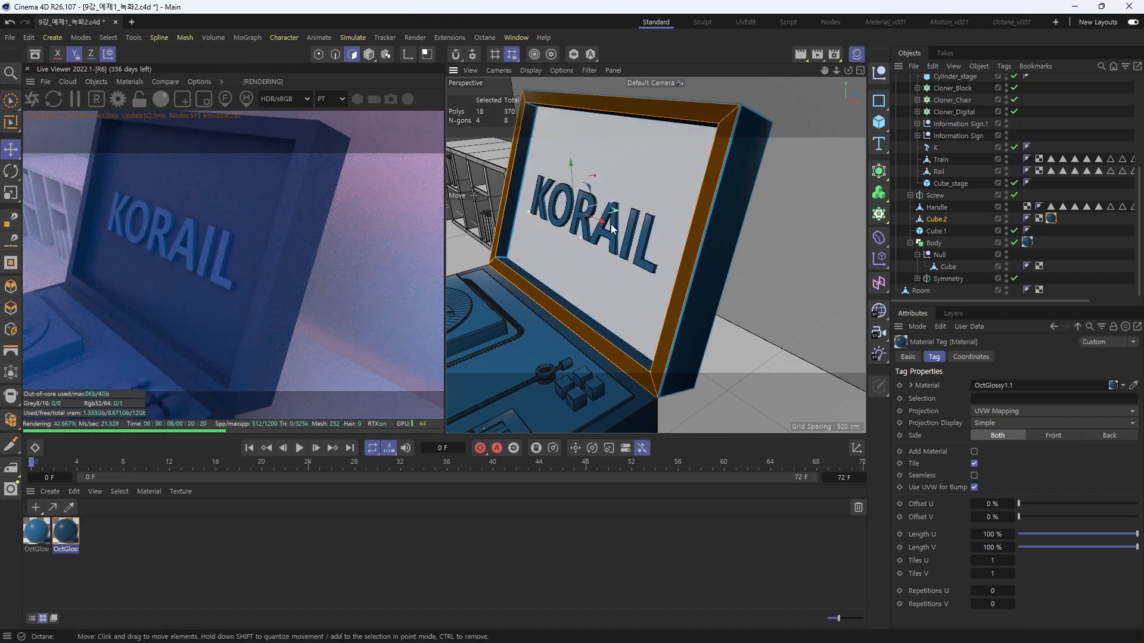
pyautogui.press('u')
pyautogui.press('f')
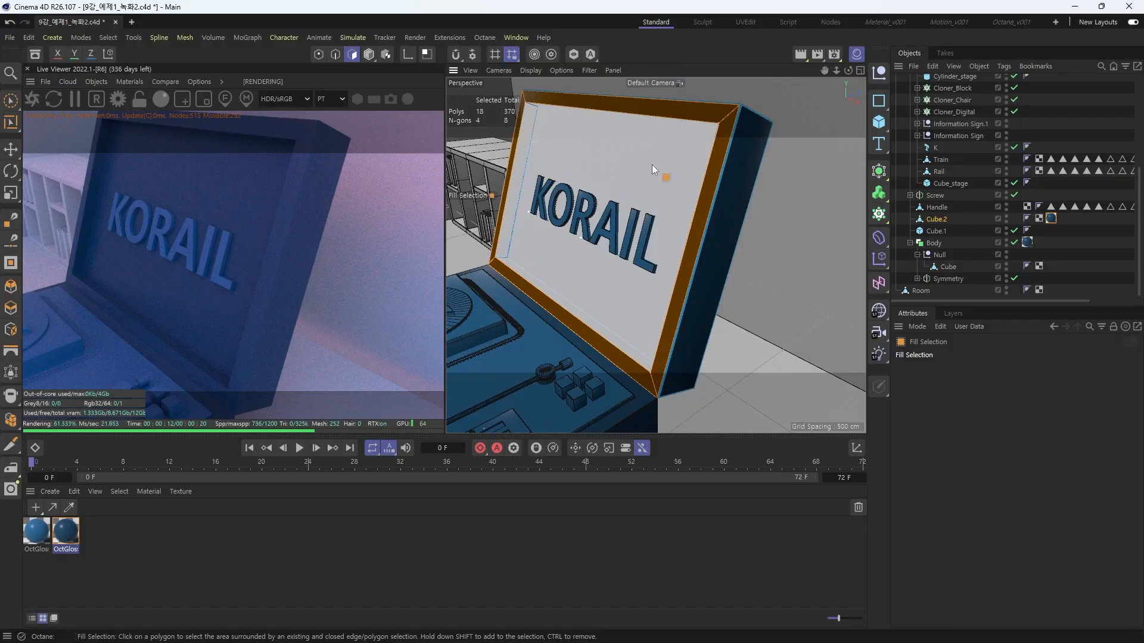
pyautogui.click(636, 228)
# Assign the lighter blue material OctGlossy1 to the selected interior lid polygons and clear the polygon selection
pyautogui.keyDown('alt'); pyautogui.moveTo(702, 210); pyautogui.dragTo(705, 273); pyautogui.keyUp('alt')
pyautogui.press('e')
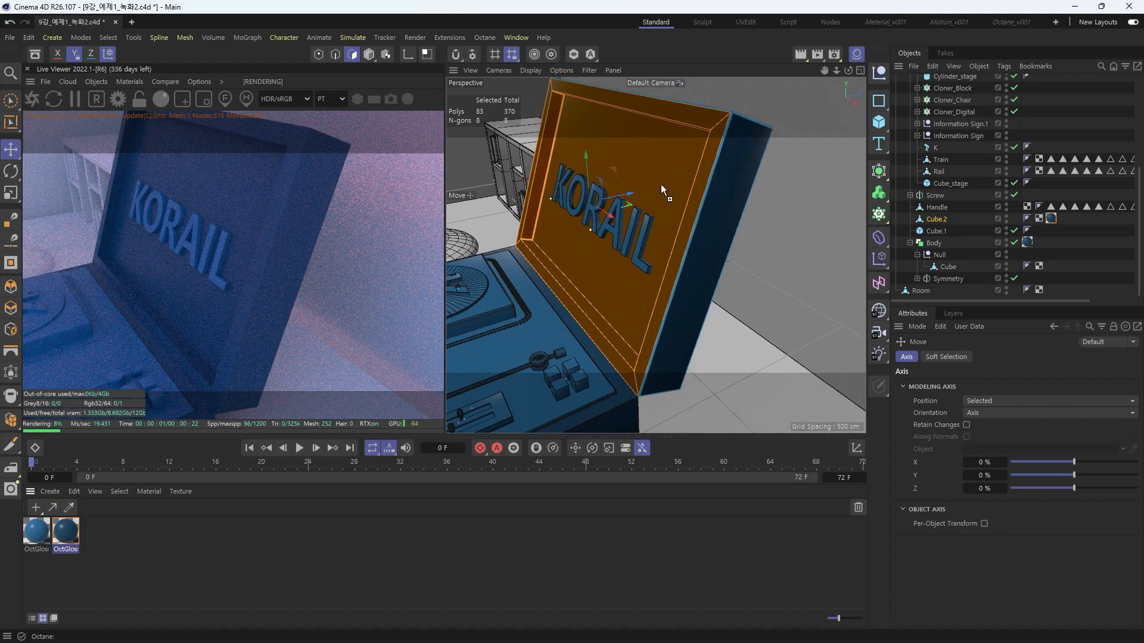
pyautogui.moveTo(665, 181); pyautogui.dragTo(665, 181)
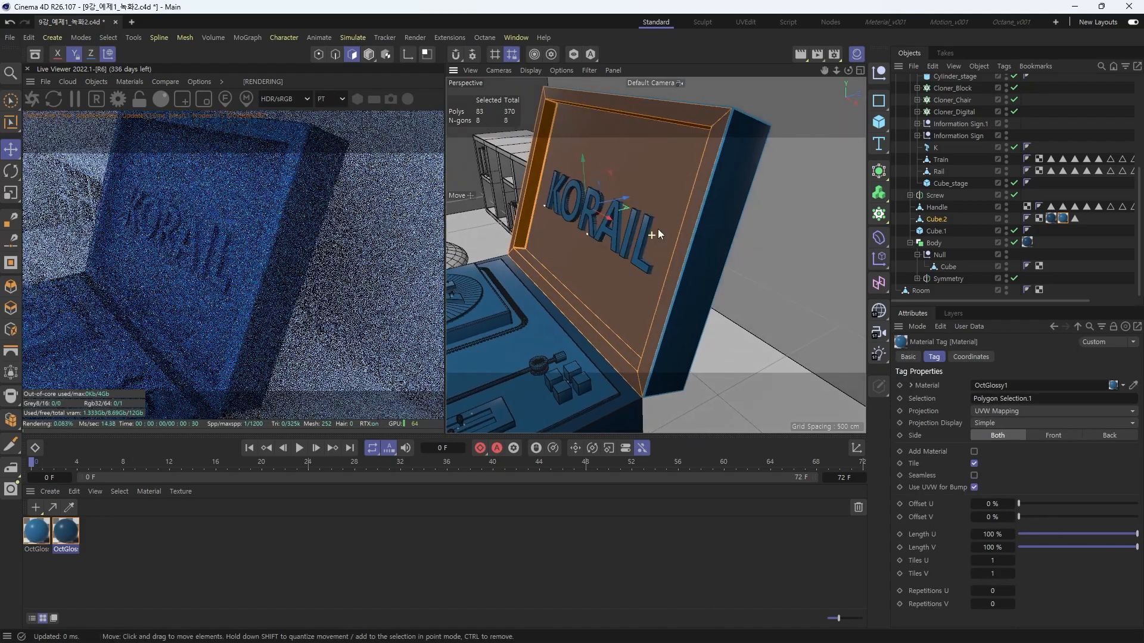
pyautogui.scroll(-5, 739, 277)
pyautogui.keyDown('alt'); pyautogui.moveTo(721, 295); pyautogui.dragTo(780, 292); pyautogui.keyUp('alt')
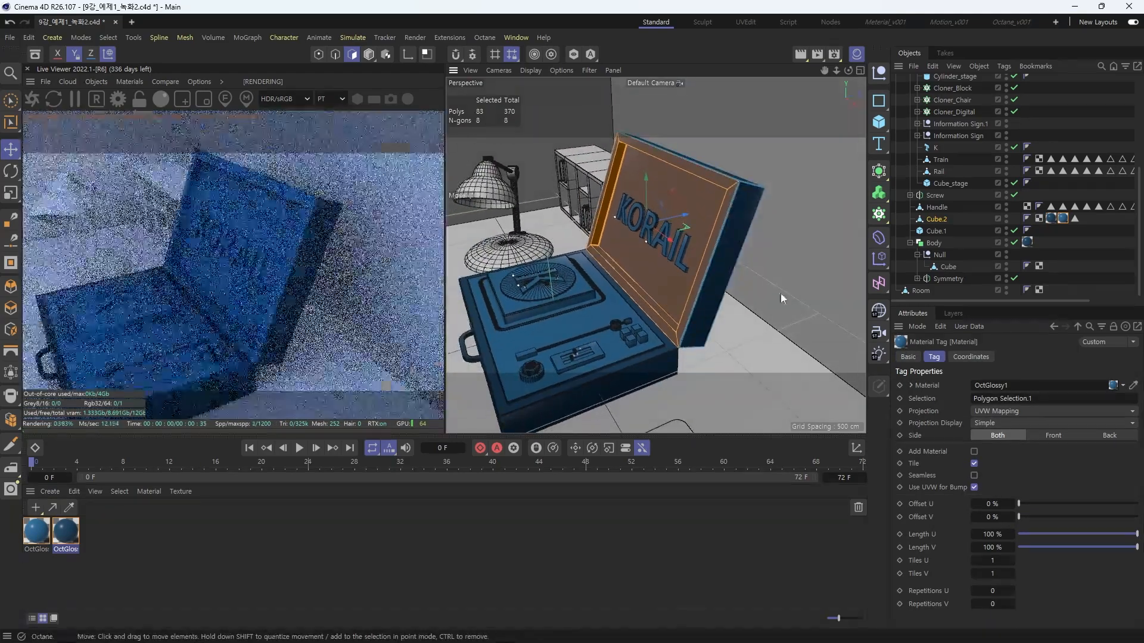
pyautogui.click(787, 293)
pyautogui.keyDown('alt'); pyautogui.moveTo(654, 253); pyautogui.dragTo(740, 271); pyautogui.keyUp('alt')
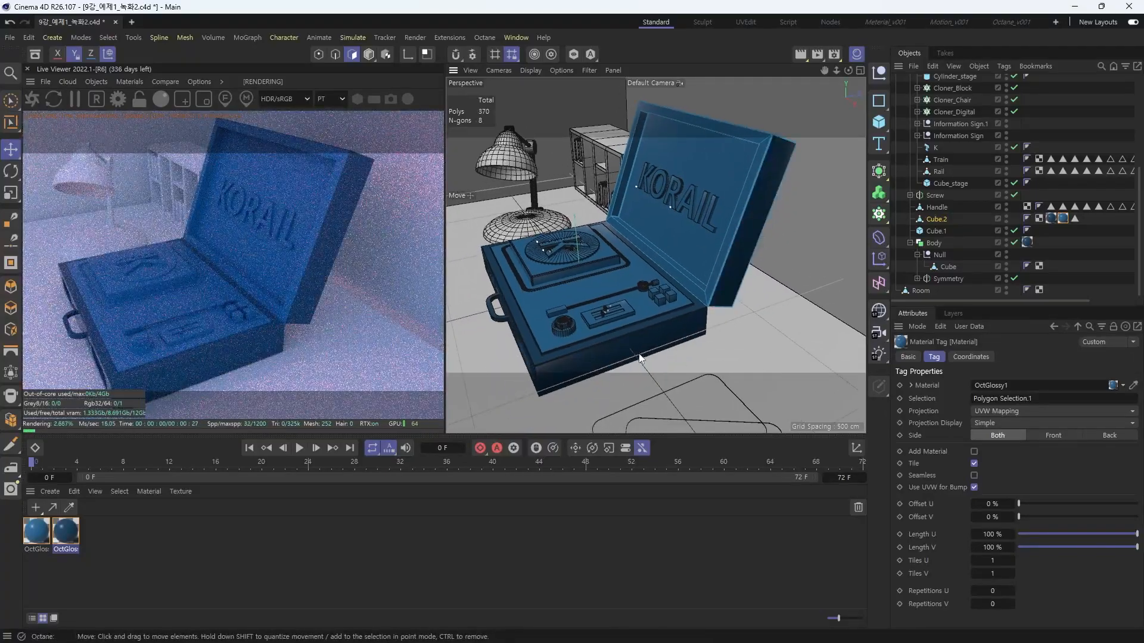
# Enable Create single object on the Body boole of the record player case
pyautogui.keyDown('alt'); pyautogui.moveTo(625, 351); pyautogui.dragTo(670, 339, button='right'); pyautogui.keyUp('alt')
pyautogui.moveTo(659, 322)
pyautogui.keyDown('alt'); pyautogui.mouseDown()
pyautogui.moveTo(684, 333)
pyautogui.moveTo(669, 336)
pyautogui.mouseUp(); pyautogui.keyUp('alt')
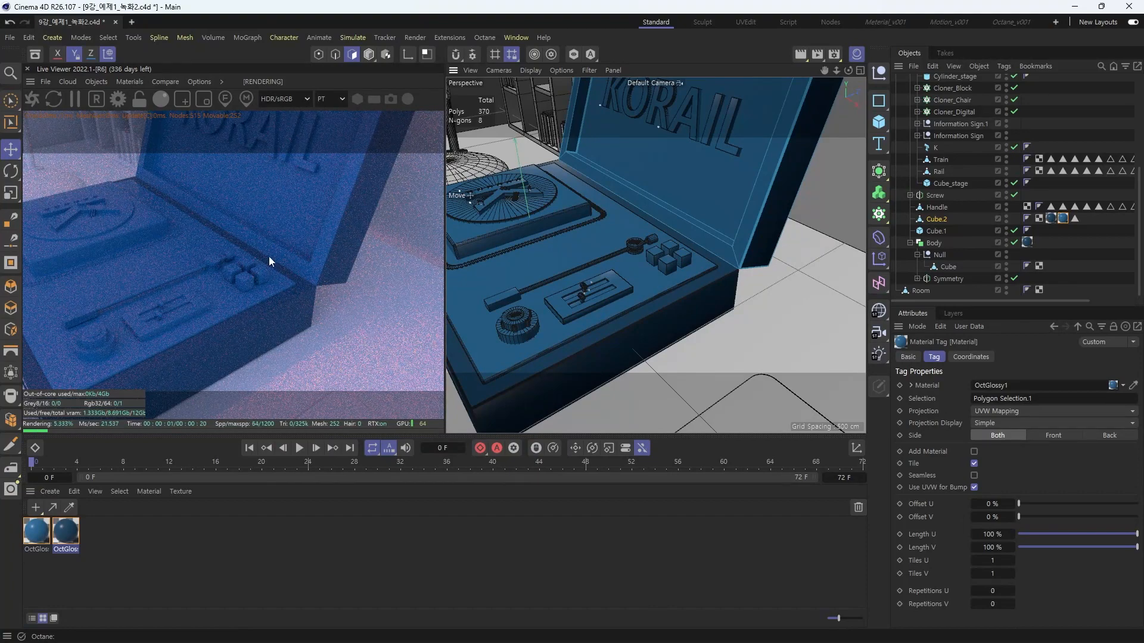
pyautogui.keyDown('alt'); pyautogui.moveTo(641, 323); pyautogui.dragTo(650, 316, button='middle'); pyautogui.keyUp('alt')
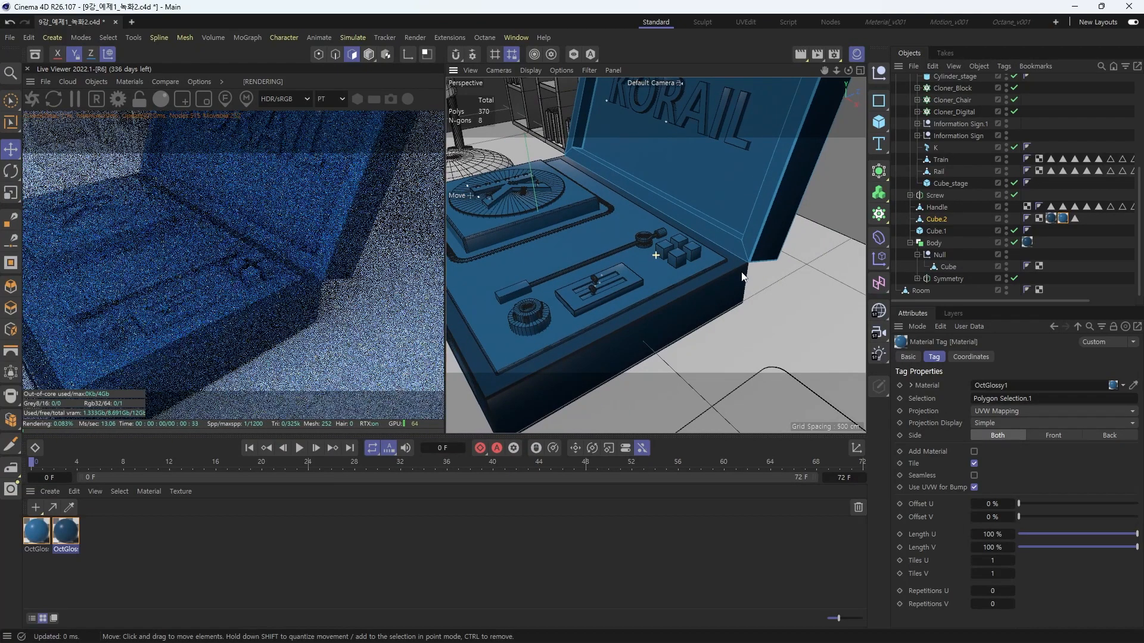
pyautogui.click(650, 322)
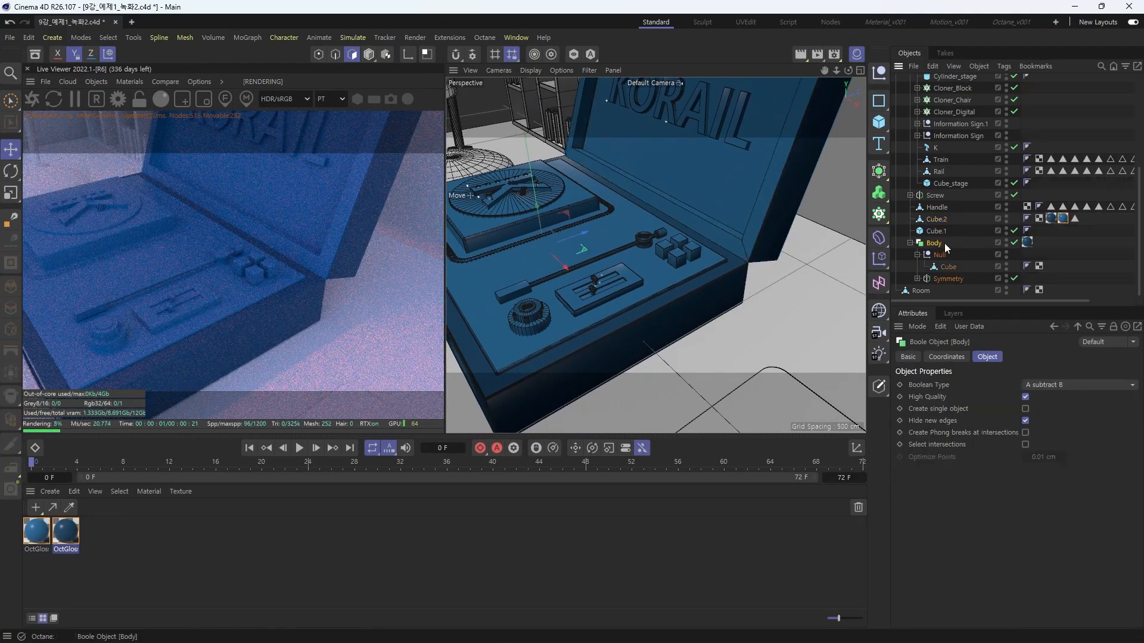
pyautogui.keyDown('alt'); pyautogui.moveTo(640, 321); pyautogui.dragTo(617, 327); pyautogui.keyUp('alt')
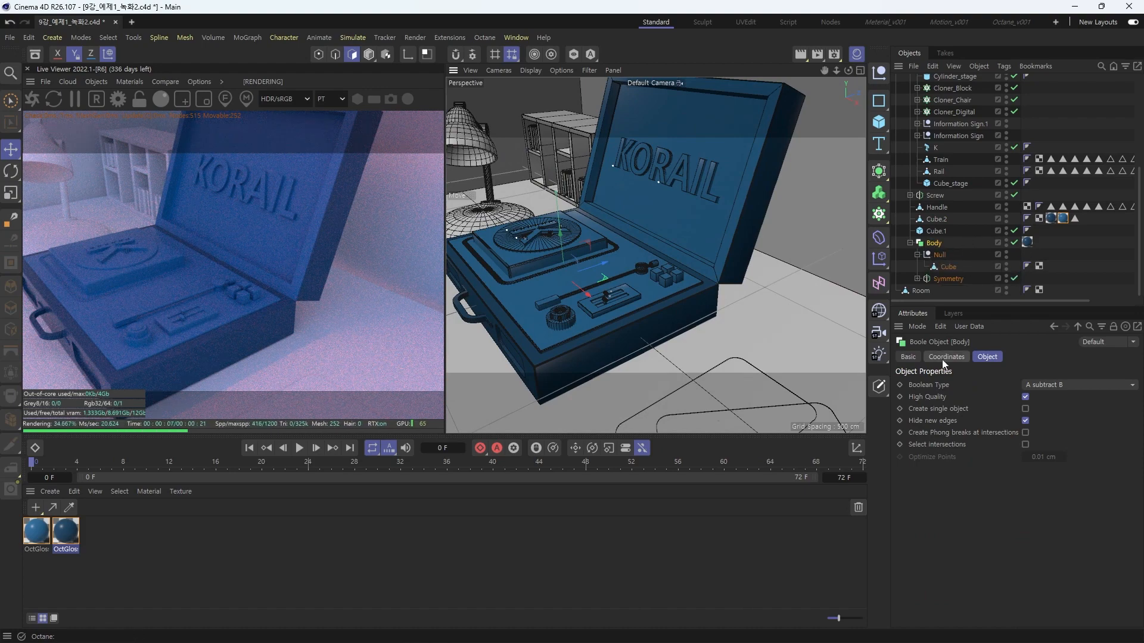
pyautogui.click(1026, 409)
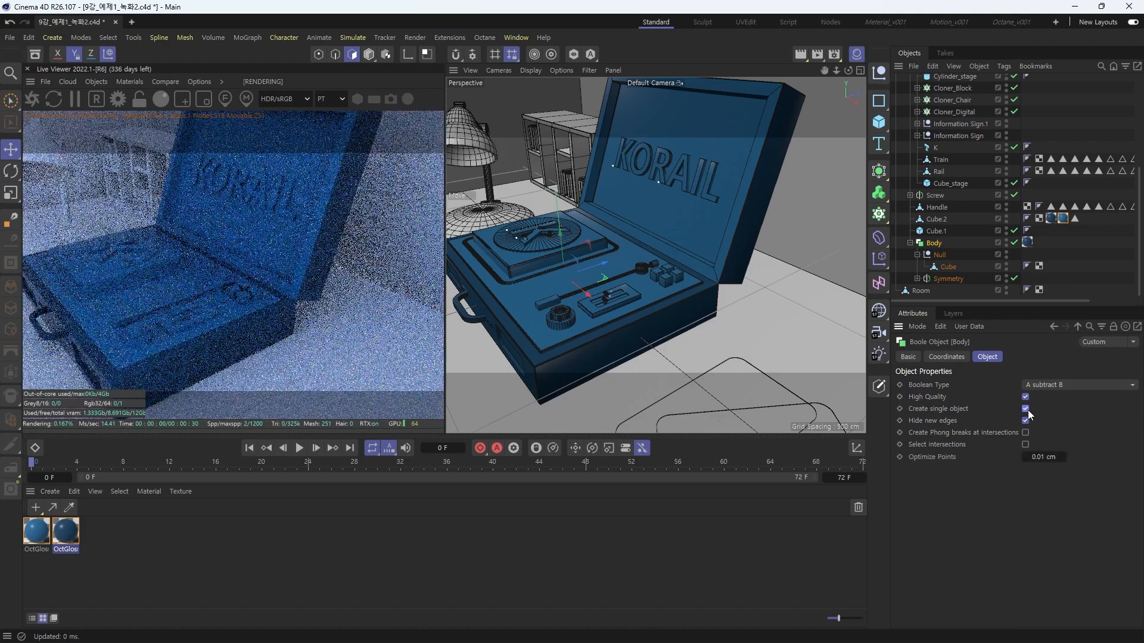
# Merge the Body boole and all its children into one polygon object with Connect Objects + Delete
pyautogui.middleClick(939, 245)
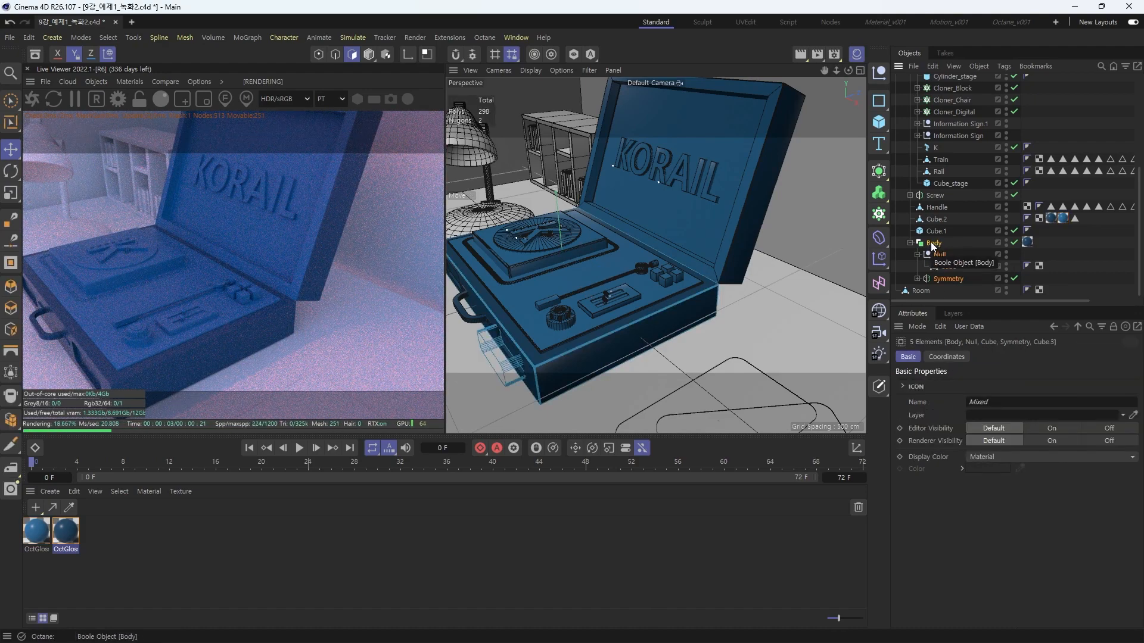
pyautogui.rightClick(936, 256)
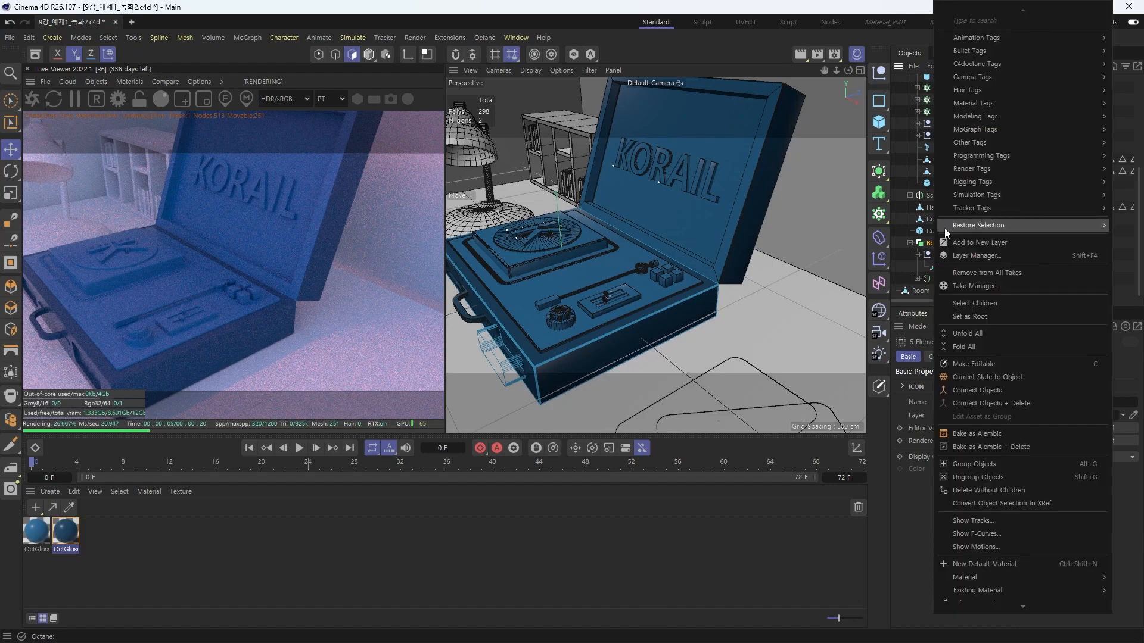
pyautogui.click(981, 403)
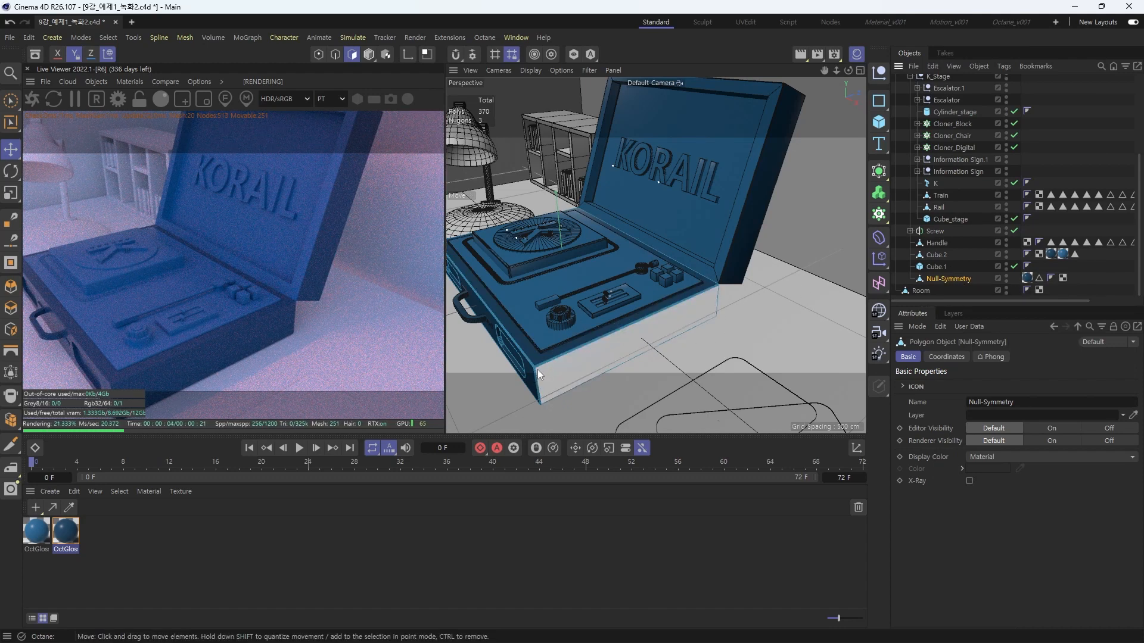
# Assign the lighter blue OctGlossy1 to the top rim face of the merged case body and clear the selection
pyautogui.click(631, 324)
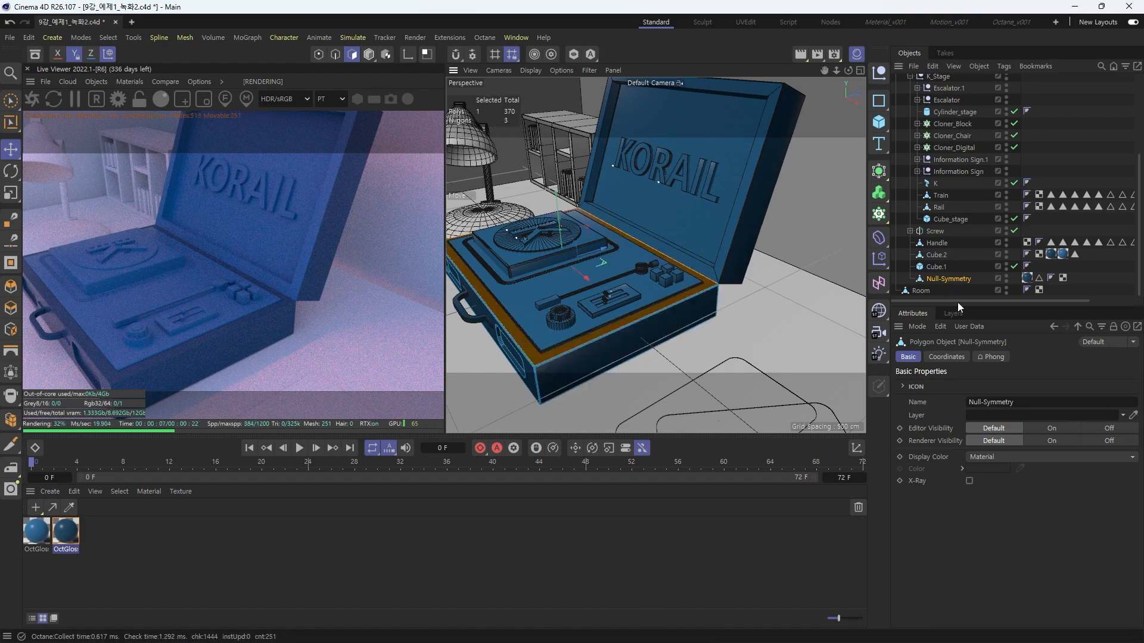
pyautogui.moveTo(65, 530); pyautogui.dragTo(538, 358)
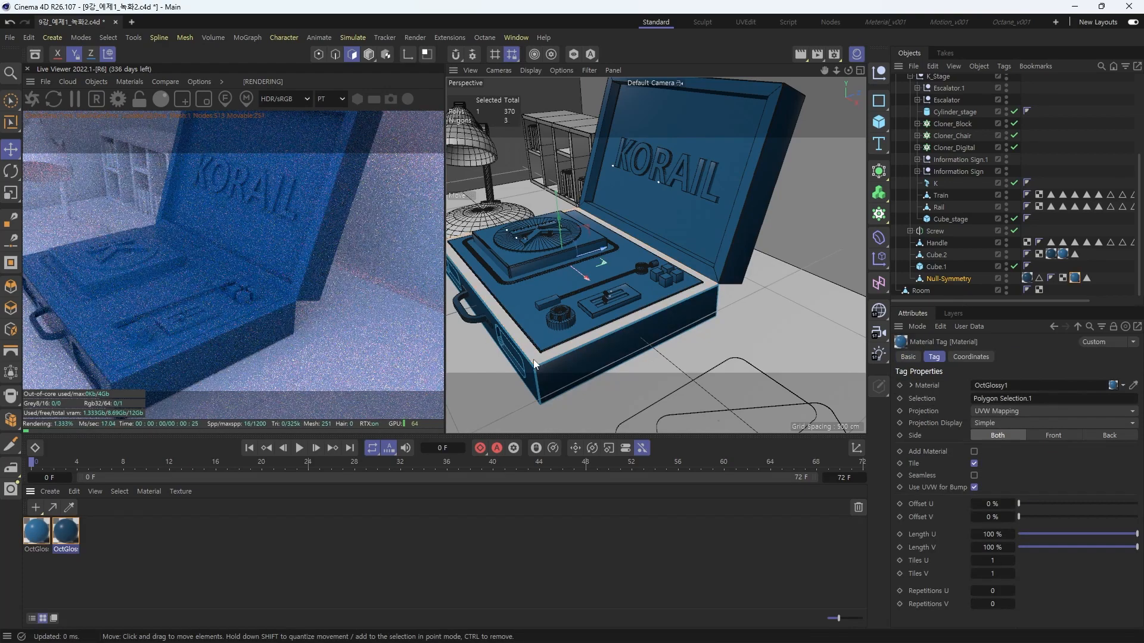
pyautogui.click(474, 538)
pyautogui.click(775, 310)
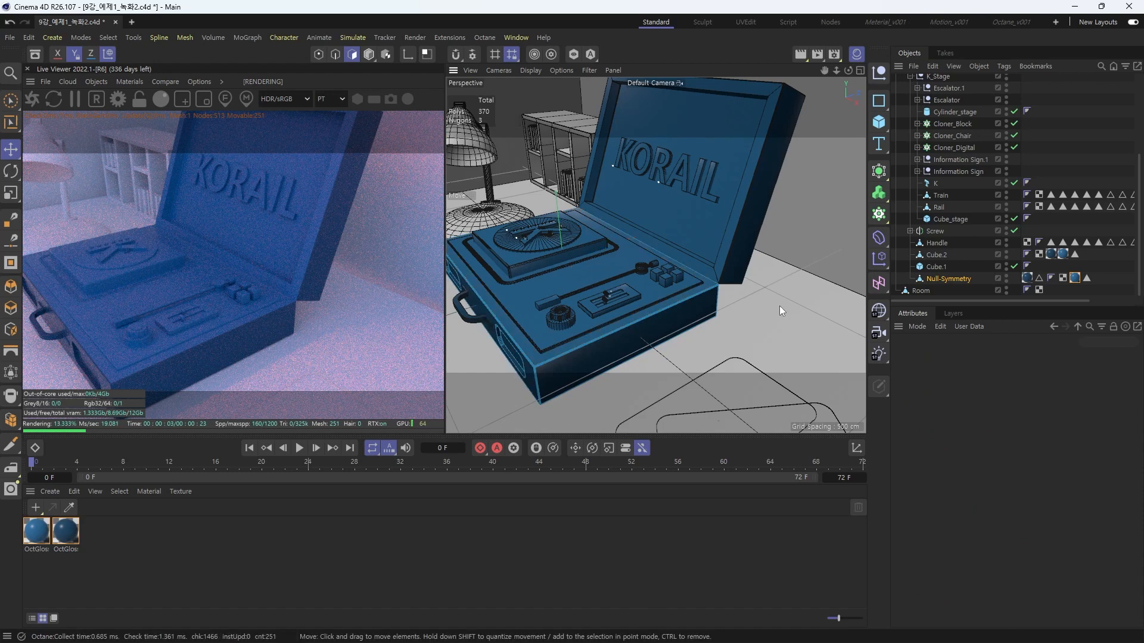
# Examine how the OctGlossy1 material tag on the merged case body is limited by its Polygon Selection.1 tag
pyautogui.click(1087, 278)
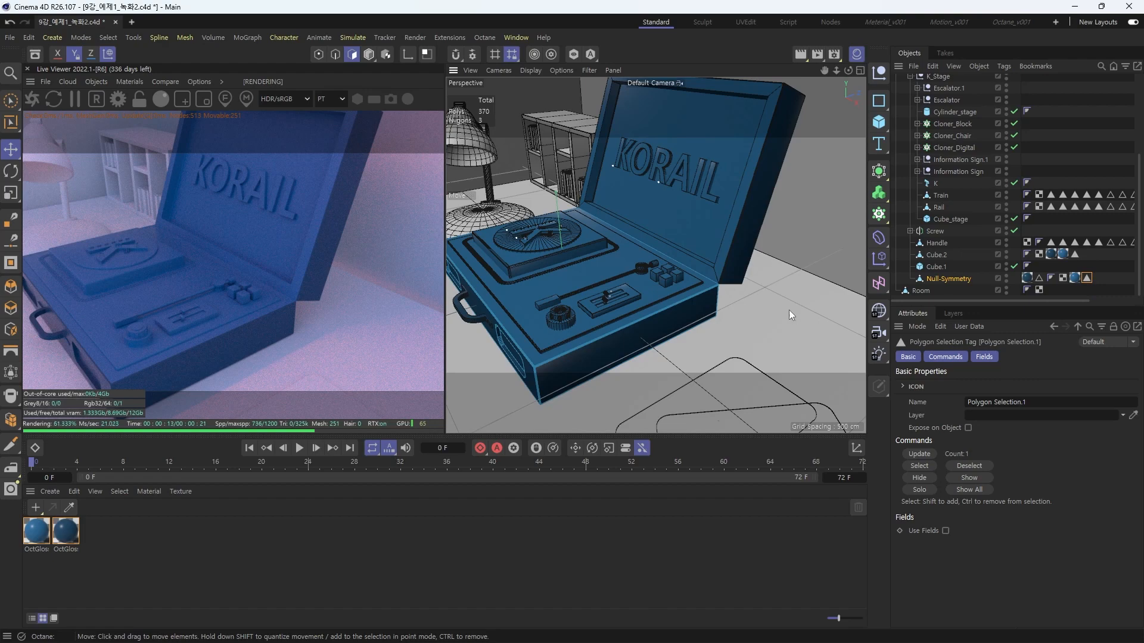
pyautogui.doubleClick(1087, 278)
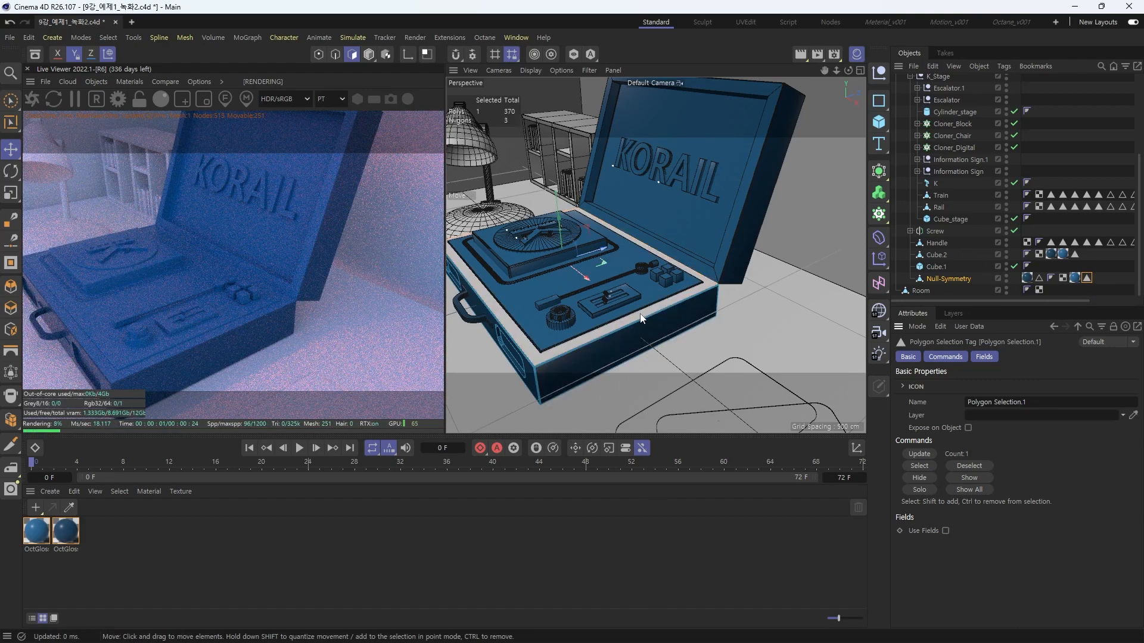
pyautogui.click(1074, 278)
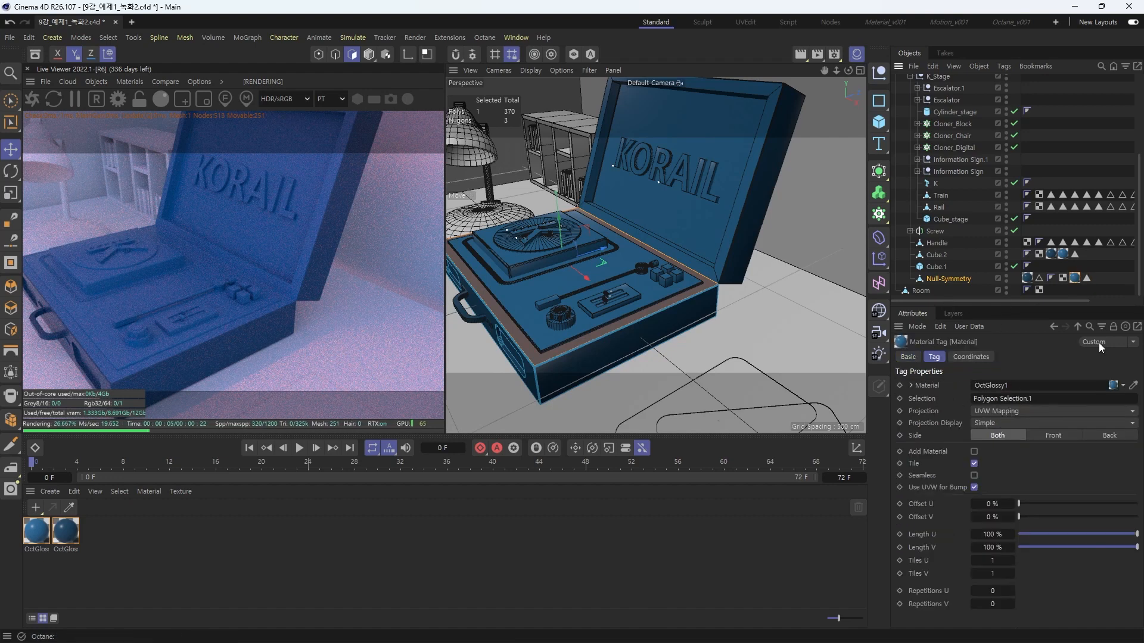
pyautogui.click(1086, 280)
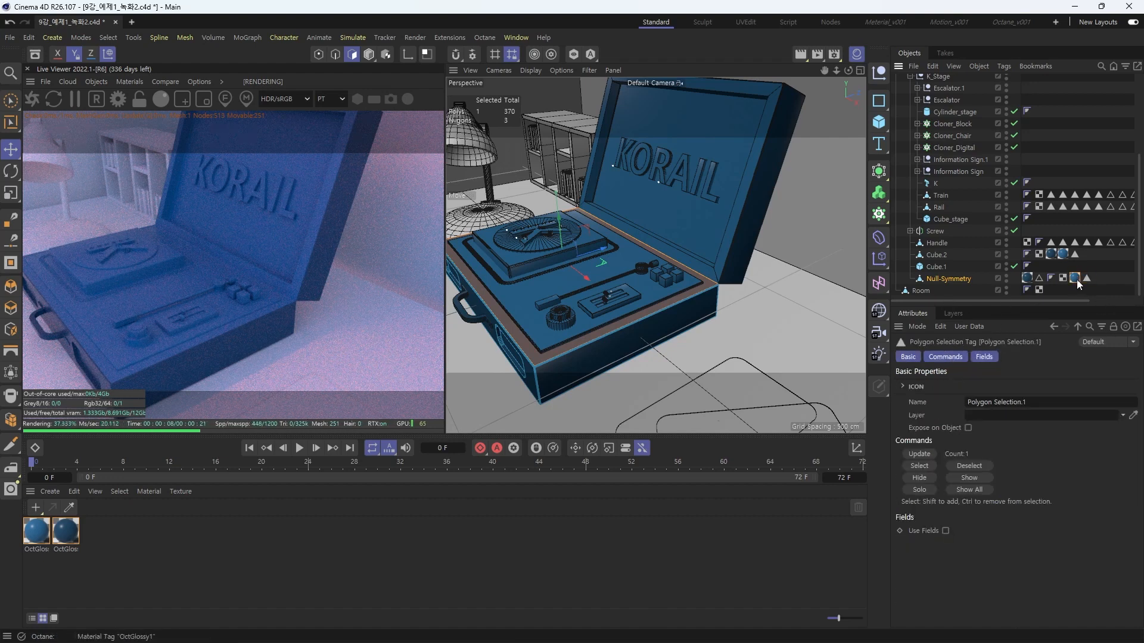
pyautogui.click(1076, 278)
pyautogui.click(1086, 279)
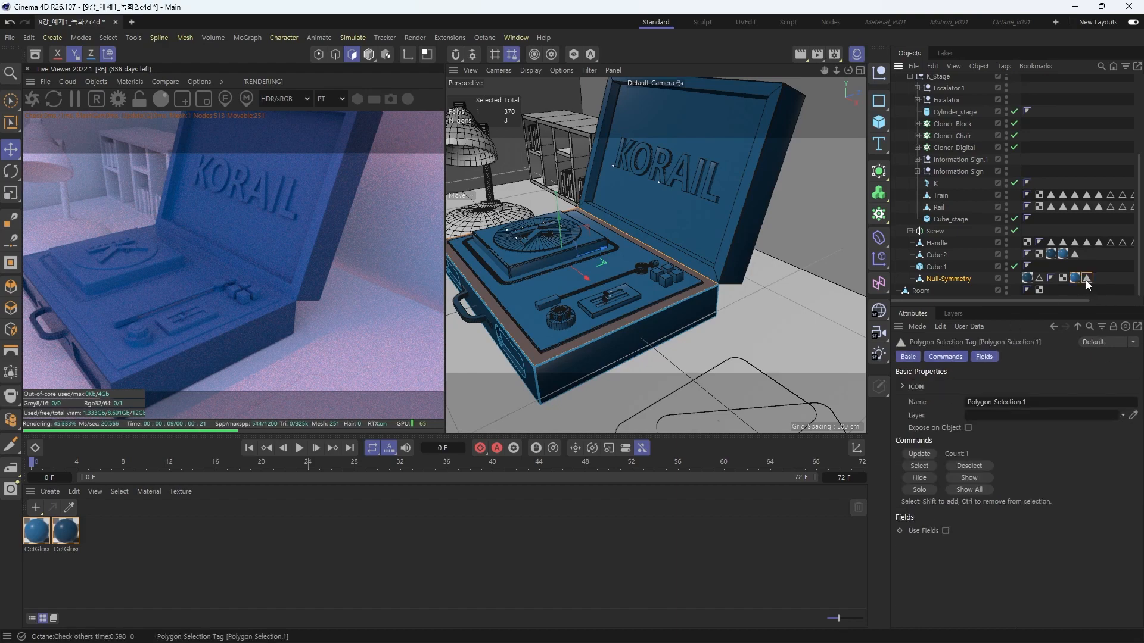
pyautogui.click(1075, 278)
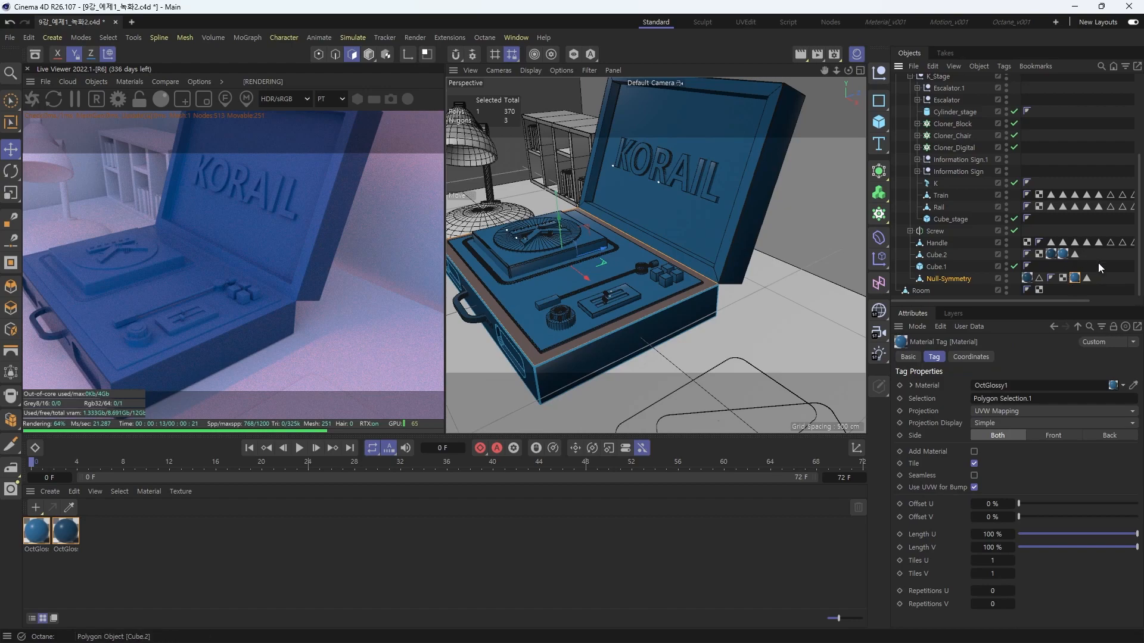
pyautogui.click(1109, 280)
# Create an Octane Metallic material and assign it to Cube_stage, the square base under the turntable disc
pyautogui.keyDown('alt'); pyautogui.moveTo(554, 272); pyautogui.dragTo(648, 255); pyautogui.keyUp('alt')
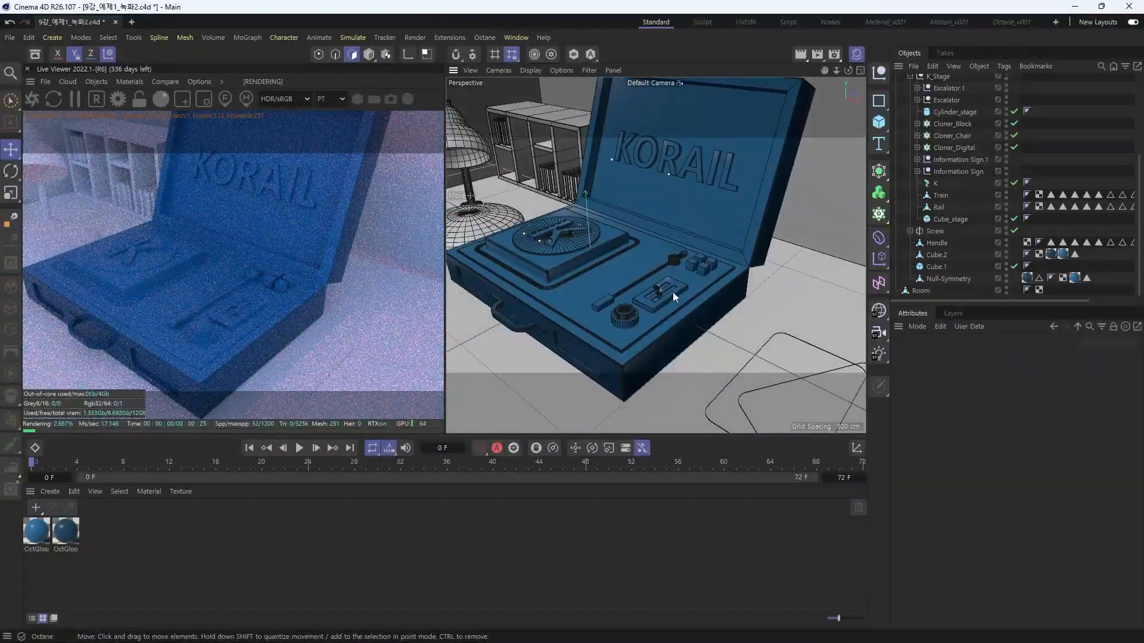
pyautogui.keyDown('alt'); pyautogui.moveTo(541, 256); pyautogui.dragTo(589, 271, button='right'); pyautogui.keyUp('alt')
pyautogui.keyDown('alt'); pyautogui.moveTo(588, 272); pyautogui.dragTo(649, 295, button='middle'); pyautogui.keyUp('alt')
pyautogui.keyDown('alt'); pyautogui.moveTo(627, 324); pyautogui.dragTo(631, 321, button='right'); pyautogui.keyUp('alt')
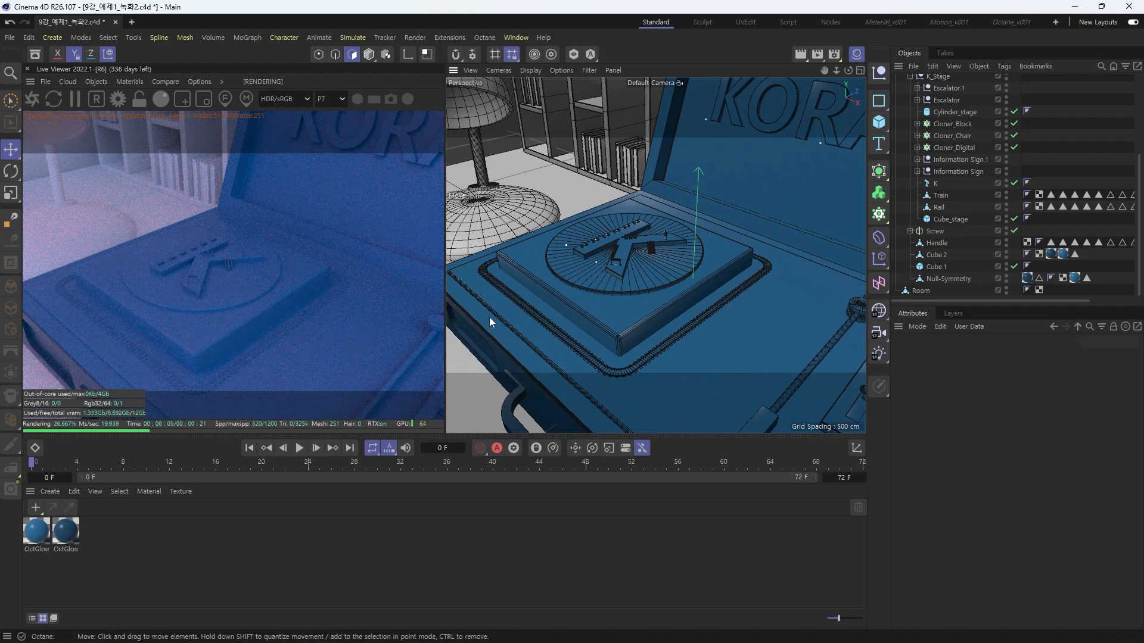
pyautogui.click(120, 81)
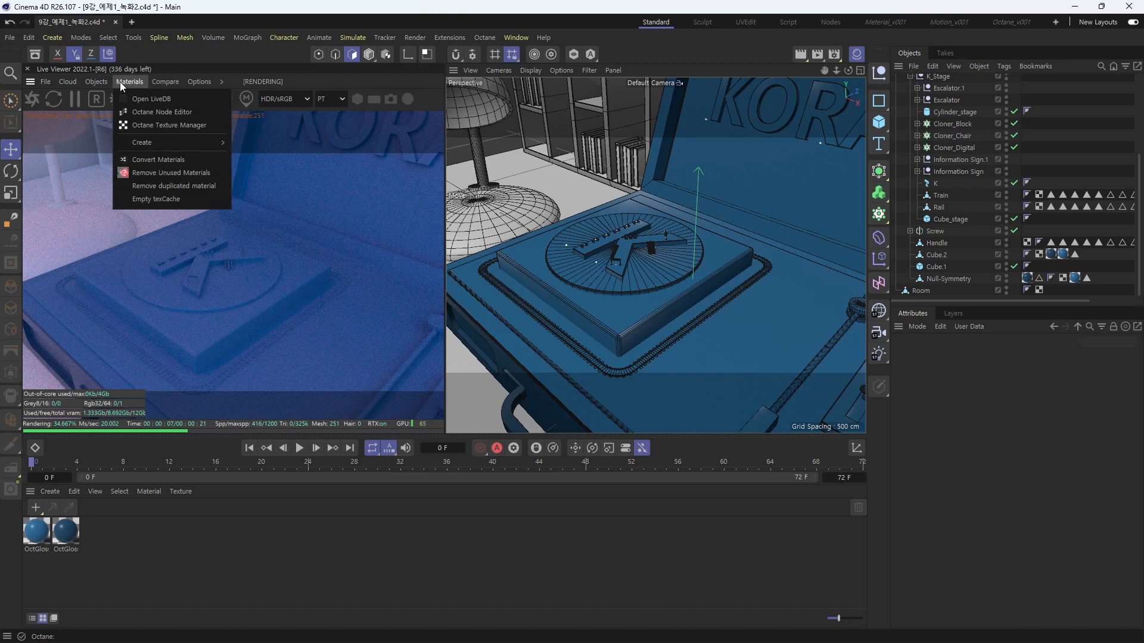
pyautogui.moveTo(162, 145)
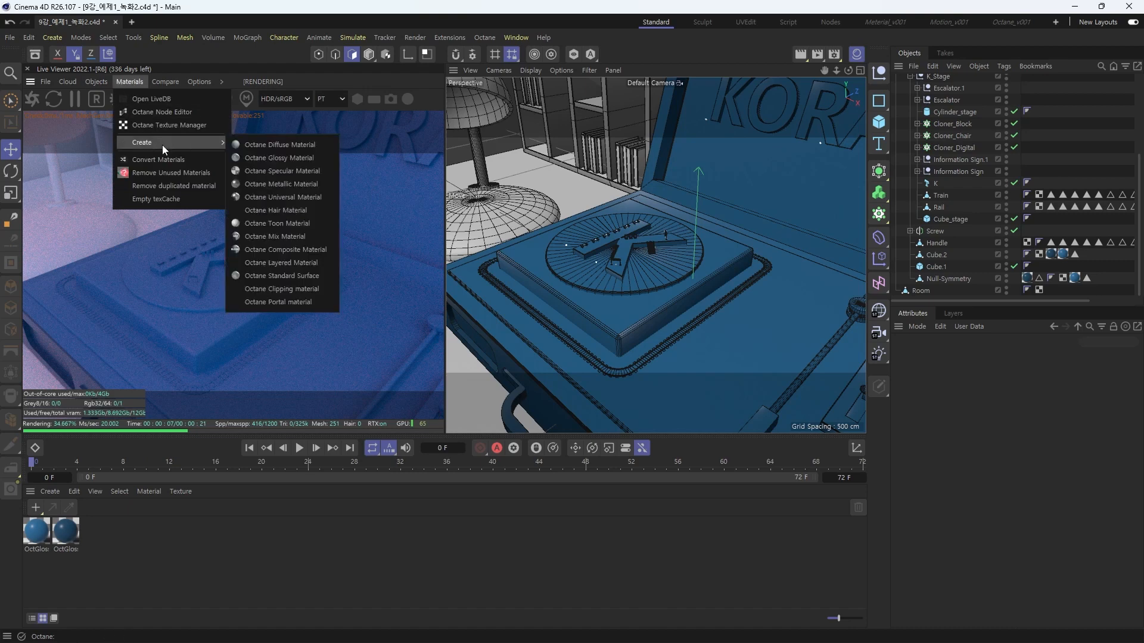
pyautogui.click(298, 185)
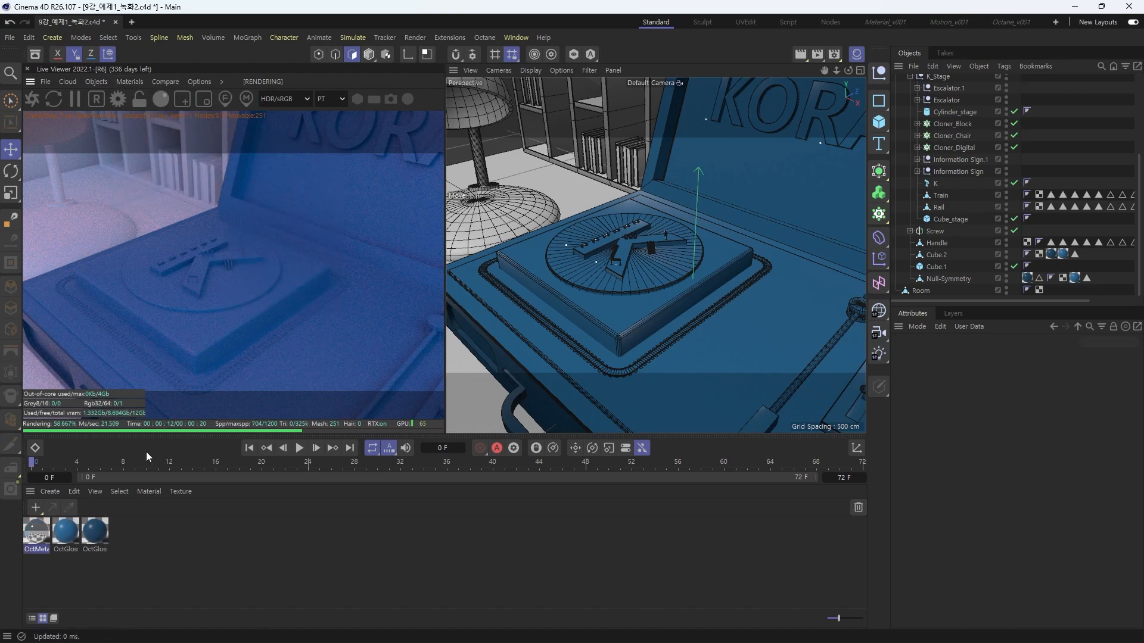
pyautogui.click(614, 320)
pyautogui.moveTo(651, 309); pyautogui.dragTo(622, 317)
# Open the new metallic material OctMetal1 in the Material Editor, keeping the live render in view
pyautogui.keyDown('alt'); pyautogui.moveTo(511, 223); pyautogui.dragTo(703, 276); pyautogui.keyUp('alt')
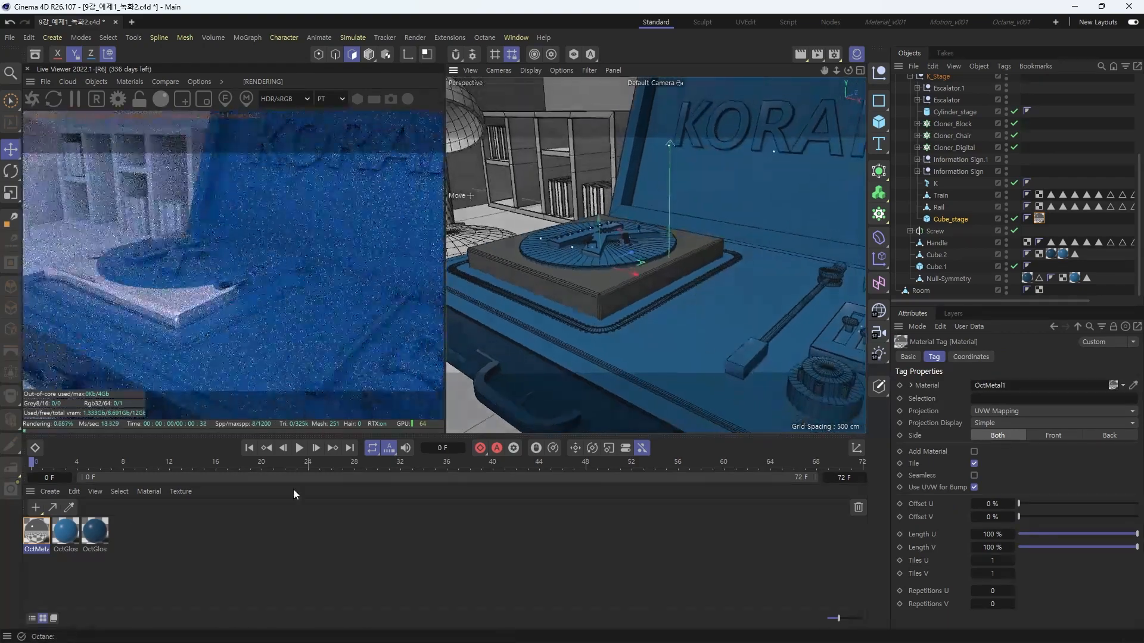
pyautogui.doubleClick(36, 531)
pyautogui.moveTo(314, 149); pyautogui.dragTo(792, 113)
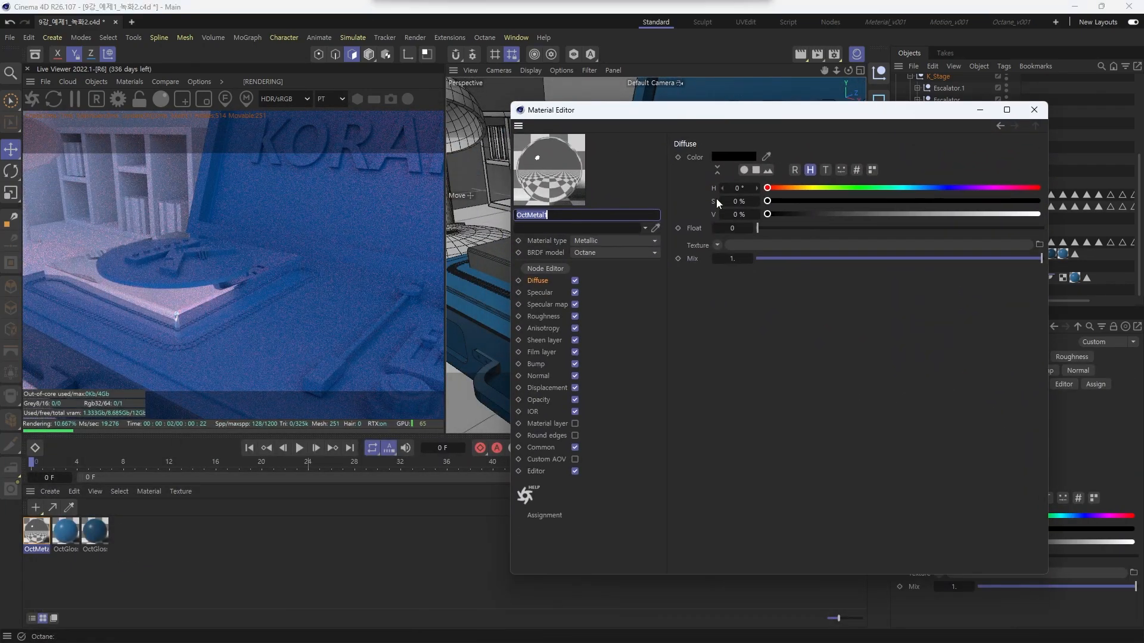
# Try a muted green diffuse color with hue 158°, saturation 49% and value 50% on OctMetal1, and reset it to black
pyautogui.click(886, 188)
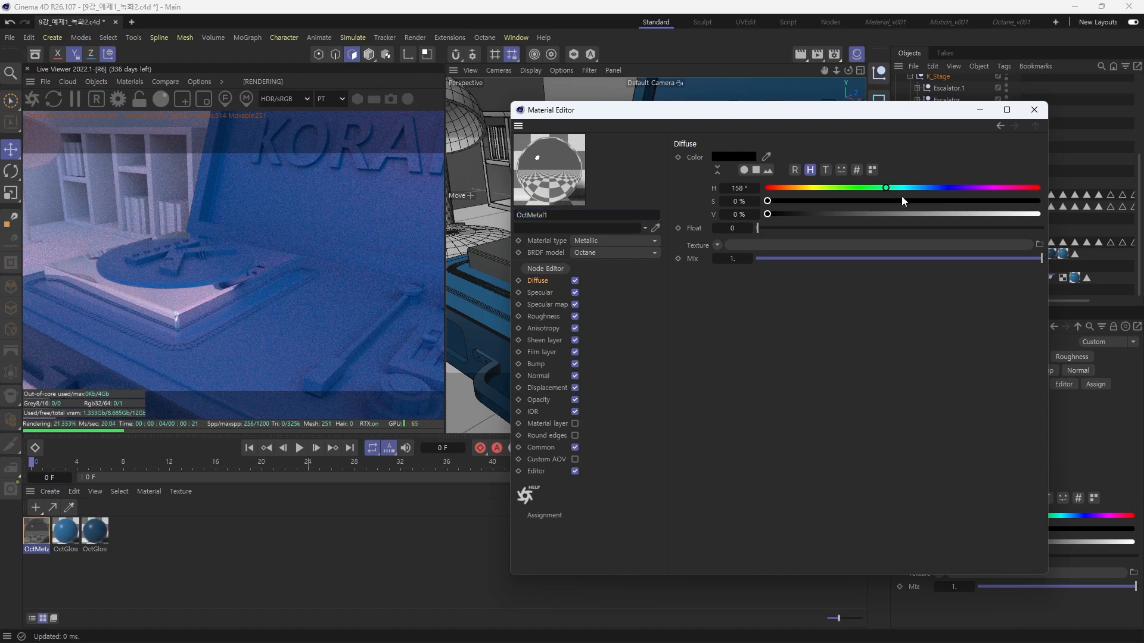
pyautogui.click(900, 201)
pyautogui.click(902, 214)
pyautogui.moveTo(892, 192); pyautogui.dragTo(759, 193)
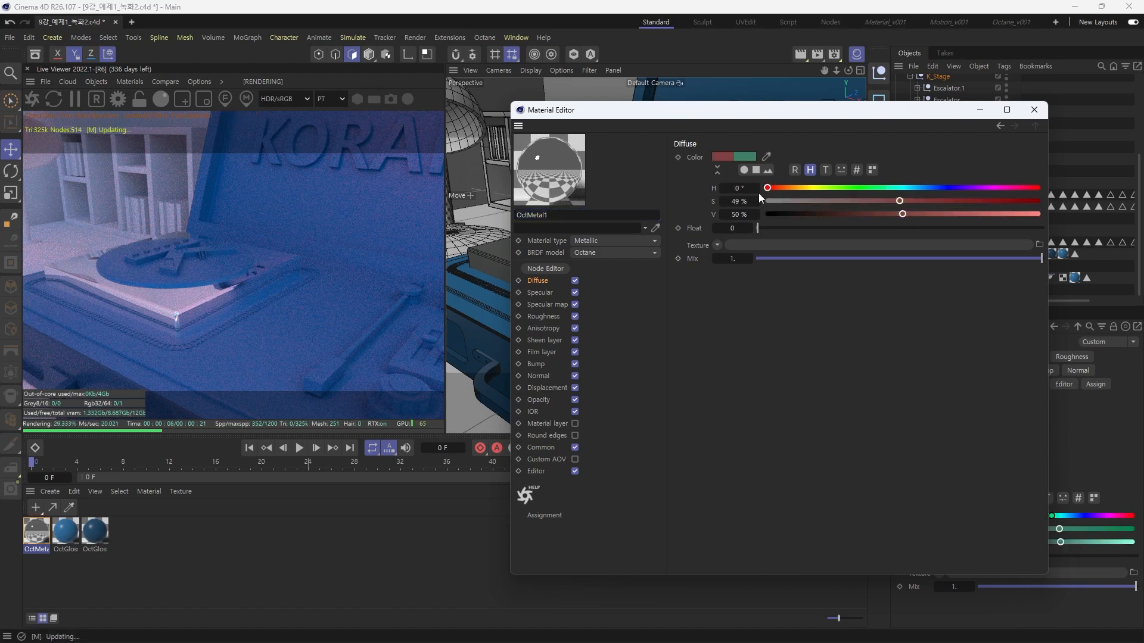
pyautogui.moveTo(898, 201); pyautogui.dragTo(735, 212)
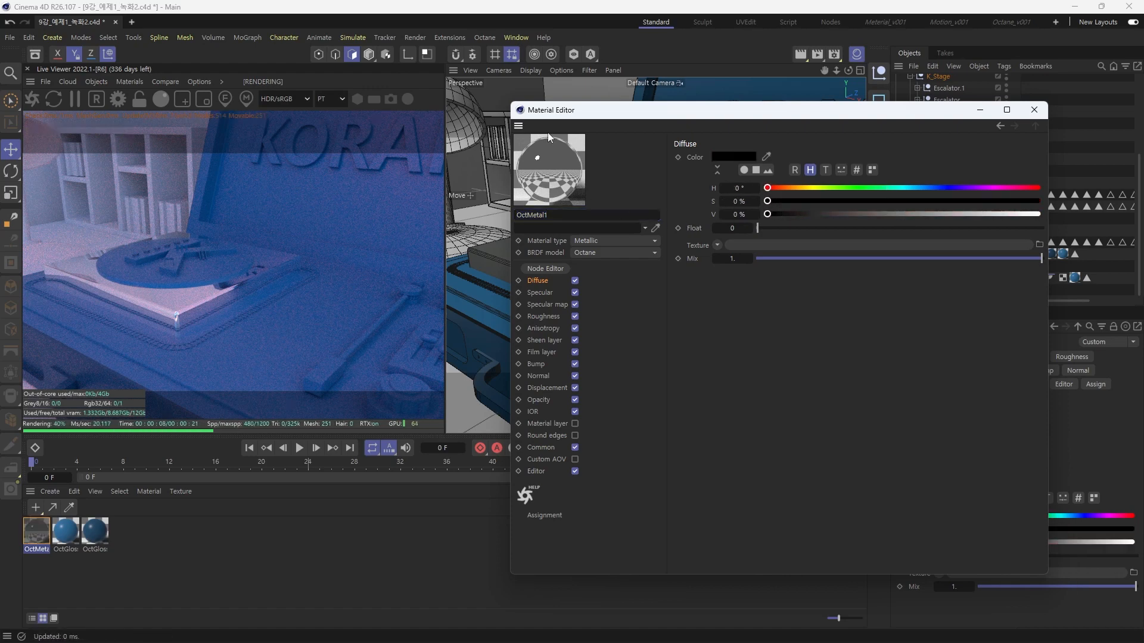
# Set OctMetal1's specular color to a light blue with hue 204°, saturation 40% and value 82%
pyautogui.click(534, 293)
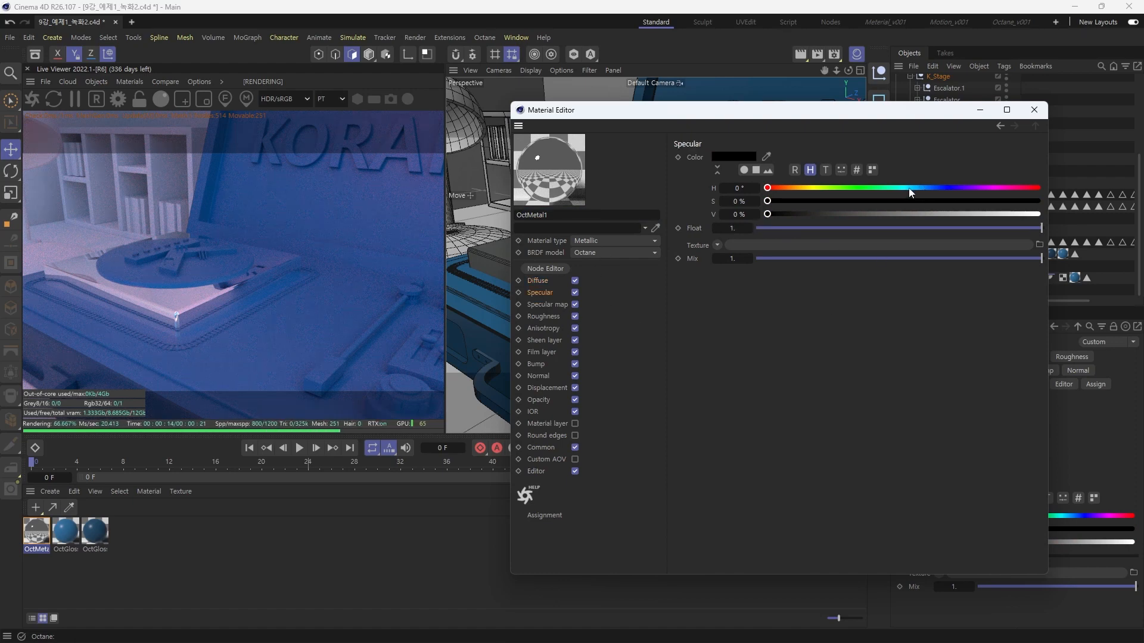
pyautogui.moveTo(916, 187); pyautogui.dragTo(921, 188)
pyautogui.click(919, 201)
pyautogui.click(943, 214)
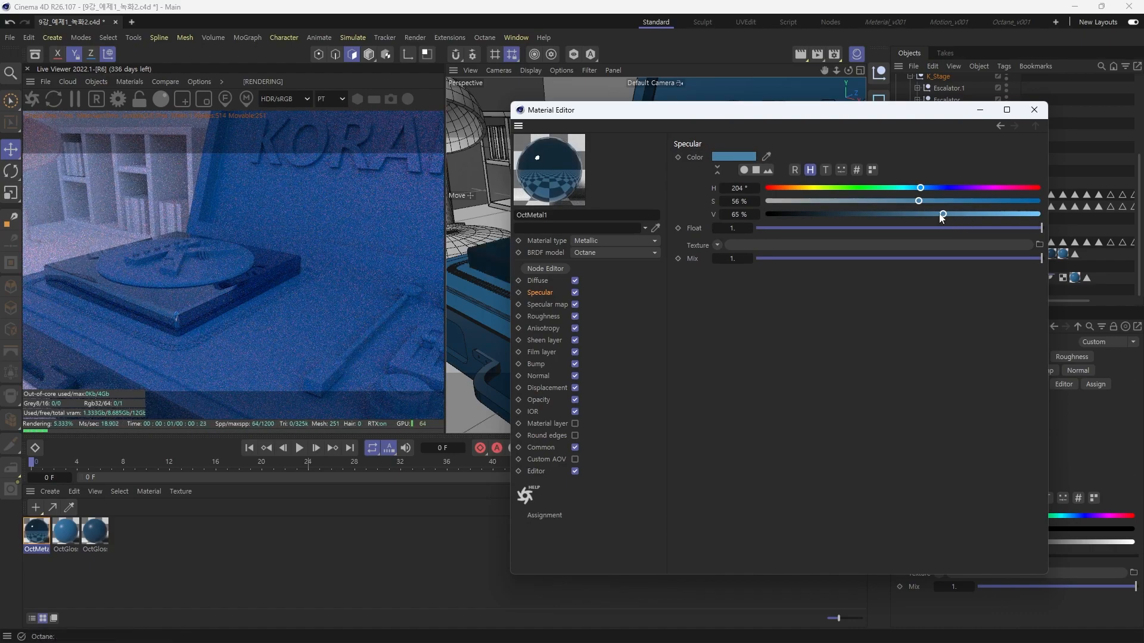
pyautogui.moveTo(933, 214); pyautogui.dragTo(990, 213)
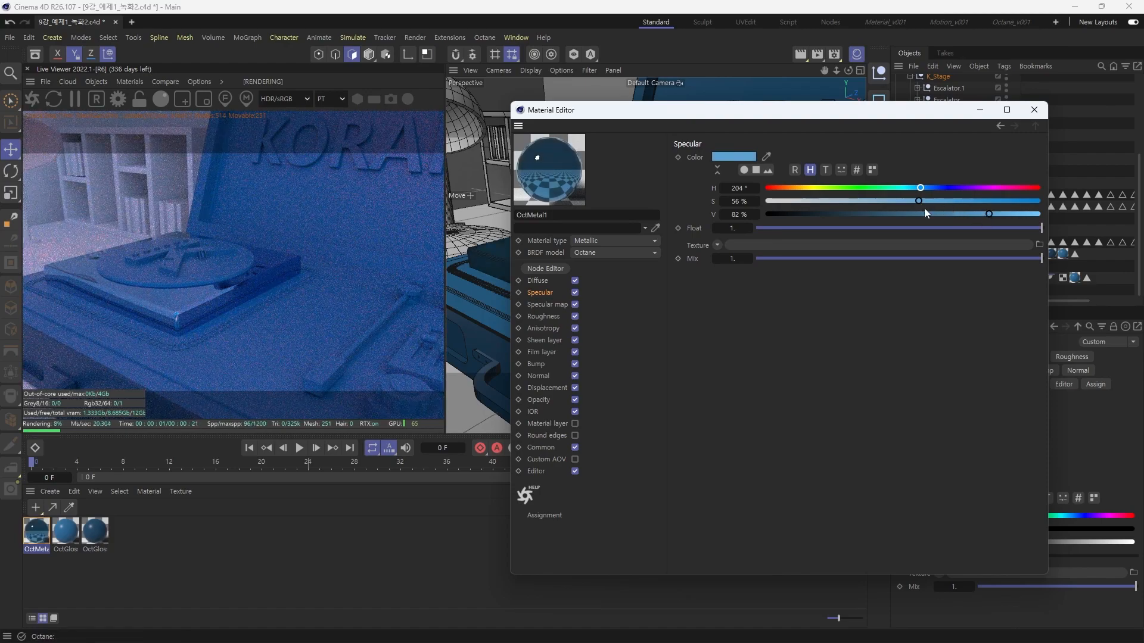
pyautogui.moveTo(907, 198); pyautogui.dragTo(876, 201)
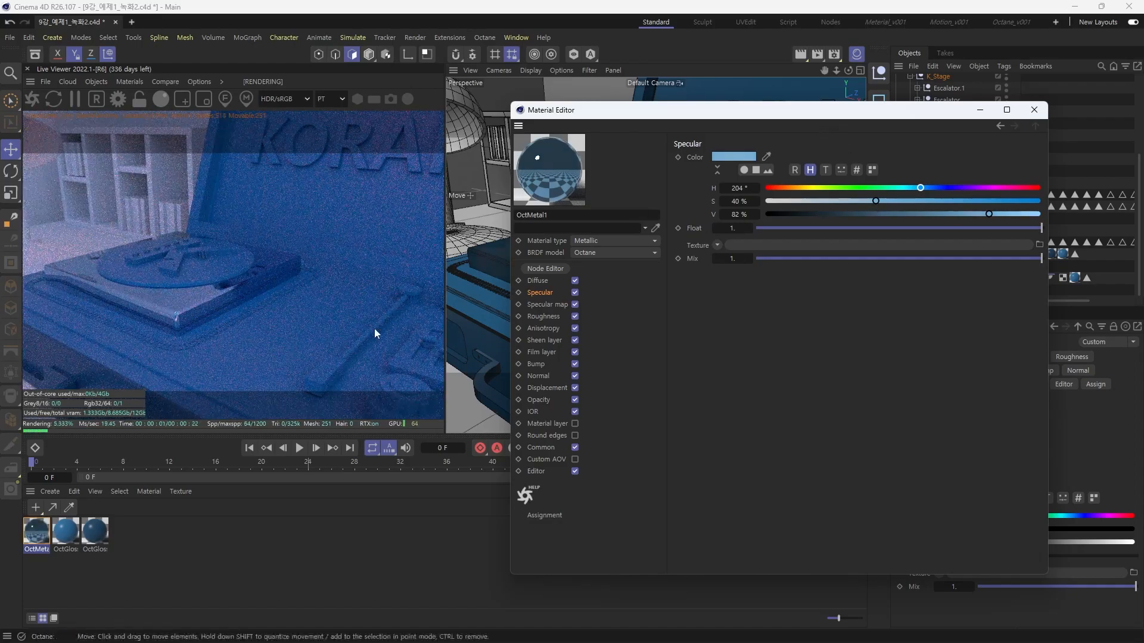
# Set the roughness float of OctMetal1 to 0.15
pyautogui.moveTo(319, 256); pyautogui.dragTo(334, 312)
pyautogui.click(548, 318)
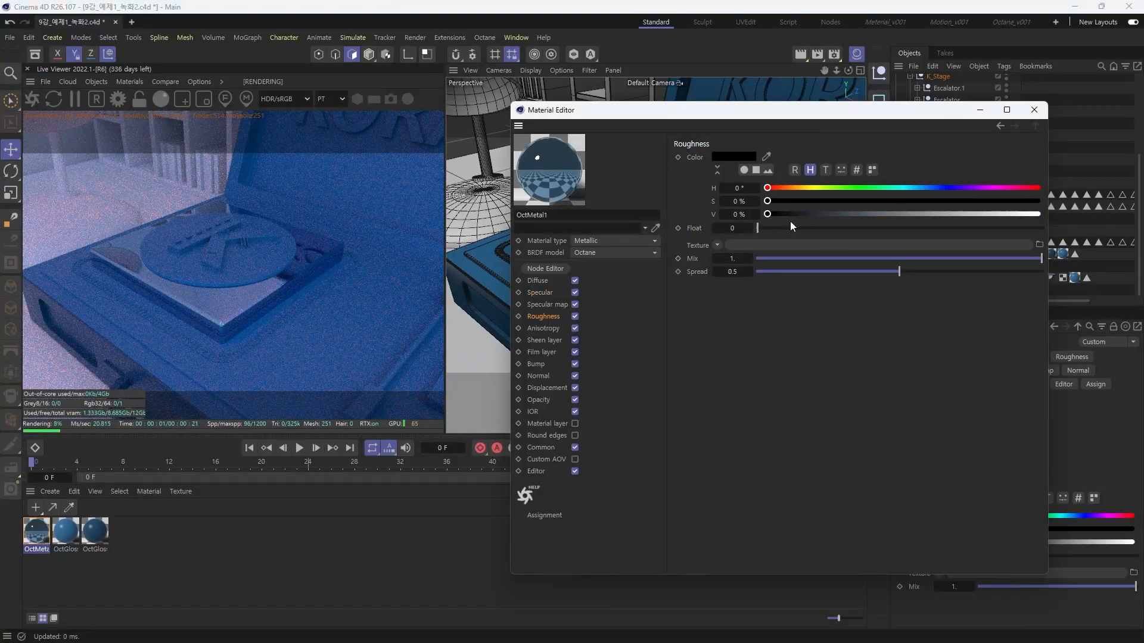
pyautogui.moveTo(774, 227); pyautogui.dragTo(793, 227)
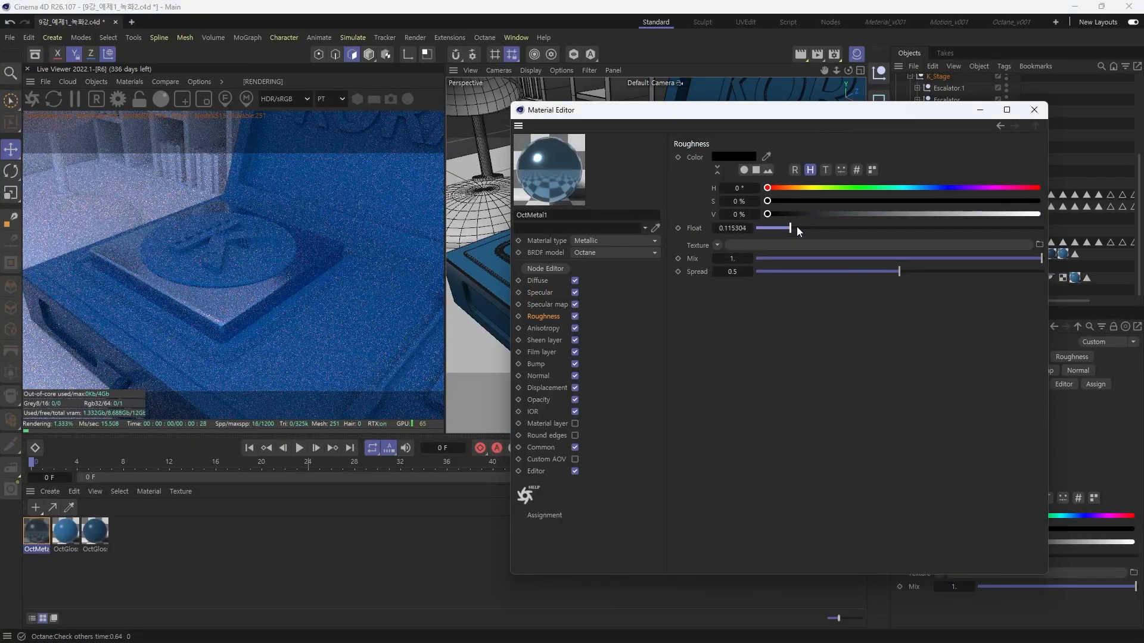
pyautogui.click(744, 227)
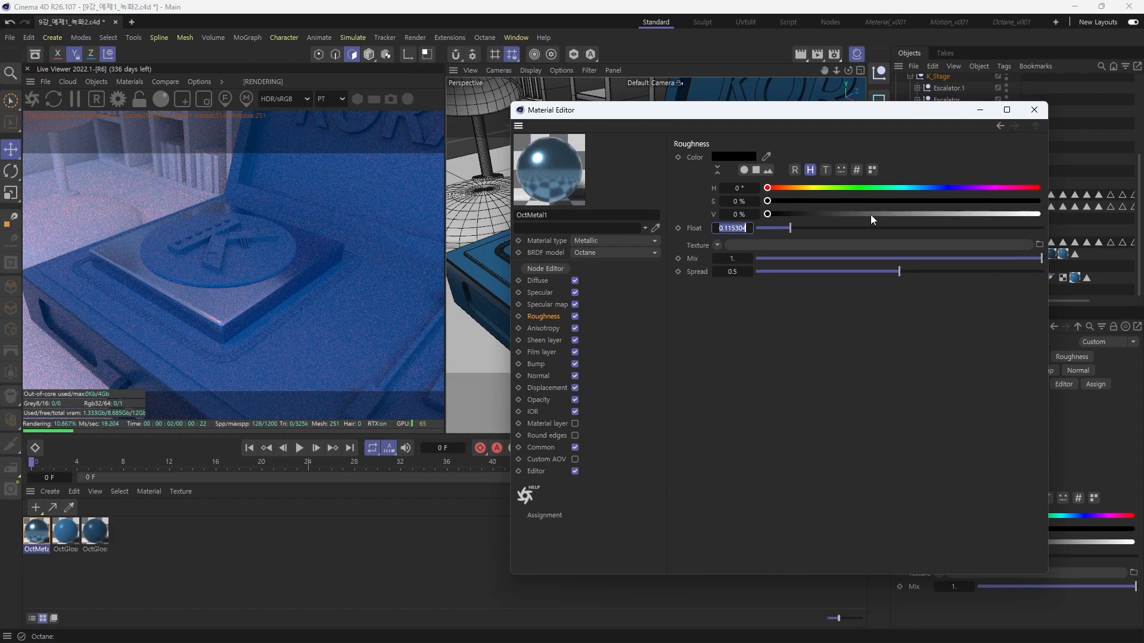
pyautogui.write('0.15')
pyautogui.press('Return')
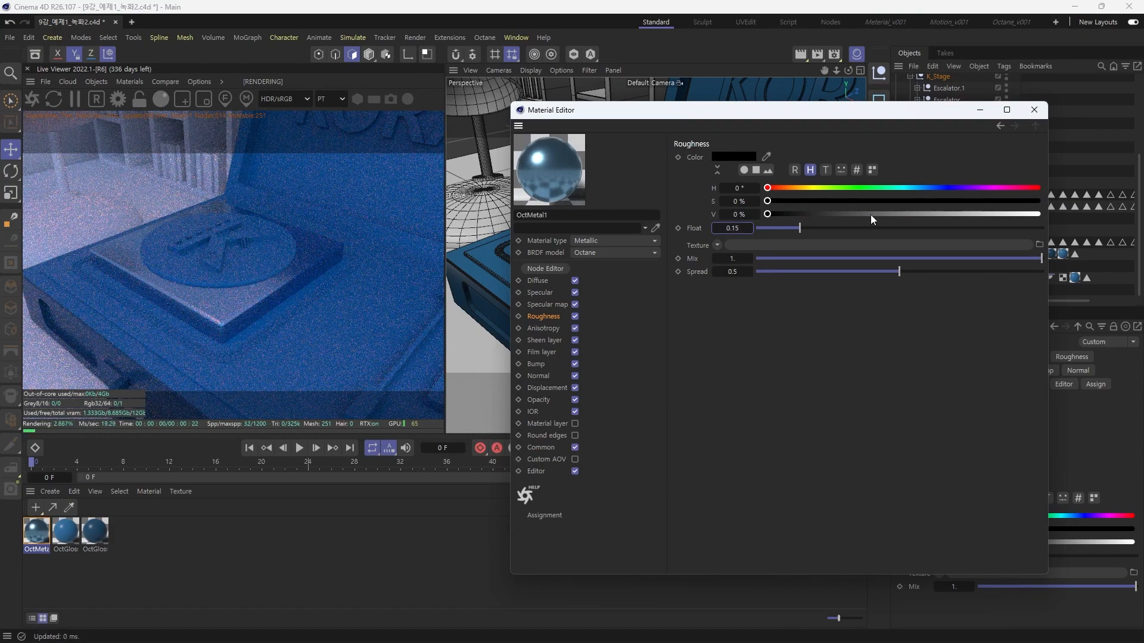
# Set the specular float of OctMetal1 to 0.9
pyautogui.click(546, 295)
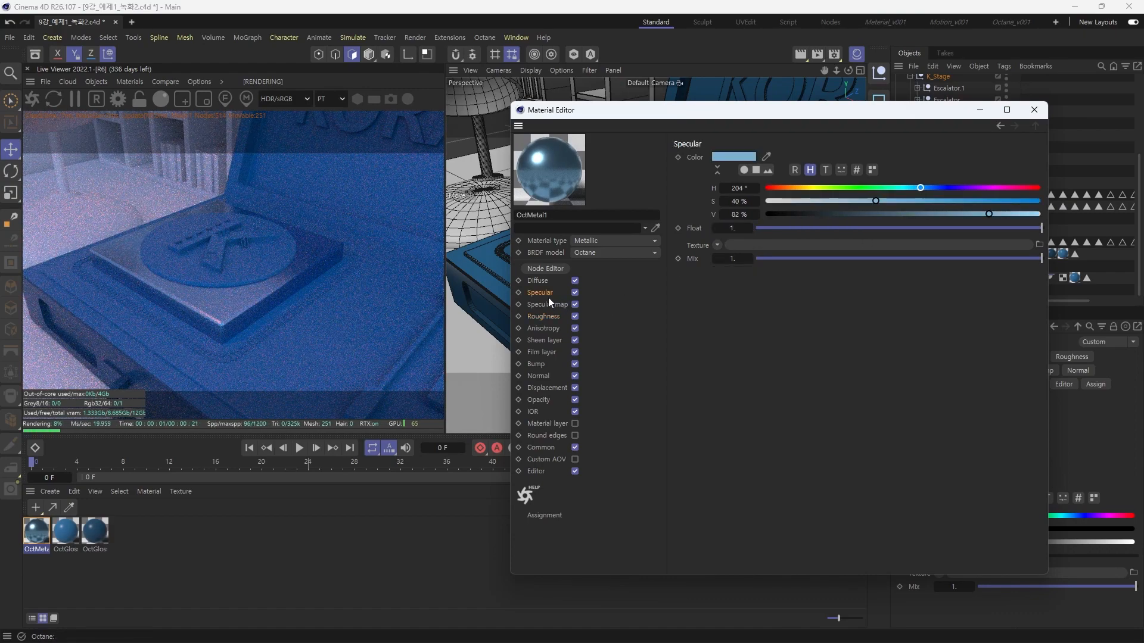
pyautogui.click(736, 225)
pyautogui.write('0.9')
pyautogui.press('Return')
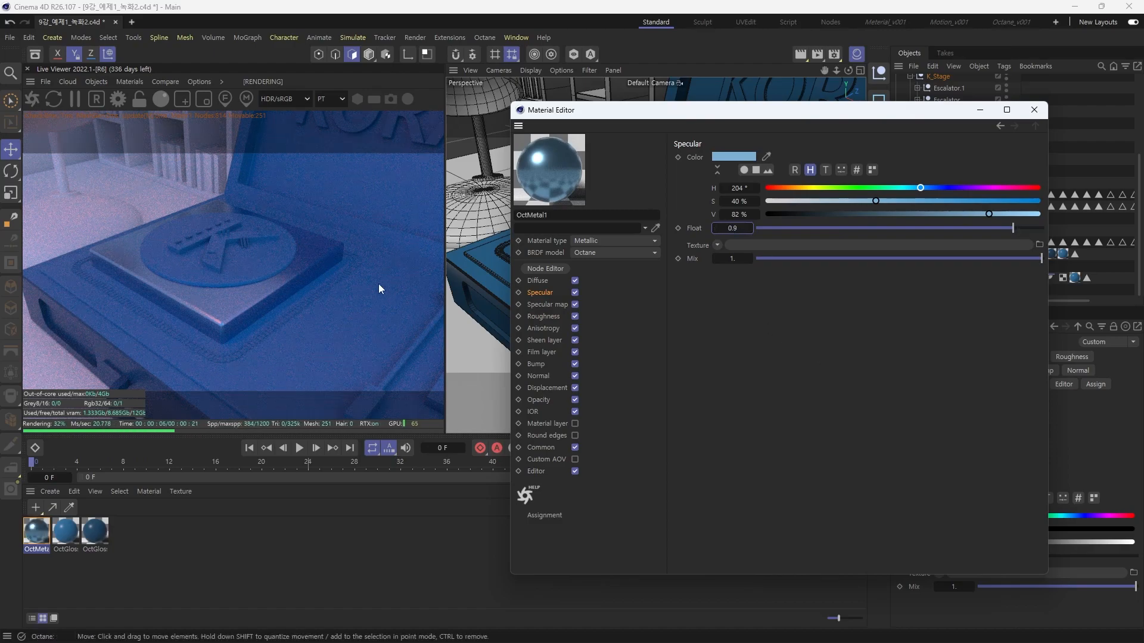
# Set OctMetal1's diffuse color to a light blue with hue 202°, saturation 40% and value 76%
pyautogui.moveTo(379, 285); pyautogui.dragTo(240, 330)
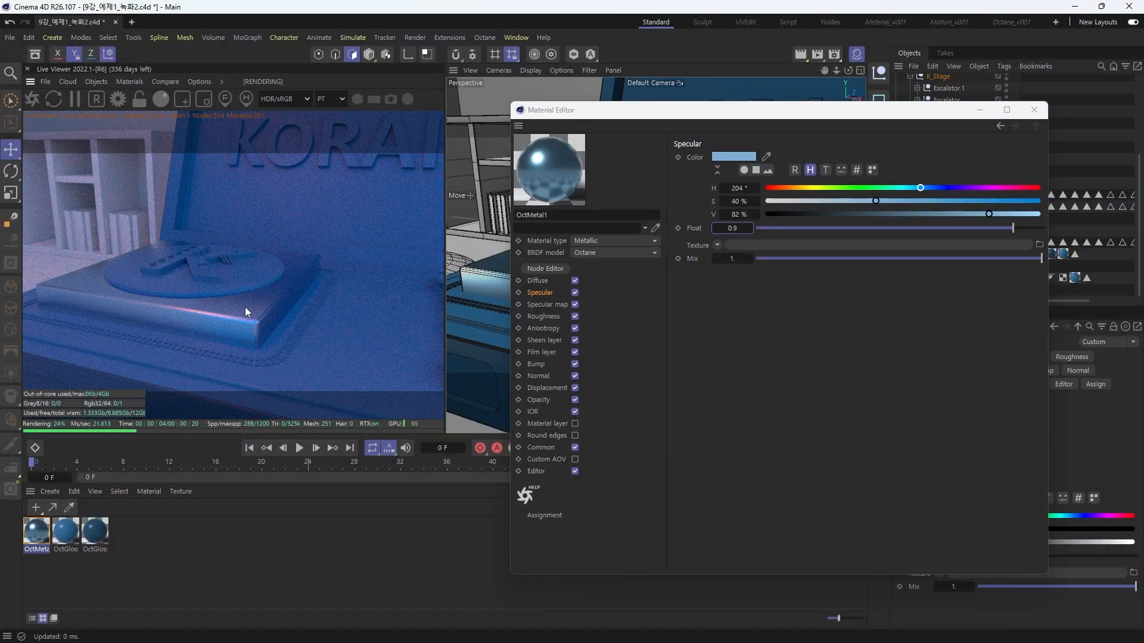
pyautogui.moveTo(245, 306); pyautogui.dragTo(156, 307)
pyautogui.click(541, 280)
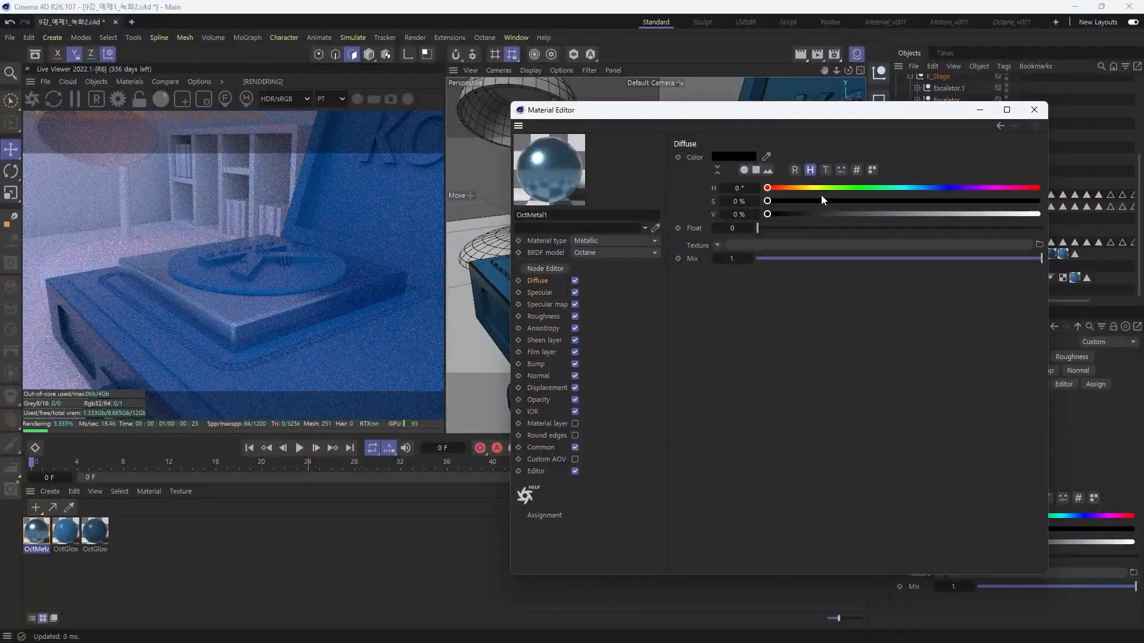
pyautogui.click(917, 187)
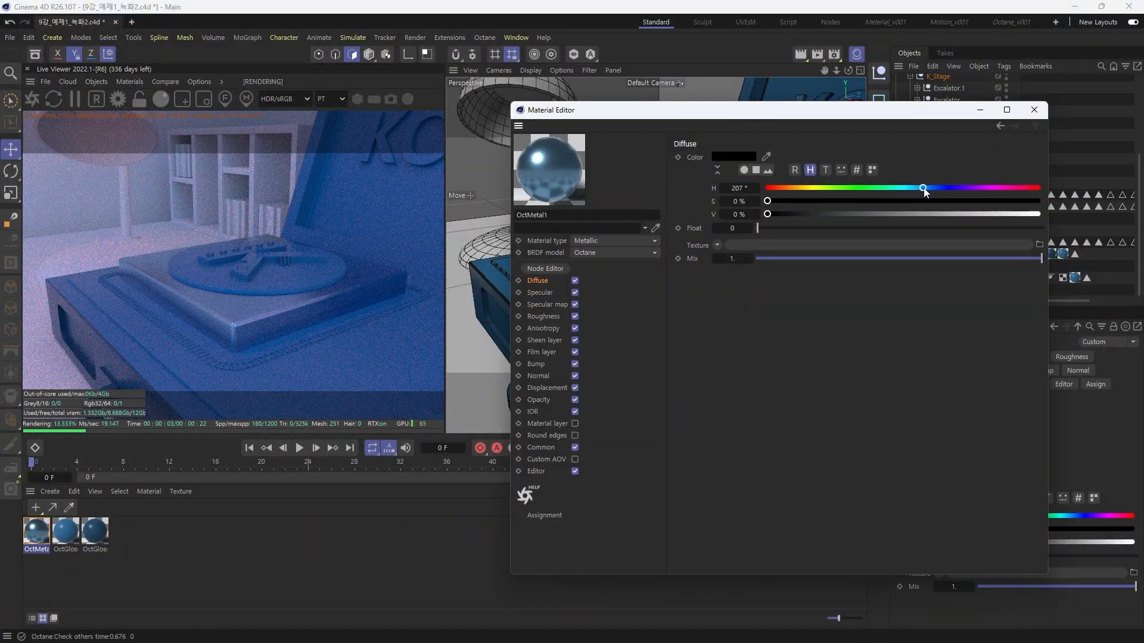
pyautogui.click(919, 188)
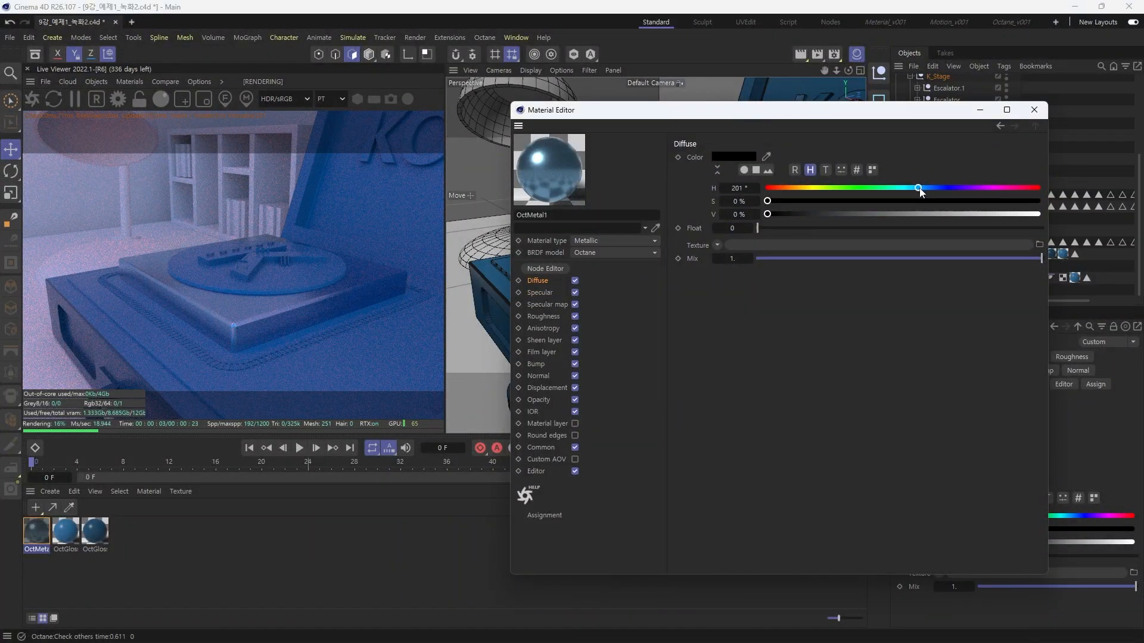
pyautogui.click(973, 214)
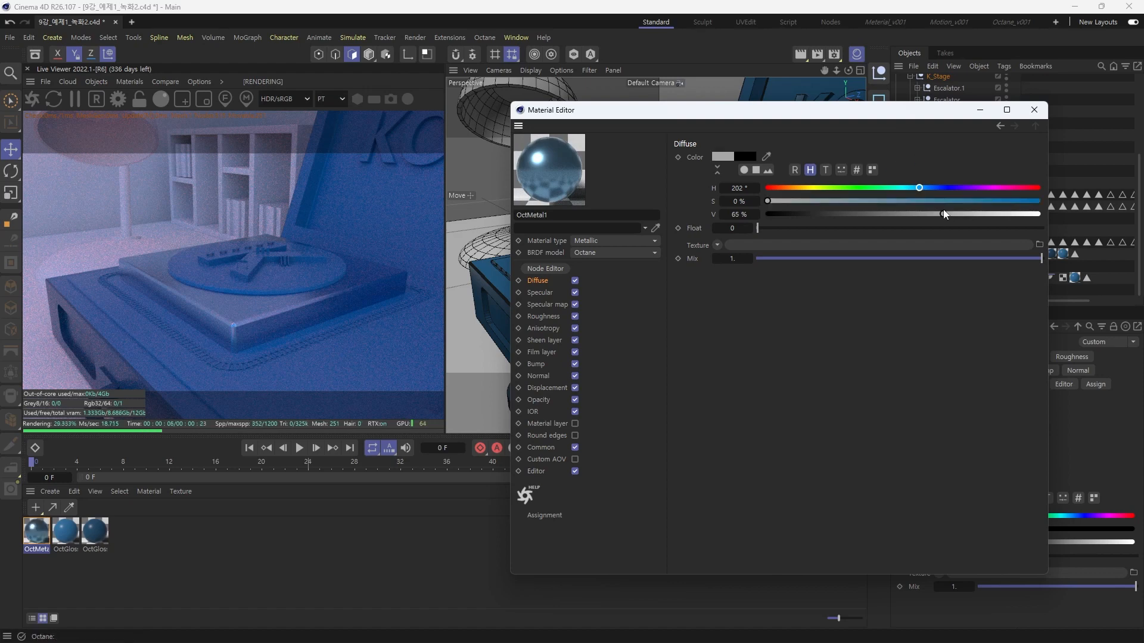
pyautogui.moveTo(900, 201); pyautogui.dragTo(876, 201)
pyautogui.moveTo(985, 213); pyautogui.dragTo(973, 217)
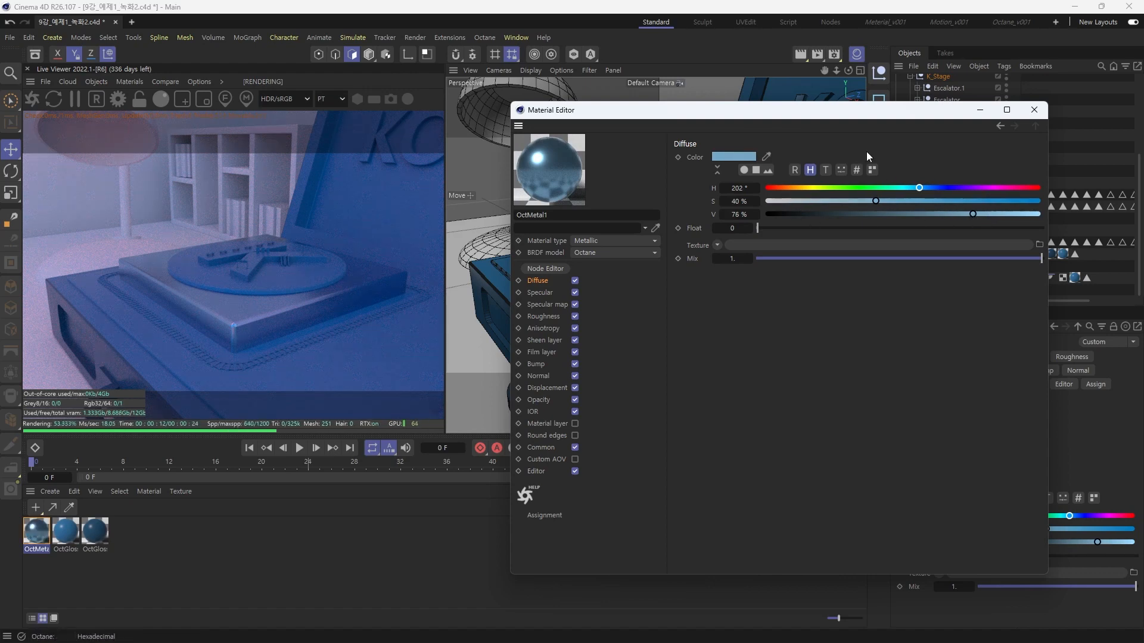
# Test different metallic amounts in OctMetal1's specular map and set the metallic value to 0.7
pyautogui.click(548, 305)
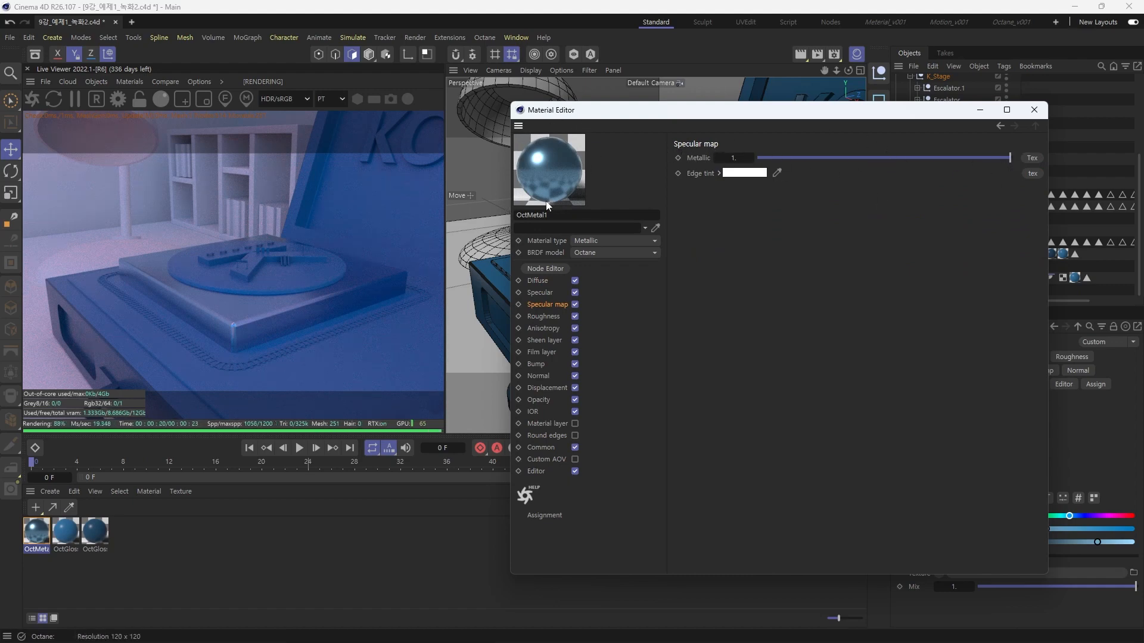
pyautogui.moveTo(863, 159); pyautogui.dragTo(674, 159)
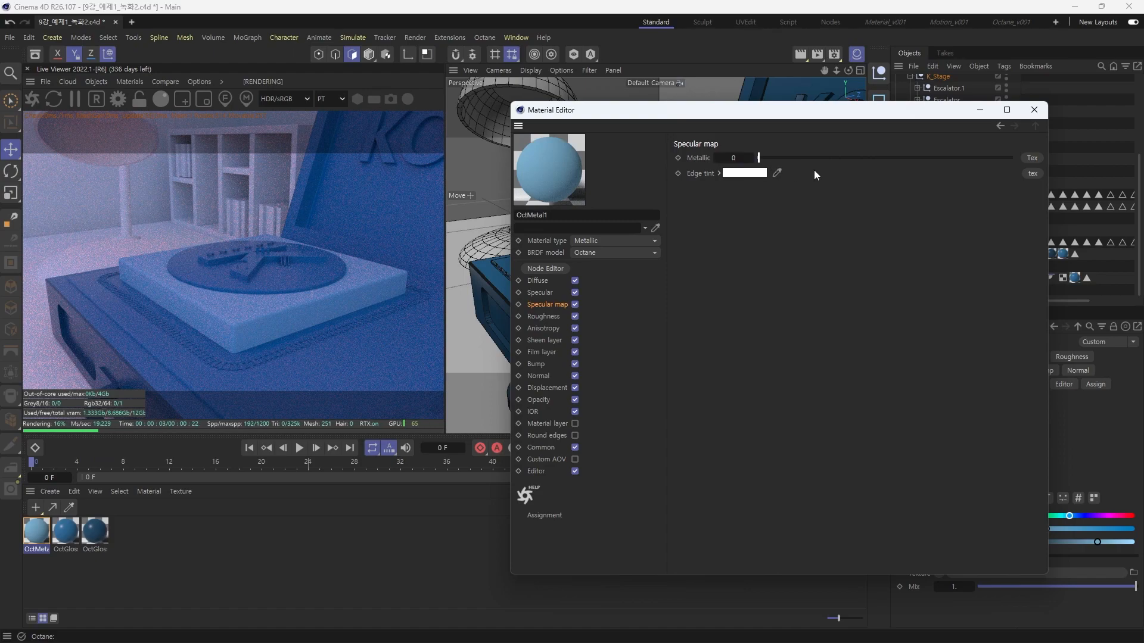
pyautogui.moveTo(901, 162); pyautogui.dragTo(956, 158)
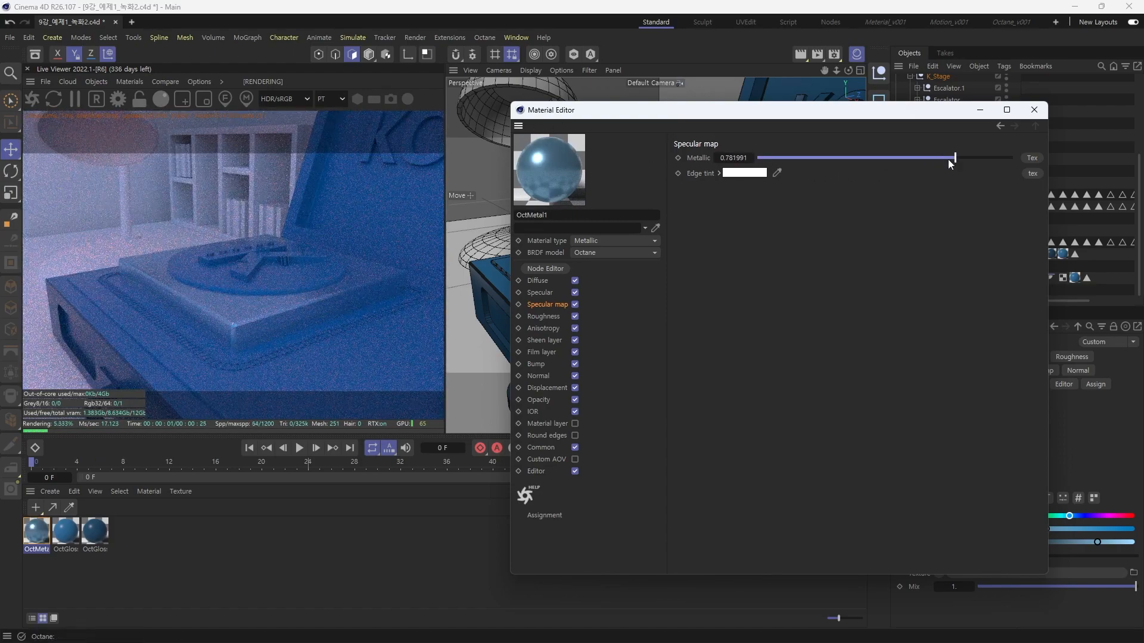
pyautogui.click(950, 160)
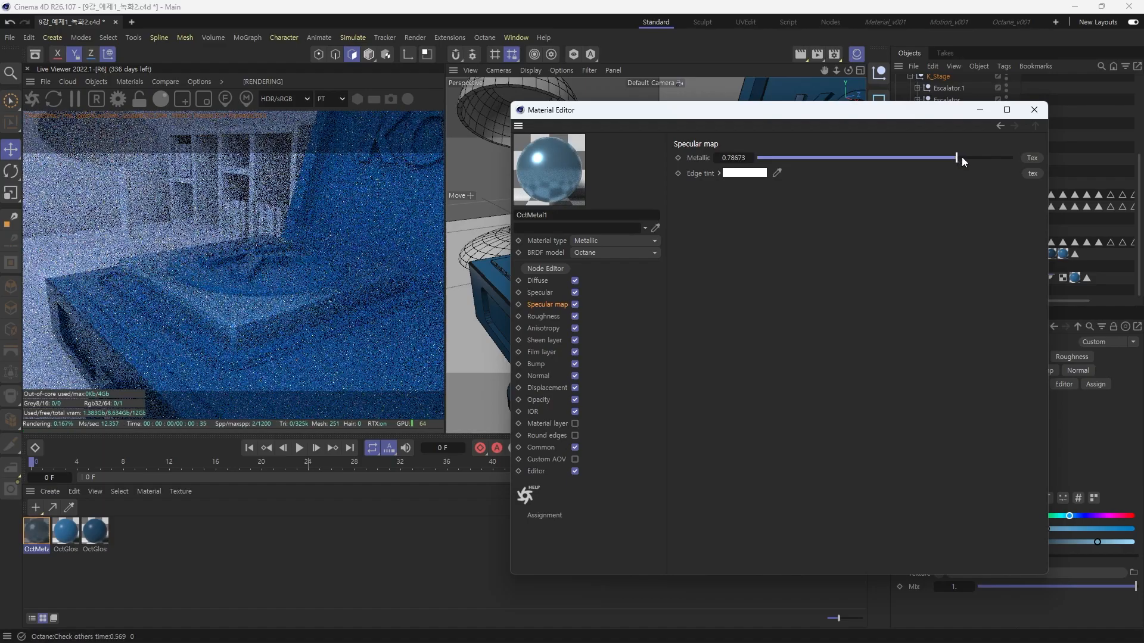
pyautogui.click(947, 160)
pyautogui.click(940, 159)
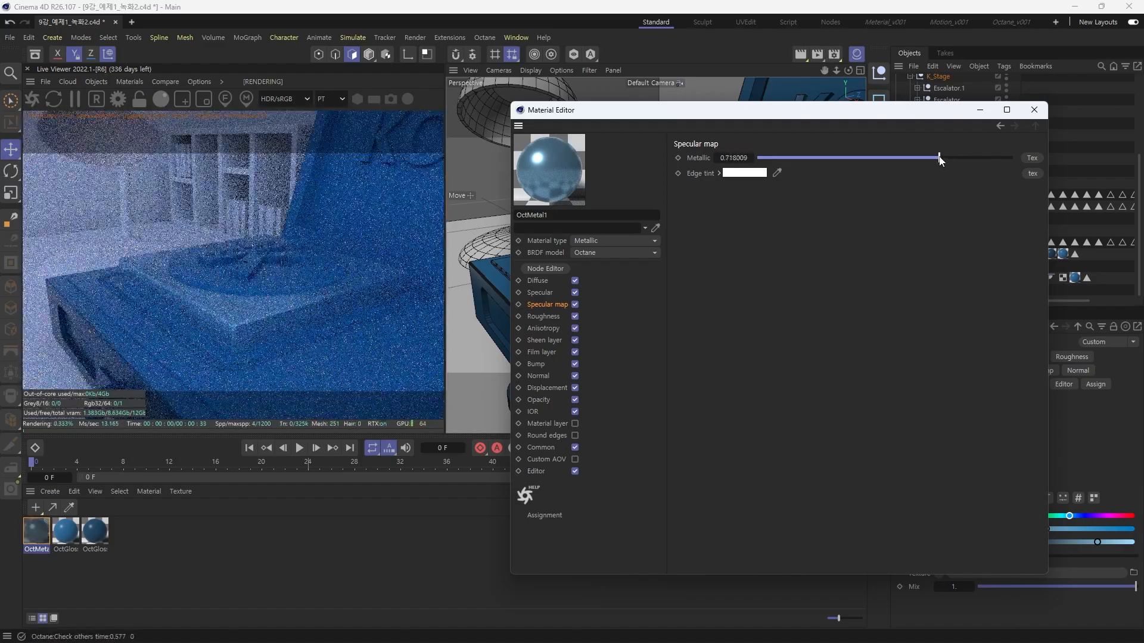
pyautogui.click(932, 159)
pyautogui.click(920, 161)
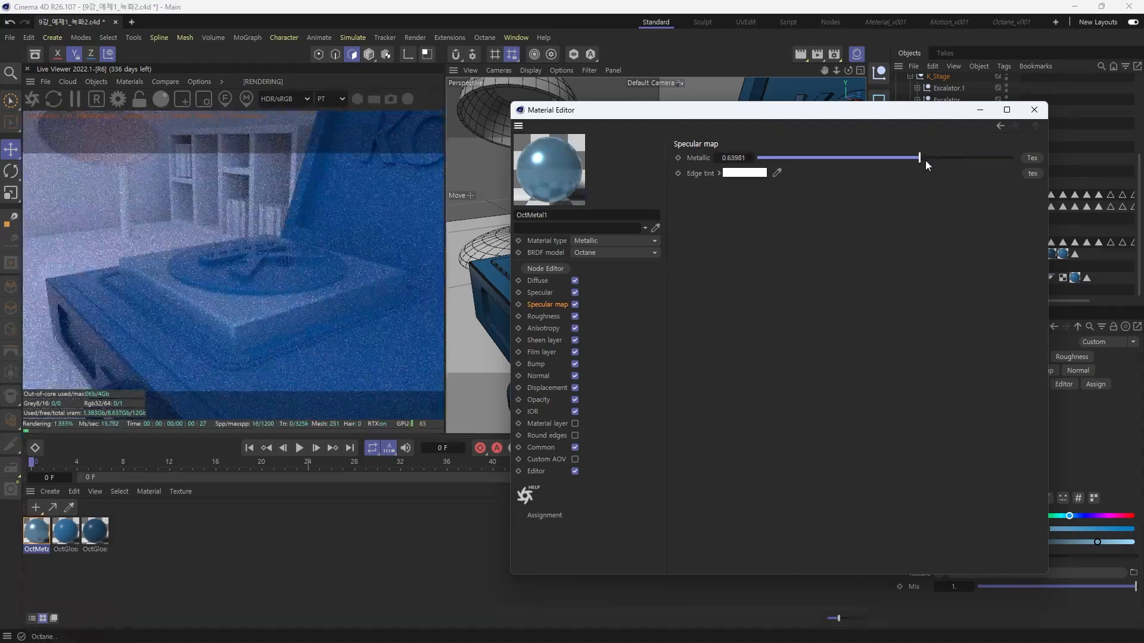
pyautogui.click(934, 159)
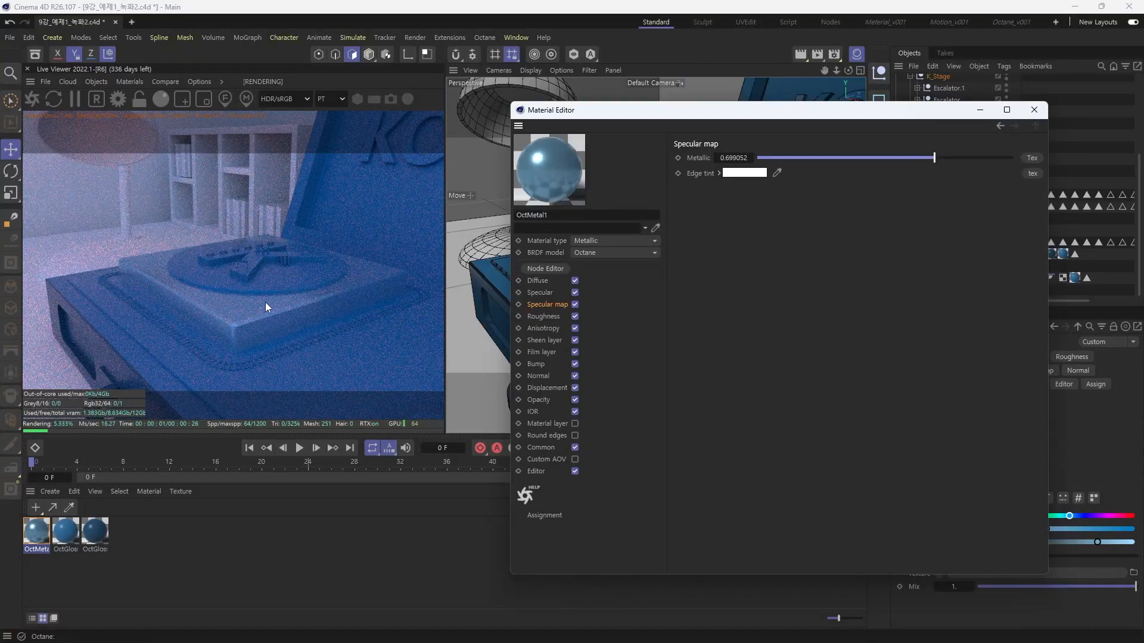
pyautogui.moveTo(269, 304); pyautogui.dragTo(425, 255)
pyautogui.write('0')
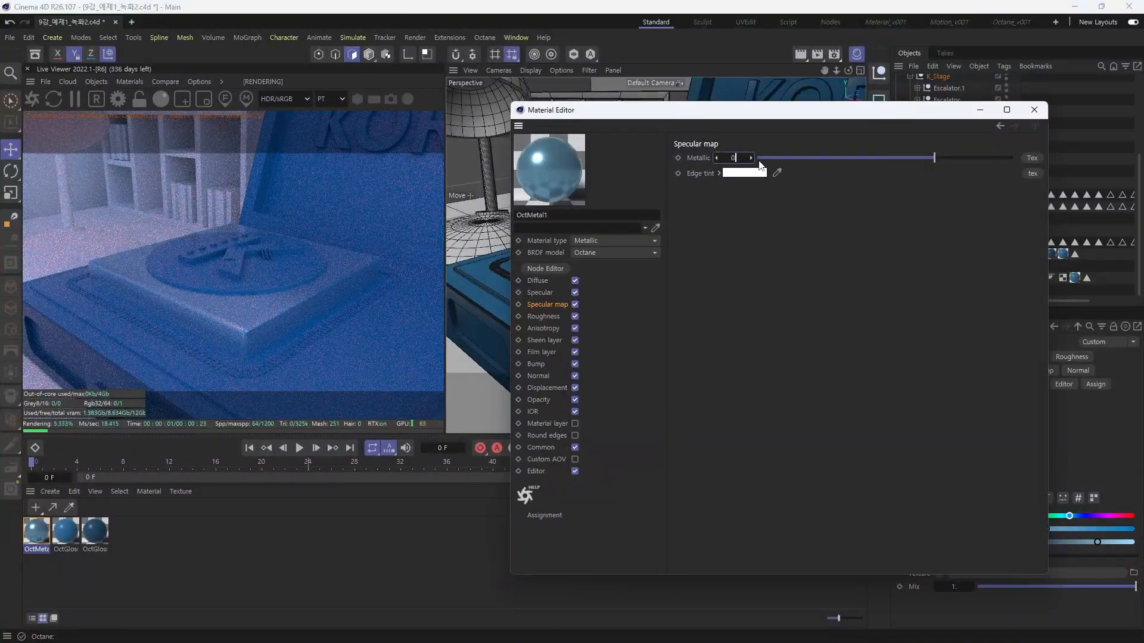
pyautogui.write('.7')
pyautogui.press('Return')
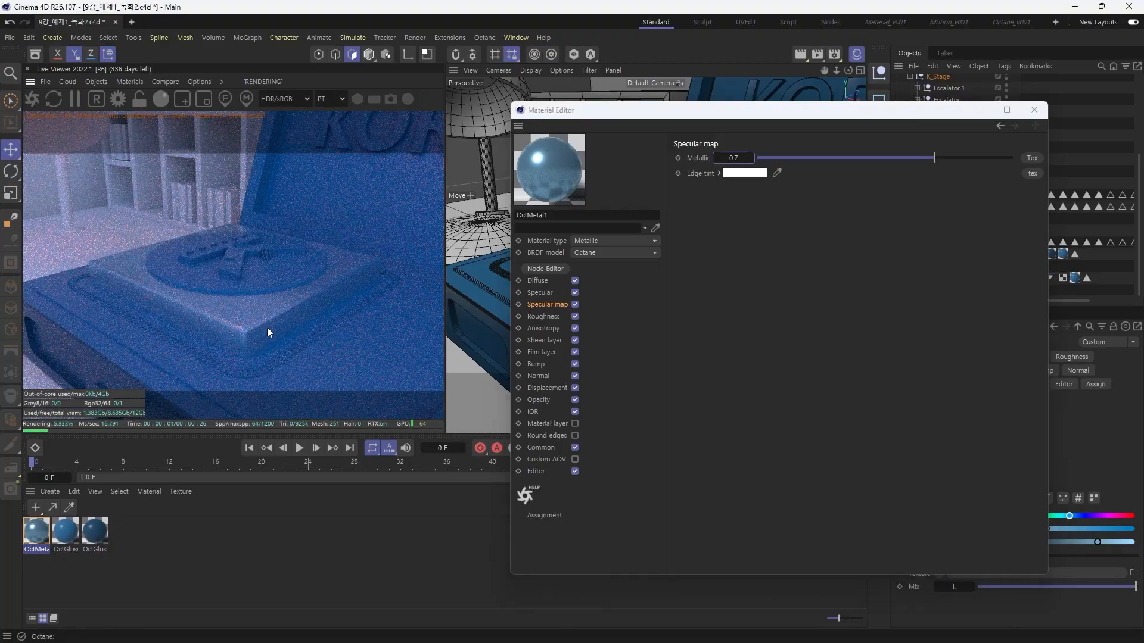
# Give OctMetal1 a thin film layer by raising its film layer float to about 0.11
pyautogui.moveTo(267, 332); pyautogui.dragTo(385, 291)
pyautogui.moveTo(309, 286)
pyautogui.mouseDown()
pyautogui.moveTo(141, 334)
pyautogui.moveTo(315, 294)
pyautogui.mouseUp()
pyautogui.moveTo(309, 244); pyautogui.dragTo(233, 260)
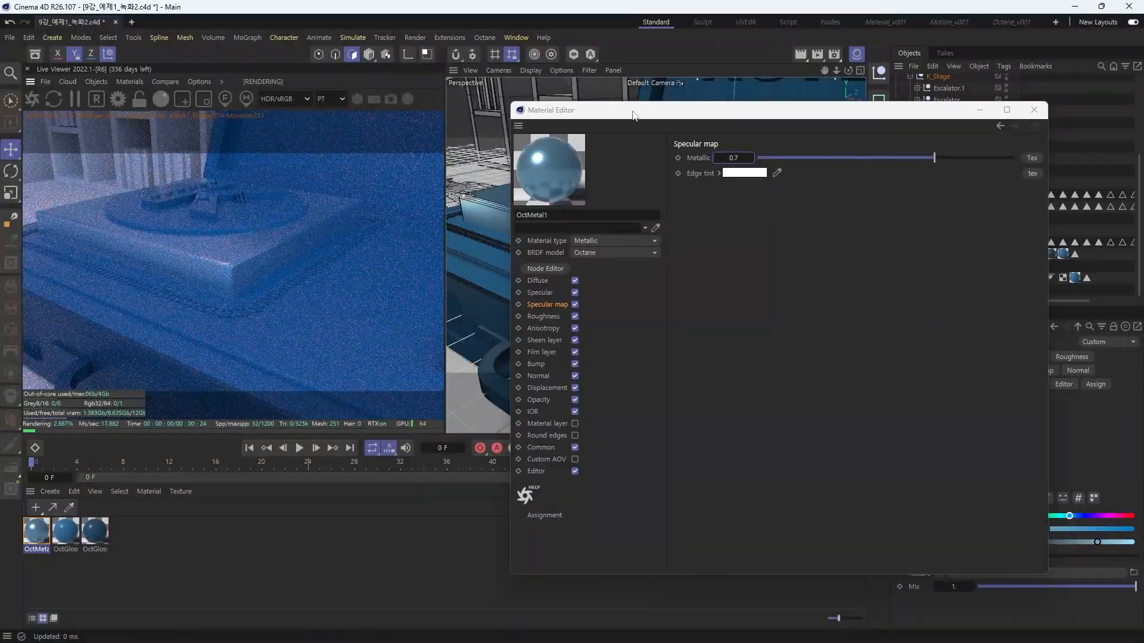
pyautogui.moveTo(635, 114); pyautogui.dragTo(717, 85)
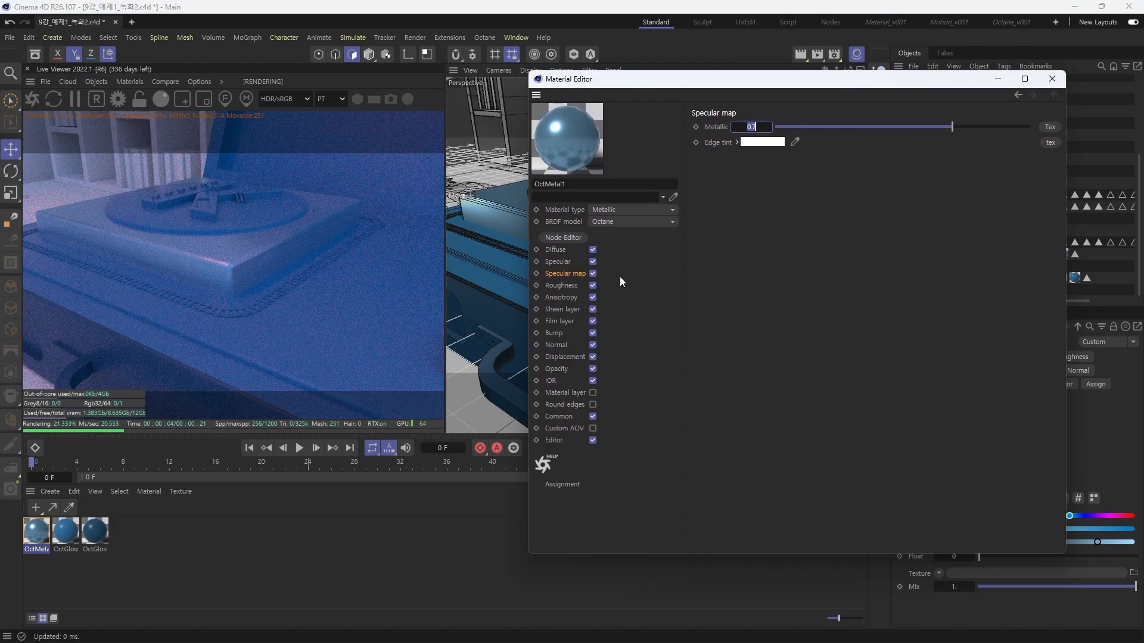
pyautogui.click(562, 324)
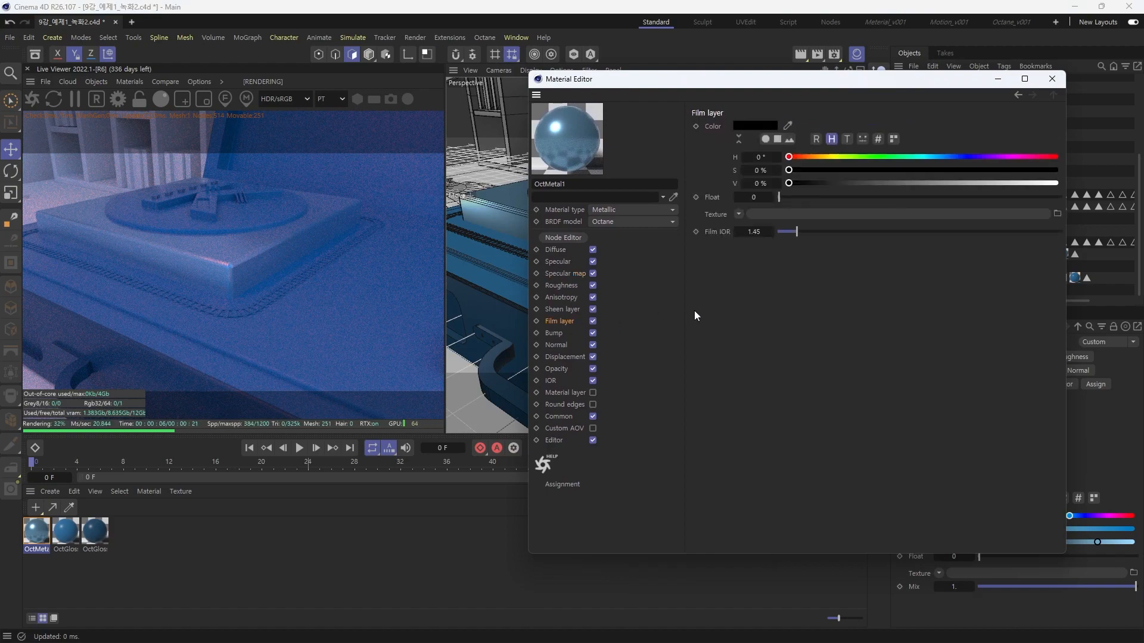
pyautogui.click(815, 197)
pyautogui.moveTo(816, 197)
pyautogui.mouseDown()
pyautogui.moveTo(1035, 195)
pyautogui.moveTo(813, 199)
pyautogui.mouseUp()
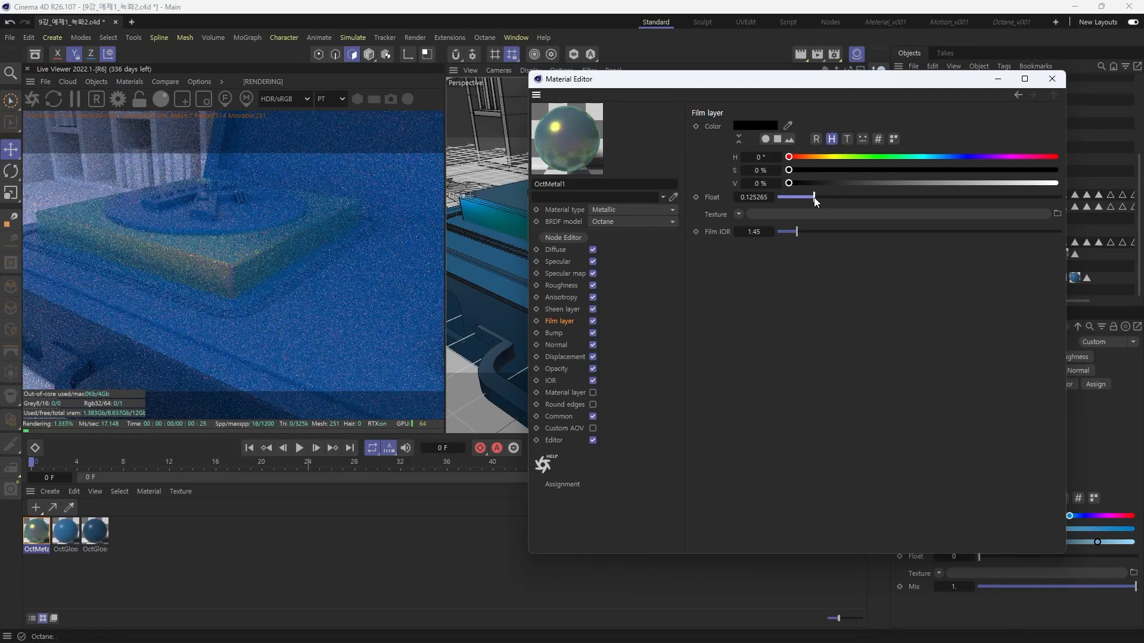
pyautogui.moveTo(813, 201); pyautogui.dragTo(809, 200)
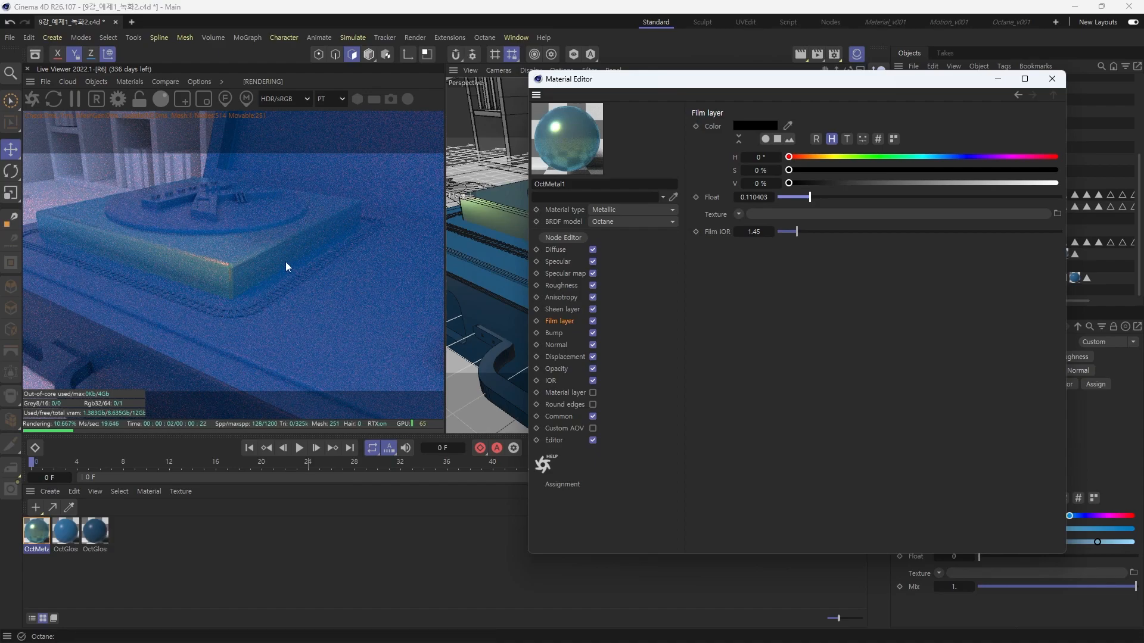
# Compare stronger film layer amounts on OctMetal1, set the float to about 0.21, and close the Material Editor
pyautogui.moveTo(284, 262); pyautogui.dragTo(361, 259)
pyautogui.moveTo(288, 224); pyautogui.dragTo(310, 292)
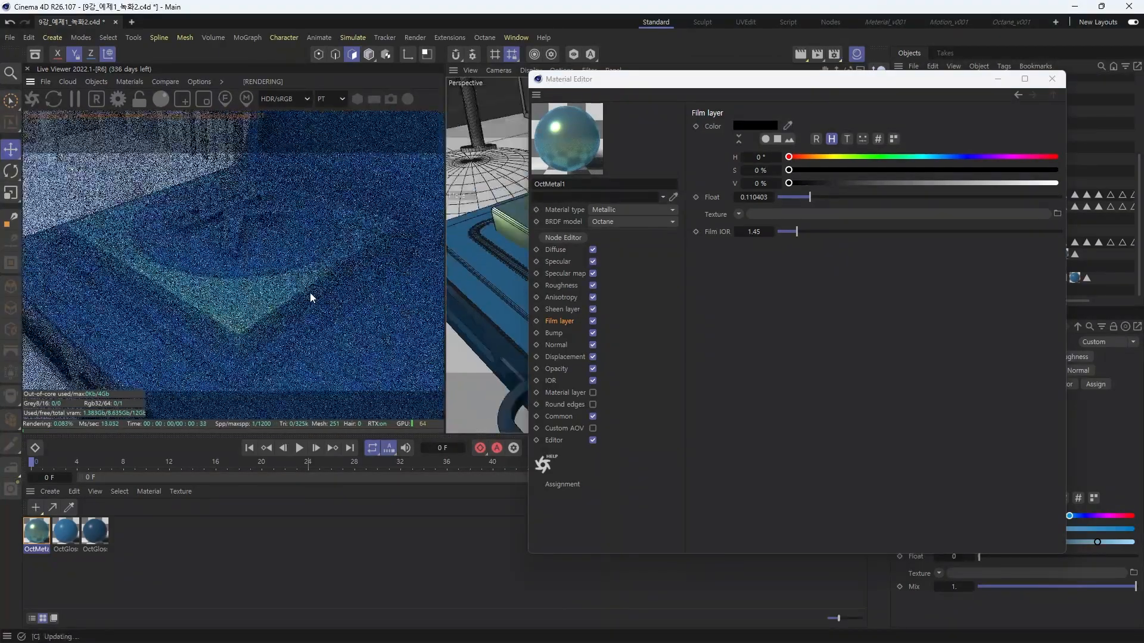
pyautogui.moveTo(809, 198); pyautogui.dragTo(835, 197)
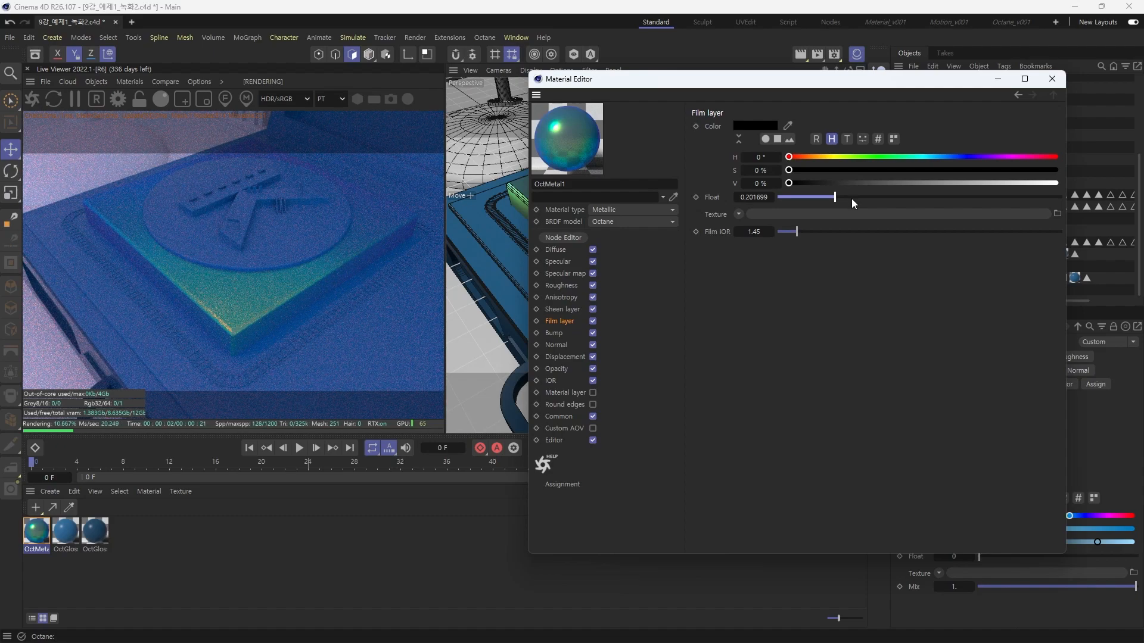
pyautogui.moveTo(855, 199); pyautogui.dragTo(1024, 200)
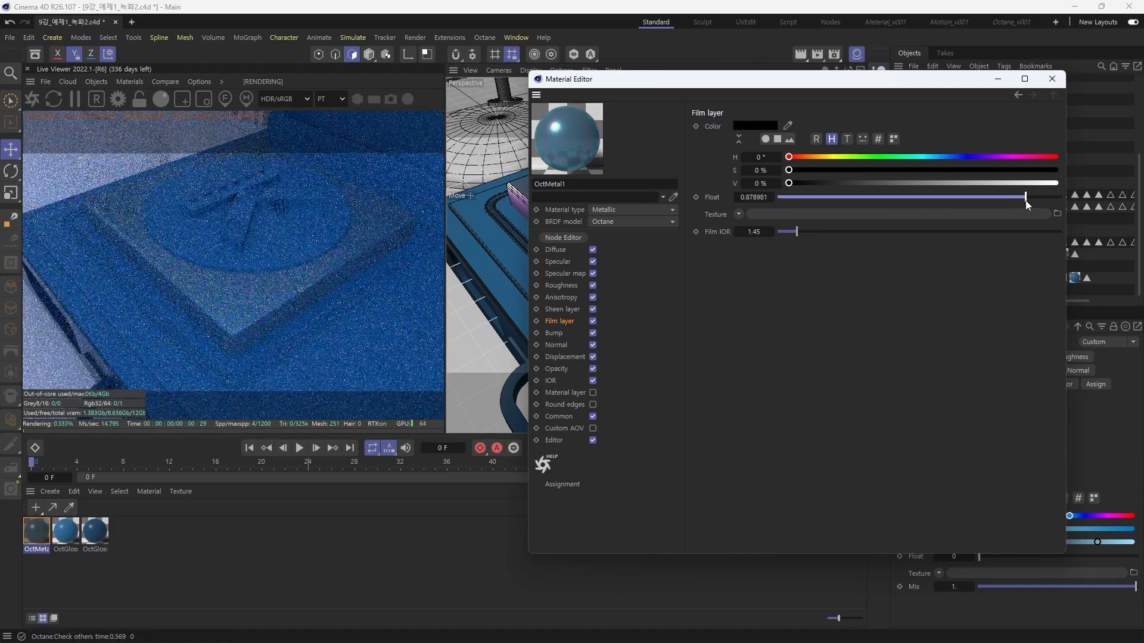
pyautogui.moveTo(832, 201); pyautogui.dragTo(845, 199)
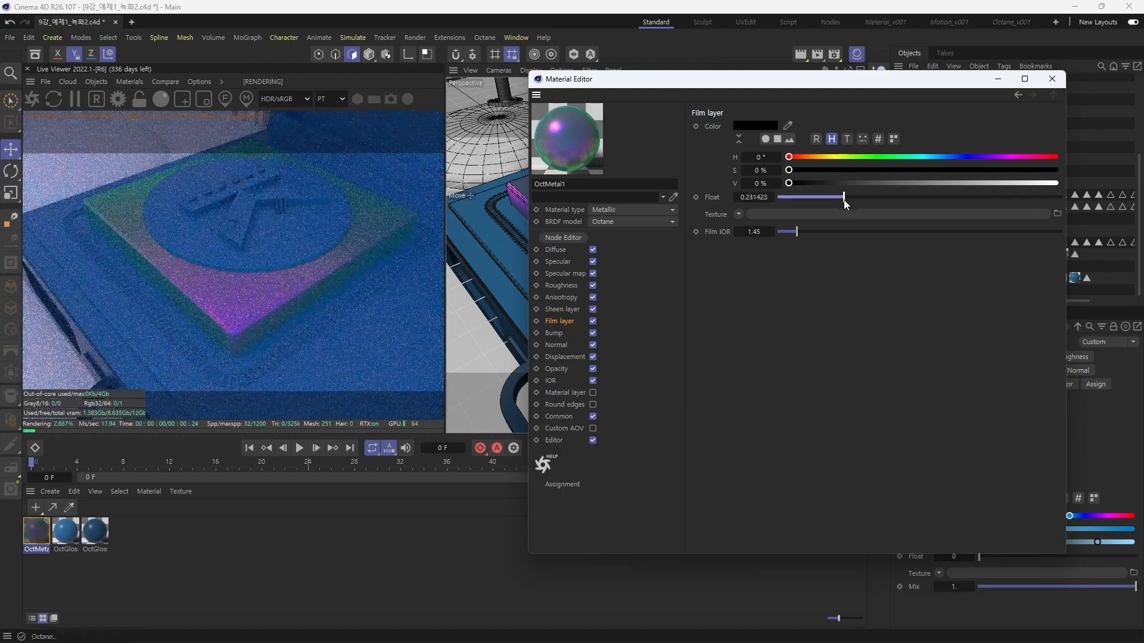
pyautogui.moveTo(844, 197); pyautogui.dragTo(839, 201)
pyautogui.moveTo(325, 270); pyautogui.dragTo(381, 237)
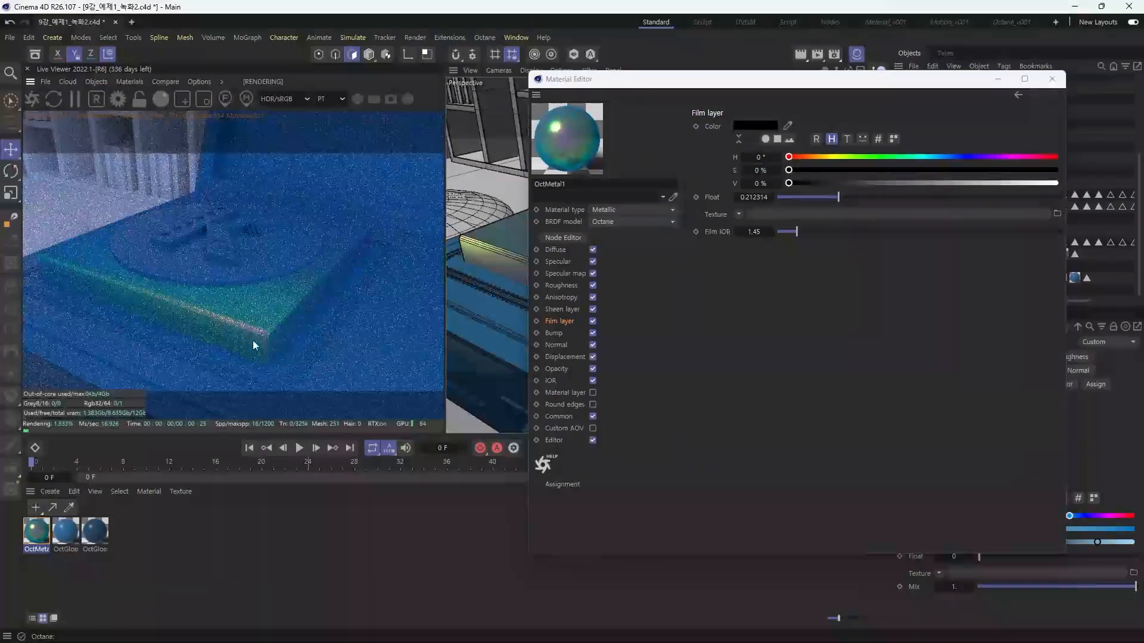
pyautogui.moveTo(253, 341); pyautogui.dragTo(590, 269)
pyautogui.click(1053, 79)
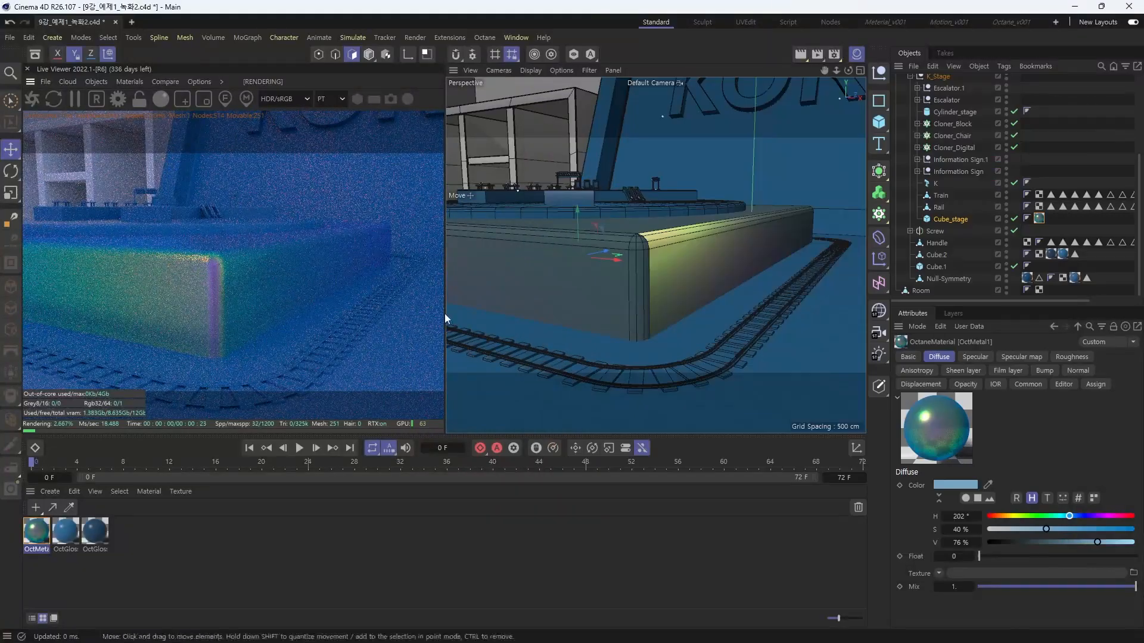
# Apply the OctMetal1 material to the round turntable platter, Cylinder_stage
pyautogui.moveTo(321, 309); pyautogui.dragTo(252, 256)
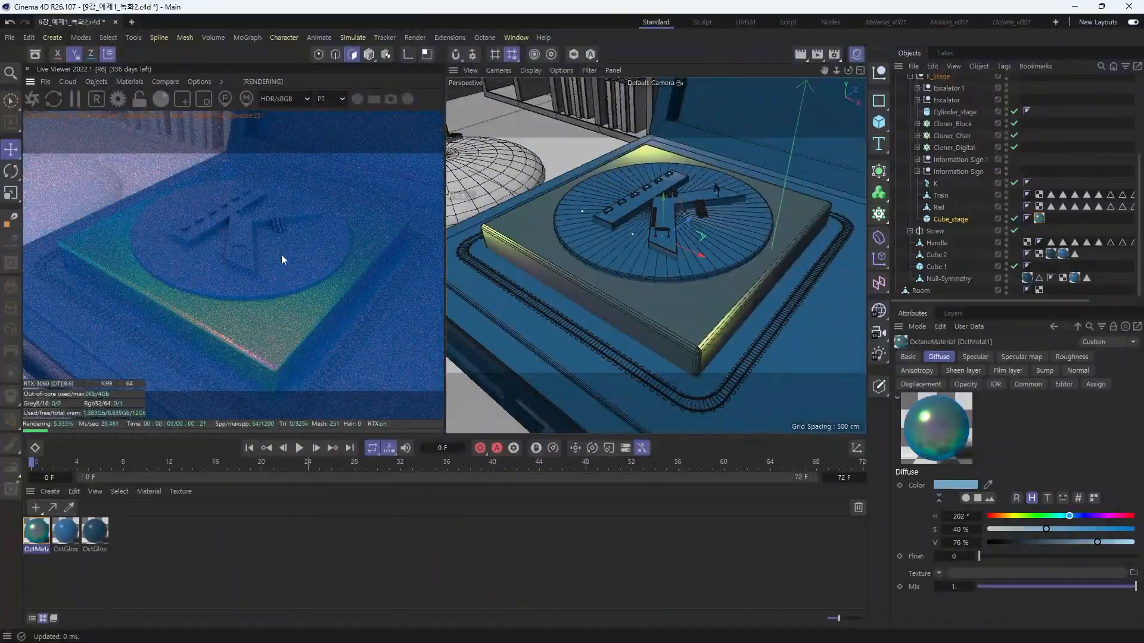
pyautogui.moveTo(37, 530); pyautogui.dragTo(278, 263)
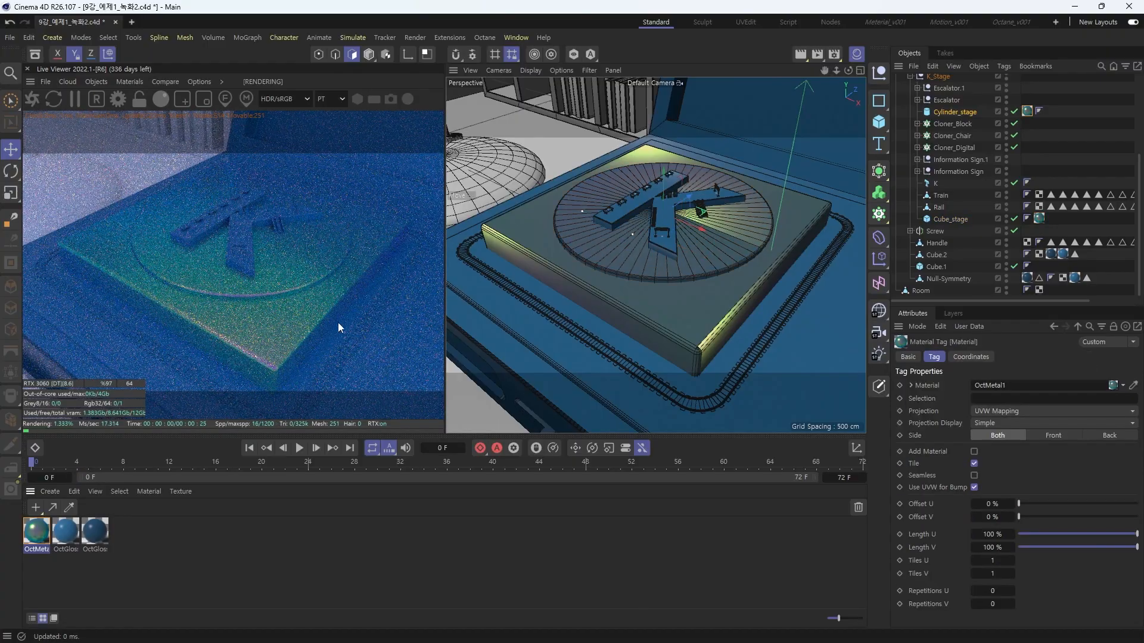
pyautogui.scroll(8, 239, 240)
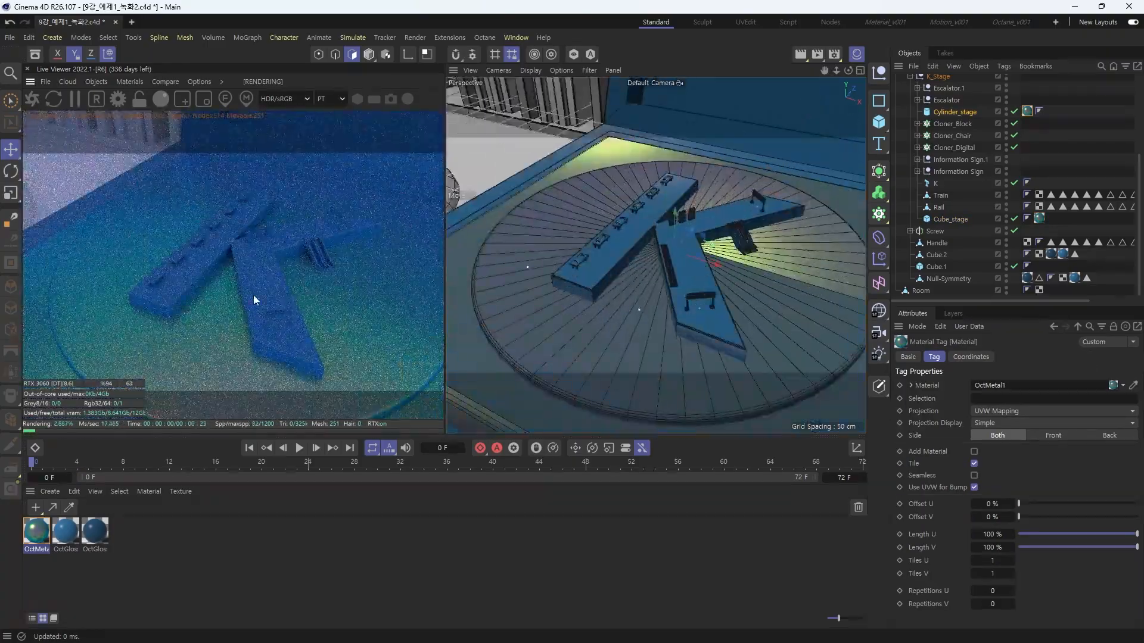
# Duplicate the dark blue OctGlossy1.1 material and open the copy in the Material Editor
pyautogui.click(96, 535)
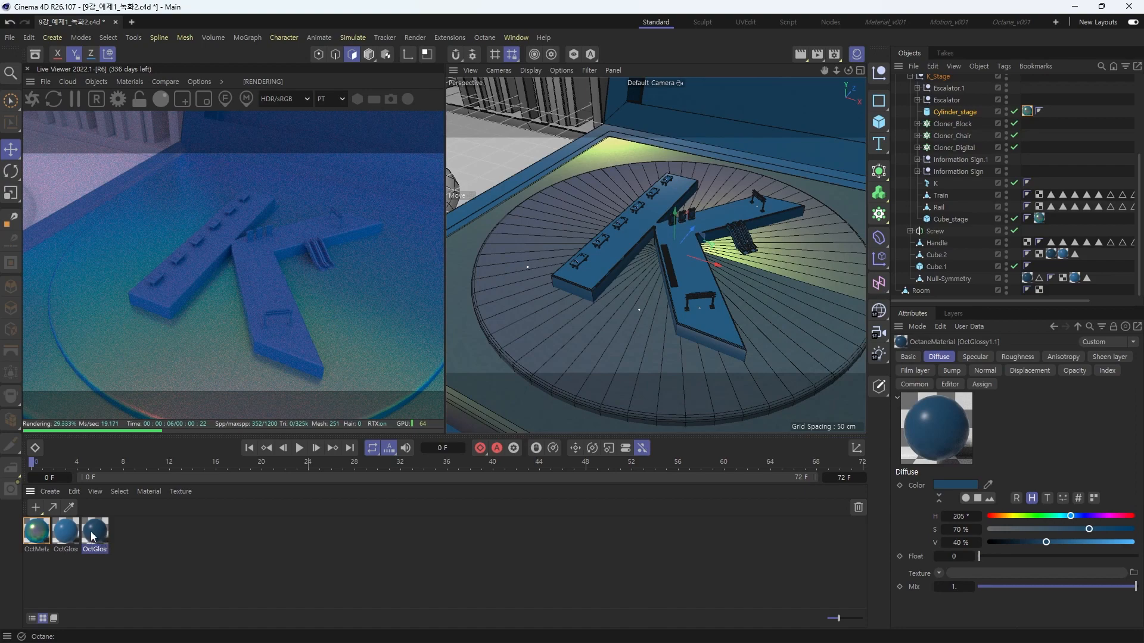
pyautogui.keyDown('ctrl'); pyautogui.moveTo(91, 532); pyautogui.dragTo(126, 533); pyautogui.keyUp('ctrl')
pyautogui.doubleClick(125, 530)
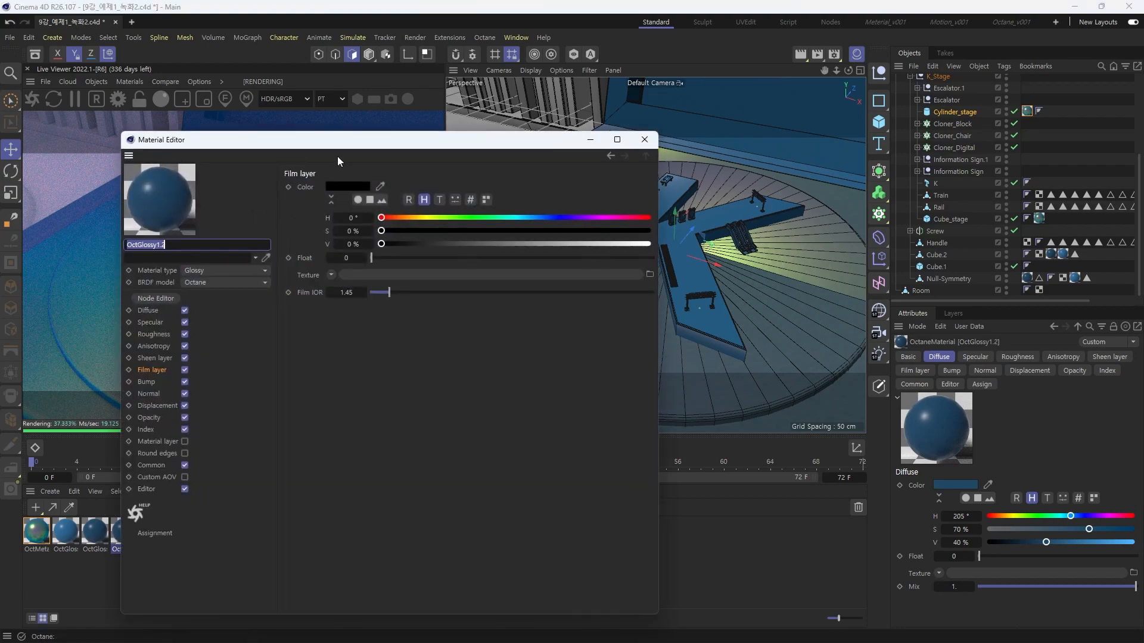
pyautogui.moveTo(337, 141); pyautogui.dragTo(539, 126)
# Make the copied glossy material's diffuse color light gray with saturation 0% and value 80%
pyautogui.click(358, 296)
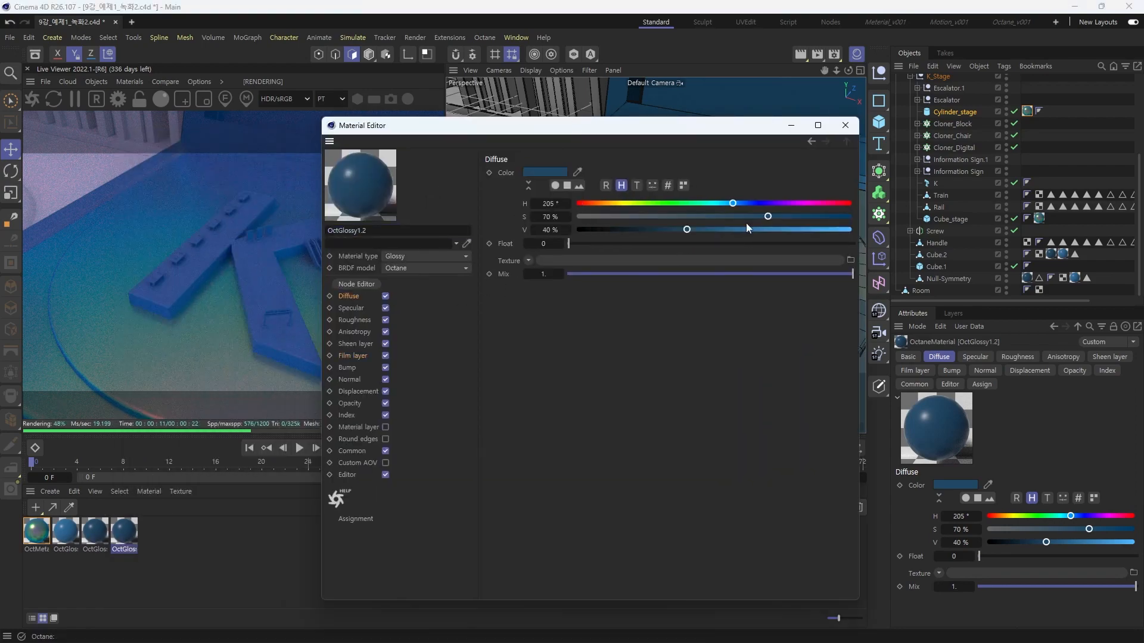
pyautogui.moveTo(757, 215); pyautogui.dragTo(247, 280)
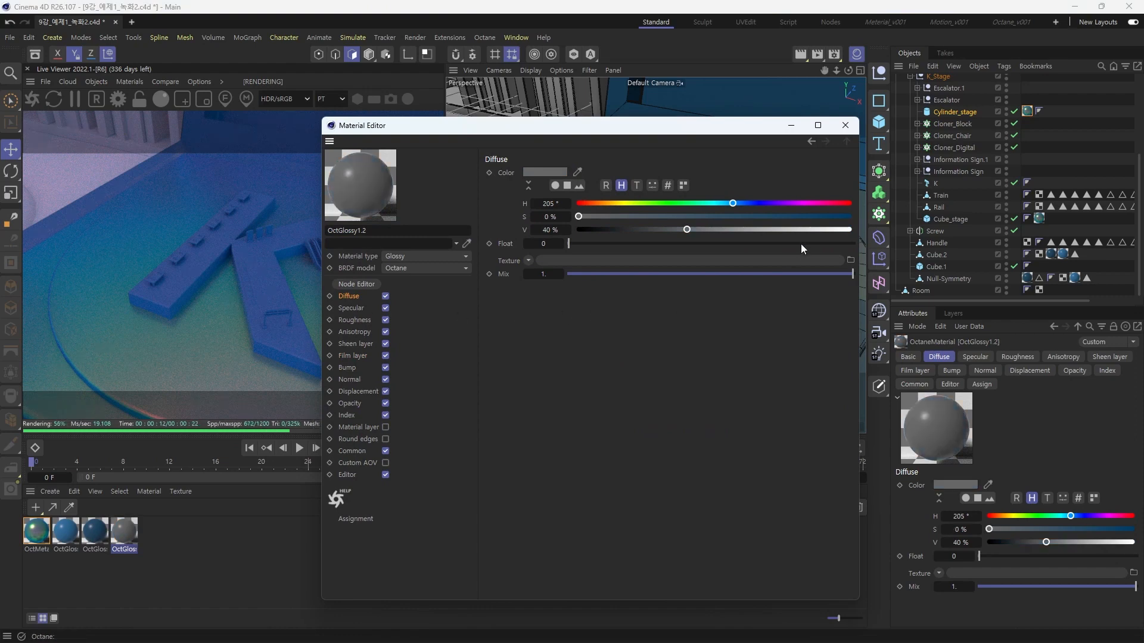
pyautogui.moveTo(811, 230); pyautogui.dragTo(801, 230)
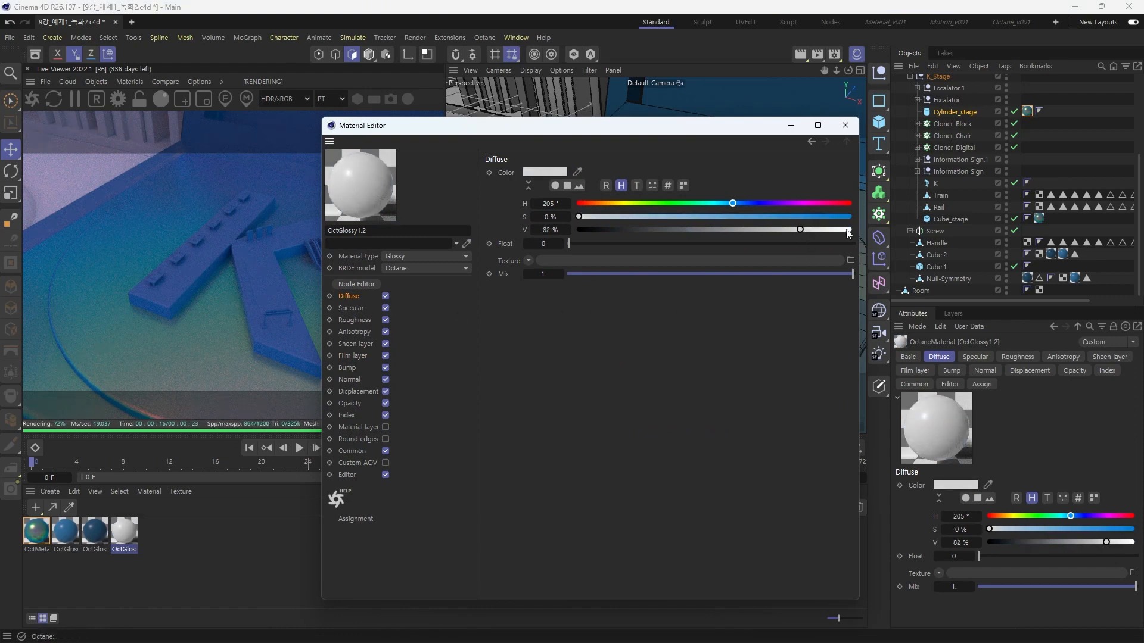
pyautogui.doubleClick(534, 230)
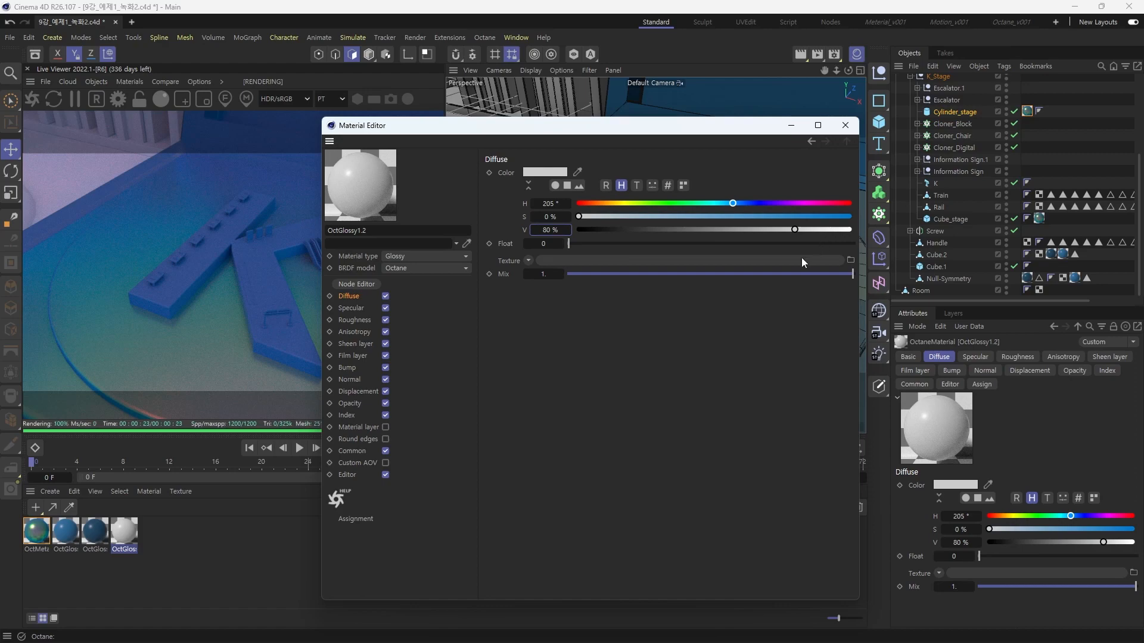
# Close the Material Editor and apply the light gray OctGlossy1.2 material to the K-shaped platform on the turntable
pyautogui.click(845, 125)
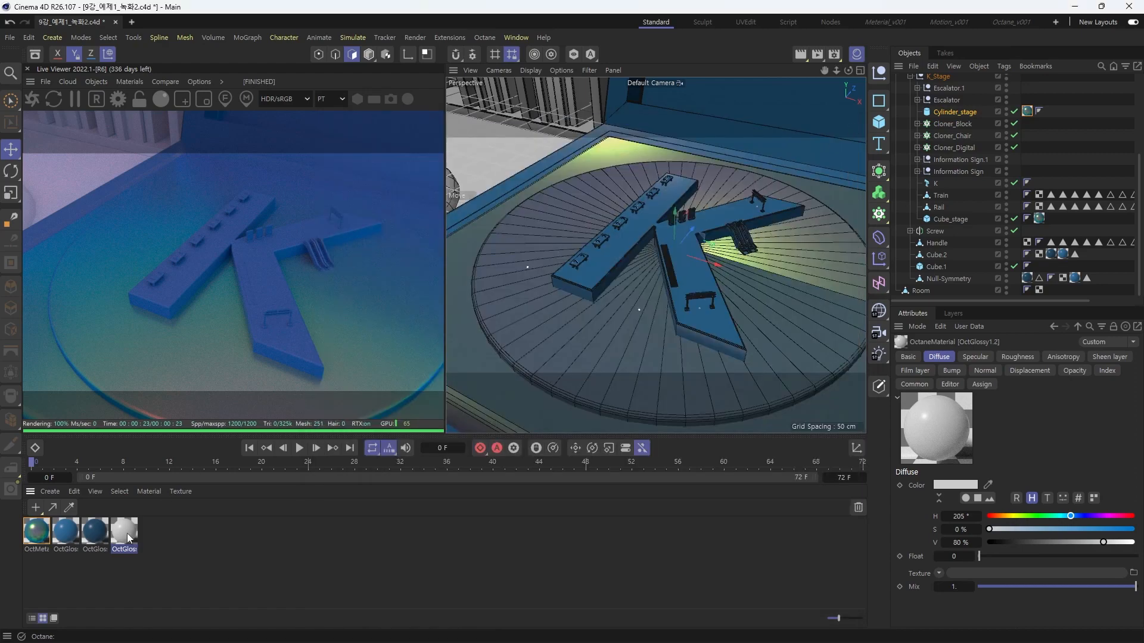
pyautogui.moveTo(276, 256); pyautogui.dragTo(273, 276)
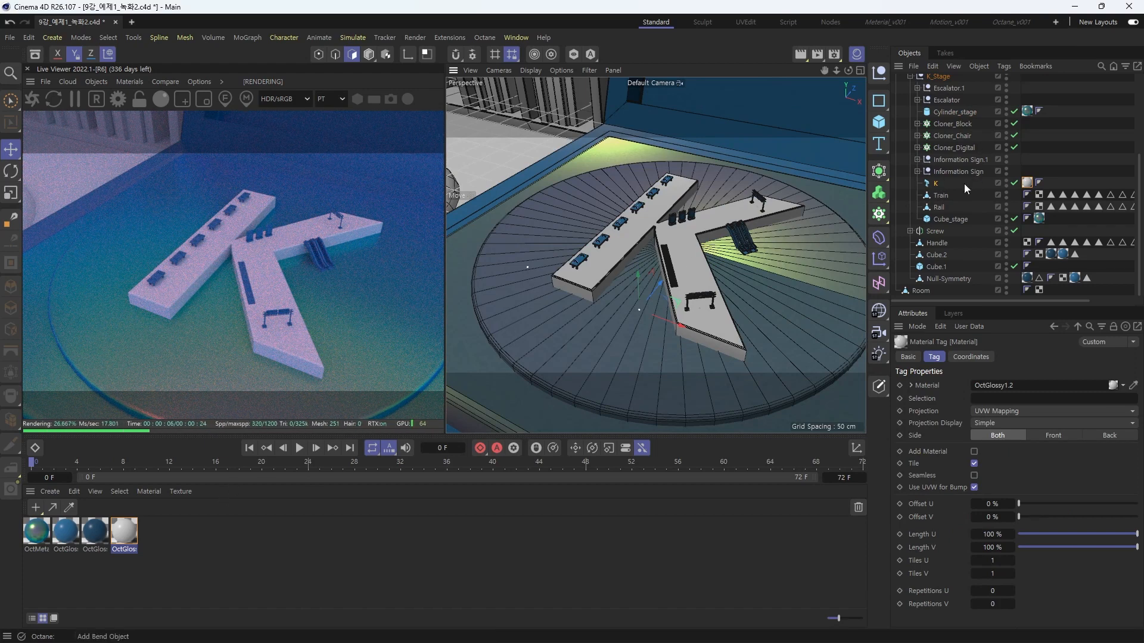
# Apply the light gray OctGlossy1.2 material to the KORAIL text object on the case lid, undoing any assignment to the lid itself
pyautogui.scroll(-10, 621, 256)
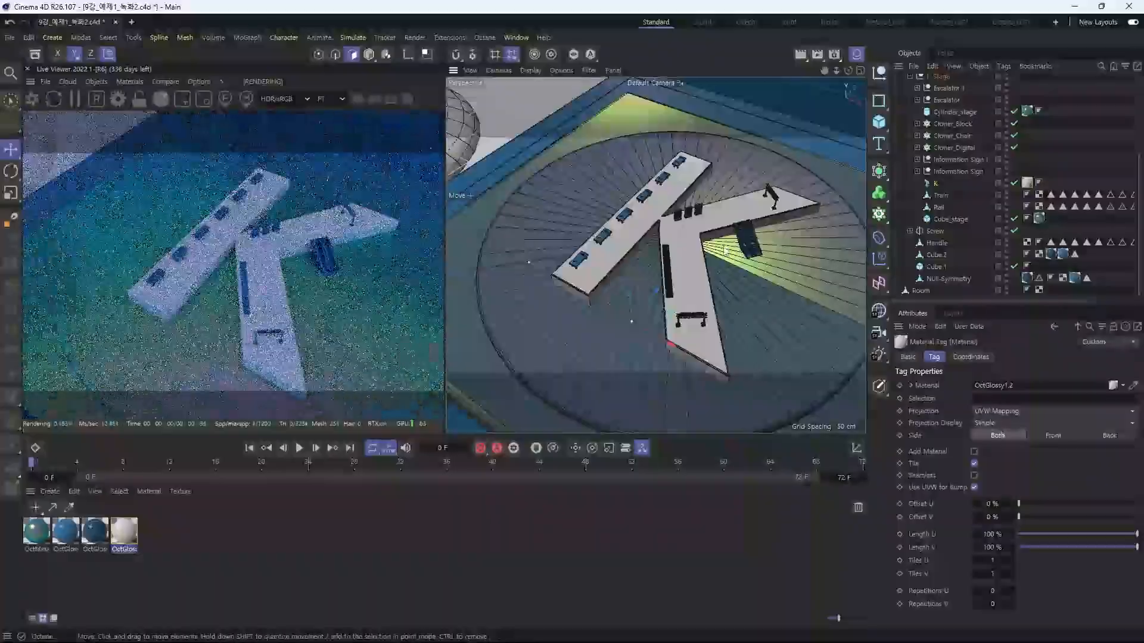
pyautogui.scroll(10, 659, 299)
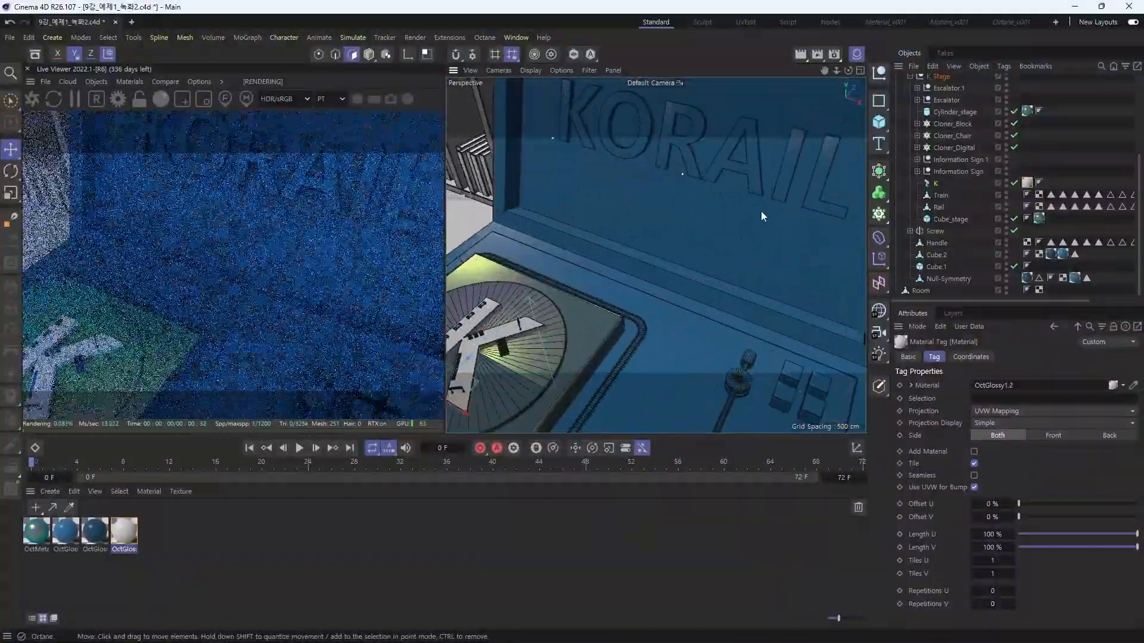
pyautogui.keyDown('alt'); pyautogui.moveTo(760, 211); pyautogui.dragTo(685, 240); pyautogui.keyUp('alt')
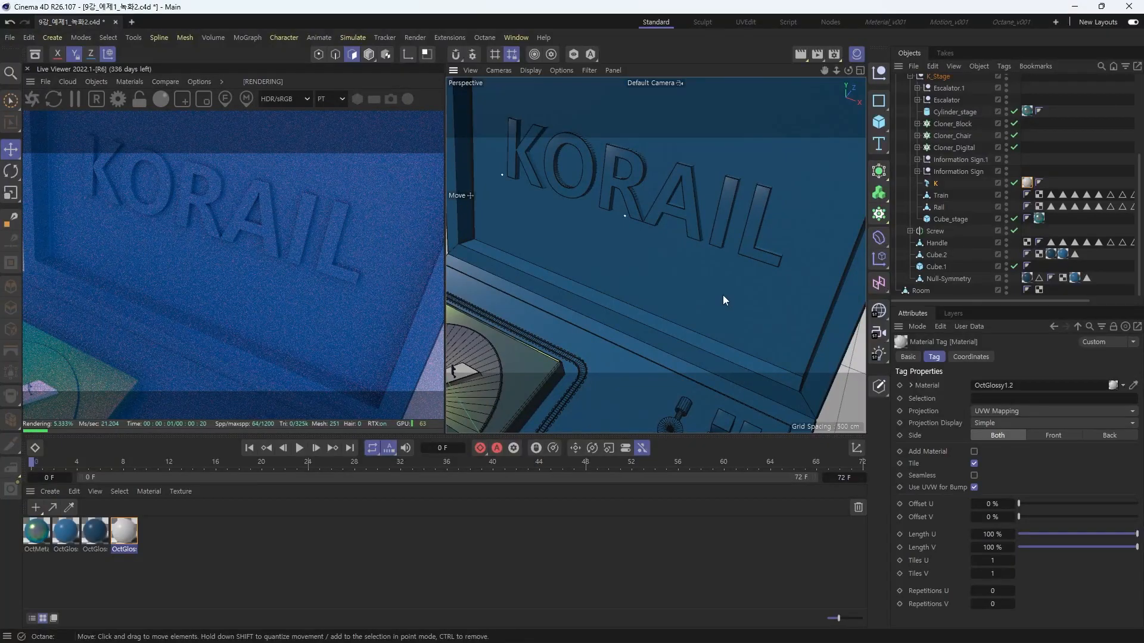
pyautogui.keyDown('alt'); pyautogui.moveTo(723, 298); pyautogui.dragTo(635, 214); pyautogui.keyUp('alt')
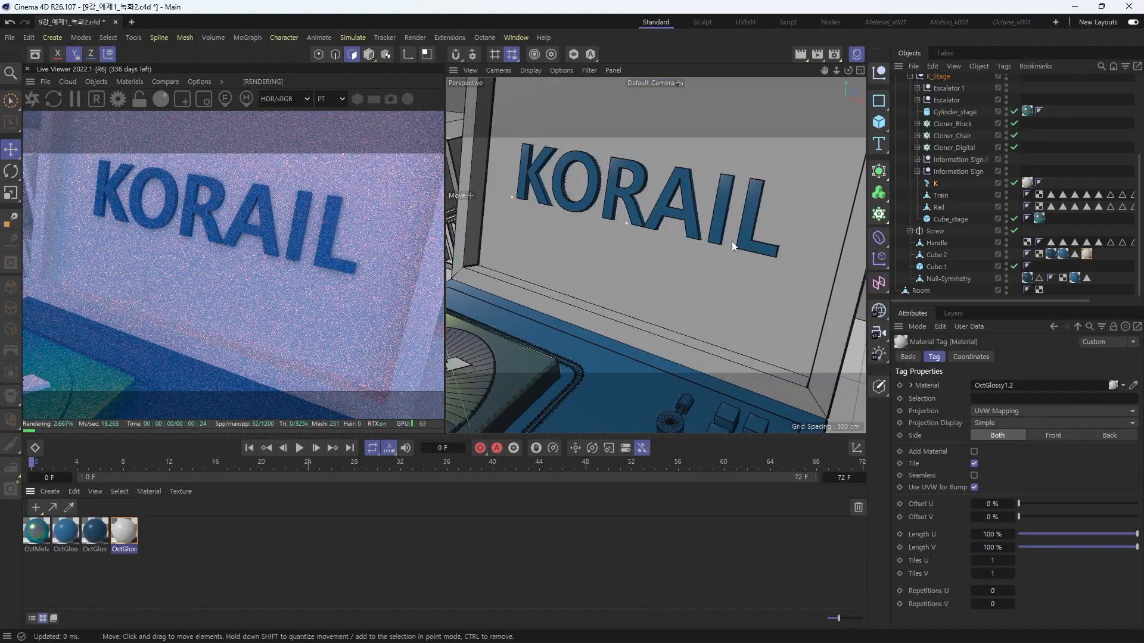
pyautogui.hotkey('ctrl', 'z')
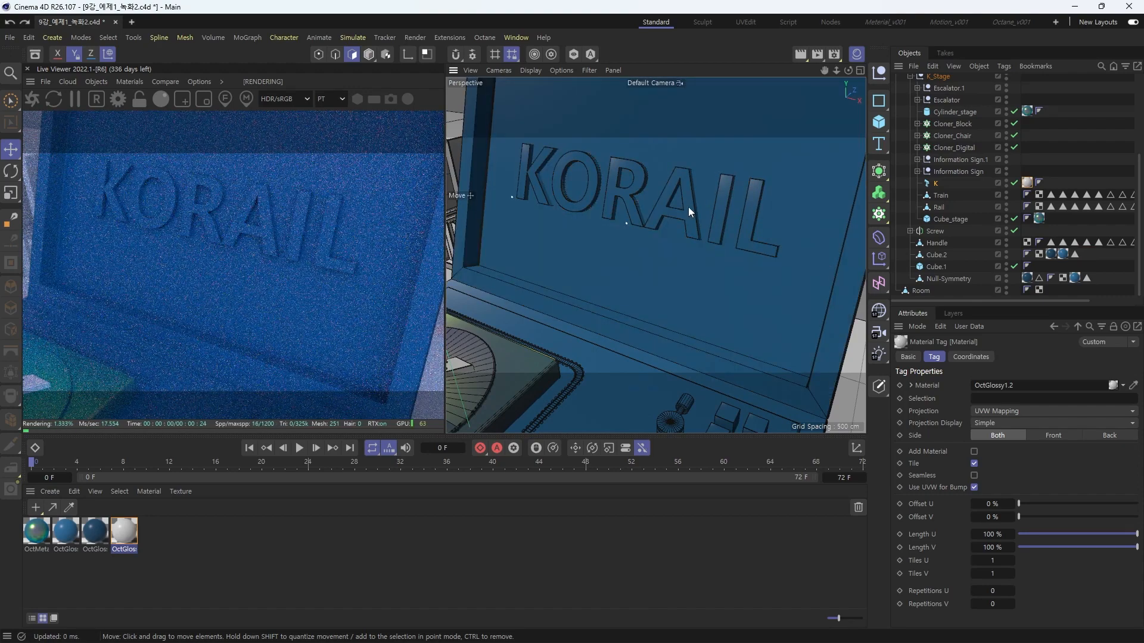
pyautogui.press('Return')
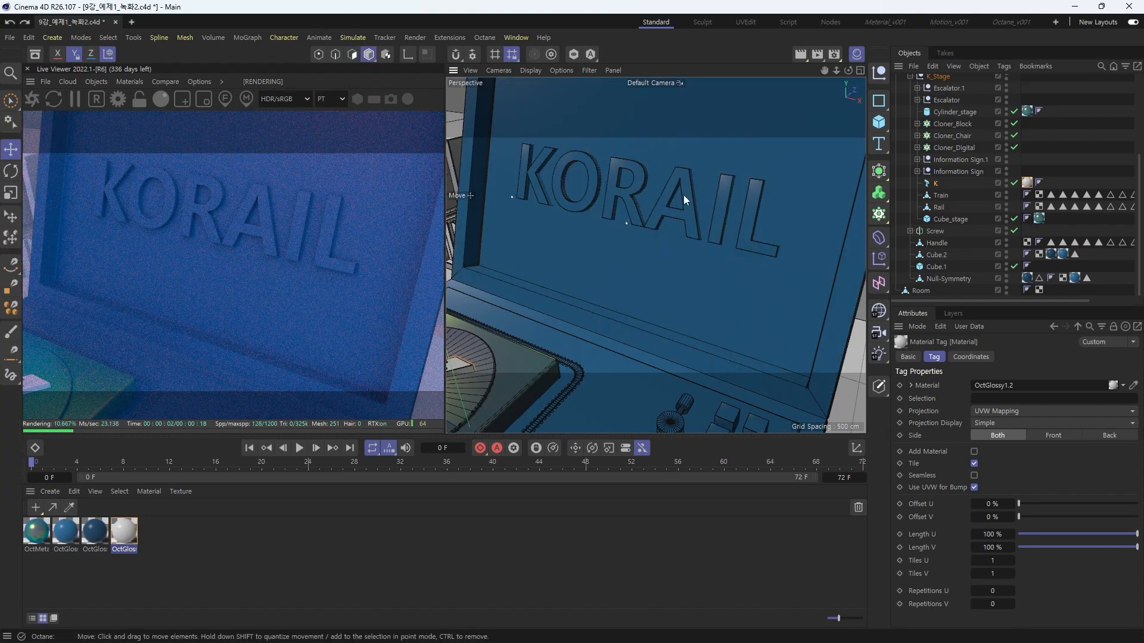
pyautogui.click(688, 212)
pyautogui.scroll(4, 995, 190)
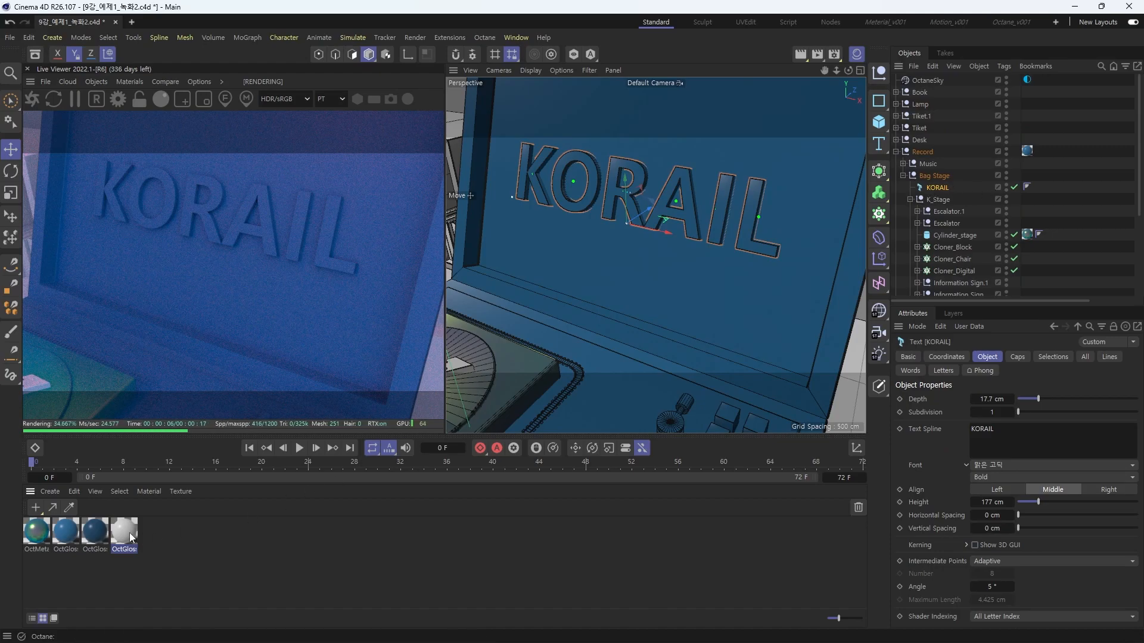
pyautogui.moveTo(124, 532); pyautogui.dragTo(939, 189)
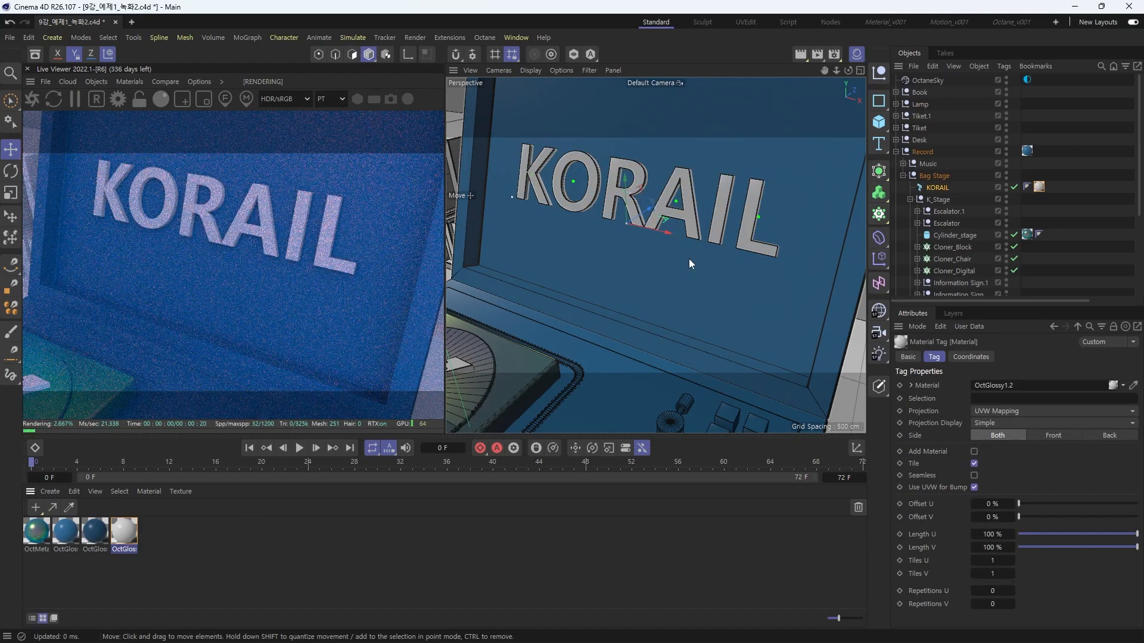
# Apply the iridescent OctMetal1 material to the long thin cylinder rod of the tonearm
pyautogui.keyDown('alt'); pyautogui.moveTo(689, 259); pyautogui.dragTo(616, 299); pyautogui.keyUp('alt')
pyautogui.scroll(6, 616, 299)
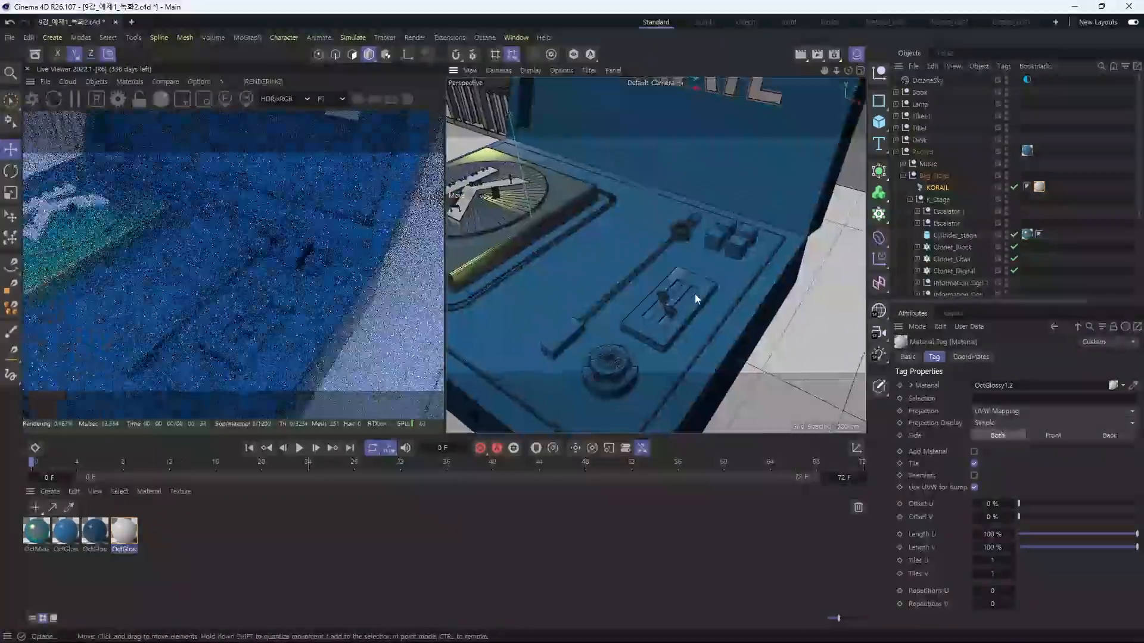
pyautogui.scroll(3, 627, 291)
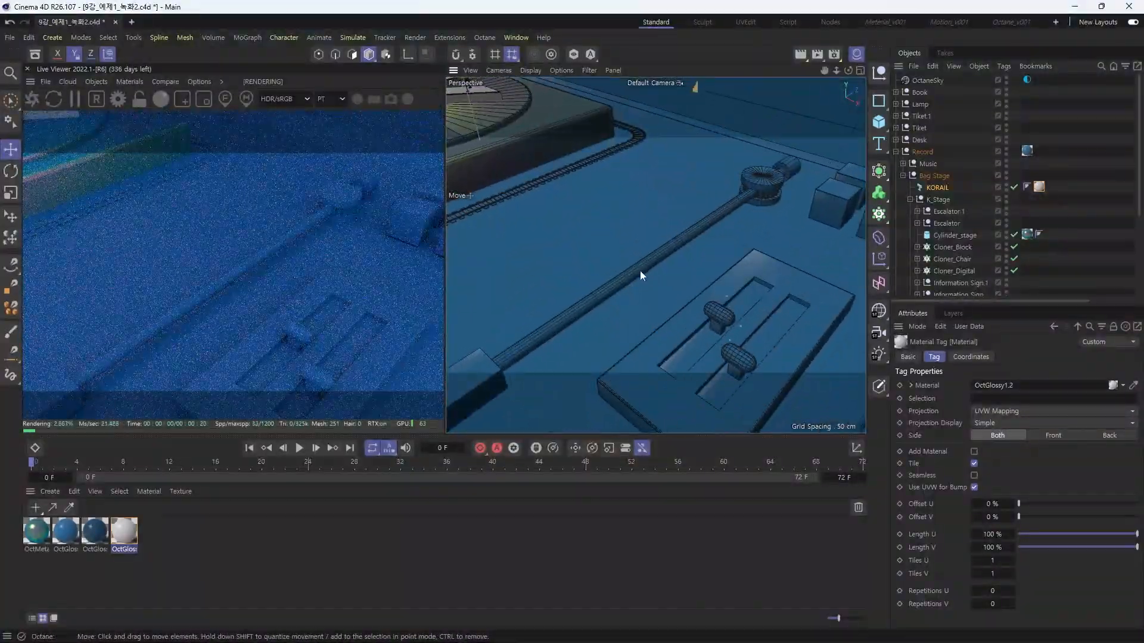
pyautogui.click(638, 270)
pyautogui.keyDown('alt'); pyautogui.moveTo(638, 271); pyautogui.dragTo(681, 328); pyautogui.keyUp('alt')
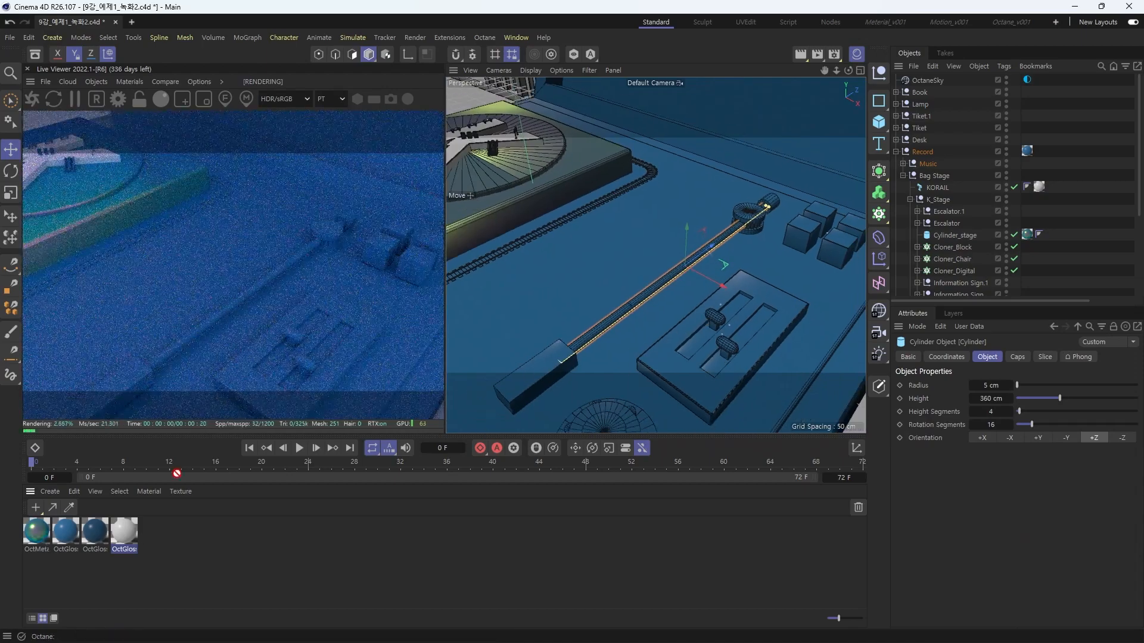
pyautogui.moveTo(36, 530); pyautogui.dragTo(607, 323)
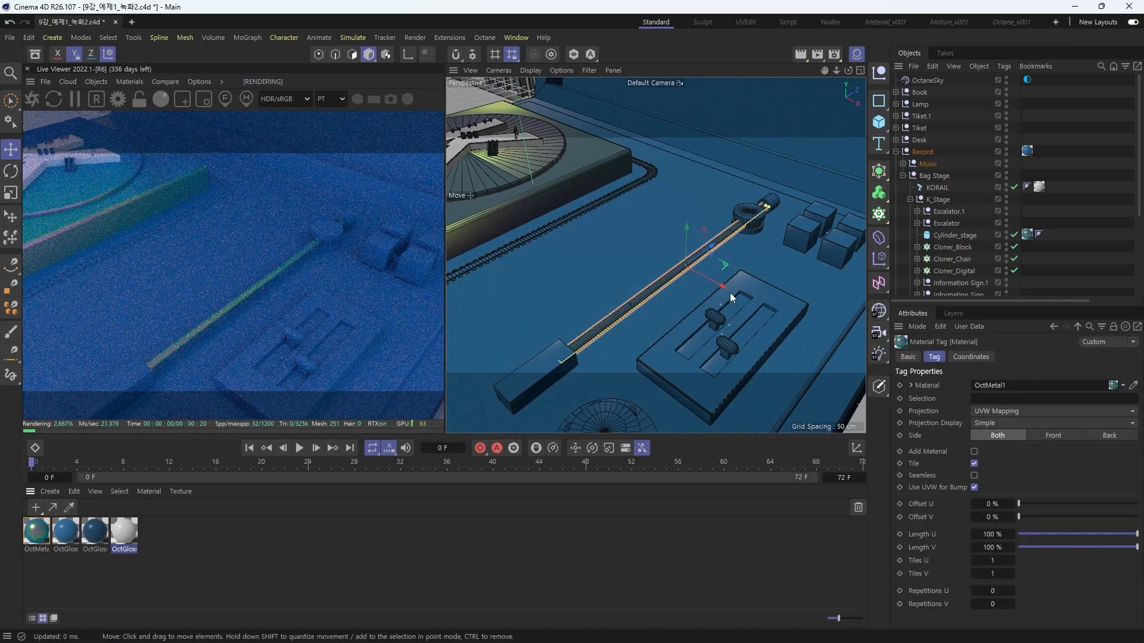
# Find the slotted slider panel's Boole object inside Music > Sound CNT2 and apply the OctMetal1 material to it
pyautogui.keyDown('alt'); pyautogui.moveTo(730, 292); pyautogui.dragTo(655, 327); pyautogui.keyUp('alt')
pyautogui.click(659, 302)
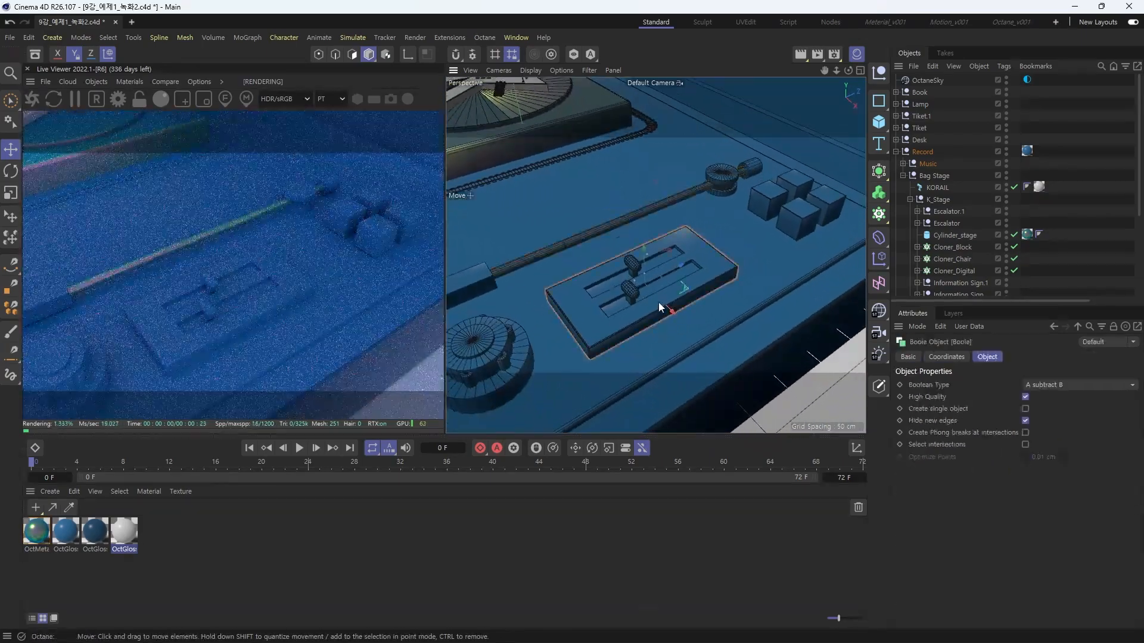
pyautogui.keyDown('alt'); pyautogui.moveTo(659, 302); pyautogui.dragTo(681, 316, button='middle'); pyautogui.keyUp('alt')
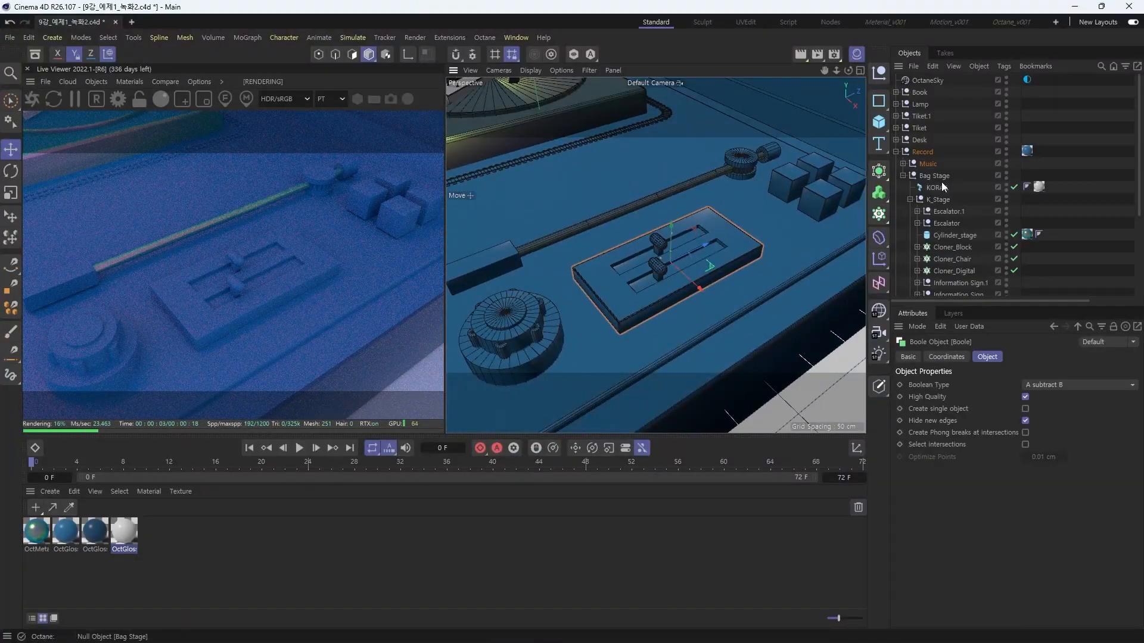
pyautogui.scroll(-5, 941, 181)
pyautogui.scroll(7, 962, 214)
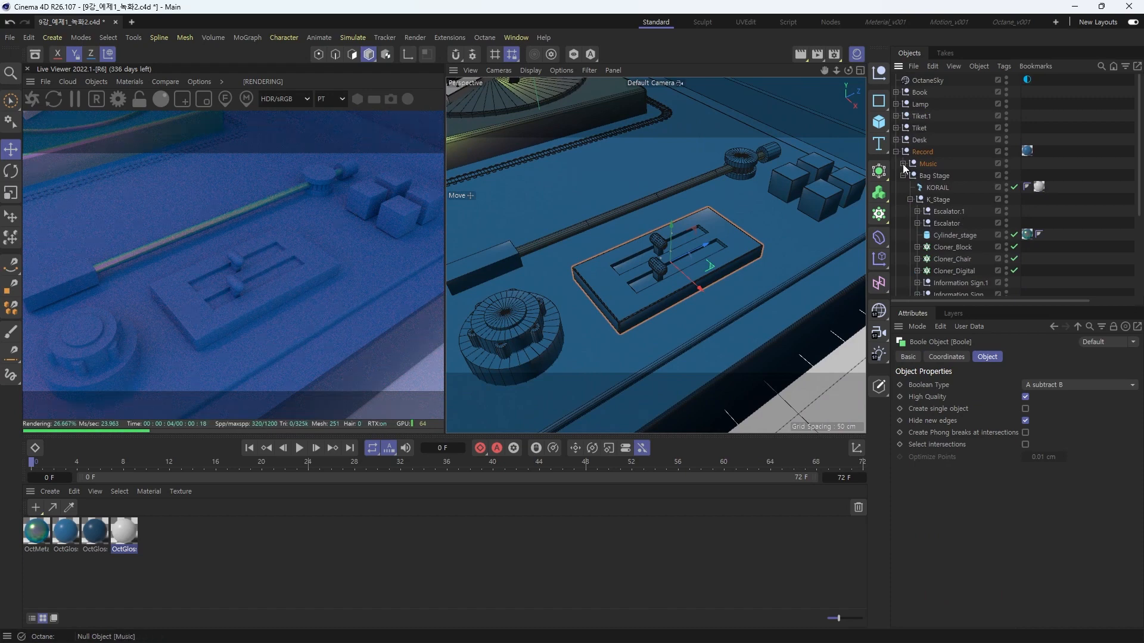
pyautogui.click(941, 188)
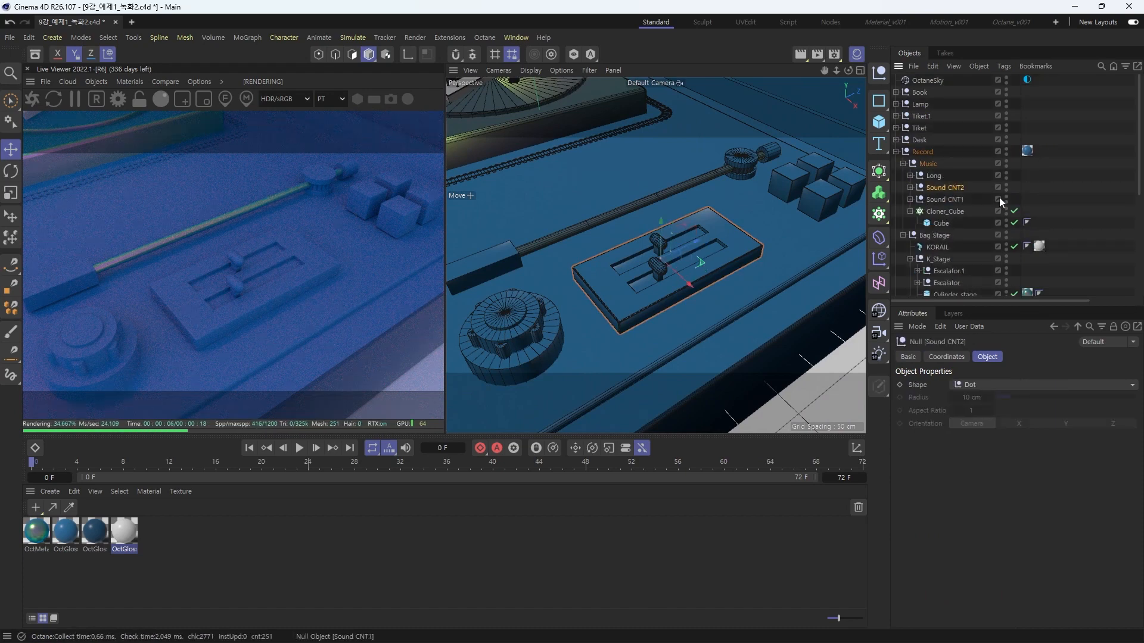
pyautogui.click(910, 187)
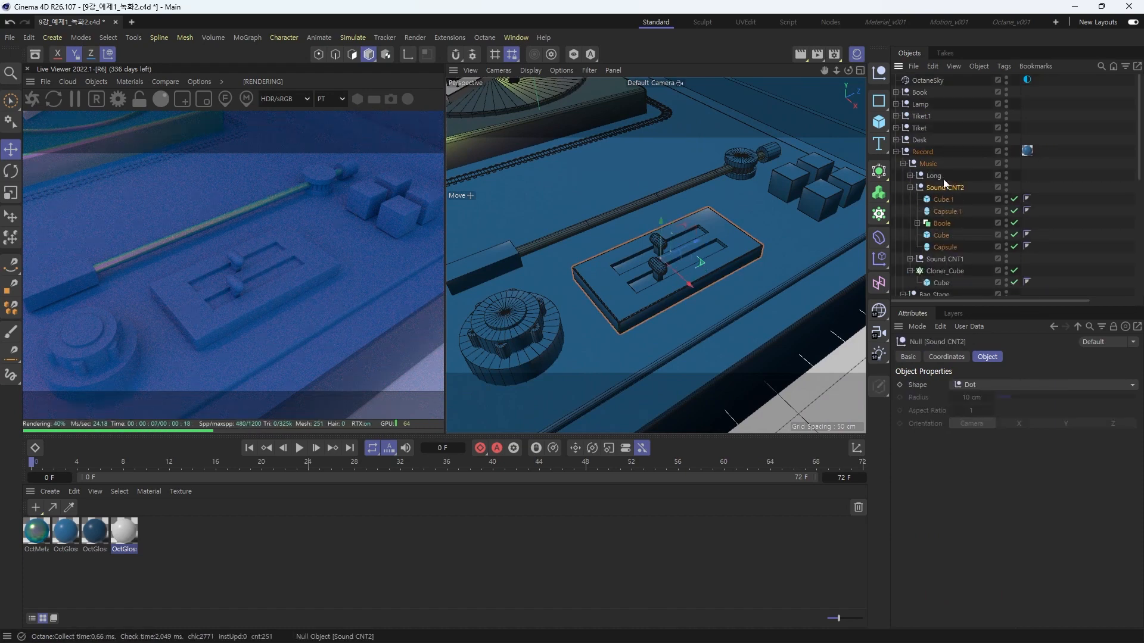
pyautogui.click(957, 224)
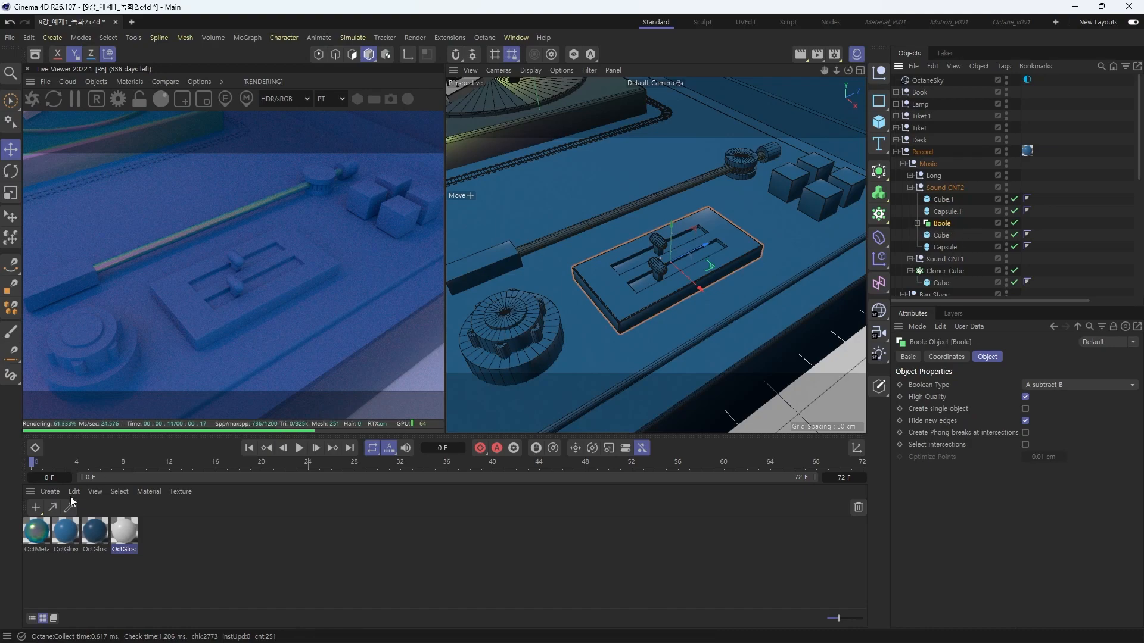
pyautogui.moveTo(139, 490); pyautogui.dragTo(946, 226)
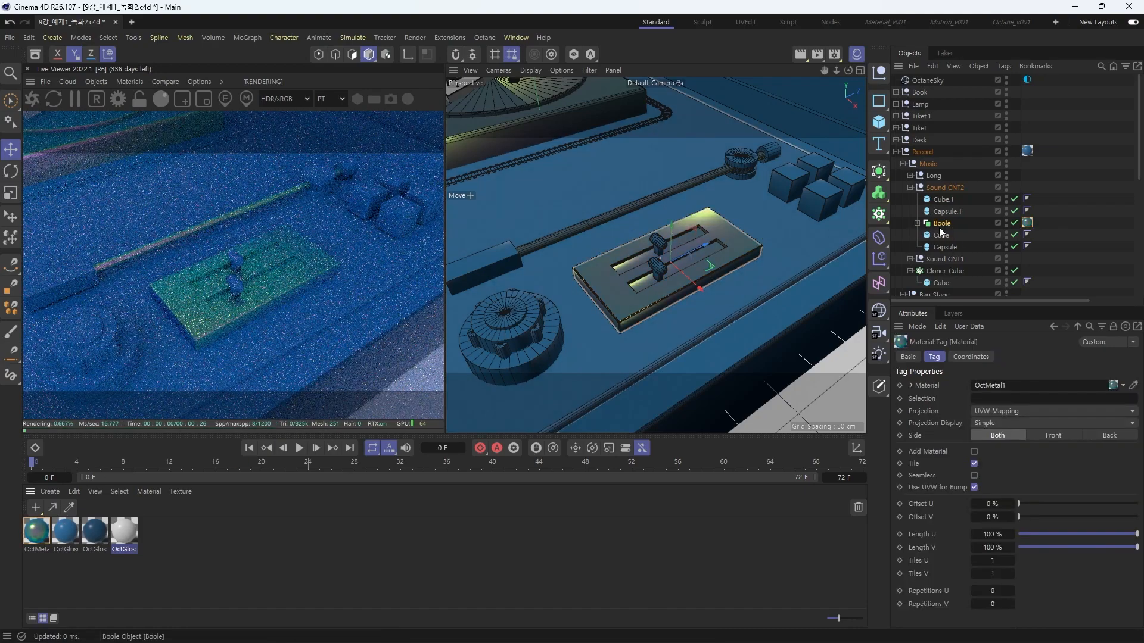
# Undo the Boole's material assignment and try OctMetal1 on only the outer cube of the slider panel
pyautogui.scroll(5, 685, 272)
pyautogui.scroll(-6, 679, 280)
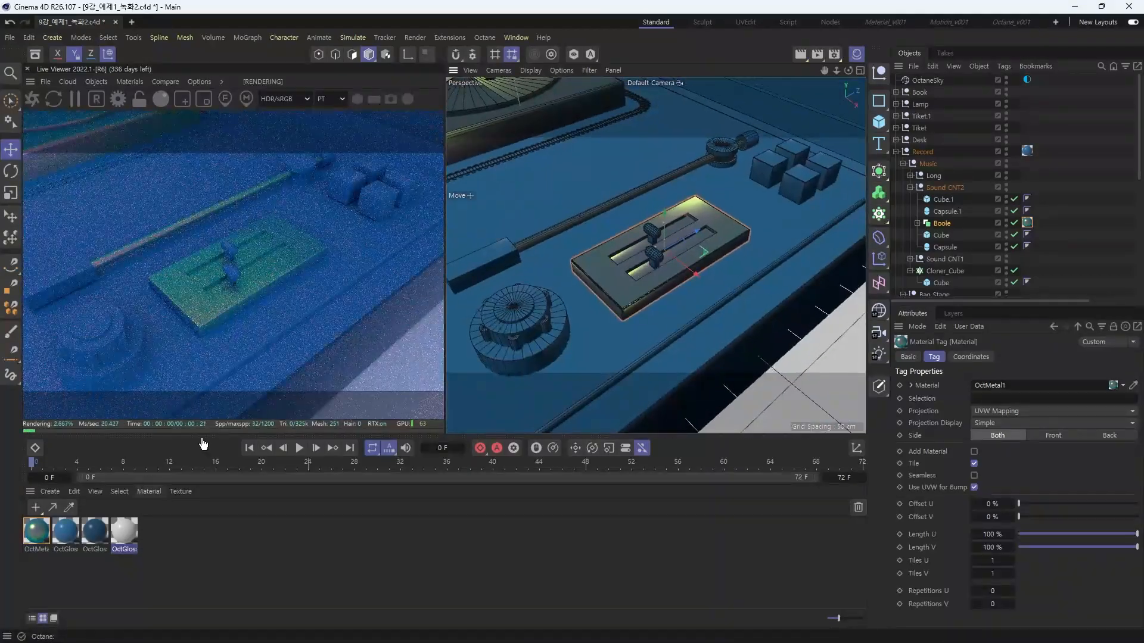
pyautogui.hotkey('ctrl', 'z')
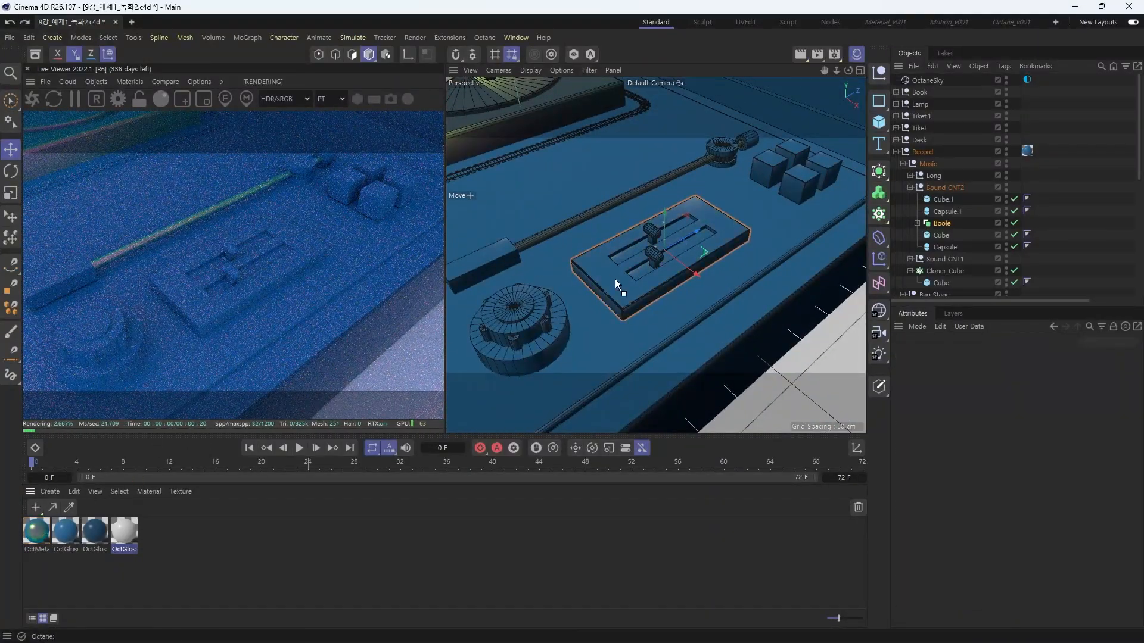
pyautogui.hotkey('ctrl', 'y')
pyautogui.scroll(5, 691, 245)
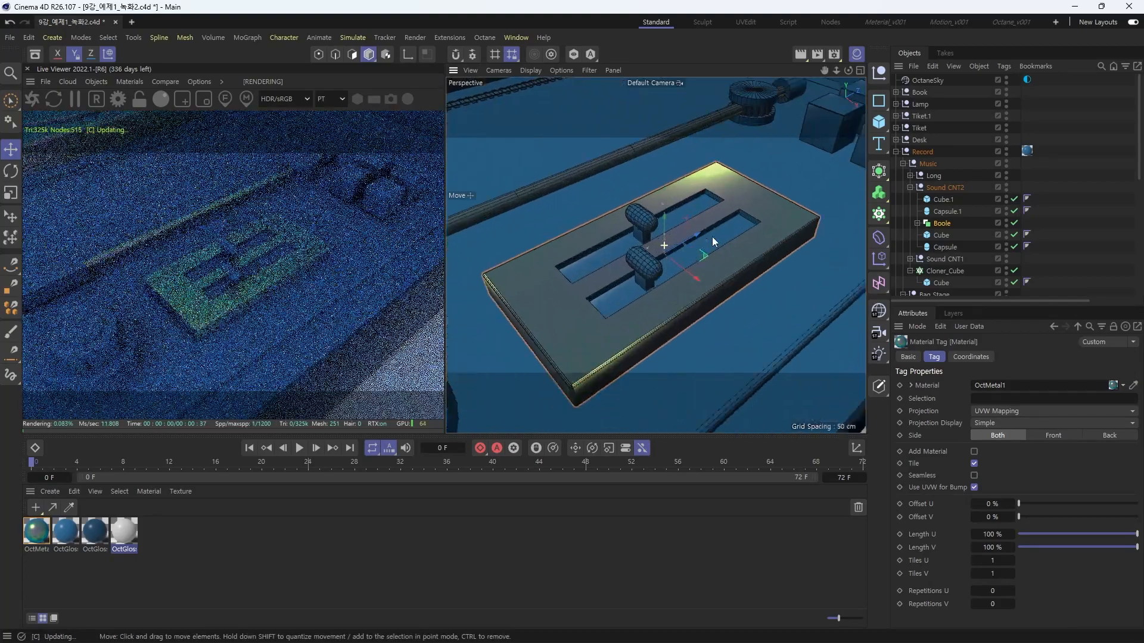
pyautogui.scroll(3, 727, 236)
pyautogui.scroll(-3, 745, 231)
pyautogui.scroll(-4, 950, 237)
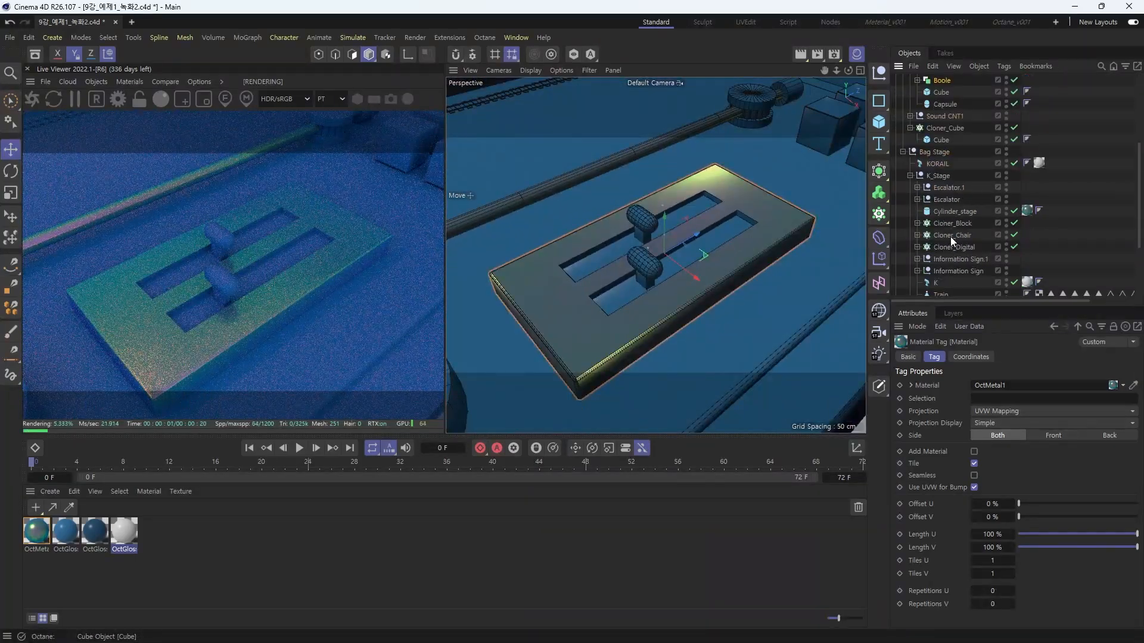
# Remove the OctMetal1 tag from the cube inside the Boole and assign OctMetal1 to the whole Boole object
pyautogui.scroll(2, 949, 237)
pyautogui.scroll(2, 947, 166)
pyautogui.click(917, 223)
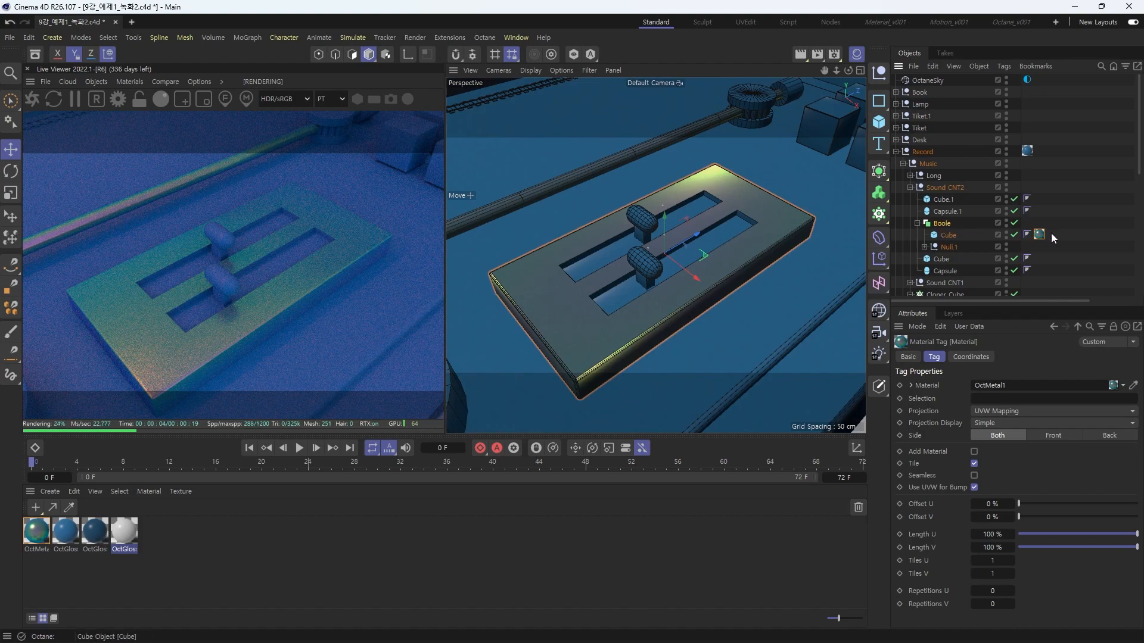
pyautogui.click(917, 223)
pyautogui.press('Delete')
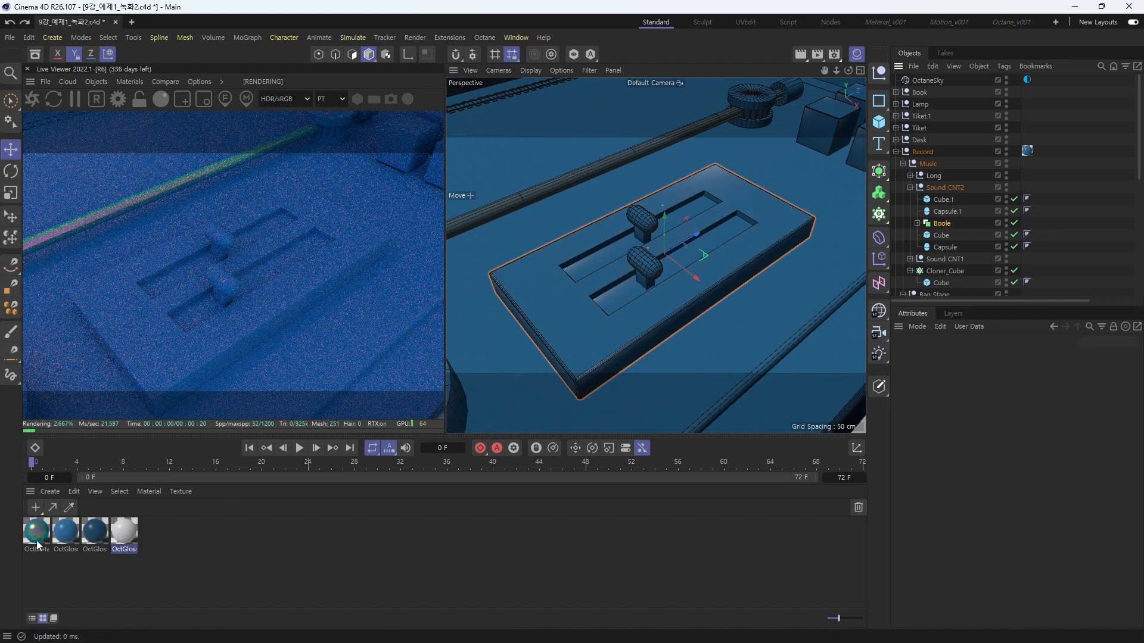
pyautogui.moveTo(37, 530); pyautogui.dragTo(941, 223)
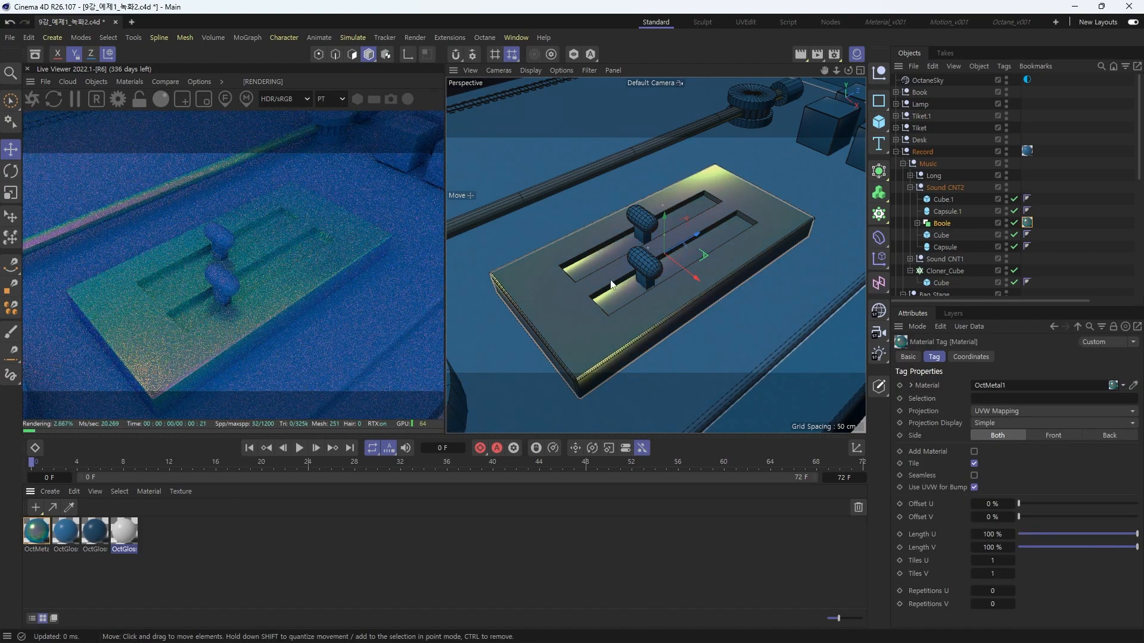
# Apply OctMetal1 to the Sound CNT1 group that forms the round dial, and collapse the group
pyautogui.scroll(-6, 791, 230)
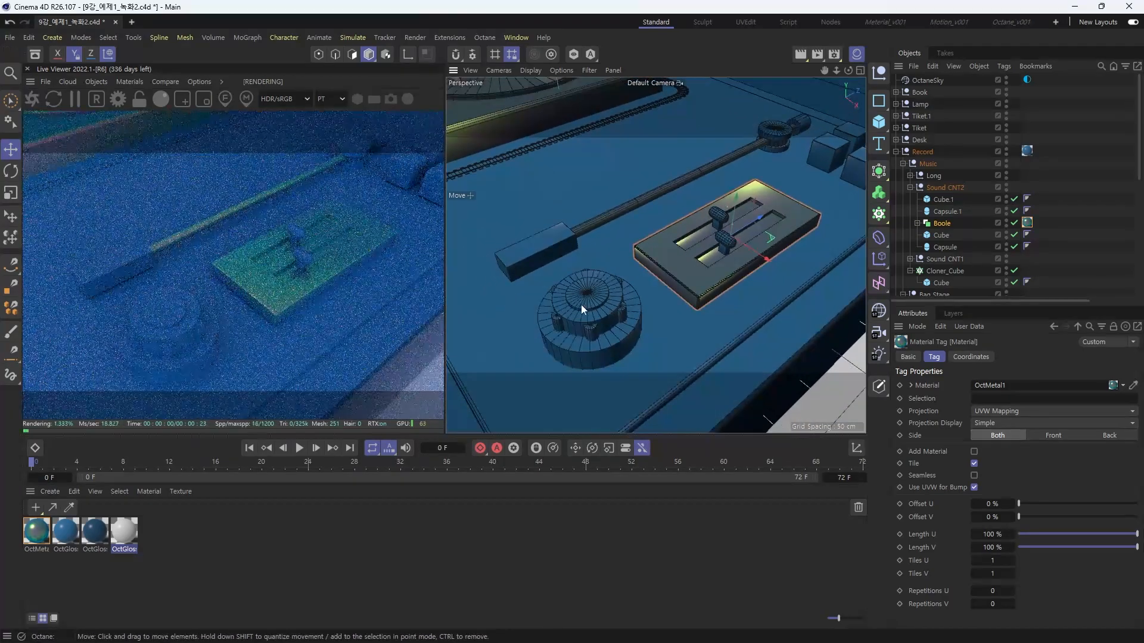
pyautogui.click(581, 306)
pyautogui.moveTo(653, 311)
pyautogui.keyDown('alt'); pyautogui.mouseDown(button='right')
pyautogui.moveTo(671, 291)
pyautogui.moveTo(638, 305)
pyautogui.mouseUp(button='right'); pyautogui.keyUp('alt')
pyautogui.keyDown('alt'); pyautogui.moveTo(638, 305); pyautogui.dragTo(678, 270, button='middle'); pyautogui.keyUp('alt')
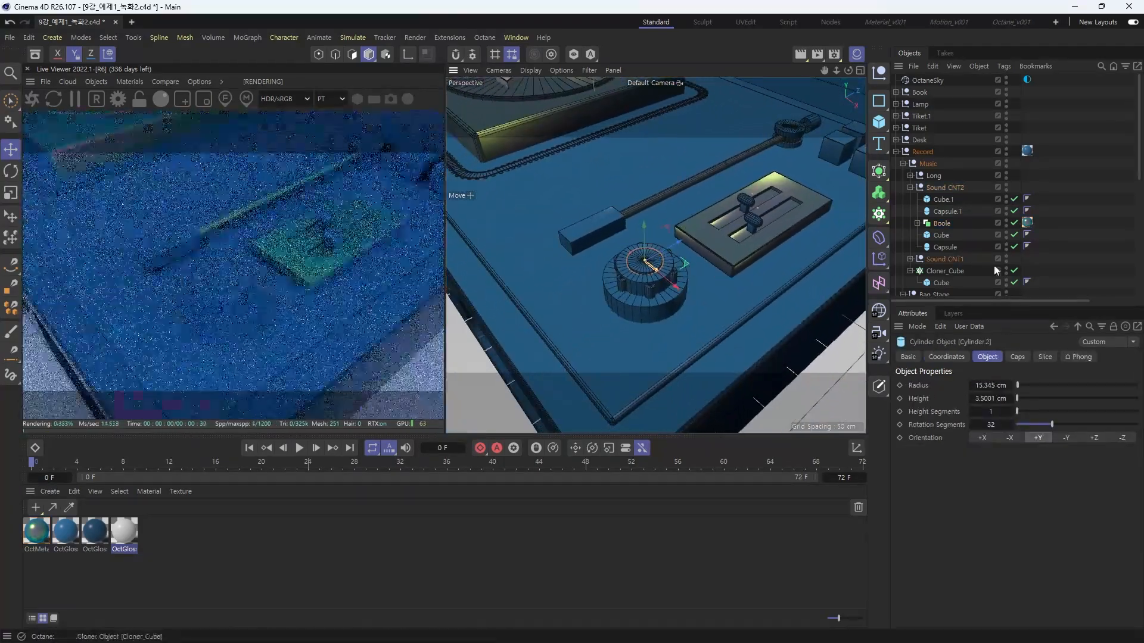
pyautogui.scroll(-4, 960, 256)
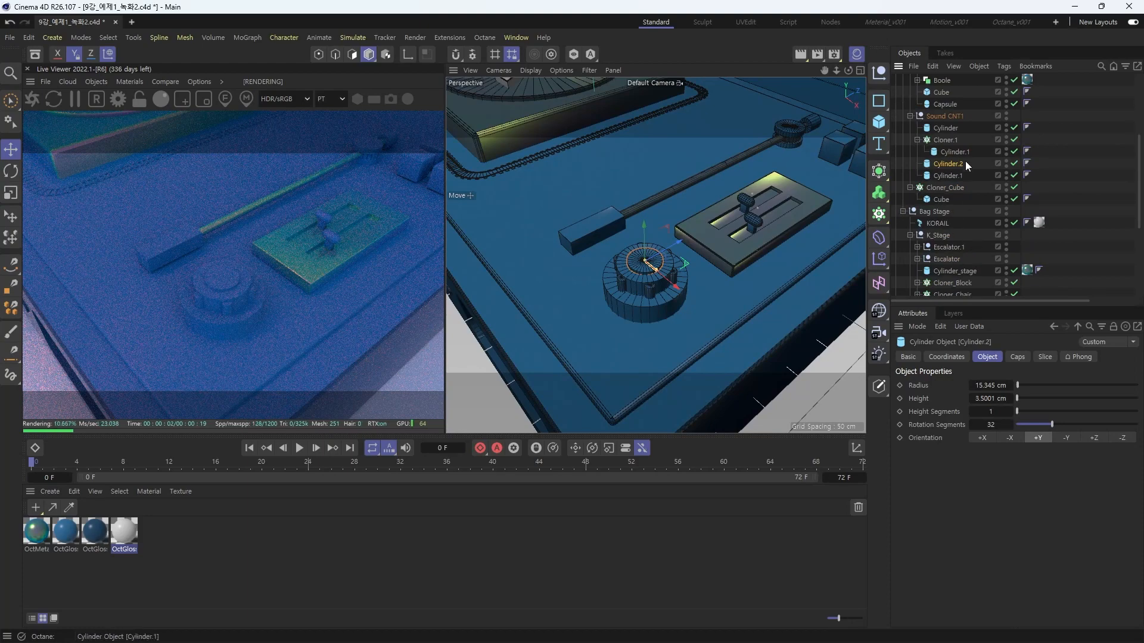
pyautogui.click(952, 117)
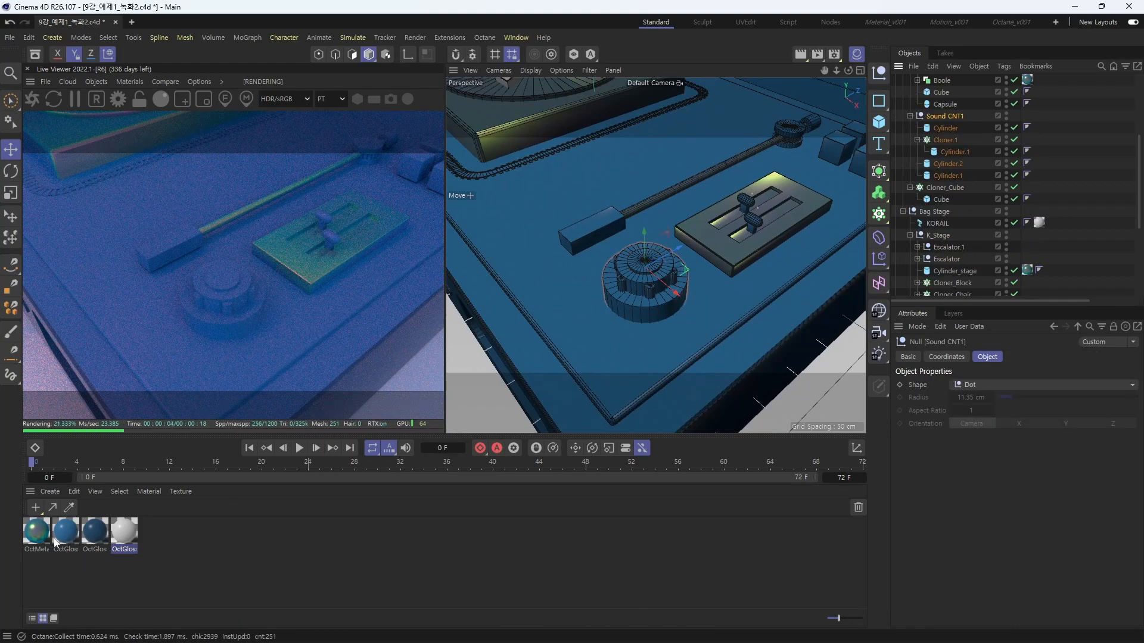
pyautogui.moveTo(54, 542); pyautogui.dragTo(947, 117)
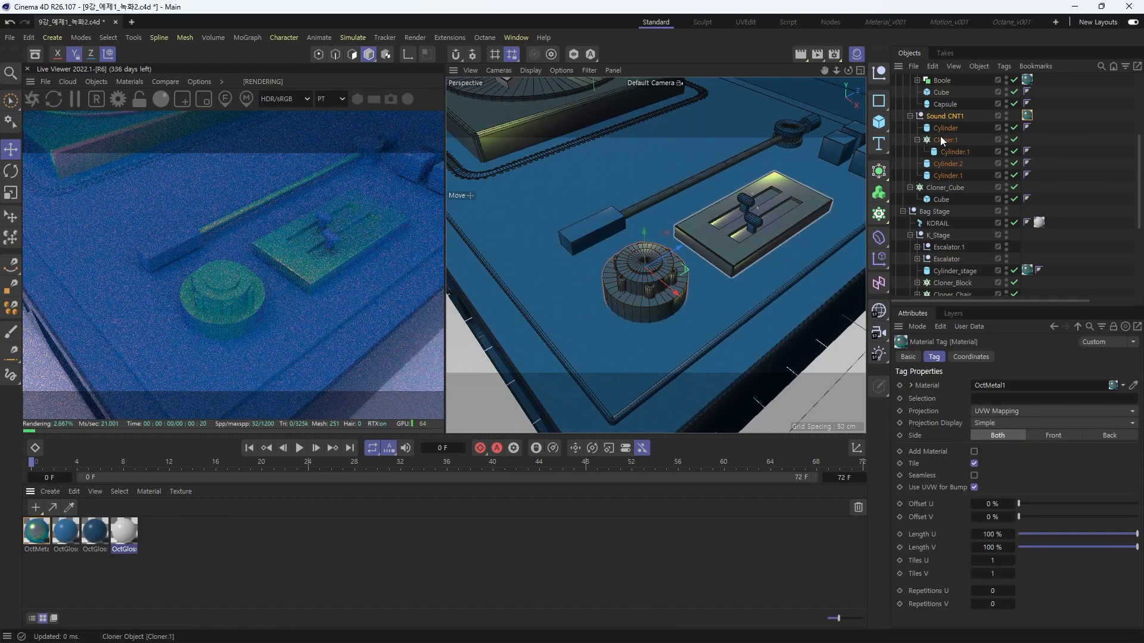
pyautogui.click(909, 116)
# Examine the applied metal and gray materials on the turntable, tonearm and control panel from several angles
pyautogui.keyDown('alt'); pyautogui.moveTo(682, 239); pyautogui.dragTo(695, 263, button='middle'); pyautogui.keyUp('alt')
pyautogui.keyDown('alt'); pyautogui.moveTo(690, 272); pyautogui.dragTo(714, 248); pyautogui.keyUp('alt')
pyautogui.scroll(-7, 714, 248)
pyautogui.keyDown('alt'); pyautogui.moveTo(695, 292); pyautogui.dragTo(673, 298); pyautogui.keyUp('alt')
pyautogui.keyDown('alt'); pyautogui.moveTo(674, 298); pyautogui.dragTo(745, 285, button='right'); pyautogui.keyUp('alt')
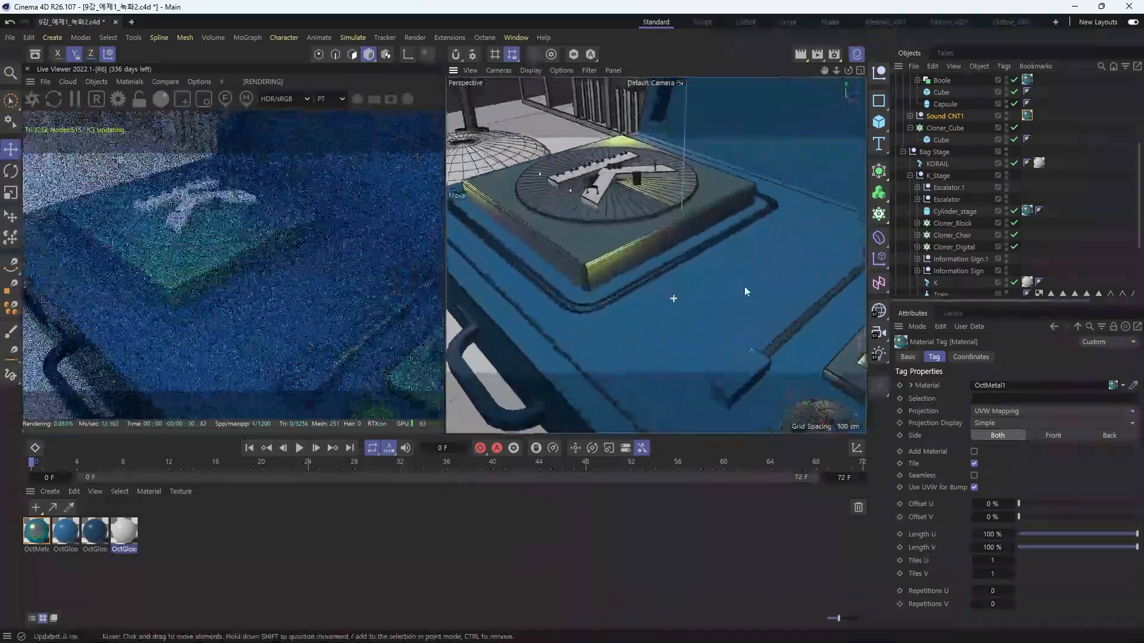
pyautogui.moveTo(745, 284)
pyautogui.keyDown('alt'); pyautogui.mouseDown()
pyautogui.moveTo(706, 291)
pyautogui.moveTo(729, 292)
pyautogui.mouseUp(); pyautogui.keyUp('alt')
pyautogui.keyDown('alt'); pyautogui.moveTo(729, 292); pyautogui.dragTo(622, 260, button='middle'); pyautogui.keyUp('alt')
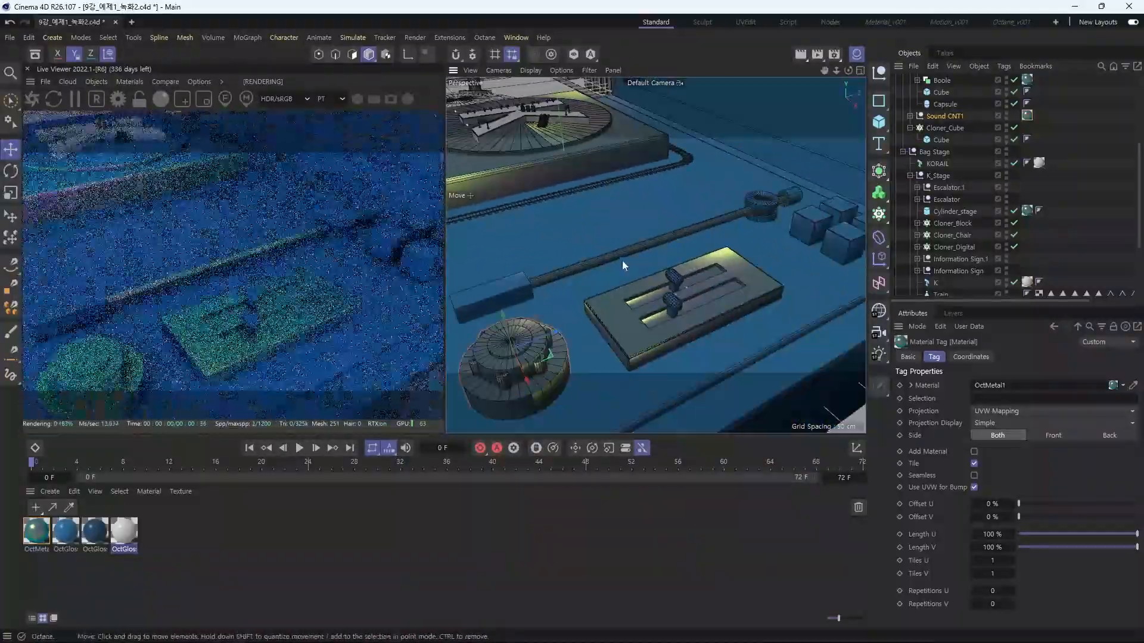
# Inspect the control panel's materials and examine the screws on the handle mount at the case's front
pyautogui.keyDown('alt'); pyautogui.moveTo(622, 260); pyautogui.dragTo(694, 295); pyautogui.keyUp('alt')
pyautogui.scroll(-4, 701, 290)
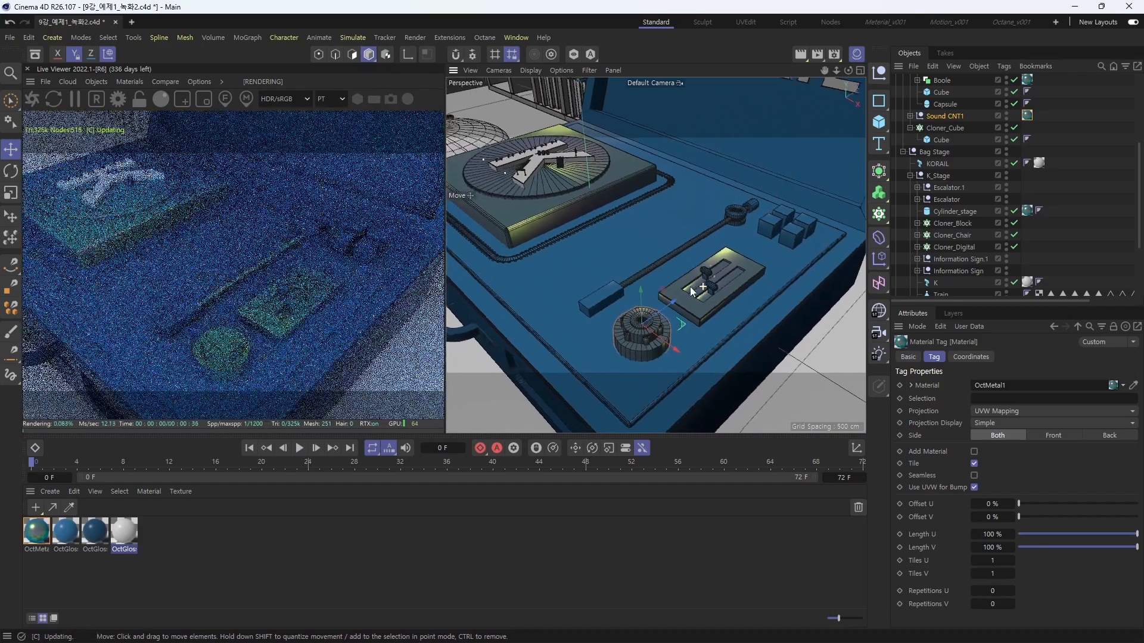
pyautogui.click(124, 531)
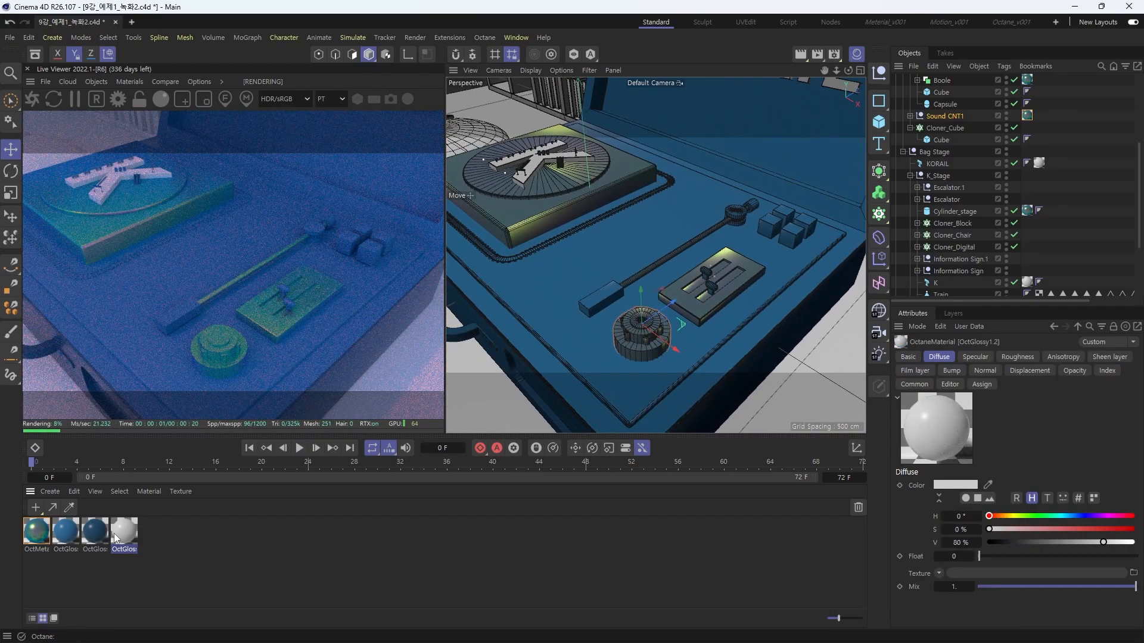
pyautogui.keyDown('alt'); pyautogui.moveTo(589, 346); pyautogui.dragTo(631, 298, button='middle'); pyautogui.keyUp('alt')
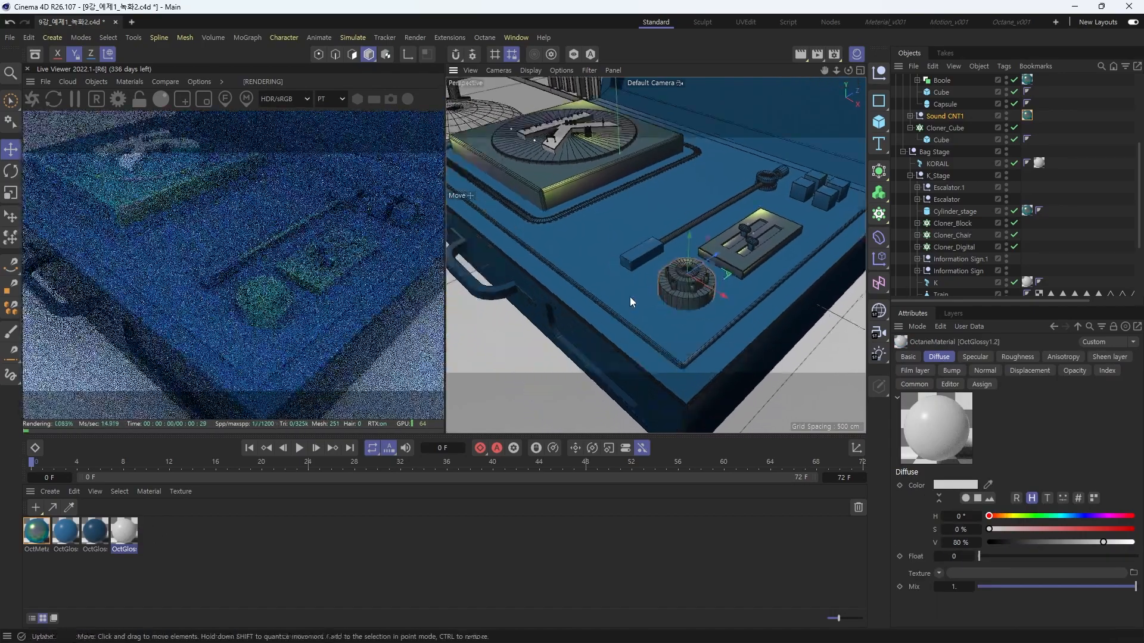
pyautogui.keyDown('alt'); pyautogui.moveTo(630, 297); pyautogui.dragTo(584, 312, button='right'); pyautogui.keyUp('alt')
pyautogui.keyDown('alt'); pyautogui.moveTo(584, 311); pyautogui.dragTo(619, 281); pyautogui.keyUp('alt')
pyautogui.keyDown('alt'); pyautogui.moveTo(619, 281); pyautogui.dragTo(676, 250, button='middle'); pyautogui.keyUp('alt')
pyautogui.keyDown('alt'); pyautogui.moveTo(570, 298); pyautogui.dragTo(668, 281, button='right'); pyautogui.keyUp('alt')
pyautogui.keyDown('alt'); pyautogui.moveTo(598, 292); pyautogui.dragTo(598, 277); pyautogui.keyUp('alt')
pyautogui.keyDown('alt'); pyautogui.moveTo(598, 277); pyautogui.dragTo(652, 277, button='middle'); pyautogui.keyUp('alt')
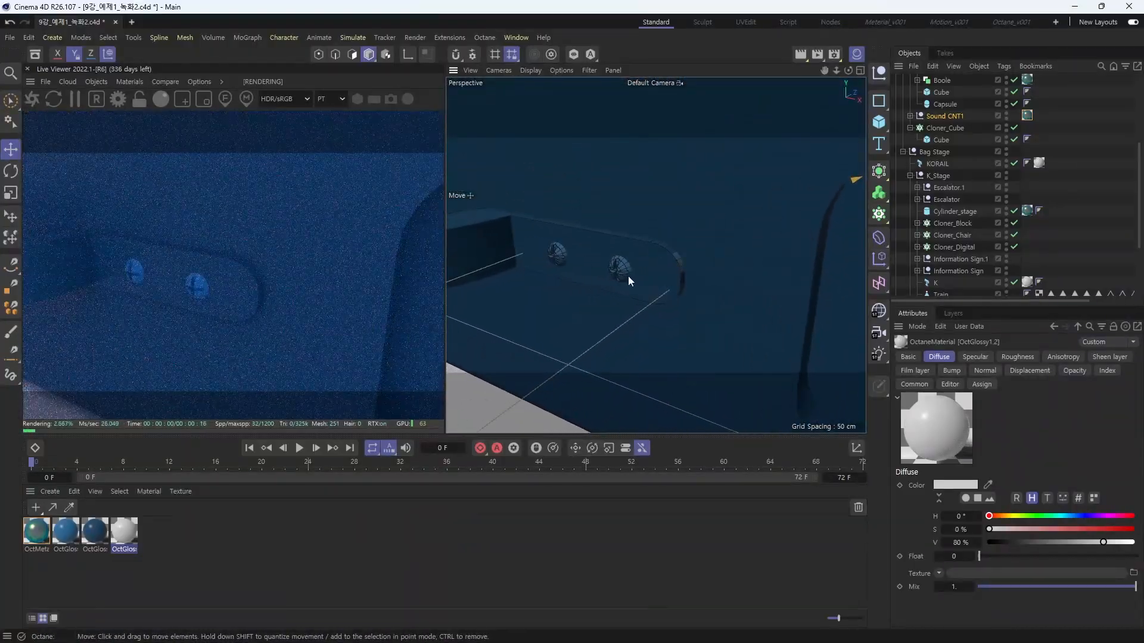
pyautogui.keyDown('alt'); pyautogui.moveTo(652, 277); pyautogui.dragTo(635, 284, button='right'); pyautogui.keyUp('alt')
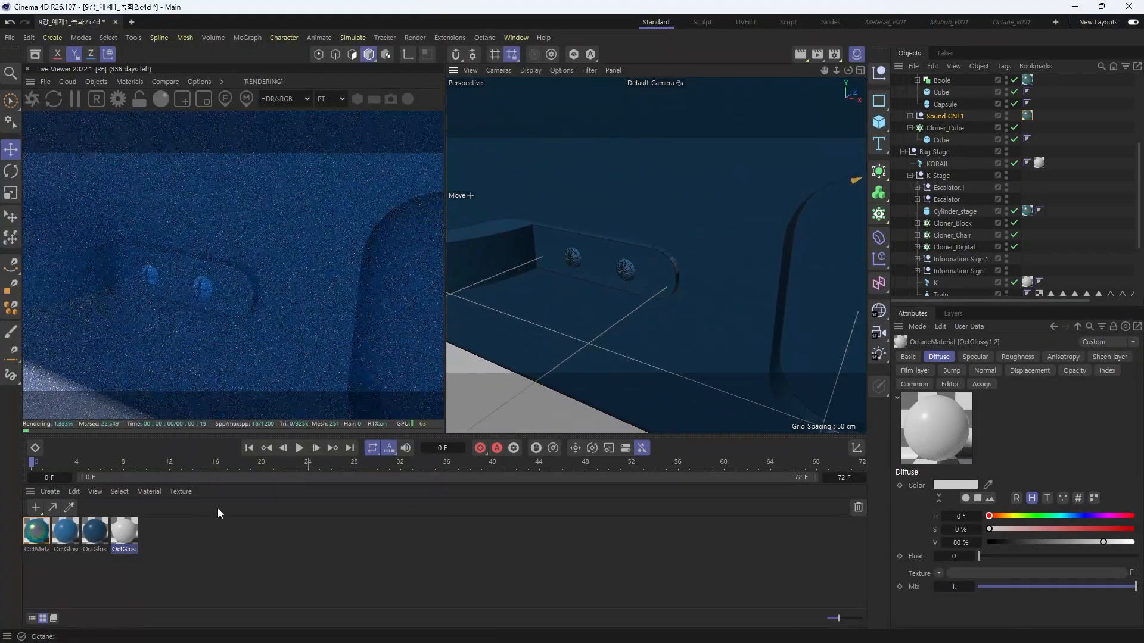
# Duplicate the light gray OctGlossy1.2 material and set the copy's diffuse color to dark gray at 20% brightness
pyautogui.keyDown('ctrl'); pyautogui.moveTo(120, 532); pyautogui.dragTo(150, 535); pyautogui.keyUp('ctrl')
pyautogui.doubleClick(152, 531)
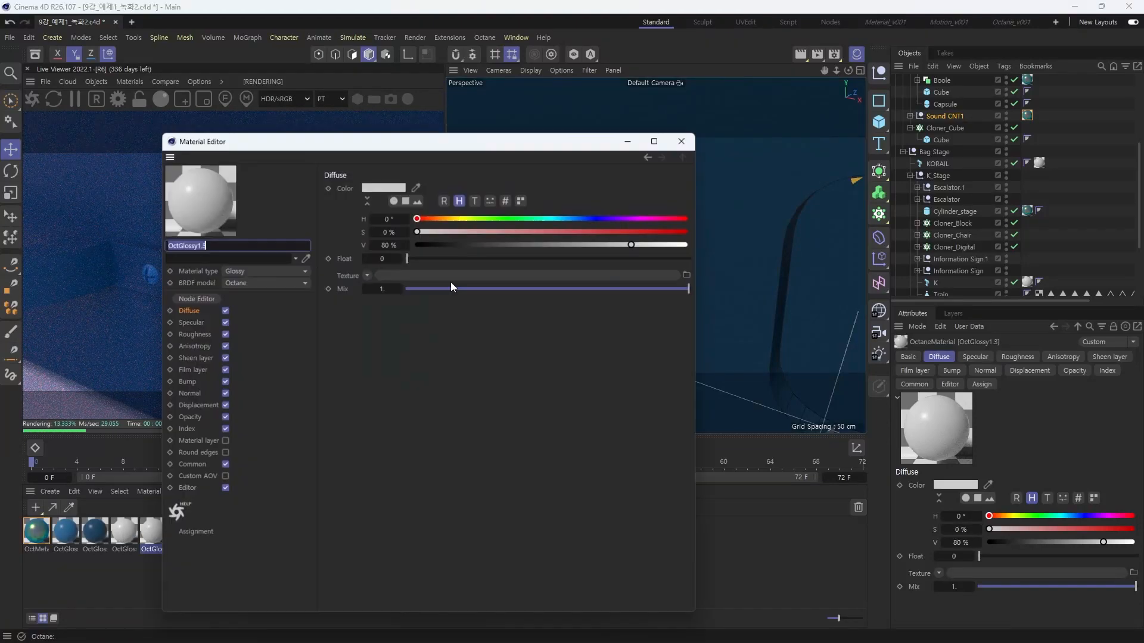
pyautogui.moveTo(537, 145); pyautogui.dragTo(711, 136)
pyautogui.click(640, 236)
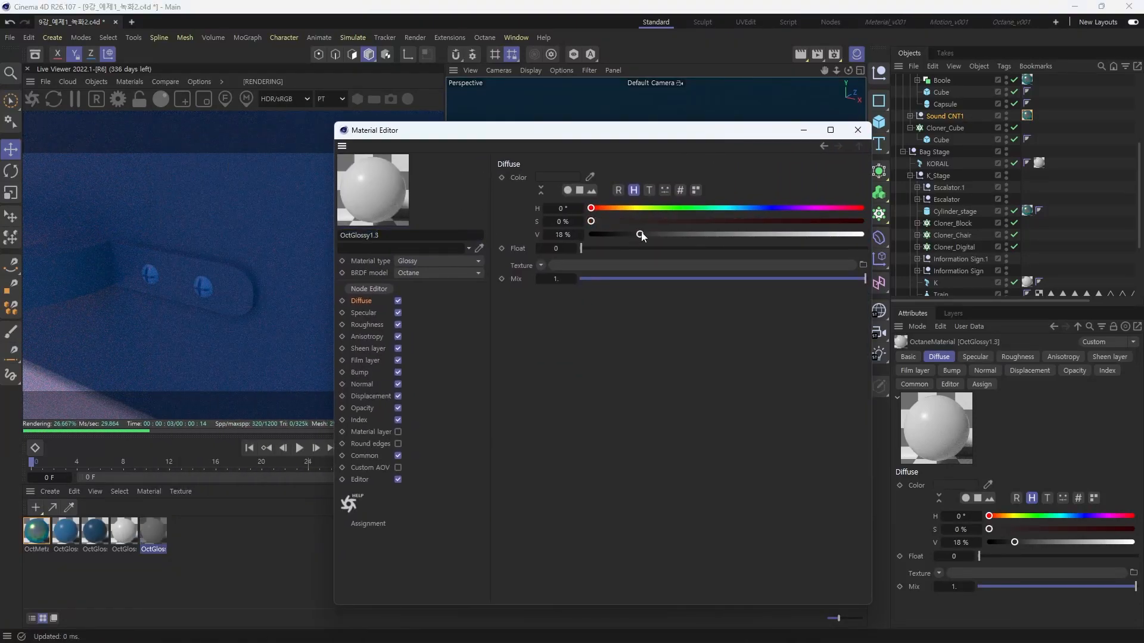
pyautogui.moveTo(581, 238); pyautogui.dragTo(621, 239)
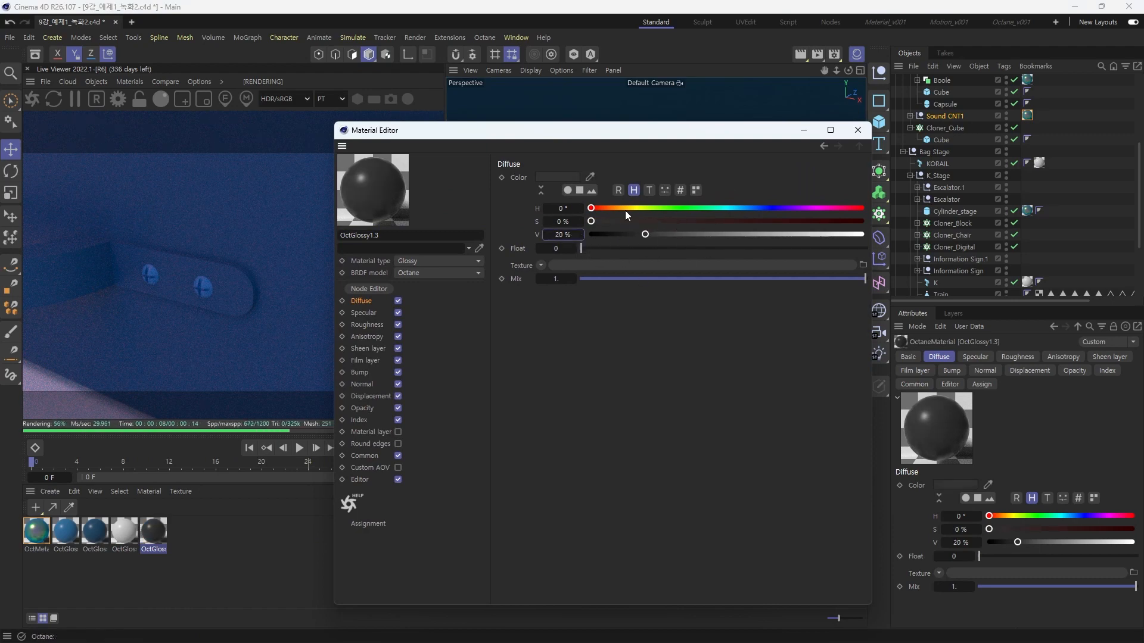
pyautogui.click(858, 130)
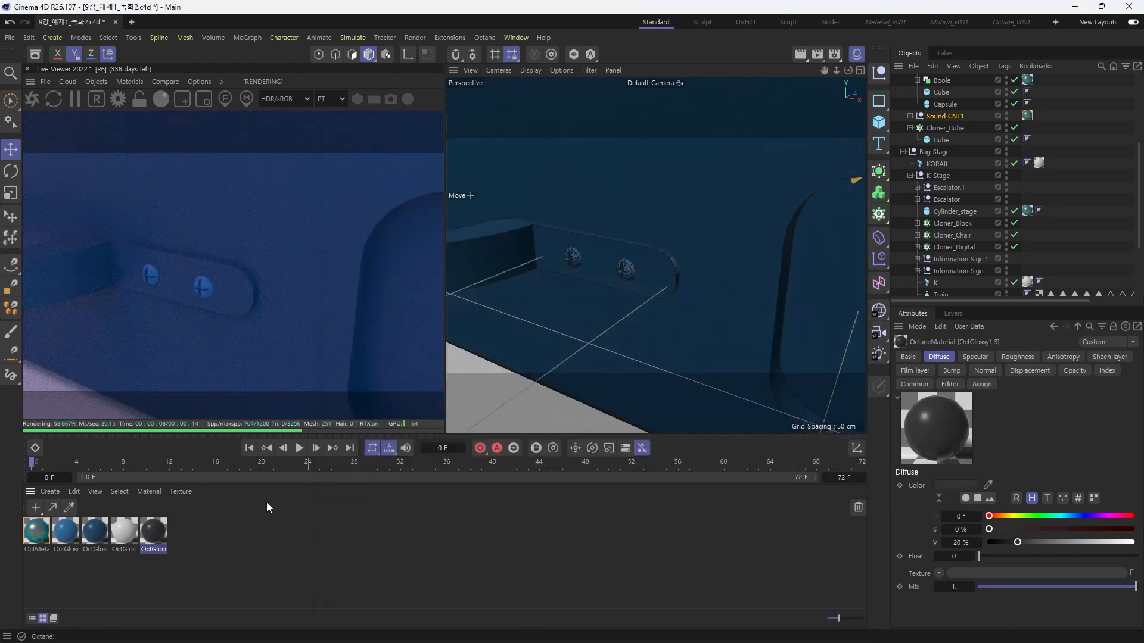
# Assign the dark gray OctGlossy1.3 material to the Screw symmetry object on the handle mount
pyautogui.click(628, 269)
pyautogui.scroll(-3, 945, 202)
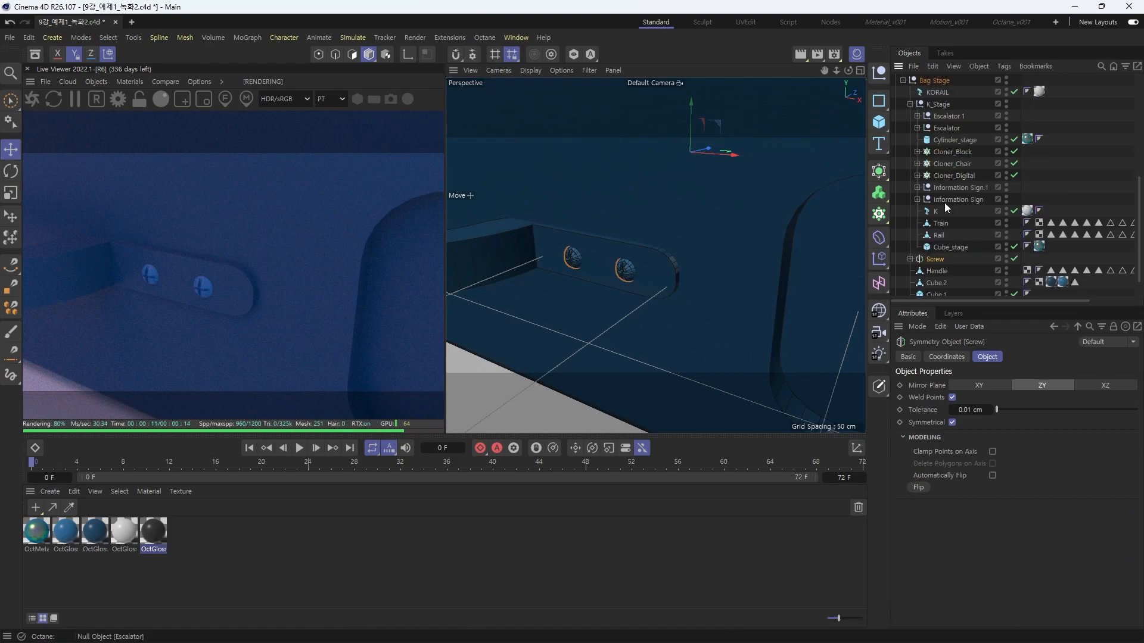
pyautogui.moveTo(199, 508); pyautogui.dragTo(936, 231)
# Examine the dark gray screws and the carrying handle along the case's front from several angles
pyautogui.keyDown('alt'); pyautogui.moveTo(613, 273); pyautogui.dragTo(556, 279, button='right'); pyautogui.keyUp('alt')
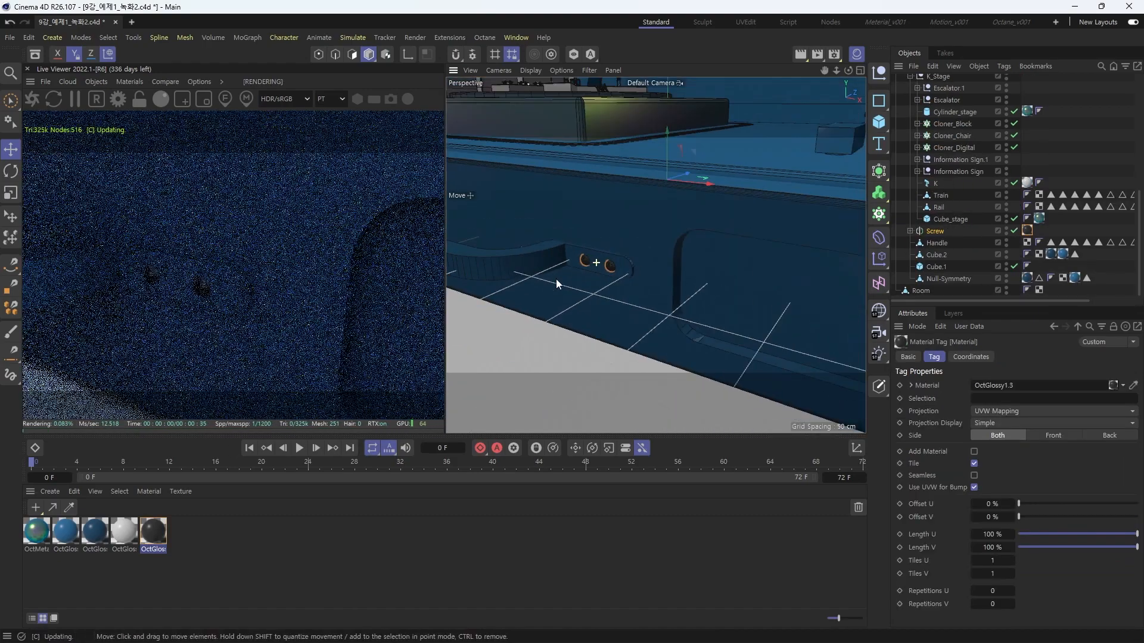
pyautogui.keyDown('alt'); pyautogui.moveTo(556, 278); pyautogui.dragTo(796, 332, button='middle'); pyautogui.keyUp('alt')
pyautogui.keyDown('alt'); pyautogui.moveTo(625, 289); pyautogui.dragTo(668, 291, button='middle'); pyautogui.keyUp('alt')
pyautogui.keyDown('alt'); pyautogui.moveTo(620, 262); pyautogui.dragTo(672, 249, button='right'); pyautogui.keyUp('alt')
pyautogui.keyDown('alt'); pyautogui.moveTo(643, 285); pyautogui.dragTo(699, 259, button='right'); pyautogui.keyUp('alt')
pyautogui.keyDown('alt'); pyautogui.moveTo(699, 259); pyautogui.dragTo(715, 288); pyautogui.keyUp('alt')
pyautogui.keyDown('alt'); pyautogui.moveTo(715, 288); pyautogui.dragTo(689, 315, button='right'); pyautogui.keyUp('alt')
pyautogui.keyDown('alt'); pyautogui.moveTo(688, 316); pyautogui.dragTo(486, 277, button='middle'); pyautogui.keyUp('alt')
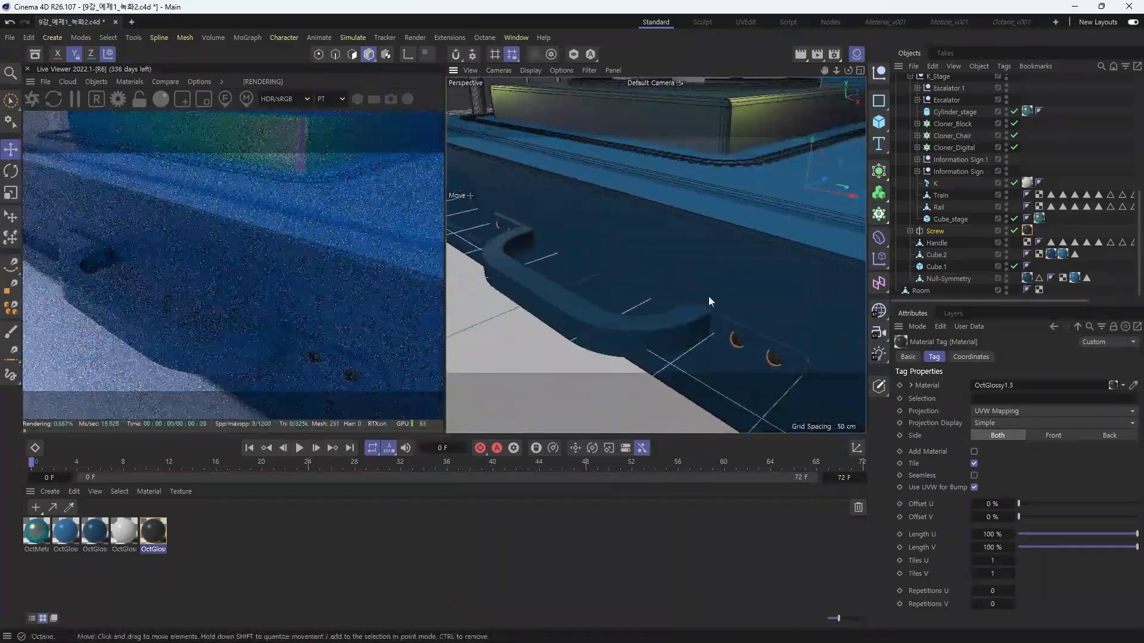
pyautogui.keyDown('alt'); pyautogui.moveTo(709, 296); pyautogui.dragTo(718, 357); pyautogui.keyUp('alt')
pyautogui.keyDown('alt'); pyautogui.moveTo(686, 323); pyautogui.dragTo(653, 324, button='right'); pyautogui.keyUp('alt')
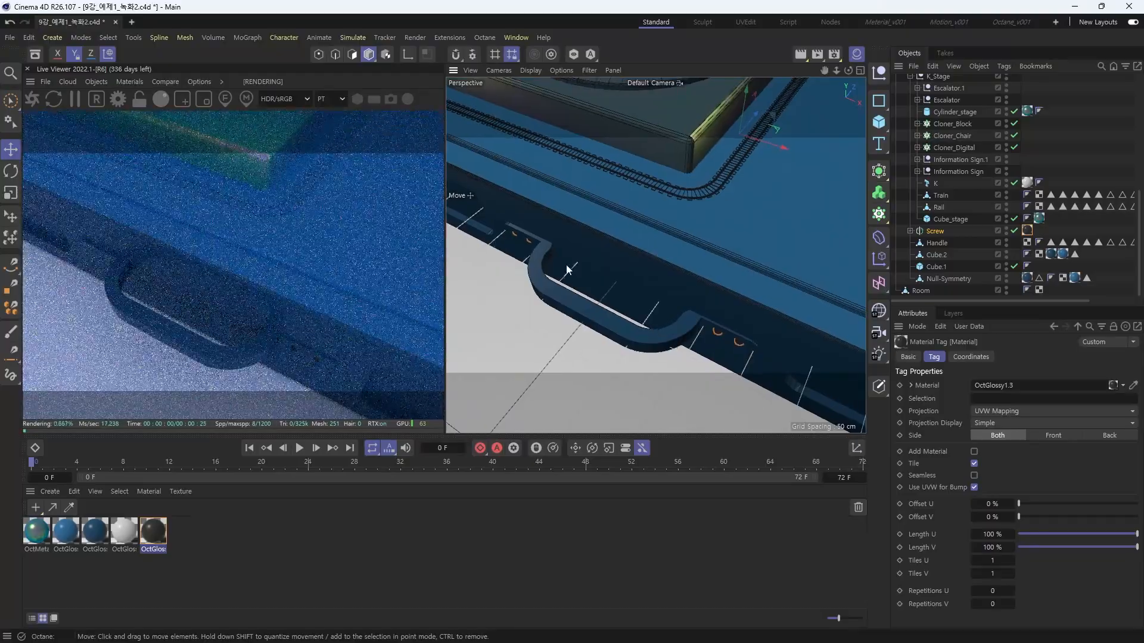
pyautogui.keyDown('alt'); pyautogui.moveTo(713, 325); pyautogui.dragTo(706, 317, button='middle'); pyautogui.keyUp('alt')
pyautogui.keyDown('alt'); pyautogui.moveTo(704, 317); pyautogui.dragTo(713, 288); pyautogui.keyUp('alt')
pyautogui.keyDown('alt'); pyautogui.moveTo(713, 289); pyautogui.dragTo(778, 276, button='middle'); pyautogui.keyUp('alt')
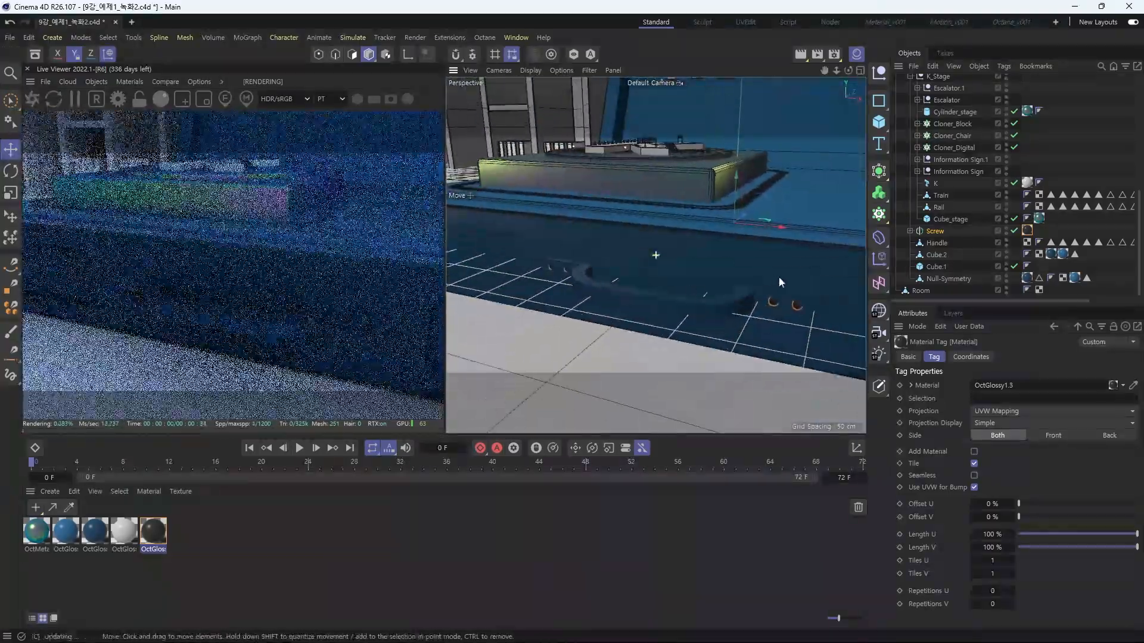
pyautogui.keyDown('alt'); pyautogui.moveTo(777, 279); pyautogui.dragTo(631, 274); pyautogui.keyUp('alt')
pyautogui.keyDown('alt'); pyautogui.moveTo(537, 283); pyautogui.dragTo(602, 278, button='right'); pyautogui.keyUp('alt')
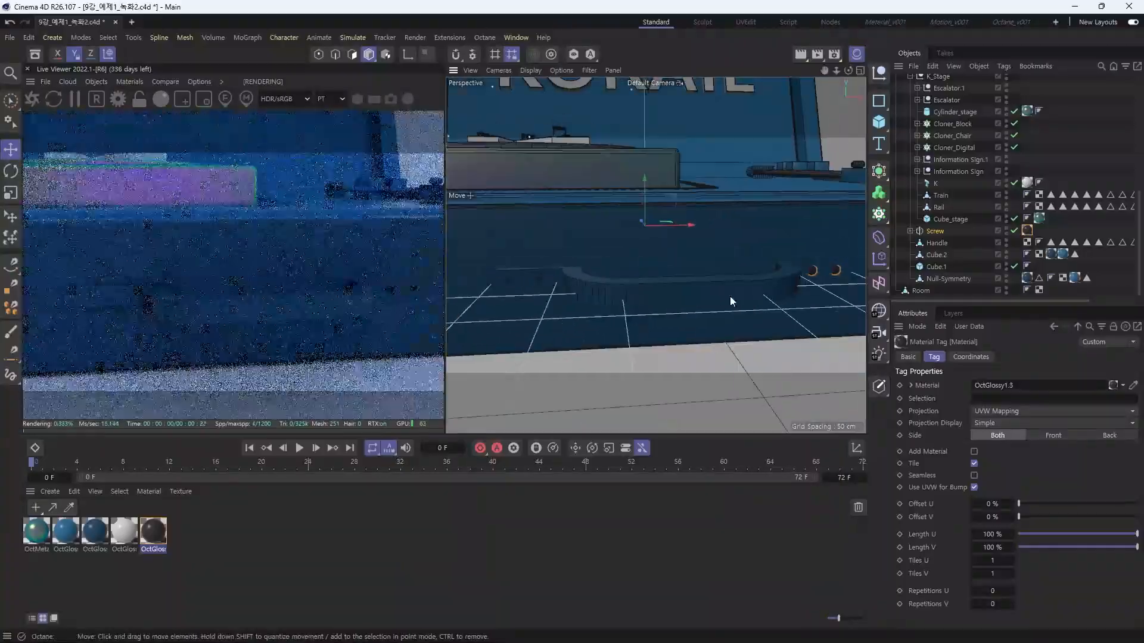
pyautogui.keyDown('alt'); pyautogui.moveTo(731, 298); pyautogui.dragTo(667, 306); pyautogui.keyUp('alt')
pyautogui.keyDown('alt'); pyautogui.moveTo(738, 305); pyautogui.dragTo(662, 302, button='middle'); pyautogui.keyUp('alt')
pyautogui.moveTo(692, 301)
pyautogui.keyDown('alt'); pyautogui.mouseDown()
pyautogui.moveTo(741, 299)
pyautogui.moveTo(725, 306)
pyautogui.mouseUp(); pyautogui.keyUp('alt')
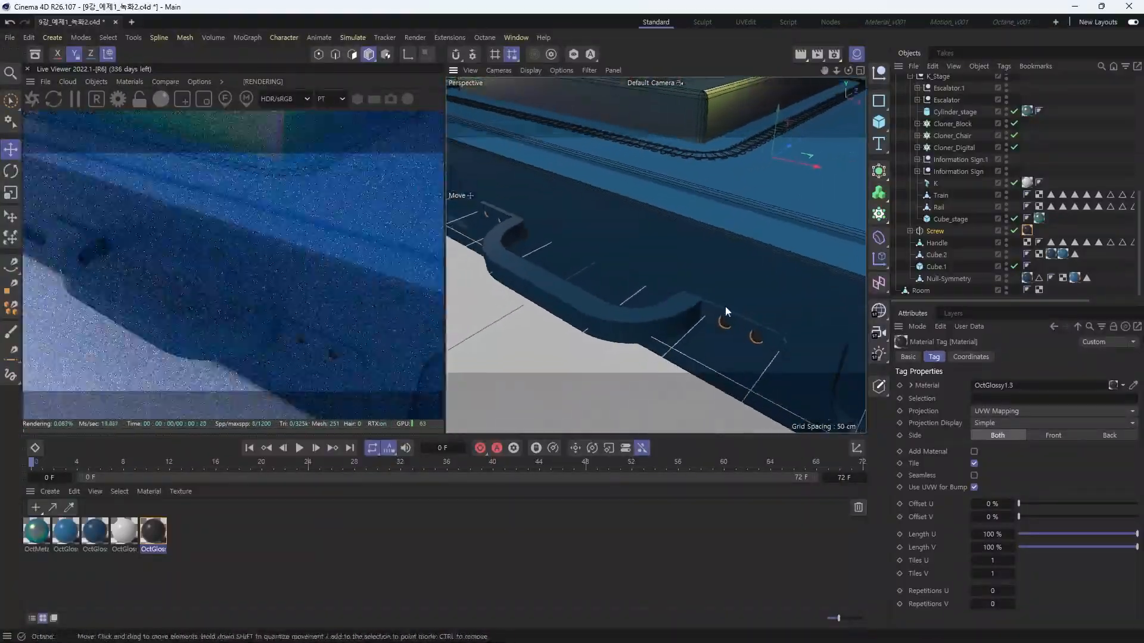
pyautogui.click(911, 231)
pyautogui.click(910, 231)
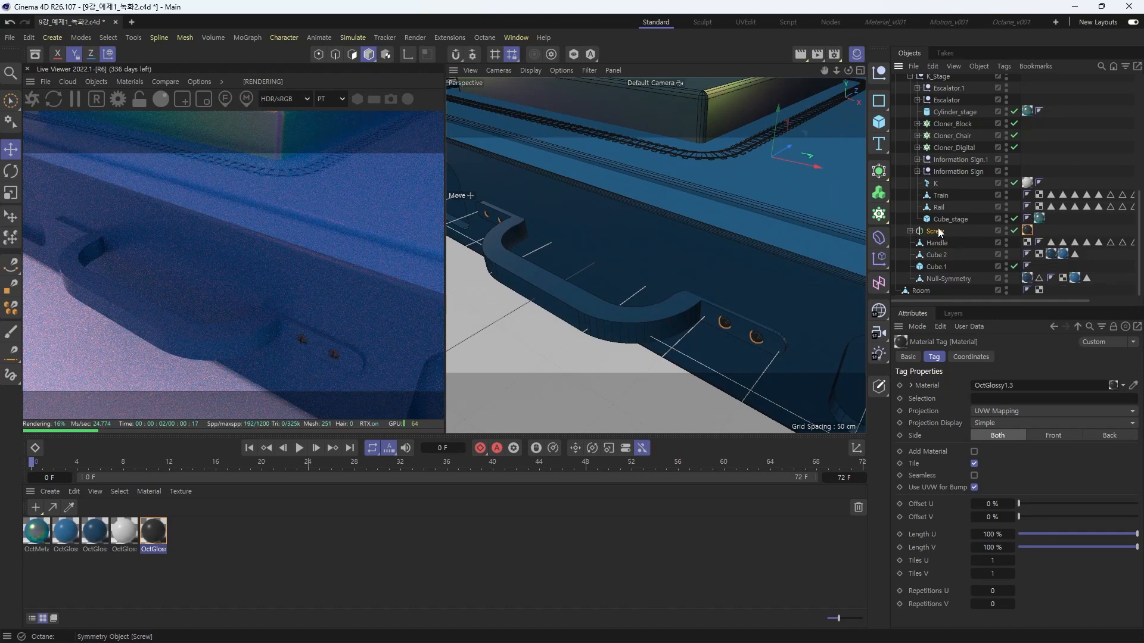
# Merge the Screw symmetry and all its children into one polygon object, deleting the originals
pyautogui.middleClick(939, 232)
pyautogui.click(911, 231)
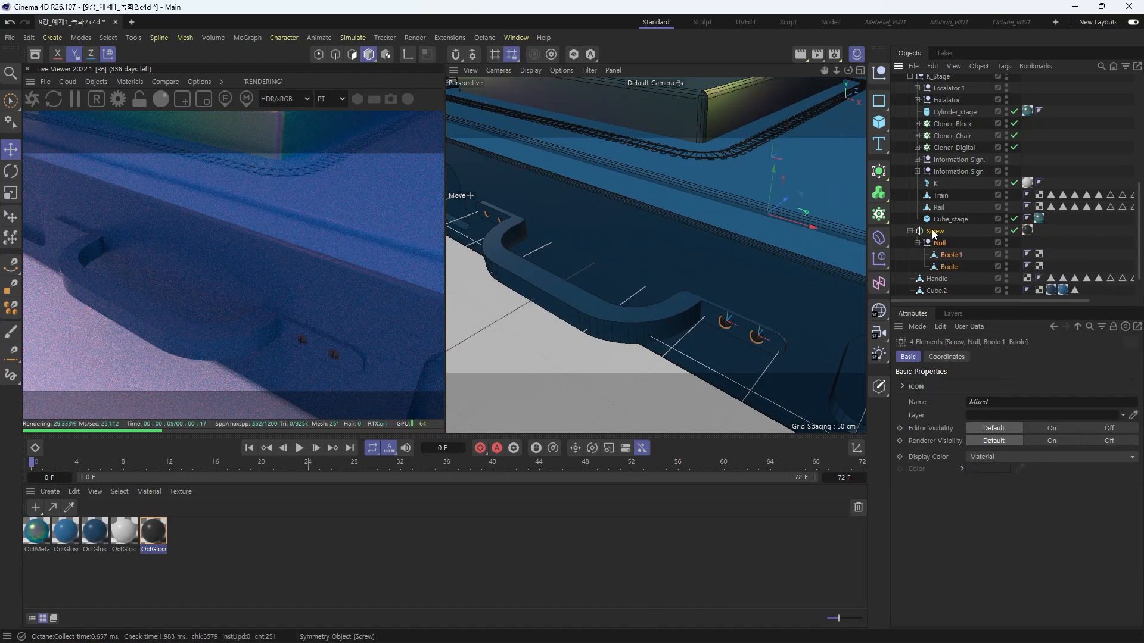
pyautogui.rightClick(943, 236)
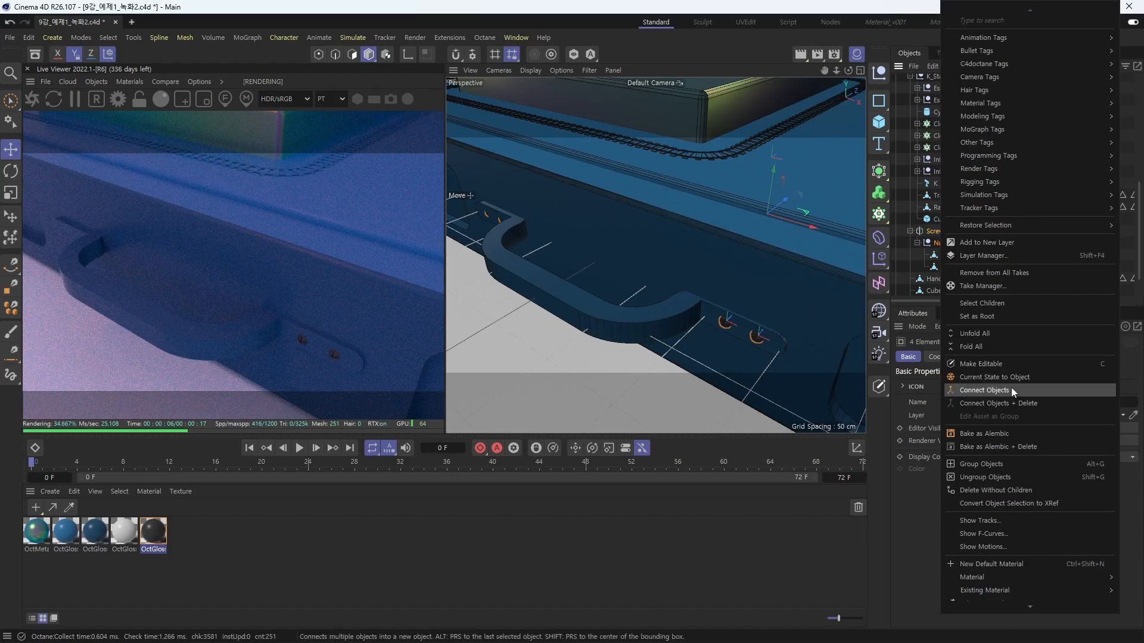
pyautogui.click(1011, 403)
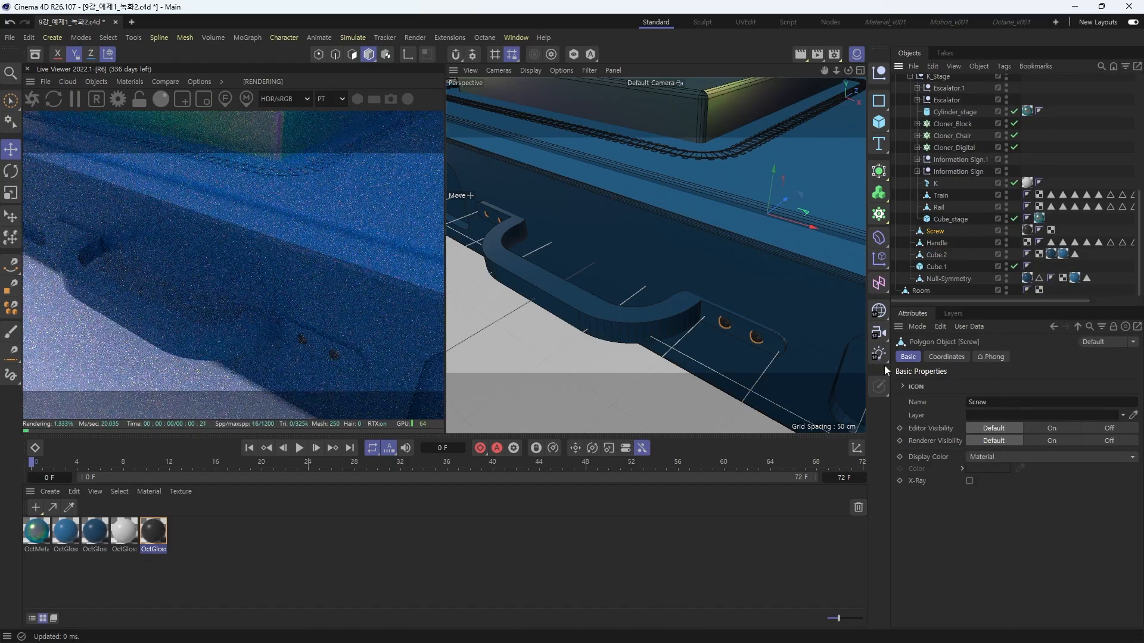
# Move the merged screws about 5.59 cm outward from the case's front face along the Z axis
pyautogui.keyDown('alt'); pyautogui.moveTo(649, 295); pyautogui.dragTo(715, 274); pyautogui.keyUp('alt')
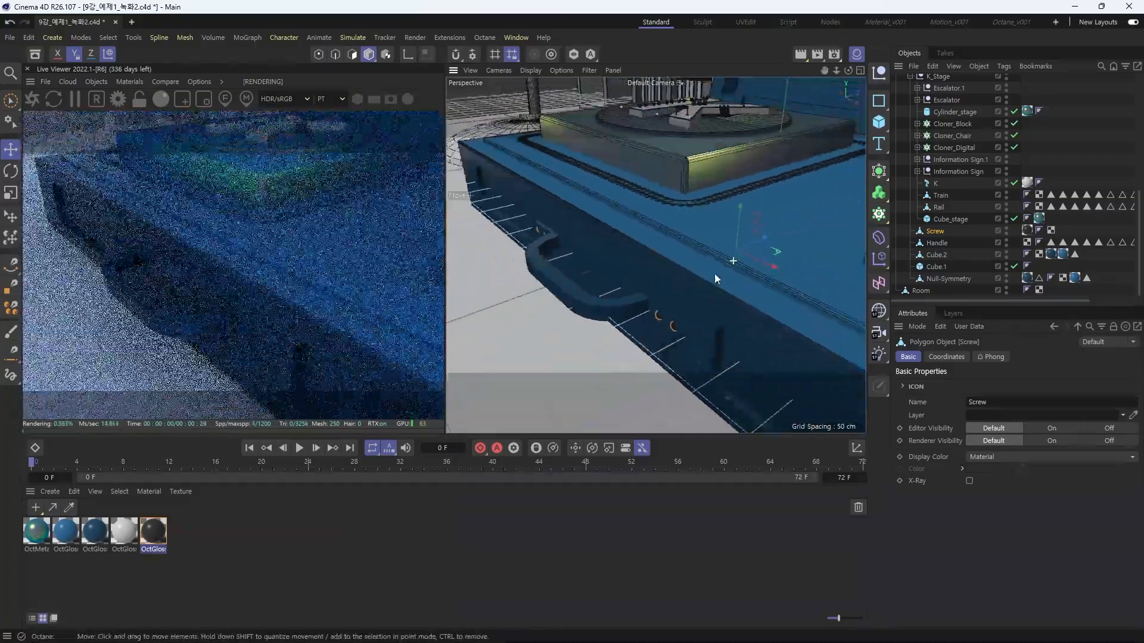
pyautogui.moveTo(771, 244); pyautogui.dragTo(763, 244)
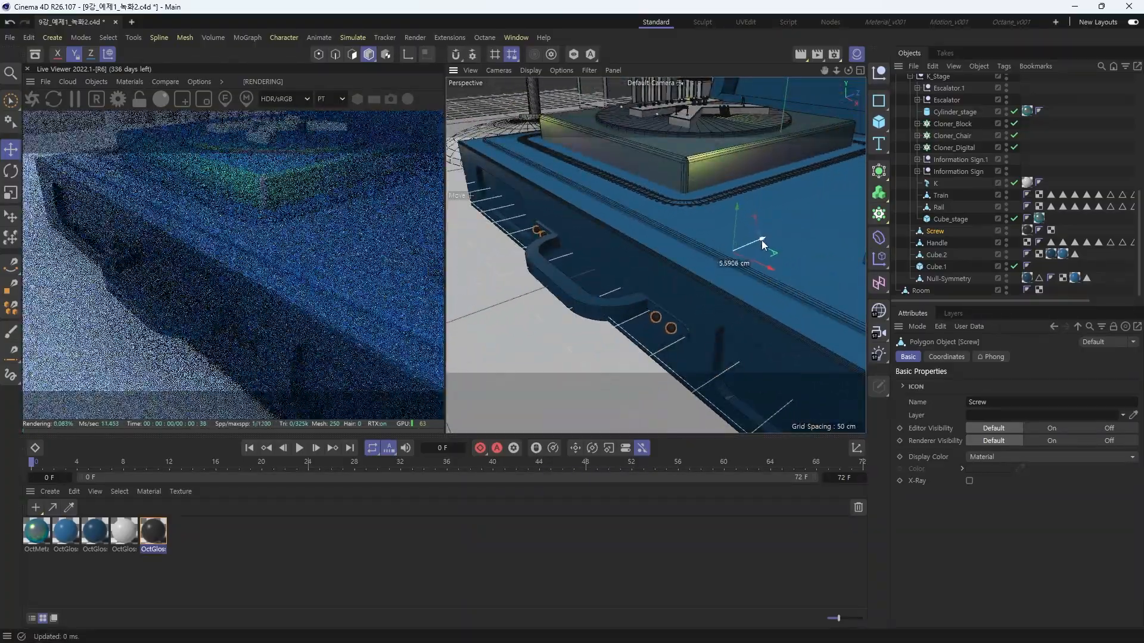
pyautogui.keyDown('alt'); pyautogui.moveTo(537, 231); pyautogui.dragTo(642, 263, button='middle'); pyautogui.keyUp('alt')
pyautogui.keyDown('alt'); pyautogui.moveTo(643, 264); pyautogui.dragTo(766, 255, button='right'); pyautogui.keyUp('alt')
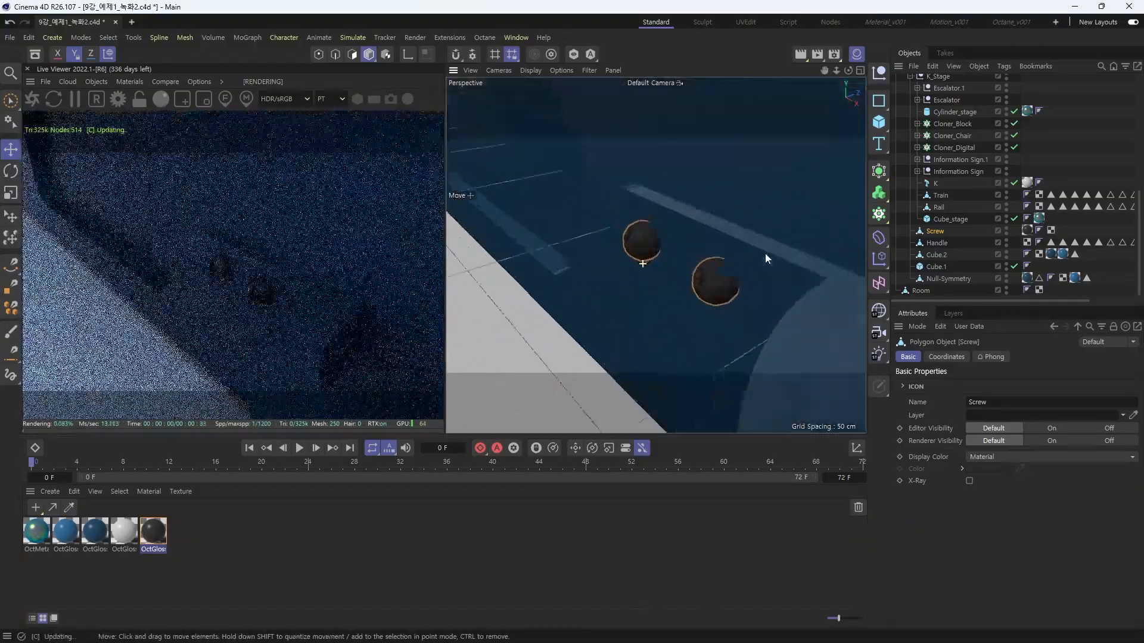
pyautogui.keyDown('alt'); pyautogui.moveTo(684, 281); pyautogui.dragTo(918, 274); pyautogui.keyUp('alt')
pyautogui.keyDown('alt'); pyautogui.moveTo(588, 273); pyautogui.dragTo(676, 259); pyautogui.keyUp('alt')
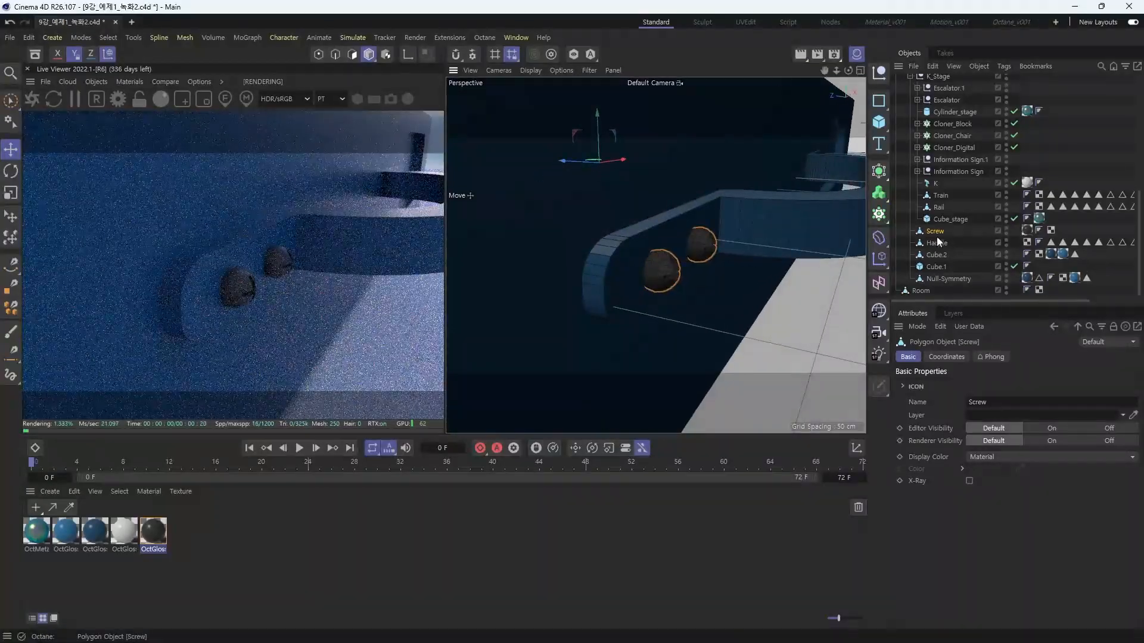
# Fine-tune the Screw object's Z position to -159.7269 cm so the heads sit on the handle plate
pyautogui.click(946, 358)
pyautogui.click(935, 414)
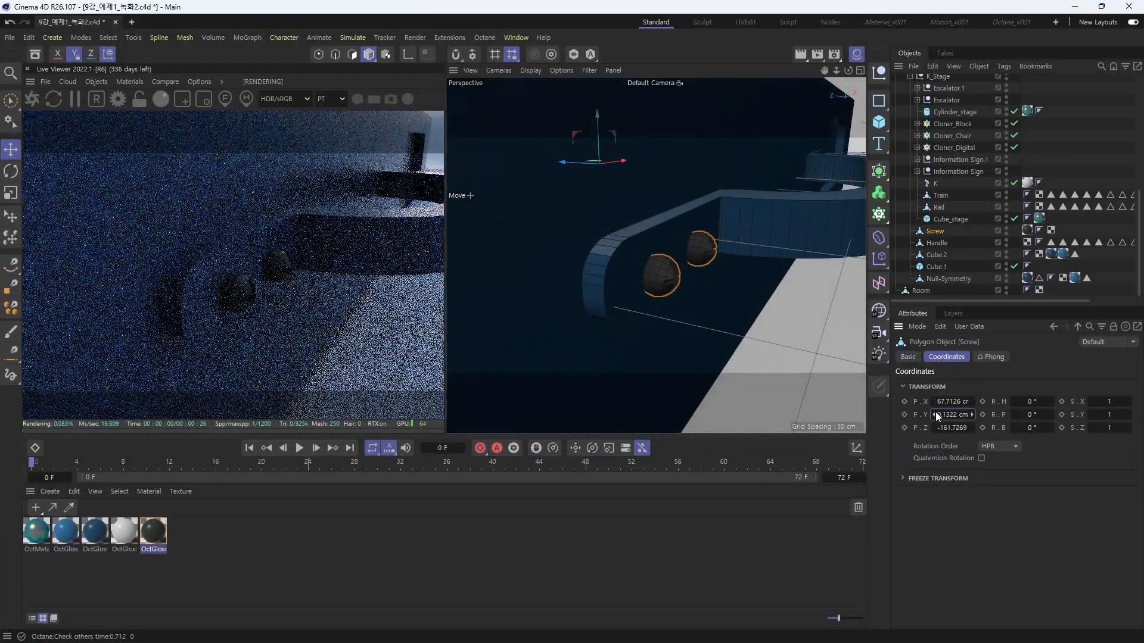
pyautogui.hotkey('ctrl', 'z')
pyautogui.click(933, 427)
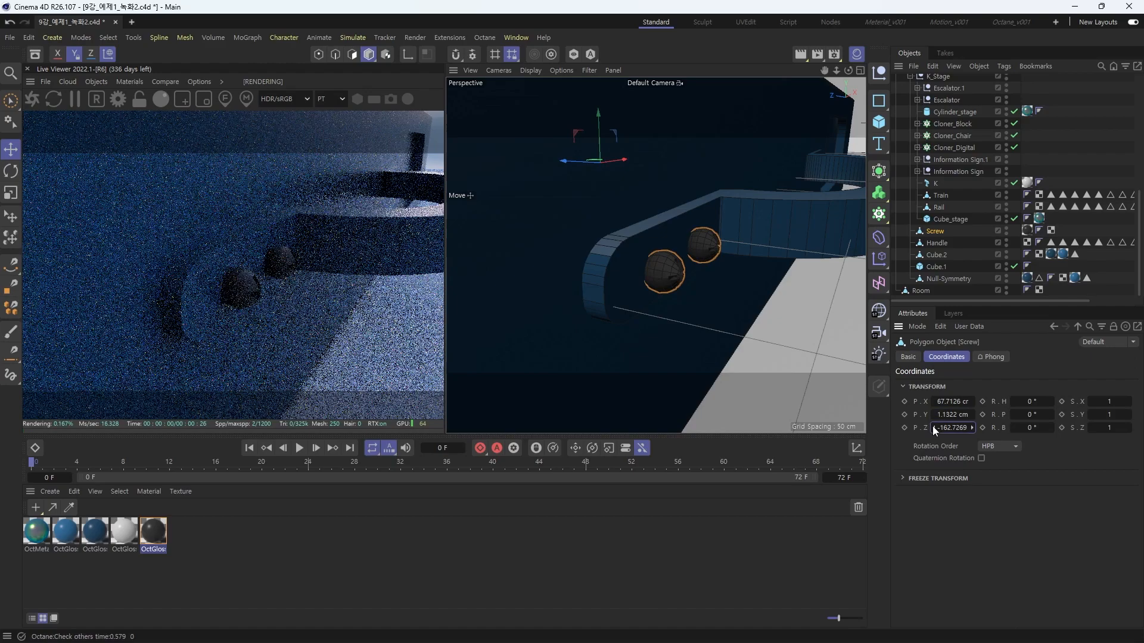
pyautogui.click(971, 427)
pyautogui.click(971, 427)
pyautogui.click(972, 427)
pyautogui.click(972, 427)
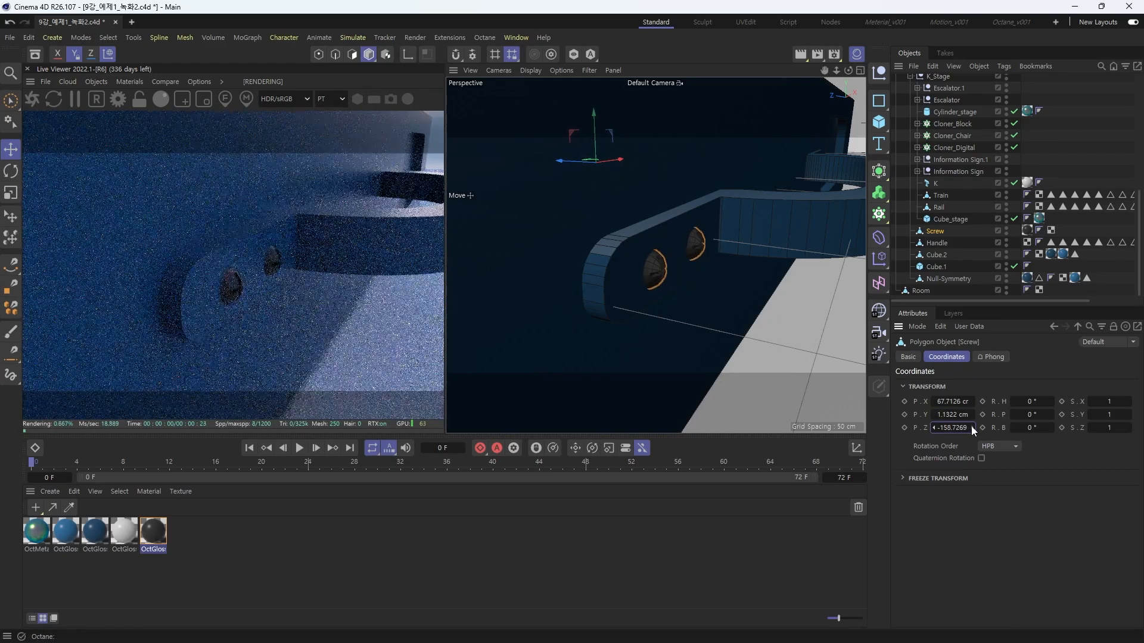
pyautogui.click(933, 428)
# Select all polygons of the two screws at one end of the handle in polygon mode
pyautogui.keyDown('alt'); pyautogui.moveTo(653, 252); pyautogui.dragTo(438, 301); pyautogui.keyUp('alt')
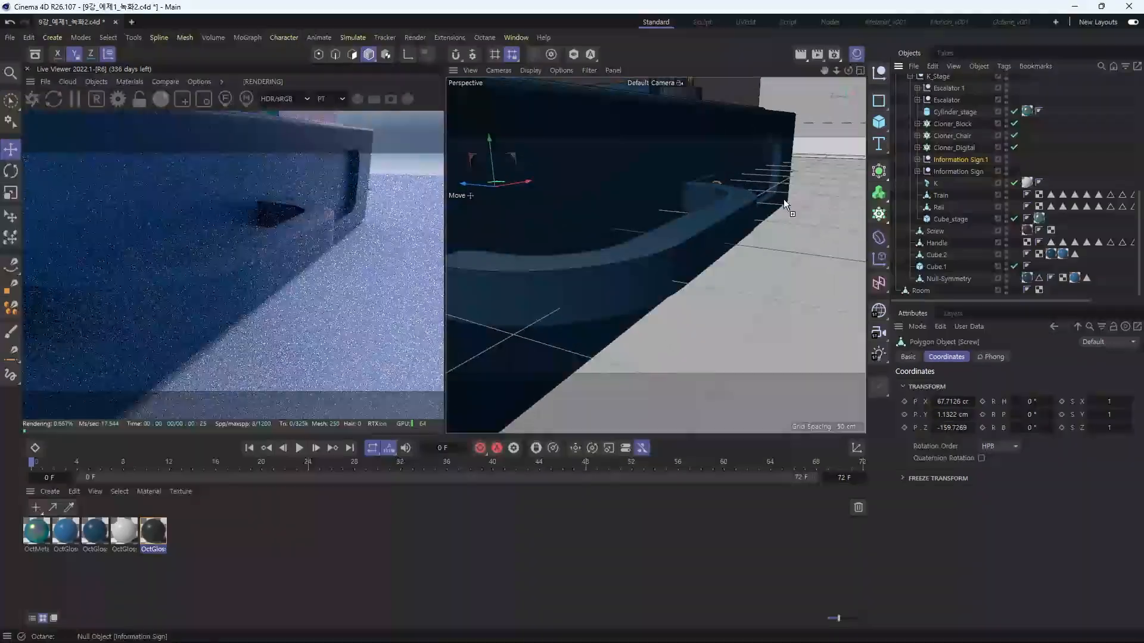
pyautogui.keyDown('alt'); pyautogui.moveTo(782, 200); pyautogui.dragTo(724, 213); pyautogui.keyUp('alt')
pyautogui.keyDown('alt'); pyautogui.moveTo(553, 194); pyautogui.dragTo(667, 181, button='right'); pyautogui.keyUp('alt')
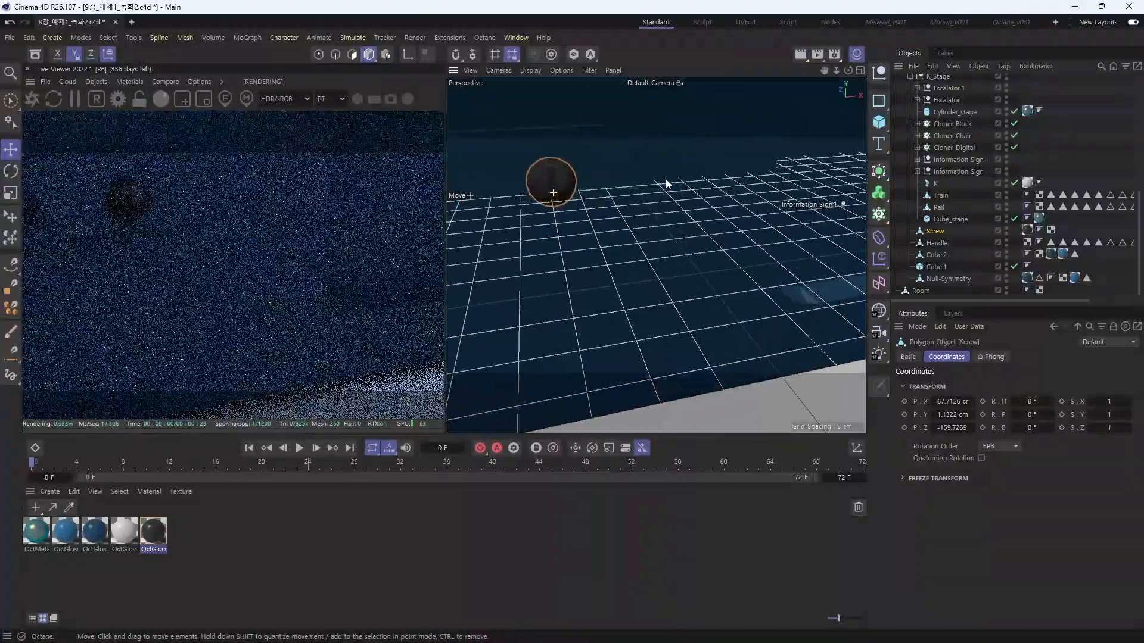
pyautogui.keyDown('alt'); pyautogui.moveTo(580, 186); pyautogui.dragTo(491, 220); pyautogui.keyUp('alt')
pyautogui.keyDown('alt'); pyautogui.moveTo(646, 226); pyautogui.dragTo(721, 238); pyautogui.keyUp('alt')
pyautogui.press('3')
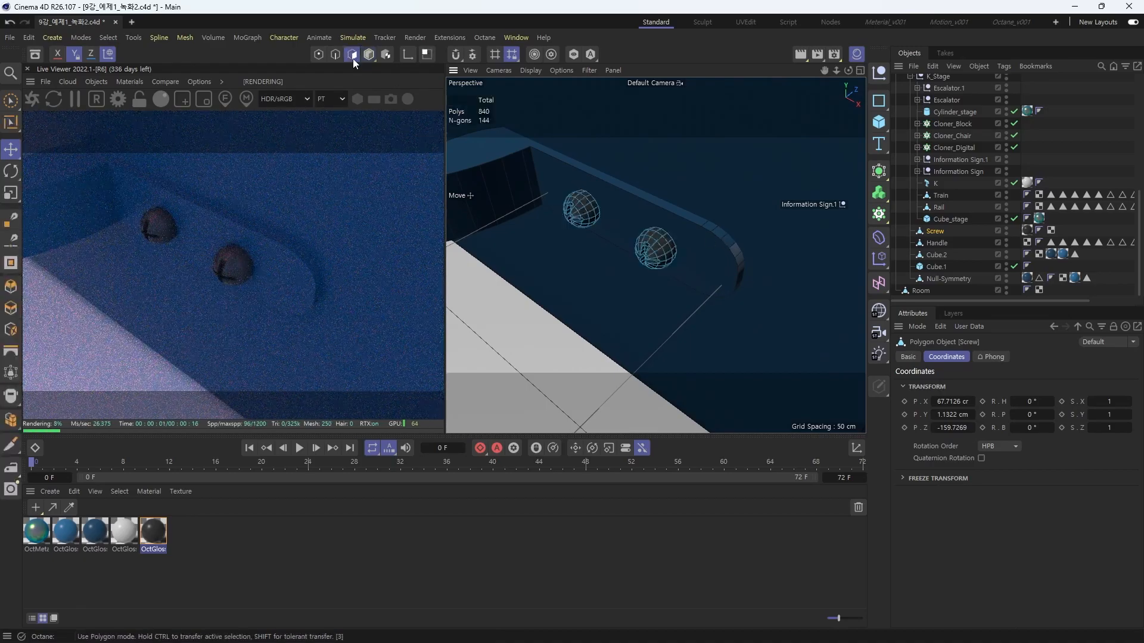
pyautogui.scroll(5, 659, 255)
pyautogui.doubleClick(660, 241)
pyautogui.keyDown('alt'); pyautogui.moveTo(668, 293); pyautogui.dragTo(643, 267); pyautogui.keyUp('alt')
pyautogui.scroll(-3, 657, 261)
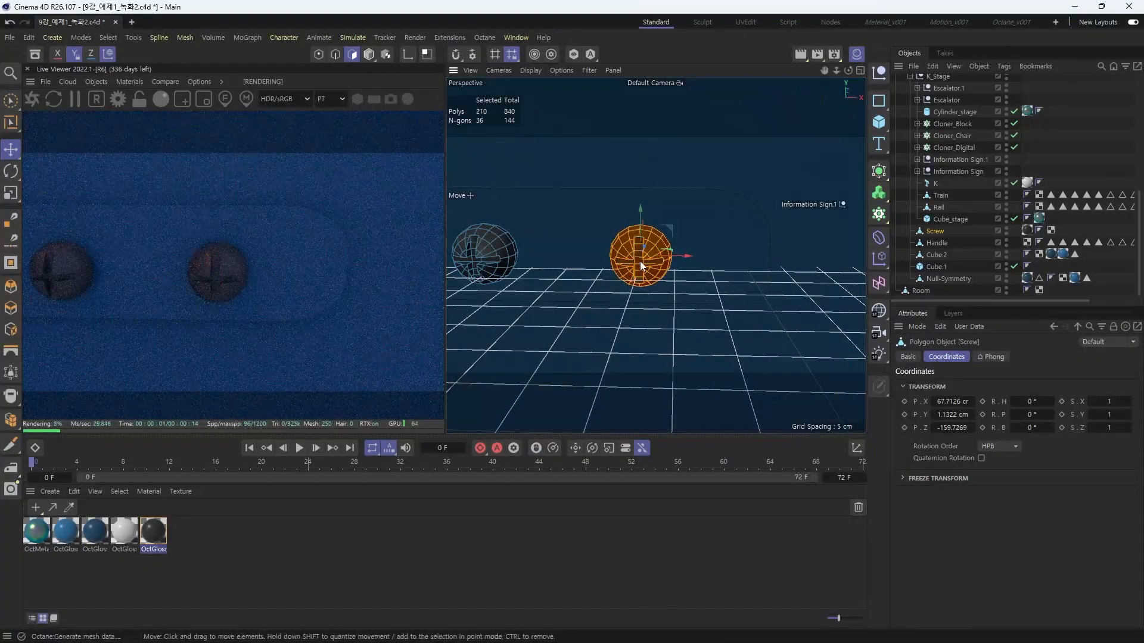
pyautogui.keyDown('alt'); pyautogui.moveTo(655, 268); pyautogui.dragTo(798, 277, button='middle'); pyautogui.keyUp('alt')
pyautogui.keyDown('shift'); pyautogui.click(636, 263); pyautogui.keyUp('shift')
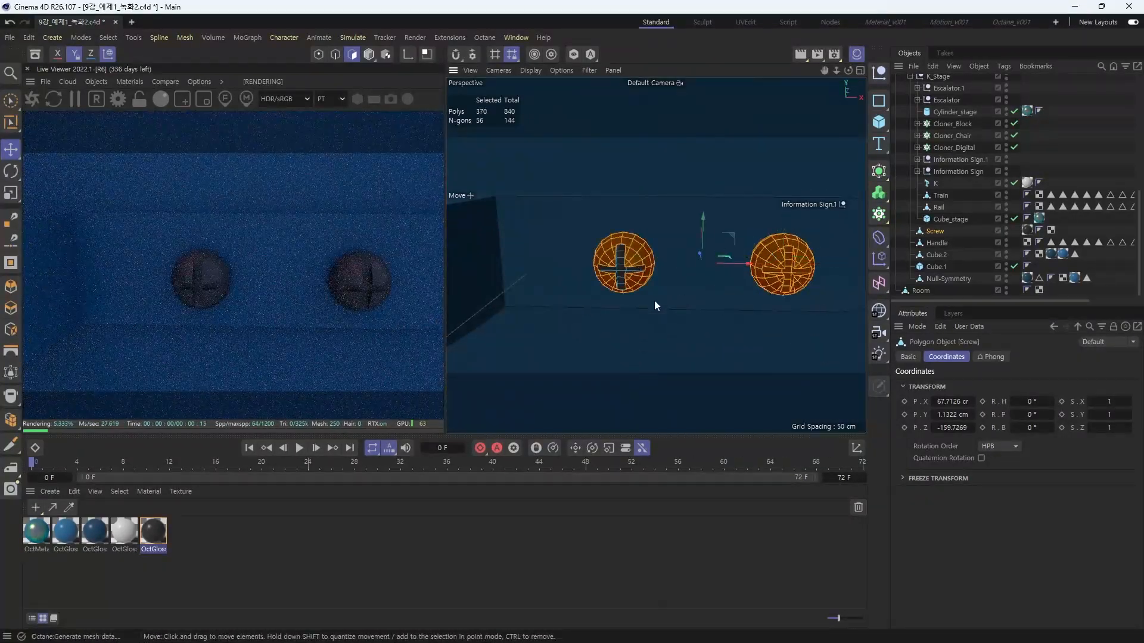
pyautogui.keyDown('alt'); pyautogui.moveTo(774, 257); pyautogui.dragTo(740, 276); pyautogui.keyUp('alt')
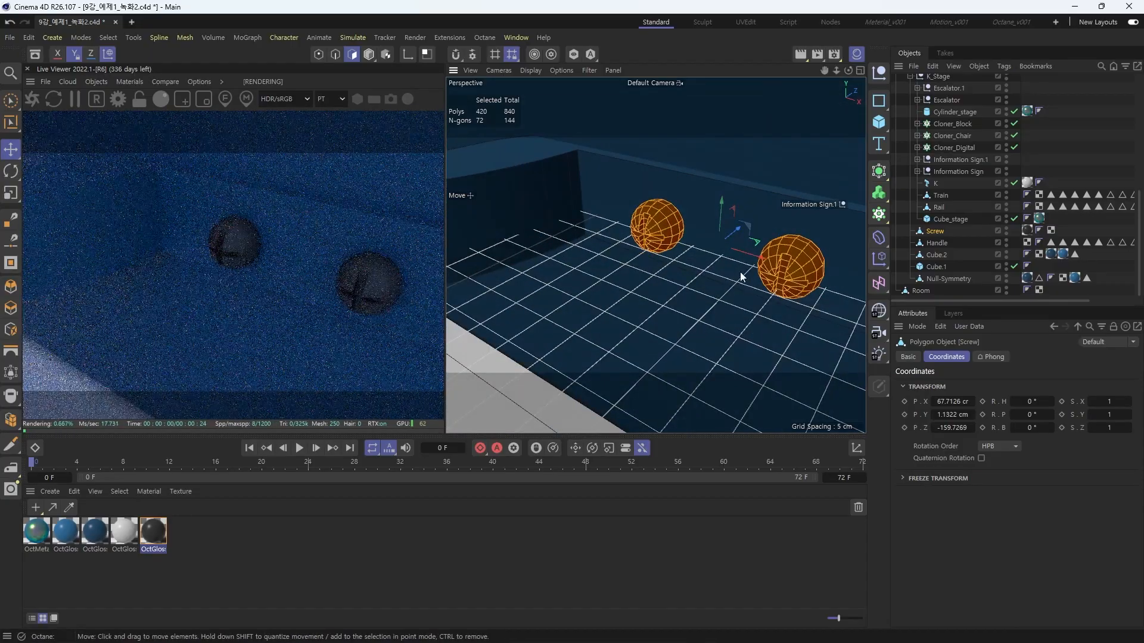
# Clear the polygon selection on the screws and return to working on whole objects
pyautogui.scroll(-5, 738, 280)
pyautogui.keyDown('alt'); pyautogui.moveTo(684, 299); pyautogui.dragTo(646, 320); pyautogui.keyUp('alt')
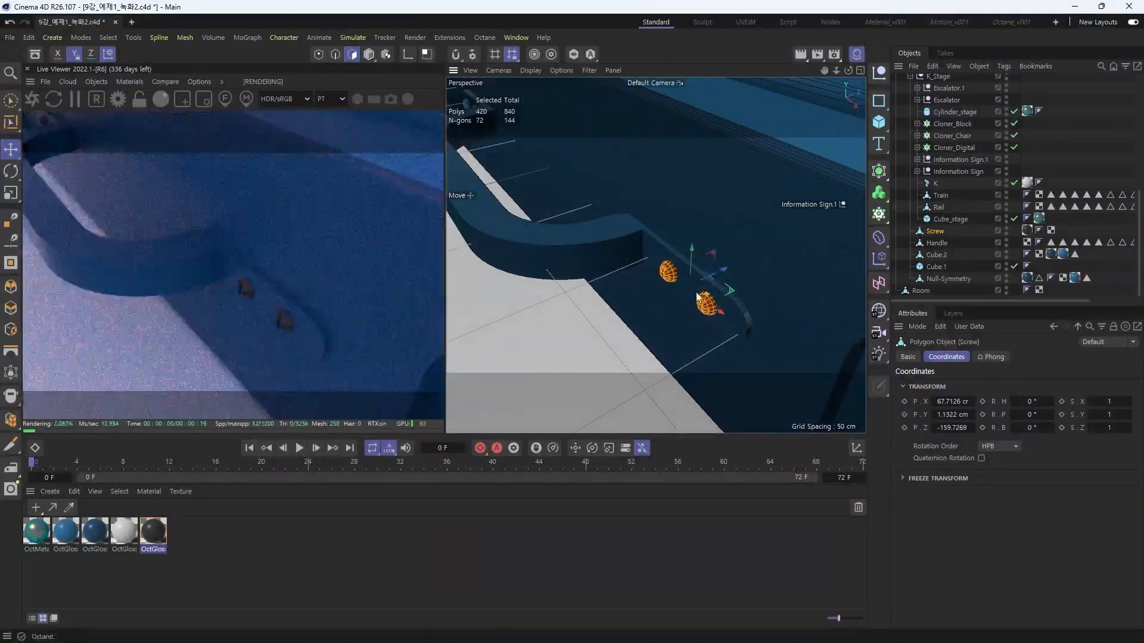
pyautogui.keyDown('alt'); pyautogui.moveTo(680, 280); pyautogui.dragTo(681, 269); pyautogui.keyUp('alt')
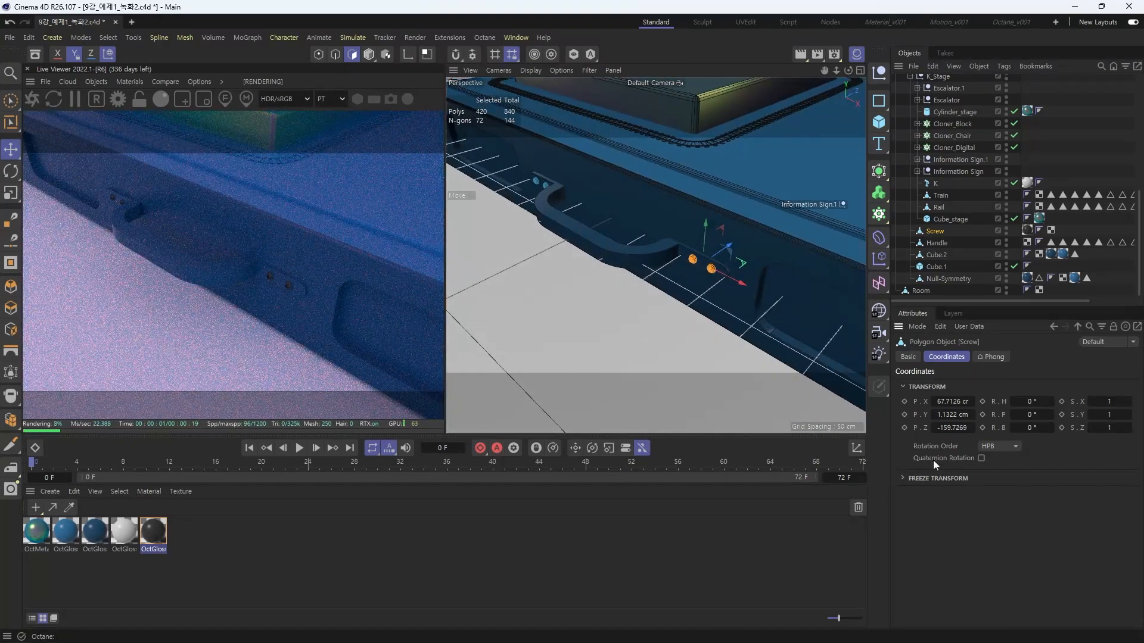
pyautogui.click(841, 357)
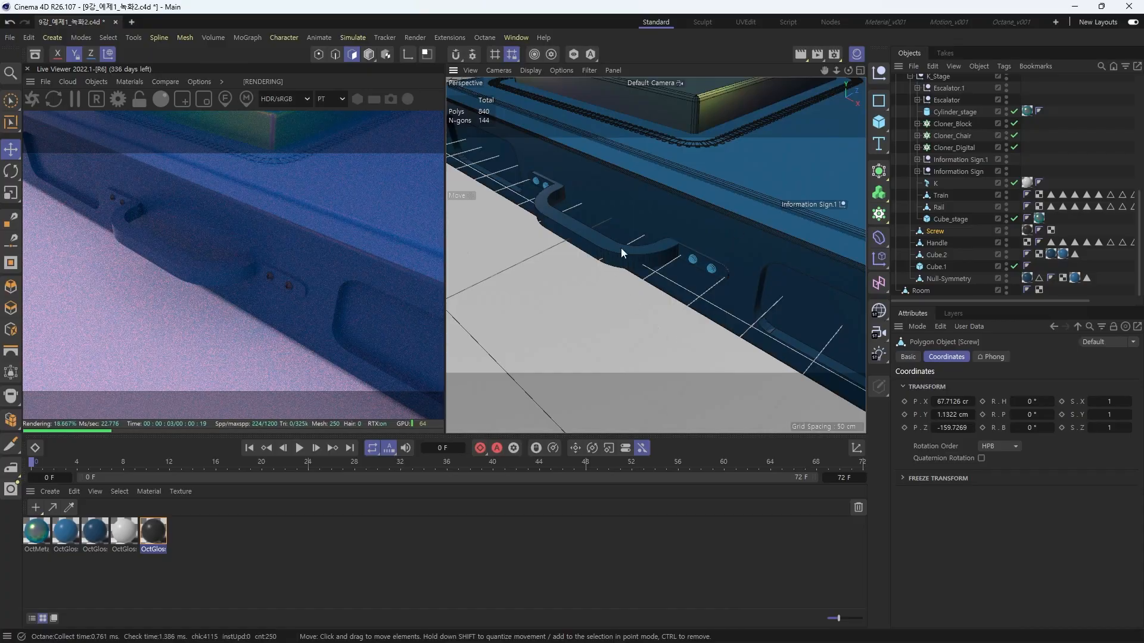
pyautogui.click(710, 271)
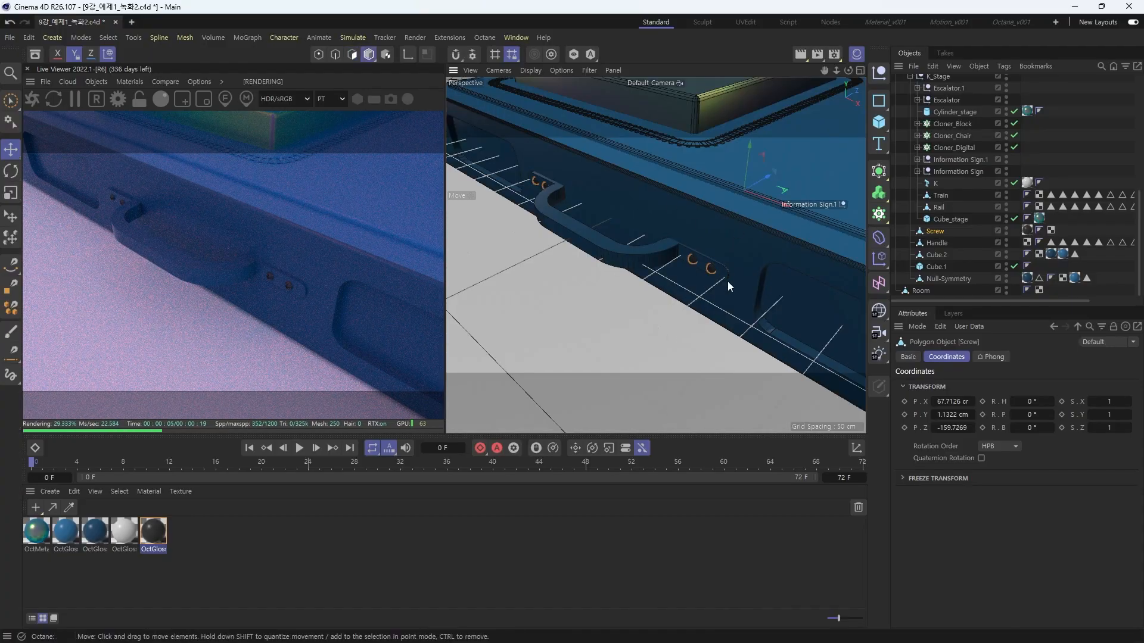
# Duplicate the dark blue glossy material and set the copy's diffuse color to 65% saturation and 65% brightness
pyautogui.press('o')
pyautogui.keyDown('alt'); pyautogui.moveTo(778, 256); pyautogui.dragTo(697, 281); pyautogui.keyUp('alt')
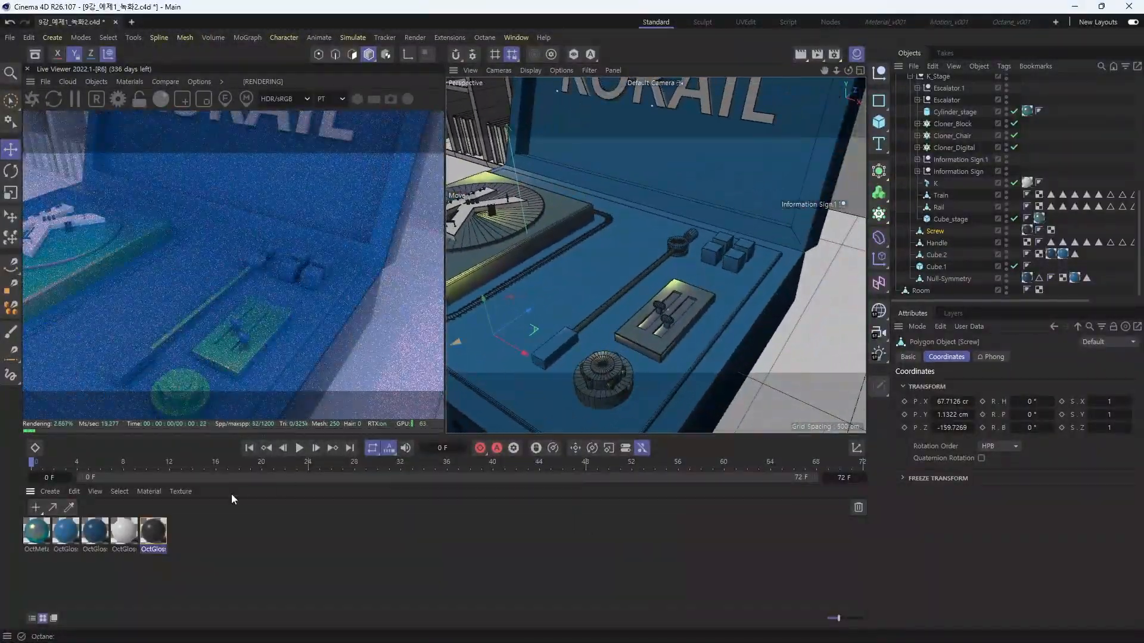
pyautogui.keyDown('ctrl'); pyautogui.moveTo(95, 539); pyautogui.dragTo(193, 530); pyautogui.keyUp('ctrl')
pyautogui.doubleClick(183, 530)
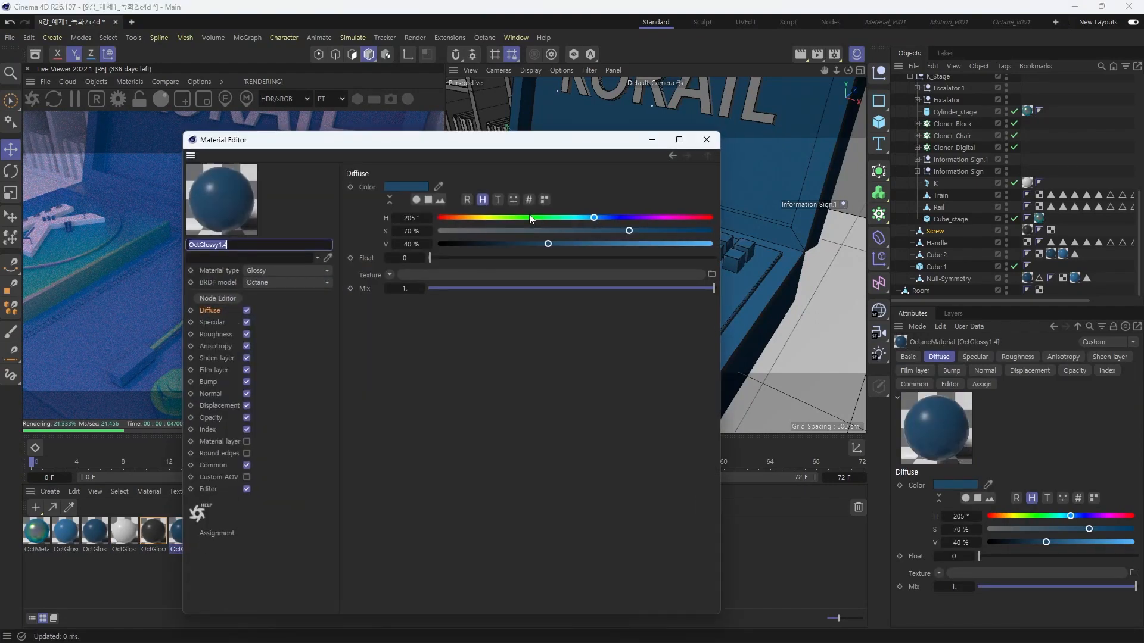
pyautogui.moveTo(561, 147); pyautogui.dragTo(905, 249)
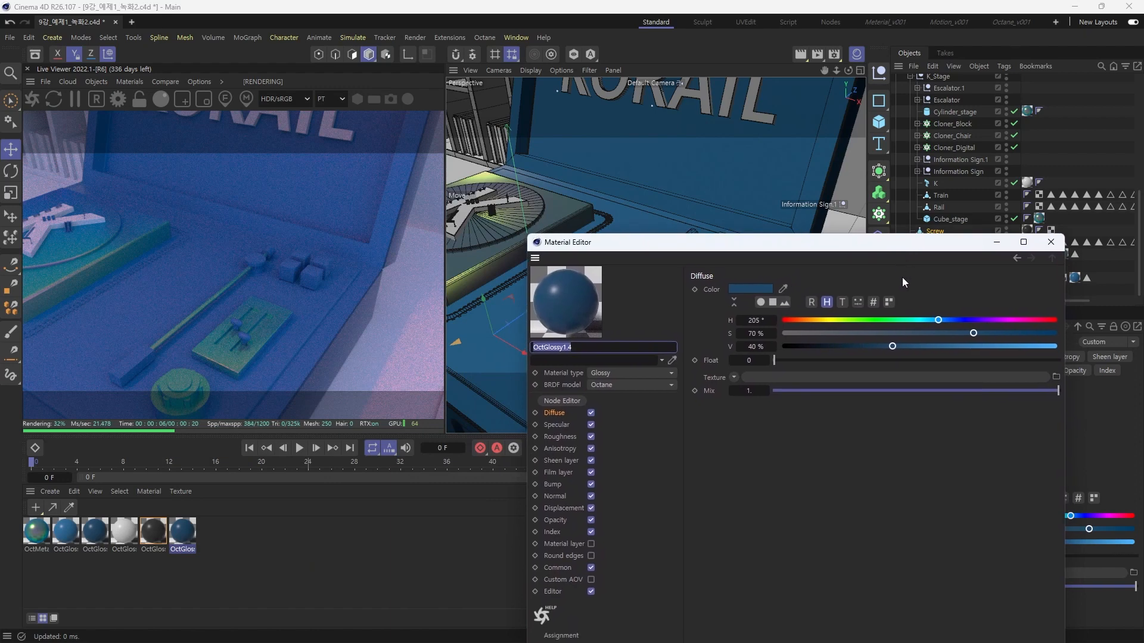
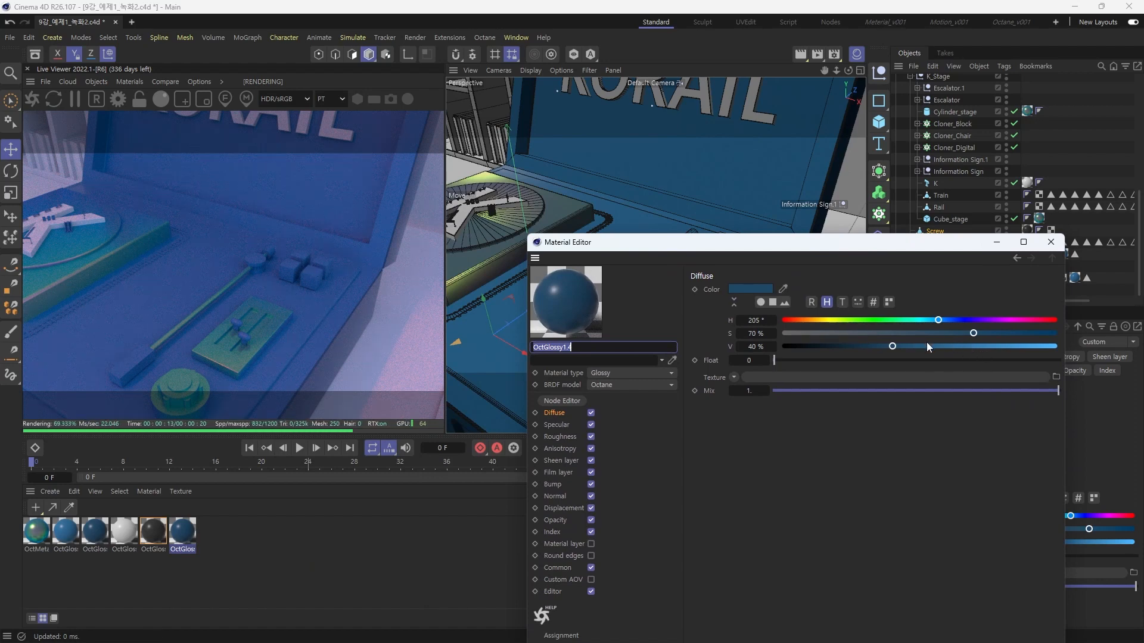
pyautogui.click(953, 347)
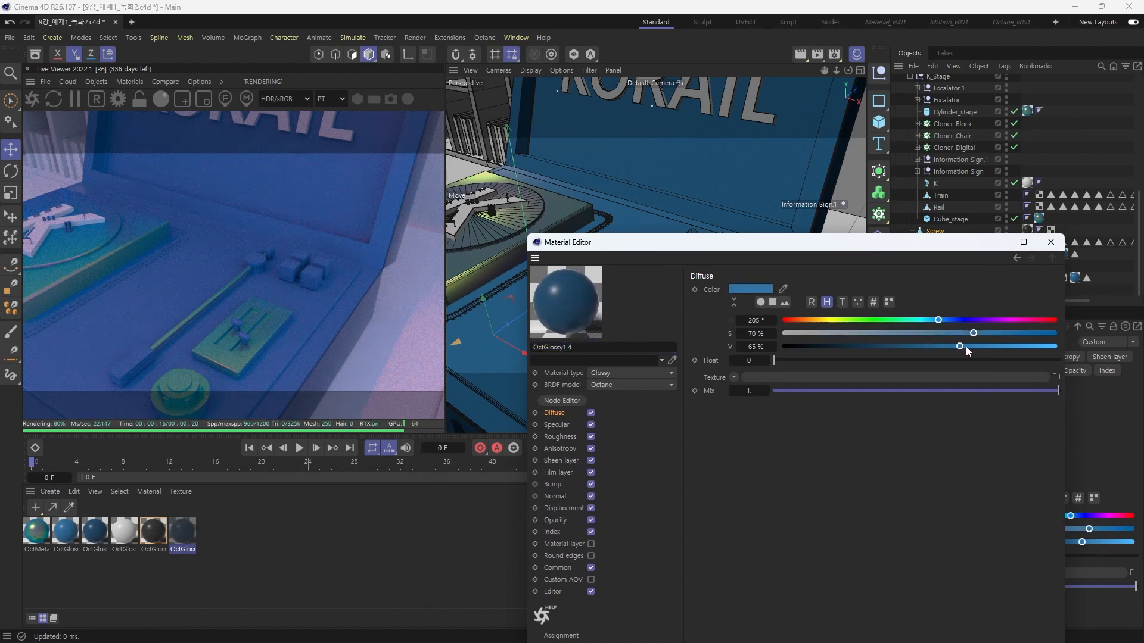
pyautogui.moveTo(992, 334); pyautogui.dragTo(961, 340)
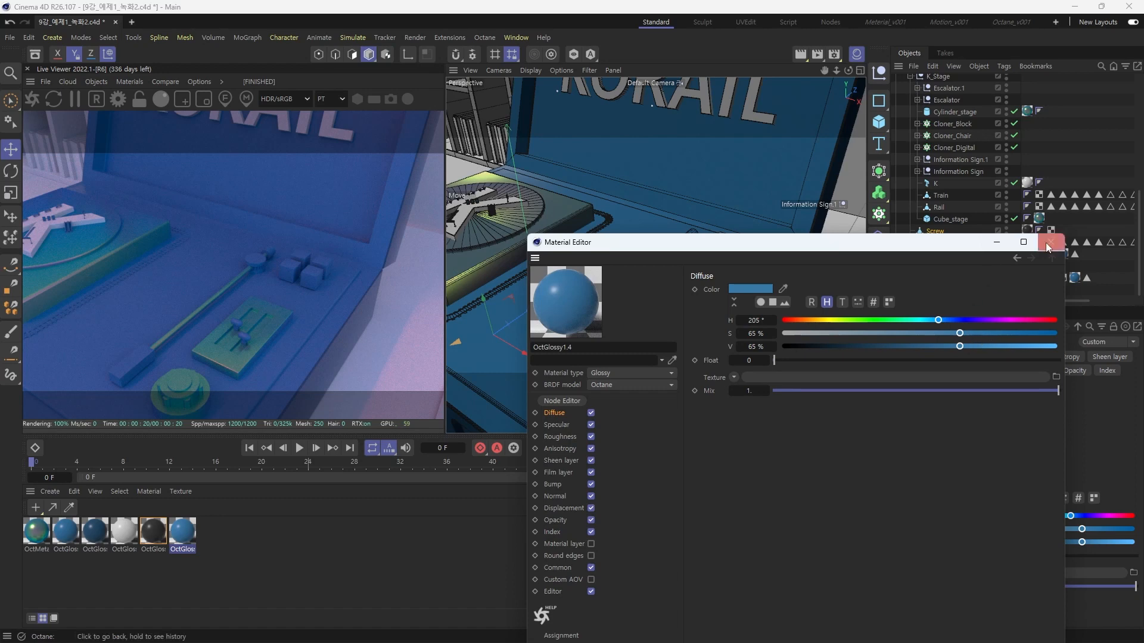
pyautogui.click(1050, 241)
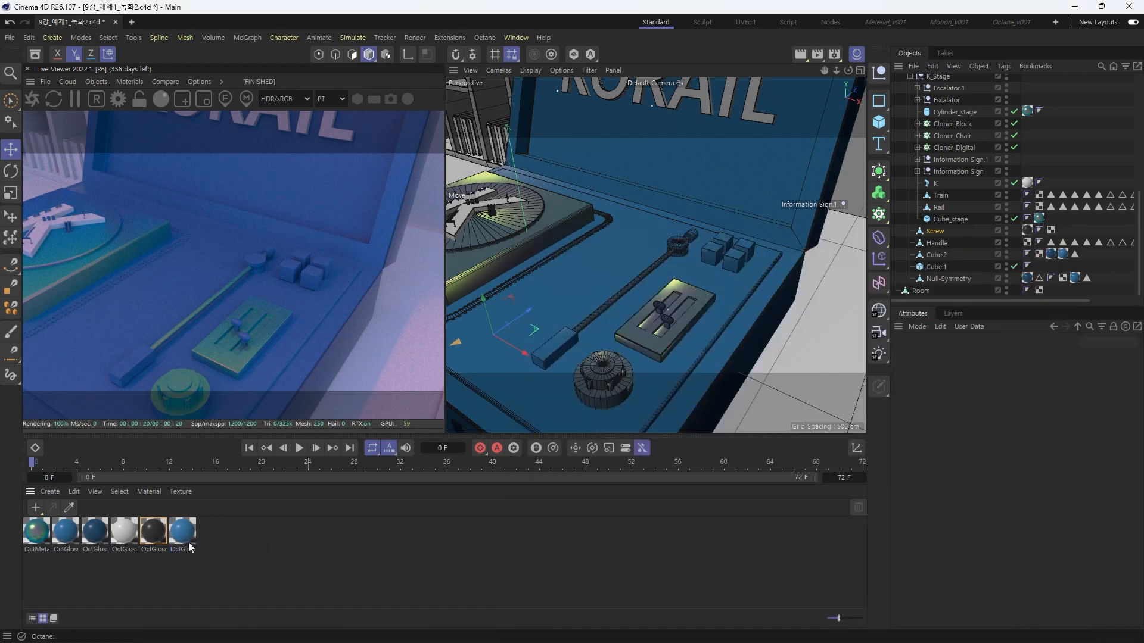
# Apply the duplicated blue material to the box at the rod's end and set its diffuse to 43% saturation, 76% brightness
pyautogui.moveTo(184, 531); pyautogui.dragTo(559, 342)
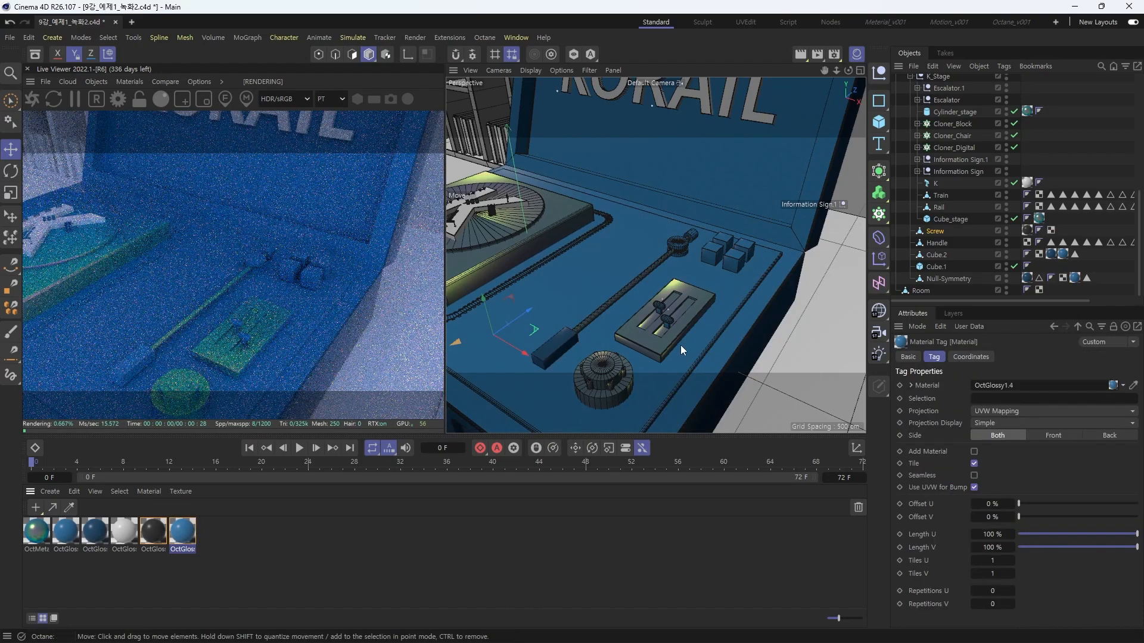
pyautogui.keyDown('alt'); pyautogui.moveTo(680, 345); pyautogui.dragTo(621, 343); pyautogui.keyUp('alt')
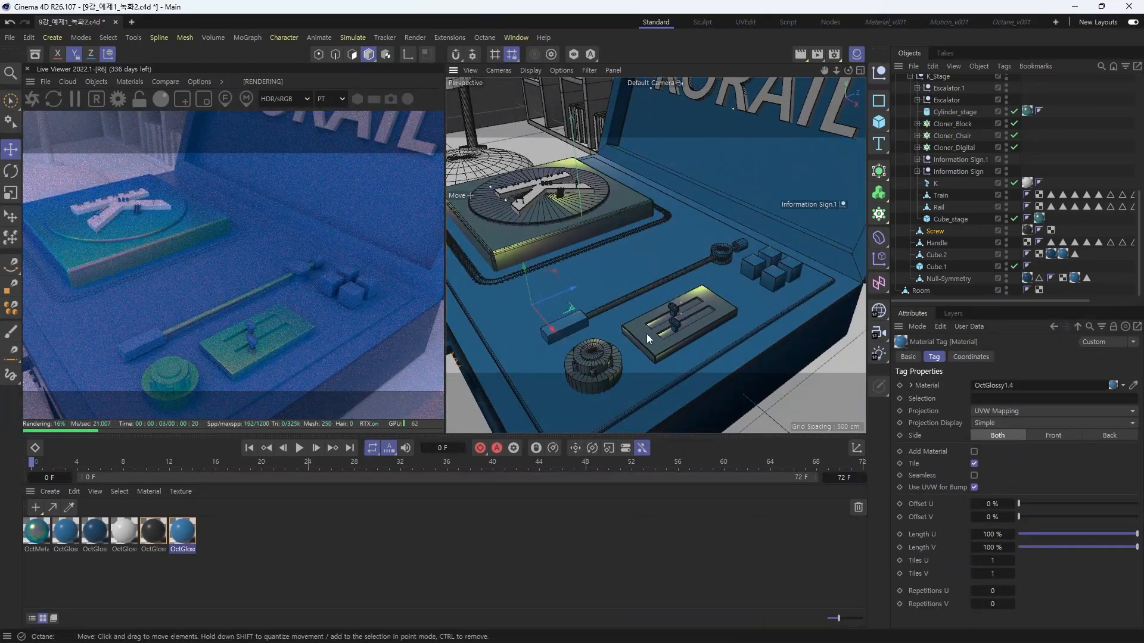
pyautogui.doubleClick(185, 532)
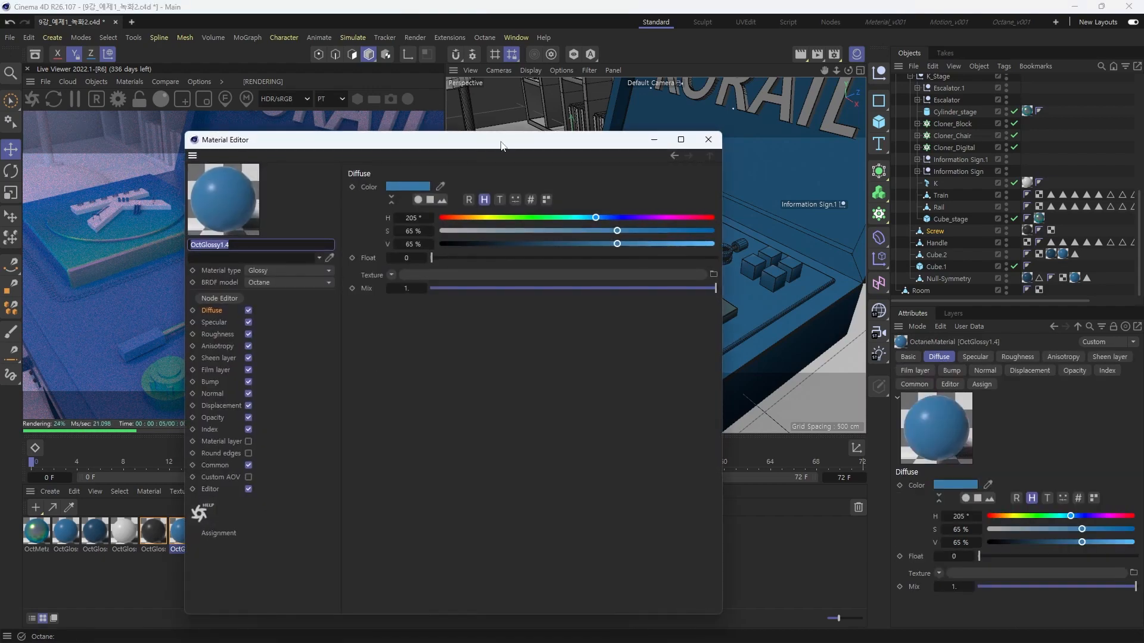
pyautogui.moveTo(500, 145); pyautogui.dragTo(740, 135)
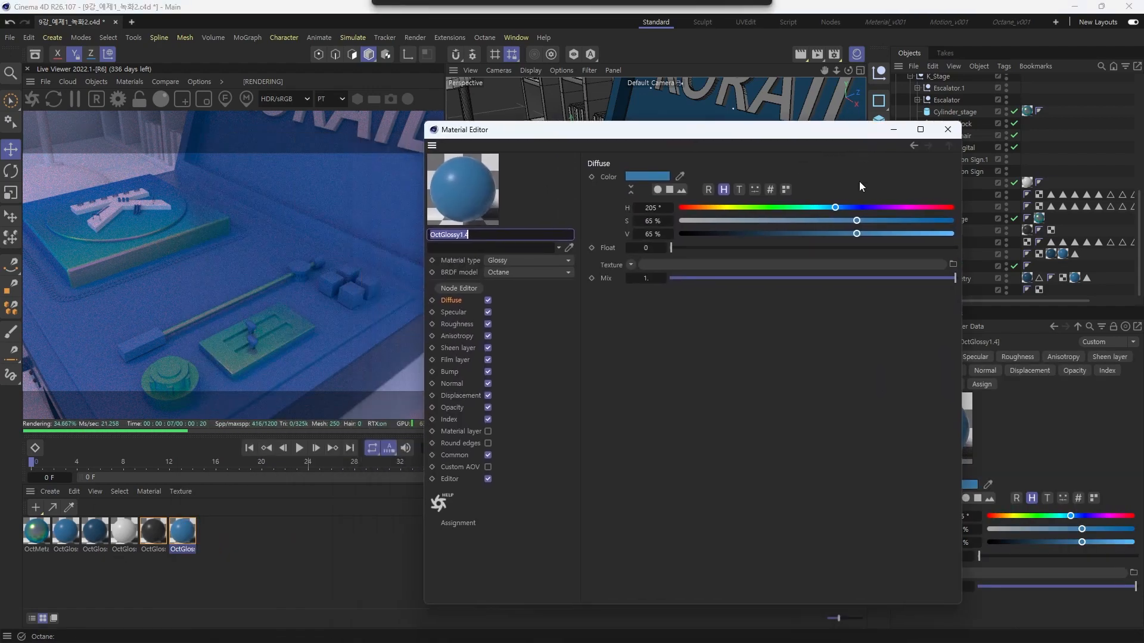
pyautogui.click(796, 220)
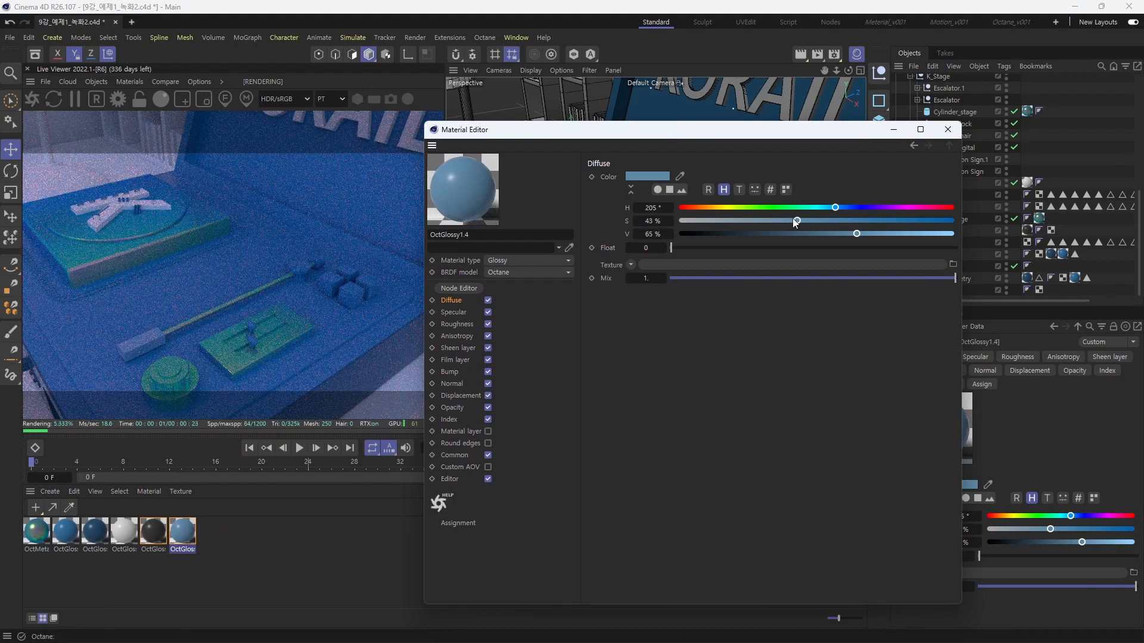
pyautogui.click(897, 234)
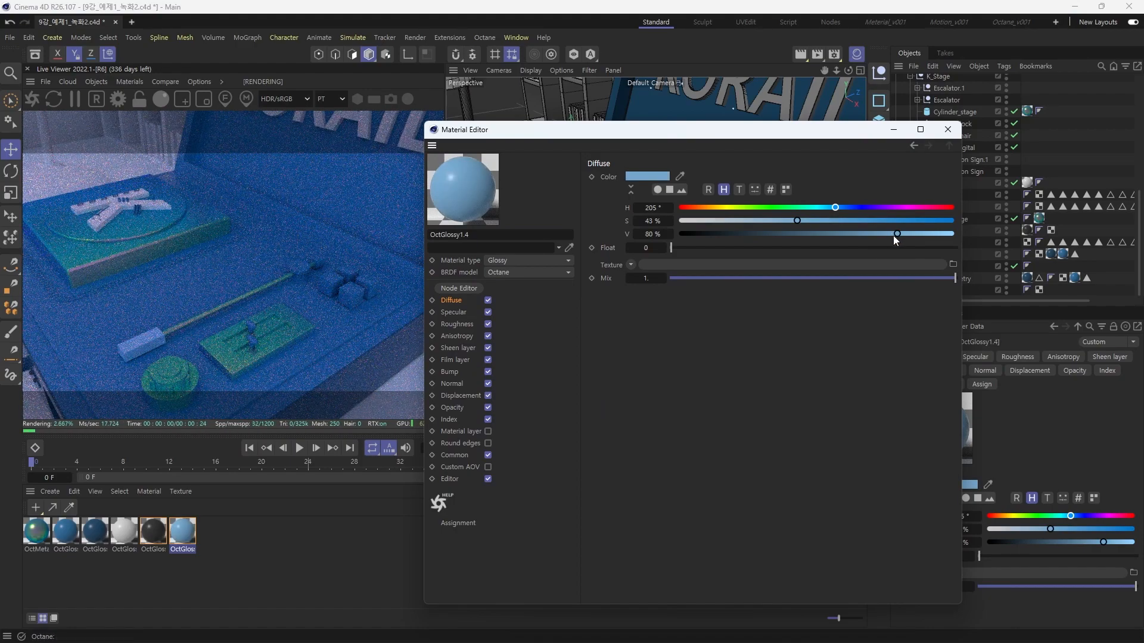
pyautogui.click(889, 235)
pyautogui.click(947, 130)
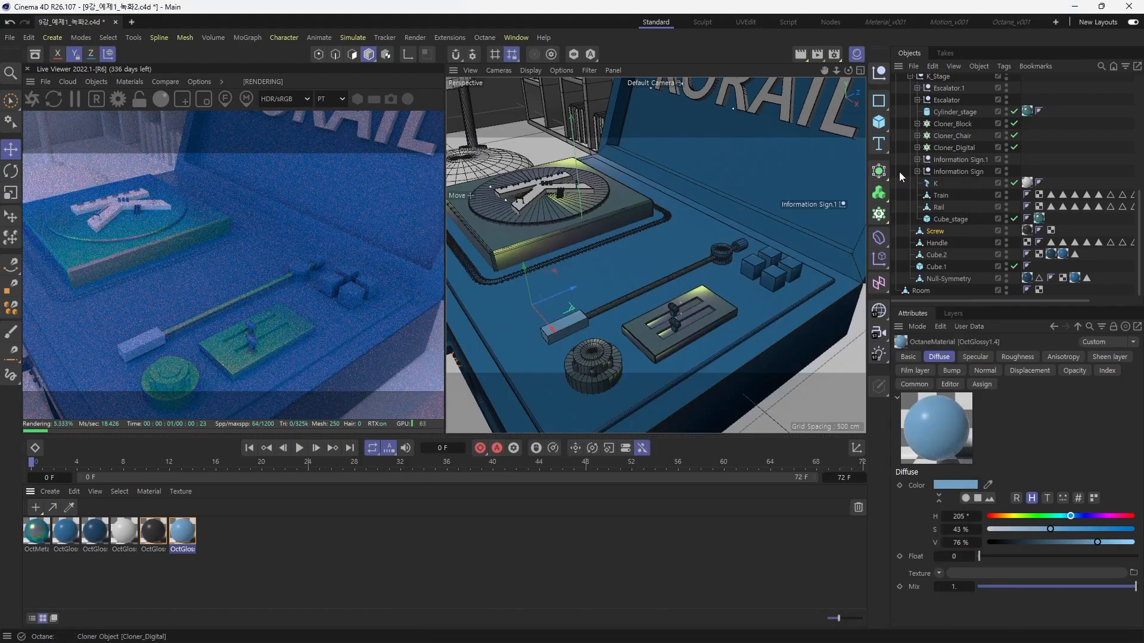
# Apply the light blue glossy material to the round knob at the rod's far end and OctMetal1 to the small cylinder beside it
pyautogui.scroll(3, 629, 313)
pyautogui.scroll(3, 727, 259)
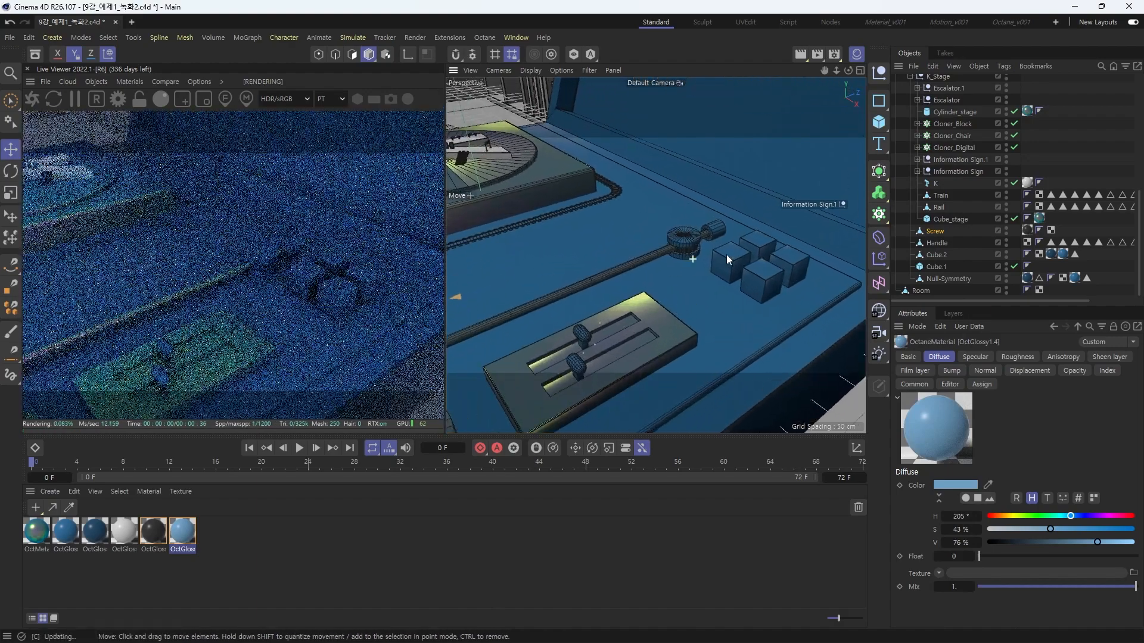
pyautogui.scroll(1, 727, 259)
pyautogui.moveTo(179, 541); pyautogui.dragTo(692, 237)
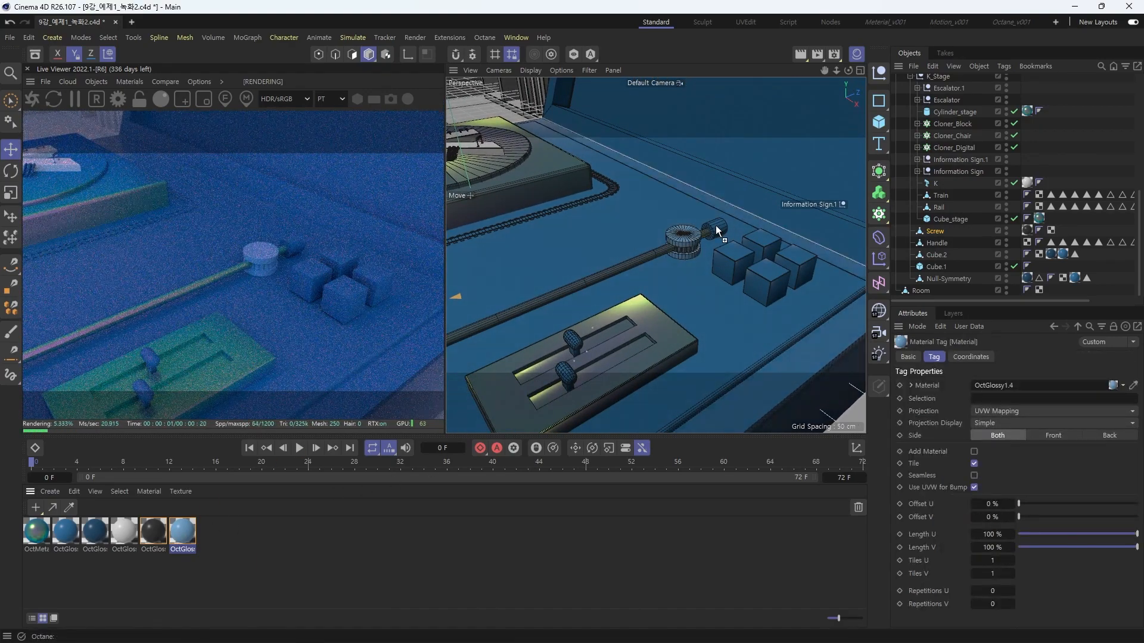
pyautogui.click(182, 531)
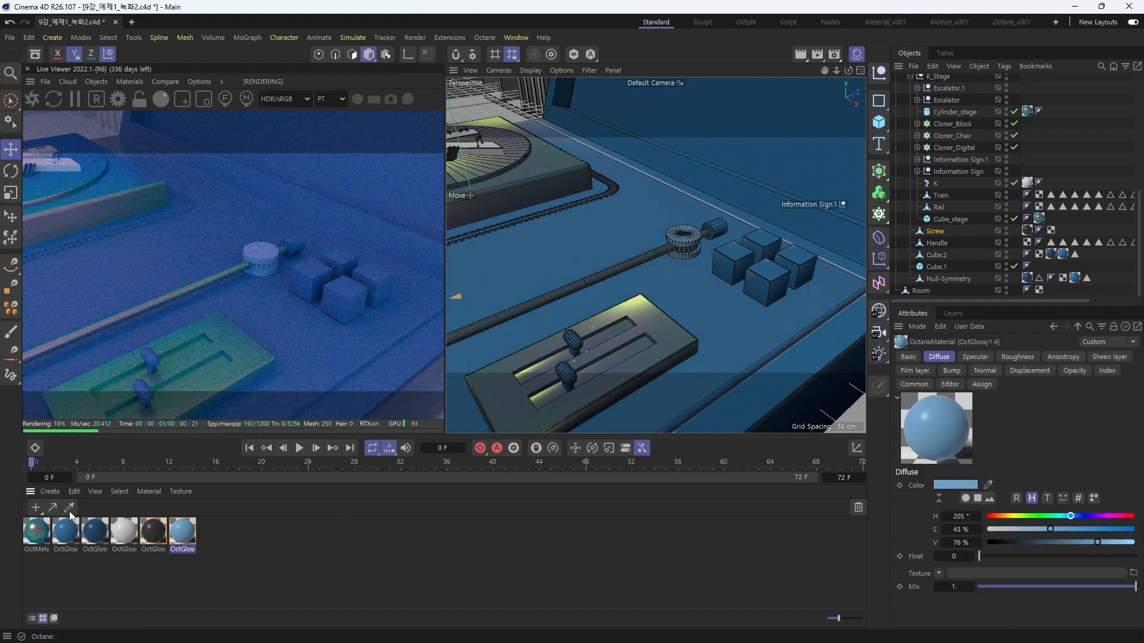
pyautogui.moveTo(43, 534); pyautogui.dragTo(718, 232)
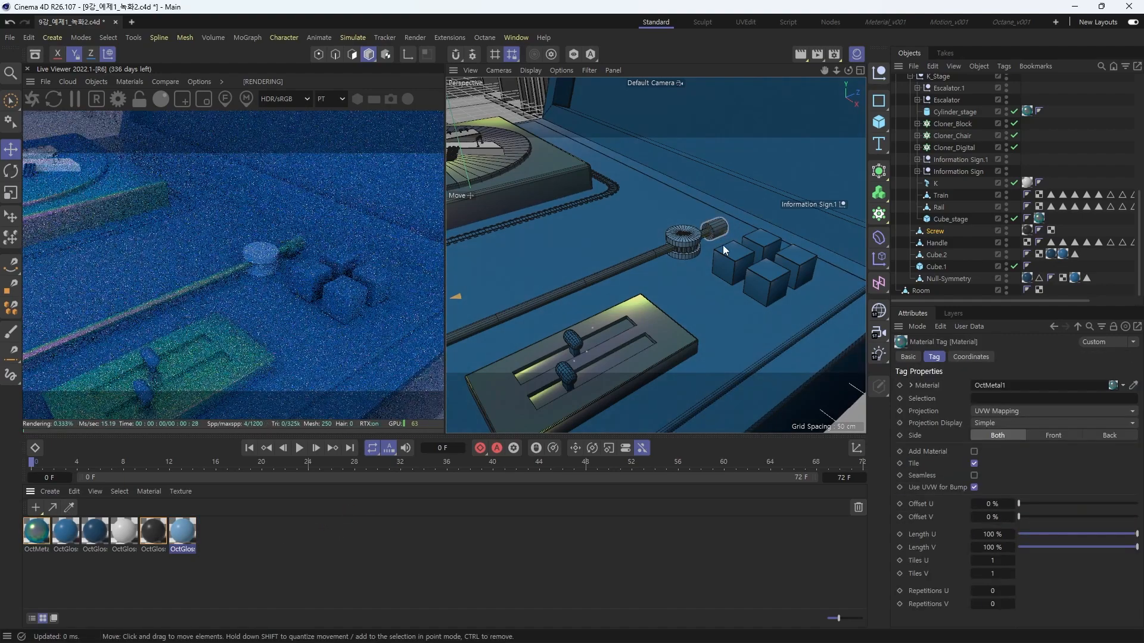
# Merge Cloner_Cube and its child cube into one polygon object with Connect Objects + Delete
pyautogui.moveTo(695, 290)
pyautogui.keyDown('alt'); pyautogui.mouseDown()
pyautogui.moveTo(656, 293)
pyautogui.moveTo(656, 310)
pyautogui.moveTo(747, 270)
pyautogui.moveTo(684, 305)
pyautogui.mouseUp(); pyautogui.keyUp('alt')
pyautogui.scroll(-3, 656, 291)
pyautogui.scroll(-4, 643, 310)
pyautogui.scroll(4, 662, 311)
pyautogui.scroll(4, 705, 277)
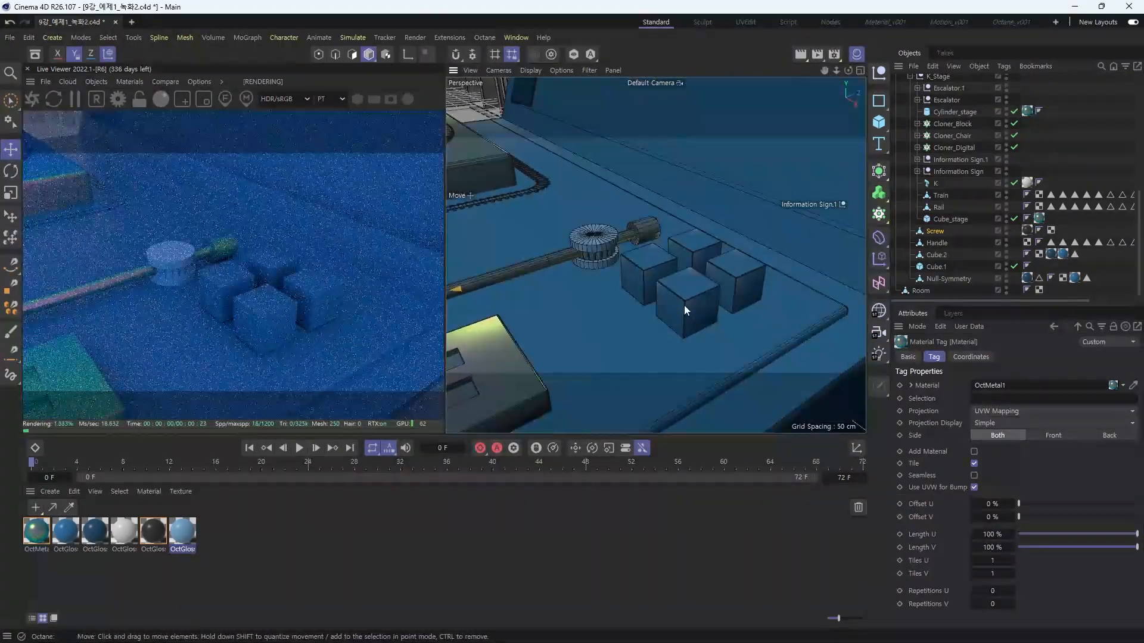
pyautogui.click(684, 305)
pyautogui.scroll(4, 959, 197)
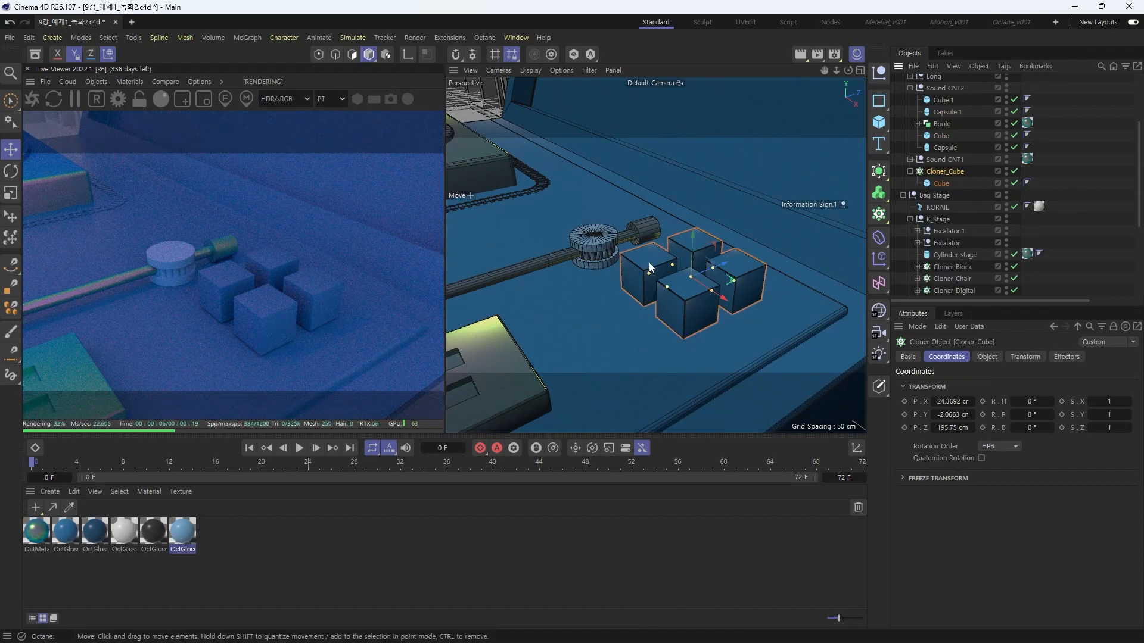
pyautogui.middleClick(943, 170)
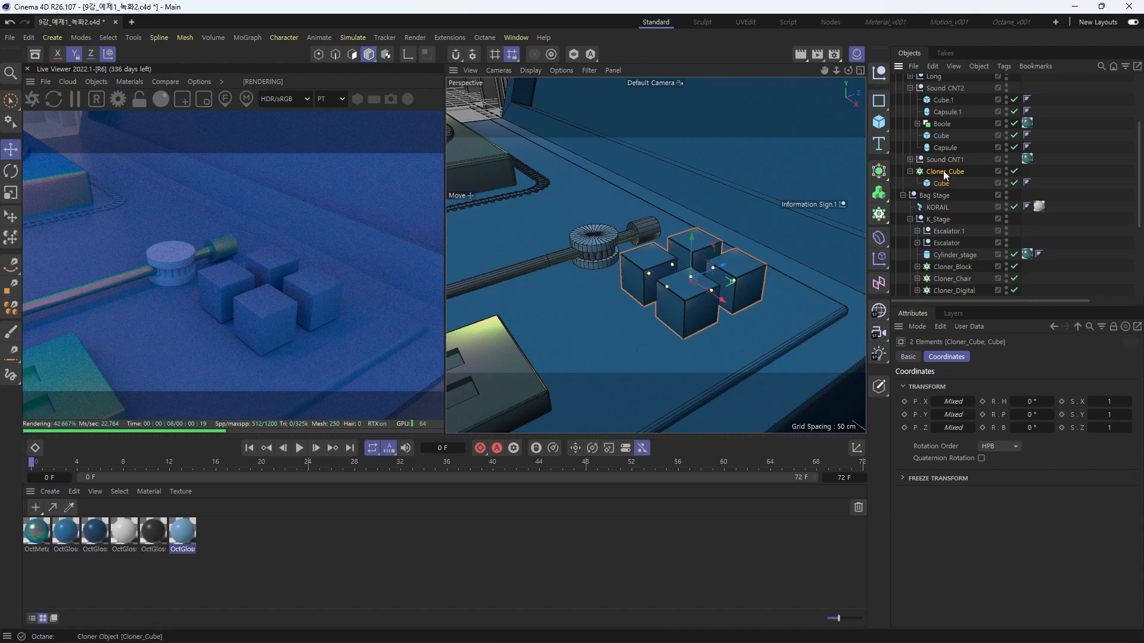
pyautogui.rightClick(952, 173)
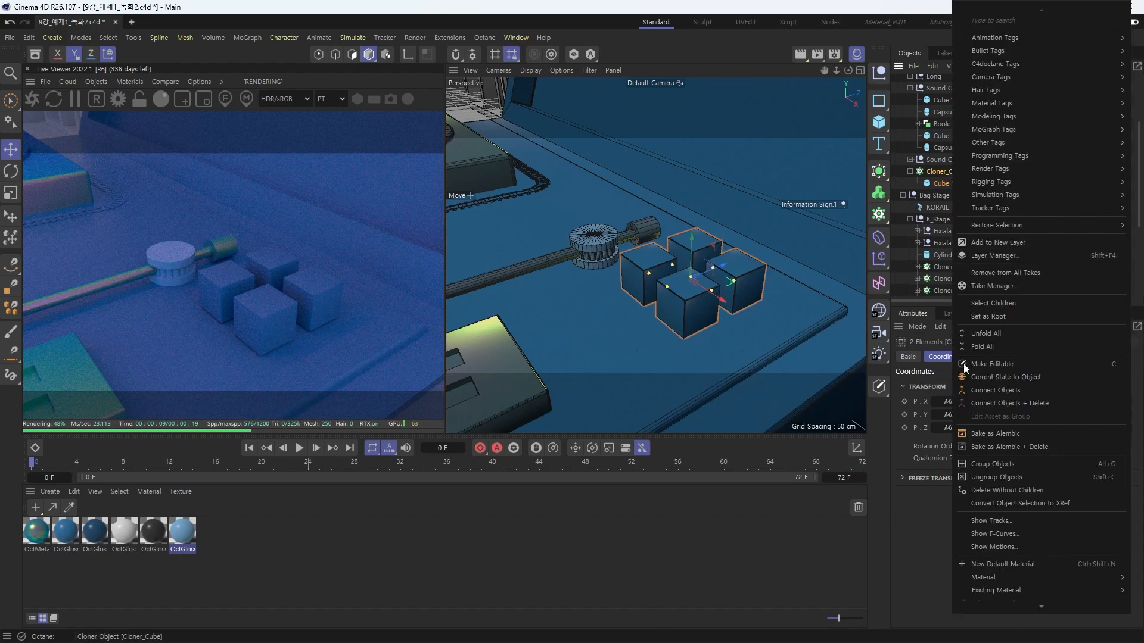
pyautogui.click(1007, 404)
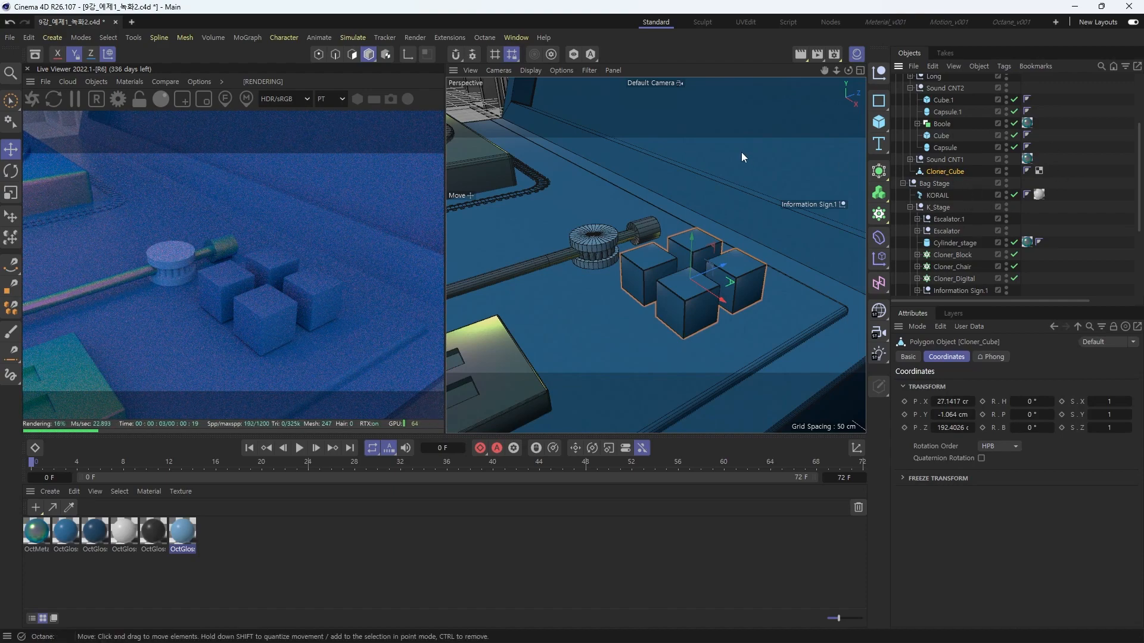
# Select all polygons of two diagonally opposite cubes in polygon mode and apply the light blue glossy material to Cloner_Cube
pyautogui.press('Return')
pyautogui.doubleClick(645, 264)
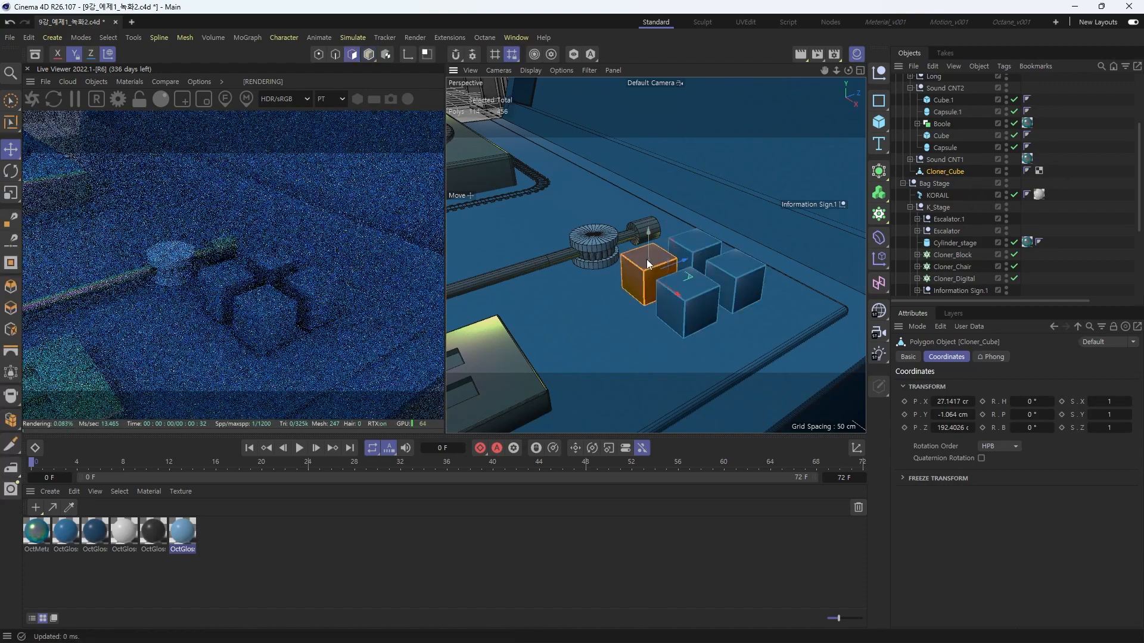
pyautogui.keyDown('shift'); pyautogui.doubleClick(745, 285); pyautogui.keyUp('shift')
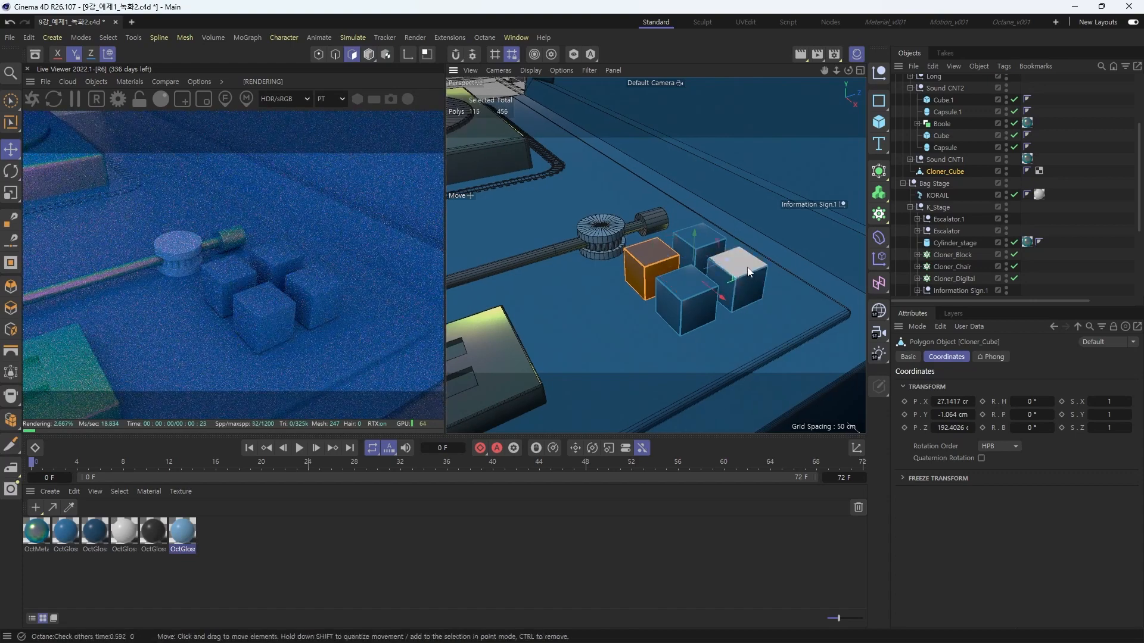
pyautogui.moveTo(178, 533); pyautogui.dragTo(645, 265)
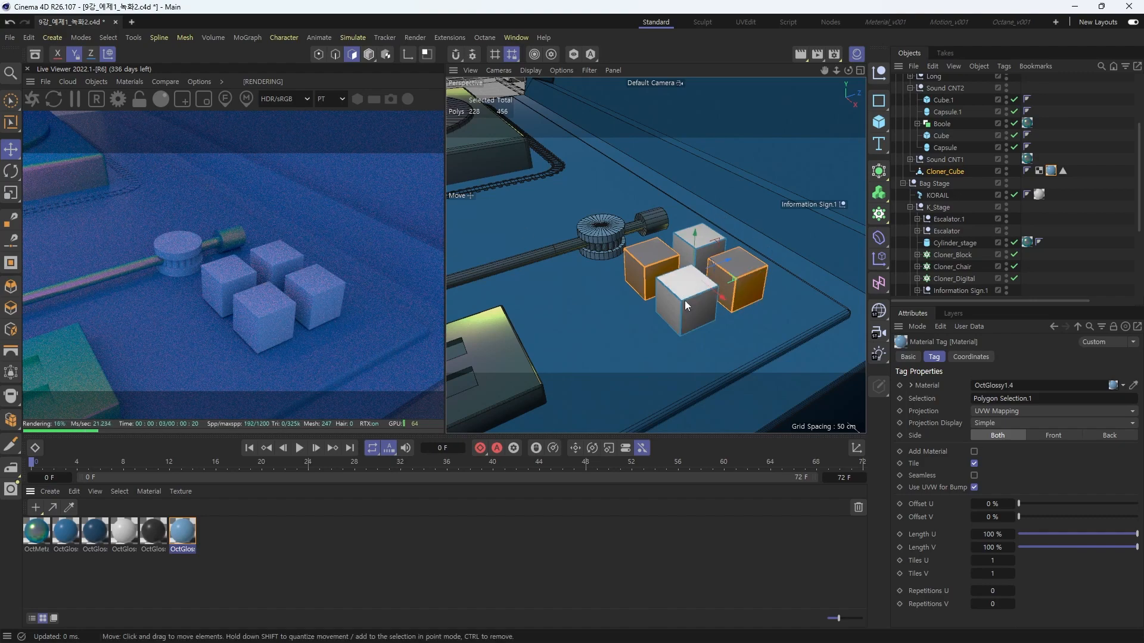
# Duplicate the light blue glossy material and set the copy's diffuse color to hue 223°, saturation 68%
pyautogui.click(451, 580)
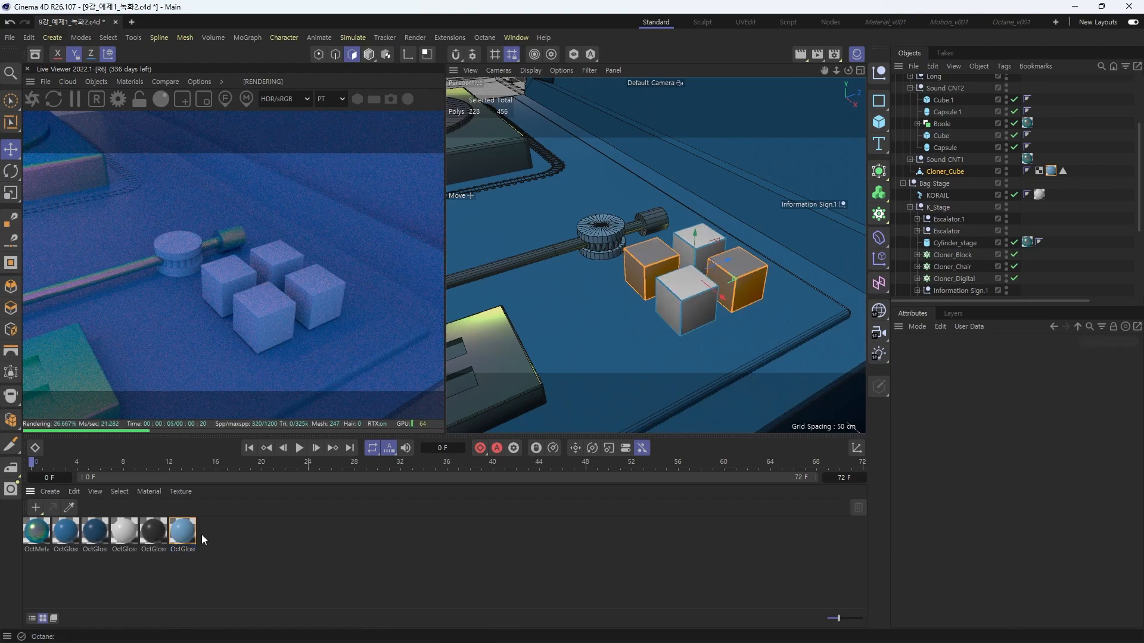
pyautogui.keyDown('ctrl'); pyautogui.moveTo(183, 532); pyautogui.dragTo(210, 532); pyautogui.keyUp('ctrl')
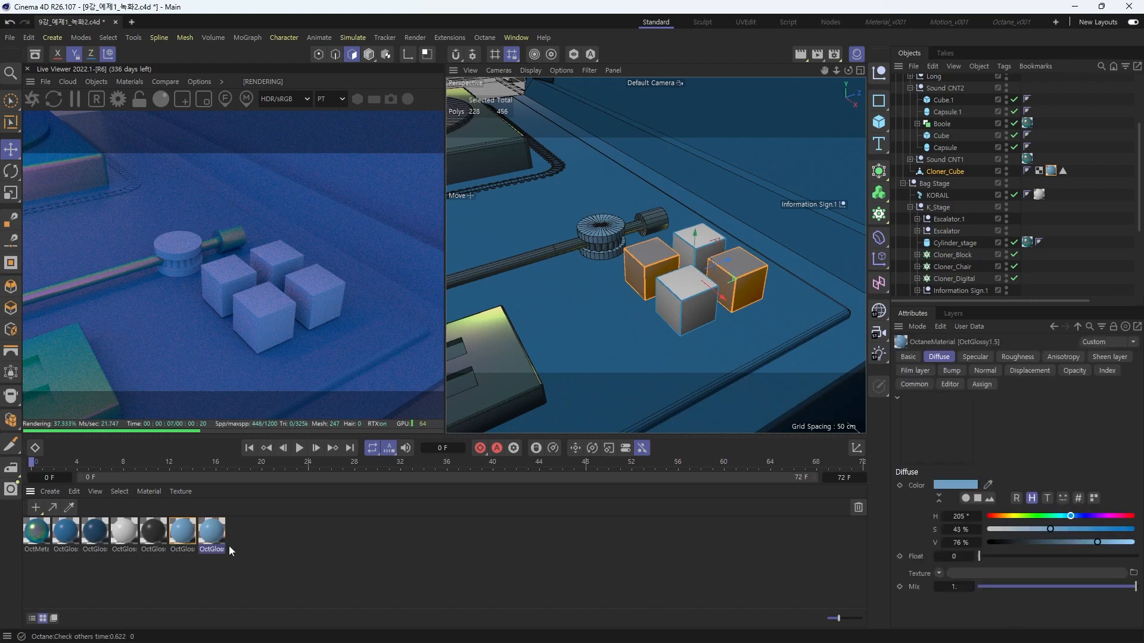
pyautogui.doubleClick(209, 532)
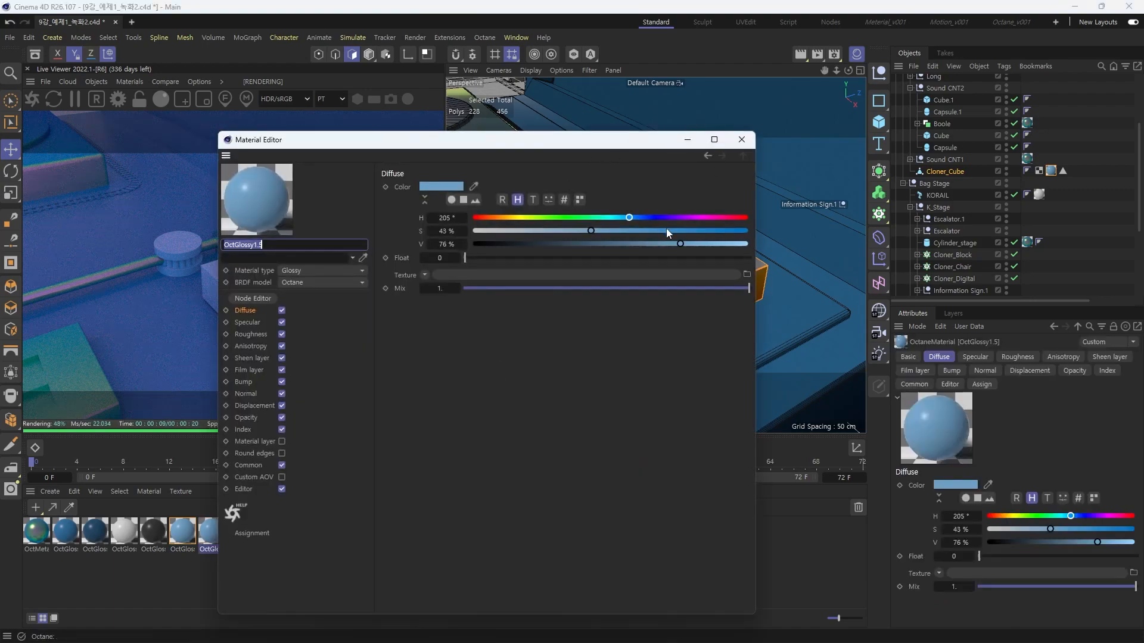
pyautogui.click(639, 218)
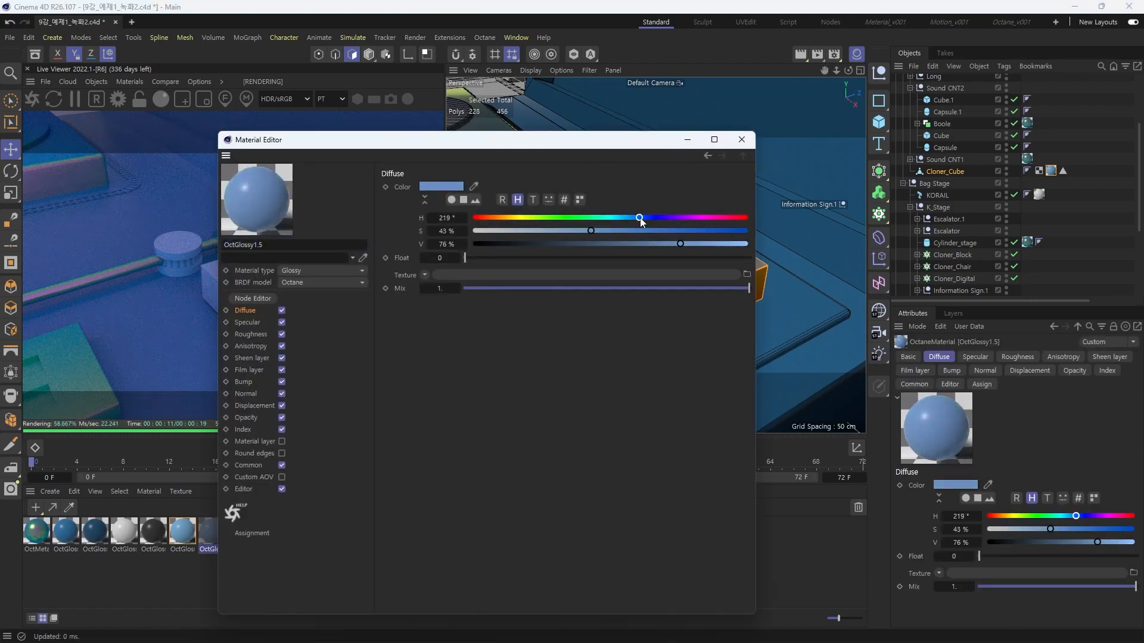
pyautogui.moveTo(640, 218); pyautogui.dragTo(643, 217)
pyautogui.click(670, 231)
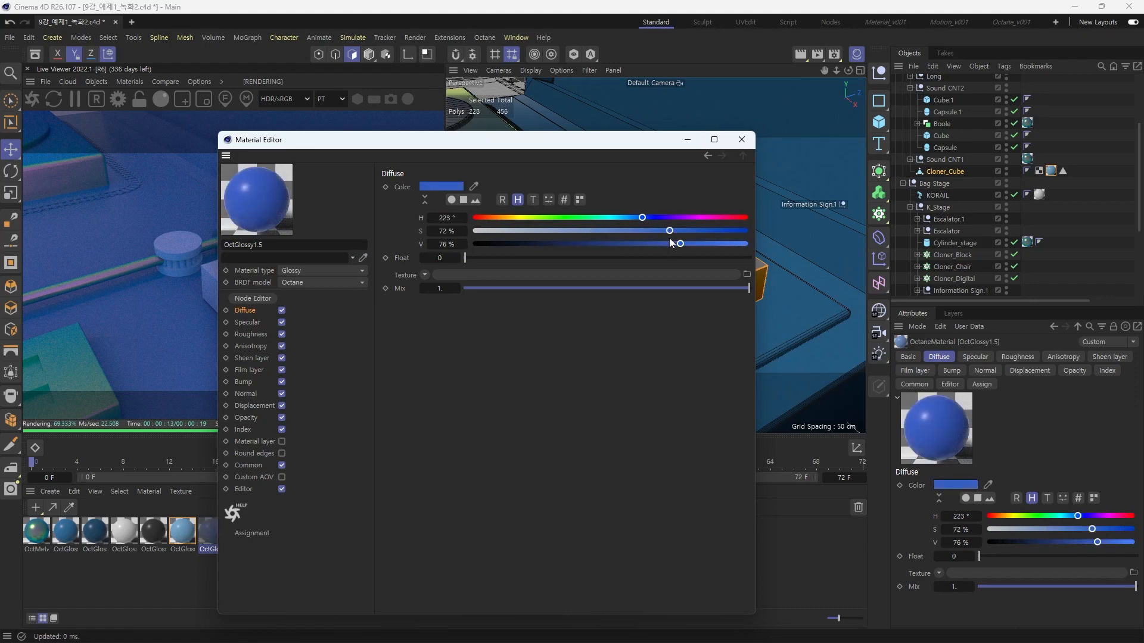
pyautogui.click(660, 231)
pyautogui.click(743, 140)
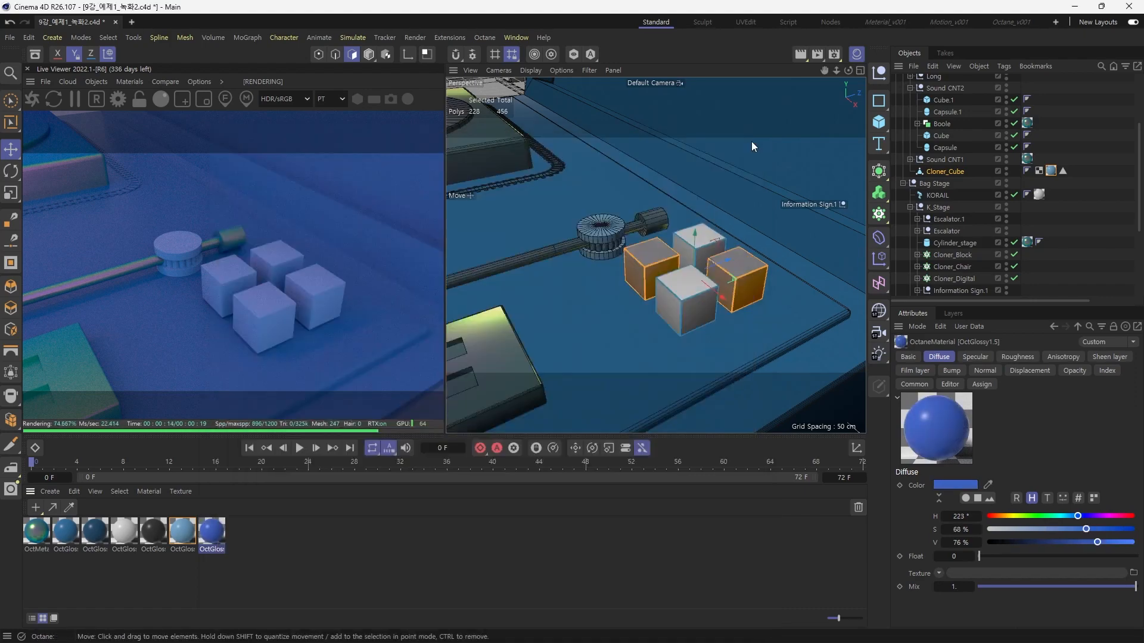
# Apply the new deep blue material to the two selected cubes and clear the polygon selection
pyautogui.moveTo(664, 264); pyautogui.dragTo(659, 258)
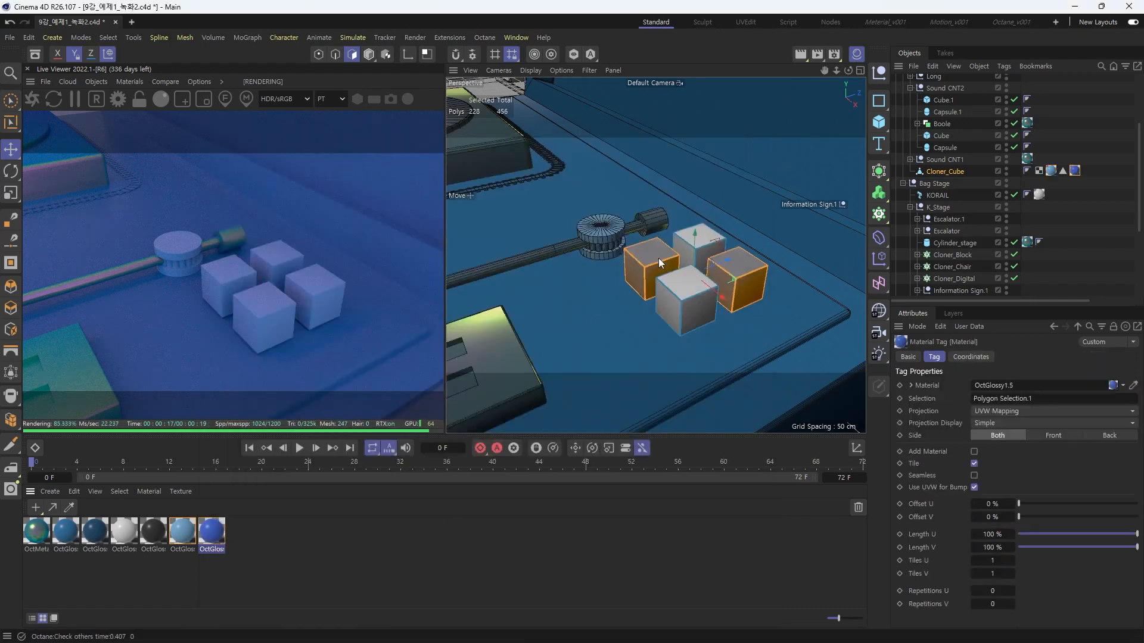
pyautogui.click(540, 541)
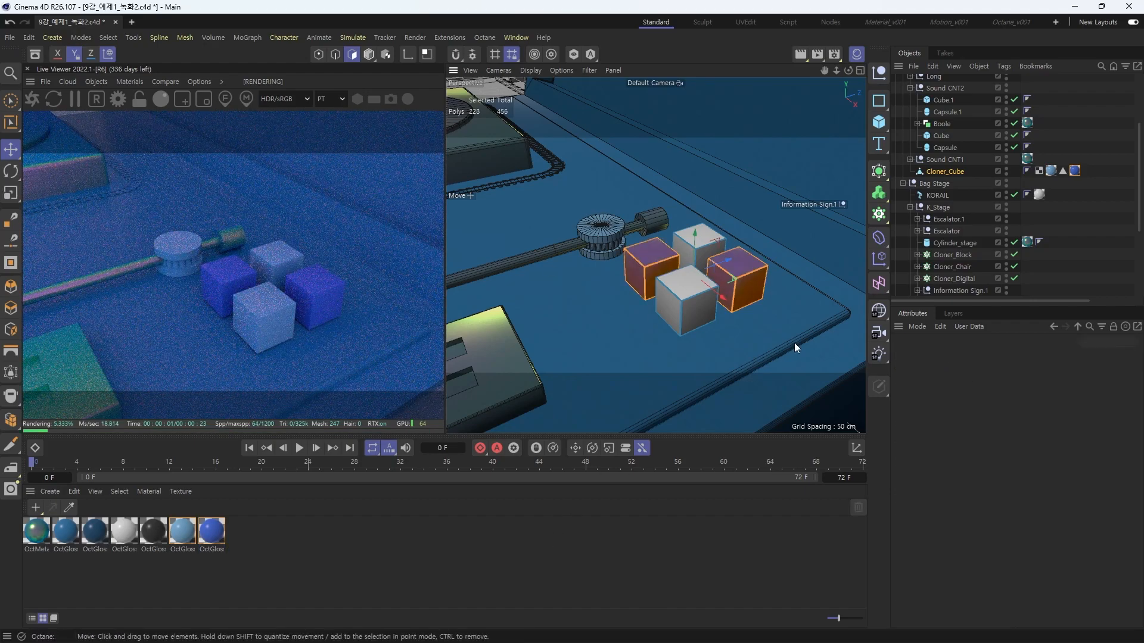
pyautogui.click(795, 342)
# Apply the deep blue OctGlossy1.5 material to the capsule of the front slider knob on the sound control panel
pyautogui.scroll(-2, 683, 333)
pyautogui.keyDown('alt'); pyautogui.moveTo(683, 332); pyautogui.dragTo(784, 273, button='middle'); pyautogui.keyUp('alt')
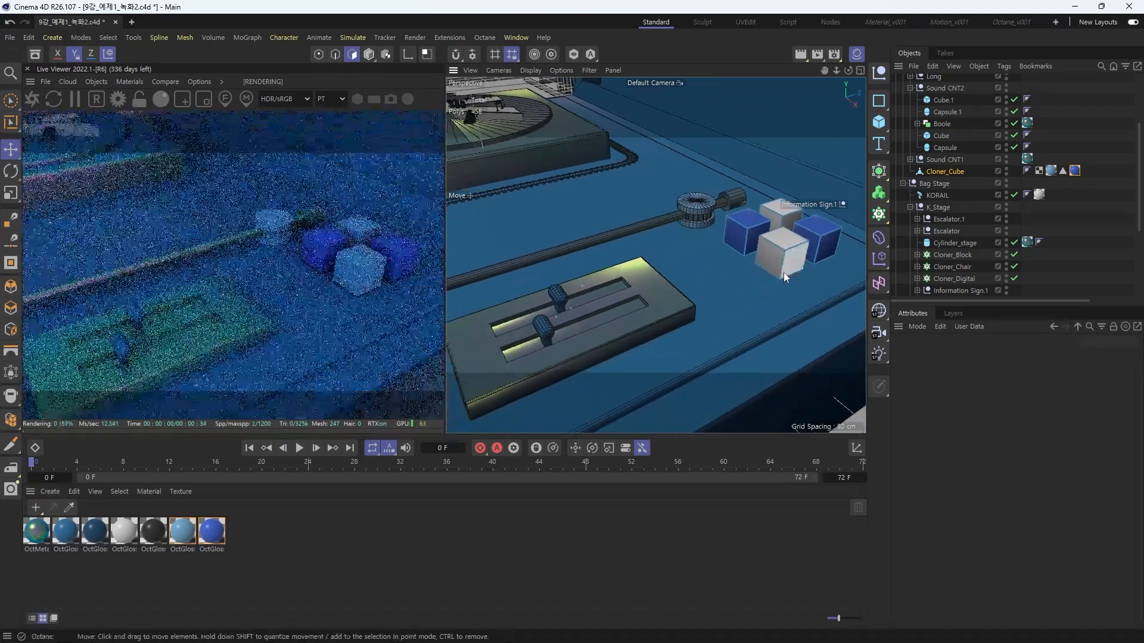
pyautogui.keyDown('alt'); pyautogui.moveTo(635, 302); pyautogui.dragTo(735, 263, button='middle'); pyautogui.keyUp('alt')
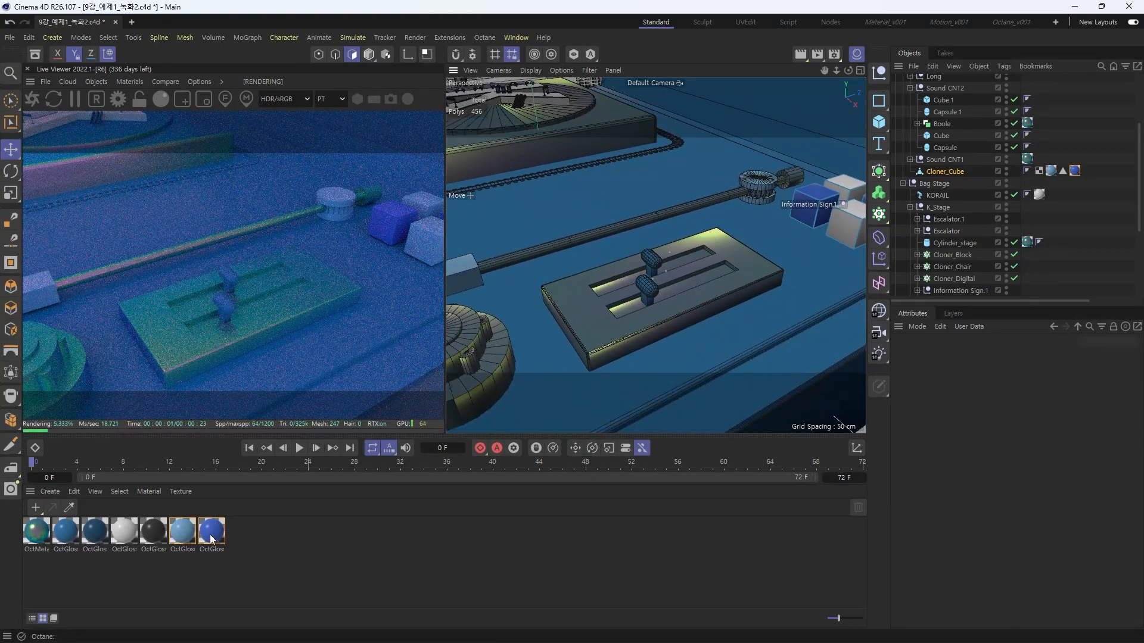
pyautogui.moveTo(645, 288); pyautogui.dragTo(647, 291)
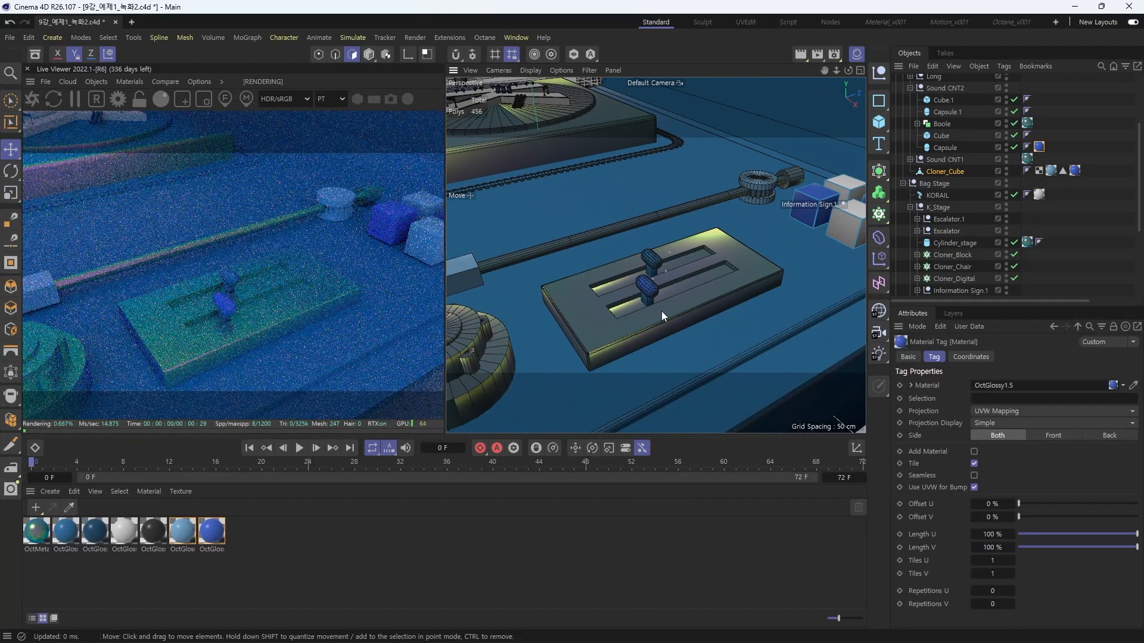
# Copy the capsule's deep blue material tag to Cube, Capsule.1 and Cube.1 in the Sound CNT2 group
pyautogui.click(945, 136)
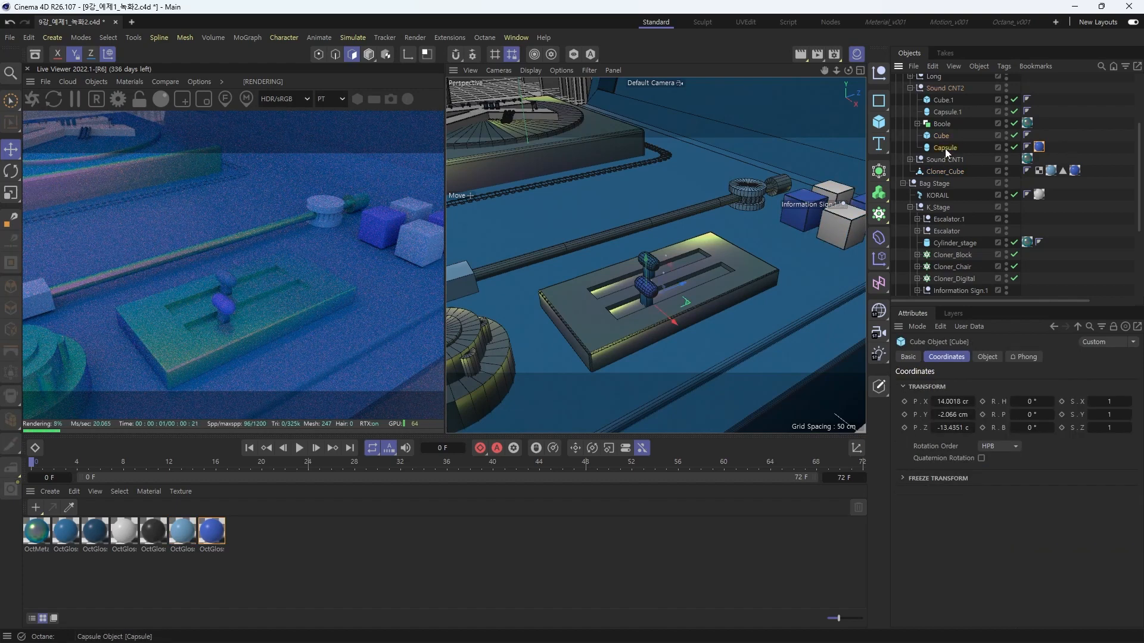
pyautogui.click(958, 111)
pyautogui.click(949, 100)
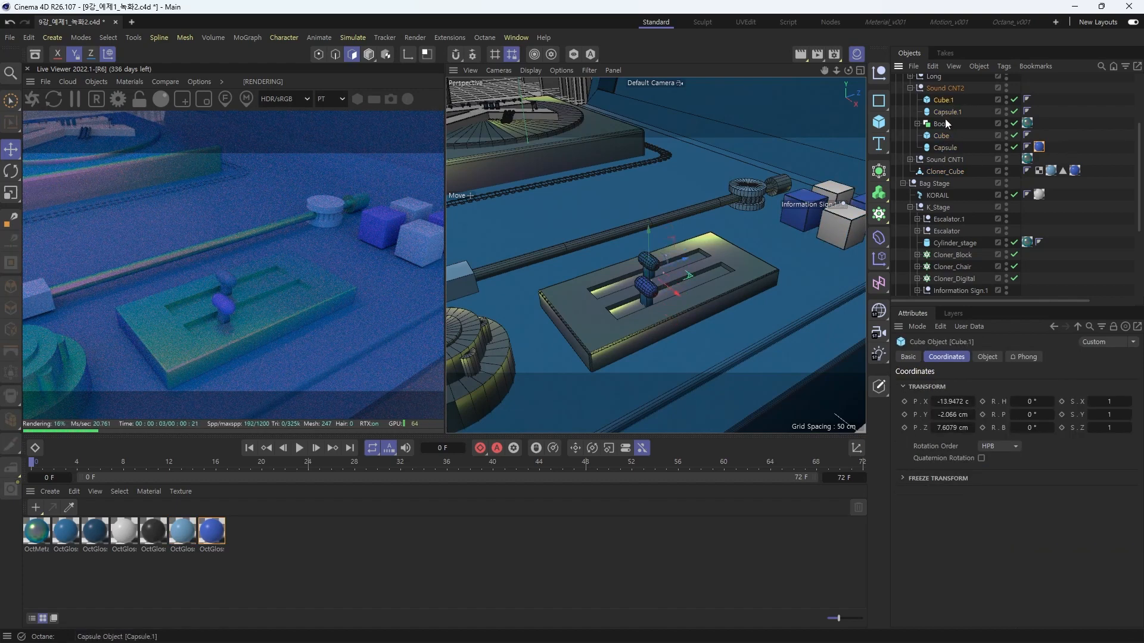
pyautogui.click(944, 124)
pyautogui.click(942, 137)
pyautogui.click(943, 148)
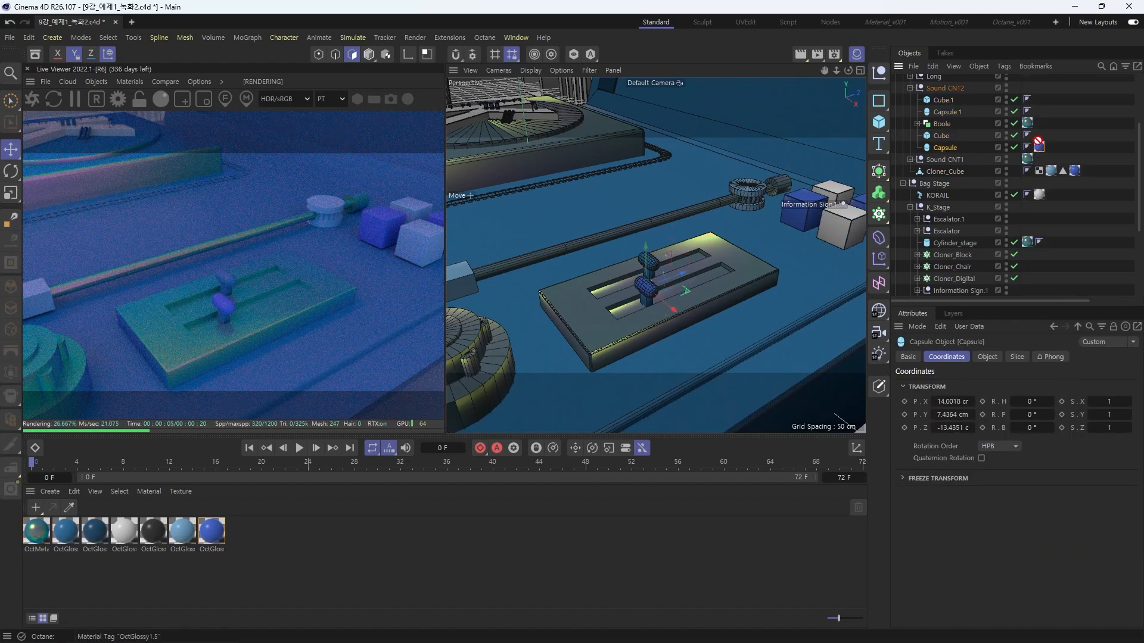
pyautogui.keyDown('ctrl'); pyautogui.moveTo(1039, 147); pyautogui.dragTo(1039, 100); pyautogui.keyUp('ctrl')
# Change the light blue OctGlossy1.4 material to teal with diffuse hue 180°, saturation 67% and brightness 57%
pyautogui.scroll(-5, 697, 290)
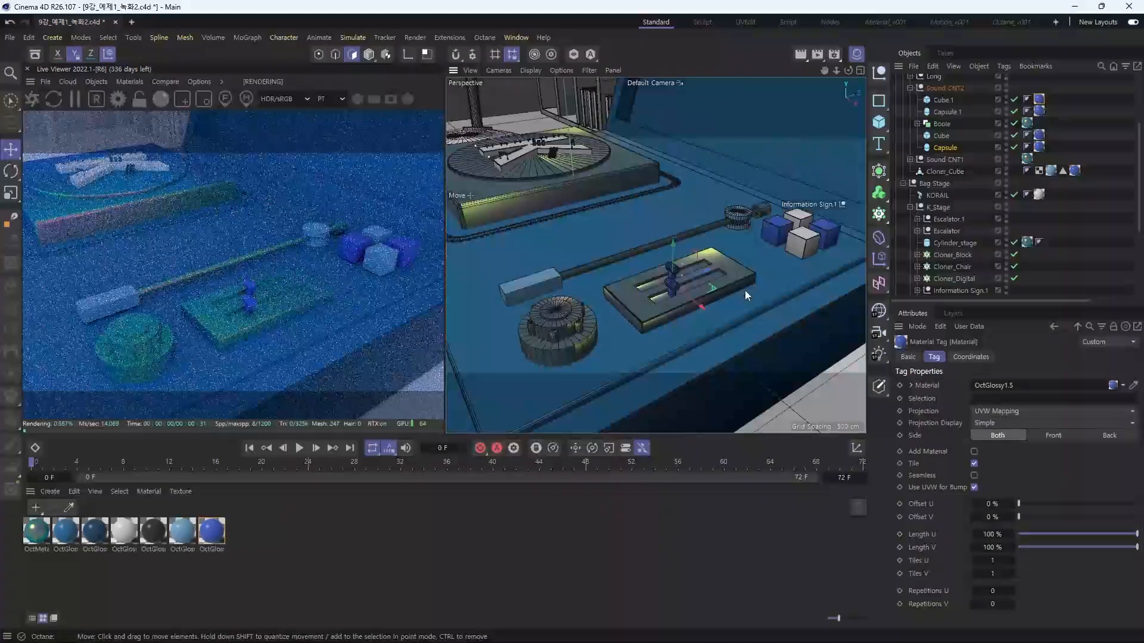
pyautogui.keyDown('alt'); pyautogui.moveTo(697, 292); pyautogui.dragTo(724, 278); pyautogui.keyUp('alt')
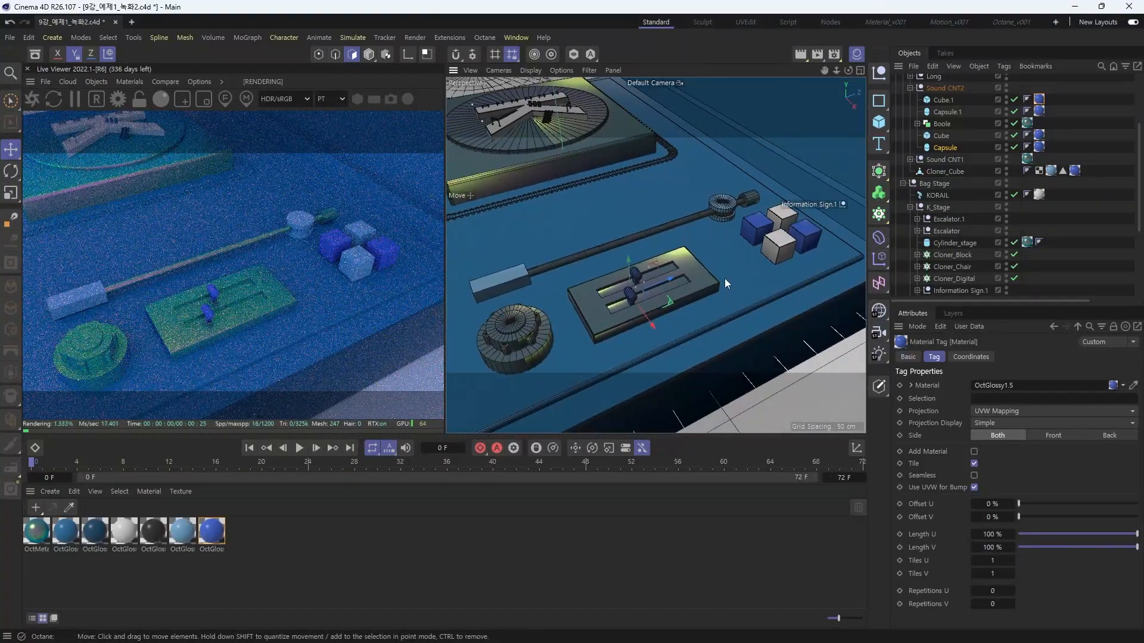
pyautogui.doubleClick(183, 531)
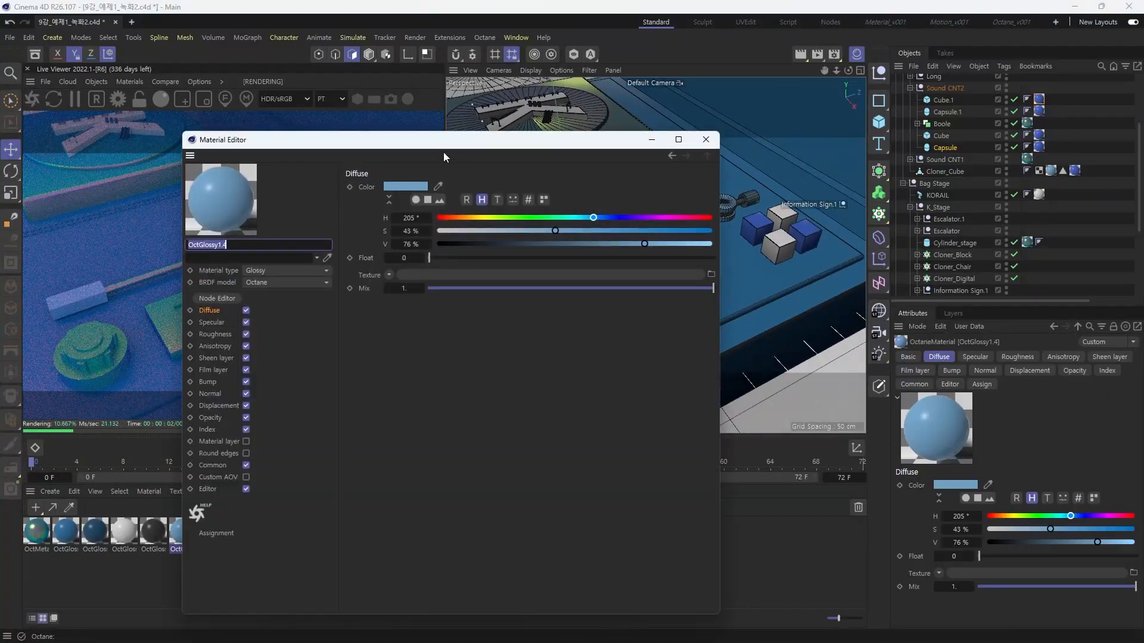
pyautogui.moveTo(444, 146); pyautogui.dragTo(805, 116)
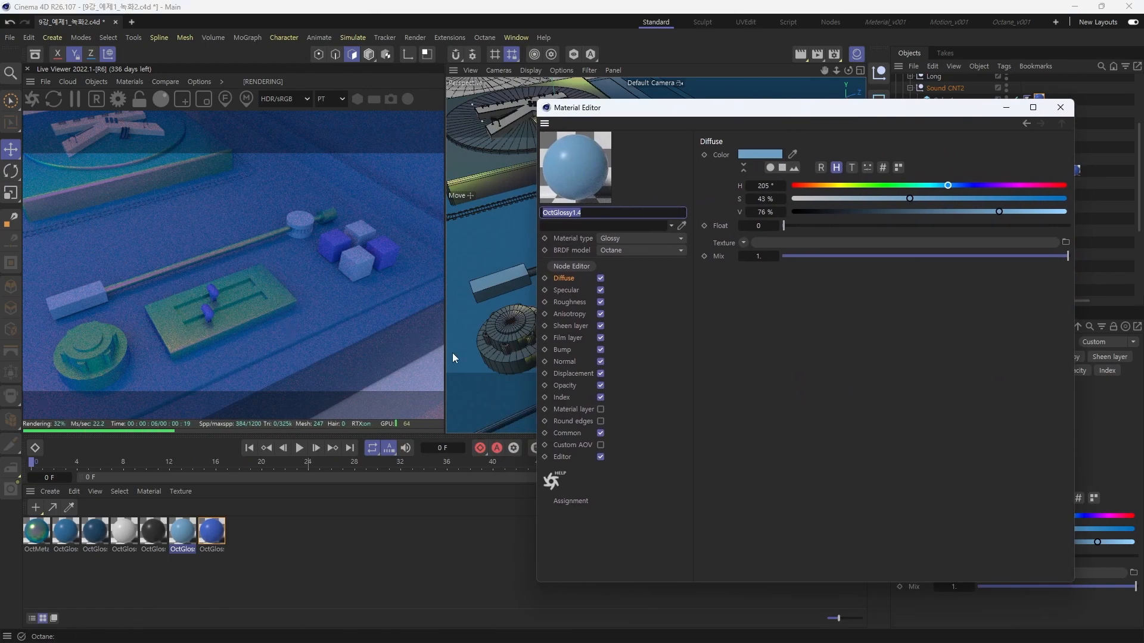
pyautogui.click(935, 185)
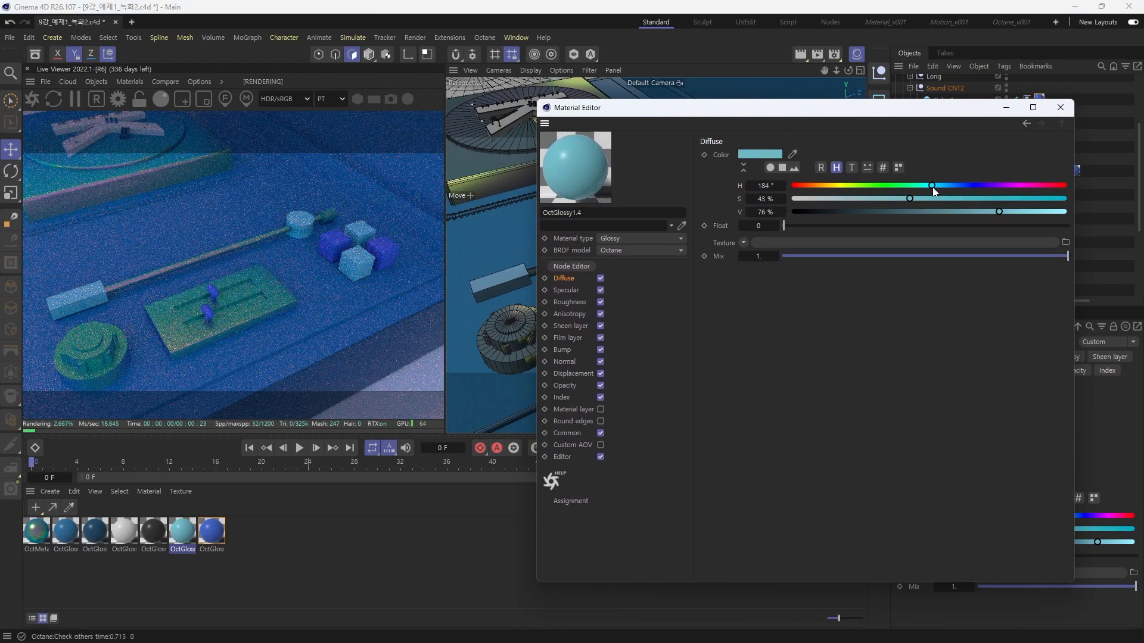
pyautogui.click(930, 187)
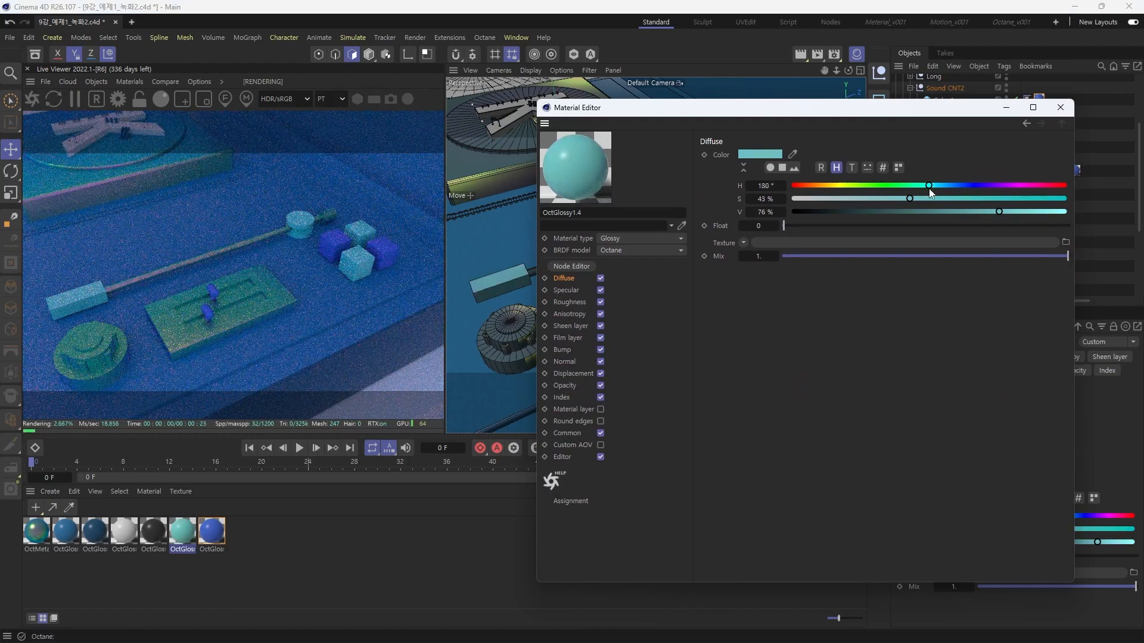
pyautogui.click(967, 199)
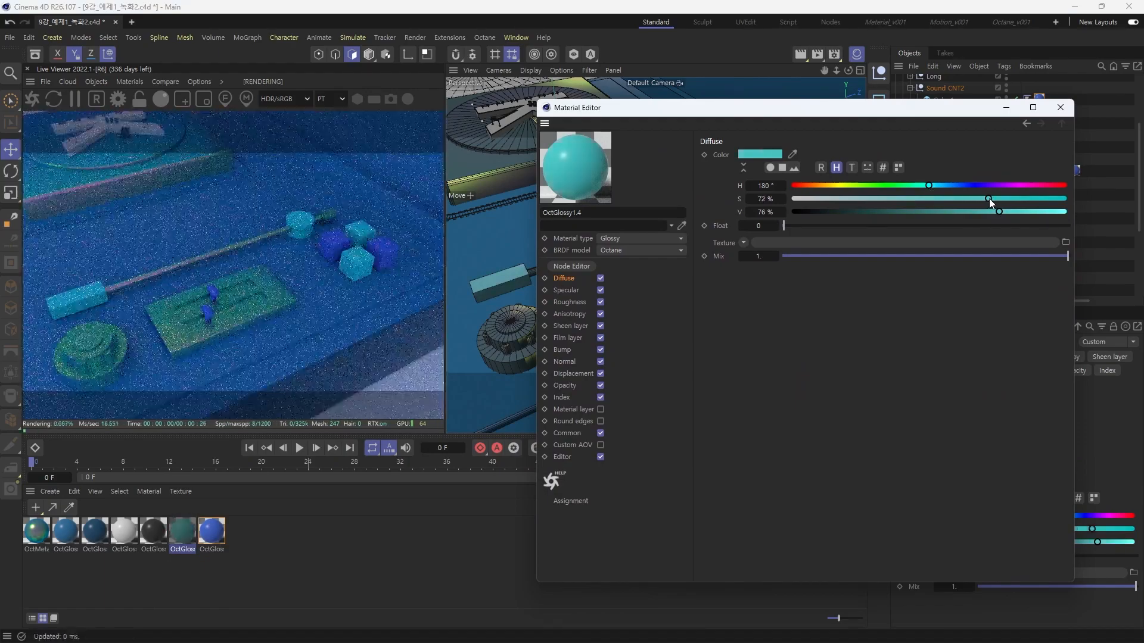
pyautogui.click(976, 199)
pyautogui.click(943, 212)
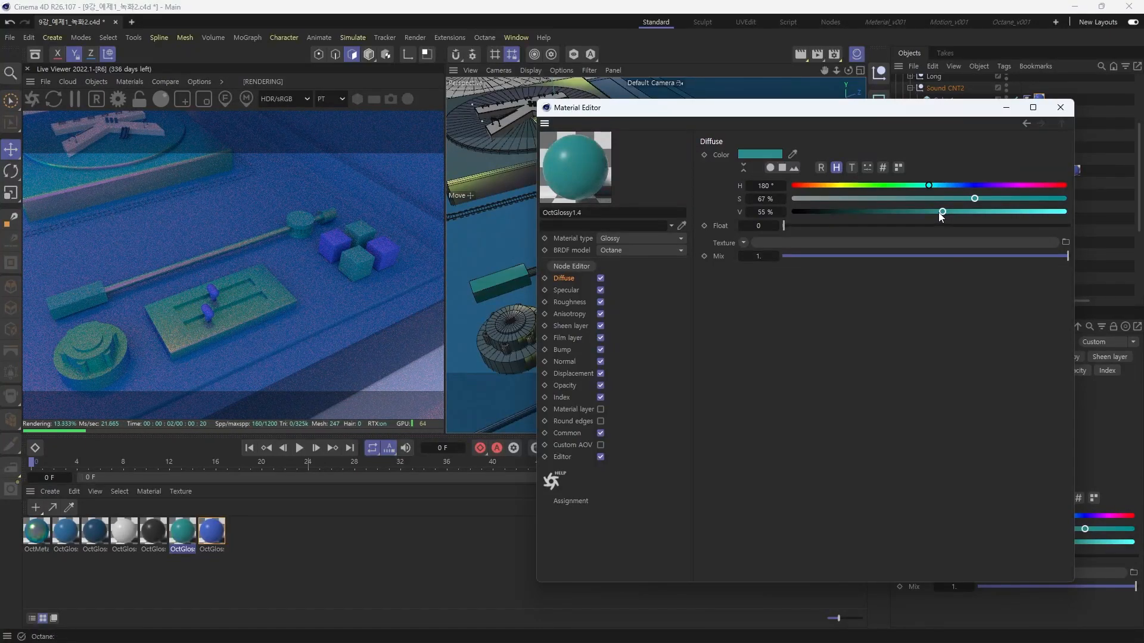
pyautogui.moveTo(941, 212); pyautogui.dragTo(948, 212)
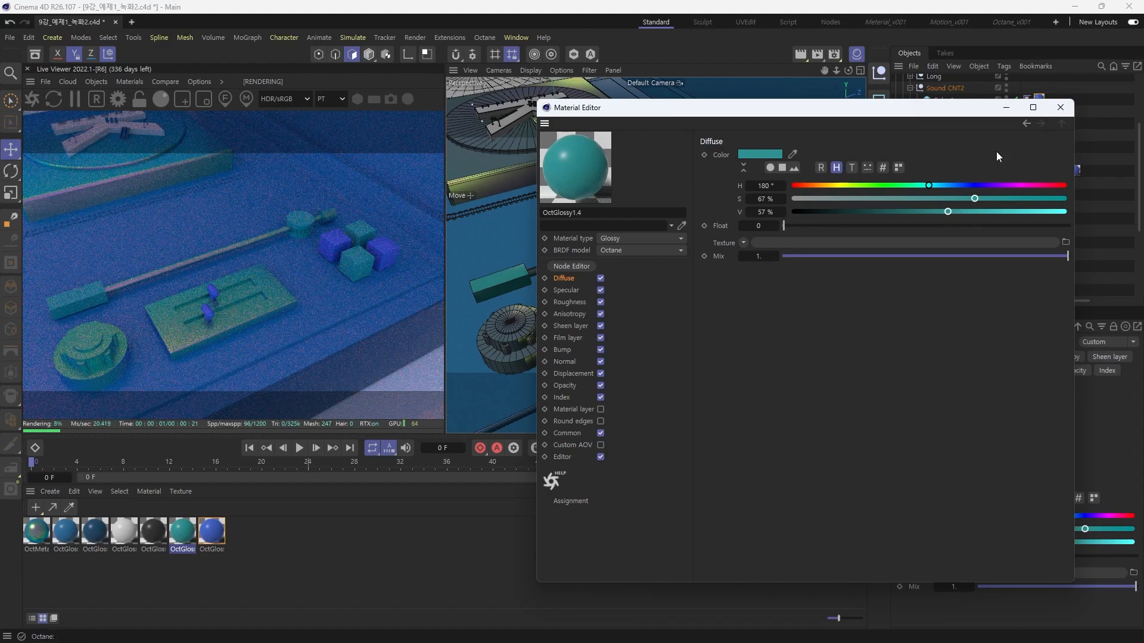
# Change the deep blue OctGlossy1.5 material to turquoise with diffuse hue 174° and brightness 76%
pyautogui.click(1061, 108)
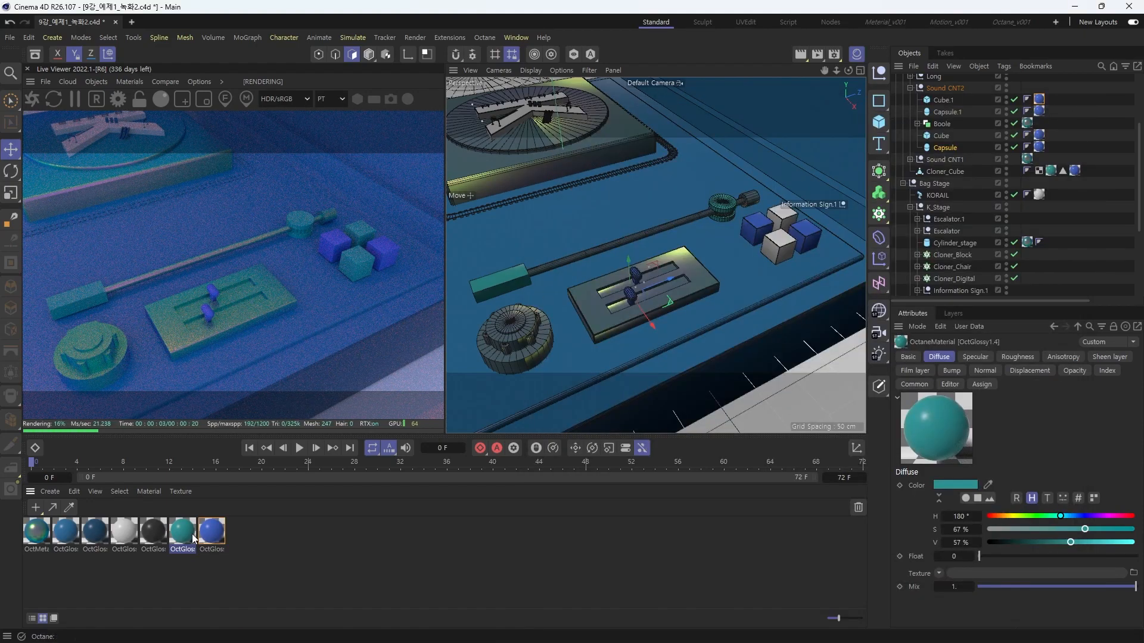
pyautogui.doubleClick(211, 531)
pyautogui.moveTo(530, 147); pyautogui.dragTo(796, 121)
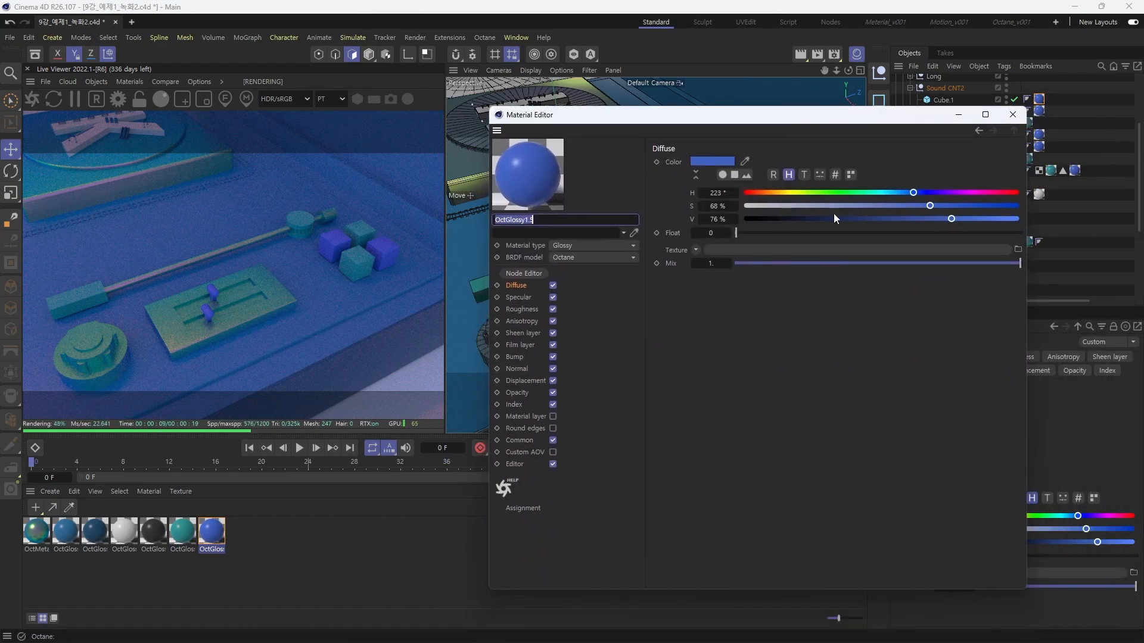
pyautogui.moveTo(892, 193); pyautogui.dragTo(878, 197)
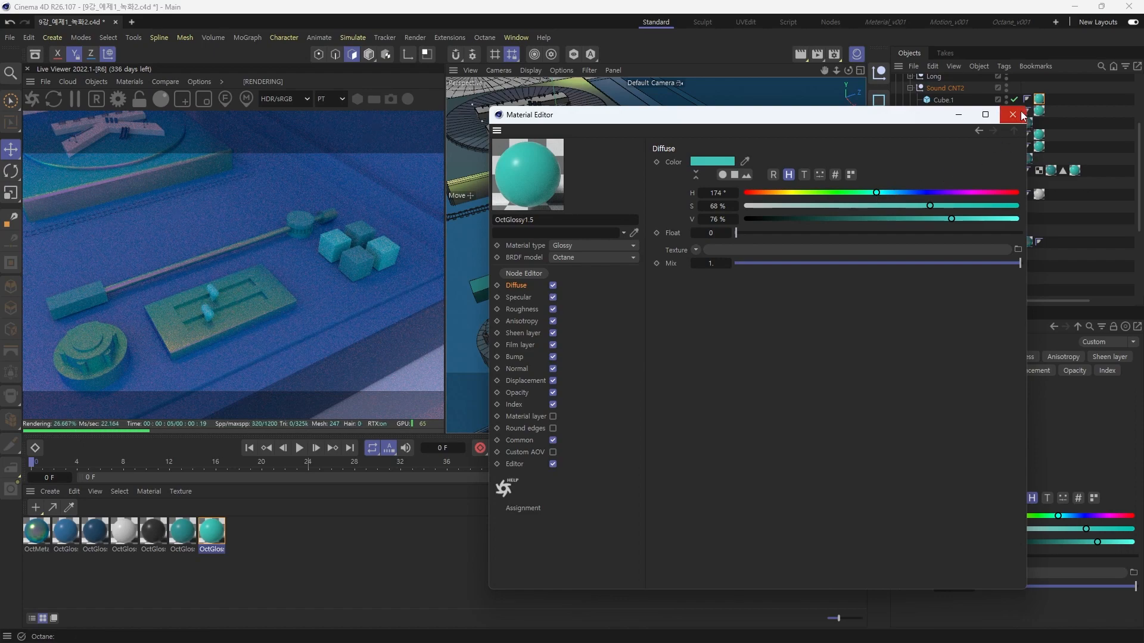
pyautogui.click(966, 220)
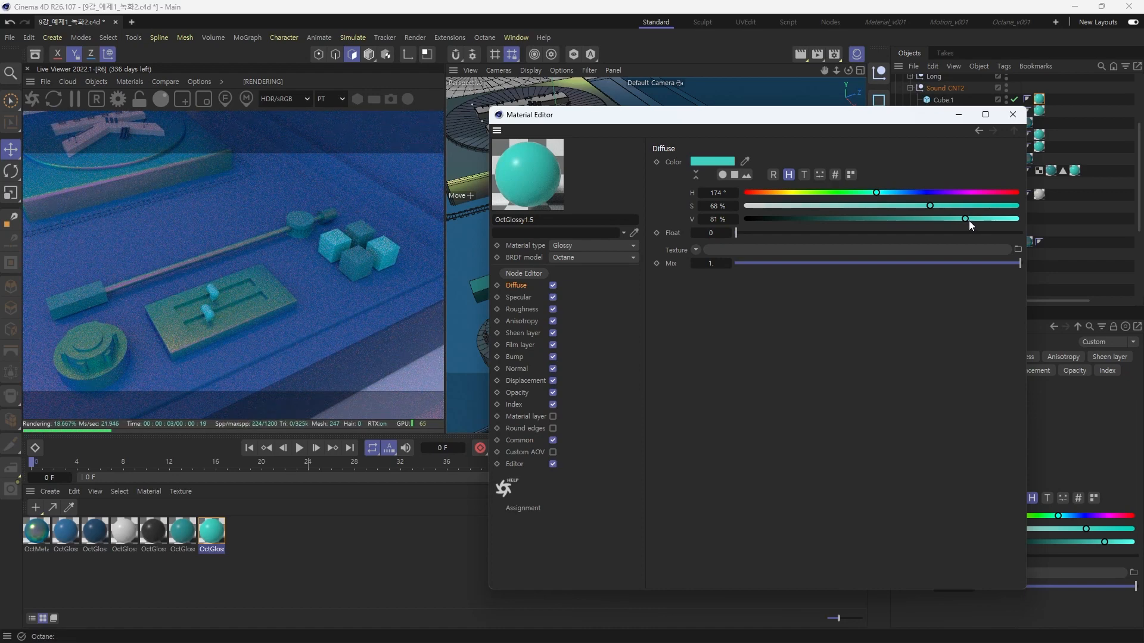
pyautogui.click(700, 220)
pyautogui.click(700, 221)
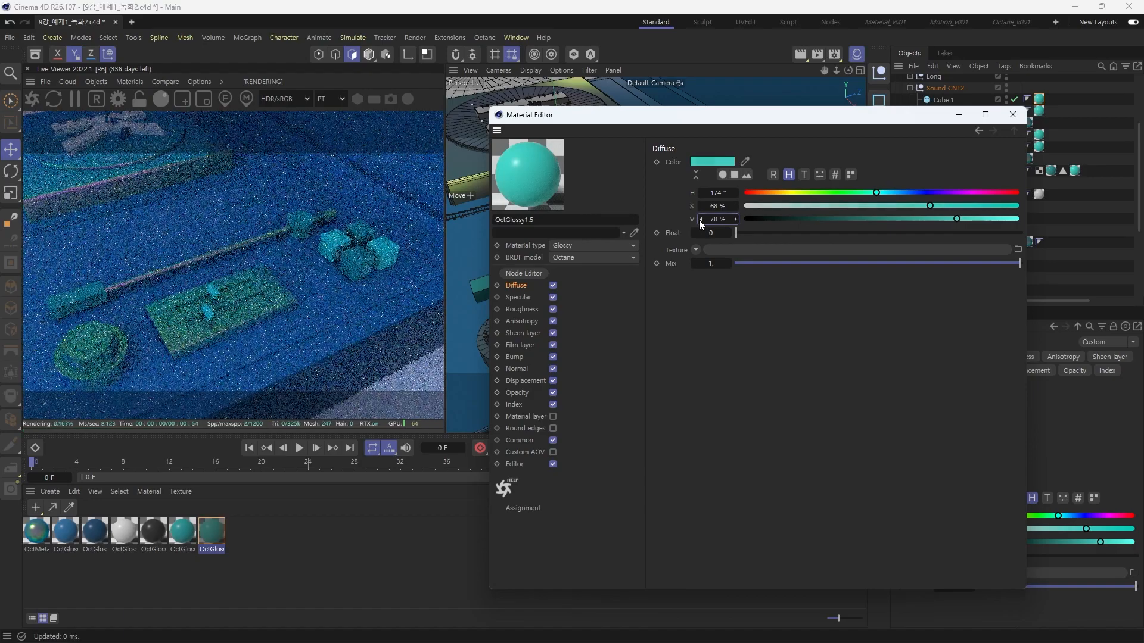
pyautogui.click(700, 221)
pyautogui.click(700, 220)
pyautogui.click(700, 220)
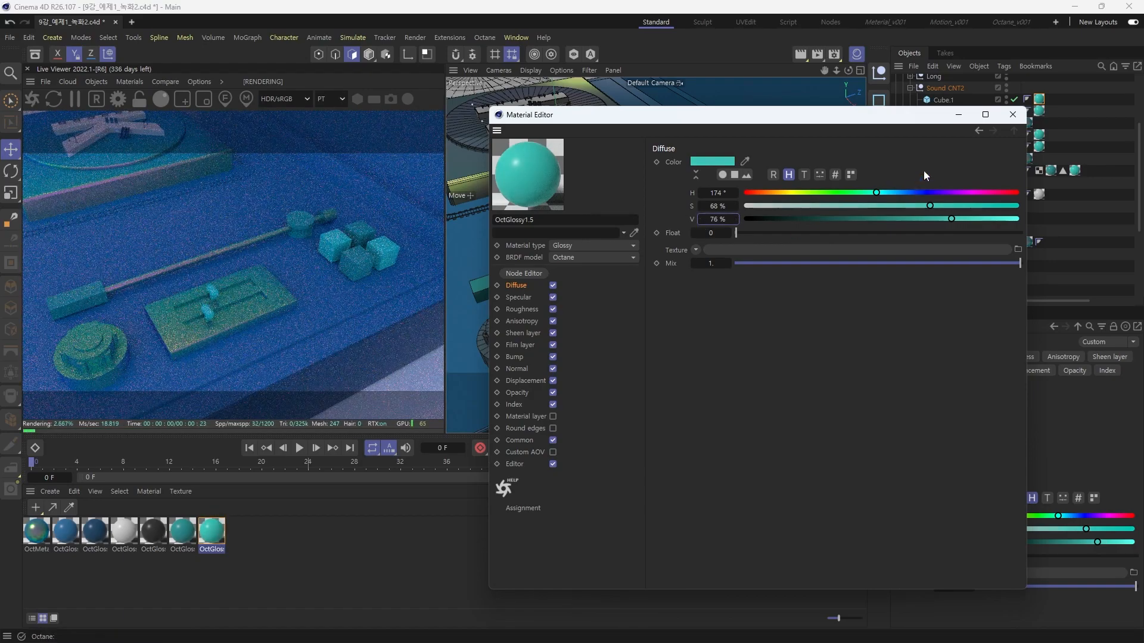
pyautogui.click(1012, 114)
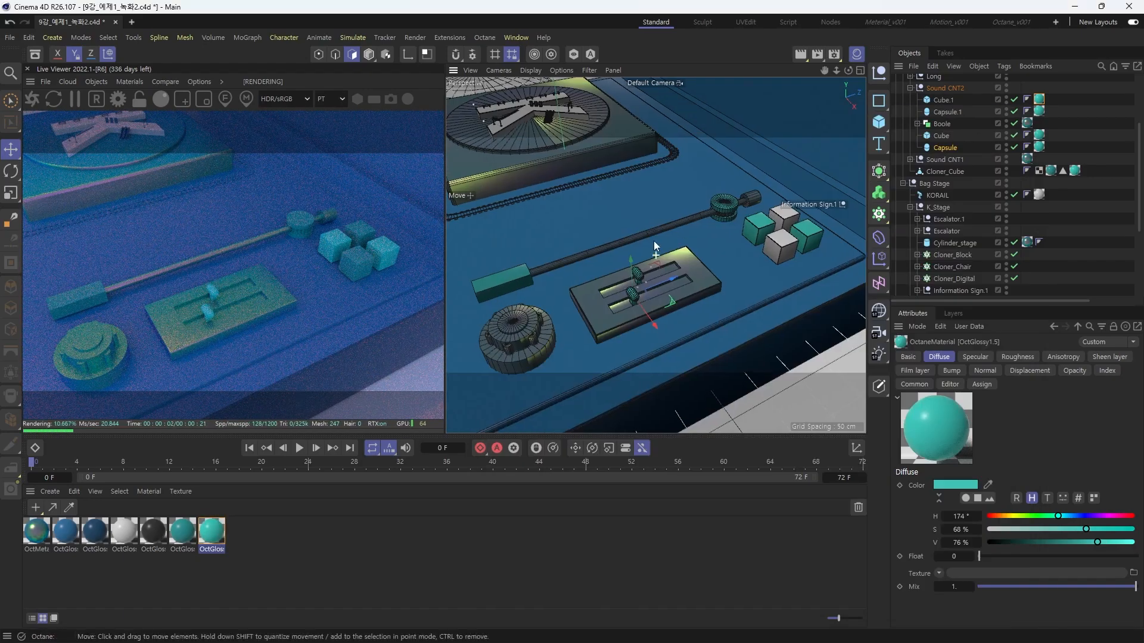
# Apply the turquoise OctGlossy1.5 material to the small vertical grips around the round dial knob
pyautogui.scroll(-3, 661, 253)
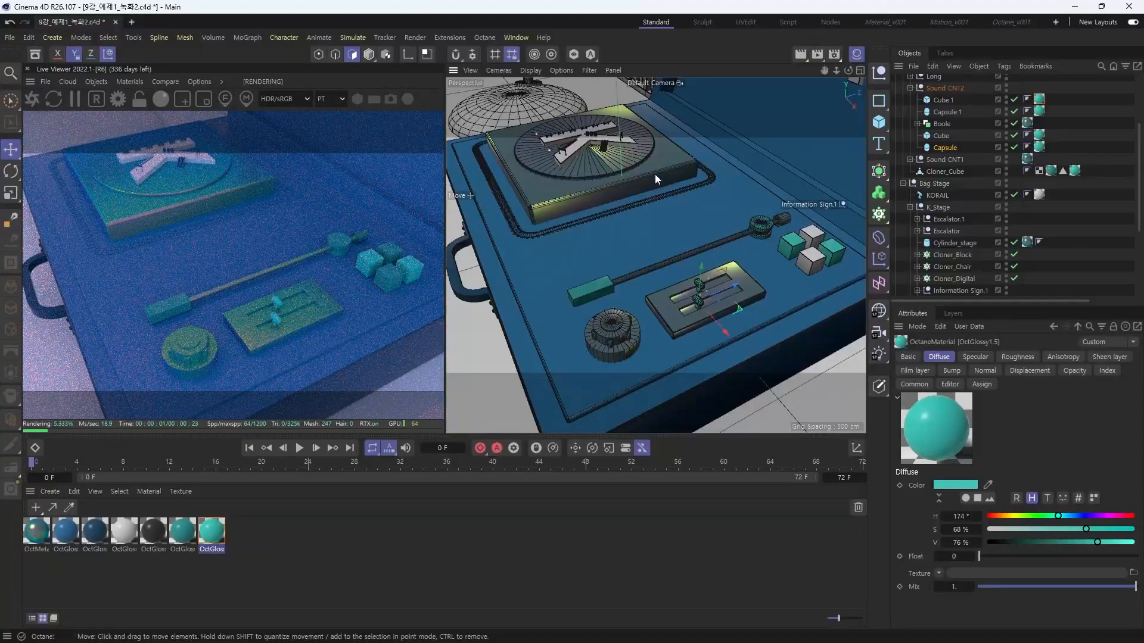
pyautogui.keyDown('alt'); pyautogui.moveTo(656, 175); pyautogui.dragTo(631, 117, button='middle'); pyautogui.keyUp('alt')
pyautogui.keyDown('alt'); pyautogui.moveTo(613, 261); pyautogui.dragTo(661, 262, button='right'); pyautogui.keyUp('alt')
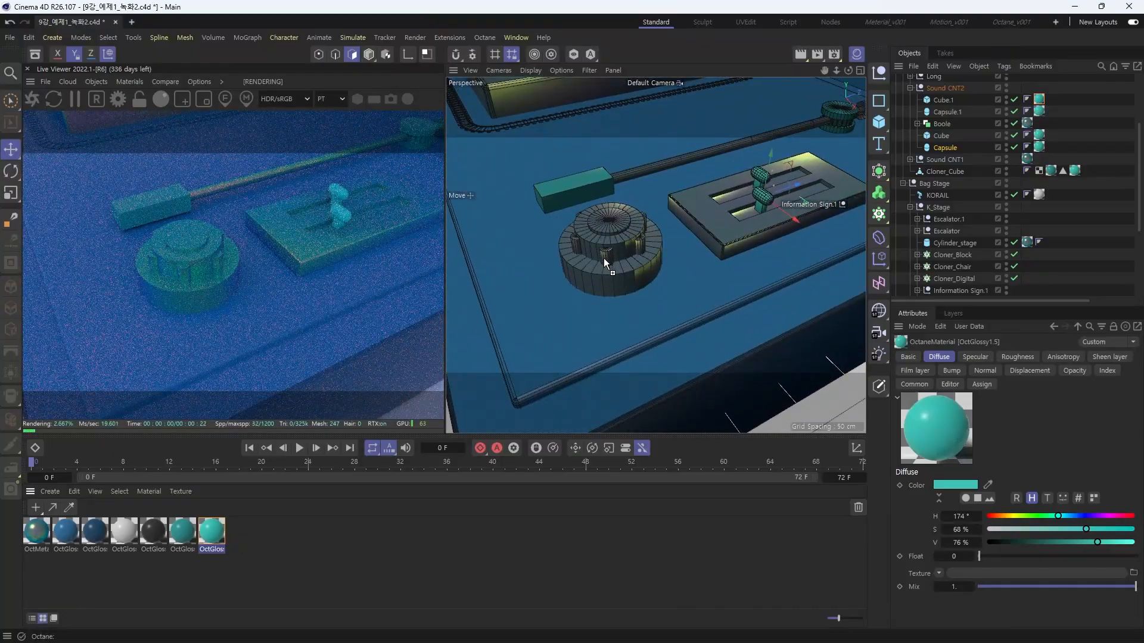
pyautogui.moveTo(604, 259); pyautogui.dragTo(605, 261)
# Examine the dial grips and the other suitcase controls from several angles in the viewport and live render
pyautogui.scroll(-5, 666, 296)
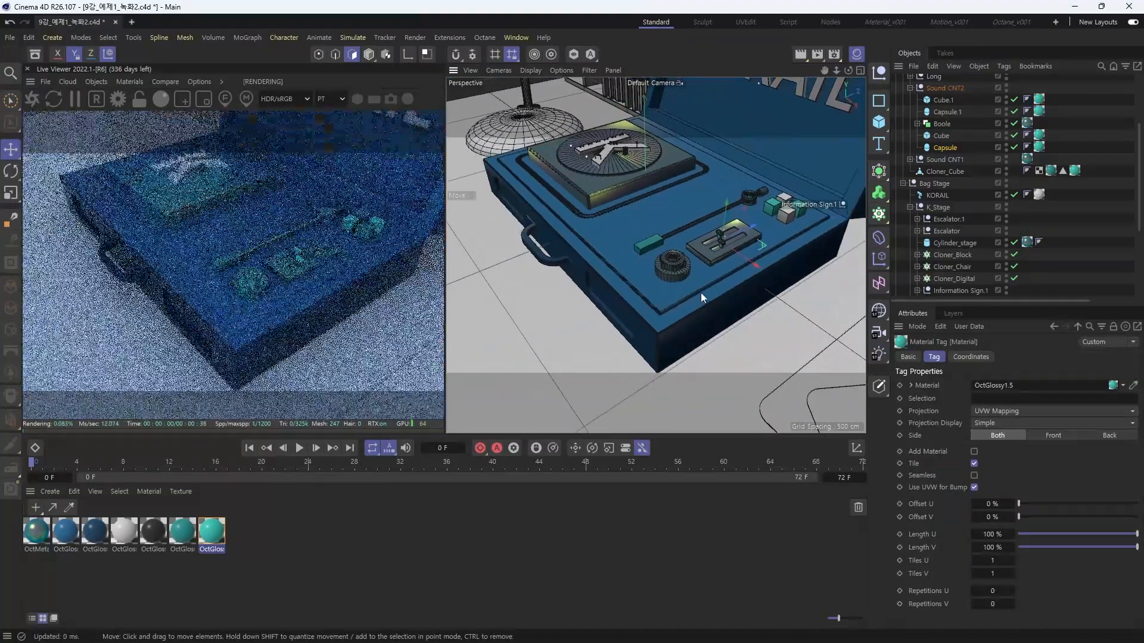
pyautogui.keyDown('alt'); pyautogui.moveTo(702, 259); pyautogui.dragTo(641, 280); pyautogui.keyUp('alt')
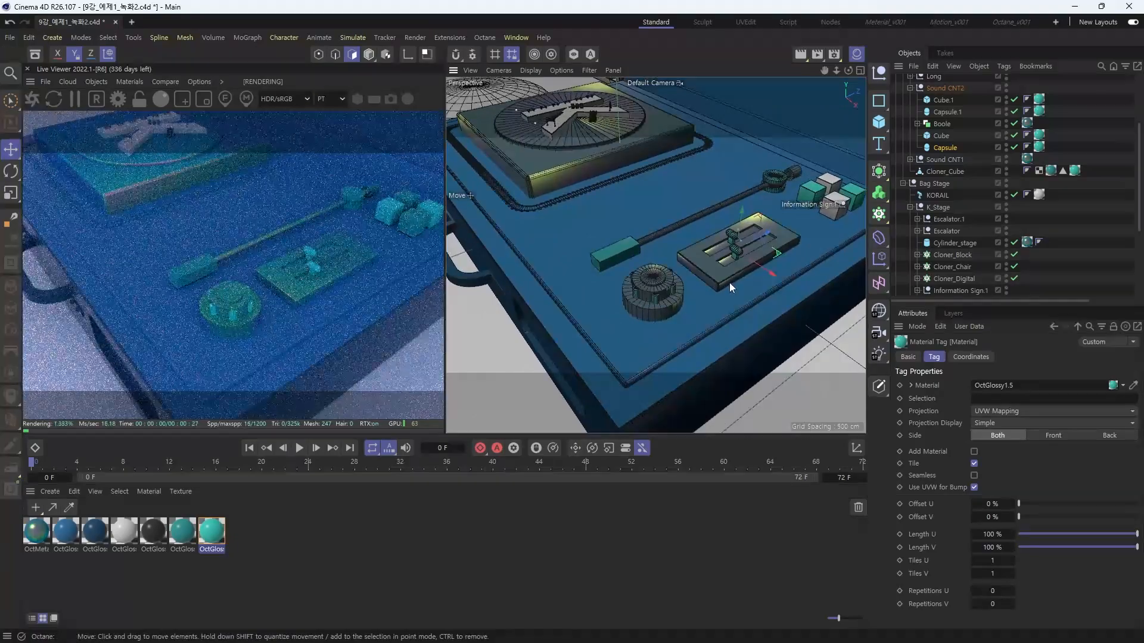
pyautogui.keyDown('alt'); pyautogui.moveTo(674, 268); pyautogui.dragTo(752, 297); pyautogui.keyUp('alt')
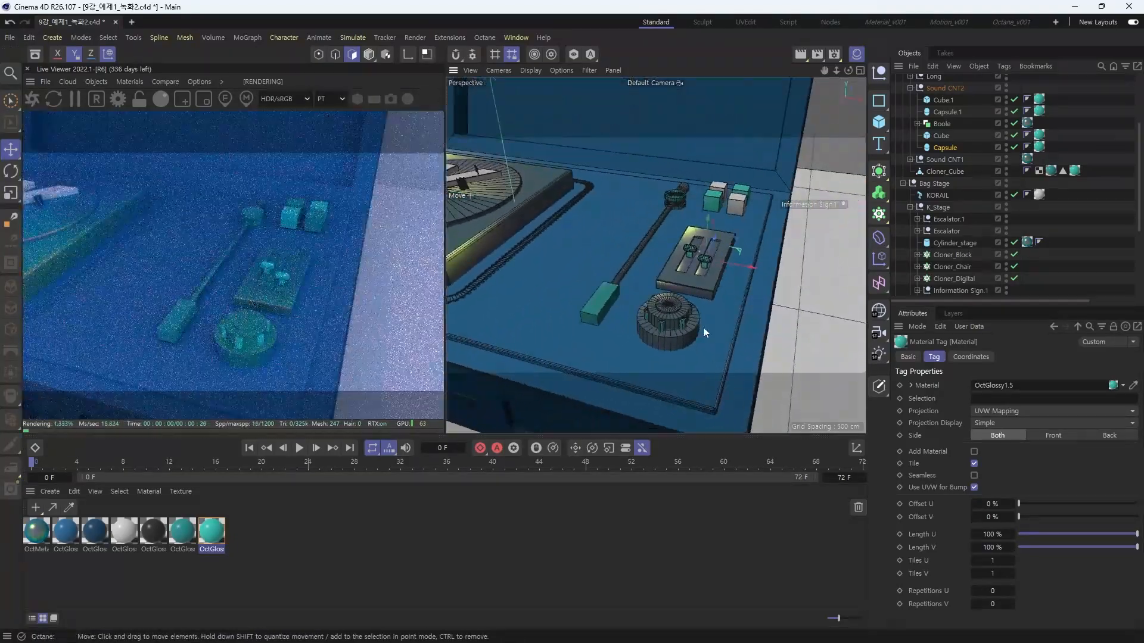
pyautogui.keyDown('alt'); pyautogui.moveTo(685, 331); pyautogui.dragTo(653, 324); pyautogui.keyUp('alt')
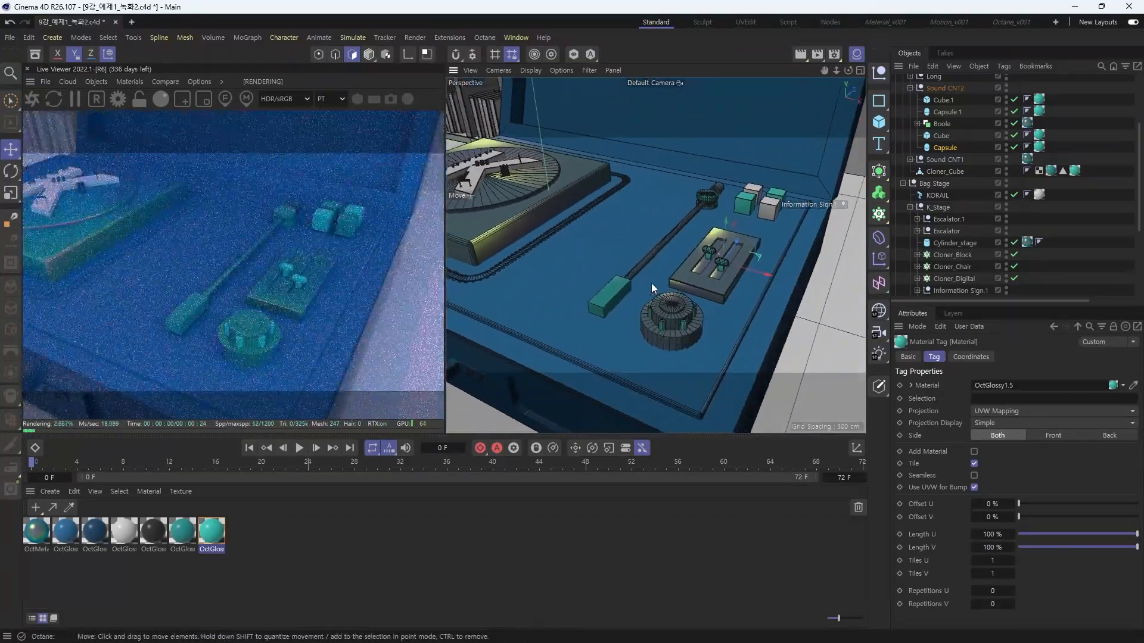
pyautogui.keyDown('alt'); pyautogui.moveTo(649, 267); pyautogui.dragTo(697, 329); pyautogui.keyUp('alt')
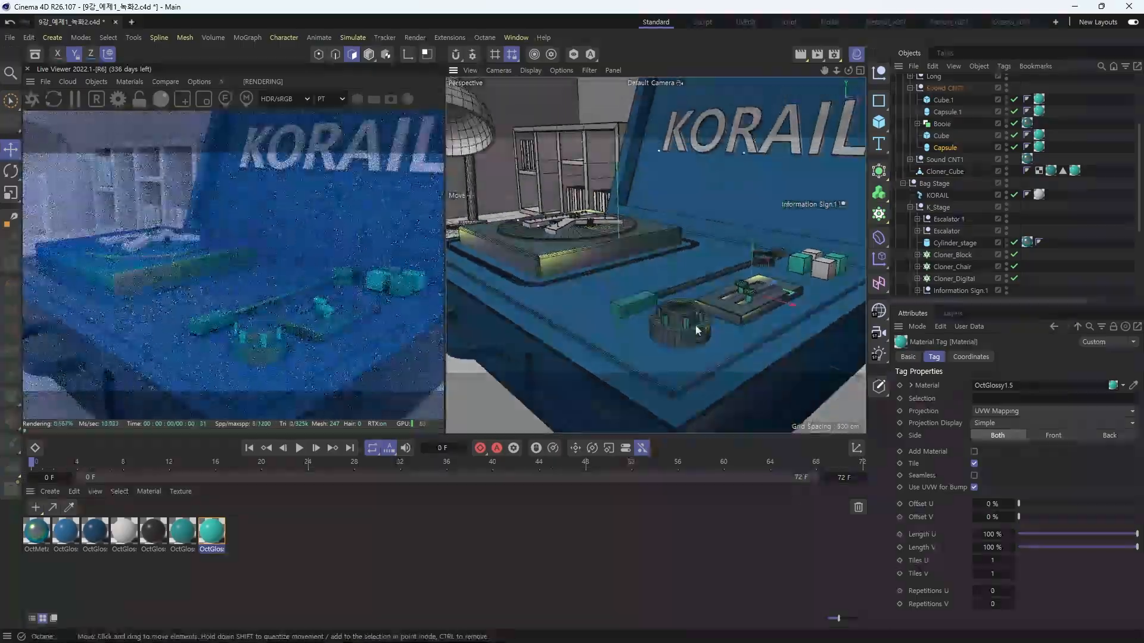
pyautogui.keyDown('alt'); pyautogui.moveTo(698, 331); pyautogui.dragTo(724, 281, button='right'); pyautogui.keyUp('alt')
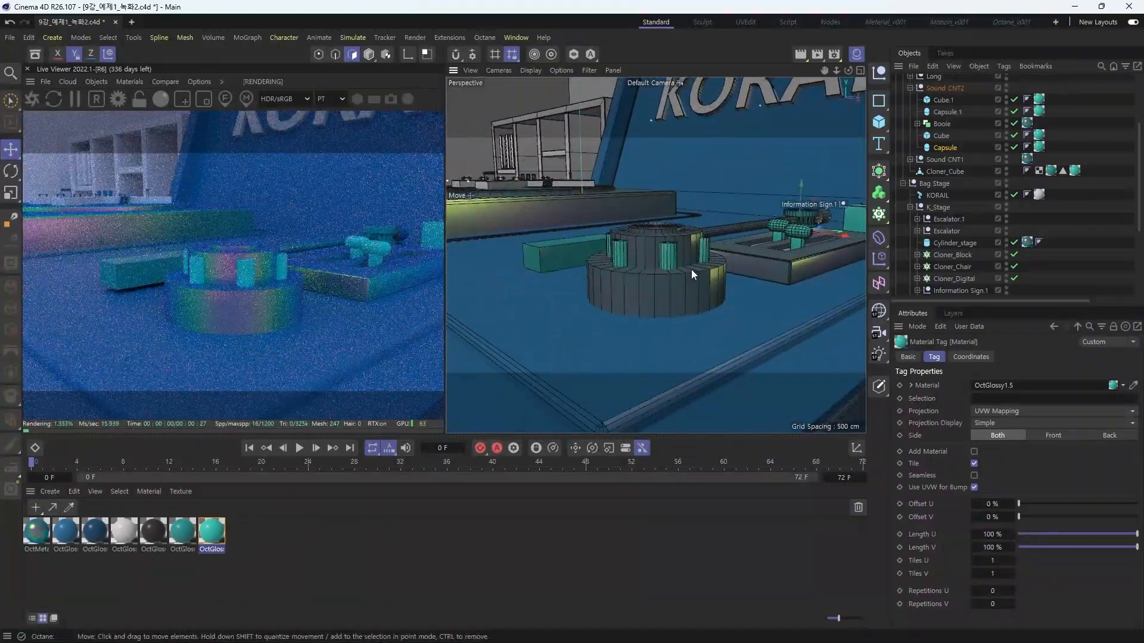
pyautogui.keyDown('alt'); pyautogui.moveTo(692, 269); pyautogui.dragTo(660, 312); pyautogui.keyUp('alt')
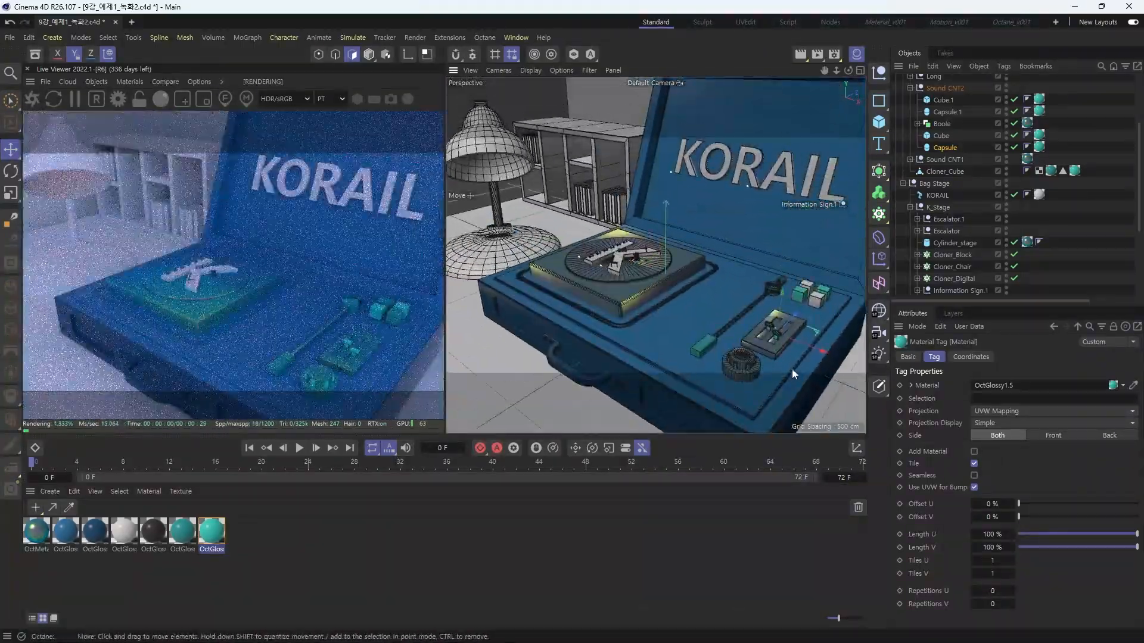
# Apply the turquoise OctGlossy1.5 material to the Escalator group and copy its material tag to Escalator.1
pyautogui.keyDown('alt'); pyautogui.moveTo(627, 269); pyautogui.dragTo(739, 256, button='right'); pyautogui.keyUp('alt')
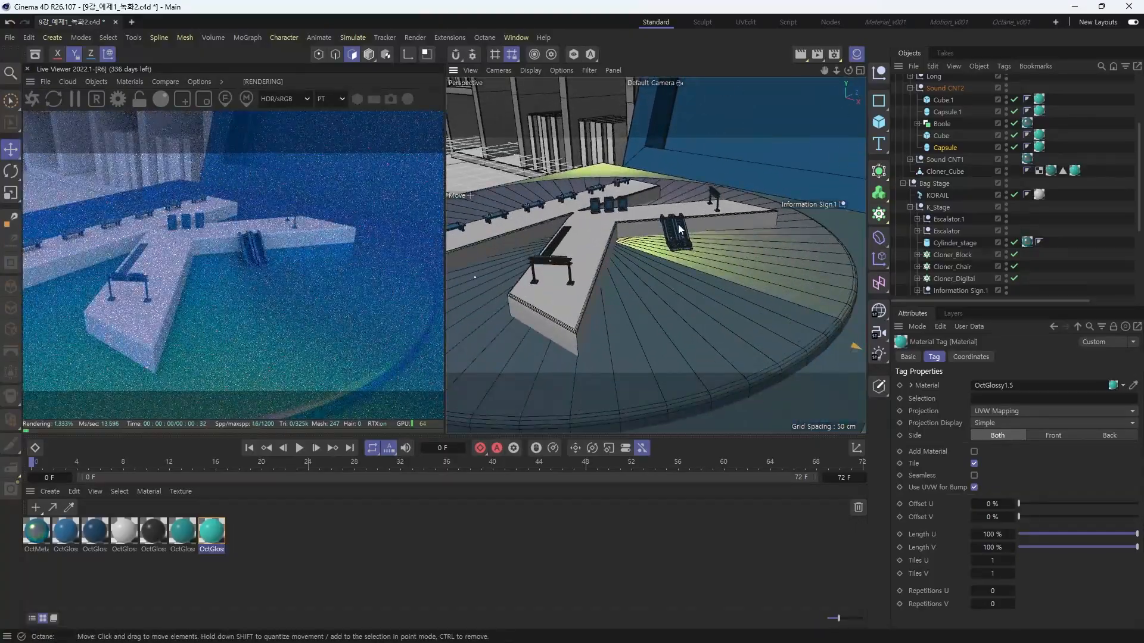
pyautogui.keyDown('alt'); pyautogui.moveTo(680, 229); pyautogui.dragTo(636, 279); pyautogui.keyUp('alt')
pyautogui.keyDown('alt'); pyautogui.moveTo(643, 277); pyautogui.dragTo(678, 276, button='right'); pyautogui.keyUp('alt')
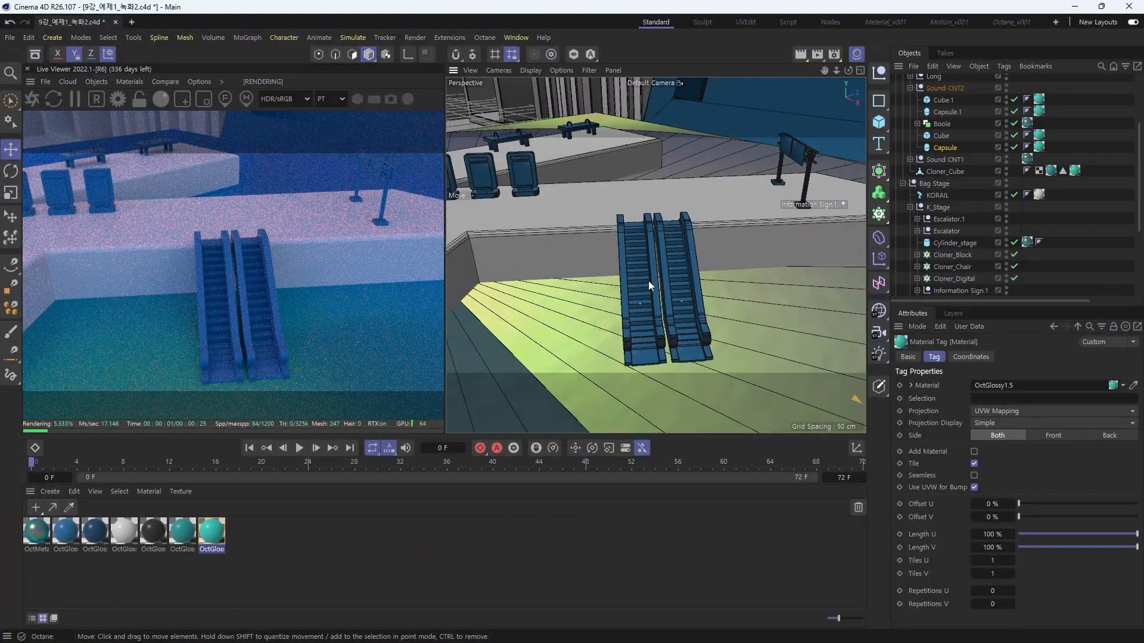
pyautogui.click(648, 281)
pyautogui.keyDown('alt'); pyautogui.moveTo(647, 284); pyautogui.dragTo(652, 278); pyautogui.keyUp('alt')
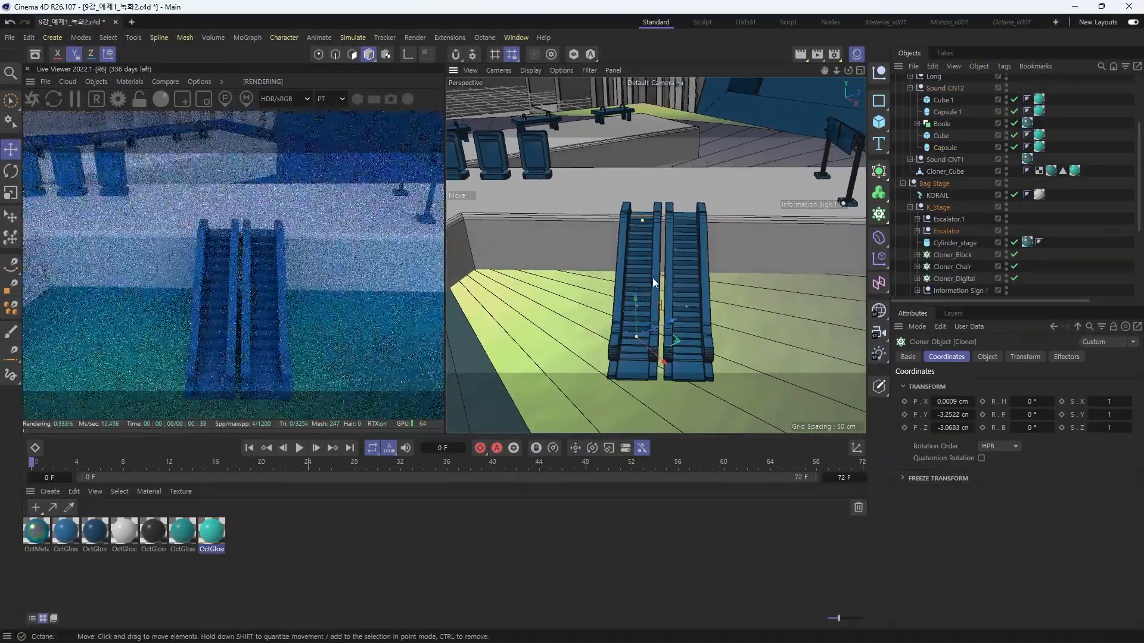
pyautogui.click(644, 278)
pyautogui.click(631, 292)
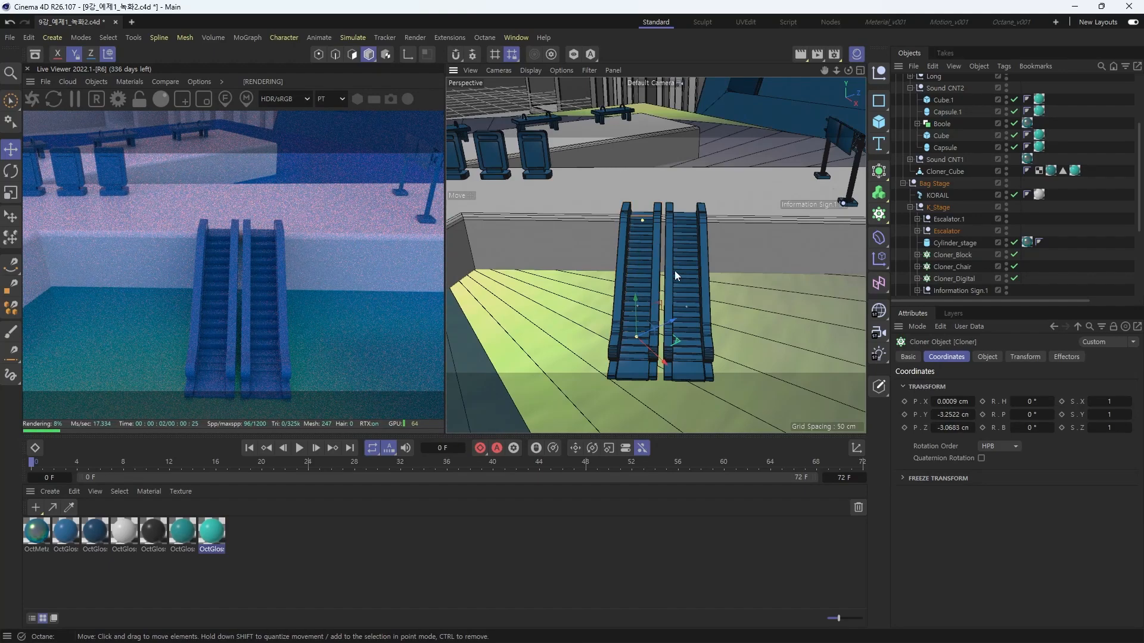
pyautogui.click(930, 232)
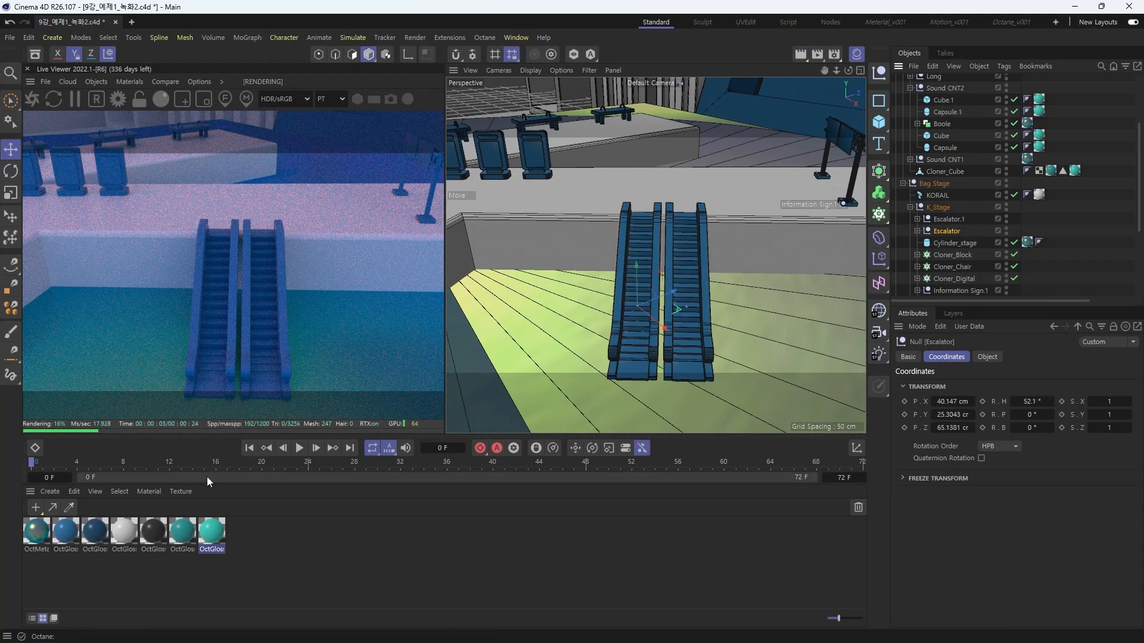
pyautogui.moveTo(756, 327); pyautogui.dragTo(945, 231)
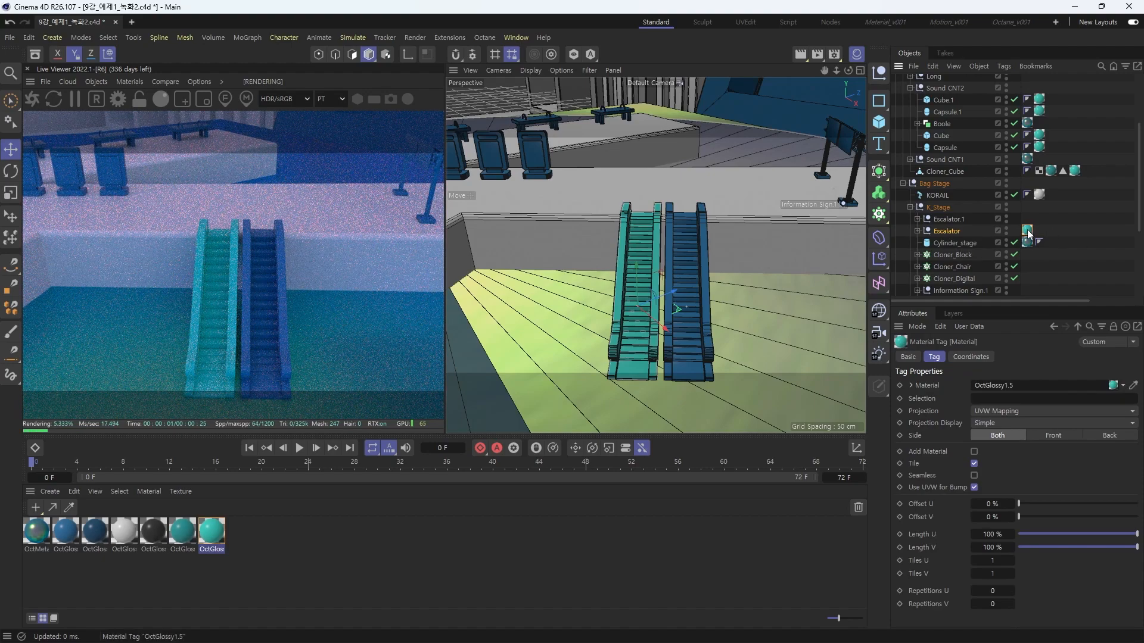
pyautogui.keyDown('ctrl'); pyautogui.moveTo(1029, 233); pyautogui.dragTo(1028, 219); pyautogui.keyUp('ctrl')
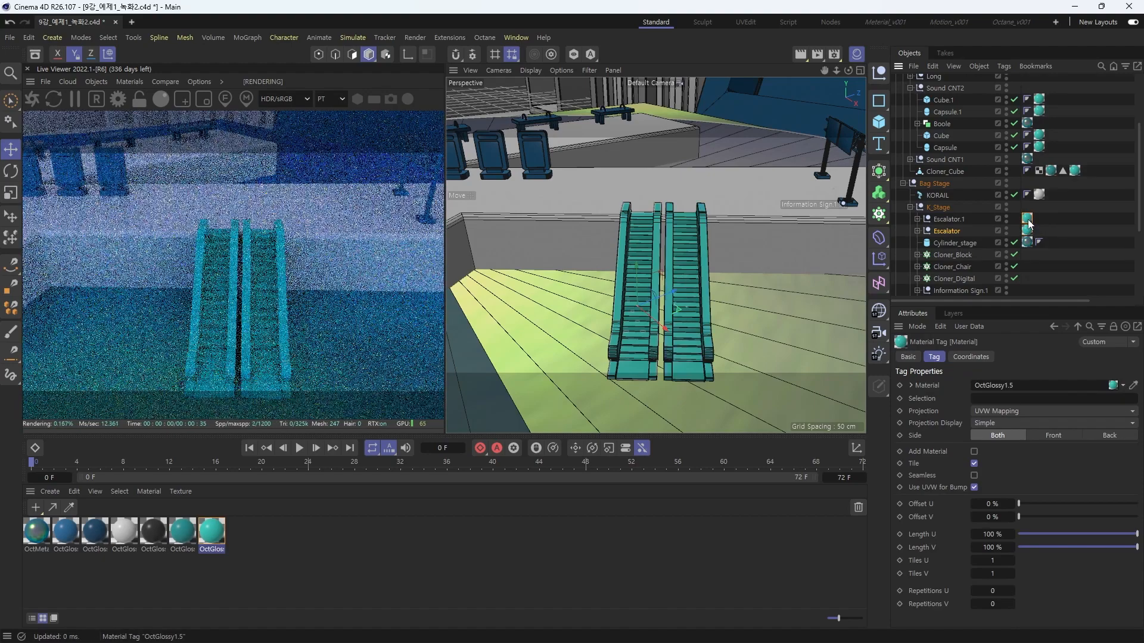
# Locate the sign beside the escalators in the object list and copy the Escalator's OctGlossy1.5 tag to Information Sign
pyautogui.click(855, 161)
pyautogui.press('o')
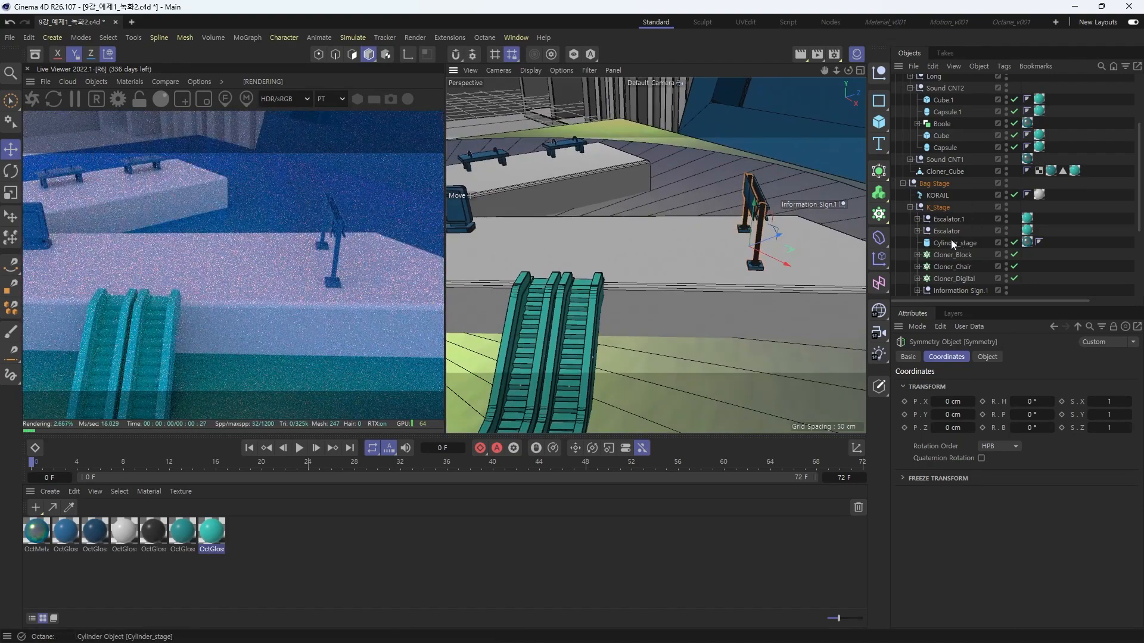
pyautogui.scroll(-5, 948, 238)
pyautogui.click(1030, 100)
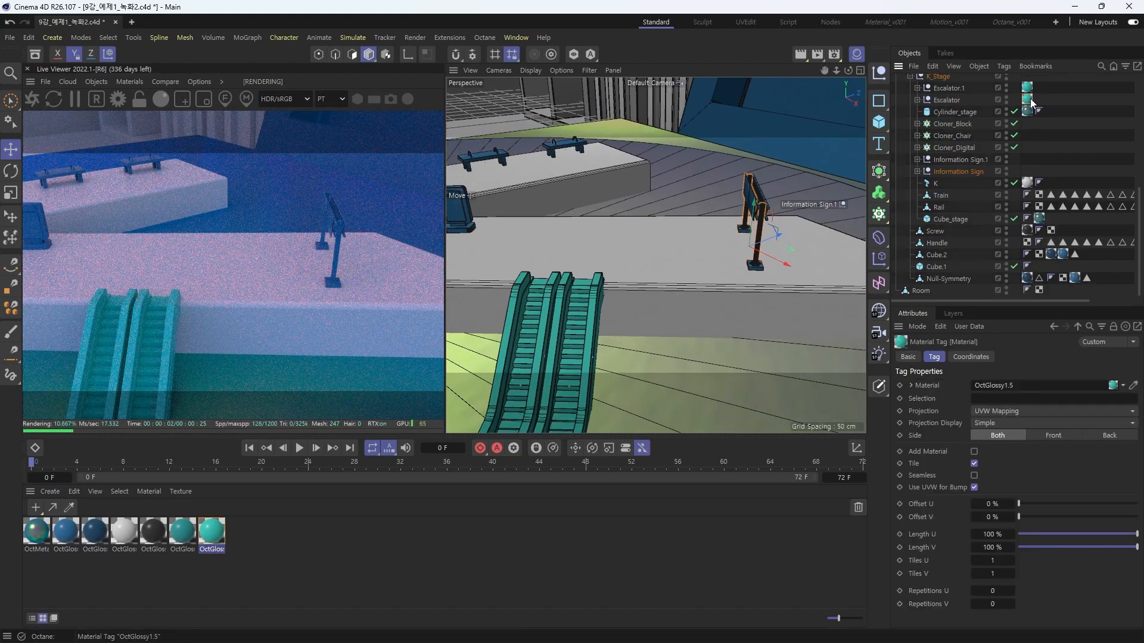
pyautogui.keyDown('ctrl'); pyautogui.moveTo(1035, 164); pyautogui.dragTo(1035, 169); pyautogui.keyUp('ctrl')
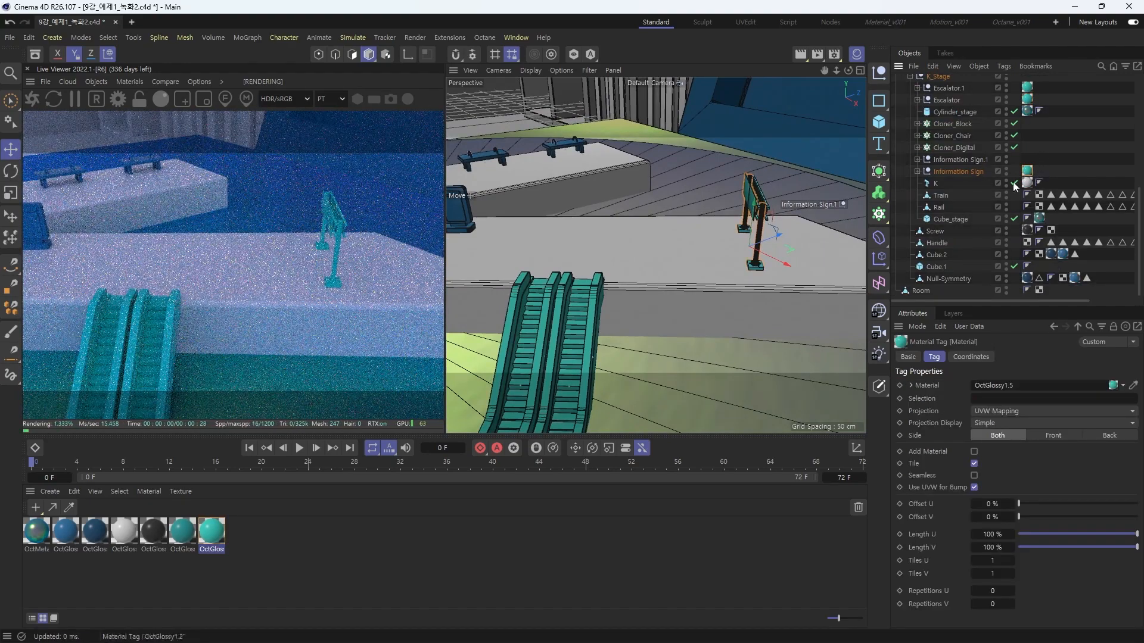
# Copy Information Sign's OctGlossy1.5 material tag to Information Sign.1, Cloner_Digital, Cloner_Chair and Cloner_Block
pyautogui.scroll(-3, 709, 248)
pyautogui.click(562, 241)
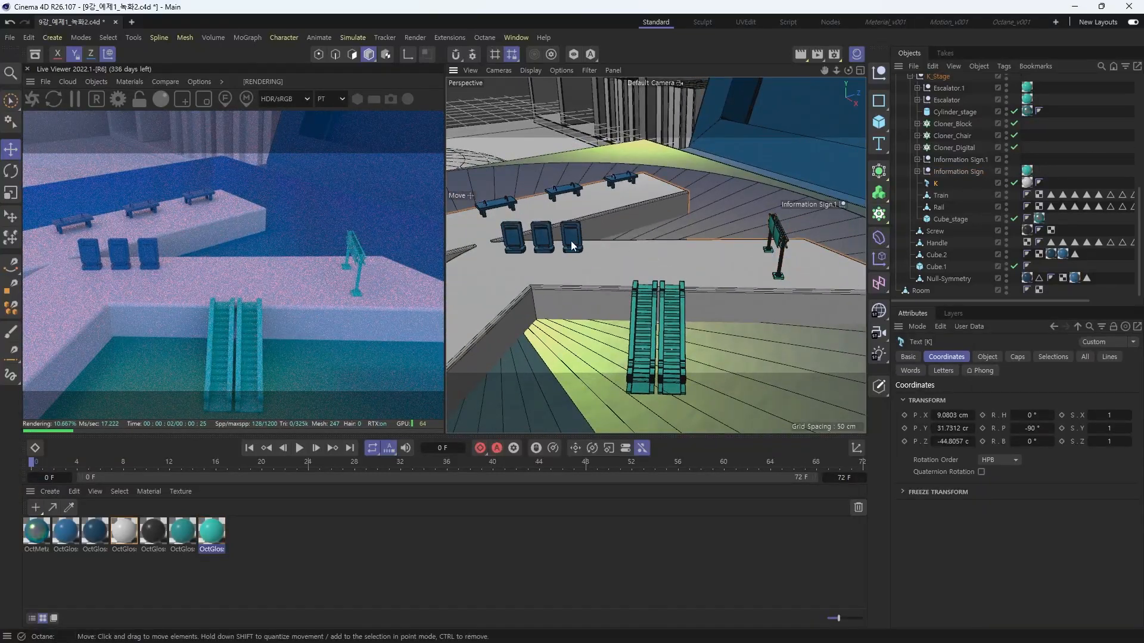
pyautogui.click(966, 147)
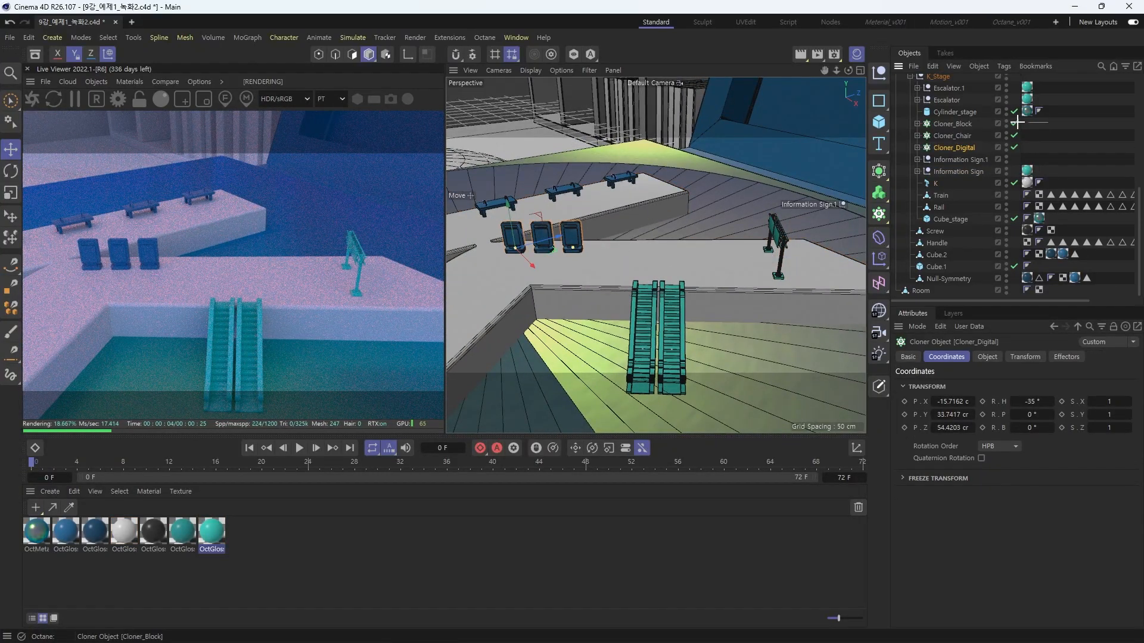
pyautogui.moveTo(1050, 123); pyautogui.dragTo(936, 165)
pyautogui.click(1027, 172)
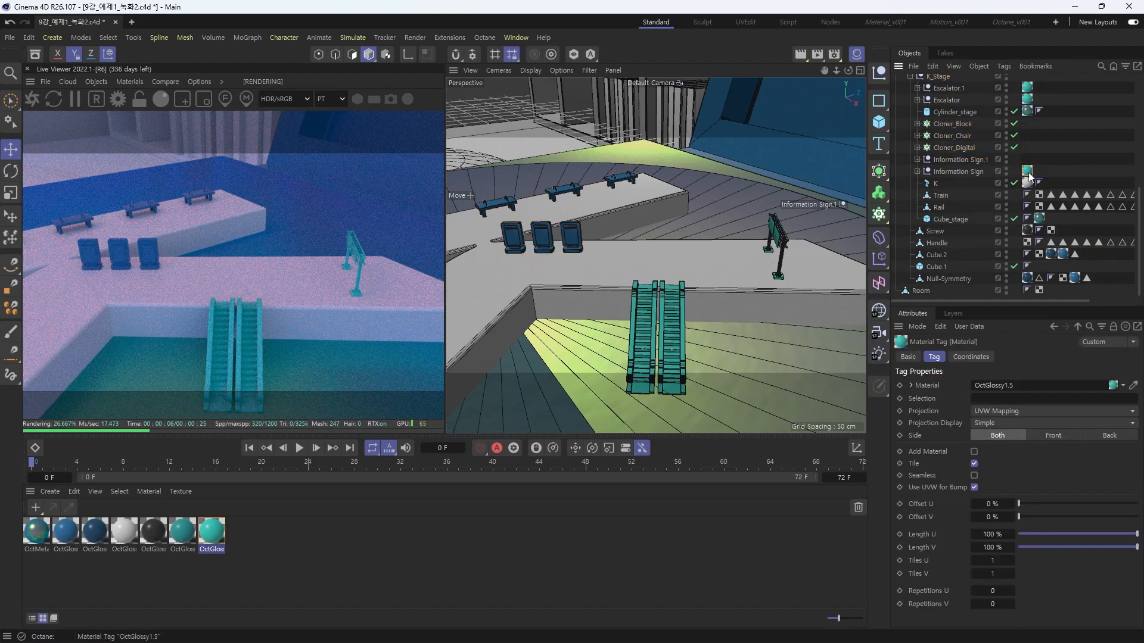
pyautogui.keyDown('ctrl'); pyautogui.moveTo(1030, 161); pyautogui.dragTo(1027, 123); pyautogui.keyUp('ctrl')
# Examine the K-shaped stage, the surrounding rail track and the suitcase controls from several angles
pyautogui.scroll(-10, 820, 241)
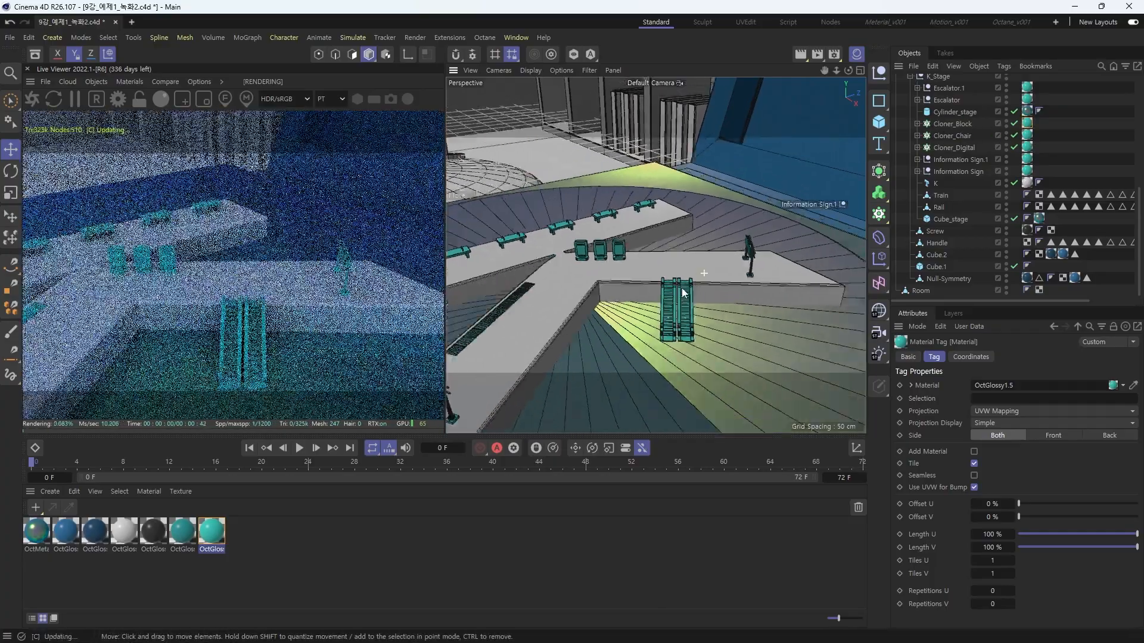
pyautogui.scroll(-10, 721, 296)
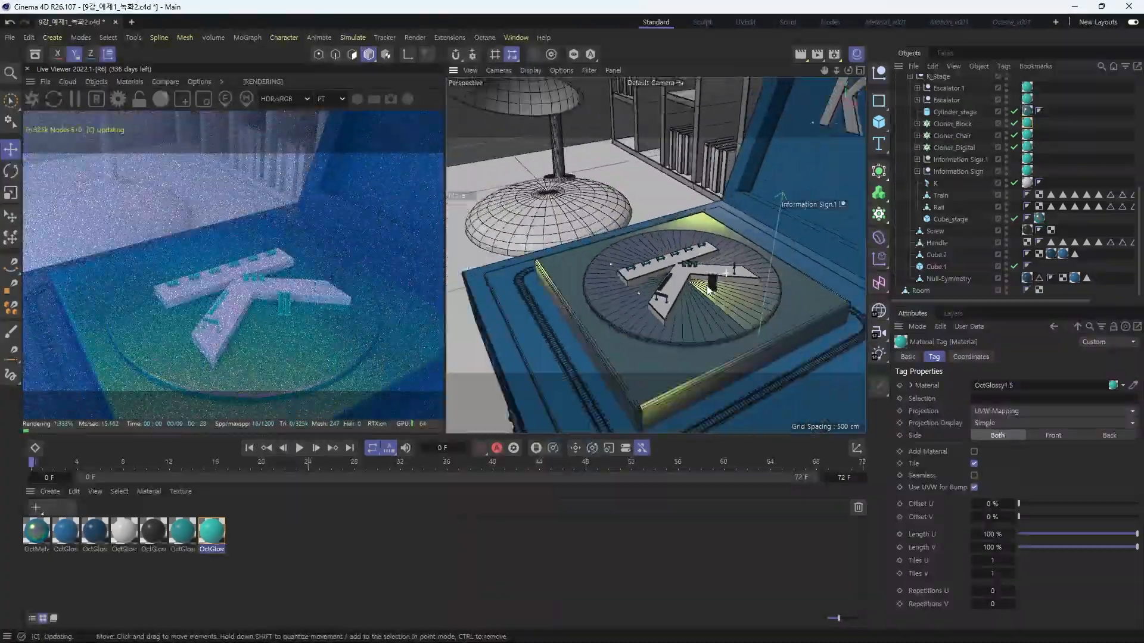
pyautogui.keyDown('alt'); pyautogui.moveTo(724, 274); pyautogui.dragTo(645, 290); pyautogui.keyUp('alt')
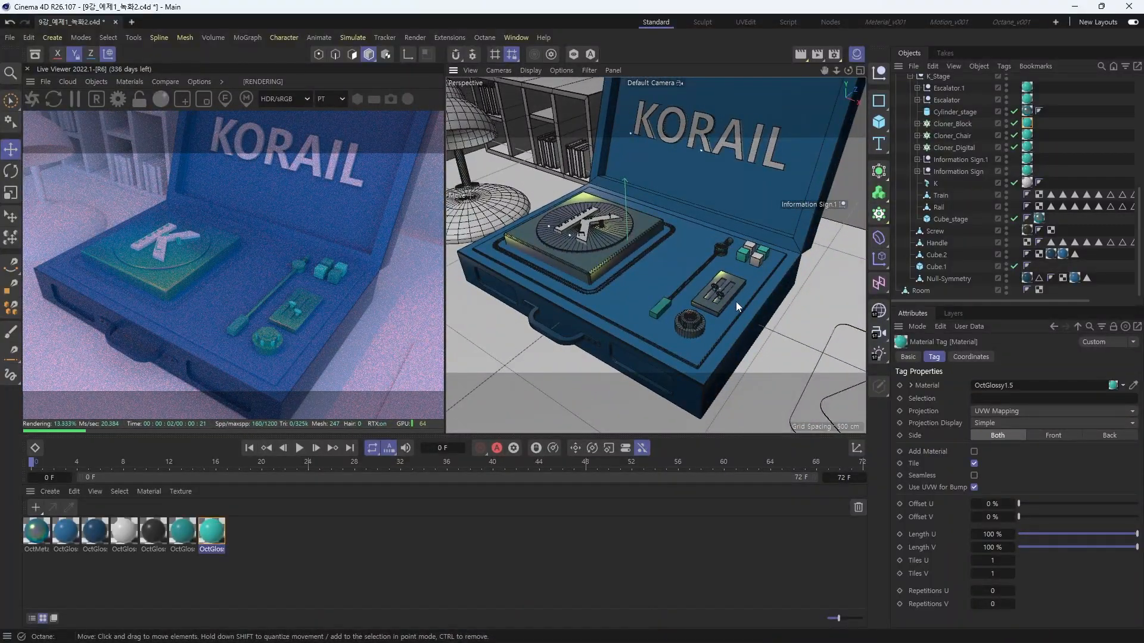
pyautogui.keyDown('alt'); pyautogui.moveTo(729, 296); pyautogui.dragTo(621, 297); pyautogui.keyUp('alt')
pyautogui.keyDown('alt'); pyautogui.moveTo(596, 302); pyautogui.dragTo(659, 296, button='right'); pyautogui.keyUp('alt')
pyautogui.keyDown('alt'); pyautogui.moveTo(659, 296); pyautogui.dragTo(692, 306); pyautogui.keyUp('alt')
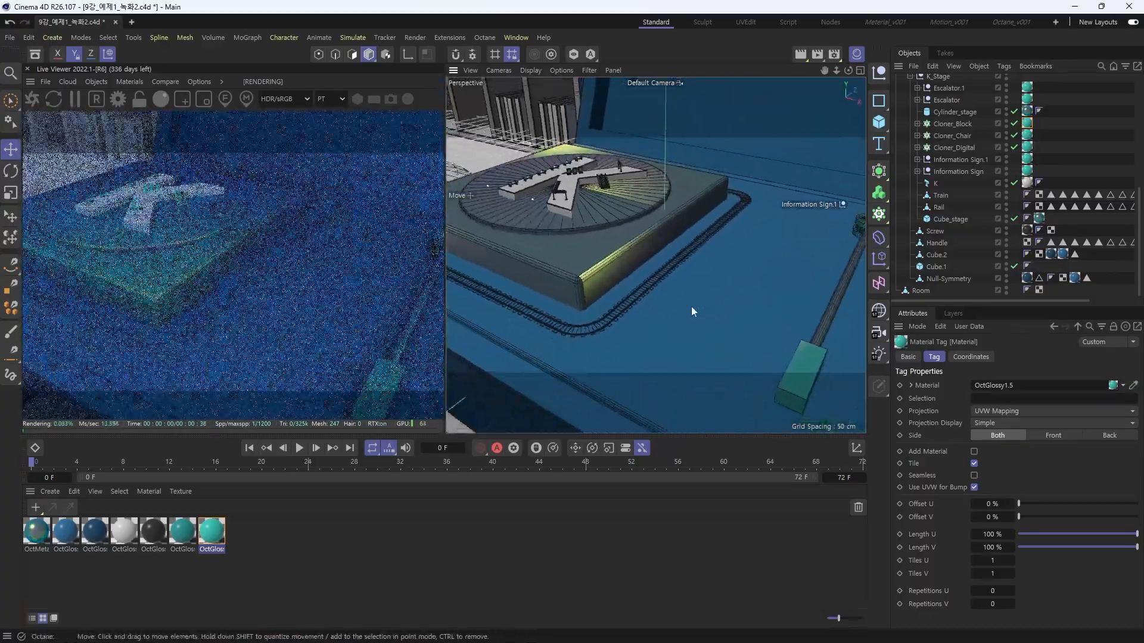
pyautogui.keyDown('alt'); pyautogui.moveTo(734, 286); pyautogui.dragTo(713, 297, button='right'); pyautogui.keyUp('alt')
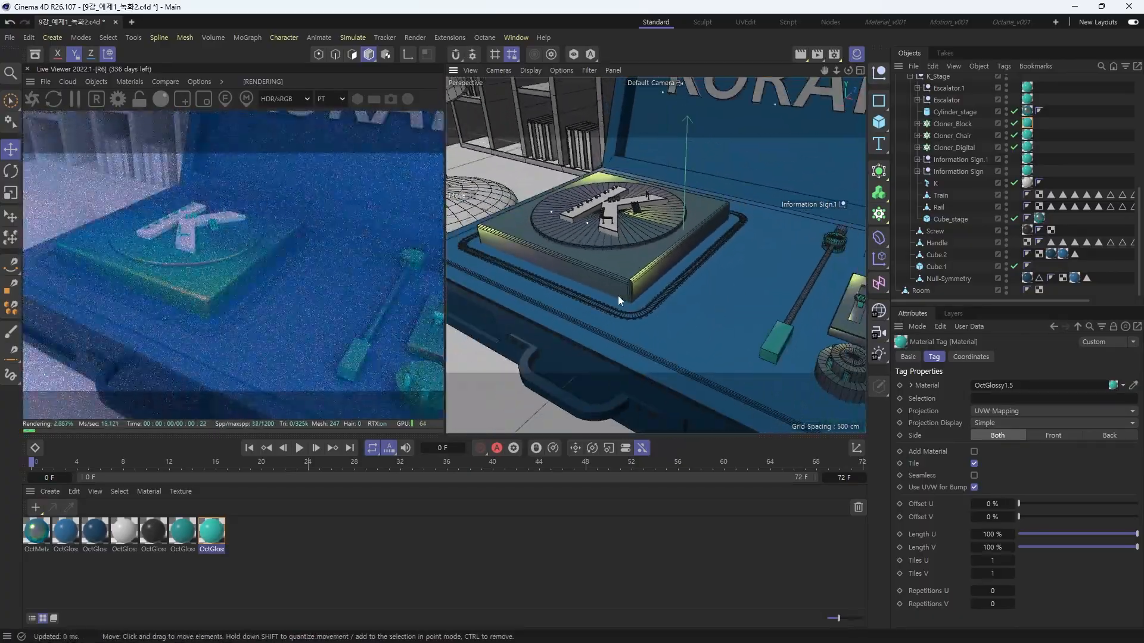
pyautogui.keyDown('alt'); pyautogui.moveTo(617, 295); pyautogui.dragTo(710, 294, button='right'); pyautogui.keyUp('alt')
pyautogui.keyDown('alt'); pyautogui.moveTo(710, 295); pyautogui.dragTo(578, 309); pyautogui.keyUp('alt')
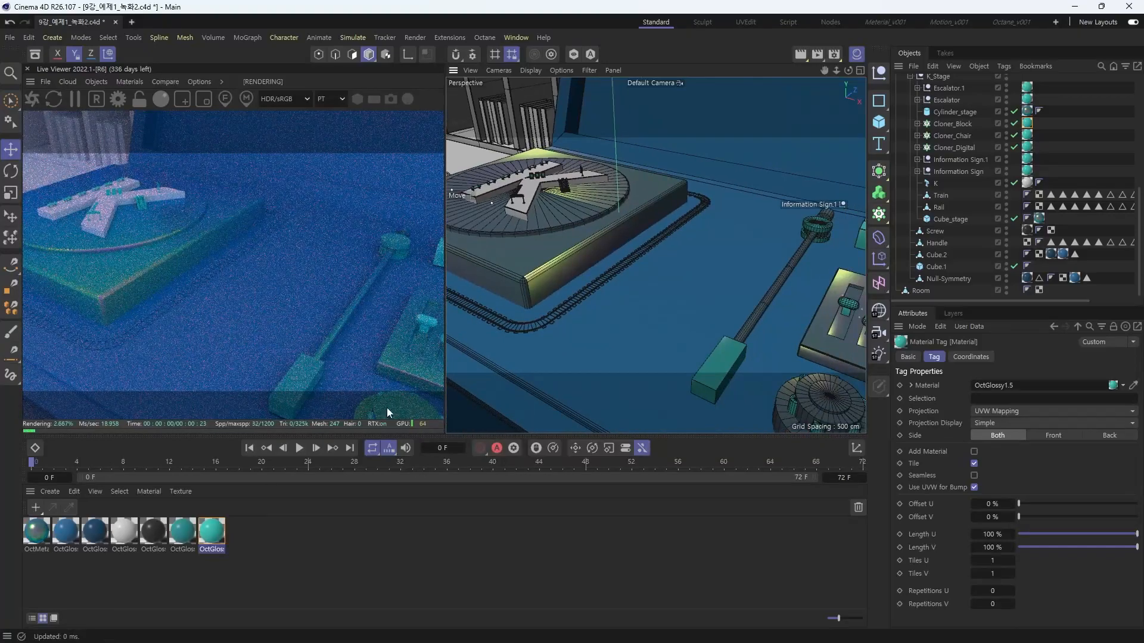
# Apply the darker teal OctGlossy1.4 material to the Rail around the K-shaped stage
pyautogui.keyDown('alt'); pyautogui.moveTo(572, 310); pyautogui.dragTo(653, 299, button='right'); pyautogui.keyUp('alt')
pyautogui.click(570, 321)
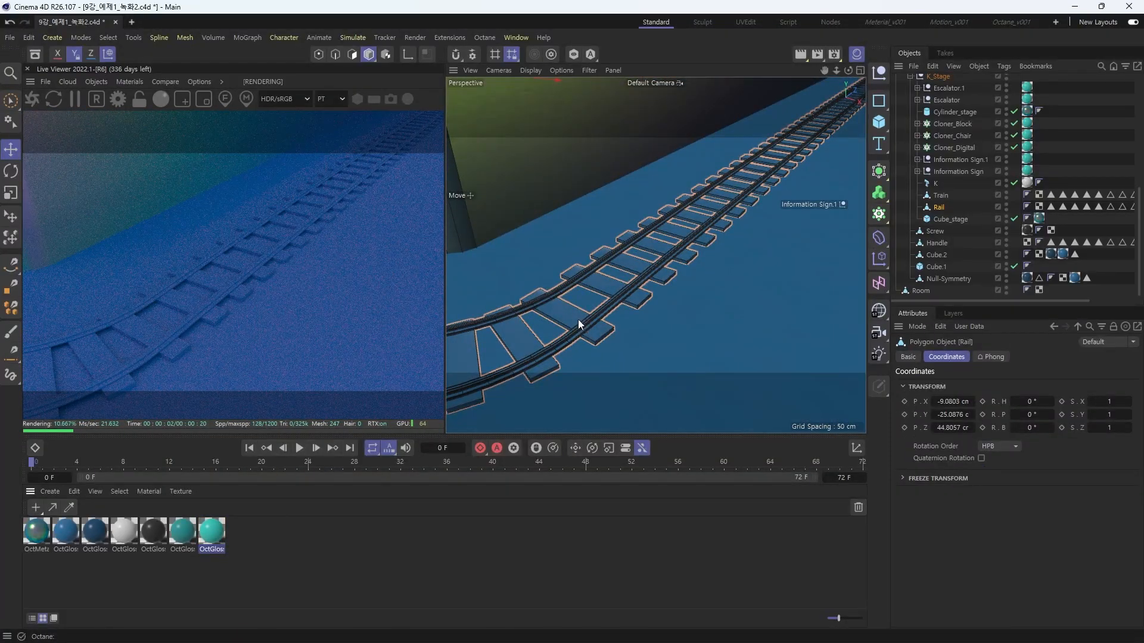
pyautogui.moveTo(579, 320); pyautogui.dragTo(583, 321)
# Apply the turquoise OctGlossy1.5 material to the Train on the rail and select the Train
pyautogui.keyDown('alt'); pyautogui.moveTo(784, 259); pyautogui.dragTo(685, 299, button='right'); pyautogui.keyUp('alt')
pyautogui.keyDown('alt'); pyautogui.moveTo(685, 300); pyautogui.dragTo(787, 296); pyautogui.keyUp('alt')
pyautogui.keyDown('alt'); pyautogui.moveTo(614, 291); pyautogui.dragTo(753, 275); pyautogui.keyUp('alt')
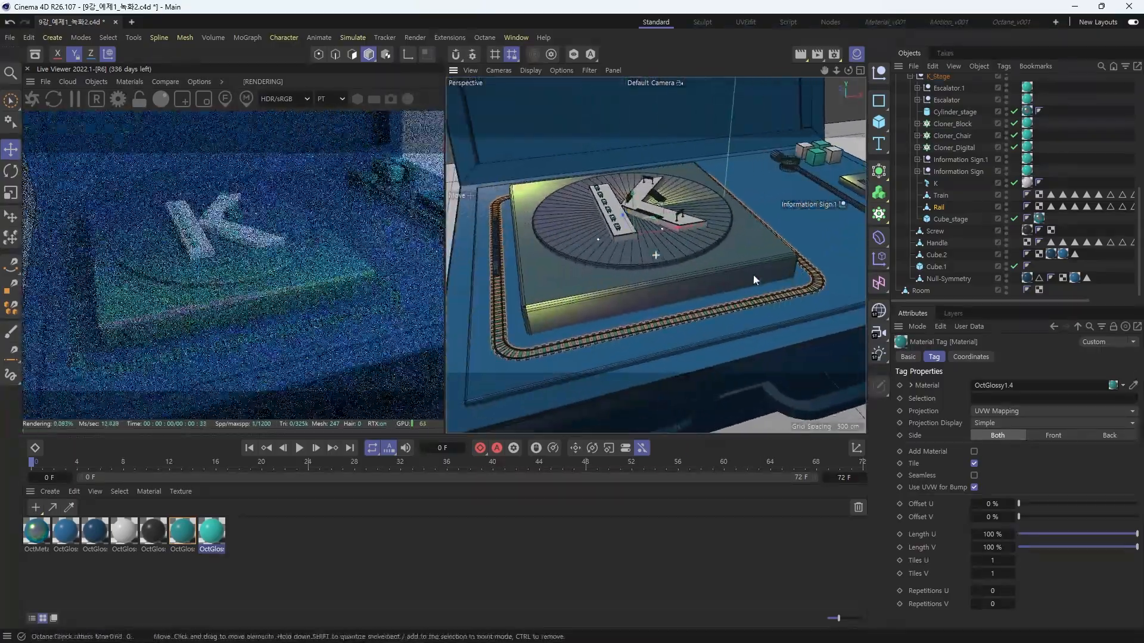
pyautogui.keyDown('alt'); pyautogui.moveTo(661, 256); pyautogui.dragTo(784, 246); pyautogui.keyUp('alt')
pyautogui.keyDown('alt'); pyautogui.moveTo(624, 241); pyautogui.dragTo(706, 237, button='right'); pyautogui.keyUp('alt')
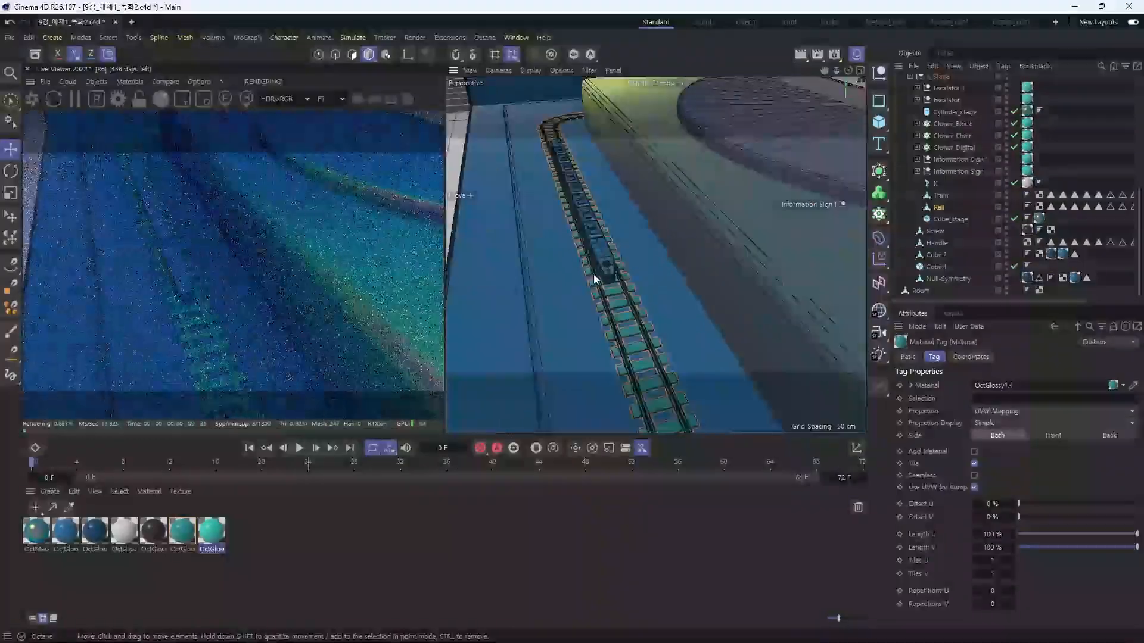
pyautogui.keyDown('alt'); pyautogui.moveTo(606, 274); pyautogui.dragTo(626, 253); pyautogui.keyUp('alt')
pyautogui.keyDown('alt'); pyautogui.moveTo(587, 268); pyautogui.dragTo(646, 277, button='right'); pyautogui.keyUp('alt')
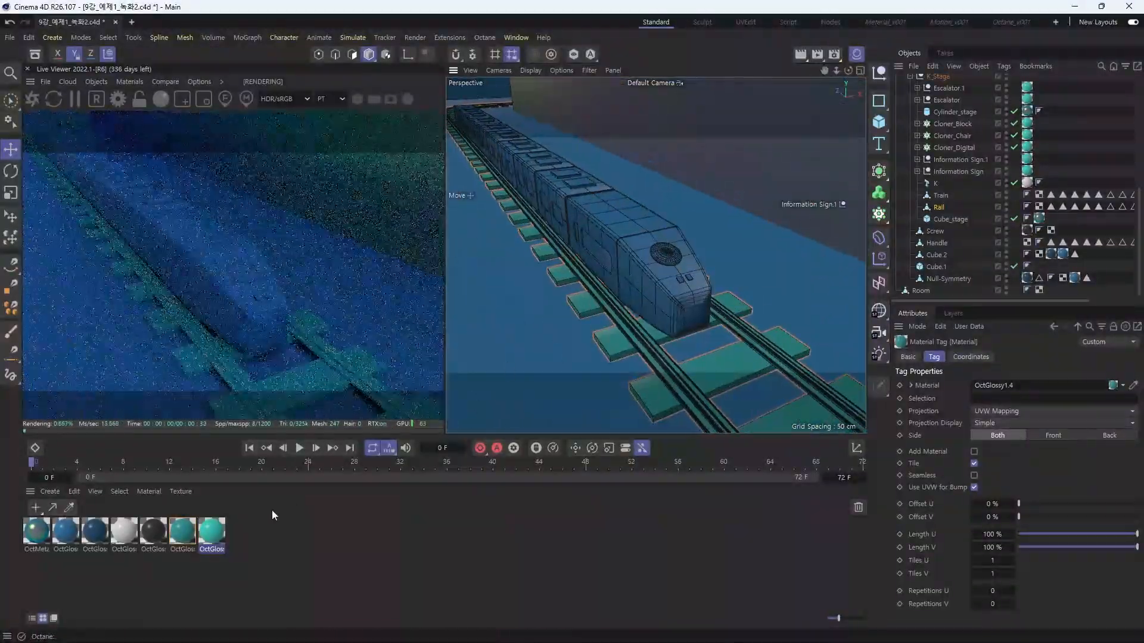
pyautogui.moveTo(655, 288); pyautogui.dragTo(668, 291)
pyautogui.keyDown('alt'); pyautogui.moveTo(727, 287); pyautogui.dragTo(747, 248, button='right'); pyautogui.keyUp('alt')
pyautogui.keyDown('alt'); pyautogui.moveTo(748, 248); pyautogui.dragTo(663, 280); pyautogui.keyUp('alt')
pyautogui.click(656, 275)
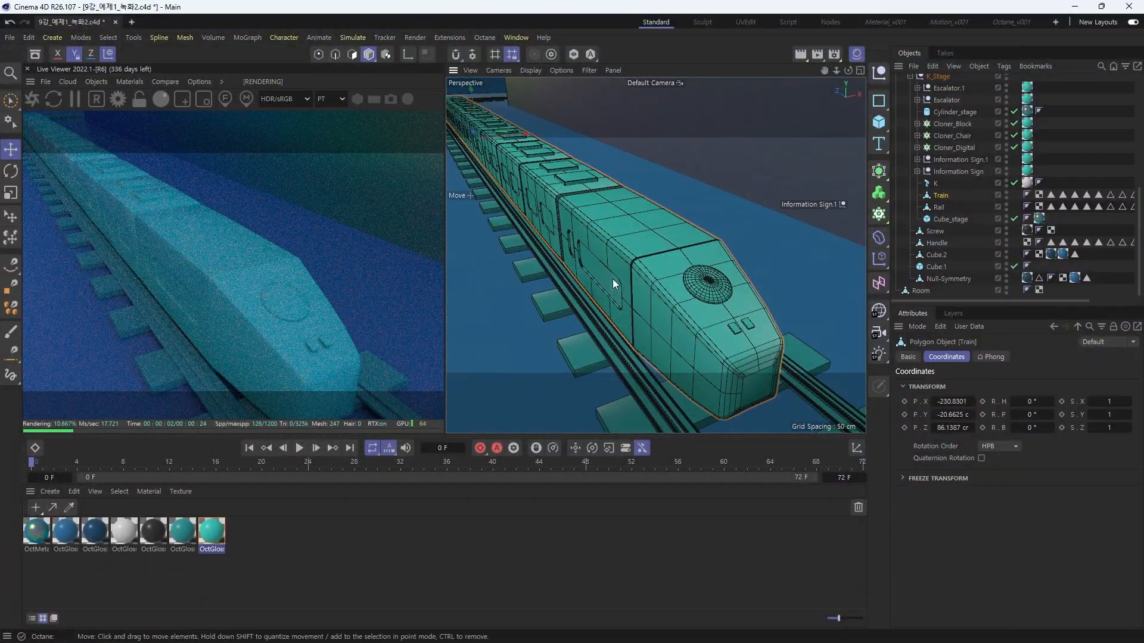
# In polygon mode, restore the Train's saved C1 window selection and apply OctGlossy1.4 to those polygons
pyautogui.click(352, 54)
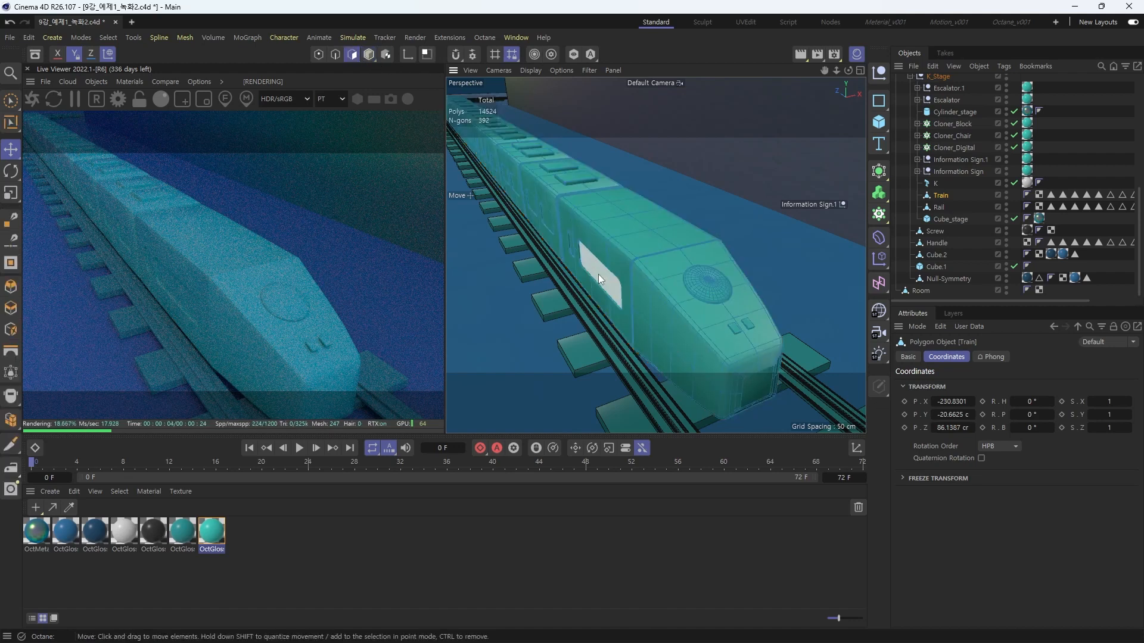
pyautogui.click(601, 274)
pyautogui.click(771, 158)
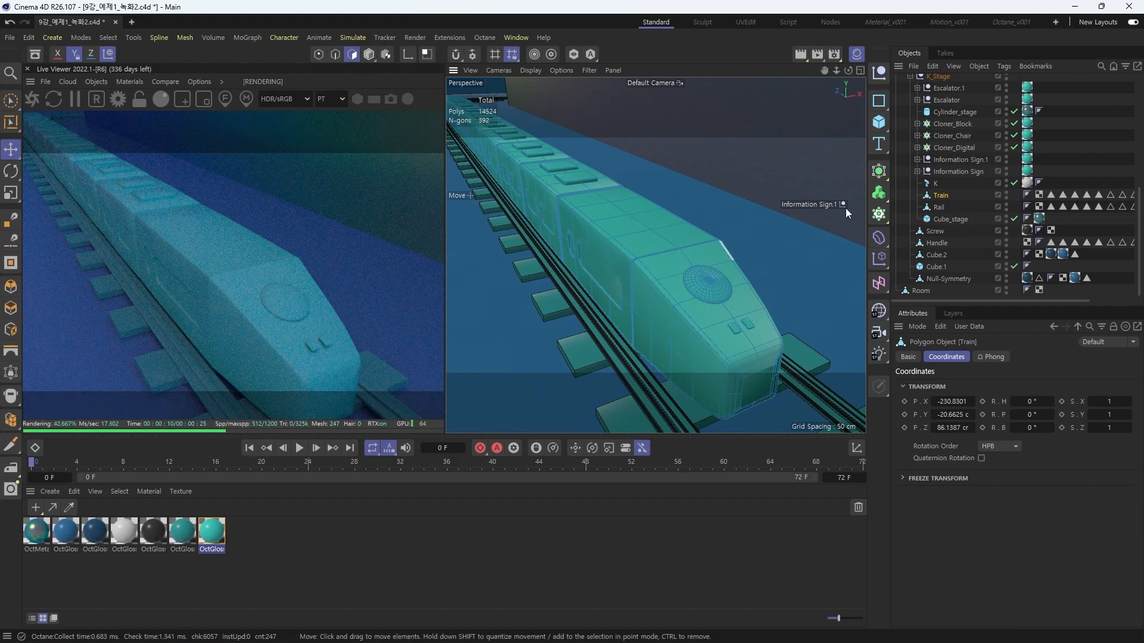
pyautogui.moveTo(888, 203); pyautogui.dragTo(830, 207)
pyautogui.click(991, 204)
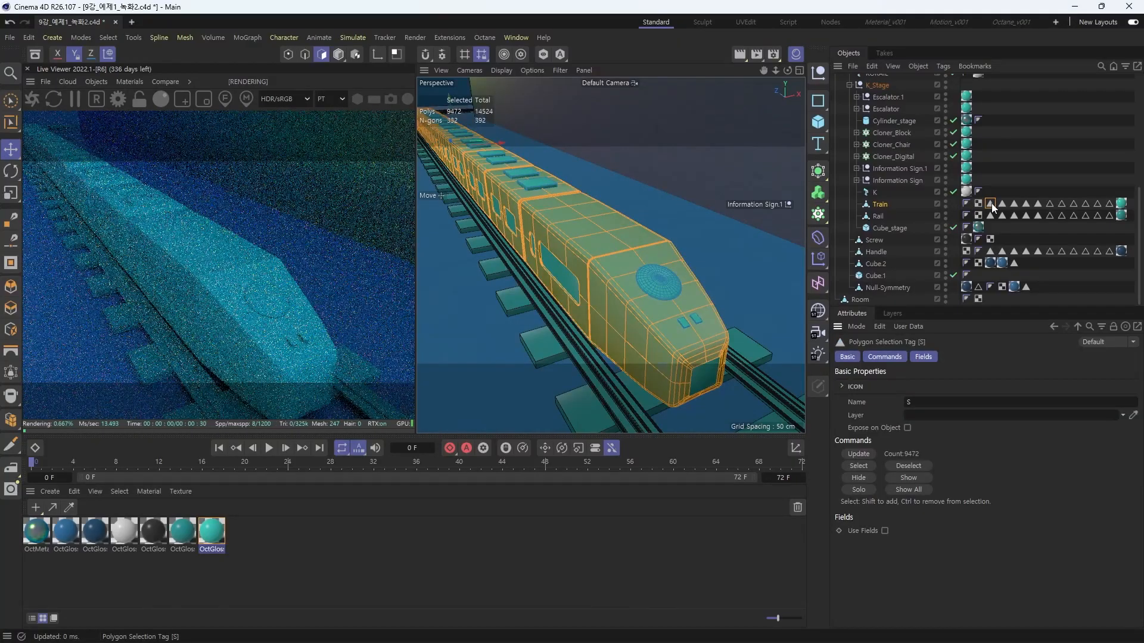
pyautogui.click(1002, 203)
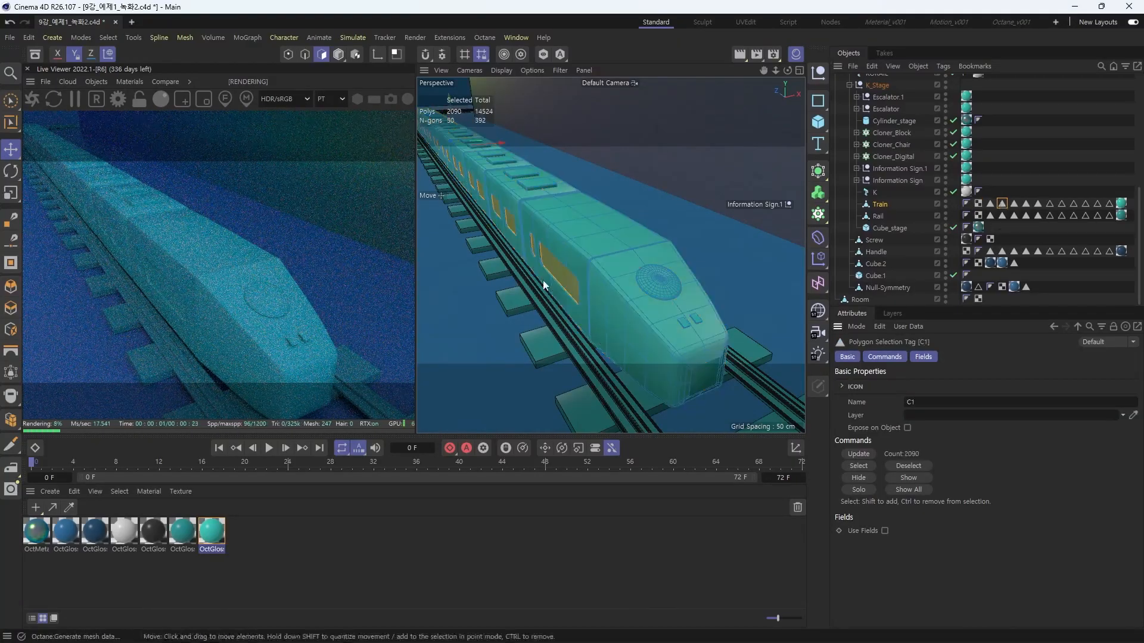
pyautogui.keyDown('alt'); pyautogui.moveTo(542, 280); pyautogui.dragTo(660, 254); pyautogui.keyUp('alt')
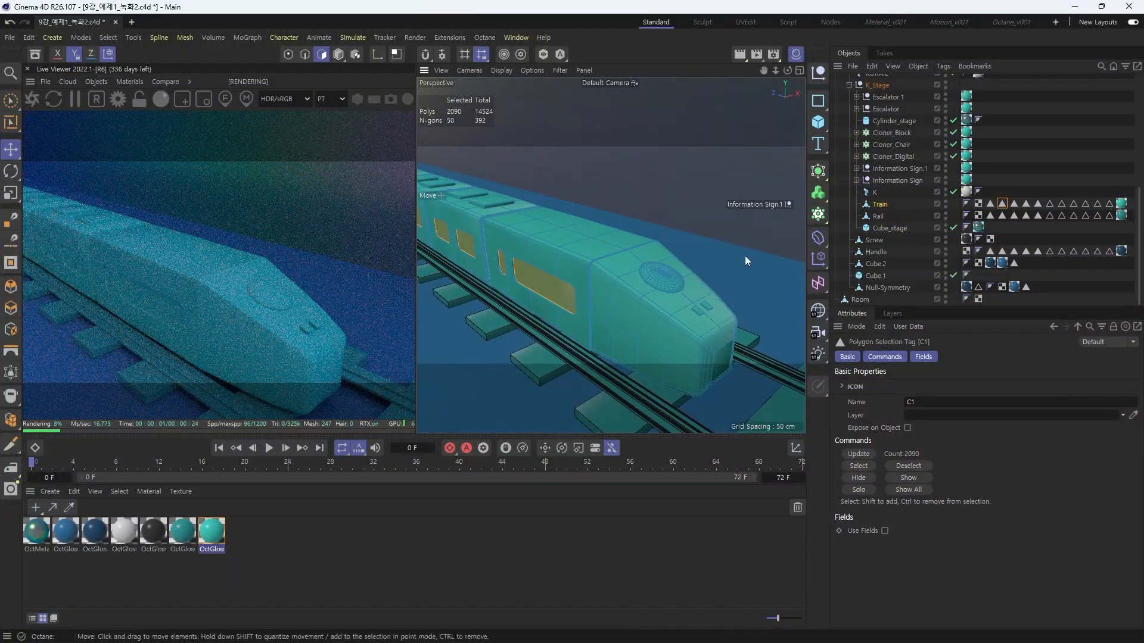
pyautogui.moveTo(572, 279)
pyautogui.keyDown('alt'); pyautogui.mouseDown()
pyautogui.moveTo(549, 282)
pyautogui.moveTo(559, 276)
pyautogui.mouseUp(); pyautogui.keyUp('alt')
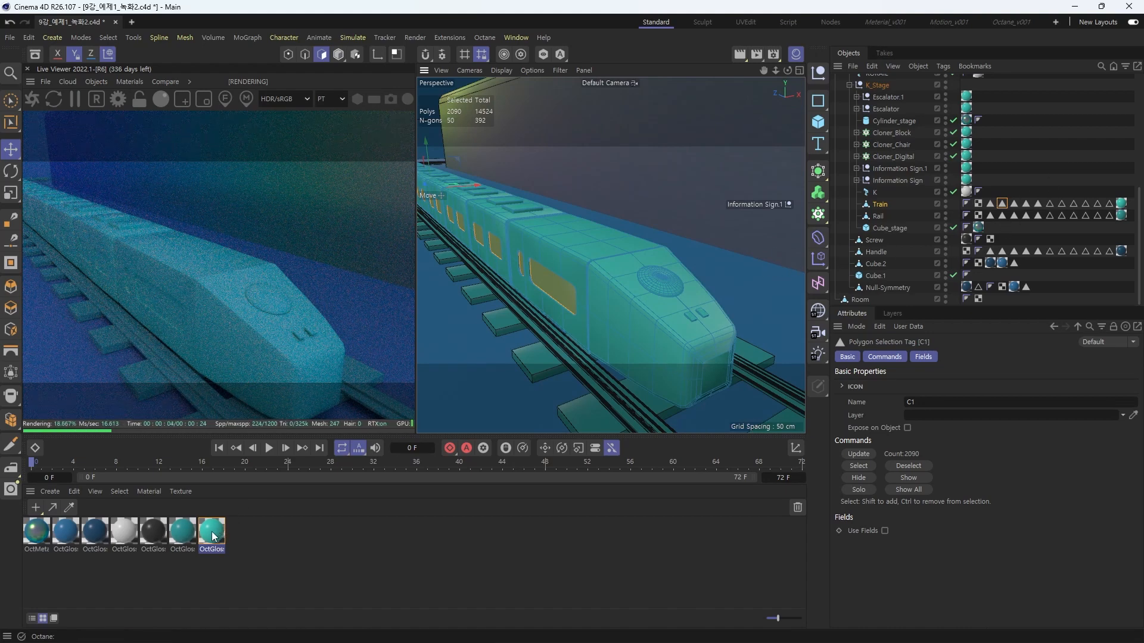
pyautogui.click(191, 535)
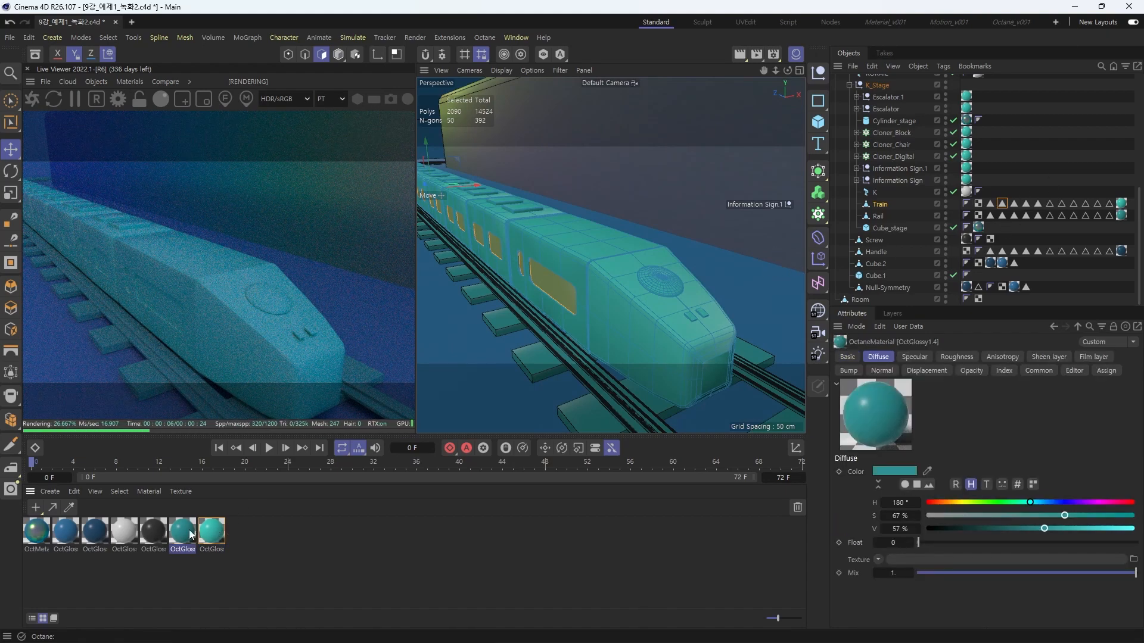
pyautogui.moveTo(555, 284); pyautogui.dragTo(555, 284)
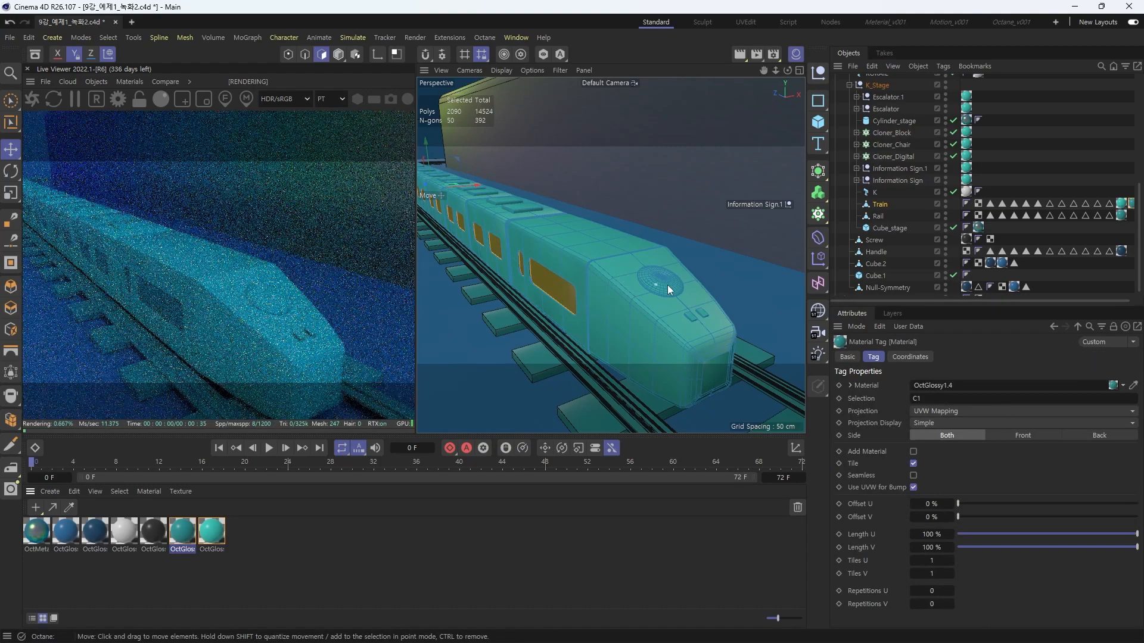
# Select the round disc and both small lights on the train's nose, apply OctGlossy1.4 to them, and clear the selection
pyautogui.keyDown('alt'); pyautogui.moveTo(623, 241); pyautogui.dragTo(592, 252); pyautogui.keyUp('alt')
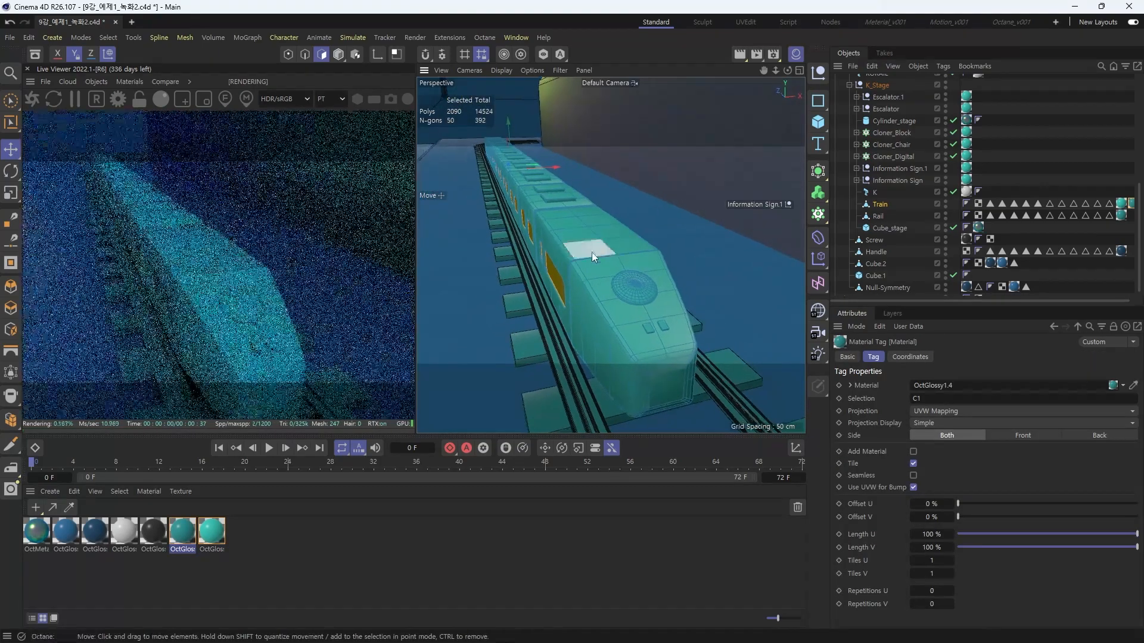
pyautogui.doubleClick(637, 290)
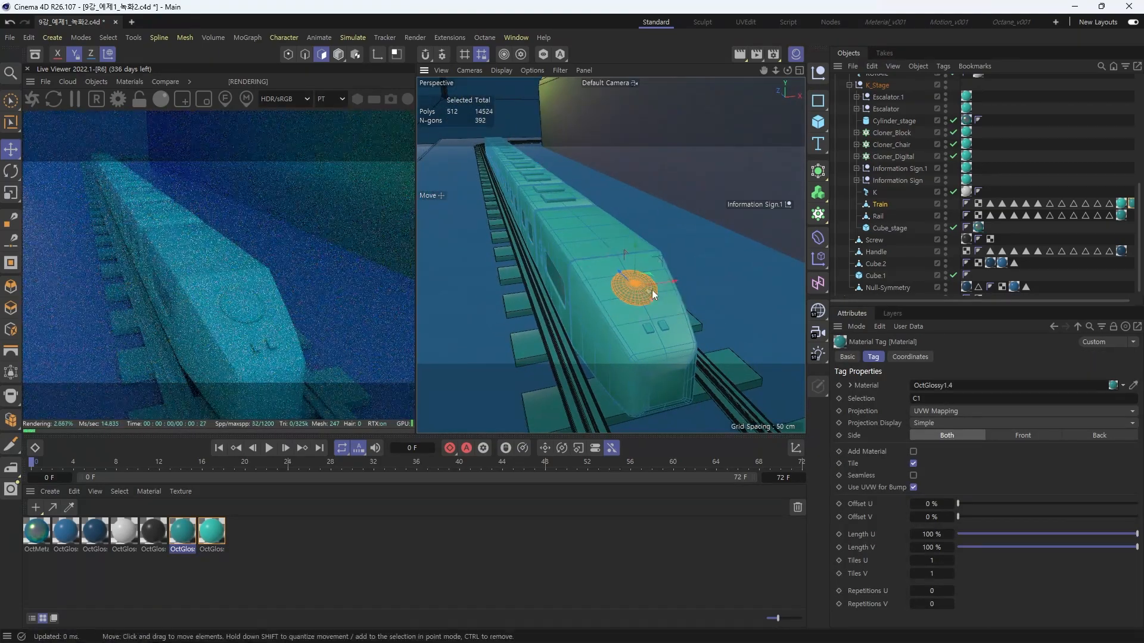
pyautogui.keyDown('shift'); pyautogui.doubleClick(646, 327); pyautogui.keyUp('shift')
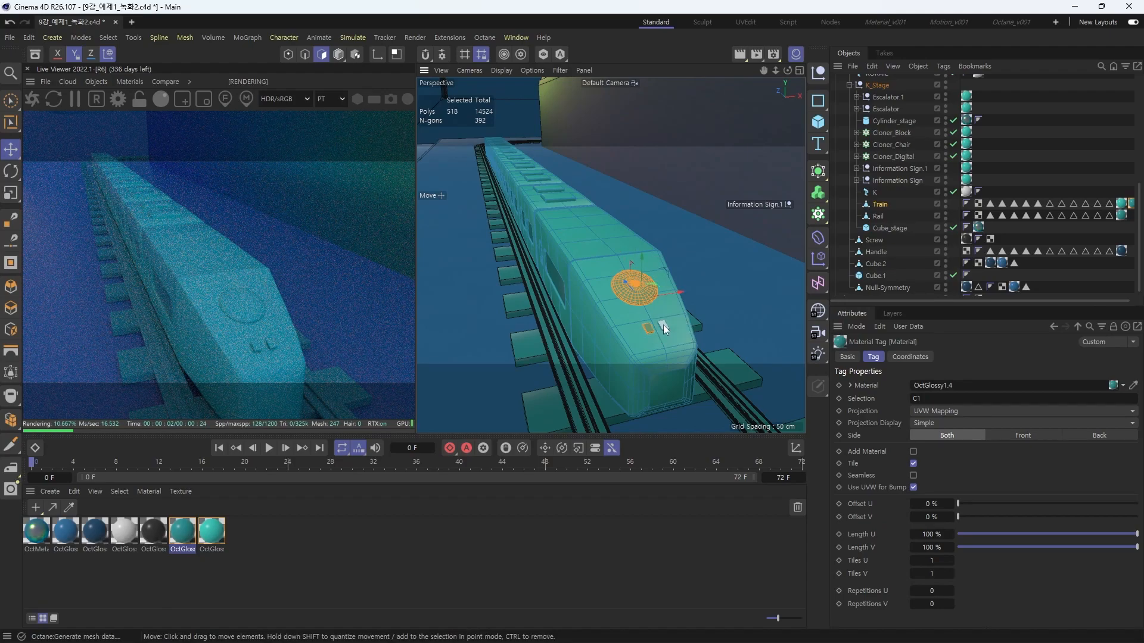
pyautogui.keyDown('shift'); pyautogui.doubleClick(663, 326); pyautogui.keyUp('shift')
pyautogui.moveTo(663, 331)
pyautogui.keyDown('alt'); pyautogui.mouseDown(button='right')
pyautogui.moveTo(700, 320)
pyautogui.moveTo(678, 325)
pyautogui.mouseUp(button='right'); pyautogui.keyUp('alt')
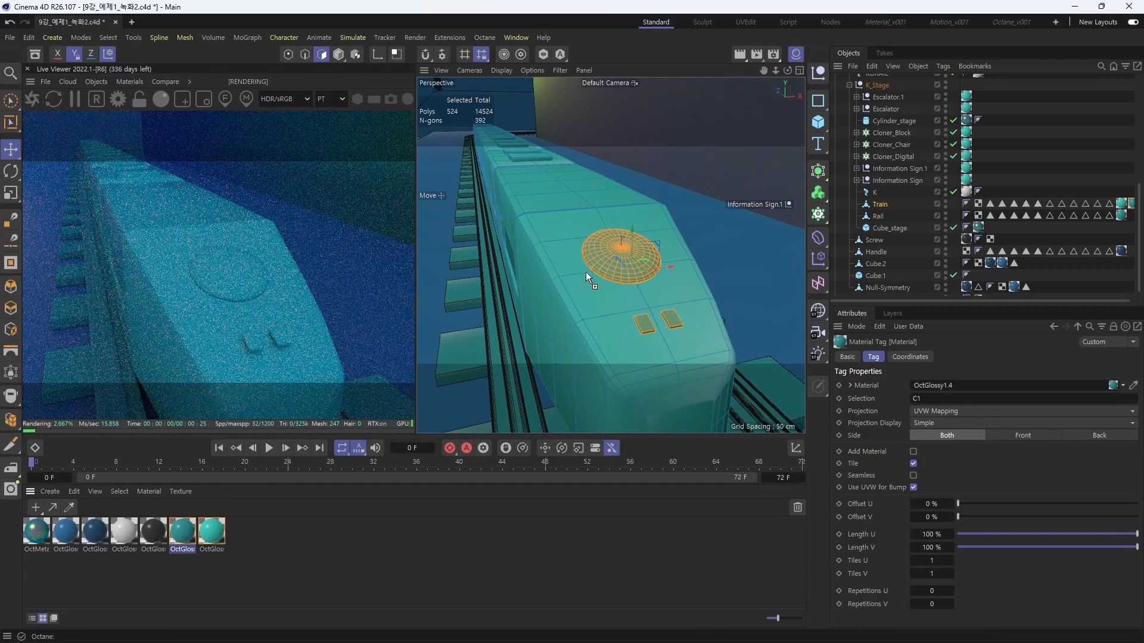
pyautogui.moveTo(586, 271); pyautogui.dragTo(615, 257)
pyautogui.click(719, 245)
# Set the diffuse hue of the suitcase's blue OctGlossy1 material to 197°
pyautogui.keyDown('alt'); pyautogui.moveTo(723, 255); pyautogui.dragTo(701, 266, button='right'); pyautogui.keyUp('alt')
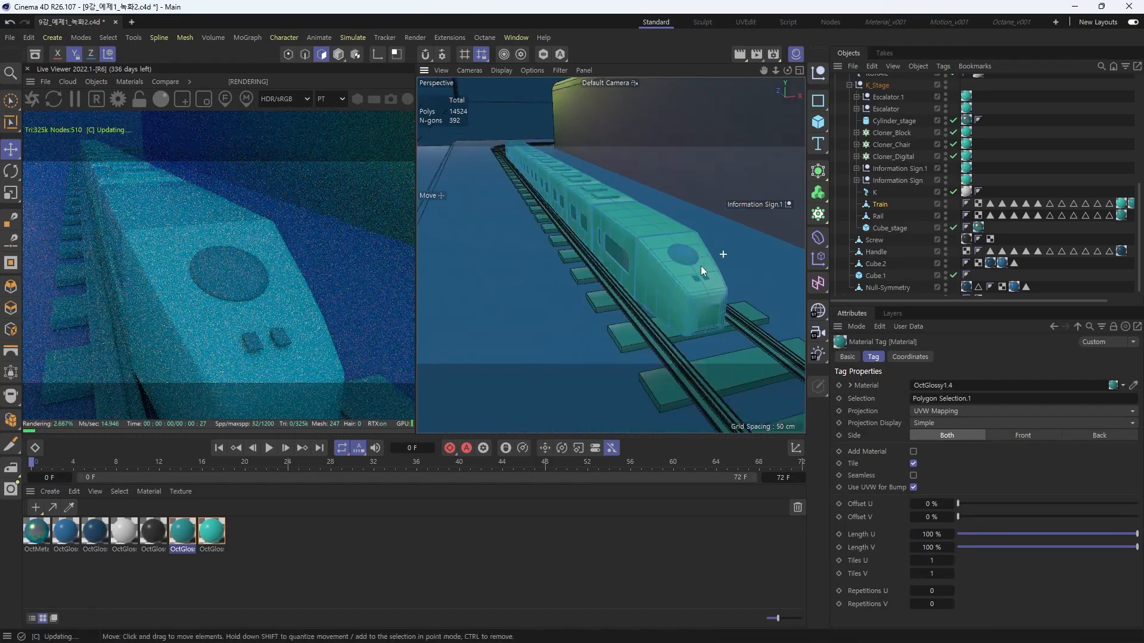
pyautogui.keyDown('alt'); pyautogui.moveTo(701, 265); pyautogui.dragTo(676, 298); pyautogui.keyUp('alt')
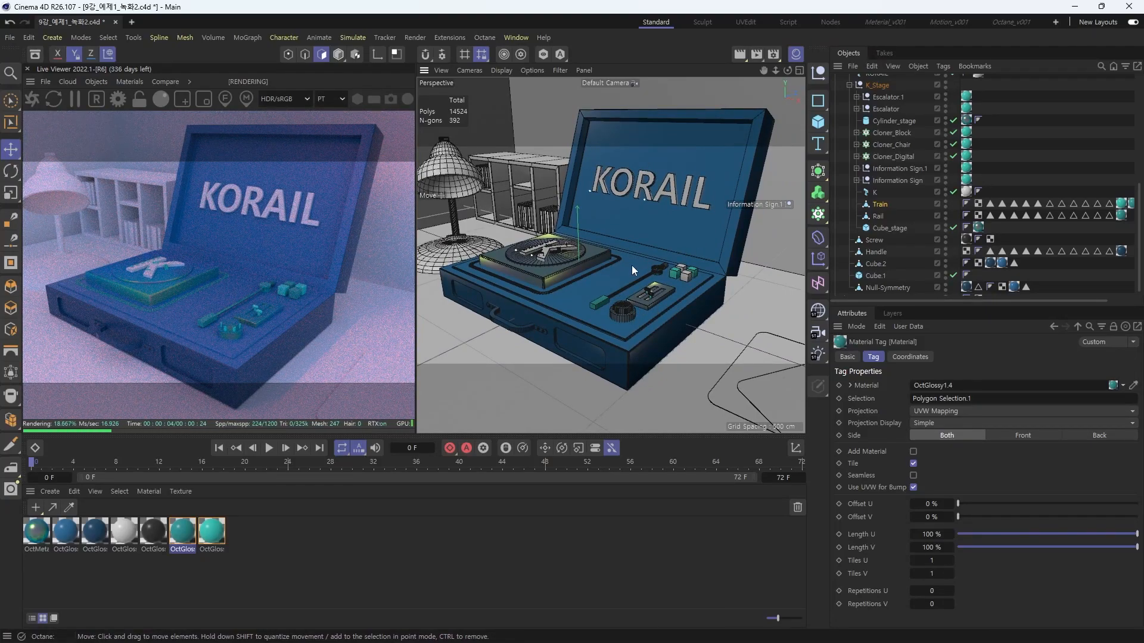
pyautogui.keyDown('alt'); pyautogui.moveTo(632, 266); pyautogui.dragTo(607, 282); pyautogui.keyUp('alt')
pyautogui.keyDown('alt'); pyautogui.moveTo(592, 284); pyautogui.dragTo(640, 282, button='right'); pyautogui.keyUp('alt')
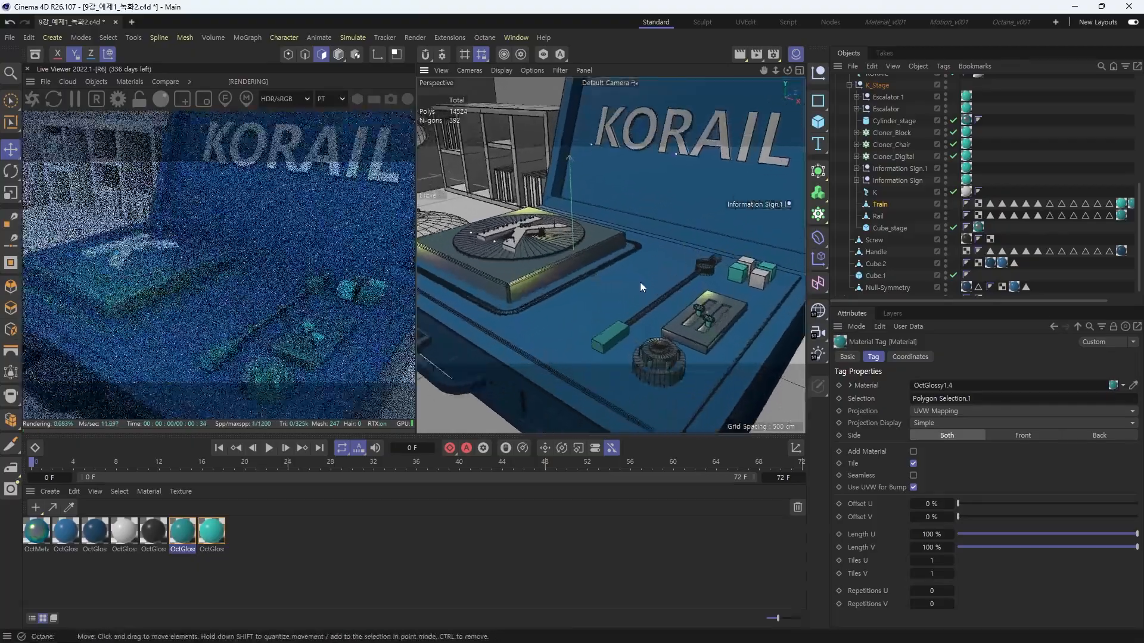
pyautogui.keyDown('alt'); pyautogui.moveTo(617, 295); pyautogui.dragTo(577, 309); pyautogui.keyUp('alt')
pyautogui.doubleClick(66, 530)
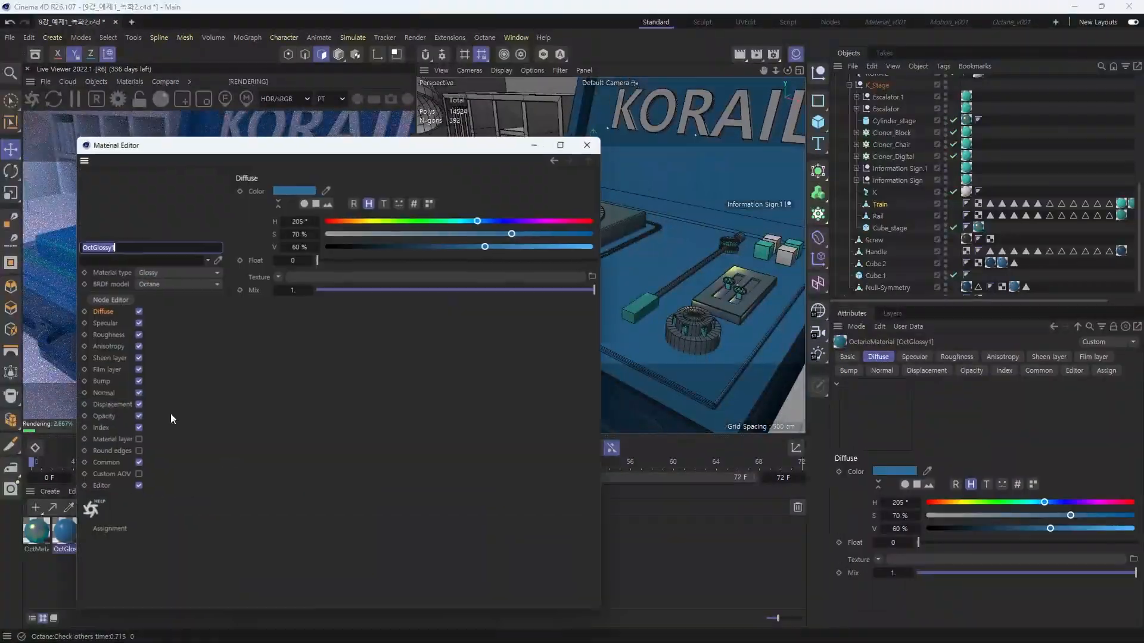
pyautogui.moveTo(342, 148); pyautogui.dragTo(720, 187)
pyautogui.click(855, 260)
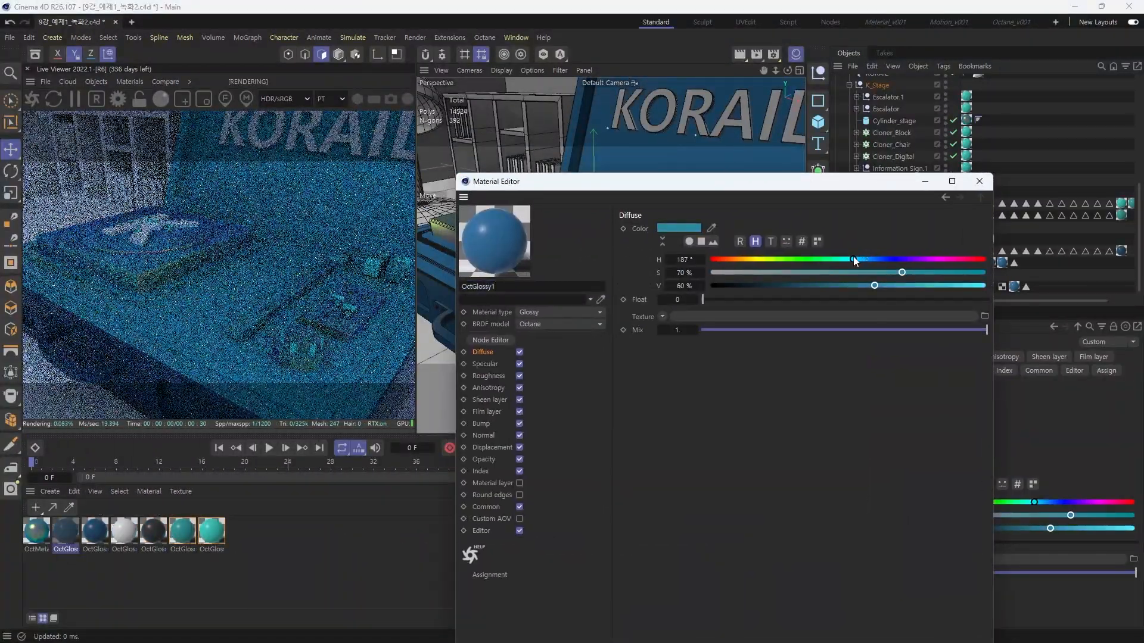
pyautogui.click(857, 259)
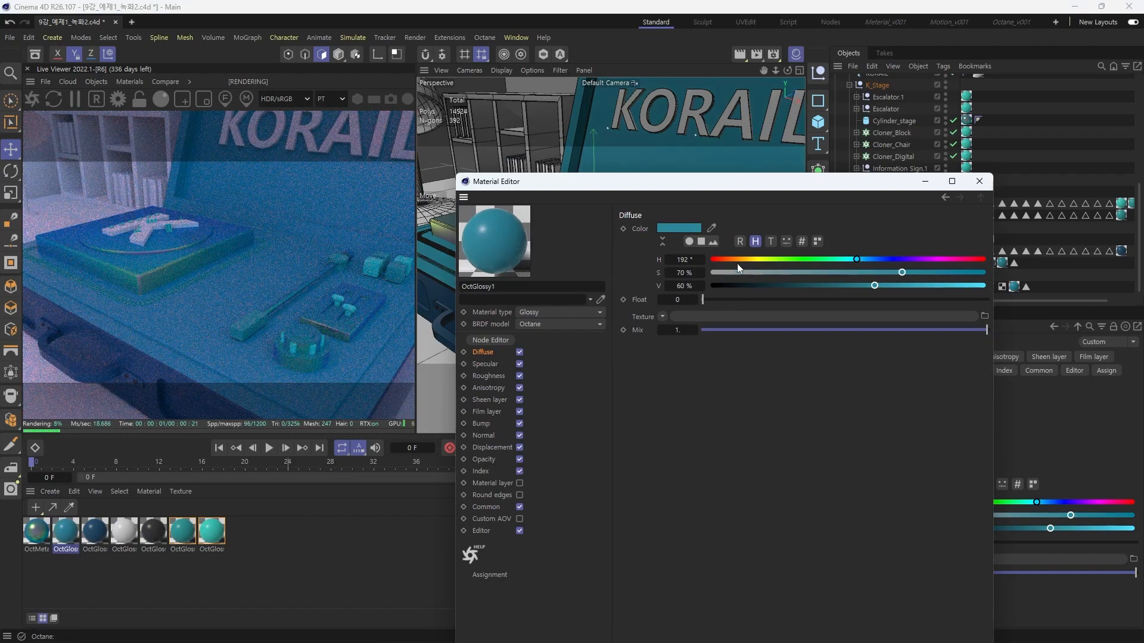
pyautogui.moveTo(698, 260); pyautogui.dragTo(701, 259)
pyautogui.click(980, 181)
# Set the diffuse hue of the darker blue OctGlossy1.1 material to 197°
pyautogui.keyDown('alt'); pyautogui.moveTo(676, 275); pyautogui.dragTo(678, 316); pyautogui.keyUp('alt')
pyautogui.scroll(-5, 659, 305)
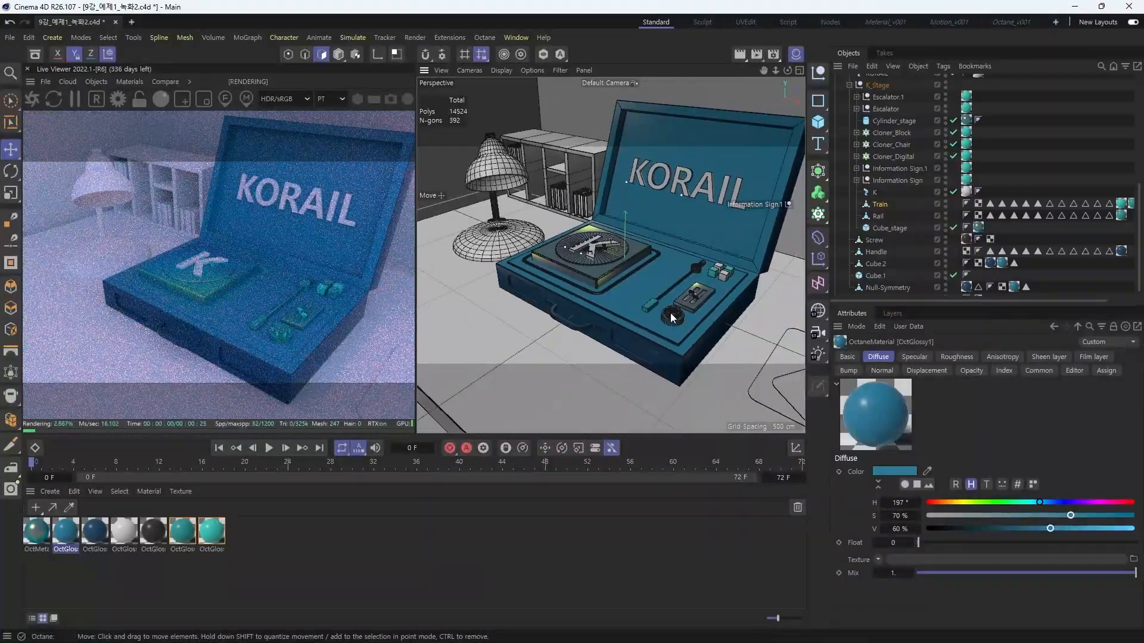
pyautogui.scroll(6, 670, 313)
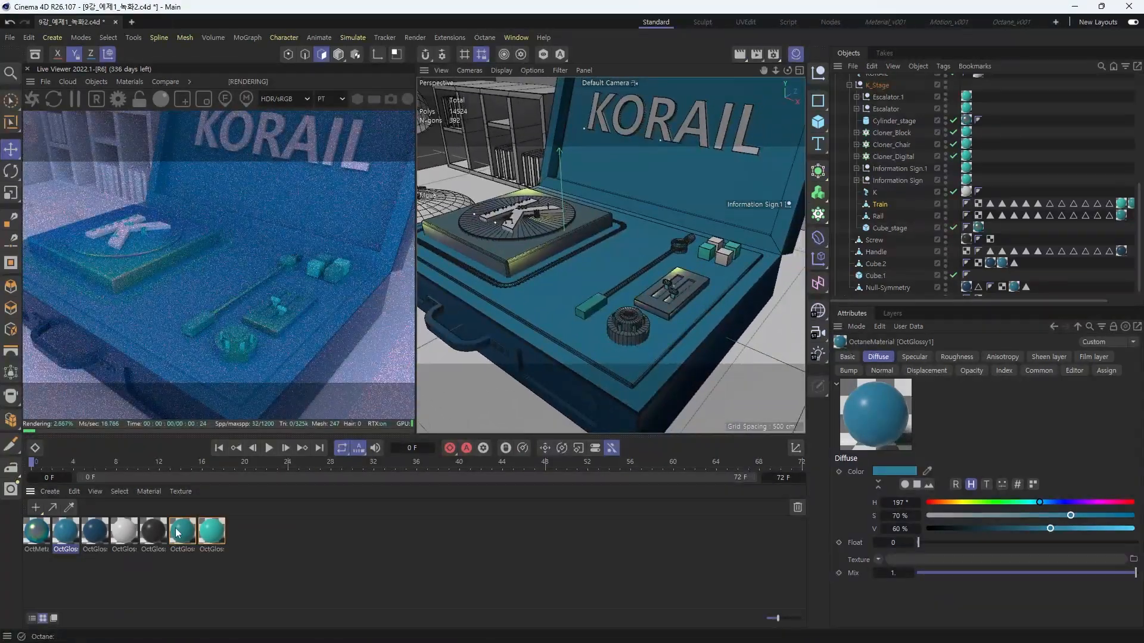
pyautogui.doubleClick(95, 530)
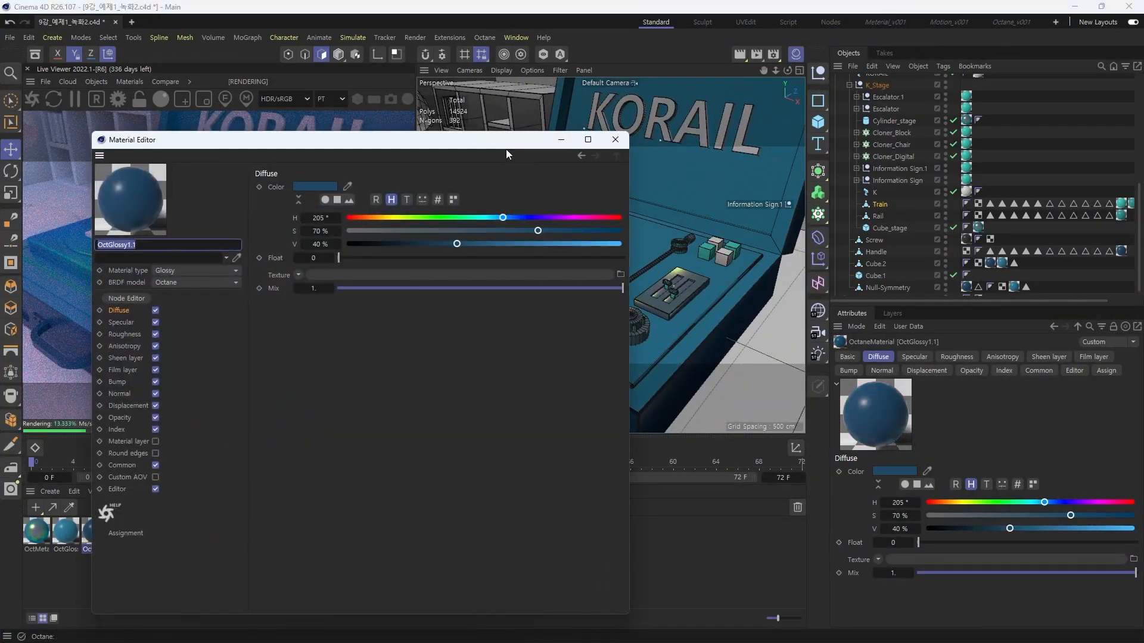
pyautogui.moveTo(506, 147); pyautogui.dragTo(835, 142)
pyautogui.moveTo(832, 214); pyautogui.dragTo(826, 216)
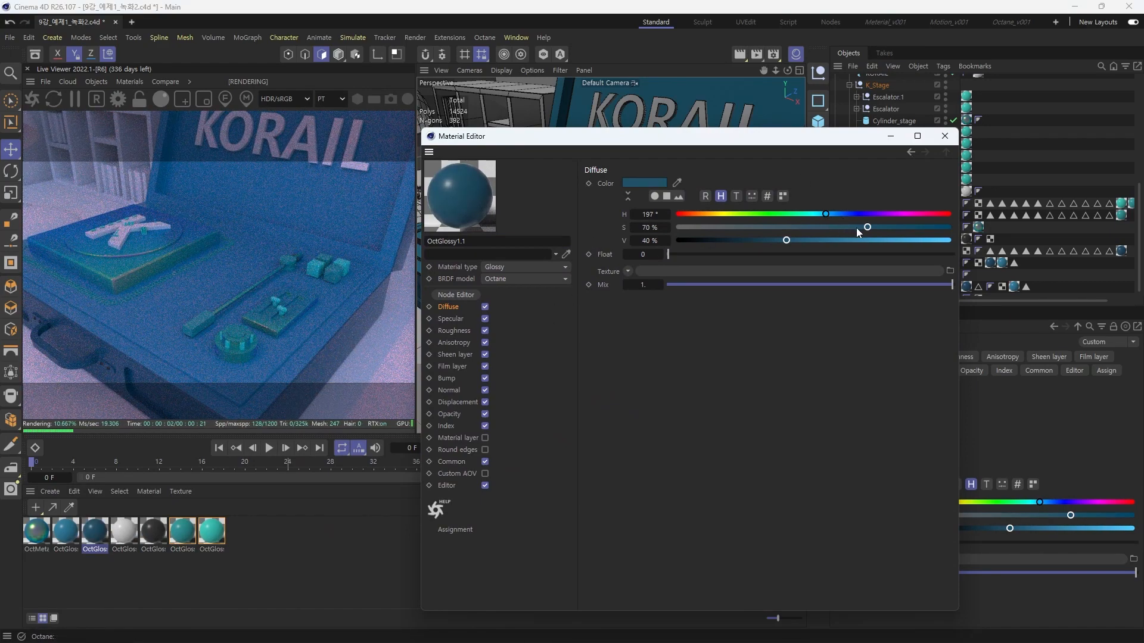
pyautogui.click(945, 136)
# Lower the diffuse hue of the darker suitcase material OctGlossy1.1 to 186°
pyautogui.scroll(5, 647, 268)
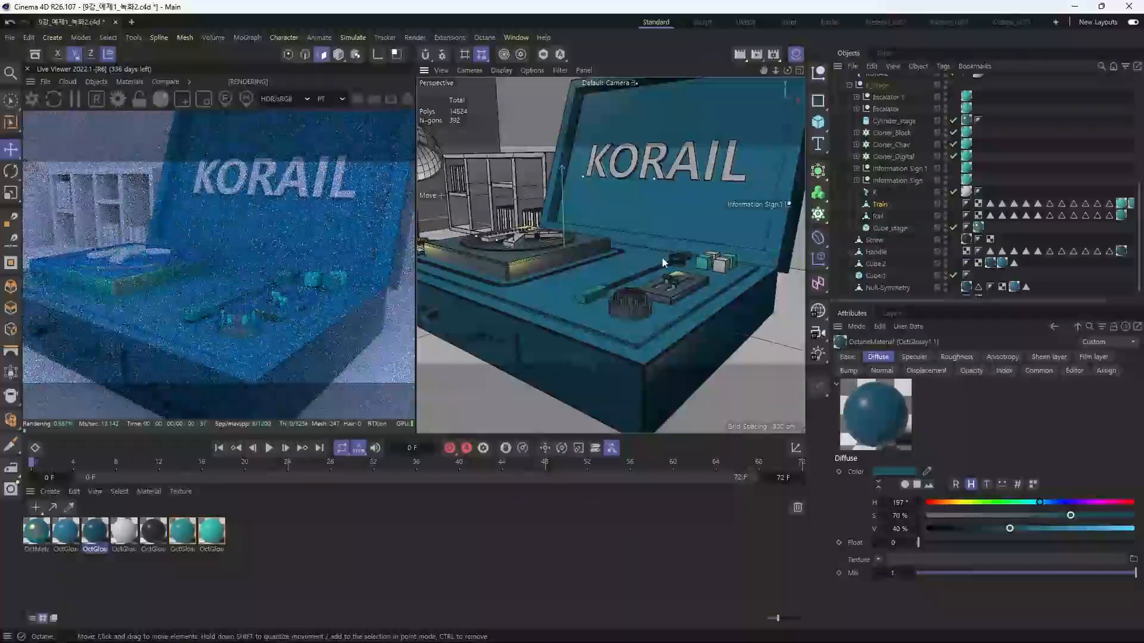
pyautogui.keyDown('alt'); pyautogui.moveTo(636, 250); pyautogui.dragTo(602, 314); pyautogui.keyUp('alt')
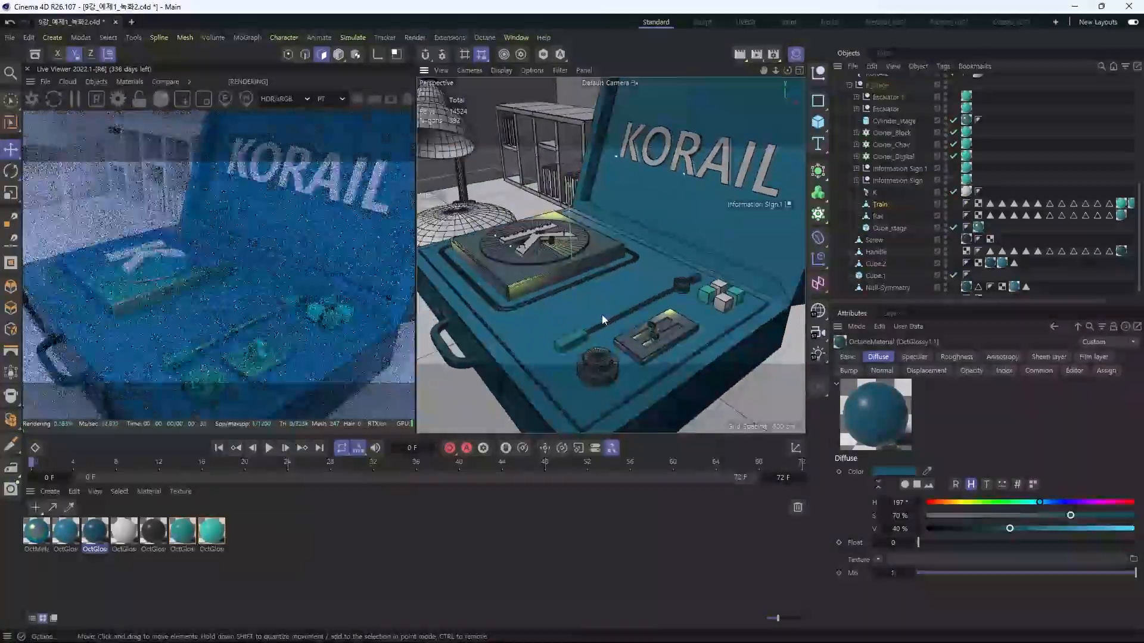
pyautogui.keyDown('alt'); pyautogui.moveTo(602, 314); pyautogui.dragTo(621, 242, button='middle'); pyautogui.keyUp('alt')
pyautogui.keyDown('alt'); pyautogui.moveTo(582, 309); pyautogui.dragTo(642, 298, button='right'); pyautogui.keyUp('alt')
pyautogui.keyDown('alt'); pyautogui.moveTo(633, 293); pyautogui.dragTo(638, 267); pyautogui.keyUp('alt')
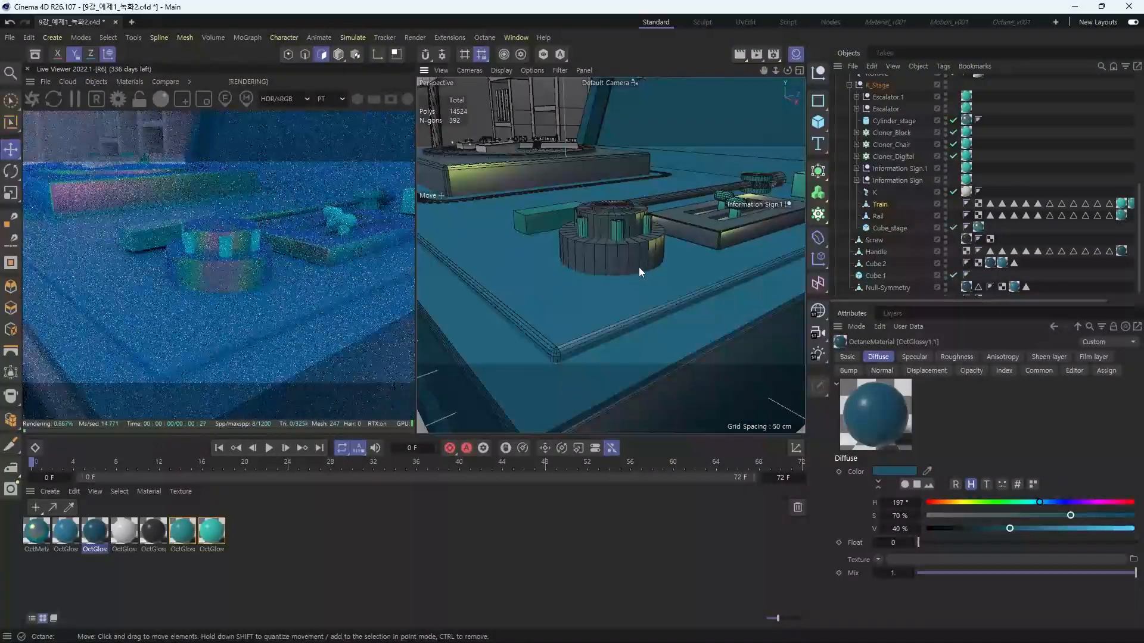
pyautogui.doubleClick(95, 532)
pyautogui.moveTo(346, 138); pyautogui.dragTo(684, 150)
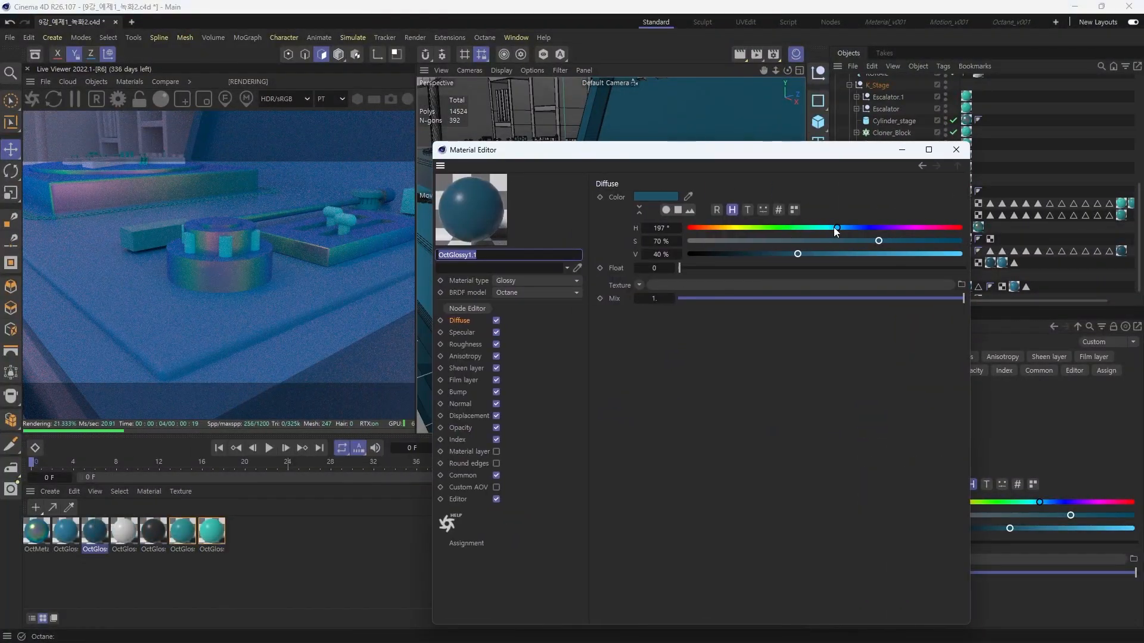
pyautogui.moveTo(648, 230); pyautogui.dragTo(647, 233)
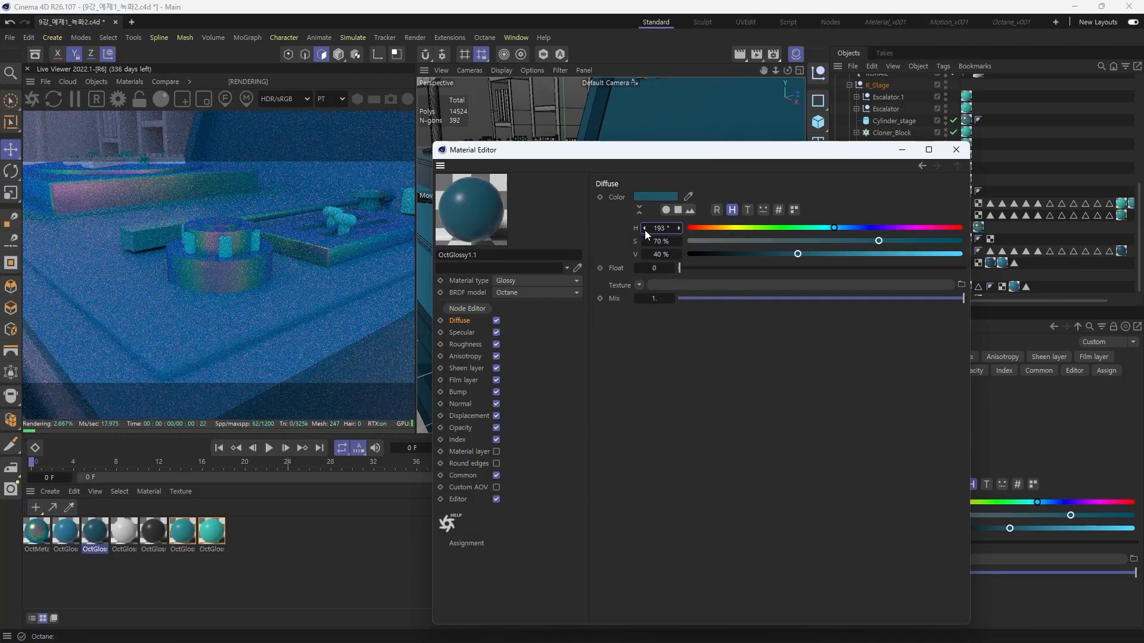
pyautogui.click(644, 228)
pyautogui.click(644, 228)
pyautogui.click(644, 228)
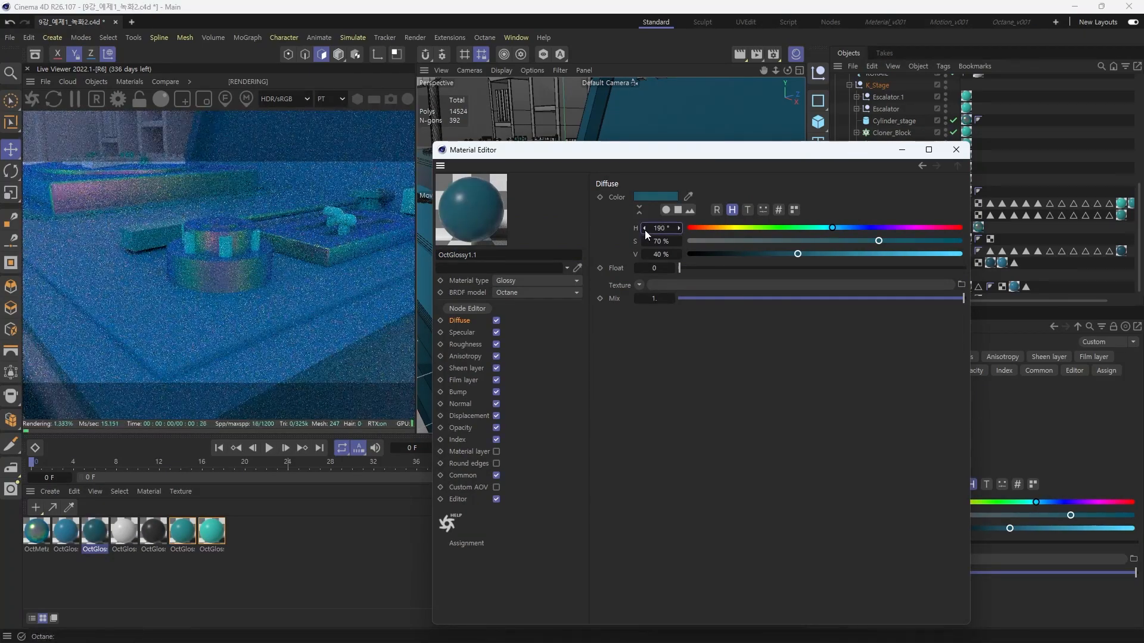
pyautogui.click(644, 228)
pyautogui.click(644, 228)
pyautogui.click(644, 229)
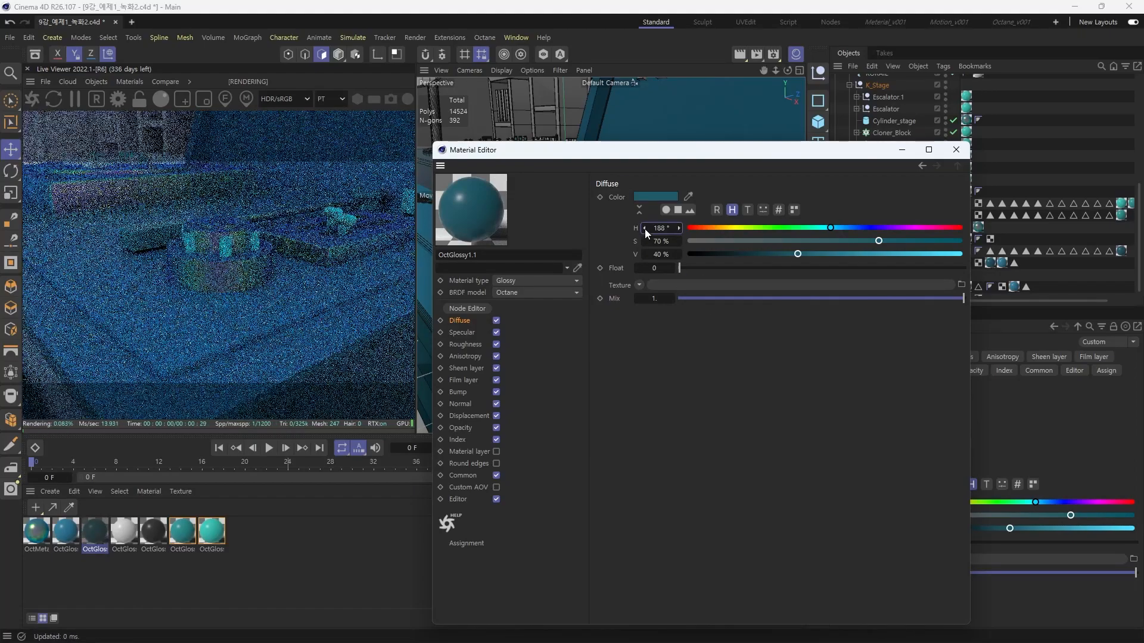
pyautogui.click(644, 228)
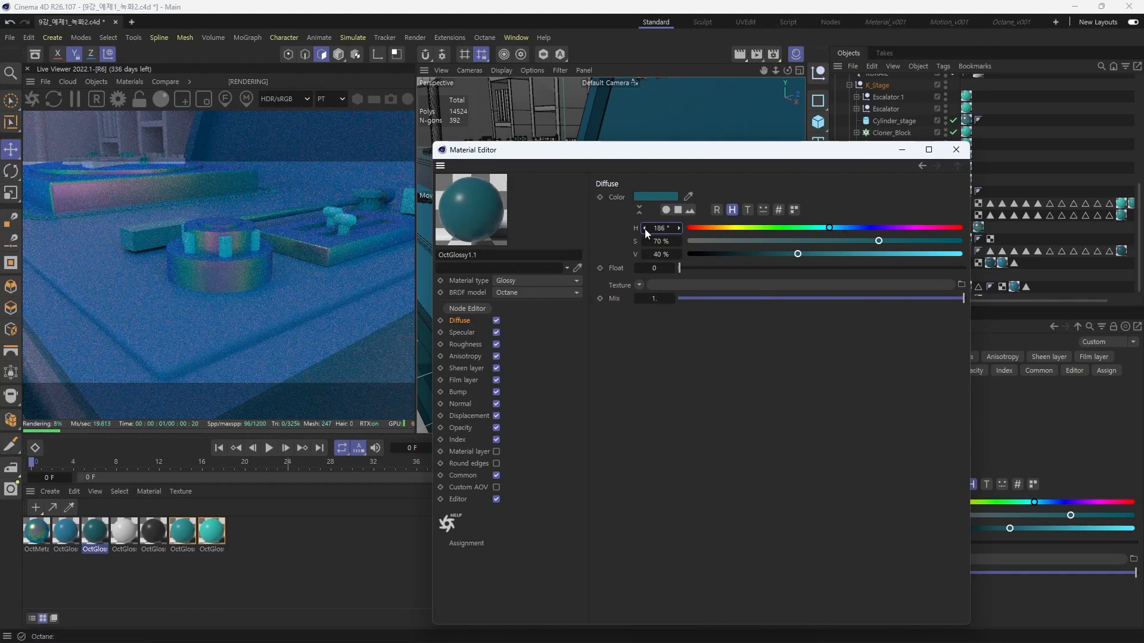
pyautogui.click(956, 149)
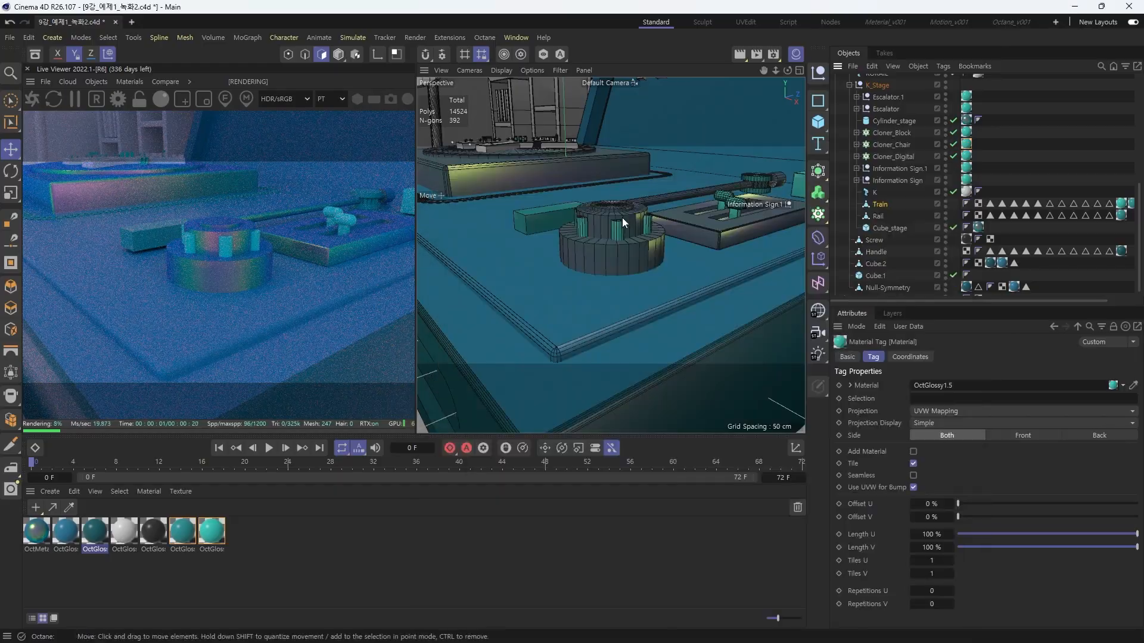
# Set the diffuse hue of the lighter suitcase material OctGlossy1 to 188°
pyautogui.keyDown('alt'); pyautogui.moveTo(623, 217); pyautogui.dragTo(612, 298); pyautogui.keyUp('alt')
pyautogui.keyDown('alt'); pyautogui.moveTo(612, 298); pyautogui.dragTo(648, 320, button='right'); pyautogui.keyUp('alt')
pyautogui.keyDown('alt'); pyautogui.moveTo(623, 321); pyautogui.dragTo(310, 453); pyautogui.keyUp('alt')
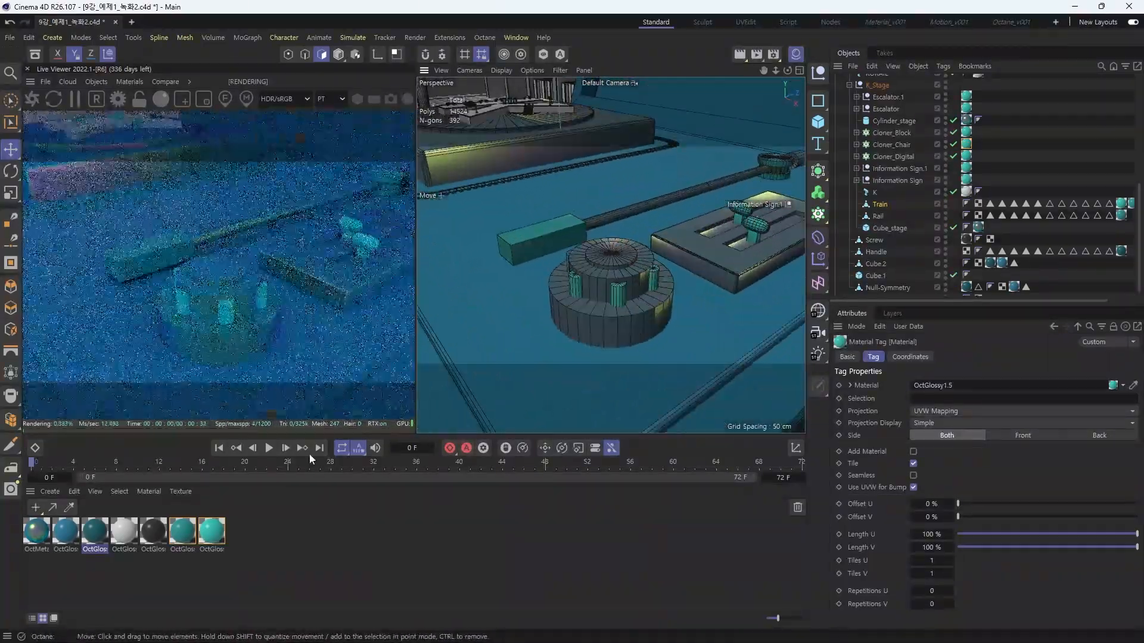
pyautogui.click(94, 532)
pyautogui.doubleClick(63, 532)
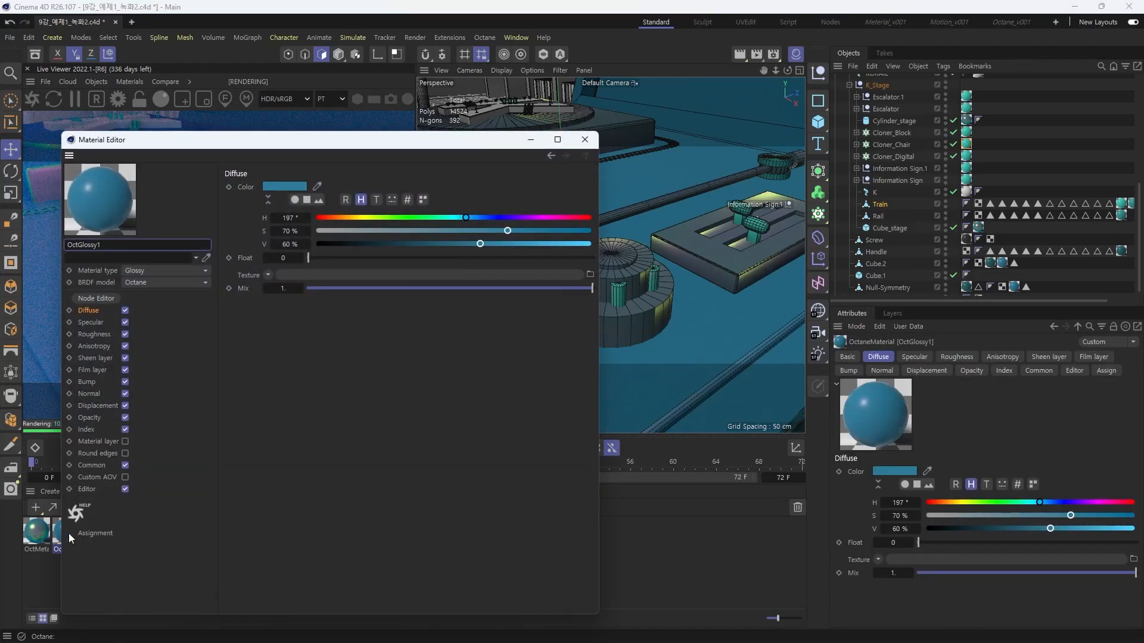
pyautogui.moveTo(500, 141); pyautogui.dragTo(872, 146)
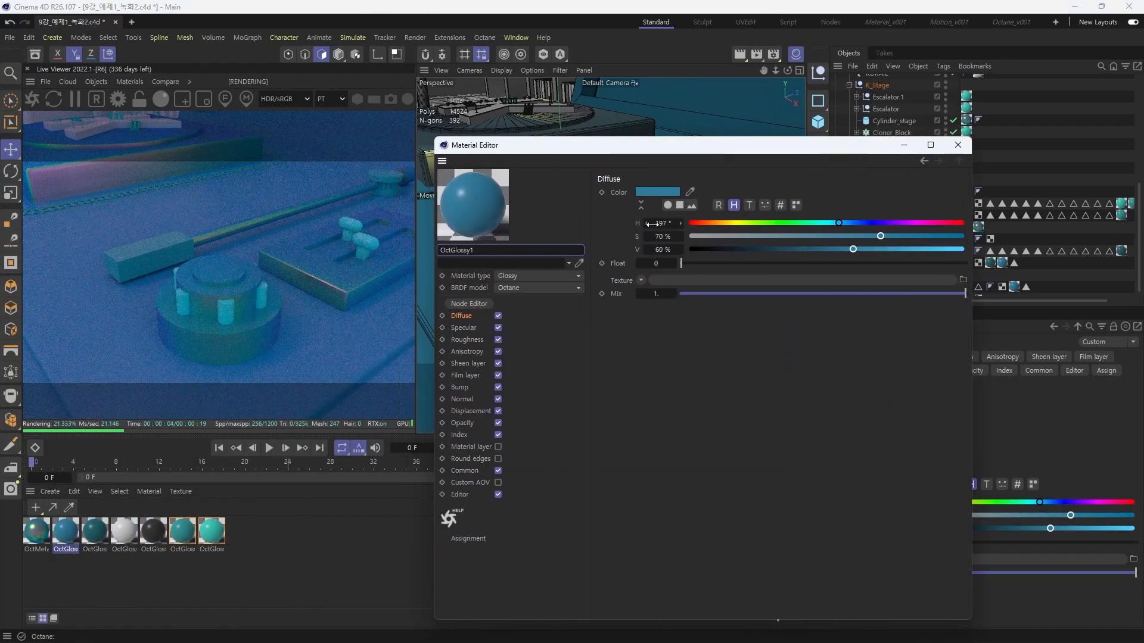
pyautogui.moveTo(645, 223); pyautogui.dragTo(646, 223)
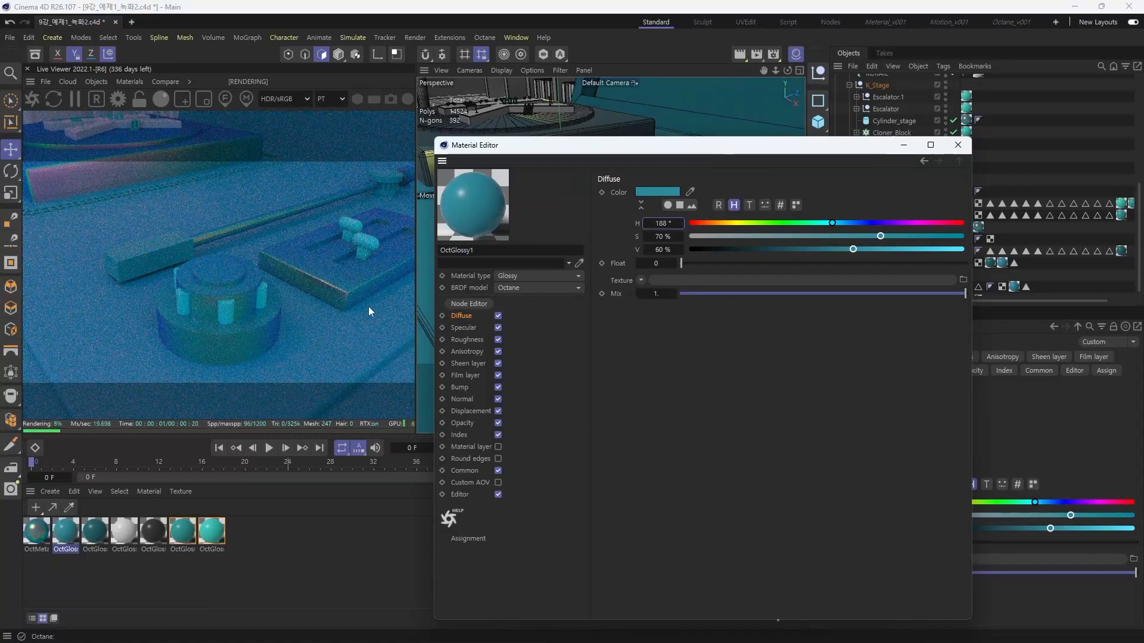
pyautogui.keyDown('alt'); pyautogui.moveTo(368, 306); pyautogui.dragTo(367, 355); pyautogui.keyUp('alt')
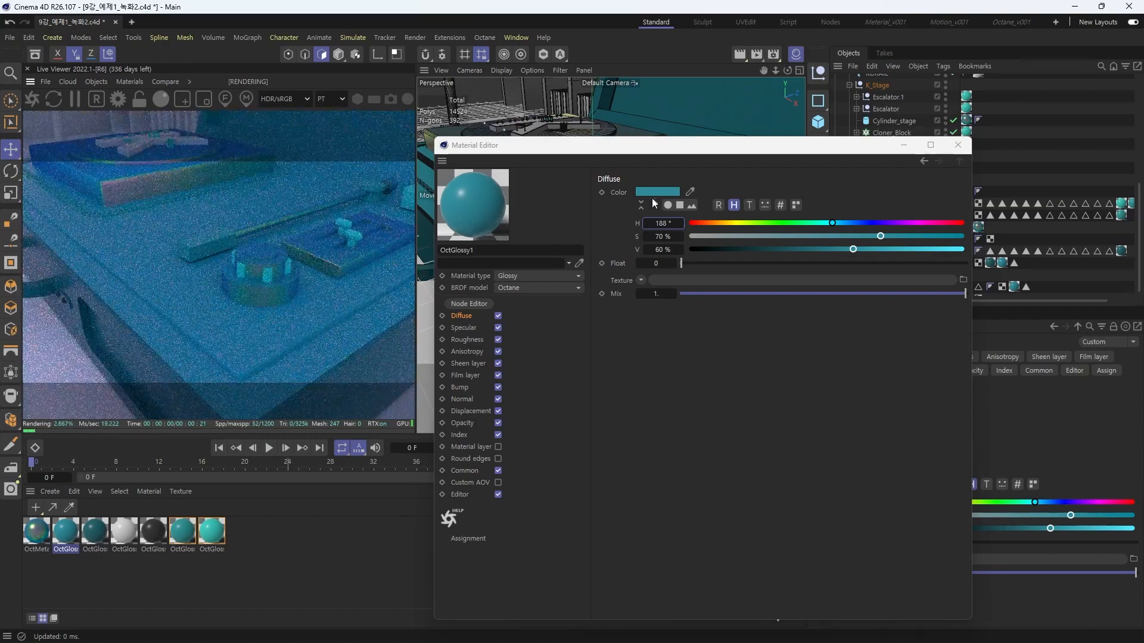
pyautogui.moveTo(713, 146); pyautogui.dragTo(781, 158)
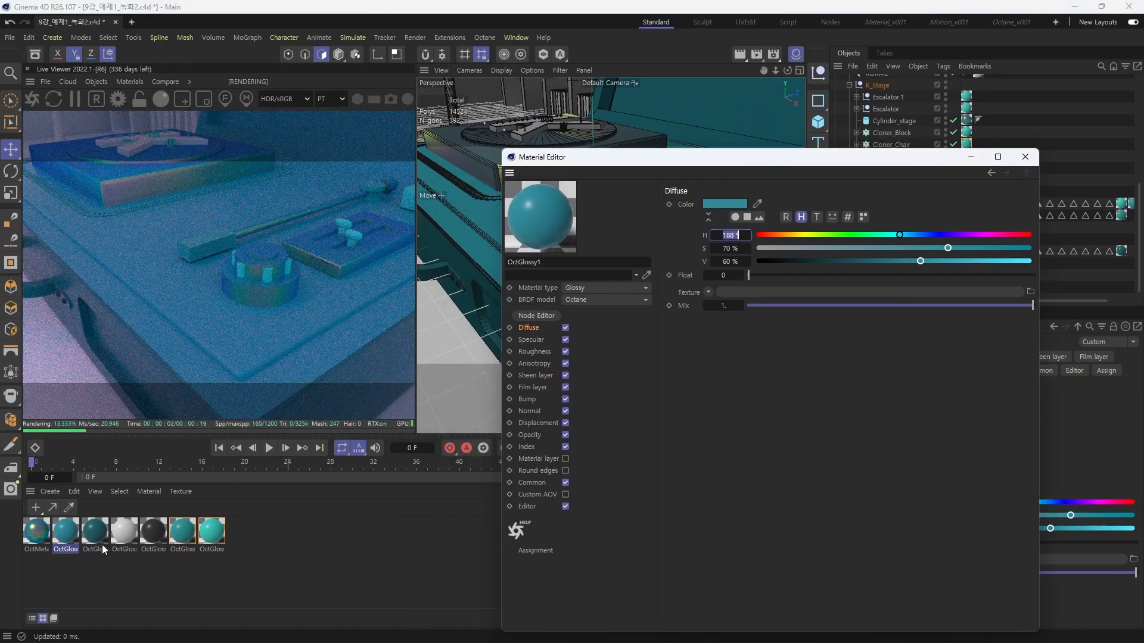
pyautogui.click(1025, 157)
# Set the OctGlossy1.1 material's diffuse saturation to 59% and its value to 44%
pyautogui.scroll(-3, 628, 280)
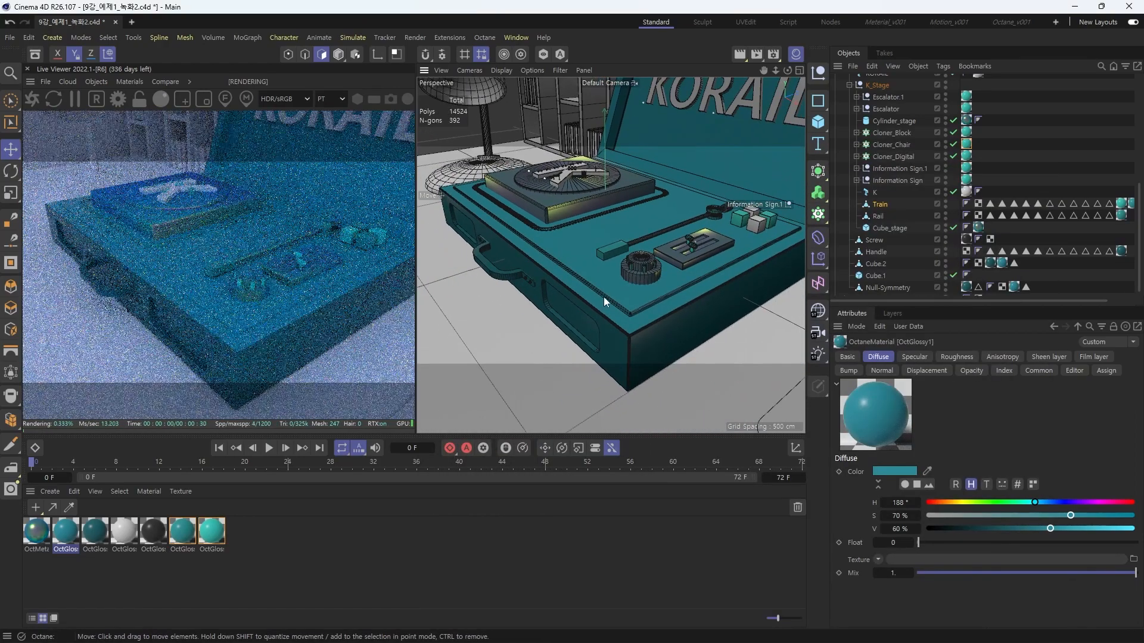
pyautogui.scroll(6, 653, 293)
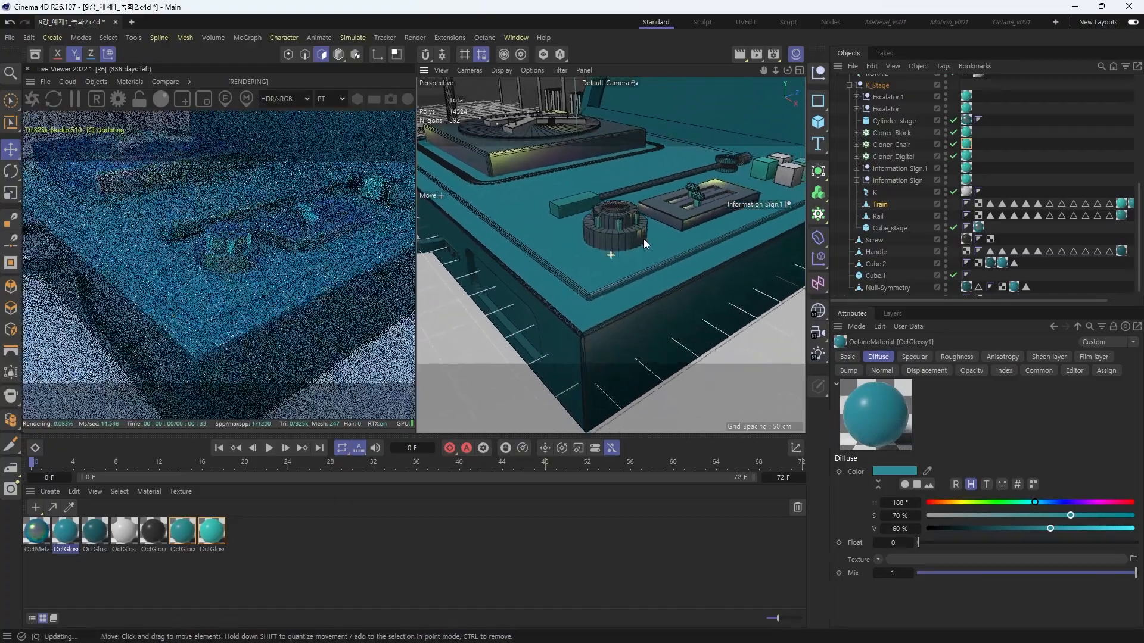
pyautogui.scroll(-6, 644, 242)
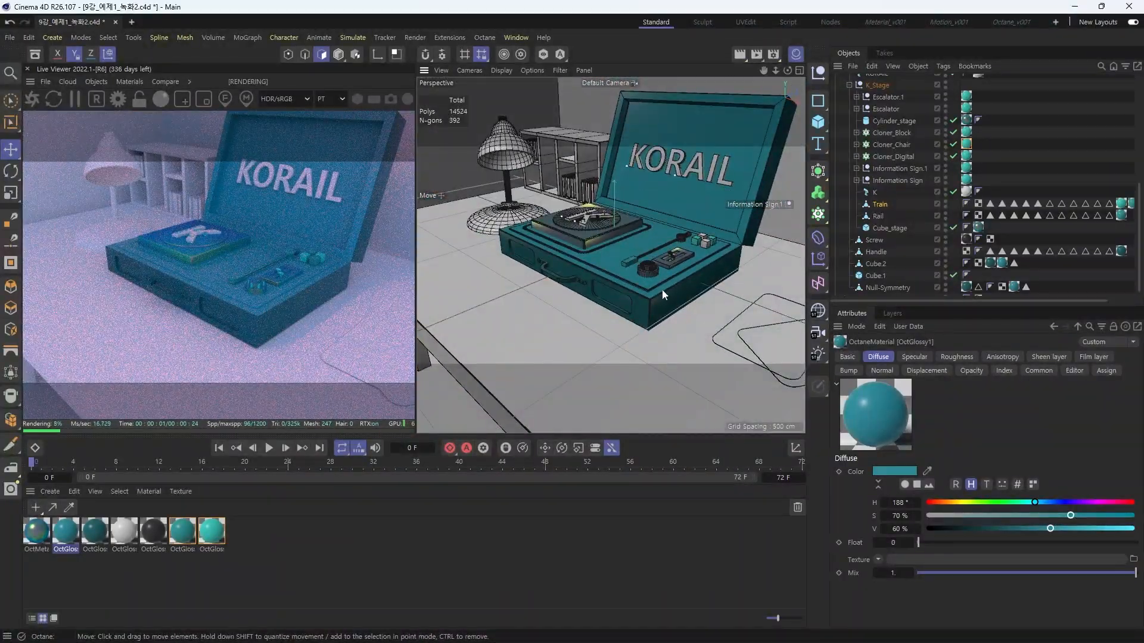
pyautogui.scroll(-2, 666, 298)
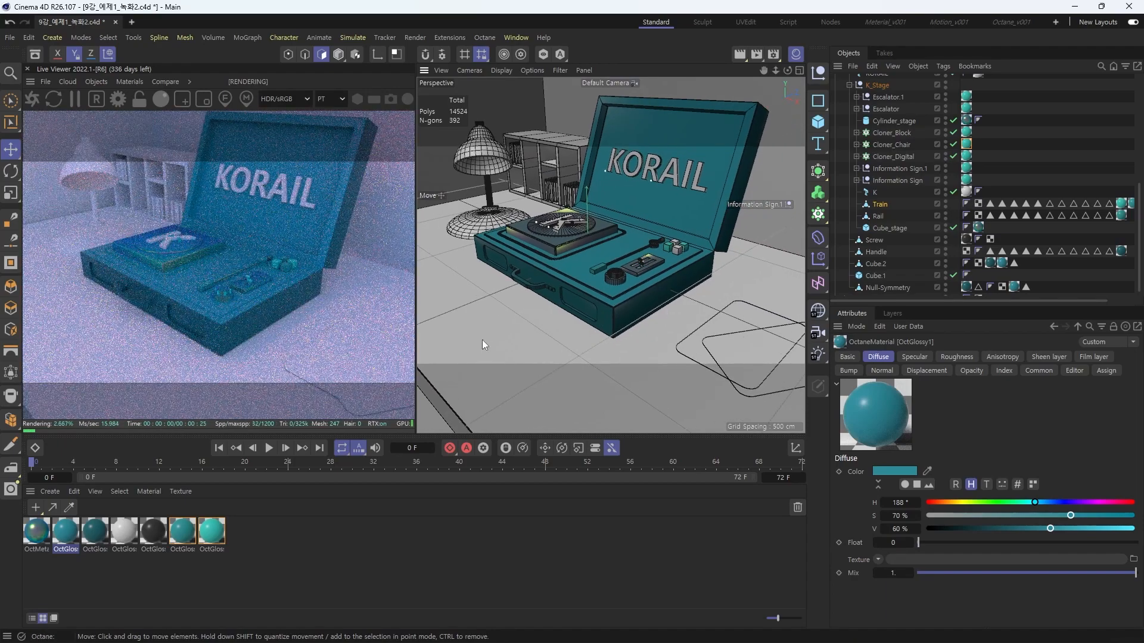
pyautogui.doubleClick(95, 531)
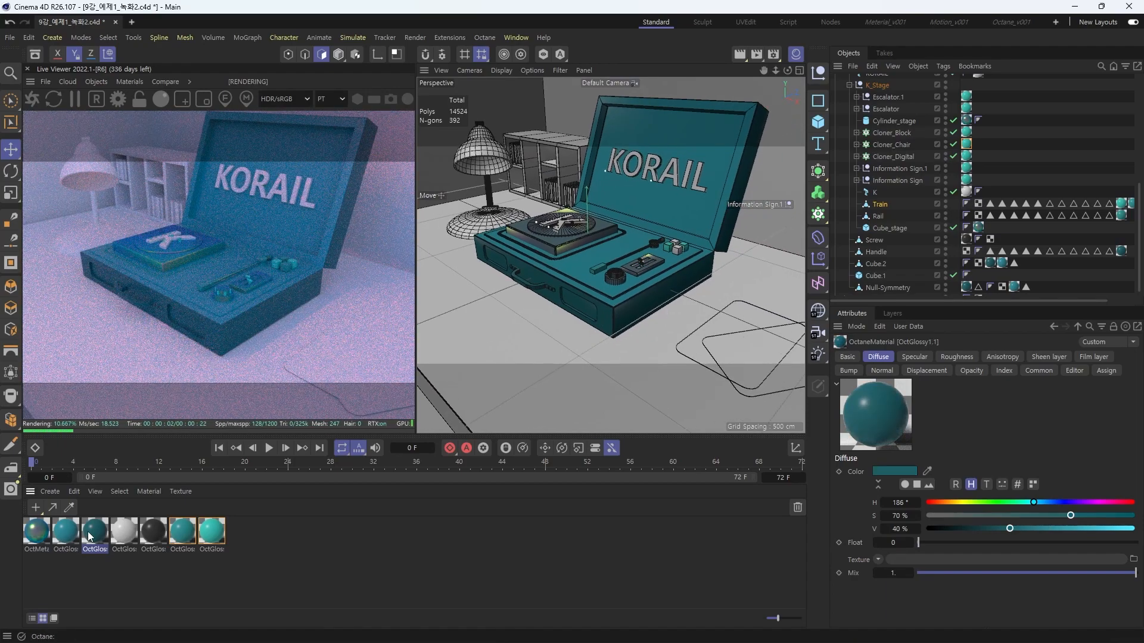
pyautogui.moveTo(373, 146); pyautogui.dragTo(763, 137)
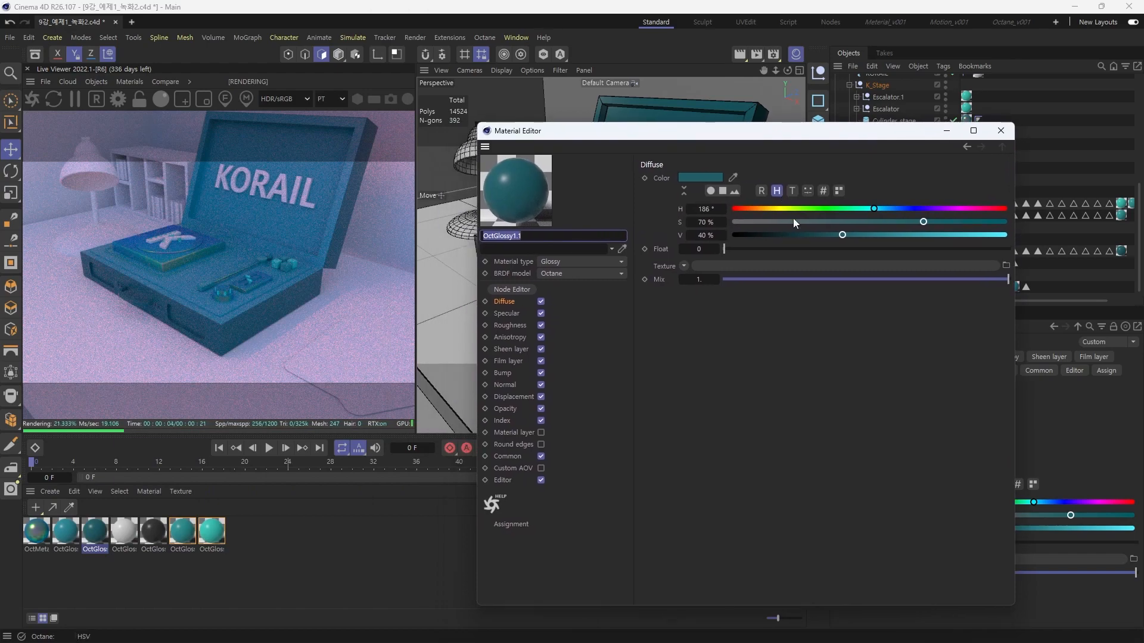
pyautogui.moveTo(921, 222); pyautogui.dragTo(911, 221)
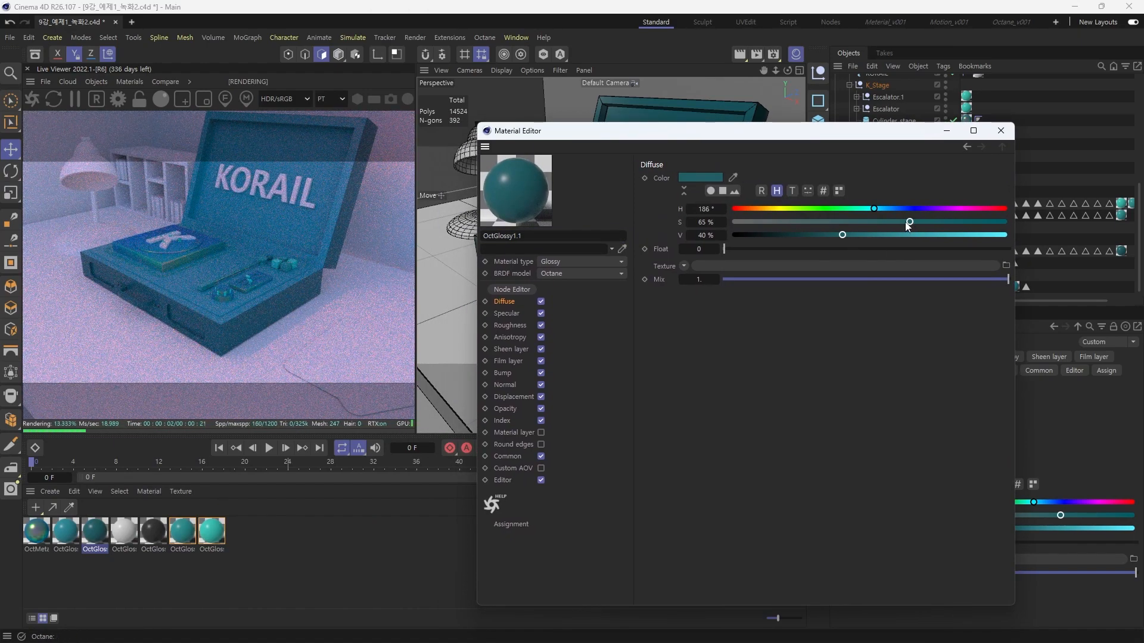
pyautogui.moveTo(908, 225); pyautogui.dragTo(863, 234)
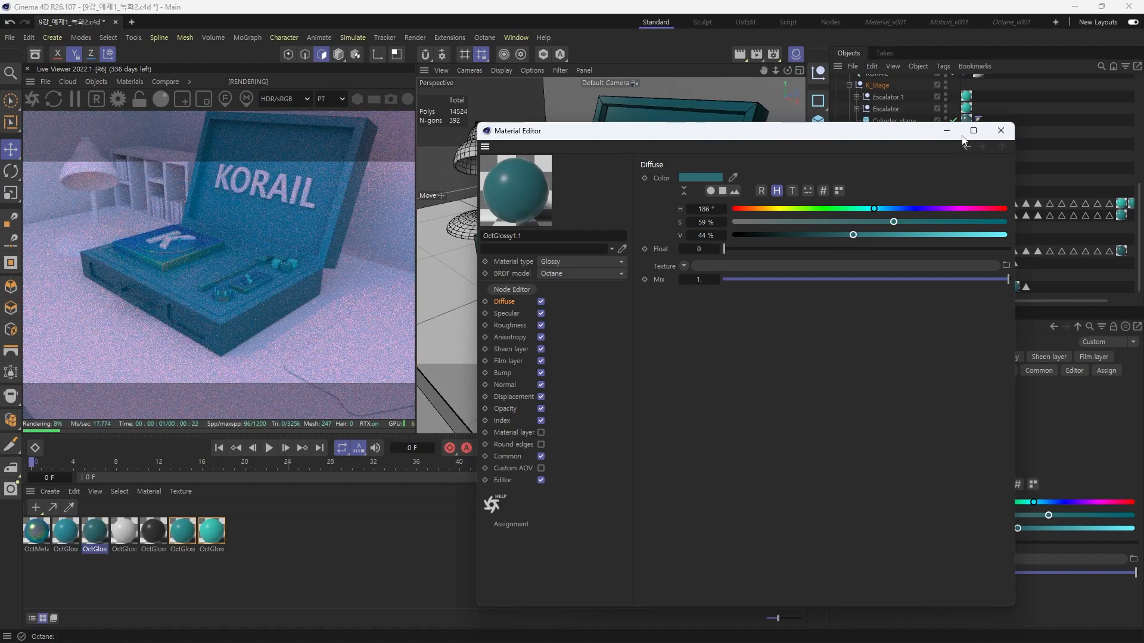
pyautogui.click(1001, 131)
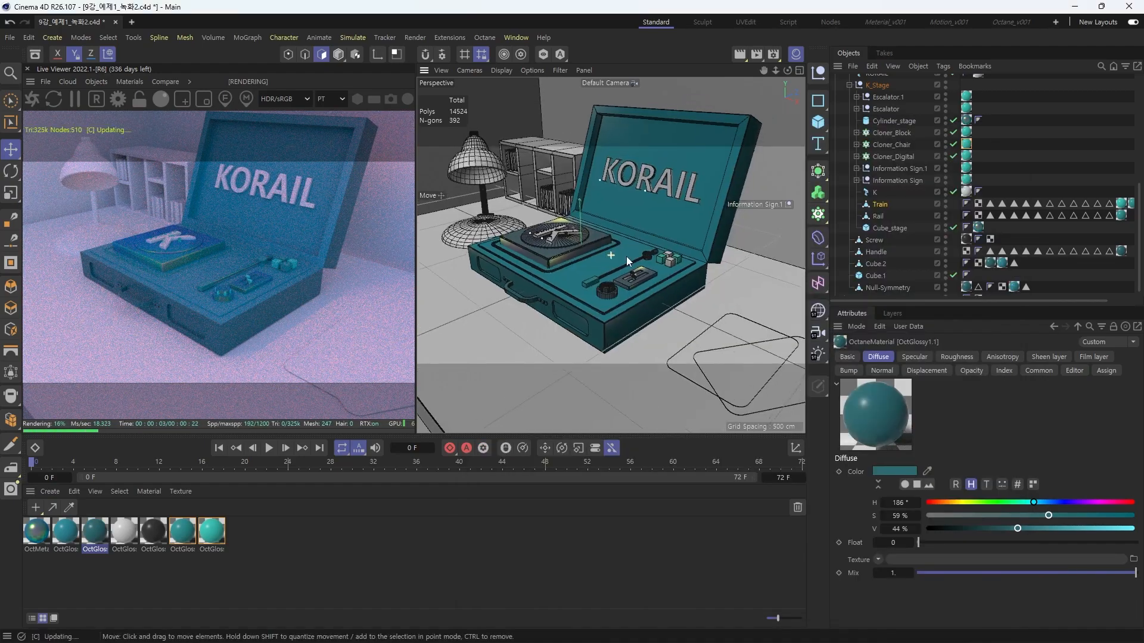
# Apply the OctGlossy1 material to the desk top and the desk legs under the suitcase
pyautogui.keyDown('alt'); pyautogui.moveTo(627, 256); pyautogui.dragTo(608, 316); pyautogui.keyUp('alt')
pyautogui.scroll(-4, 574, 302)
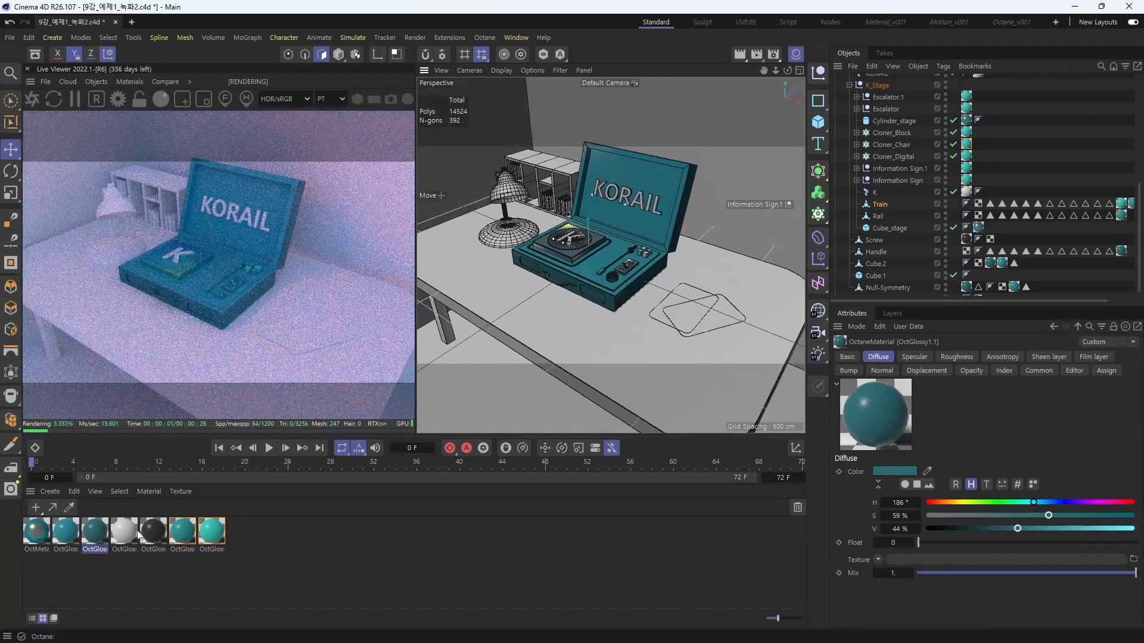
pyautogui.click(67, 532)
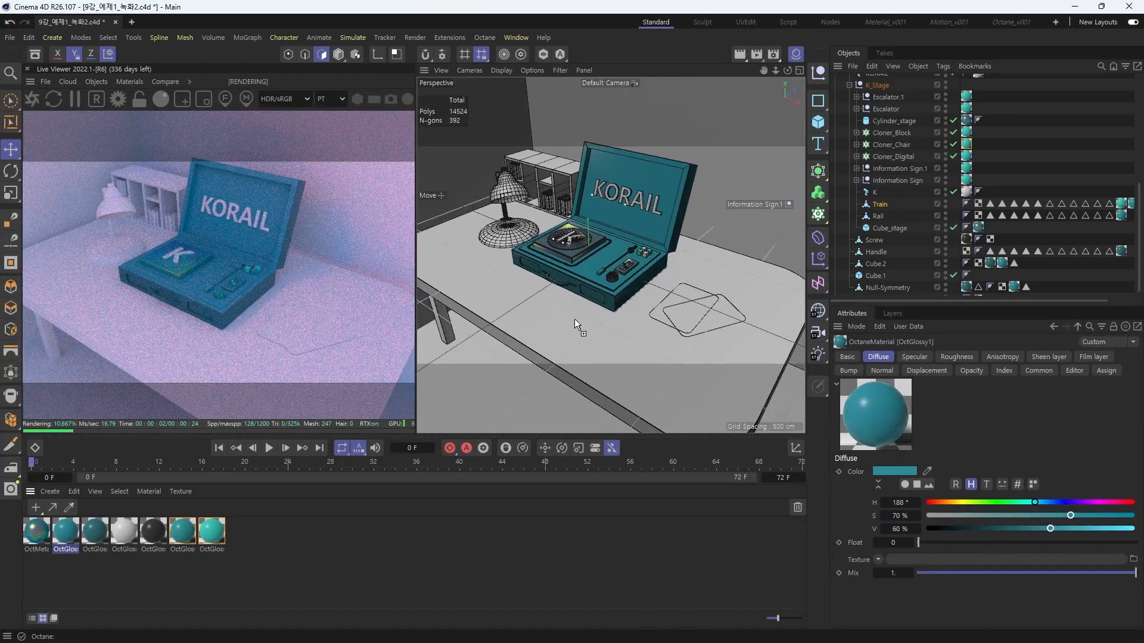
pyautogui.moveTo(574, 319); pyautogui.dragTo(574, 319)
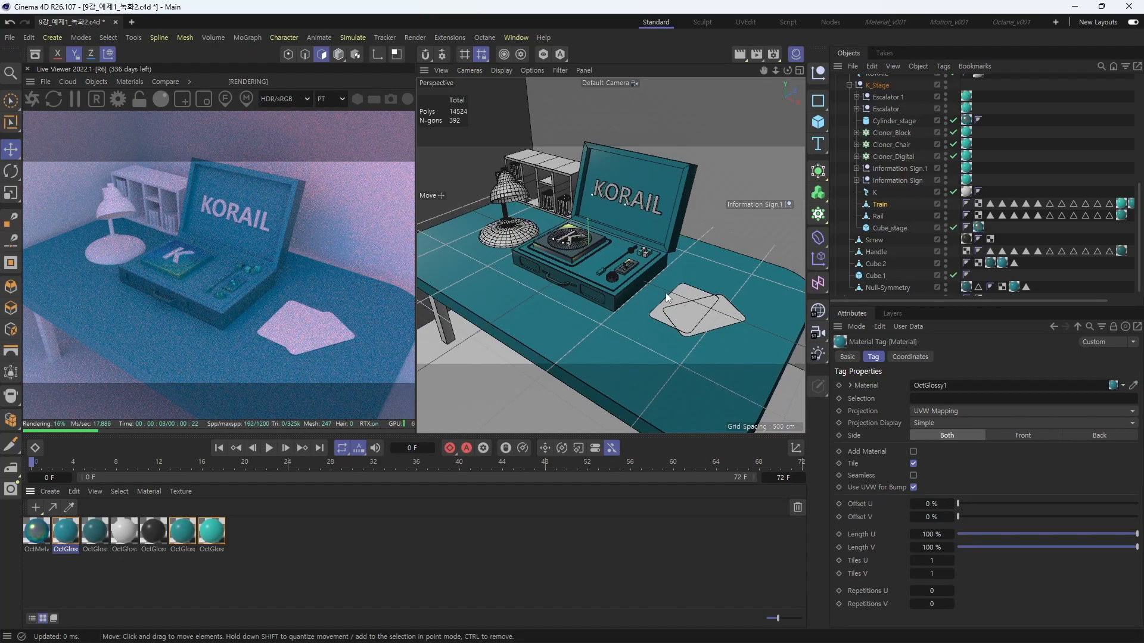
pyautogui.keyDown('alt'); pyautogui.moveTo(666, 292); pyautogui.dragTo(674, 210, button='middle'); pyautogui.keyUp('alt')
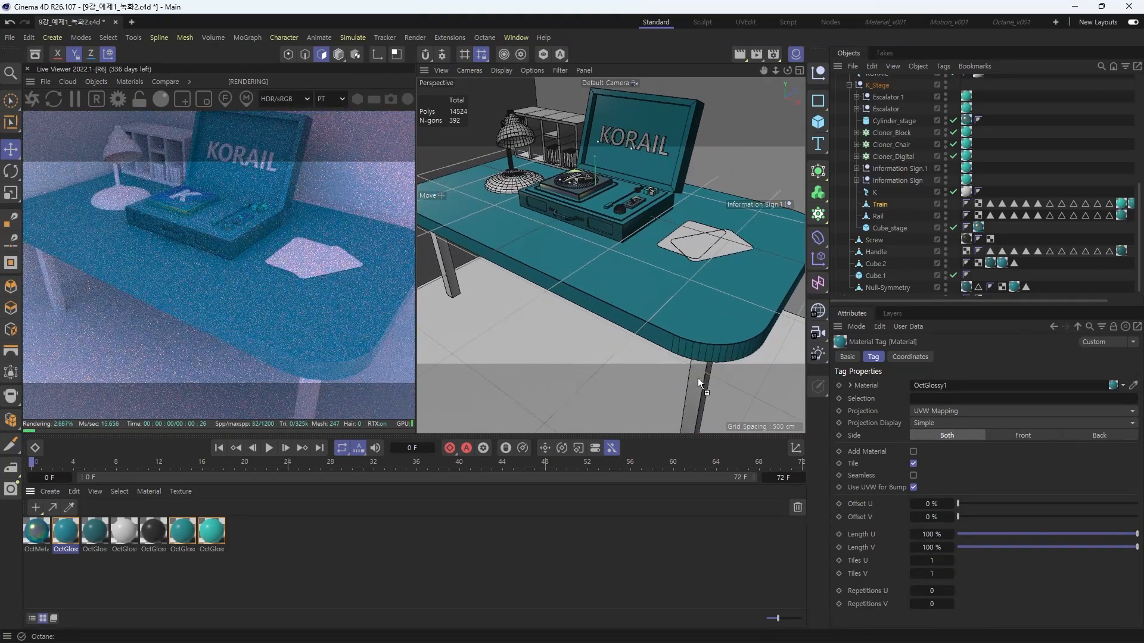
pyautogui.keyDown('alt'); pyautogui.moveTo(720, 288); pyautogui.dragTo(625, 267); pyautogui.keyUp('alt')
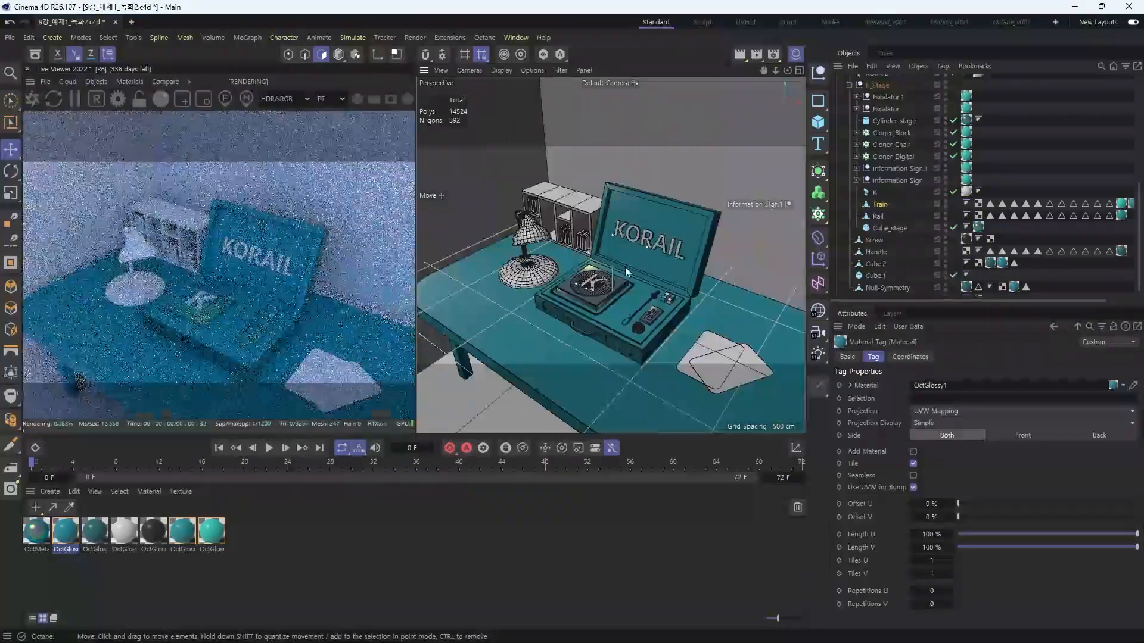
# Apply the OctGlossy1.4 material to the round base of the desk lamp
pyautogui.keyDown('alt'); pyautogui.moveTo(638, 256); pyautogui.dragTo(634, 245, button='middle'); pyautogui.keyUp('alt')
pyautogui.keyDown('alt'); pyautogui.moveTo(544, 235); pyautogui.dragTo(574, 237, button='right'); pyautogui.keyUp('alt')
pyautogui.keyDown('alt'); pyautogui.moveTo(575, 237); pyautogui.dragTo(611, 256, button='middle'); pyautogui.keyUp('alt')
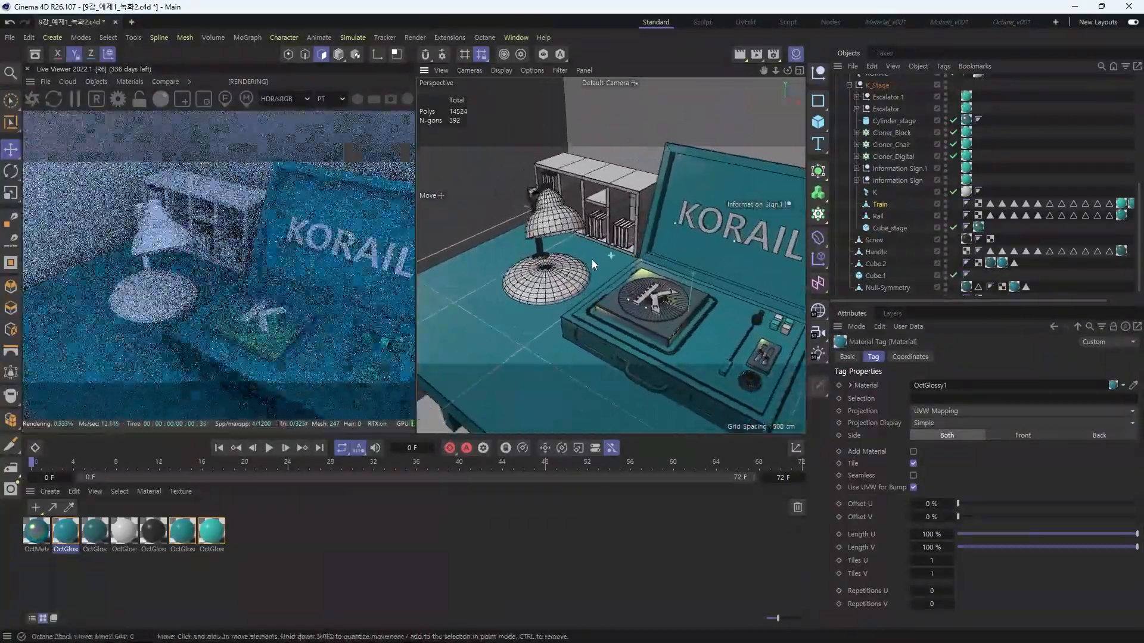
pyautogui.keyDown('alt'); pyautogui.moveTo(591, 262); pyautogui.dragTo(577, 282); pyautogui.keyUp('alt')
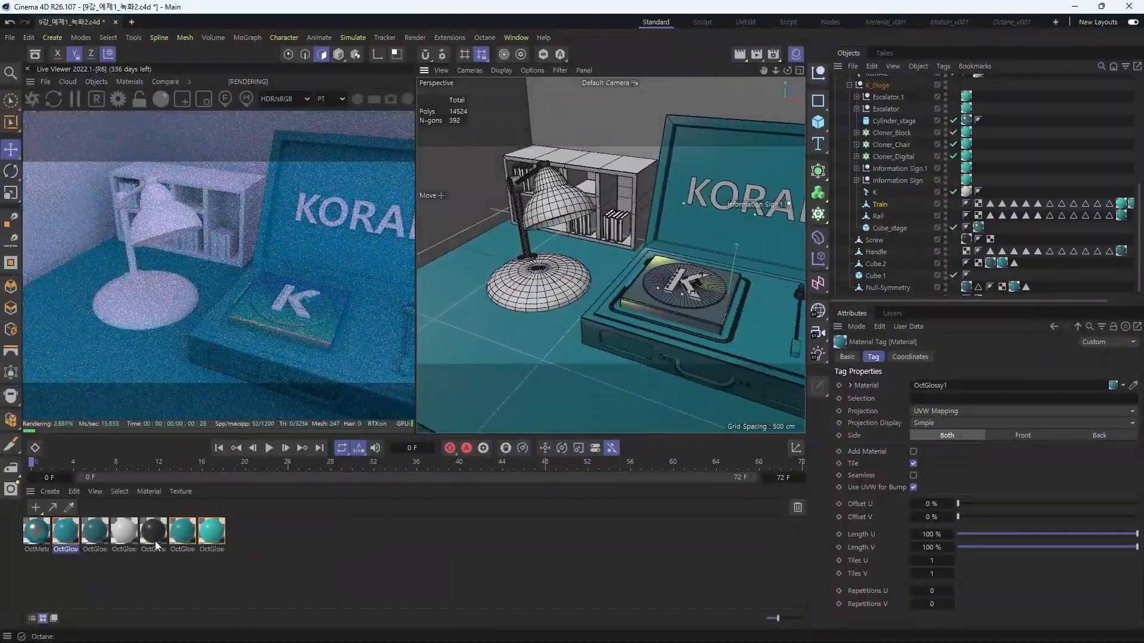
pyautogui.moveTo(543, 288); pyautogui.dragTo(543, 292)
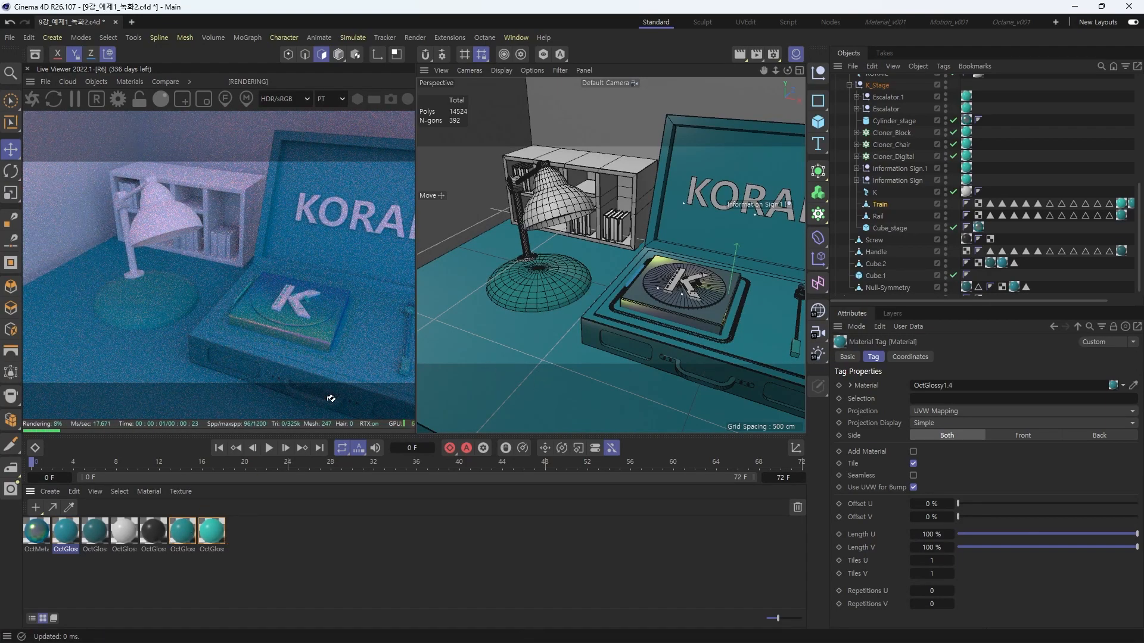
# Apply the OctGlossy1.4 material to the joint on the desk lamp's arm
pyautogui.moveTo(527, 256); pyautogui.dragTo(589, 296)
pyautogui.keyDown('alt'); pyautogui.moveTo(590, 296); pyautogui.dragTo(626, 342, button='middle'); pyautogui.keyUp('alt')
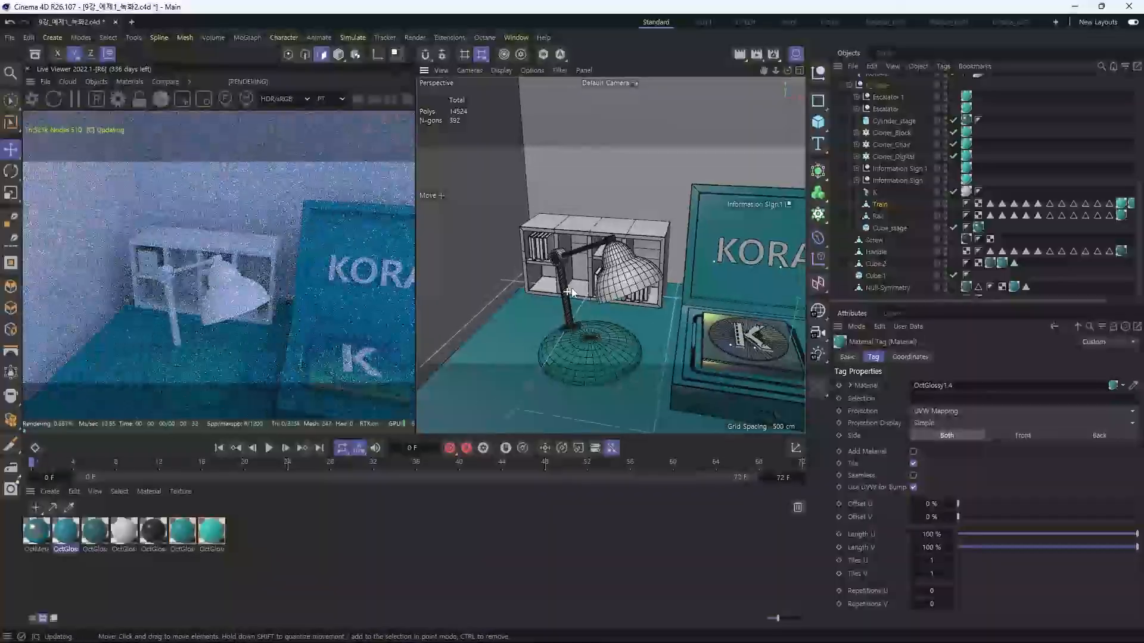
pyautogui.moveTo(208, 535); pyautogui.dragTo(438, 327)
pyautogui.moveTo(565, 263); pyautogui.dragTo(564, 262)
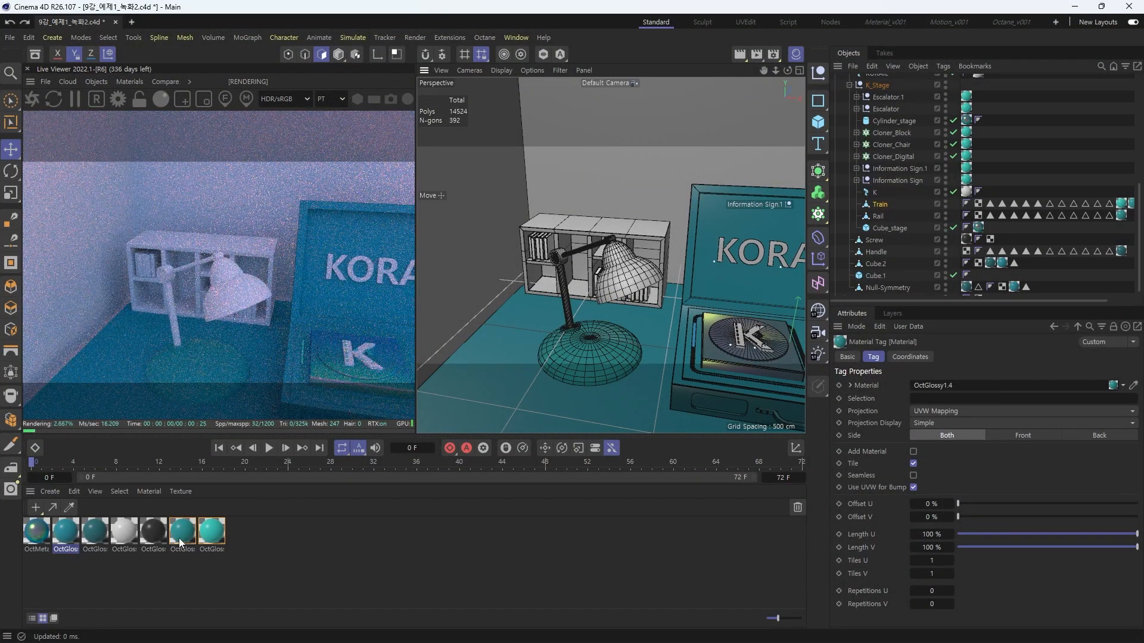
pyautogui.keyDown('alt'); pyautogui.moveTo(584, 255); pyautogui.dragTo(629, 271); pyautogui.keyUp('alt')
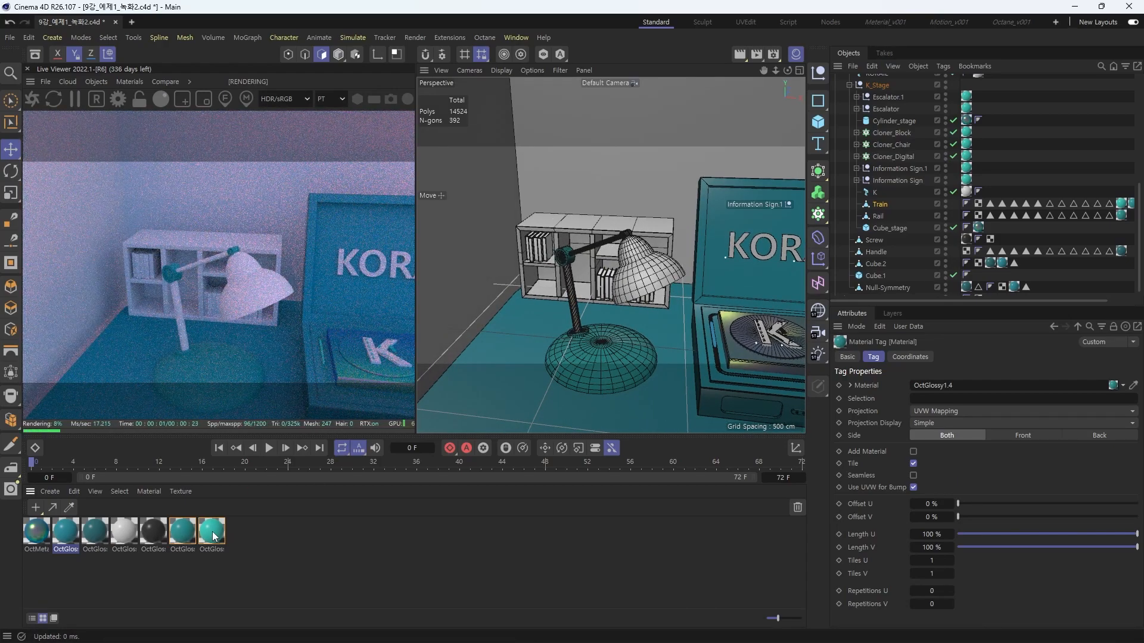
# Apply the OctGlossy1.5 material to the desk lamp's shade and arm
pyautogui.moveTo(629, 285); pyautogui.dragTo(628, 286)
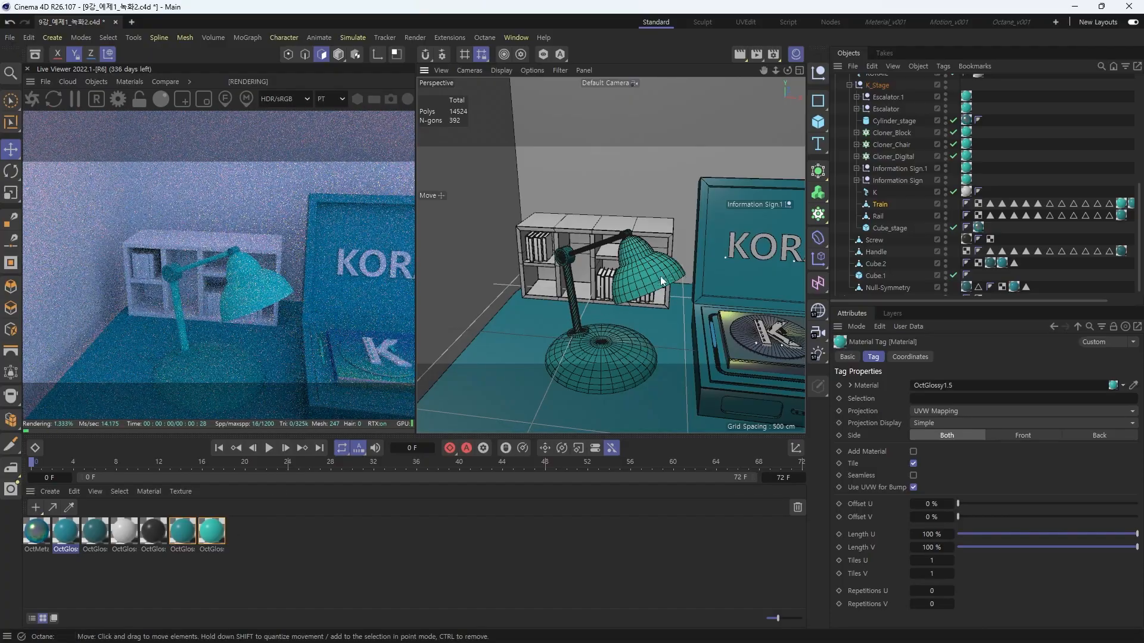
# Apply the OctMetal1 material to the two overlapping cards lying on the desk beside the suitcase
pyautogui.scroll(-2, 677, 298)
pyautogui.keyDown('alt'); pyautogui.moveTo(677, 299); pyautogui.dragTo(560, 268, button='middle'); pyautogui.keyUp('alt')
pyautogui.scroll(-3, 587, 271)
pyautogui.keyDown('alt'); pyautogui.moveTo(586, 268); pyautogui.dragTo(571, 287); pyautogui.keyUp('alt')
pyautogui.scroll(3, 494, 264)
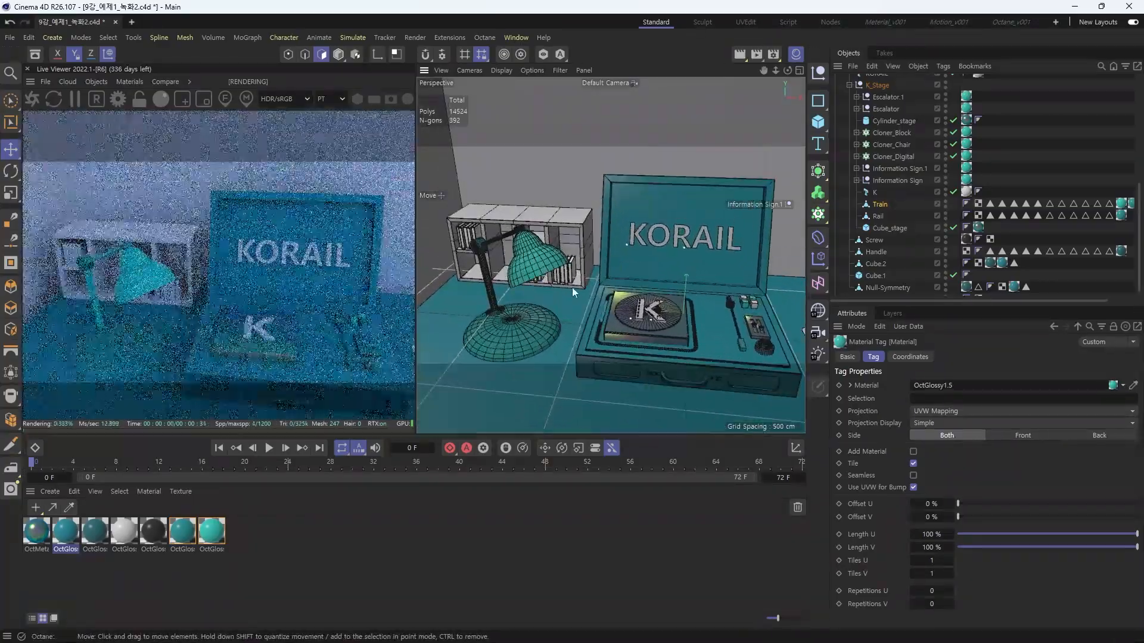
pyautogui.keyDown('alt'); pyautogui.moveTo(671, 314); pyautogui.dragTo(572, 316); pyautogui.keyUp('alt')
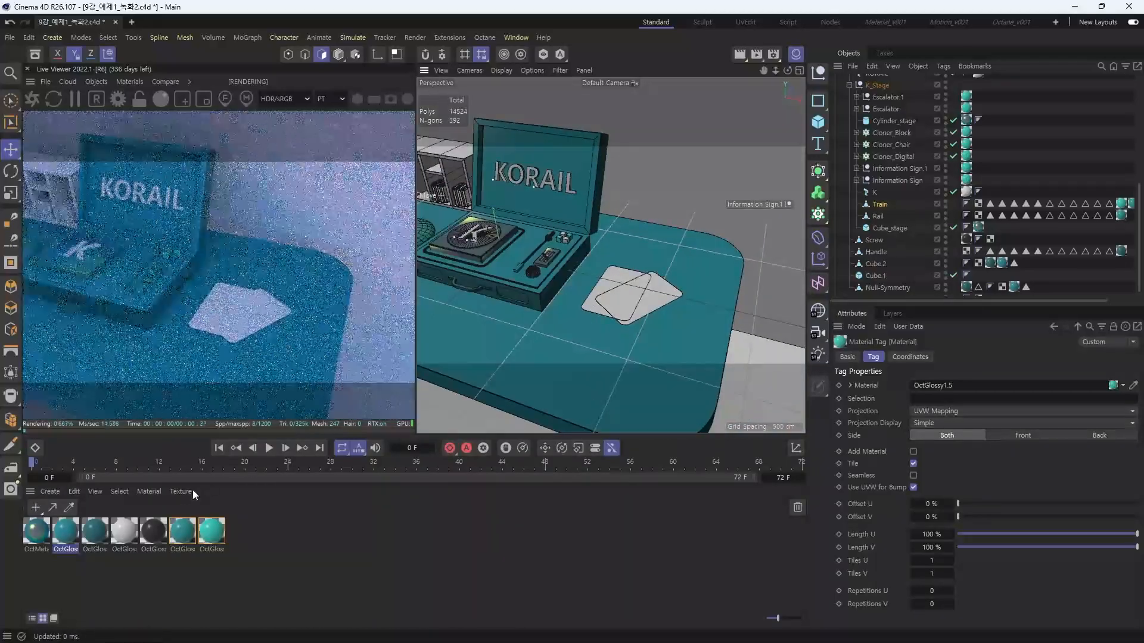
pyautogui.moveTo(657, 293); pyautogui.dragTo(658, 294)
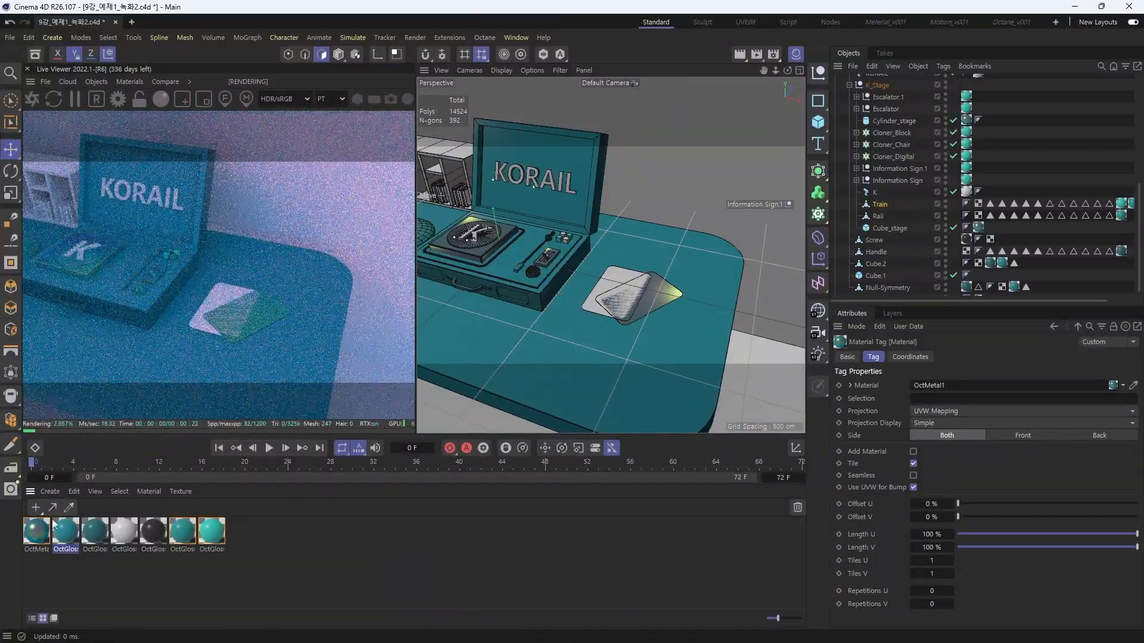
pyautogui.keyDown('alt'); pyautogui.moveTo(590, 259); pyautogui.dragTo(662, 295); pyautogui.keyUp('alt')
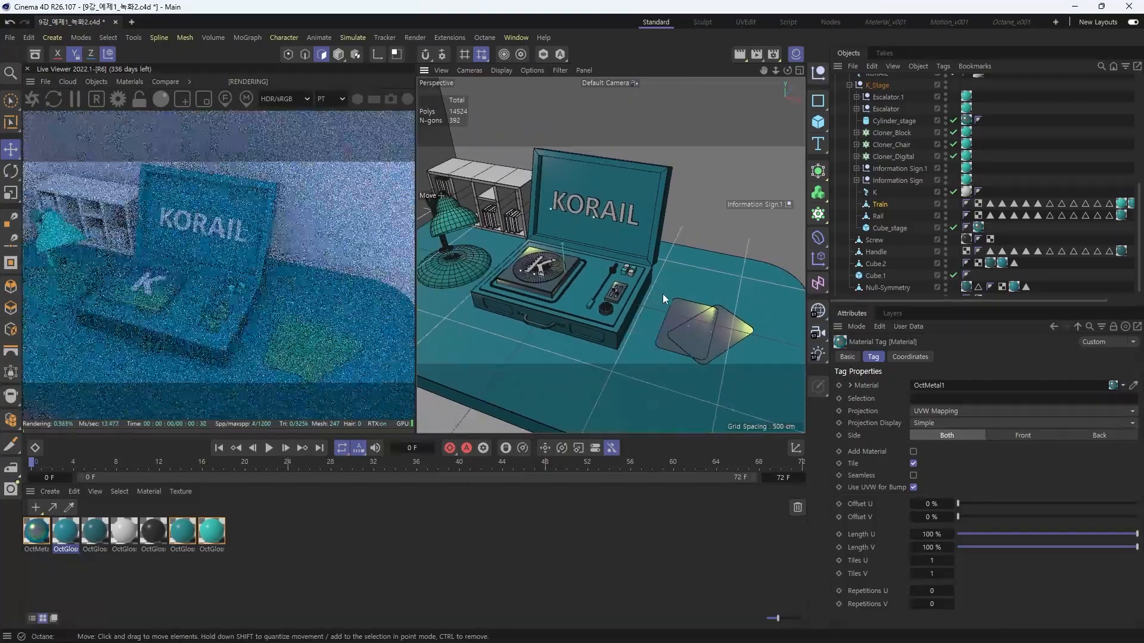
# Try the OctMetal1 material on the desk lamp's shade and round base
pyautogui.keyDown('alt'); pyautogui.moveTo(575, 286); pyautogui.dragTo(643, 298, button='middle'); pyautogui.keyUp('alt')
pyautogui.keyDown('alt'); pyautogui.moveTo(506, 271); pyautogui.dragTo(566, 266, button='right'); pyautogui.keyUp('alt')
pyautogui.keyDown('alt'); pyautogui.moveTo(567, 267); pyautogui.dragTo(591, 296, button='middle'); pyautogui.keyUp('alt')
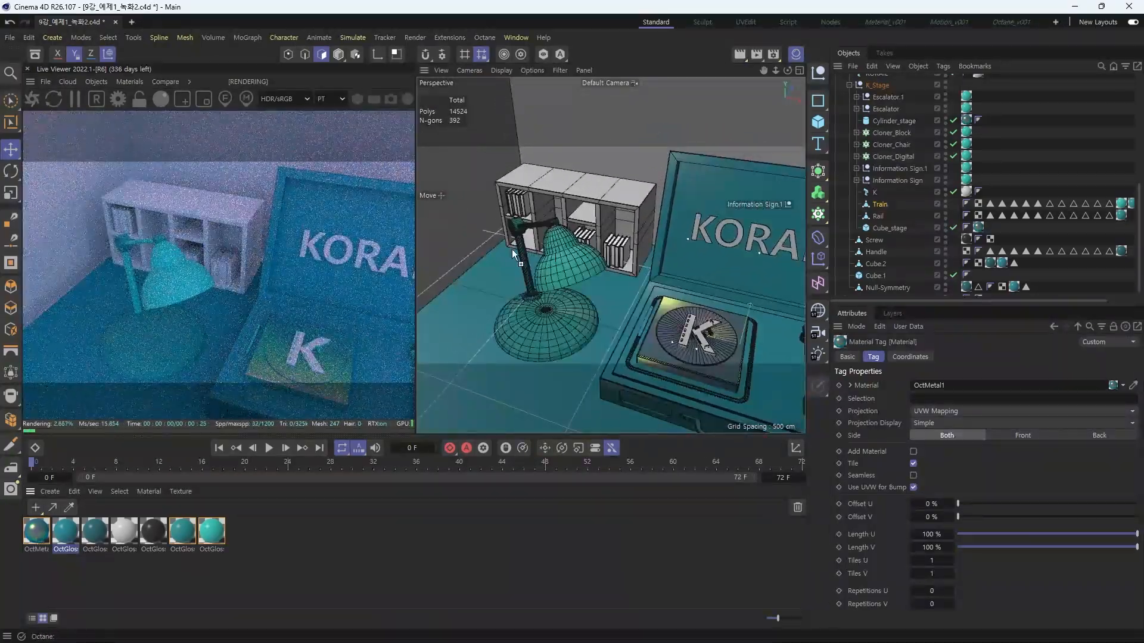
pyautogui.moveTo(557, 271); pyautogui.dragTo(556, 272)
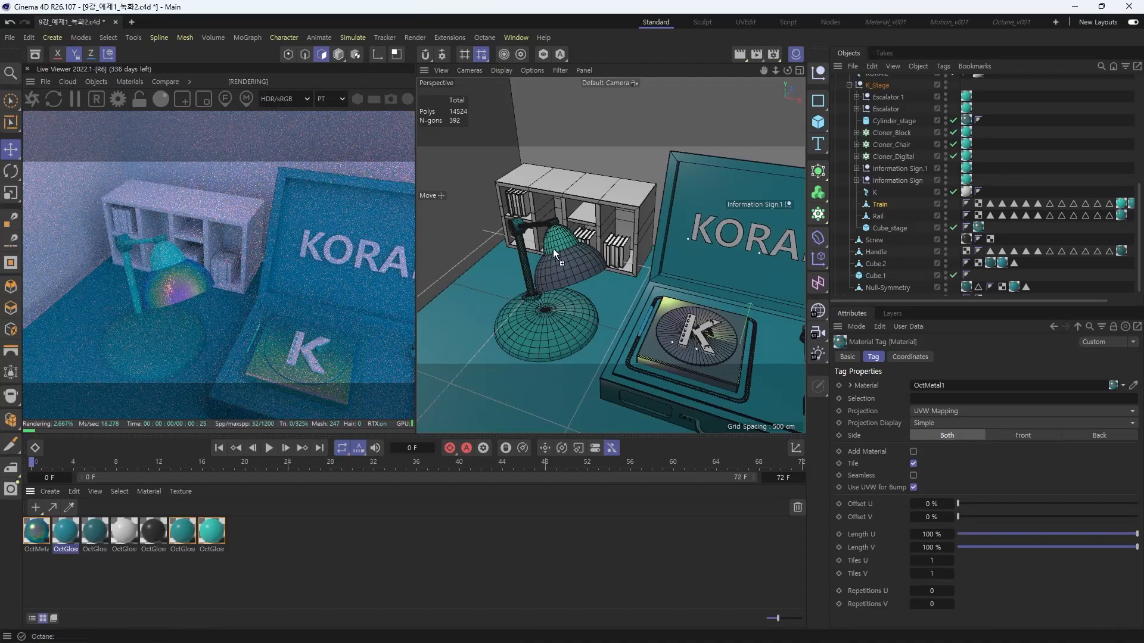
pyautogui.keyDown('alt'); pyautogui.moveTo(596, 337); pyautogui.dragTo(648, 219); pyautogui.keyUp('alt')
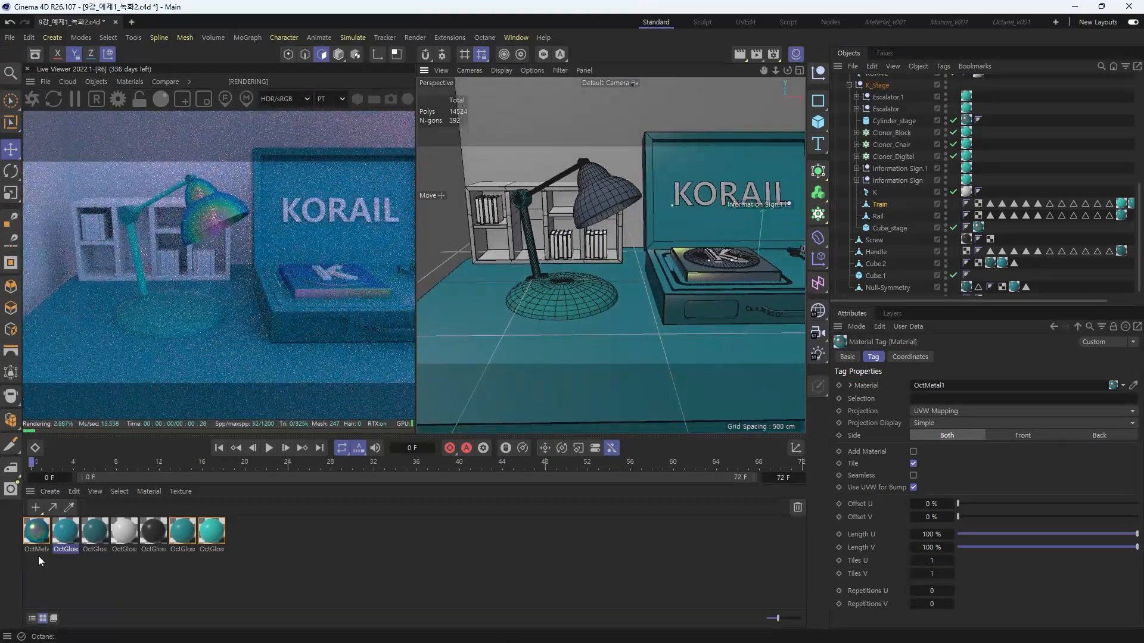
pyautogui.moveTo(557, 304); pyautogui.dragTo(538, 278)
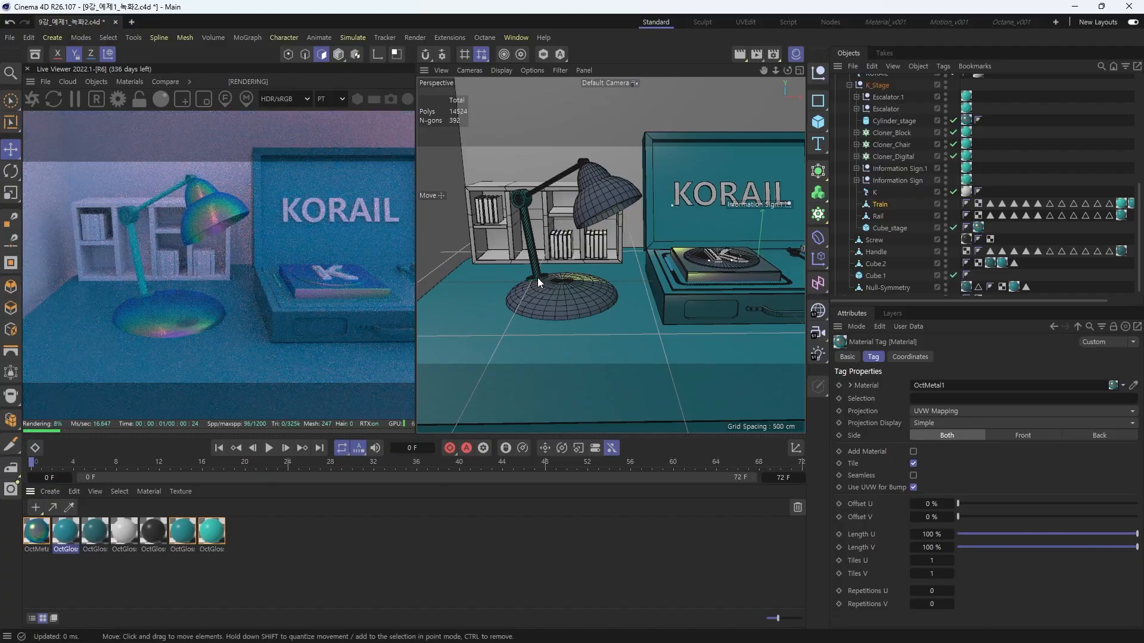
# Undo the OctMetal1 assignments on the desk lamp's base and shade
pyautogui.keyDown('alt'); pyautogui.moveTo(625, 284); pyautogui.dragTo(676, 306); pyautogui.keyUp('alt')
pyautogui.scroll(-5, 666, 312)
pyautogui.keyDown('alt'); pyautogui.moveTo(666, 312); pyautogui.dragTo(514, 303, button='middle'); pyautogui.keyUp('alt')
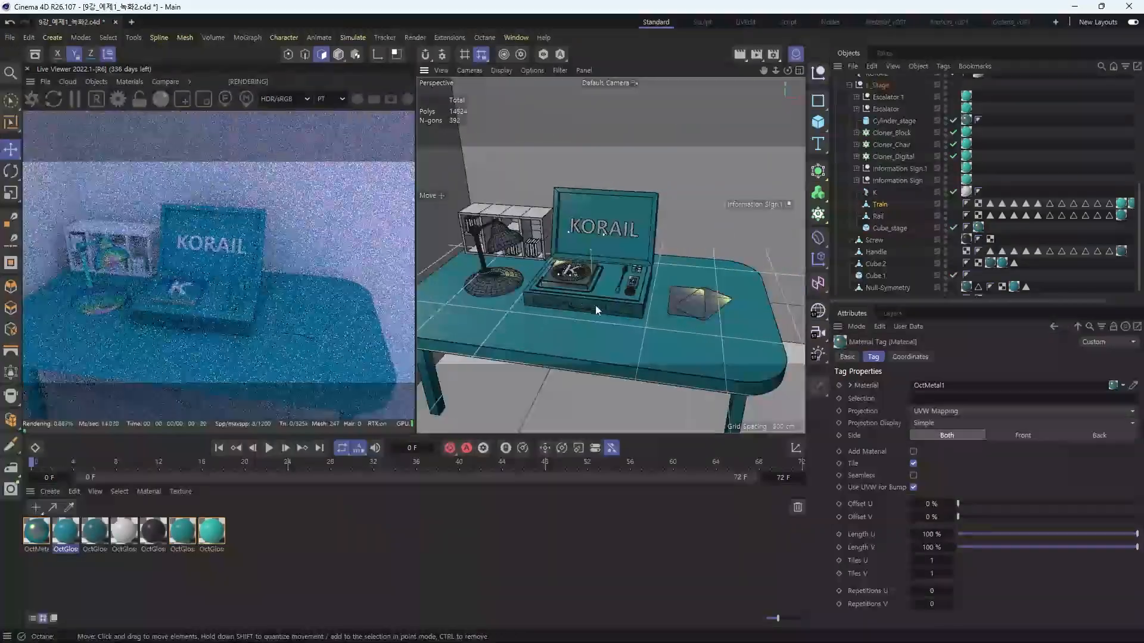
pyautogui.keyDown('alt'); pyautogui.moveTo(581, 273); pyautogui.dragTo(589, 278, button='middle'); pyautogui.keyUp('alt')
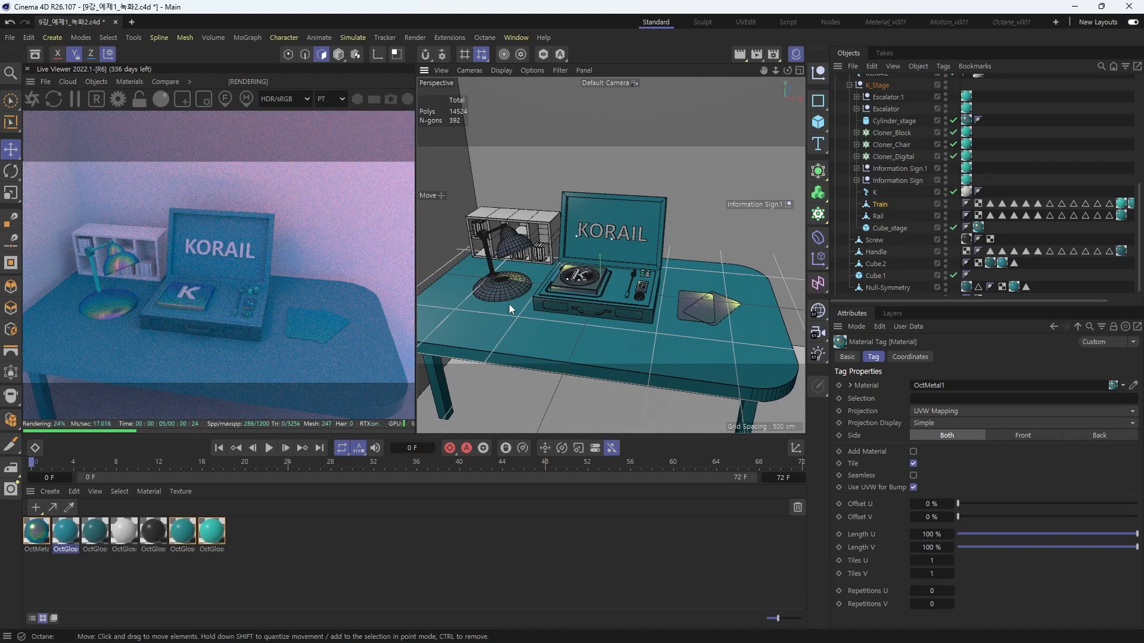
pyautogui.hotkey('ctrl', 'z')
pyautogui.hotkey('ctrl', 'z')
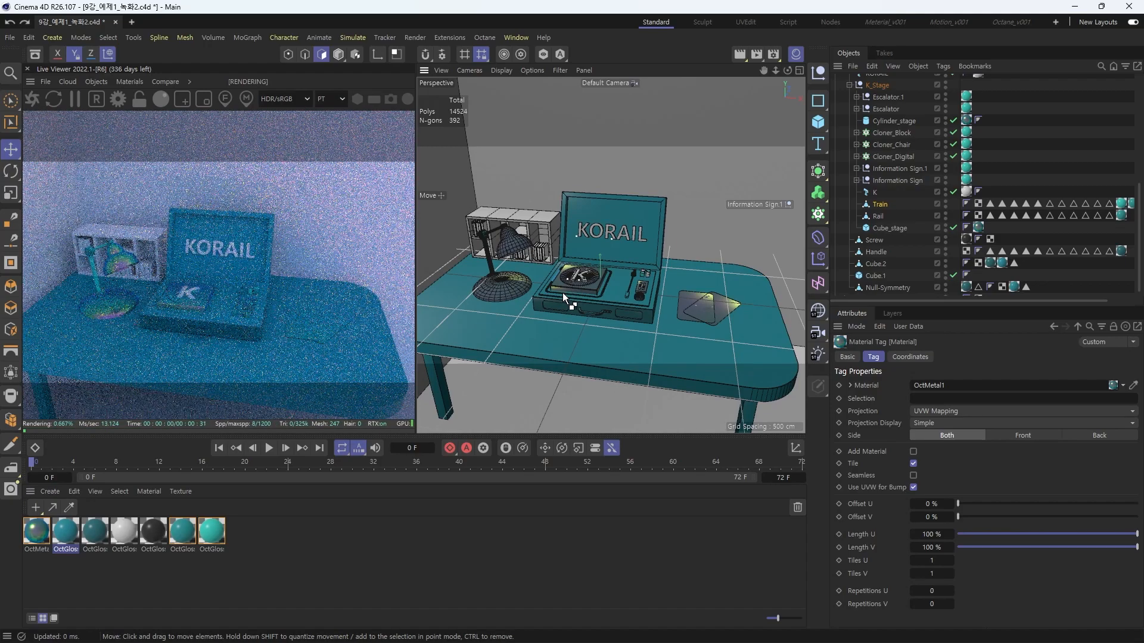
pyautogui.hotkey('ctrl', 'z')
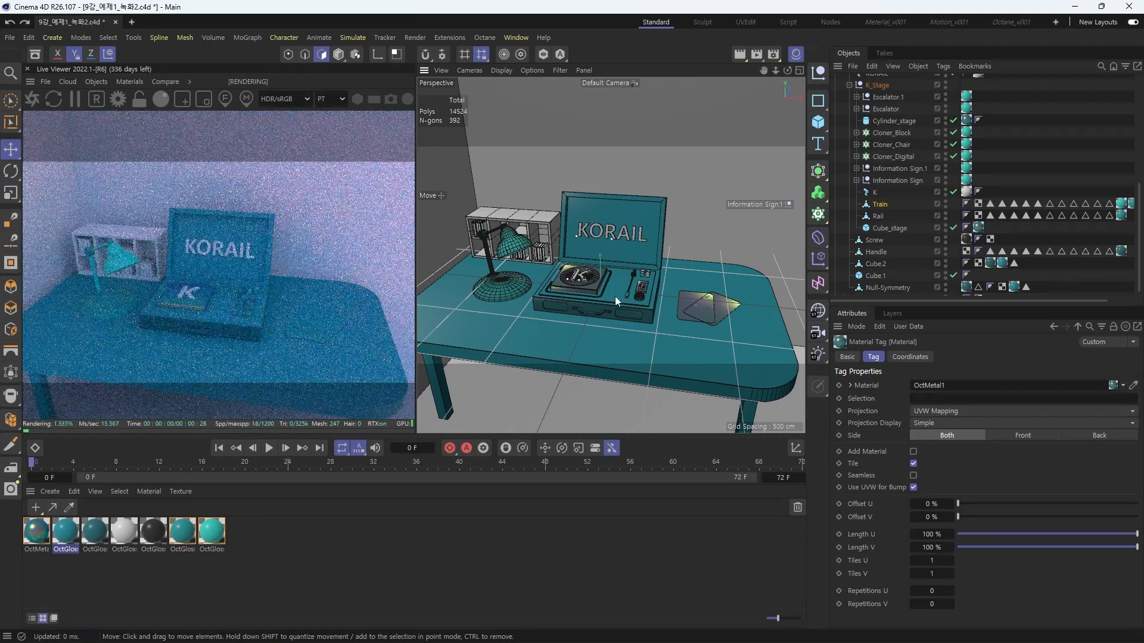
# Apply the OctGlossy1.4 material to the bookshelf standing behind the desk lamp
pyautogui.keyDown('alt'); pyautogui.moveTo(563, 264); pyautogui.dragTo(602, 278, button='middle'); pyautogui.keyUp('alt')
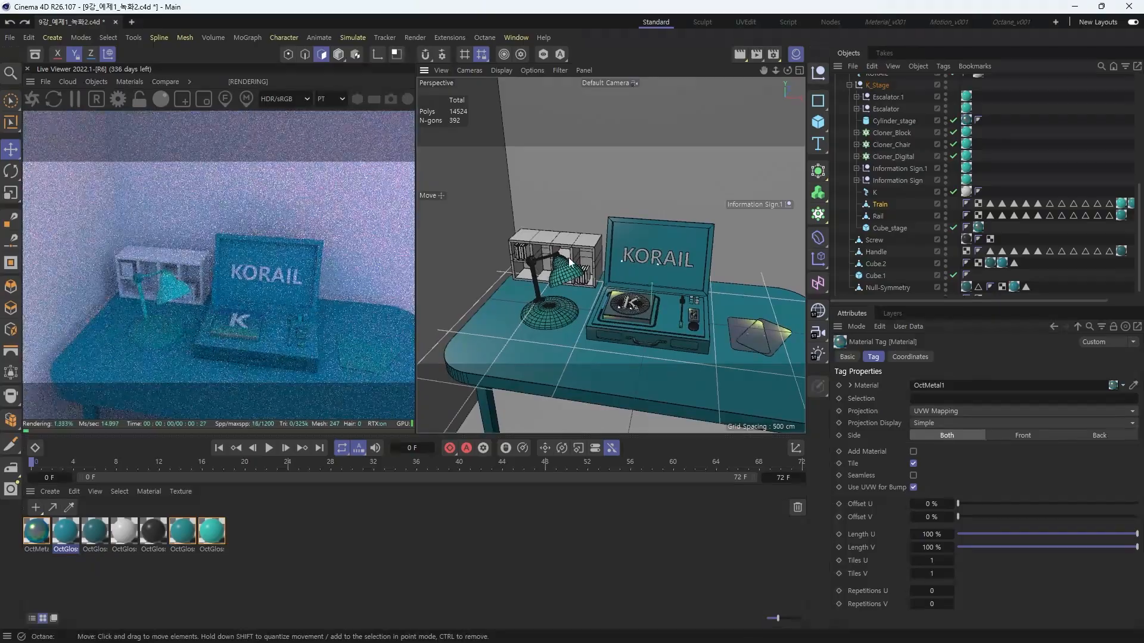
pyautogui.keyDown('alt'); pyautogui.moveTo(574, 258); pyautogui.dragTo(620, 276, button='right'); pyautogui.keyUp('alt')
pyautogui.keyDown('alt'); pyautogui.moveTo(619, 275); pyautogui.dragTo(606, 282); pyautogui.keyUp('alt')
pyautogui.keyDown('alt'); pyautogui.moveTo(605, 282); pyautogui.dragTo(575, 272, button='right'); pyautogui.keyUp('alt')
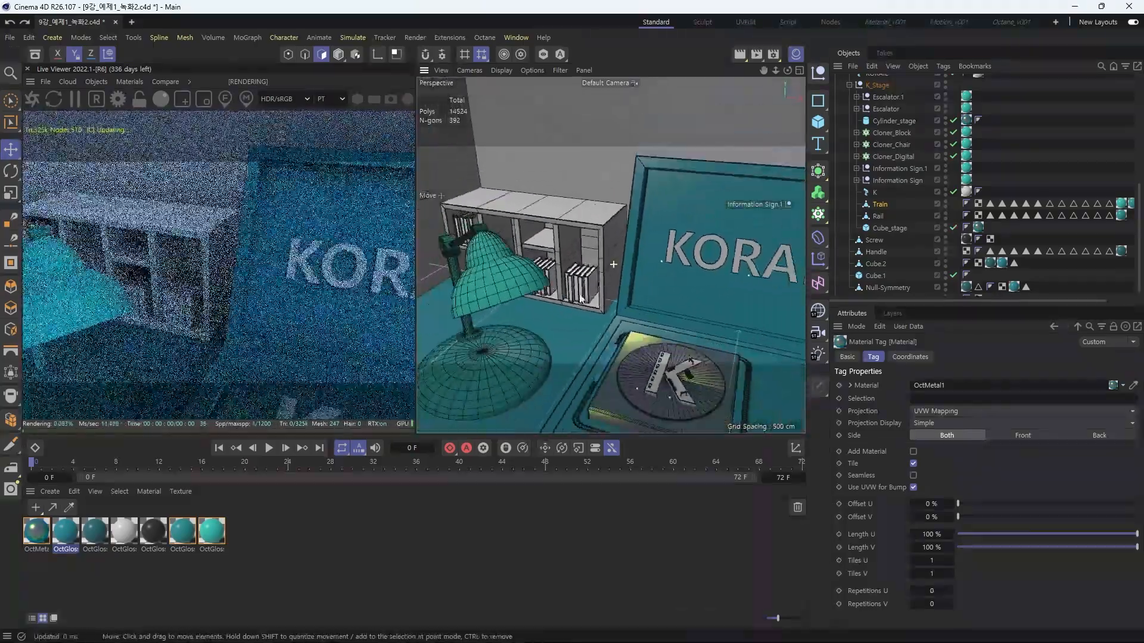
pyautogui.moveTo(65, 532); pyautogui.dragTo(580, 219)
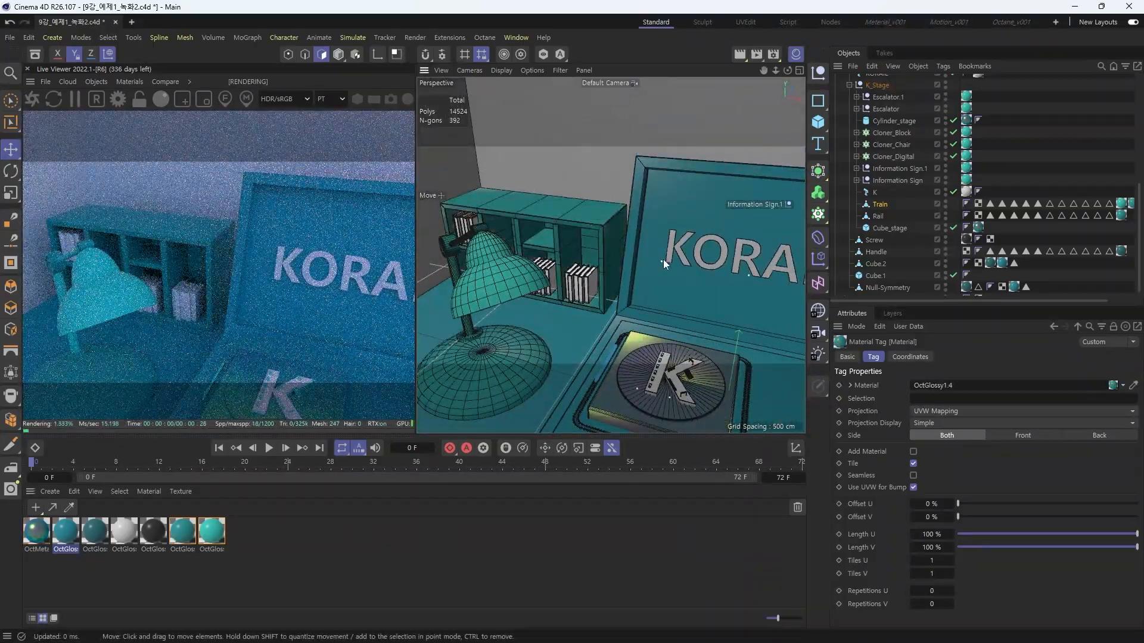
# Apply the OctGlossy1.5 material to all the groups of books in the bookshelf
pyautogui.keyDown('alt'); pyautogui.moveTo(663, 259); pyautogui.dragTo(635, 263, button='right'); pyautogui.keyUp('alt')
pyautogui.keyDown('alt'); pyautogui.moveTo(682, 288); pyautogui.dragTo(633, 242, button='middle'); pyautogui.keyUp('alt')
pyautogui.keyDown('alt'); pyautogui.moveTo(666, 249); pyautogui.dragTo(643, 256, button='right'); pyautogui.keyUp('alt')
pyautogui.keyDown('alt'); pyautogui.moveTo(626, 253); pyautogui.dragTo(635, 274); pyautogui.keyUp('alt')
pyautogui.keyDown('alt'); pyautogui.moveTo(671, 281); pyautogui.dragTo(609, 280, button='middle'); pyautogui.keyUp('alt')
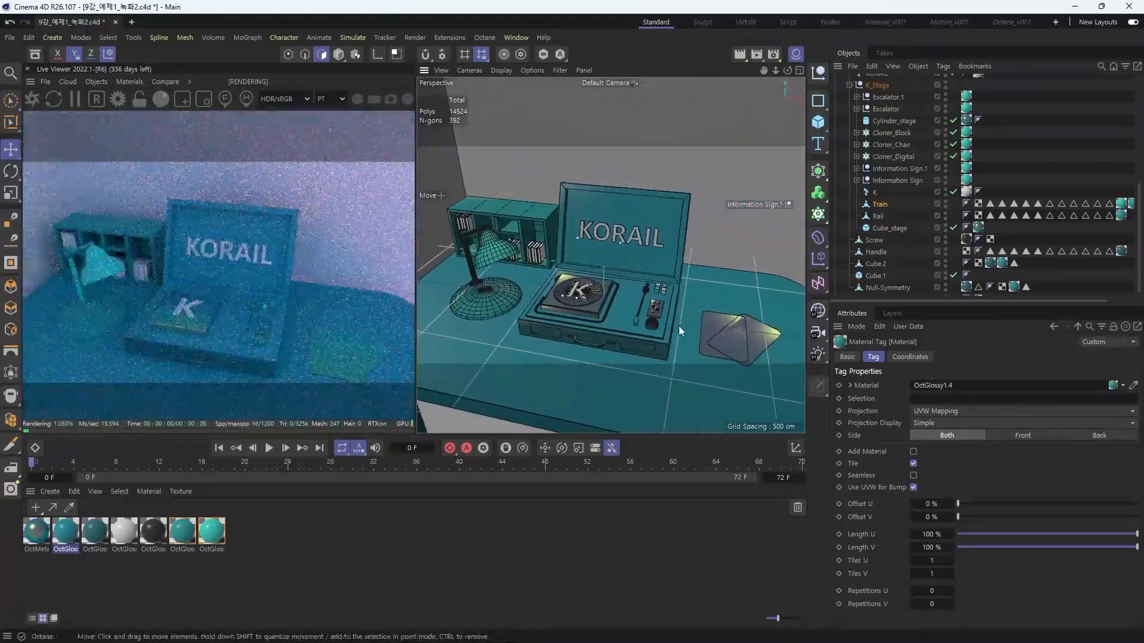
pyautogui.keyDown('alt'); pyautogui.moveTo(528, 266); pyautogui.dragTo(566, 271, button='right'); pyautogui.keyUp('alt')
pyautogui.keyDown('alt'); pyautogui.moveTo(487, 249); pyautogui.dragTo(597, 288, button='right'); pyautogui.keyUp('alt')
pyautogui.keyDown('alt'); pyautogui.moveTo(599, 288); pyautogui.dragTo(590, 284); pyautogui.keyUp('alt')
pyautogui.keyDown('alt'); pyautogui.moveTo(590, 285); pyautogui.dragTo(534, 279, button='middle'); pyautogui.keyUp('alt')
pyautogui.keyDown('alt'); pyautogui.moveTo(533, 279); pyautogui.dragTo(556, 277, button='right'); pyautogui.keyUp('alt')
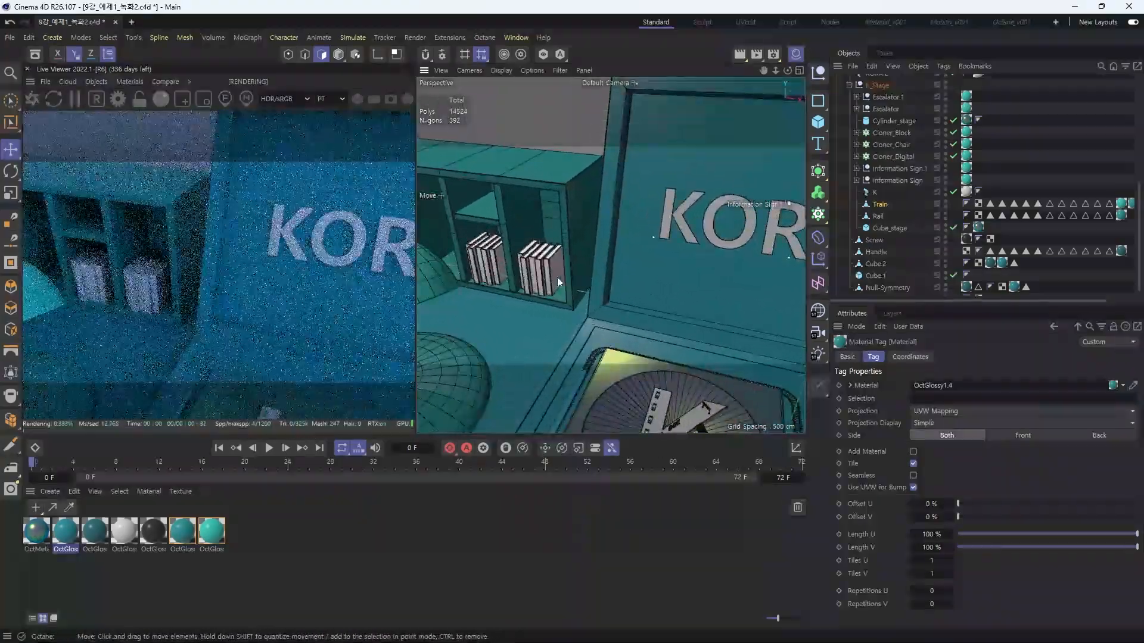
pyautogui.keyDown('alt'); pyautogui.moveTo(556, 277); pyautogui.dragTo(555, 274); pyautogui.keyUp('alt')
pyautogui.keyDown('alt'); pyautogui.moveTo(555, 274); pyautogui.dragTo(585, 292, button='middle'); pyautogui.keyUp('alt')
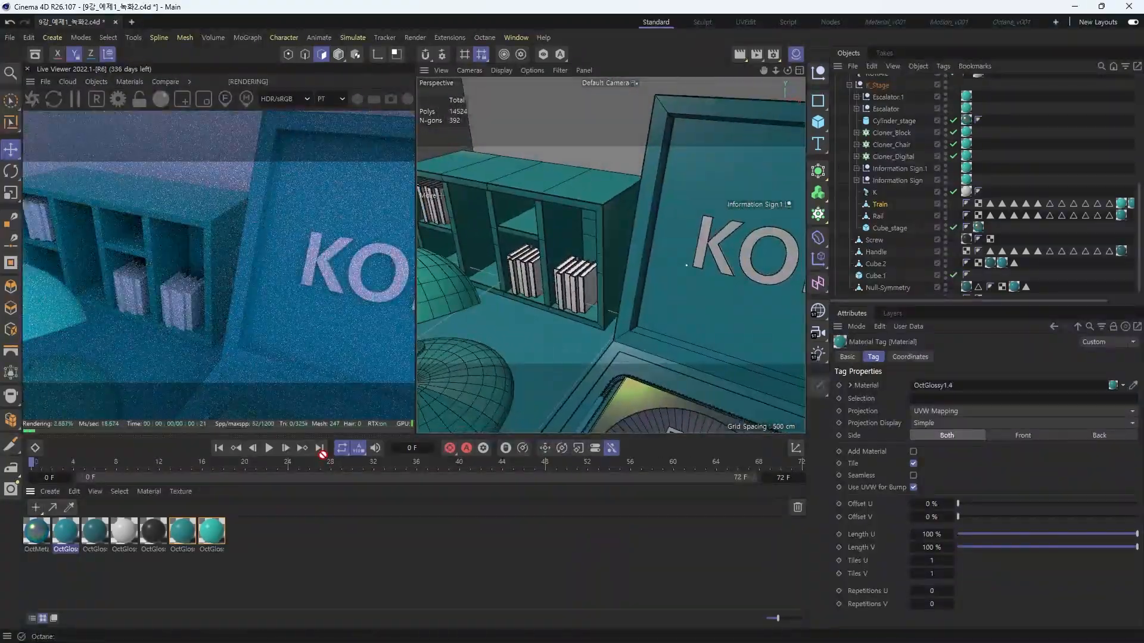
pyautogui.moveTo(322, 455); pyautogui.dragTo(516, 277)
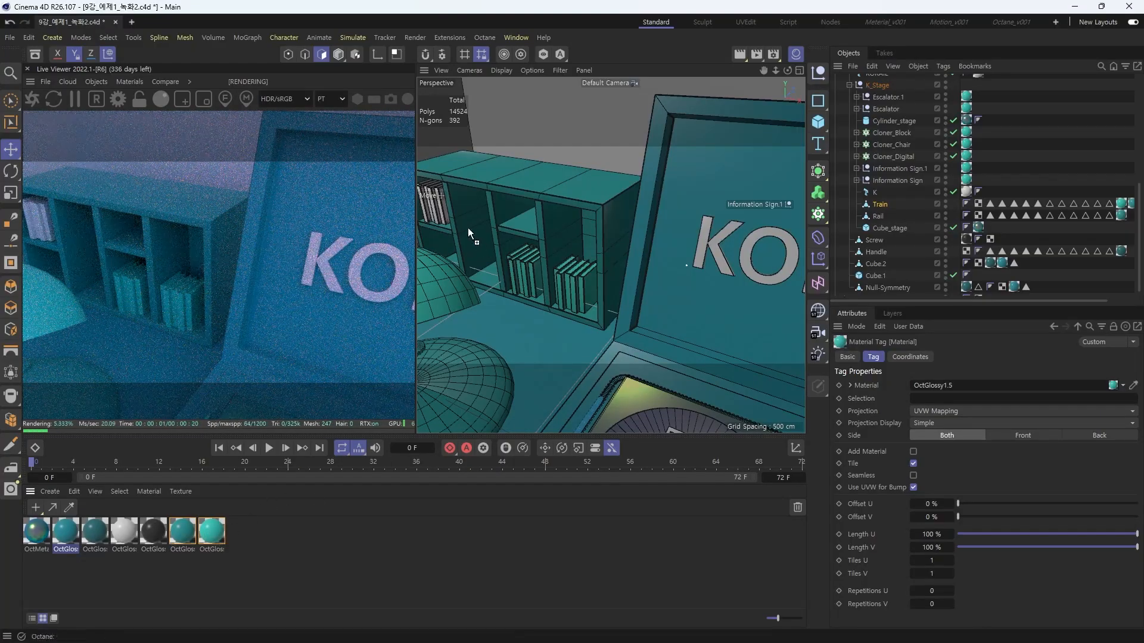
pyautogui.moveTo(468, 228); pyautogui.dragTo(432, 205)
# Apply the OctMetal1 material to Cube.1, the inner panel around the turntable in the suitcase
pyautogui.scroll(-5, 656, 250)
pyautogui.keyDown('alt'); pyautogui.moveTo(675, 335); pyautogui.dragTo(603, 263, button='middle'); pyautogui.keyUp('alt')
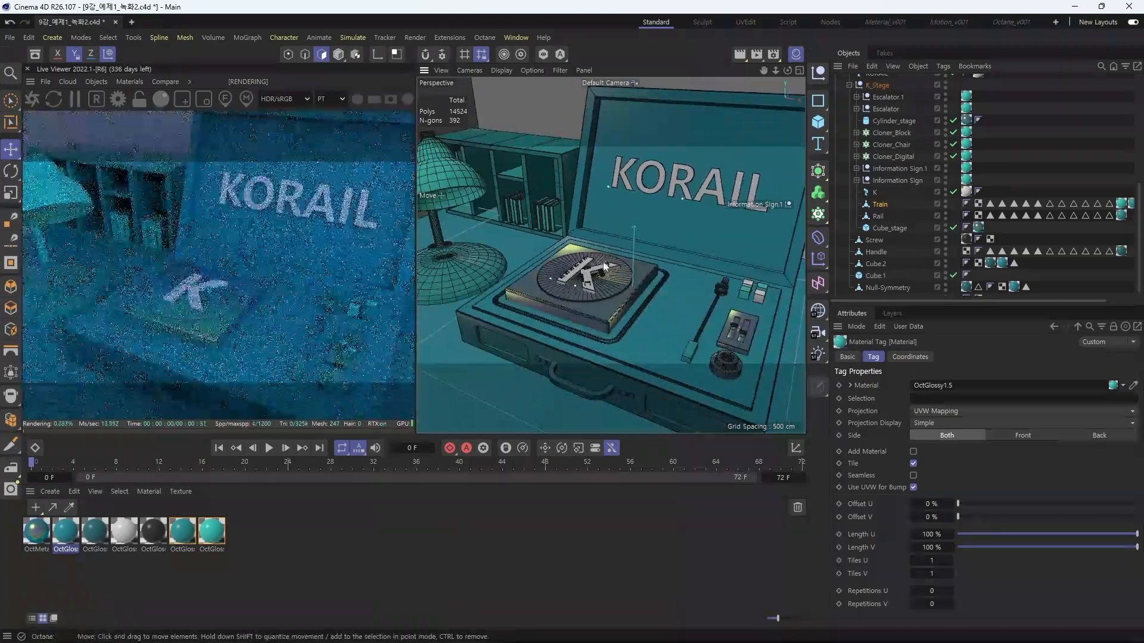
pyautogui.scroll(-10, 604, 267)
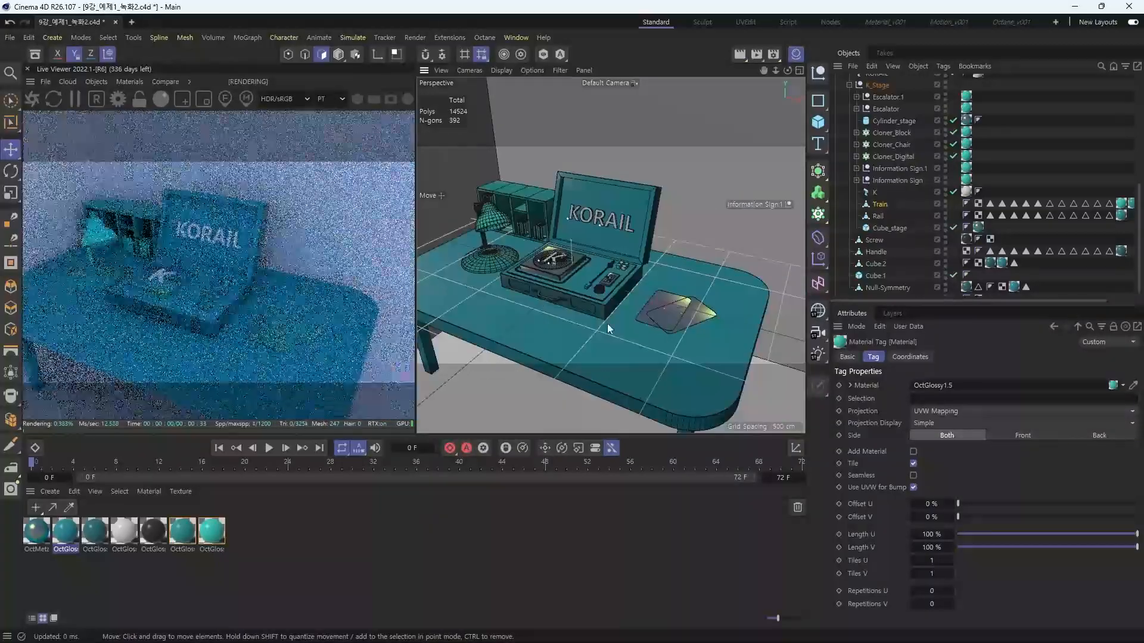
pyautogui.keyDown('alt'); pyautogui.moveTo(577, 331); pyautogui.dragTo(577, 341); pyautogui.keyUp('alt')
pyautogui.keyDown('alt'); pyautogui.moveTo(568, 293); pyautogui.dragTo(571, 306); pyautogui.keyUp('alt')
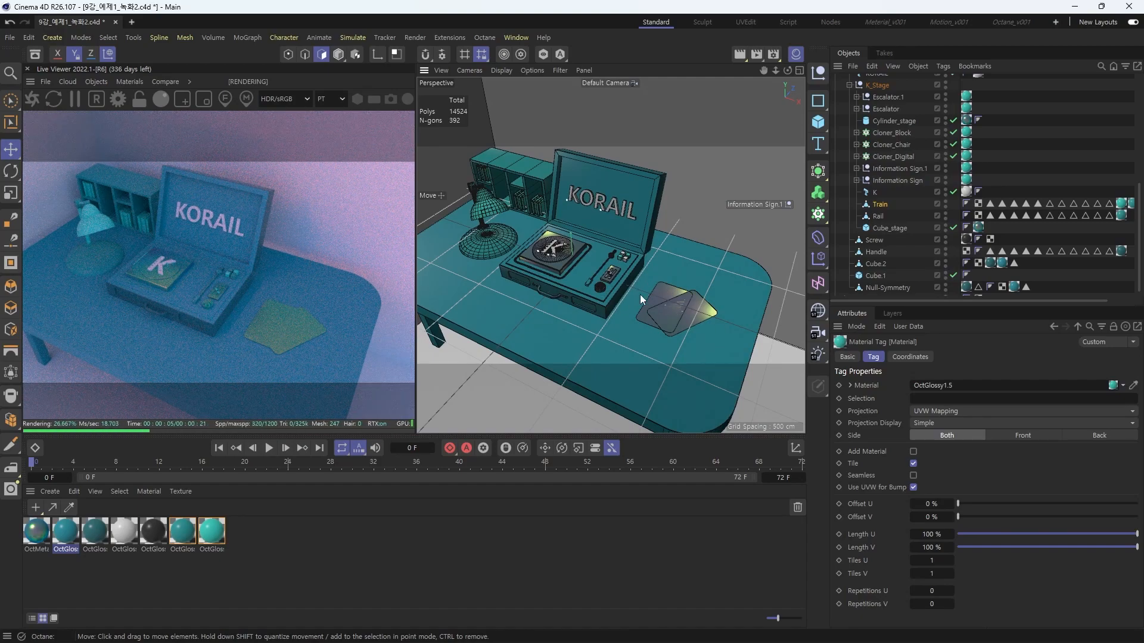
pyautogui.scroll(8, 655, 289)
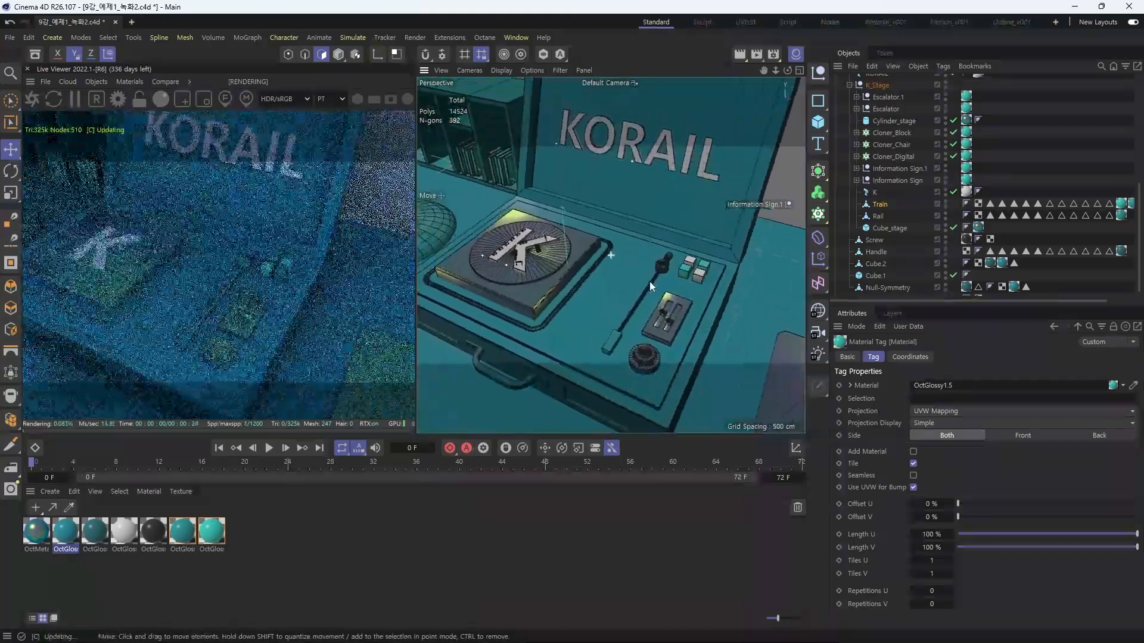
pyautogui.scroll(-6, 650, 291)
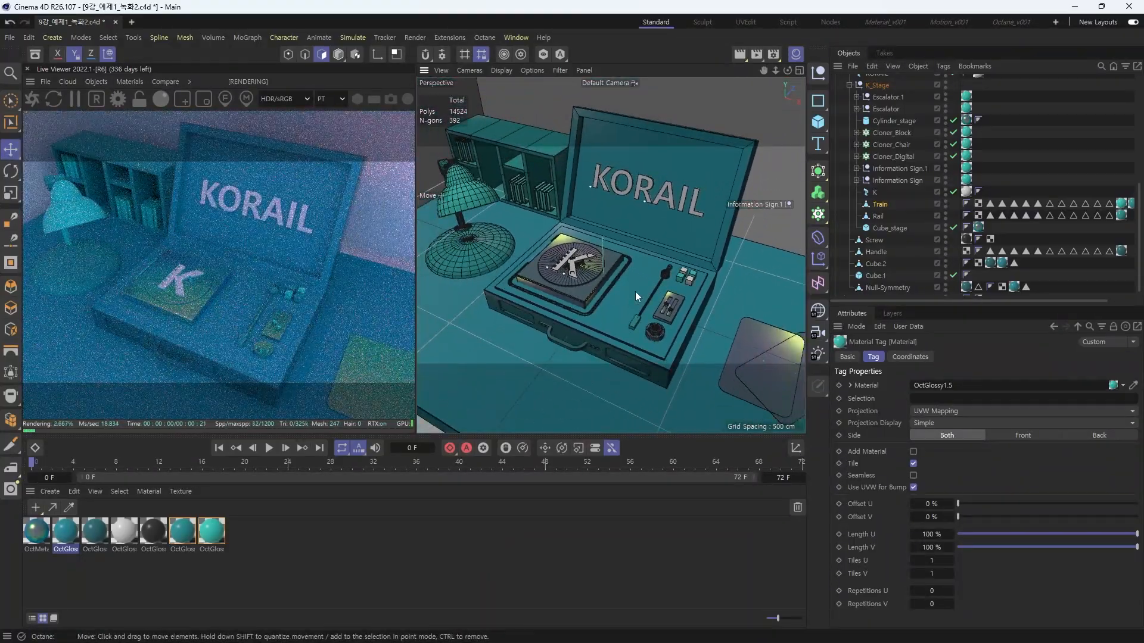
pyautogui.scroll(8, 636, 295)
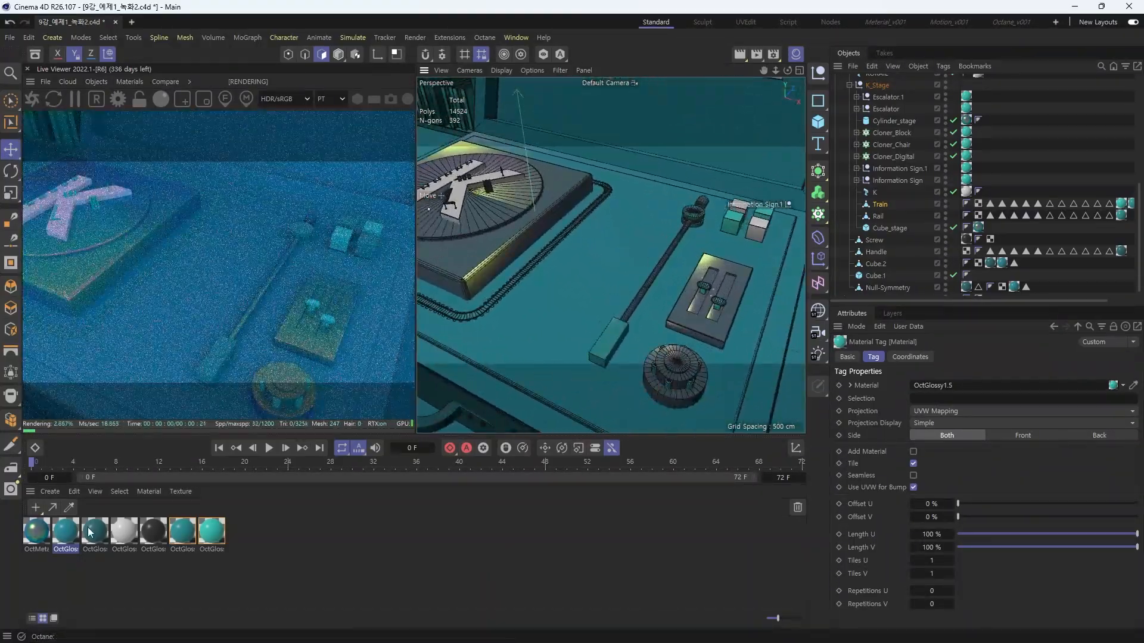
pyautogui.scroll(-6, 655, 283)
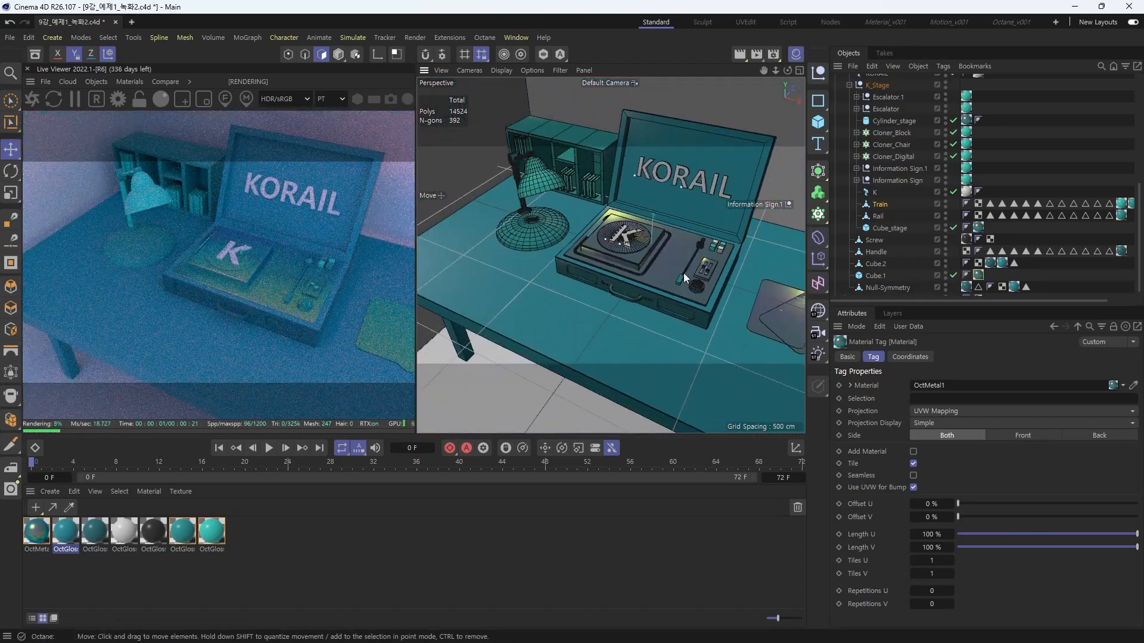
# Undo the last material assignment on the suitcase's inner panel
pyautogui.keyDown('alt'); pyautogui.moveTo(684, 273); pyautogui.dragTo(667, 273); pyautogui.keyUp('alt')
pyautogui.keyDown('alt'); pyautogui.moveTo(632, 268); pyautogui.dragTo(684, 299, button='right'); pyautogui.keyUp('alt')
pyautogui.keyDown('alt'); pyautogui.moveTo(684, 299); pyautogui.dragTo(549, 282, button='middle'); pyautogui.keyUp('alt')
pyautogui.keyDown('alt'); pyautogui.moveTo(549, 281); pyautogui.dragTo(601, 288); pyautogui.keyUp('alt')
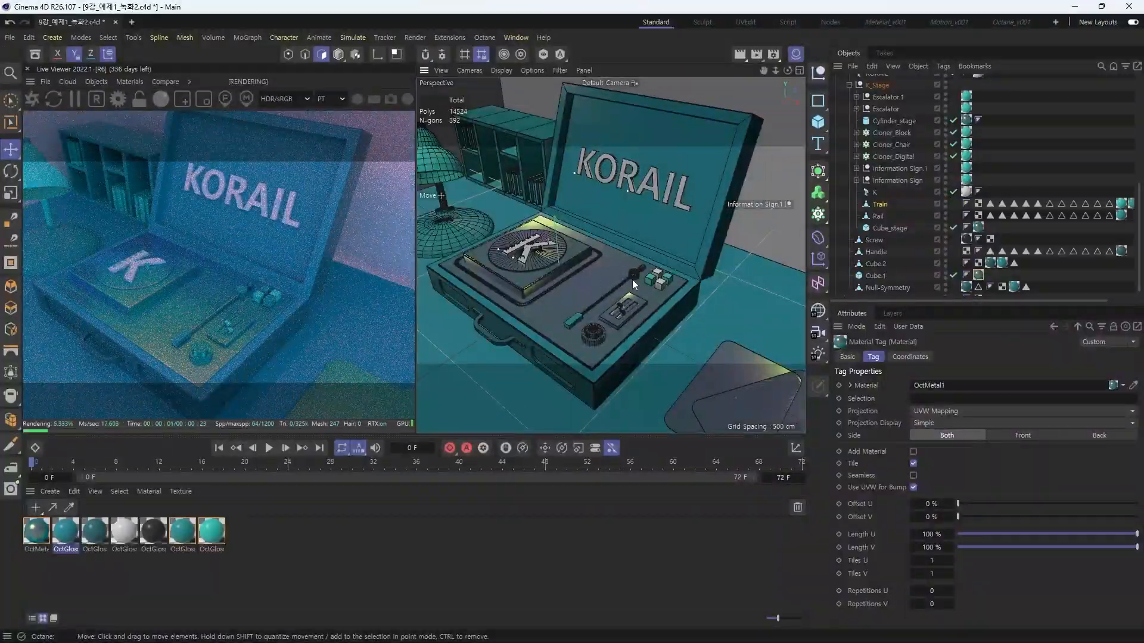
pyautogui.hotkey('ctrl', 'z')
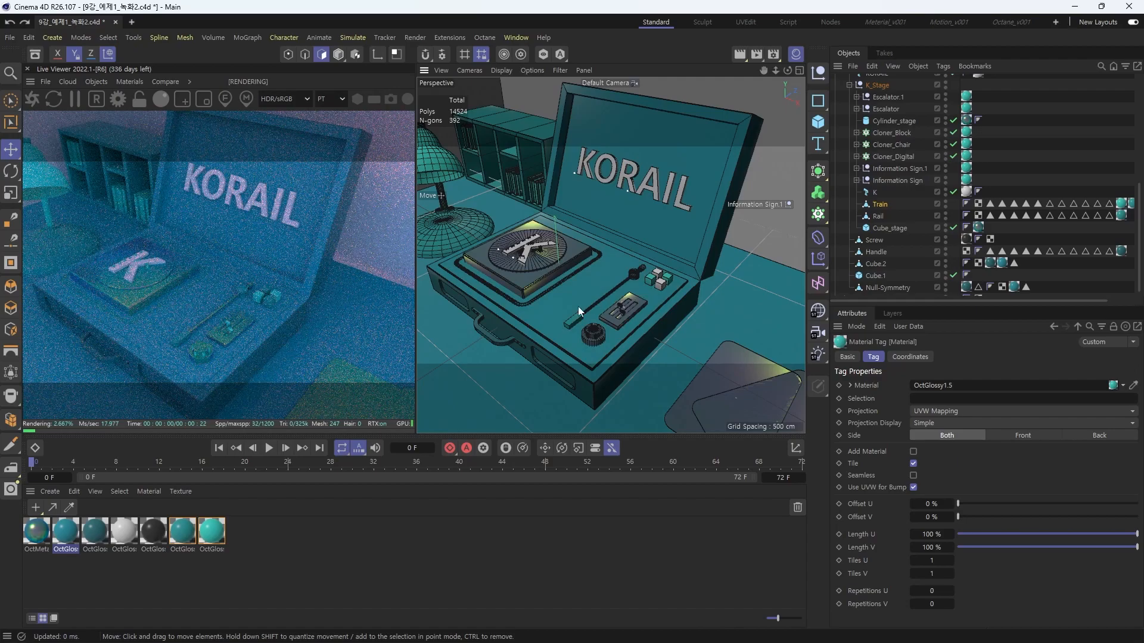
# Reapply the OctMetal1 material to the suitcase's inner panel, Cube.1
pyautogui.moveTo(40, 542); pyautogui.dragTo(563, 300)
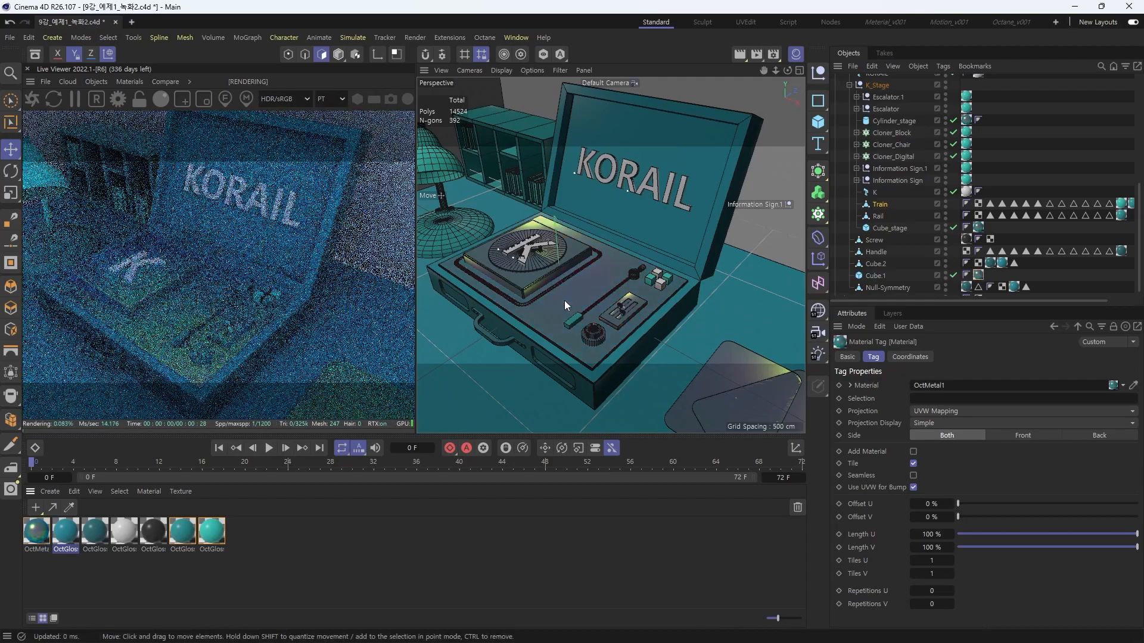
pyautogui.keyDown('alt'); pyautogui.moveTo(595, 336); pyautogui.dragTo(609, 300); pyautogui.keyUp('alt')
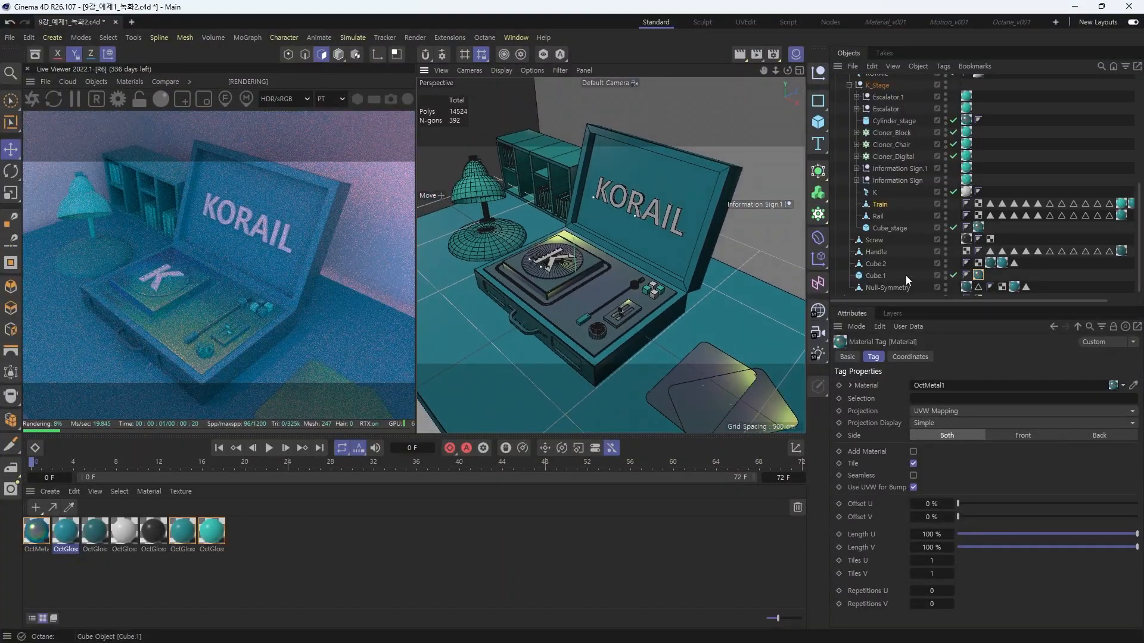
# Switch from polygon editing to Model mode
pyautogui.scroll(-1, 1061, 243)
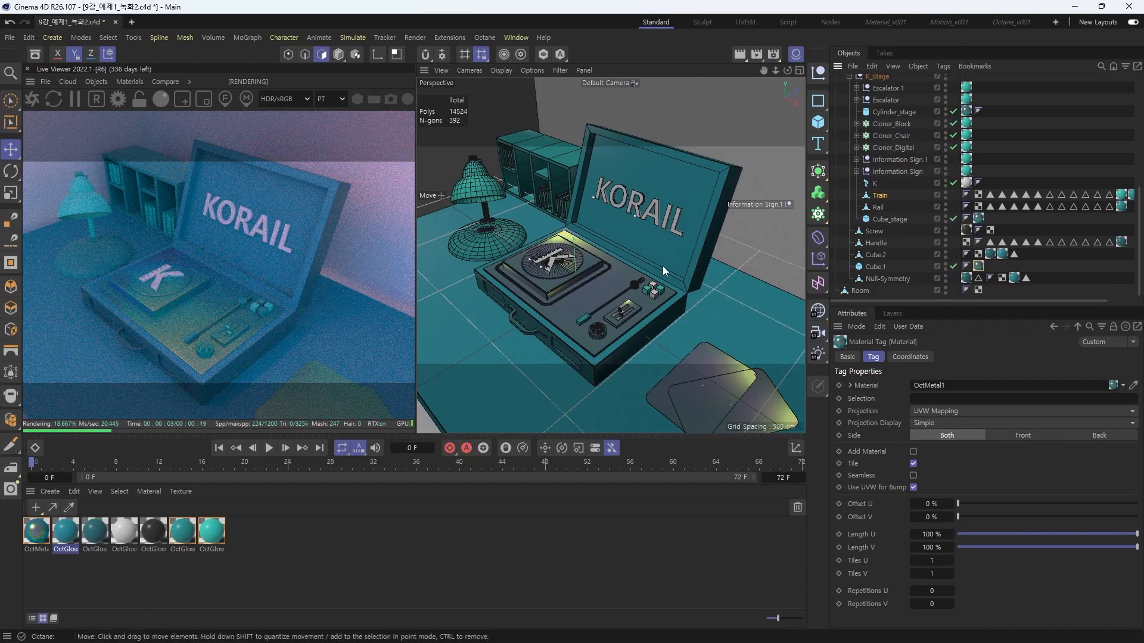
pyautogui.scroll(5, 688, 232)
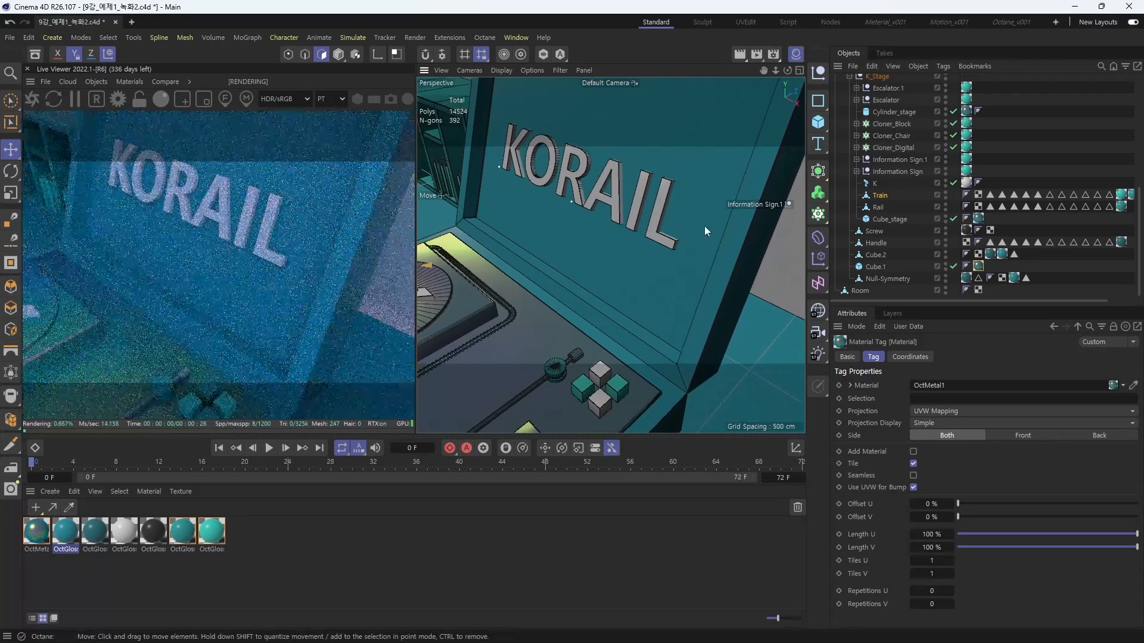
pyautogui.scroll(-6, 705, 238)
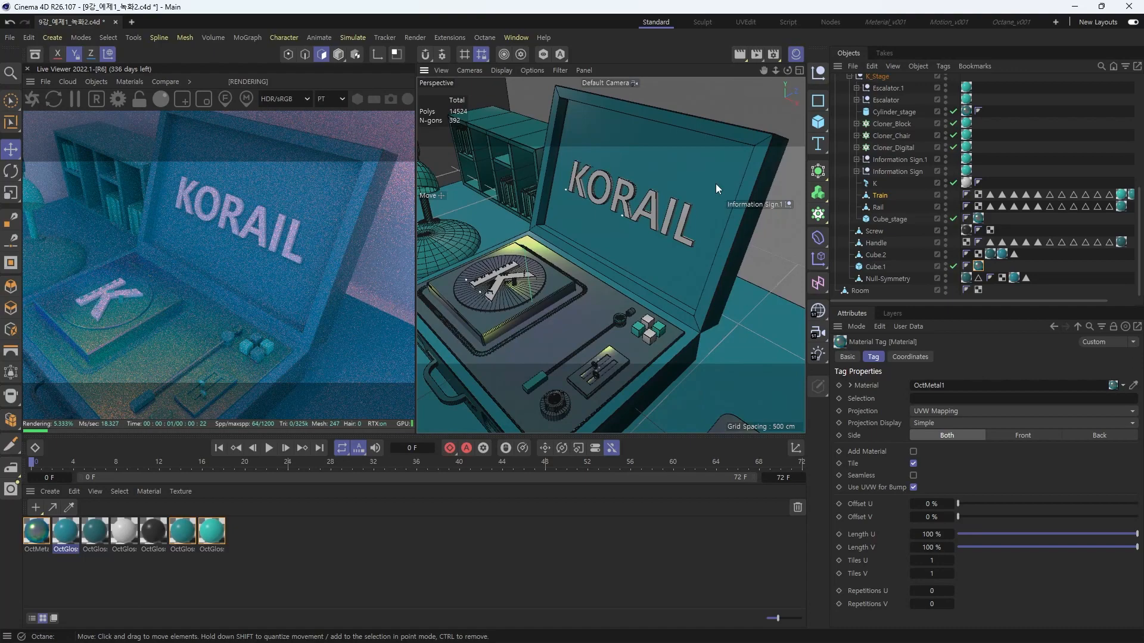
pyautogui.press('Return')
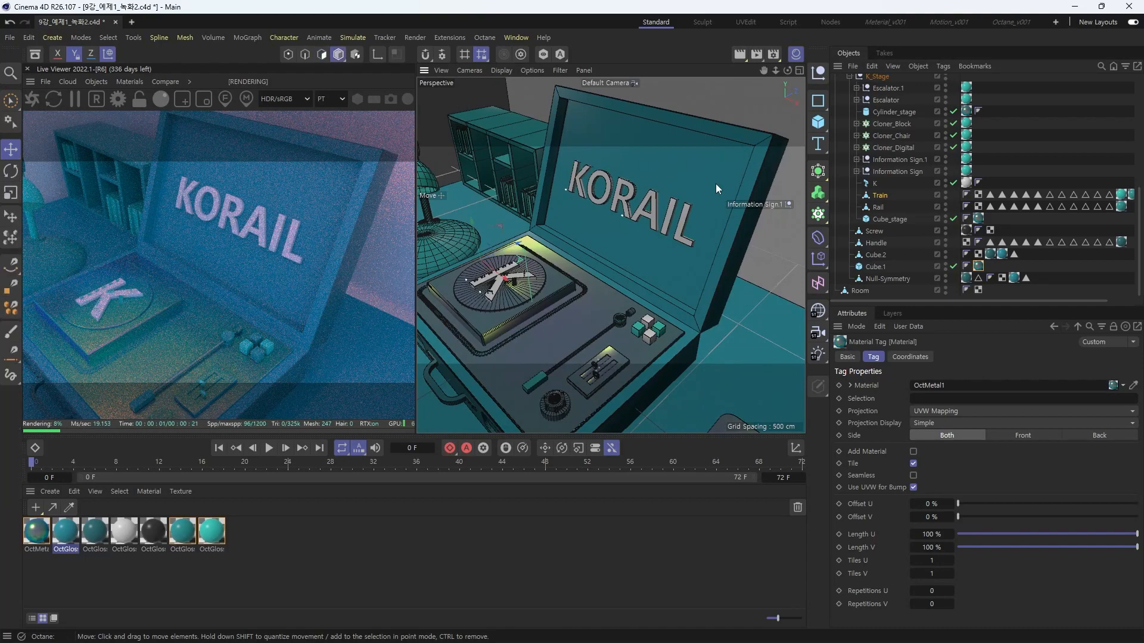
# Apply OctMetal1 to the Polygon Selection.1 faces lining the inside of the suitcase lid, Cube.2
pyautogui.click(716, 184)
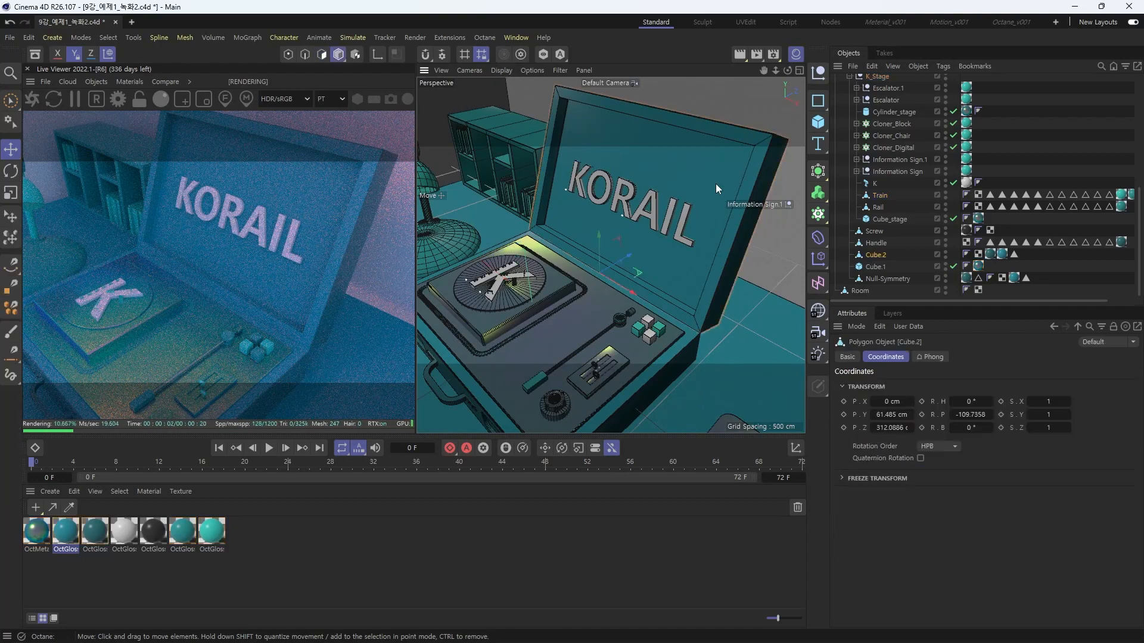
pyautogui.click(1002, 255)
pyautogui.doubleClick(1012, 255)
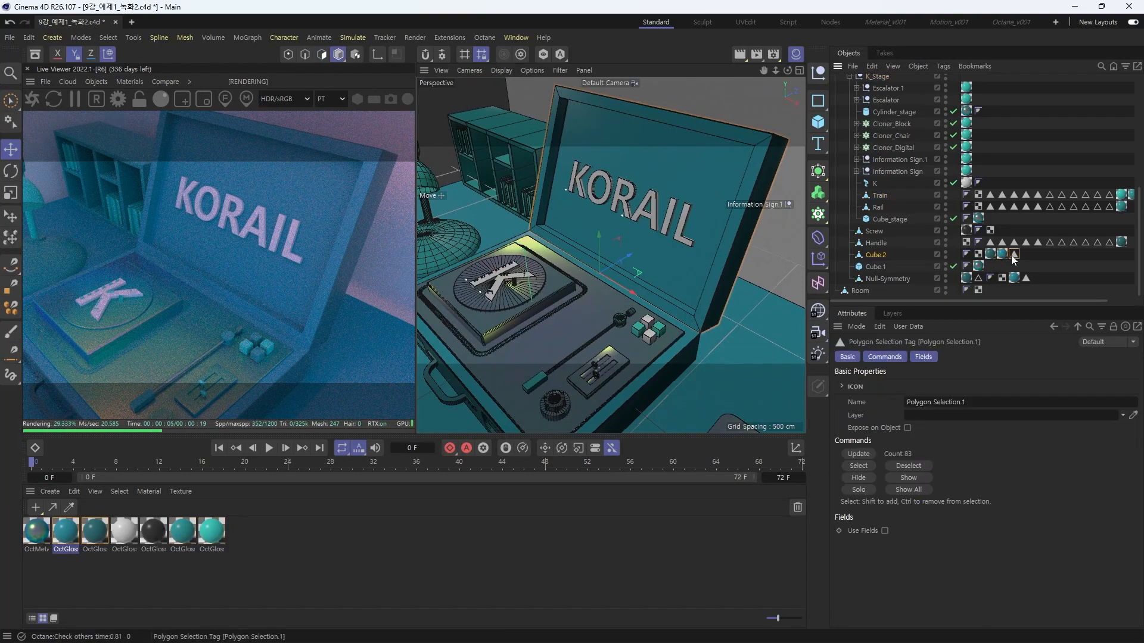
pyautogui.moveTo(41, 538); pyautogui.dragTo(600, 239)
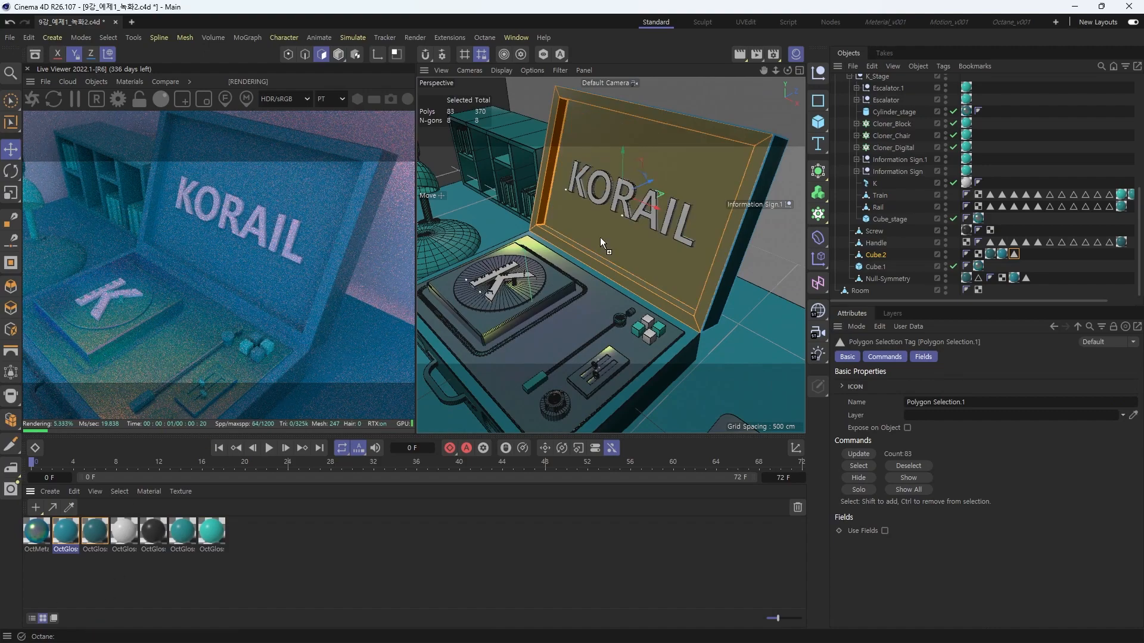
pyautogui.moveTo(695, 195); pyautogui.dragTo(696, 199)
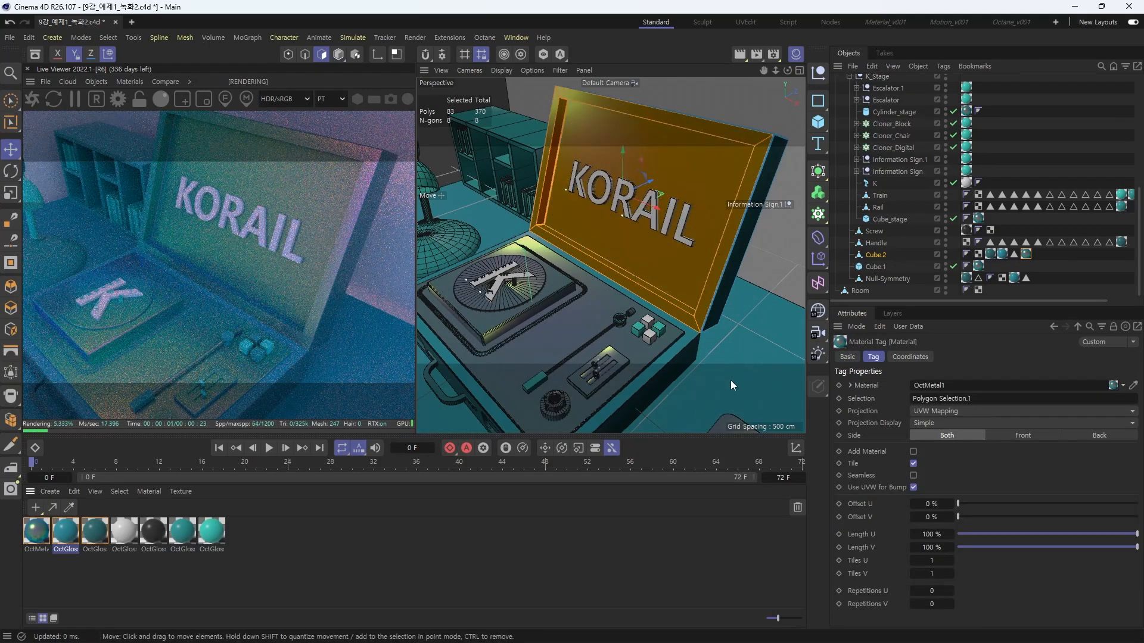
# Apply the OctMetal1 material to the desk lamp's shade and round base
pyautogui.keyDown('alt'); pyautogui.moveTo(674, 384); pyautogui.dragTo(667, 324); pyautogui.keyUp('alt')
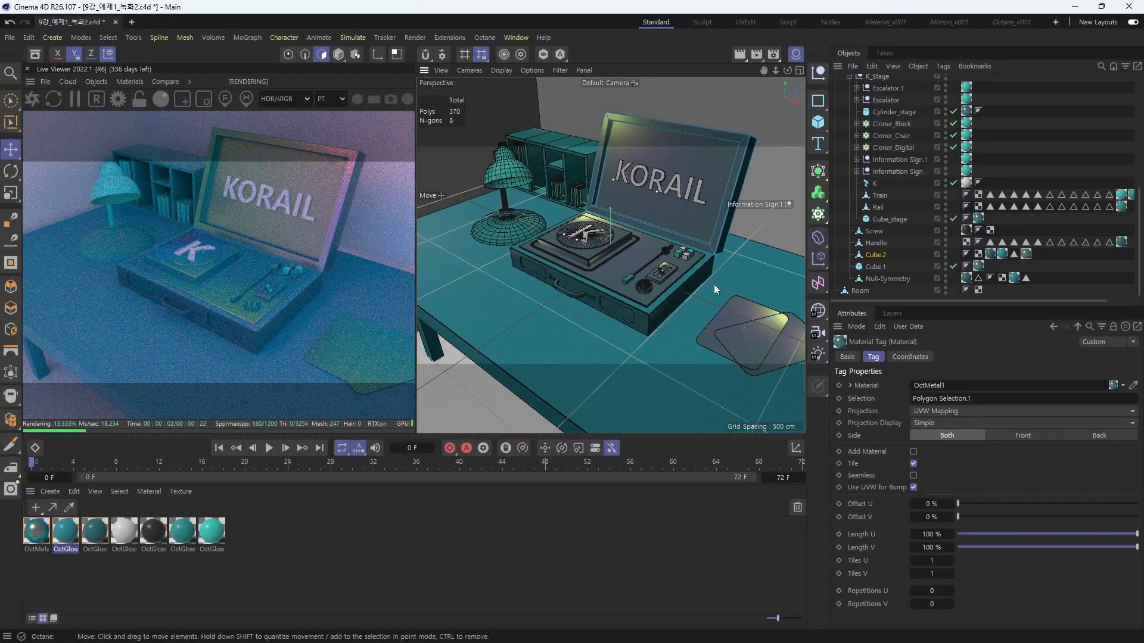
pyautogui.keyDown('alt'); pyautogui.moveTo(712, 284); pyautogui.dragTo(621, 277); pyautogui.keyUp('alt')
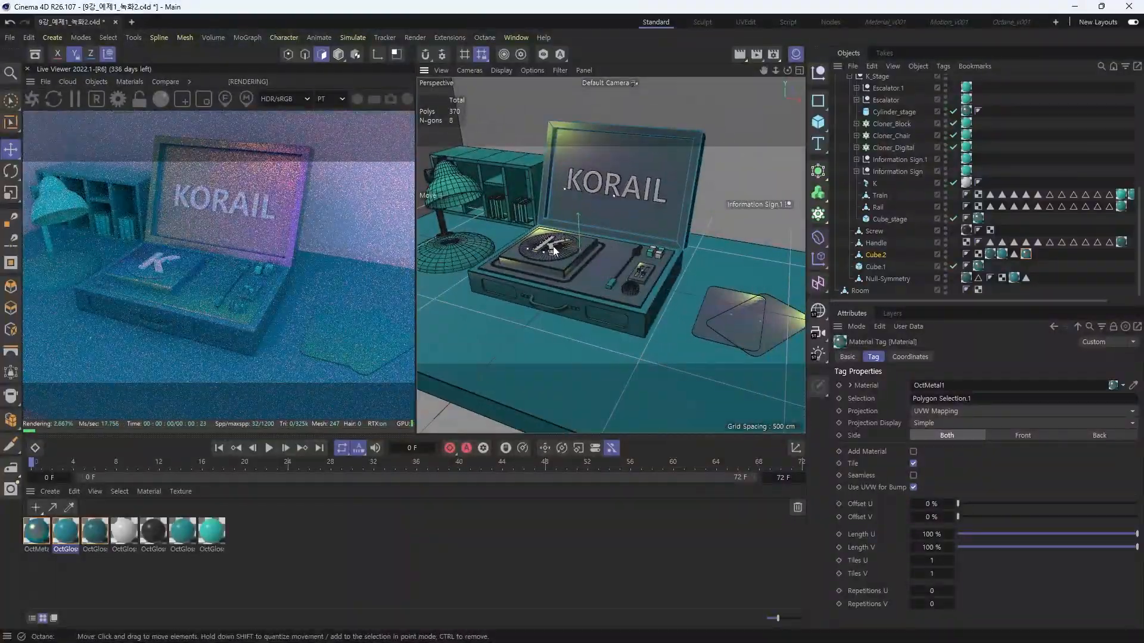
pyautogui.keyDown('alt'); pyautogui.moveTo(553, 245); pyautogui.dragTo(625, 297); pyautogui.keyUp('alt')
pyautogui.scroll(-4, 639, 295)
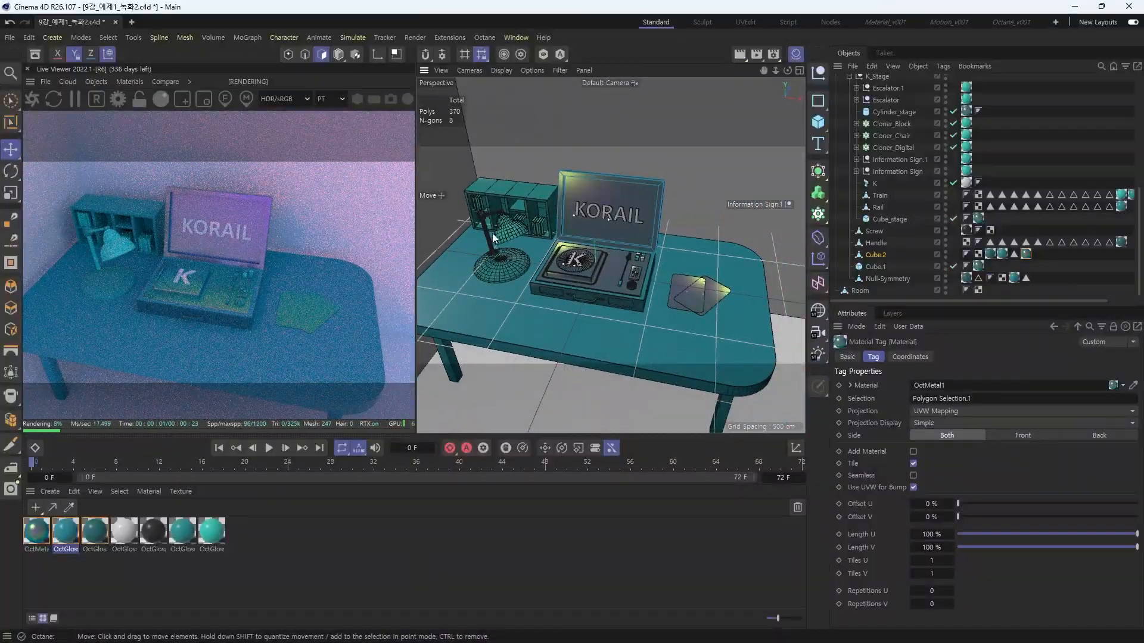
pyautogui.scroll(6, 531, 242)
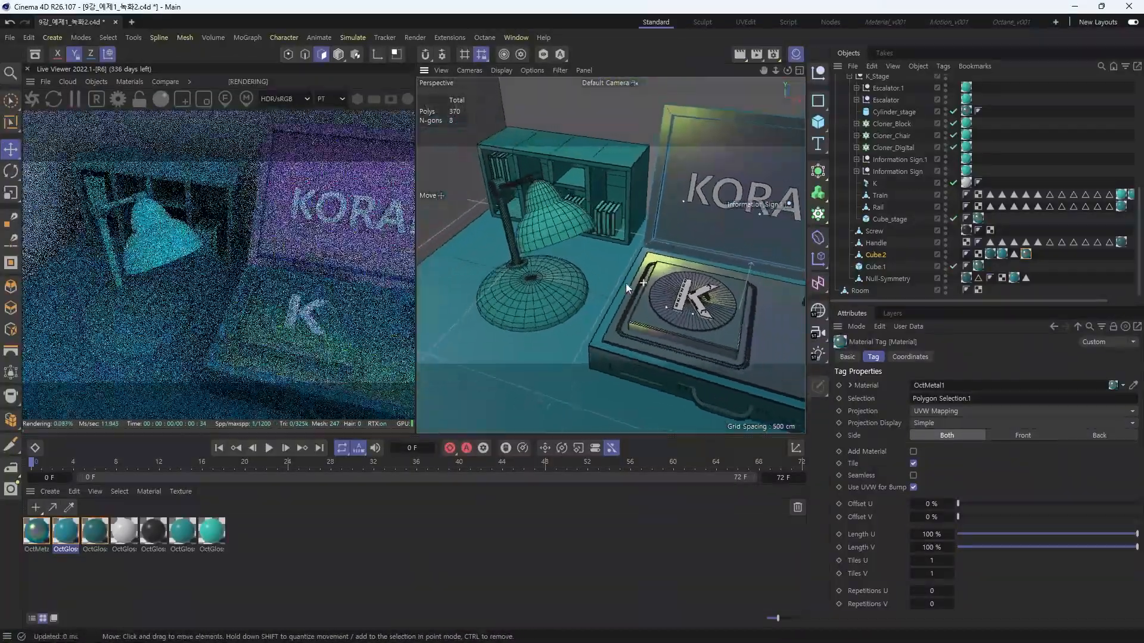
pyautogui.moveTo(29, 540); pyautogui.dragTo(554, 233)
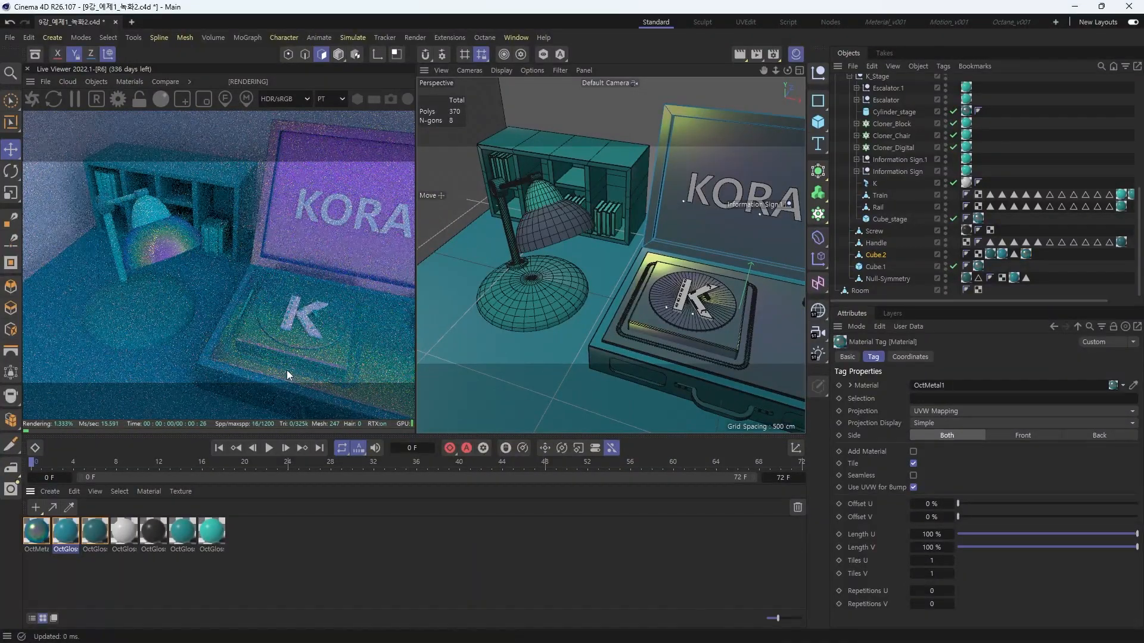
pyautogui.moveTo(38, 540); pyautogui.dragTo(545, 196)
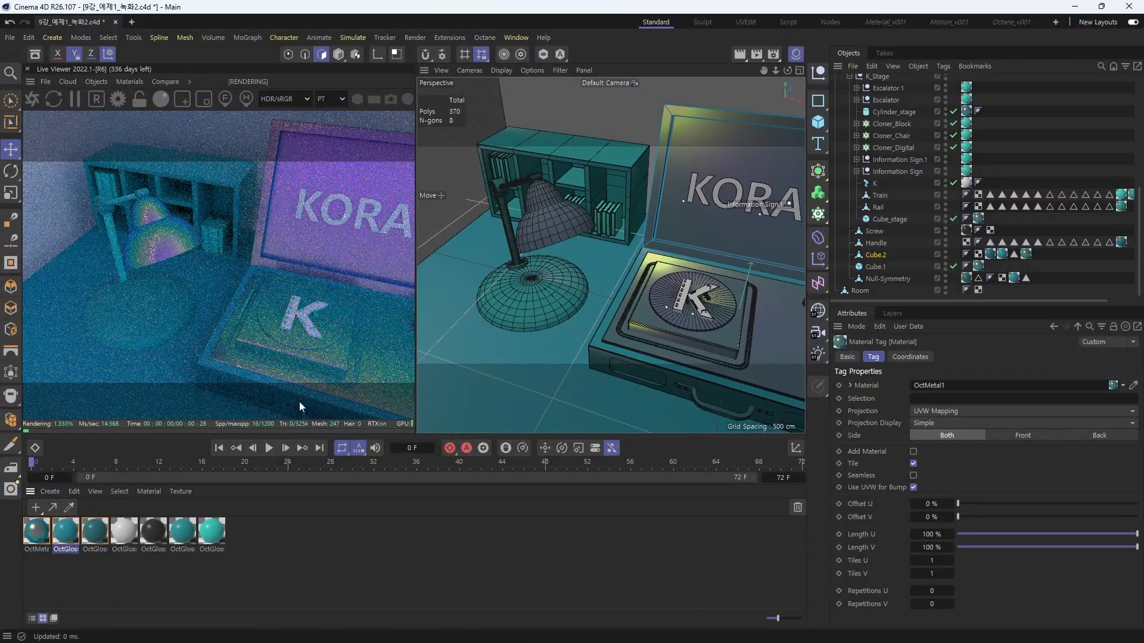
pyautogui.moveTo(38, 534); pyautogui.dragTo(527, 309)
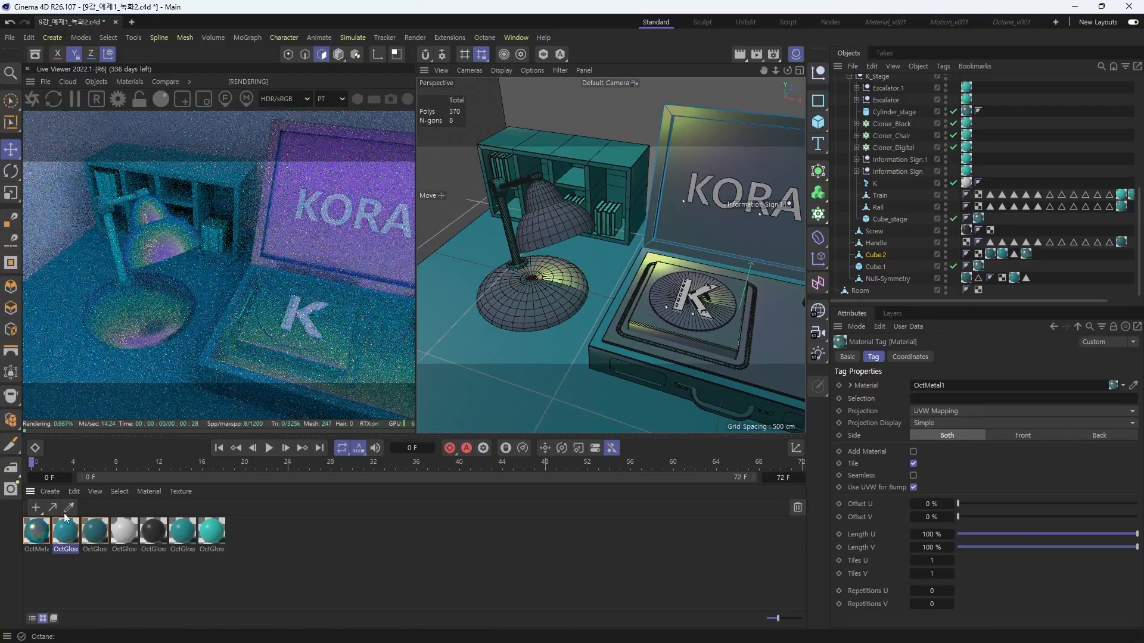
# Apply the OctGlossy1.4 material to the desk lamp's arm
pyautogui.keyDown('alt'); pyautogui.moveTo(515, 267); pyautogui.dragTo(688, 305); pyautogui.keyUp('alt')
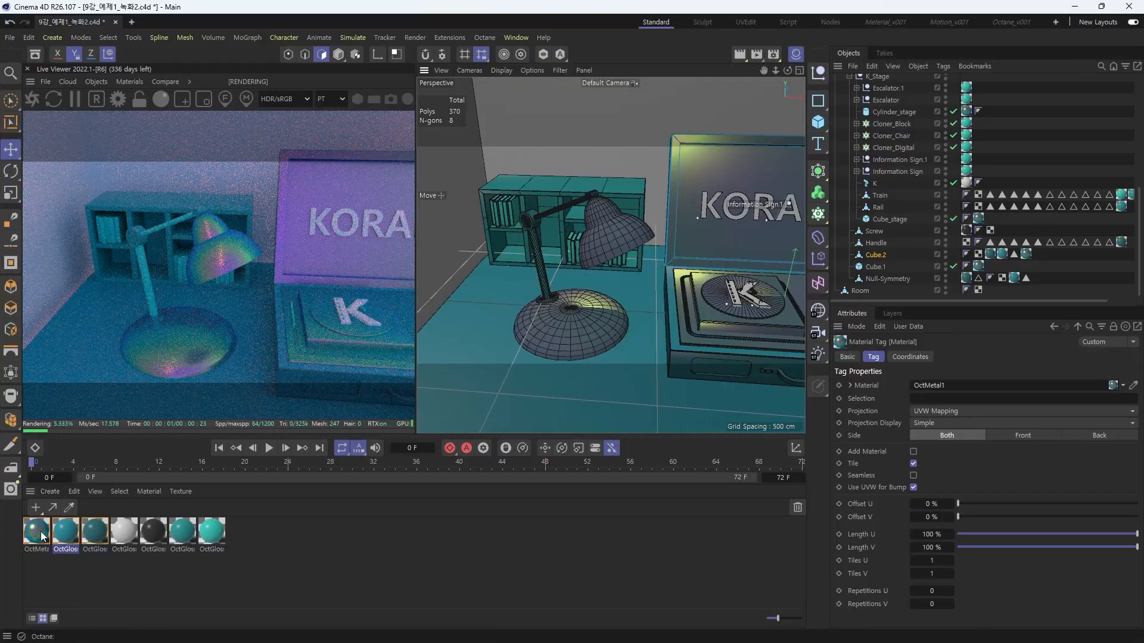
pyautogui.scroll(-5, 735, 276)
pyautogui.scroll(3, 693, 285)
pyautogui.keyDown('alt'); pyautogui.moveTo(692, 285); pyautogui.dragTo(658, 292); pyautogui.keyUp('alt')
pyautogui.scroll(3, 745, 264)
pyautogui.scroll(-2, 658, 292)
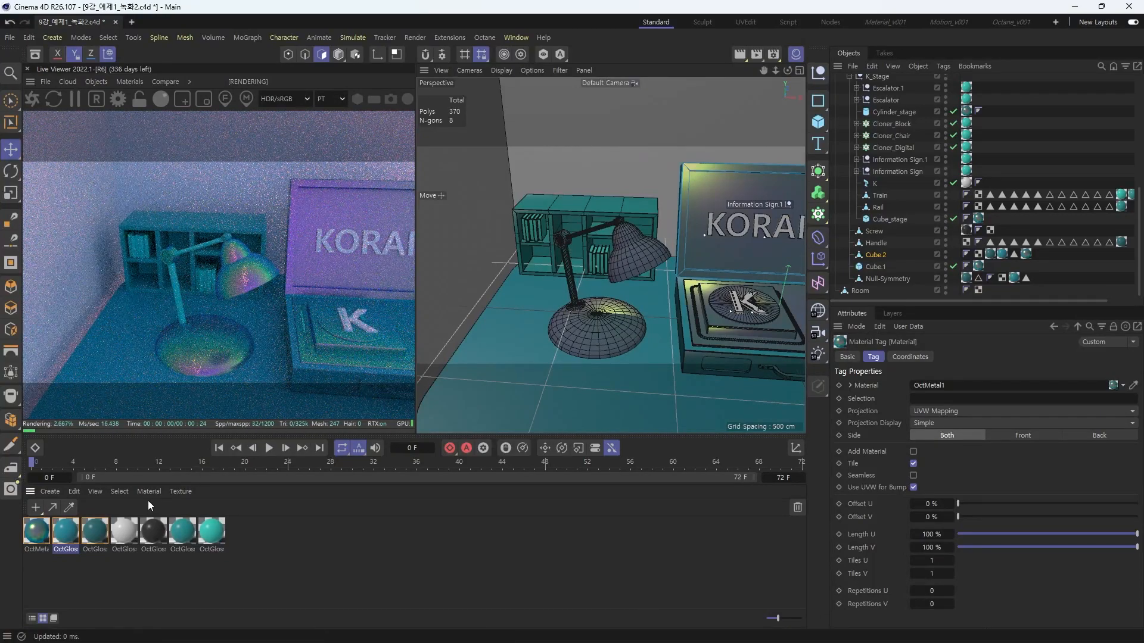
pyautogui.moveTo(620, 218); pyautogui.dragTo(619, 220)
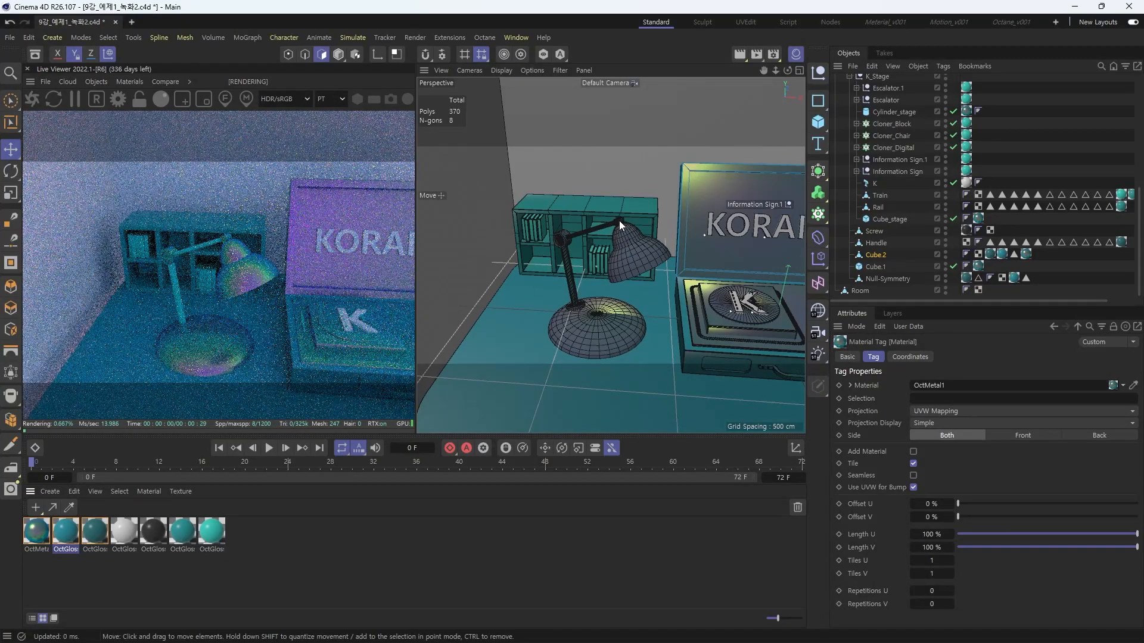
pyautogui.scroll(-5, 652, 298)
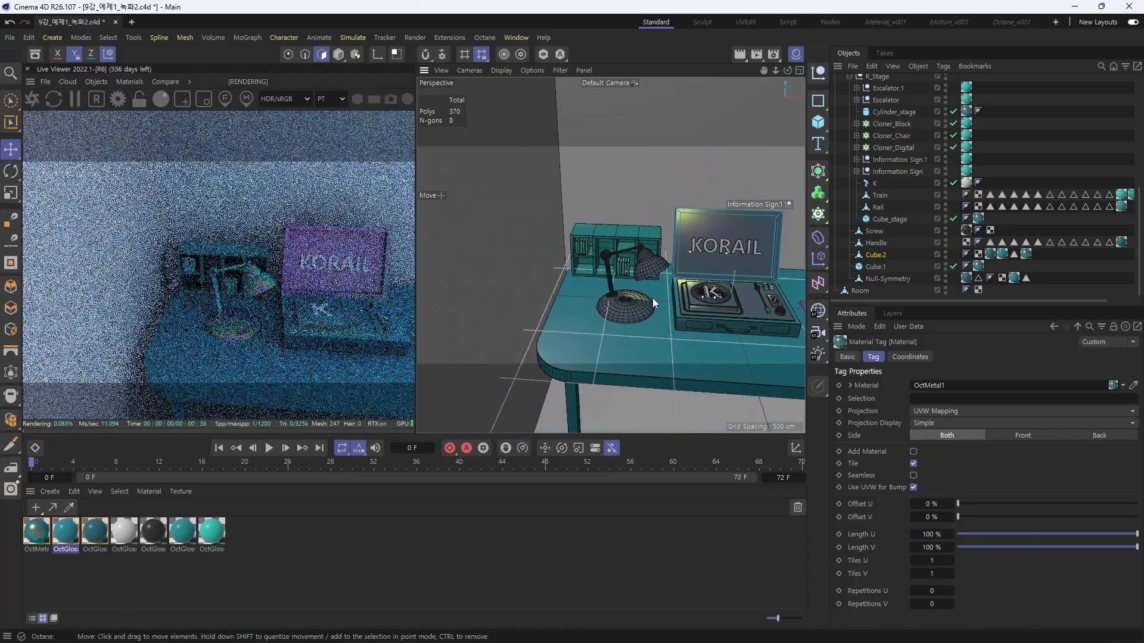
pyautogui.keyDown('alt'); pyautogui.moveTo(655, 298); pyautogui.dragTo(550, 298, button='middle'); pyautogui.keyUp('alt')
pyautogui.scroll(8, 560, 277)
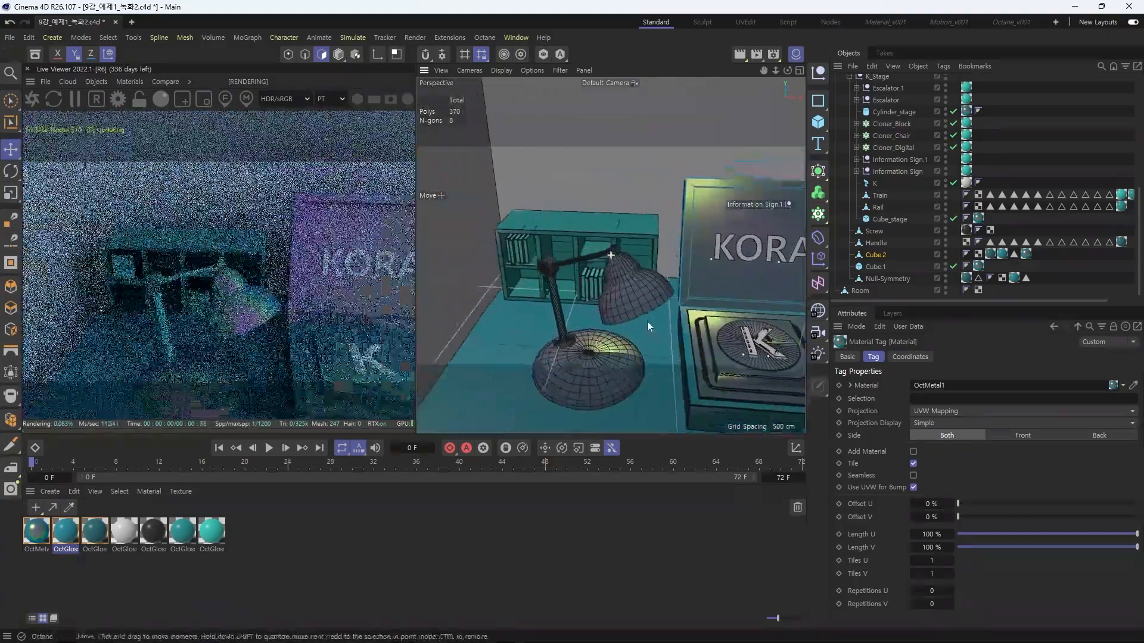
pyautogui.moveTo(189, 533); pyautogui.dragTo(558, 313)
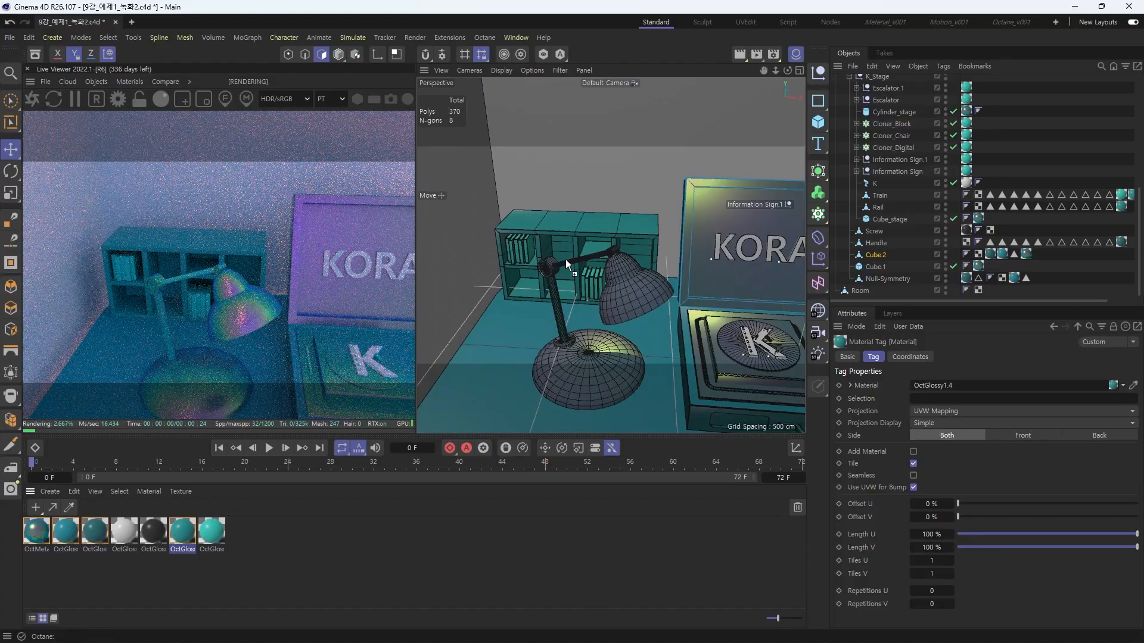
# Leave polygon editing on the suitcase lid and return to Model mode
pyautogui.scroll(-3, 673, 346)
pyautogui.keyDown('alt'); pyautogui.moveTo(674, 345); pyautogui.dragTo(516, 249, button='middle'); pyautogui.keyUp('alt')
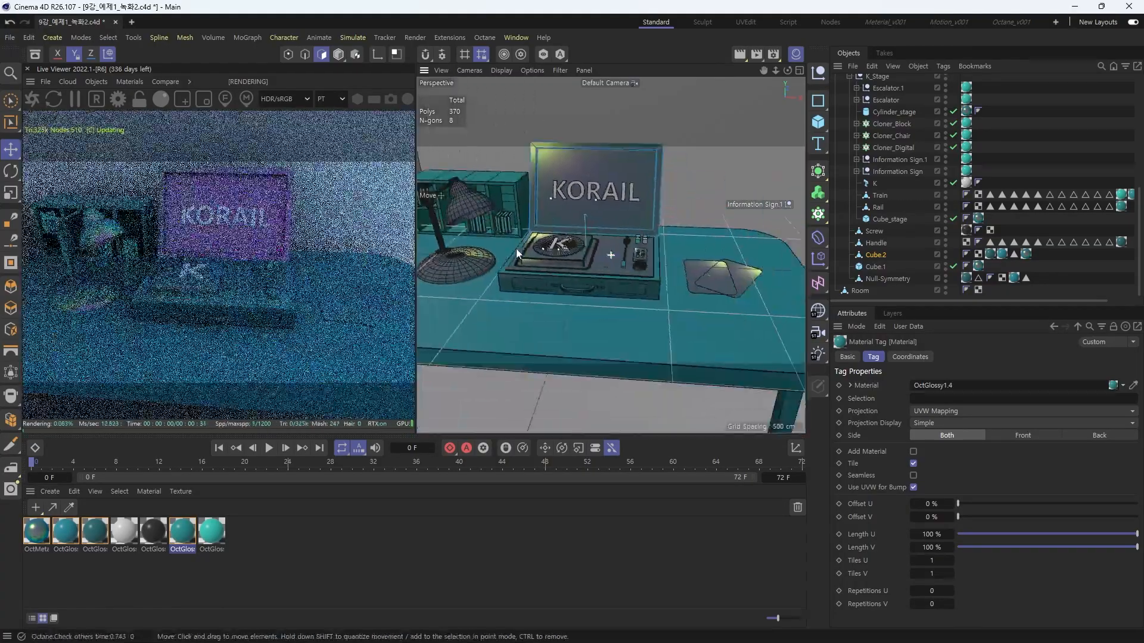
pyautogui.keyDown('alt'); pyautogui.moveTo(595, 251); pyautogui.dragTo(625, 276); pyautogui.keyUp('alt')
pyautogui.keyDown('alt'); pyautogui.moveTo(625, 277); pyautogui.dragTo(655, 306, button='middle'); pyautogui.keyUp('alt')
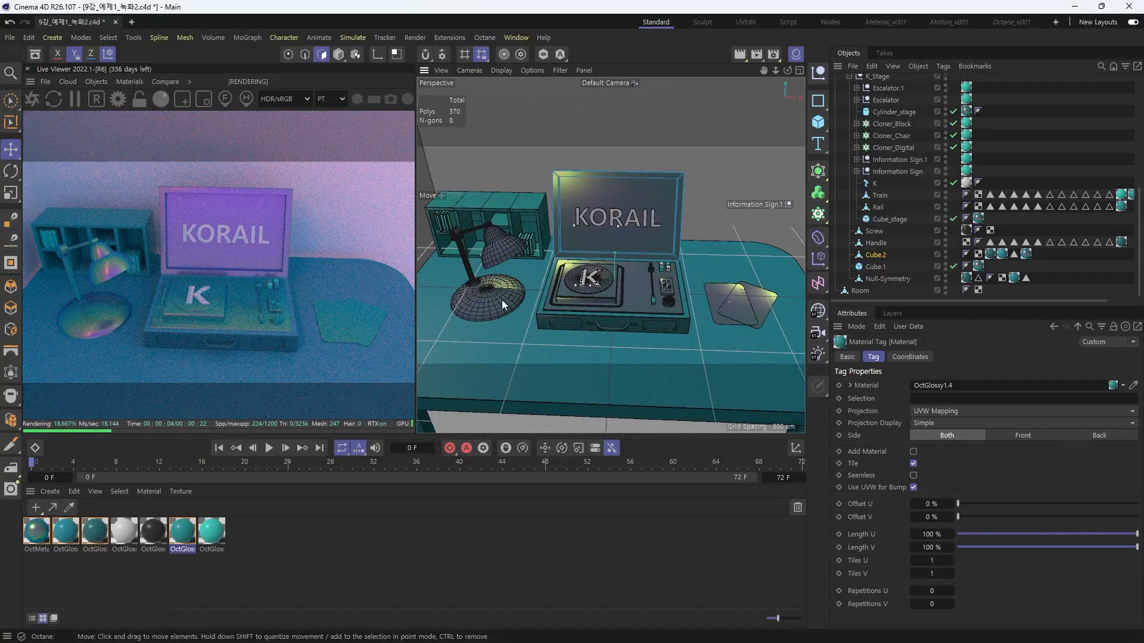
pyautogui.keyDown('alt'); pyautogui.moveTo(634, 291); pyautogui.dragTo(603, 285); pyautogui.keyUp('alt')
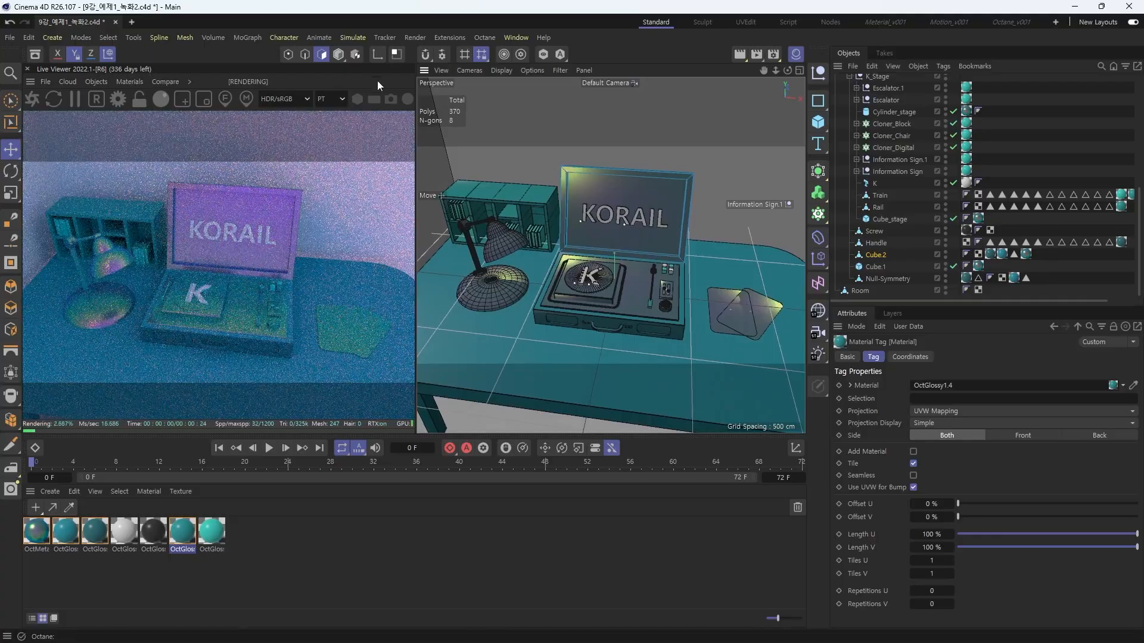
pyautogui.click(338, 54)
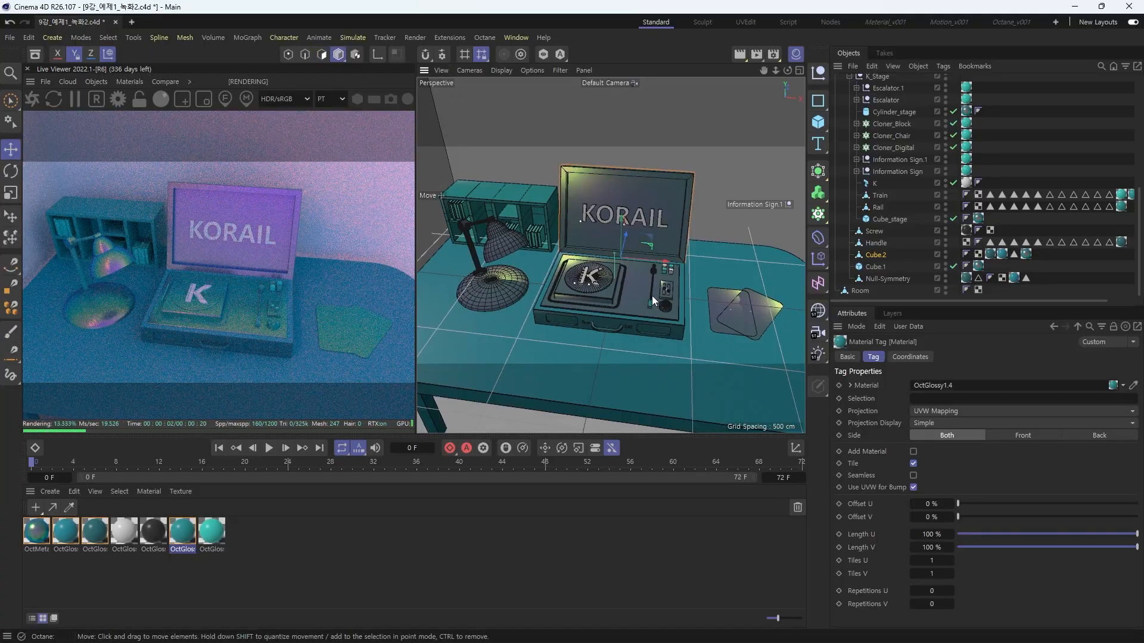
# Examine the suitcase up close and the whole desk arrangement in the live render
pyautogui.keyDown('alt'); pyautogui.moveTo(652, 295); pyautogui.dragTo(631, 313); pyautogui.keyUp('alt')
pyautogui.keyDown('alt'); pyautogui.moveTo(630, 313); pyautogui.dragTo(682, 270, button='right'); pyautogui.keyUp('alt')
pyautogui.moveTo(681, 270)
pyautogui.keyDown('alt'); pyautogui.mouseDown()
pyautogui.moveTo(642, 258)
pyautogui.moveTo(695, 251)
pyautogui.mouseUp(); pyautogui.keyUp('alt')
pyautogui.keyDown('alt'); pyautogui.moveTo(695, 251); pyautogui.dragTo(639, 255, button='middle'); pyautogui.keyUp('alt')
pyautogui.moveTo(639, 255)
pyautogui.keyDown('alt'); pyautogui.mouseDown()
pyautogui.moveTo(602, 248)
pyautogui.moveTo(645, 249)
pyautogui.mouseUp(); pyautogui.keyUp('alt')
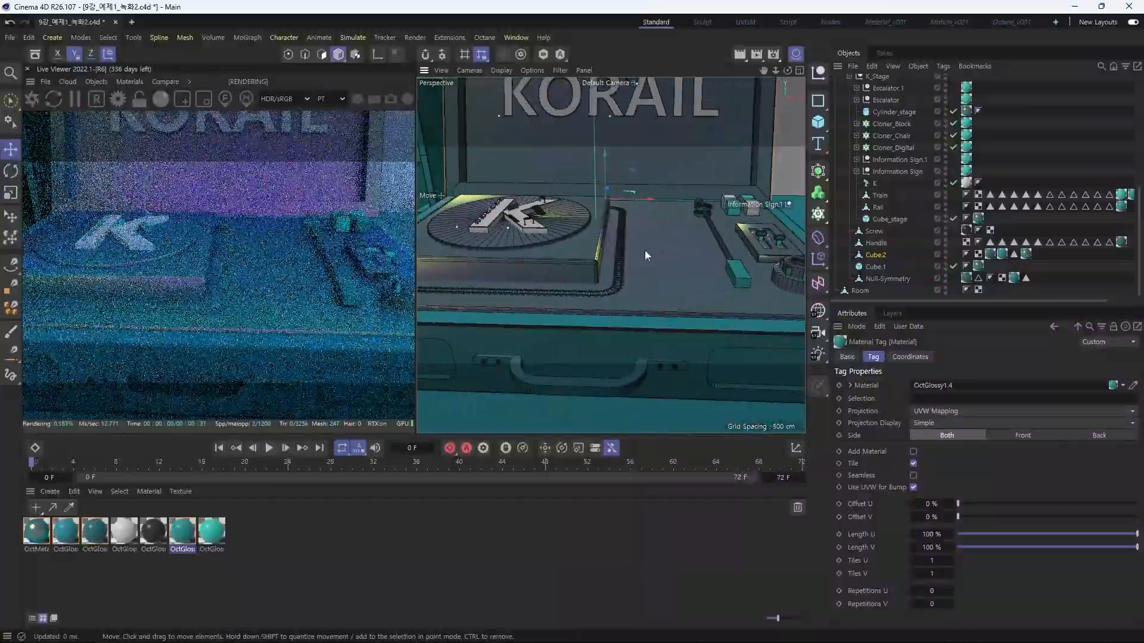
pyautogui.keyDown('alt'); pyautogui.moveTo(645, 249); pyautogui.dragTo(606, 264, button='right'); pyautogui.keyUp('alt')
pyautogui.keyDown('alt'); pyautogui.moveTo(607, 264); pyautogui.dragTo(631, 287); pyautogui.keyUp('alt')
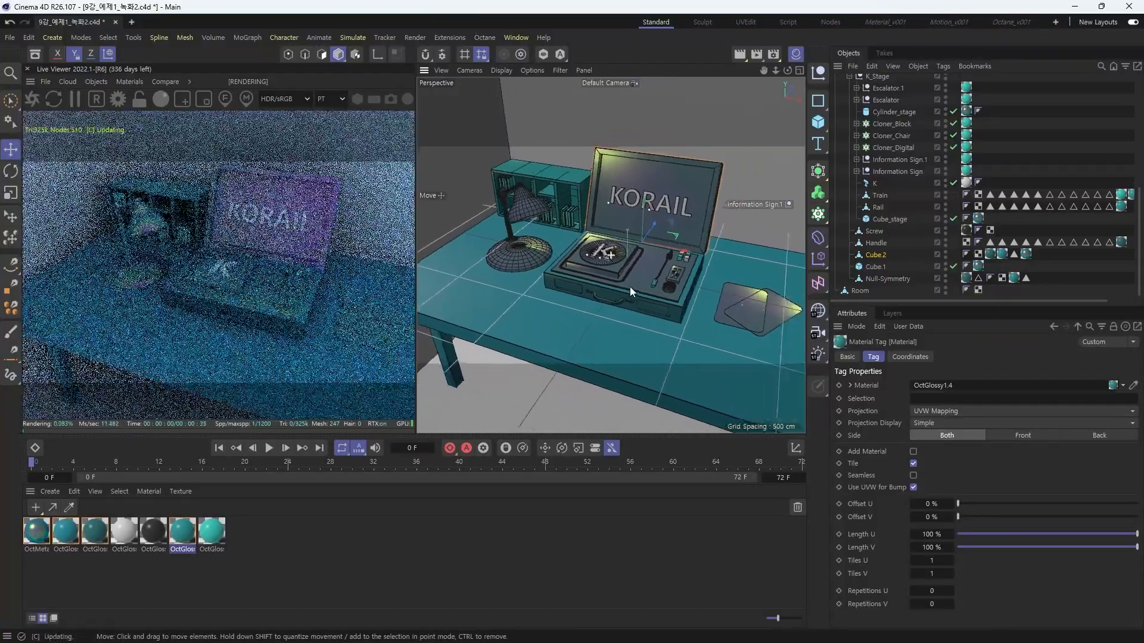
pyautogui.keyDown('alt'); pyautogui.moveTo(706, 274); pyautogui.dragTo(688, 307); pyautogui.keyUp('alt')
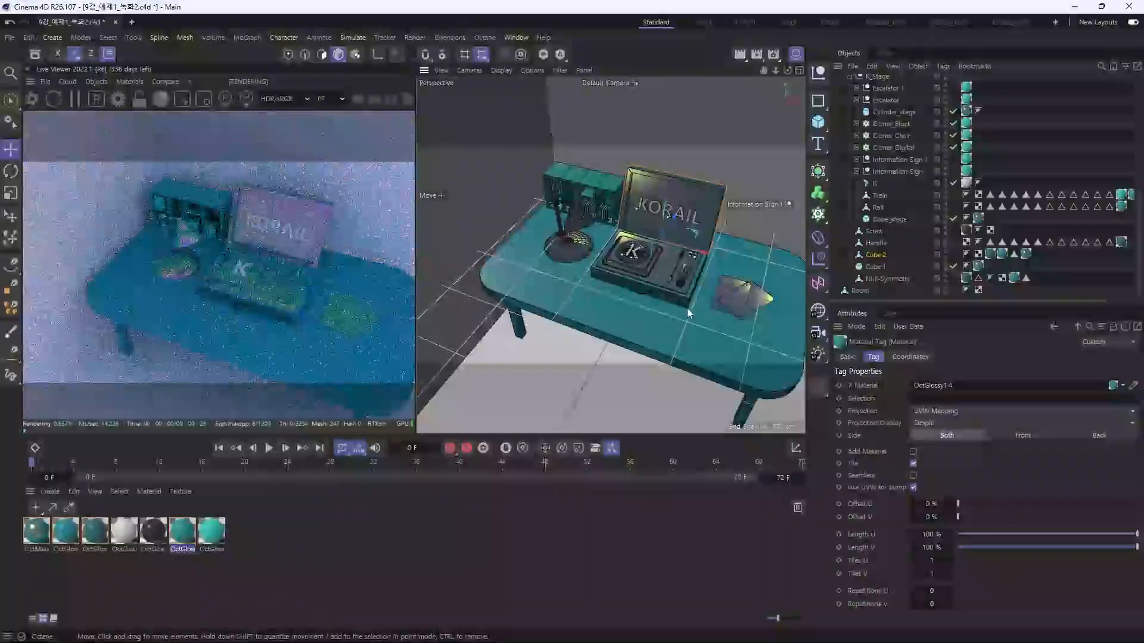
pyautogui.keyDown('alt'); pyautogui.moveTo(618, 226); pyautogui.dragTo(660, 263); pyautogui.keyUp('alt')
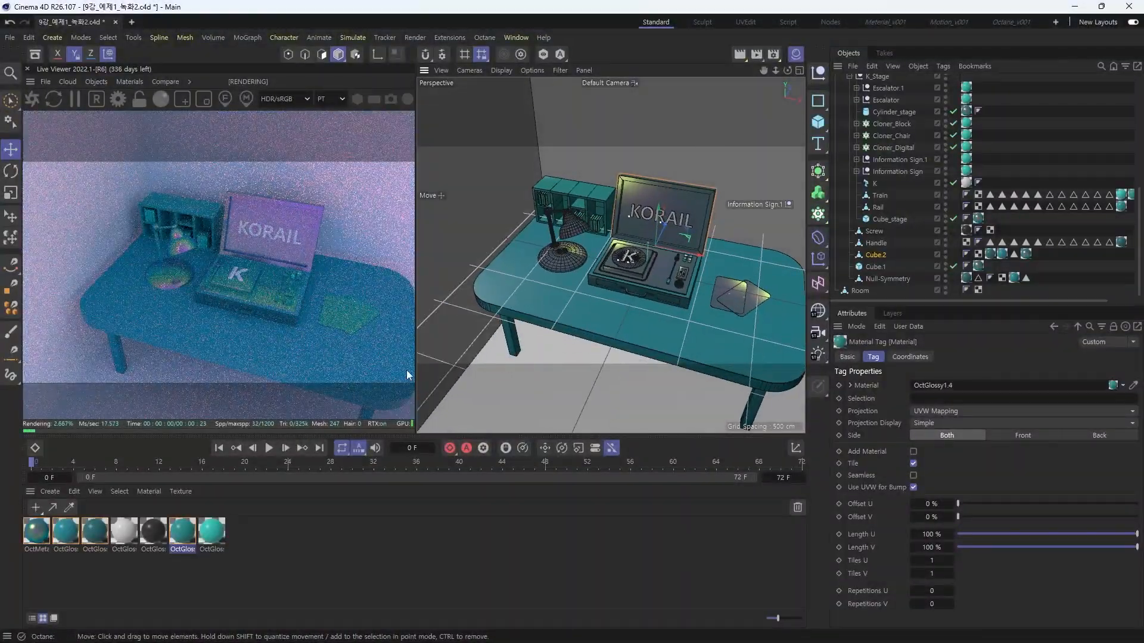
# Apply the OctGlossy1 material to the Room's walls and floor
pyautogui.click(59, 536)
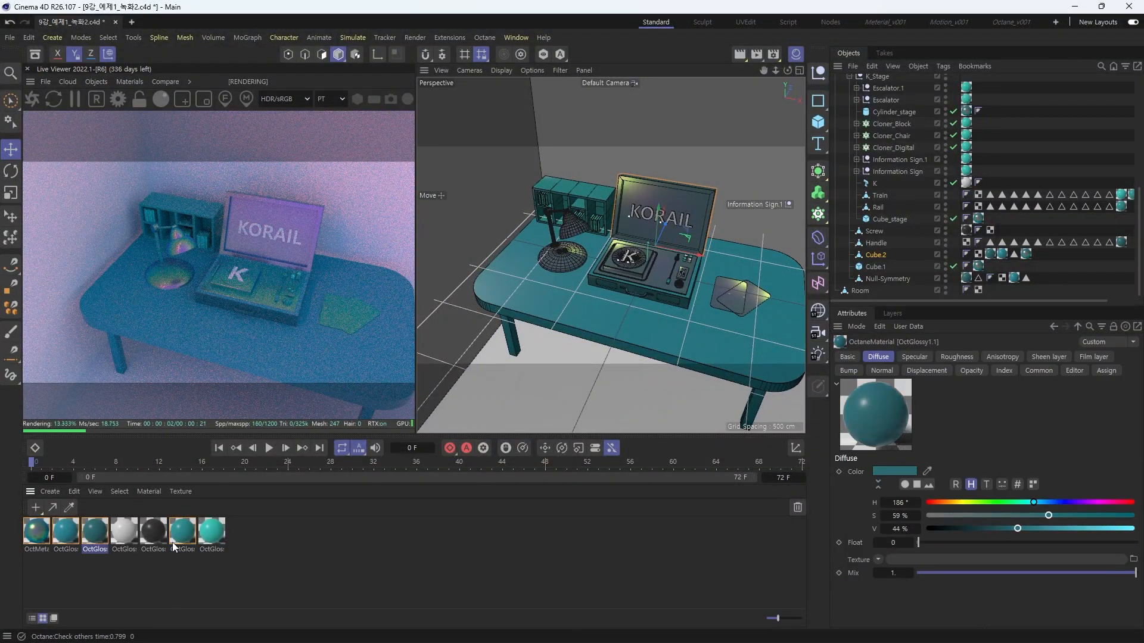
pyautogui.moveTo(67, 538); pyautogui.dragTo(461, 354)
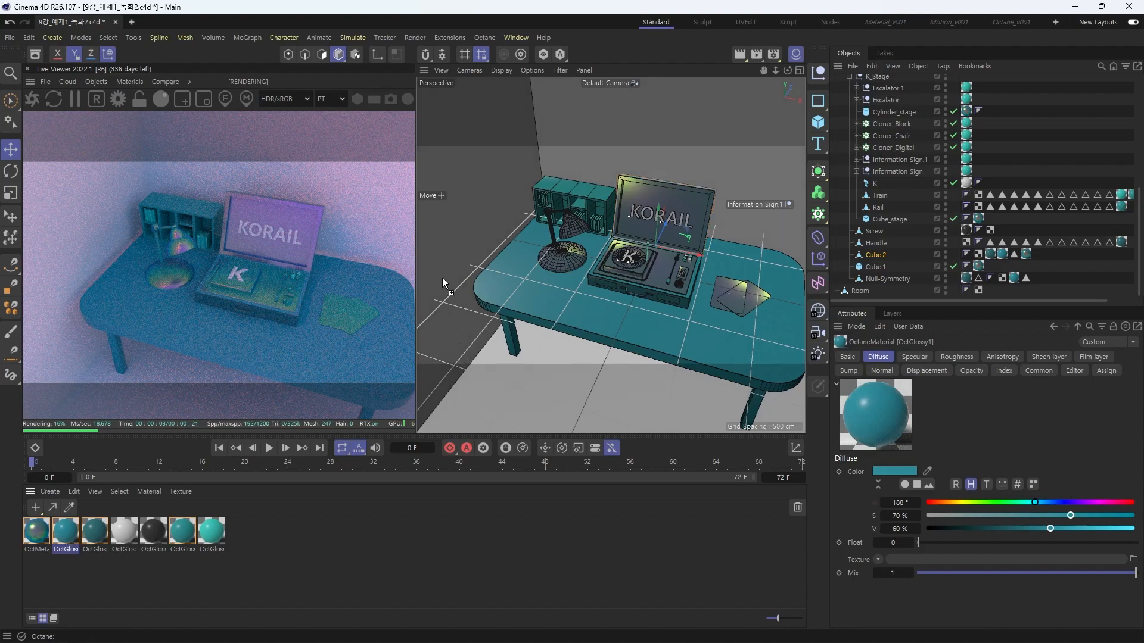
pyautogui.moveTo(442, 277); pyautogui.dragTo(444, 224)
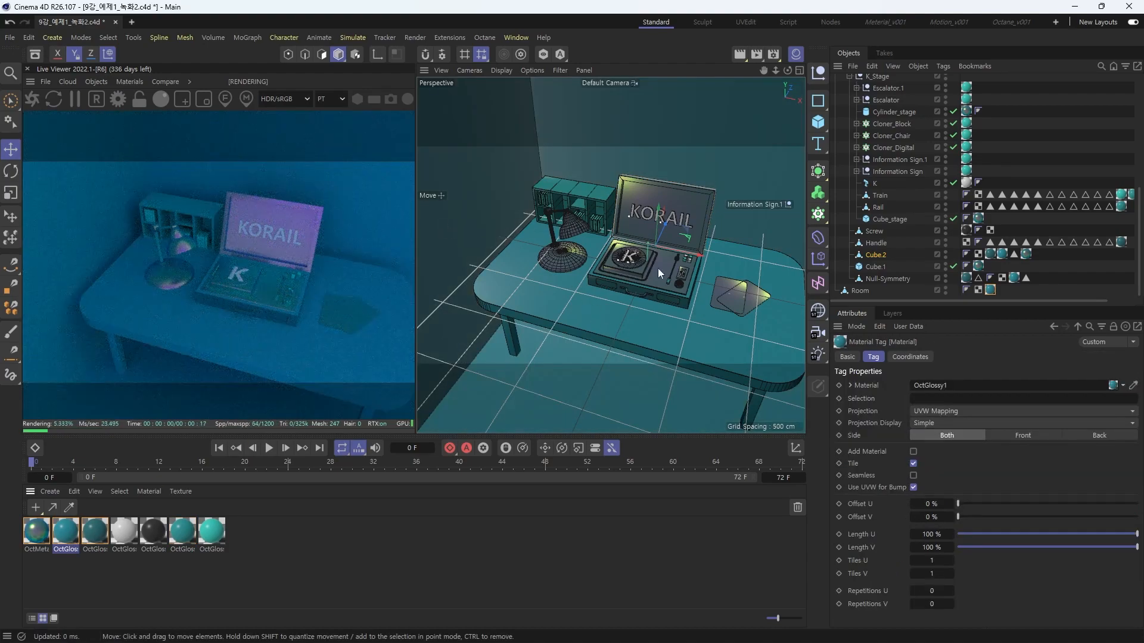
# Examine the suitcase's turntable, lever, knob and buttons in the live render against the teal room
pyautogui.scroll(-5, 685, 273)
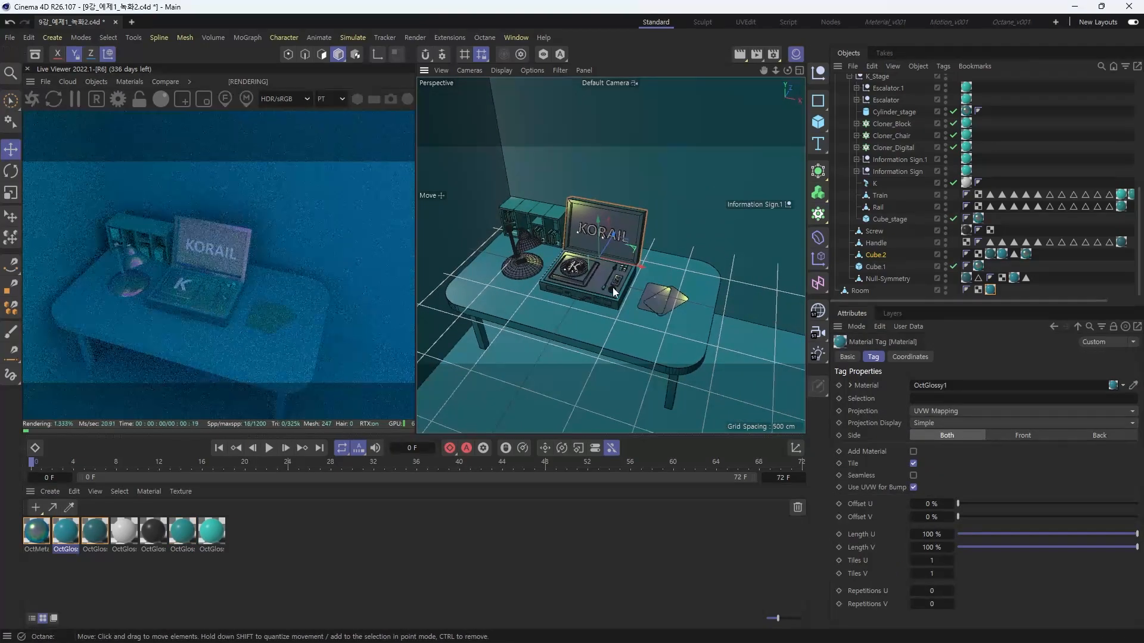
pyautogui.scroll(6, 613, 288)
pyautogui.keyDown('alt'); pyautogui.moveTo(635, 284); pyautogui.dragTo(668, 306); pyautogui.keyUp('alt')
pyautogui.scroll(5, 669, 306)
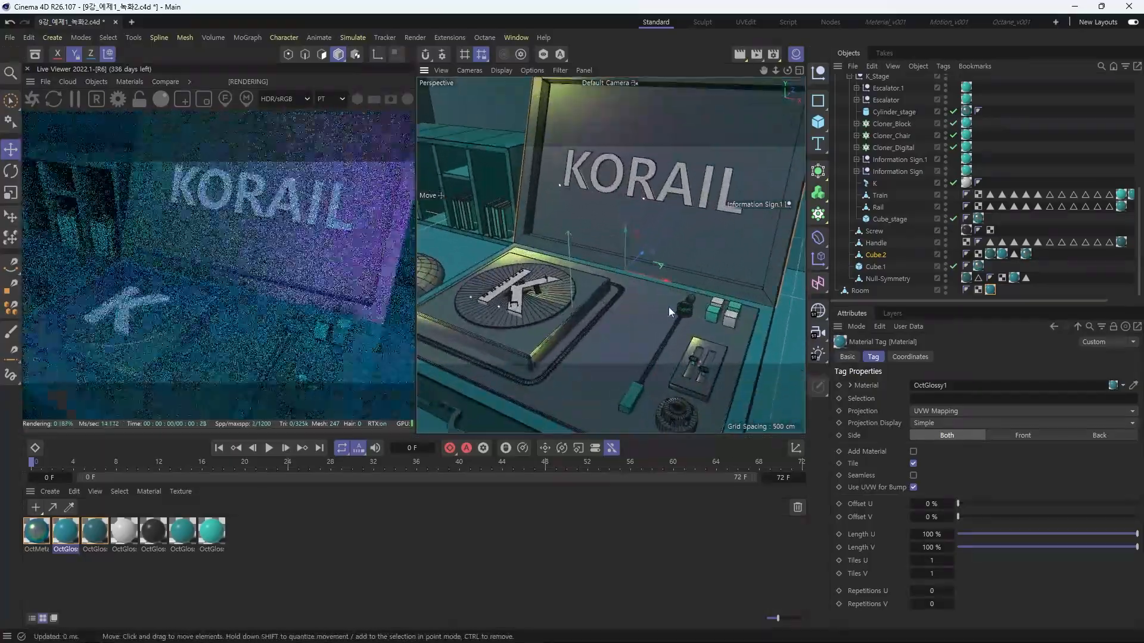
pyautogui.keyDown('alt'); pyautogui.moveTo(721, 341); pyautogui.dragTo(642, 312); pyautogui.keyUp('alt')
pyautogui.scroll(6, 637, 265)
pyautogui.scroll(-4, 674, 301)
pyautogui.keyDown('alt'); pyautogui.moveTo(610, 255); pyautogui.dragTo(629, 277); pyautogui.keyUp('alt')
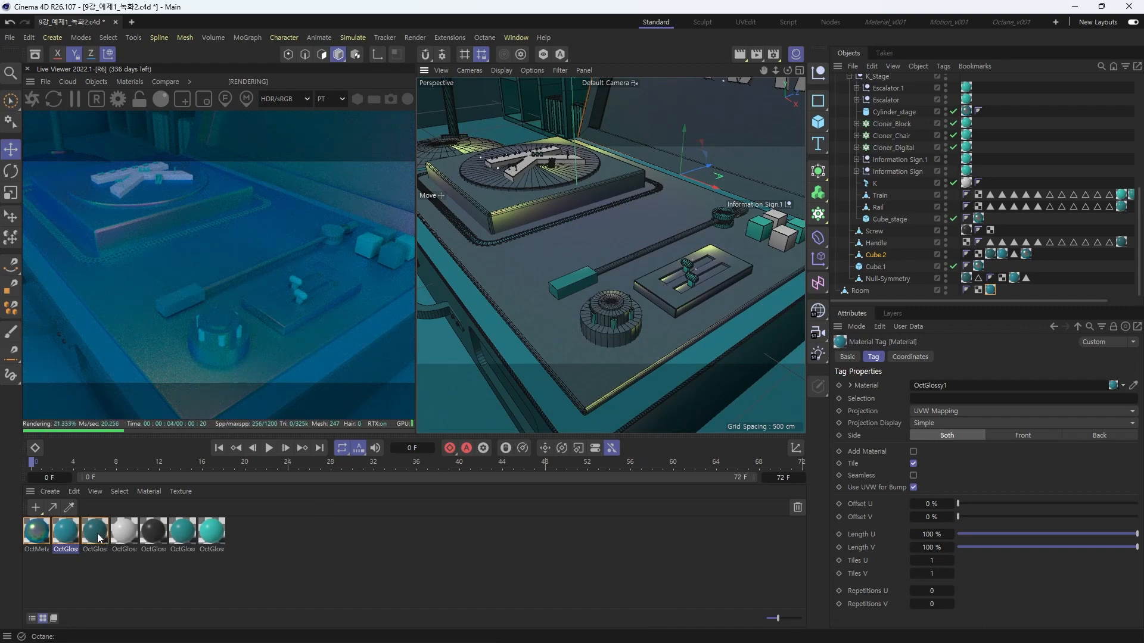
# Try brightening the OctGlossy1.4 diffuse color to a V of 82%, and return it to 57%
pyautogui.click(185, 535)
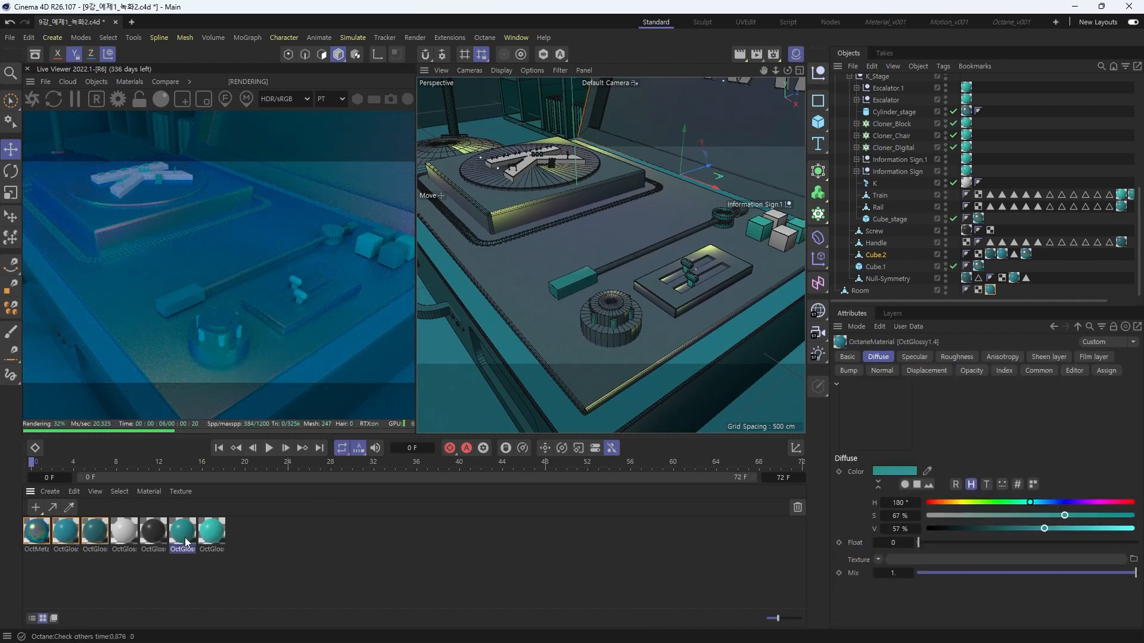
pyautogui.doubleClick(185, 537)
pyautogui.moveTo(431, 141); pyautogui.dragTo(666, 141)
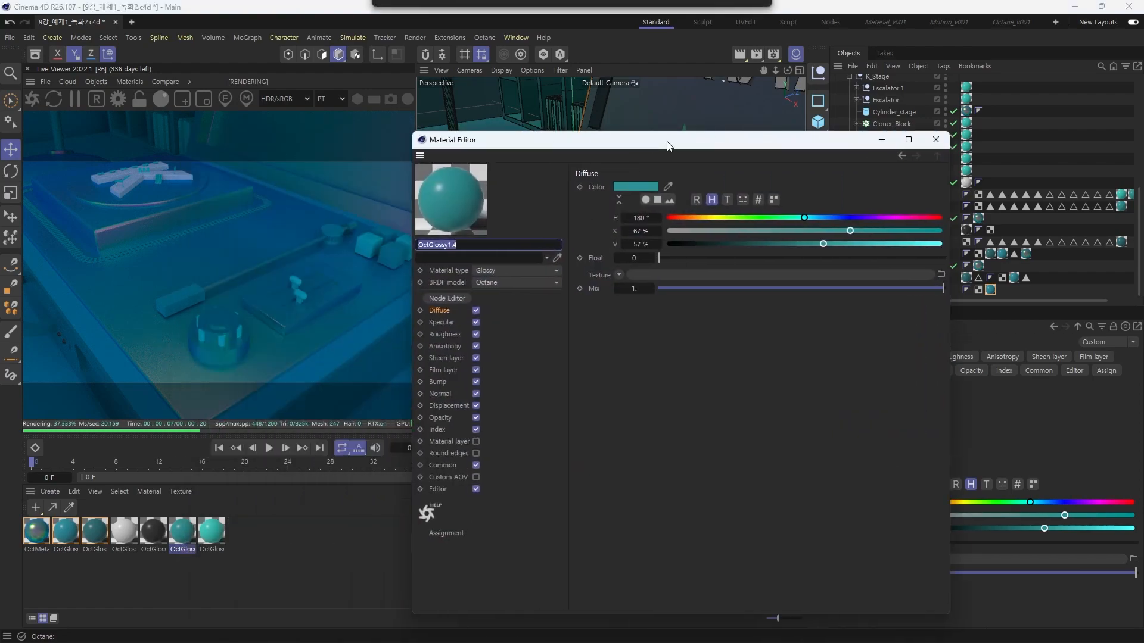
pyautogui.click(894, 244)
pyautogui.moveTo(331, 270); pyautogui.dragTo(310, 297)
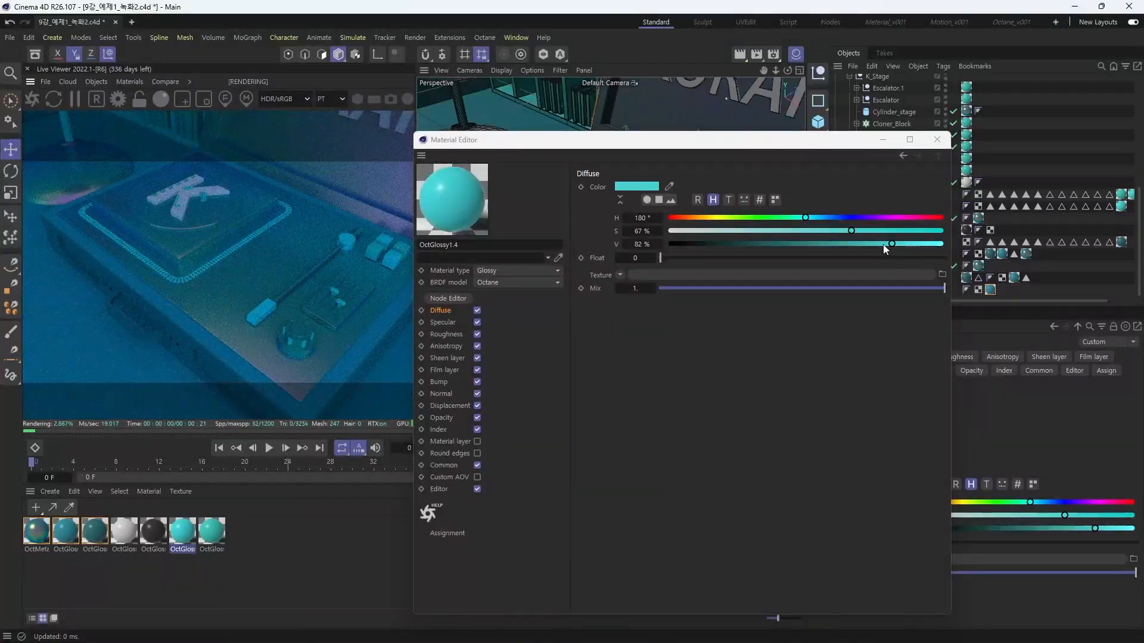
pyautogui.moveTo(888, 244); pyautogui.dragTo(824, 244)
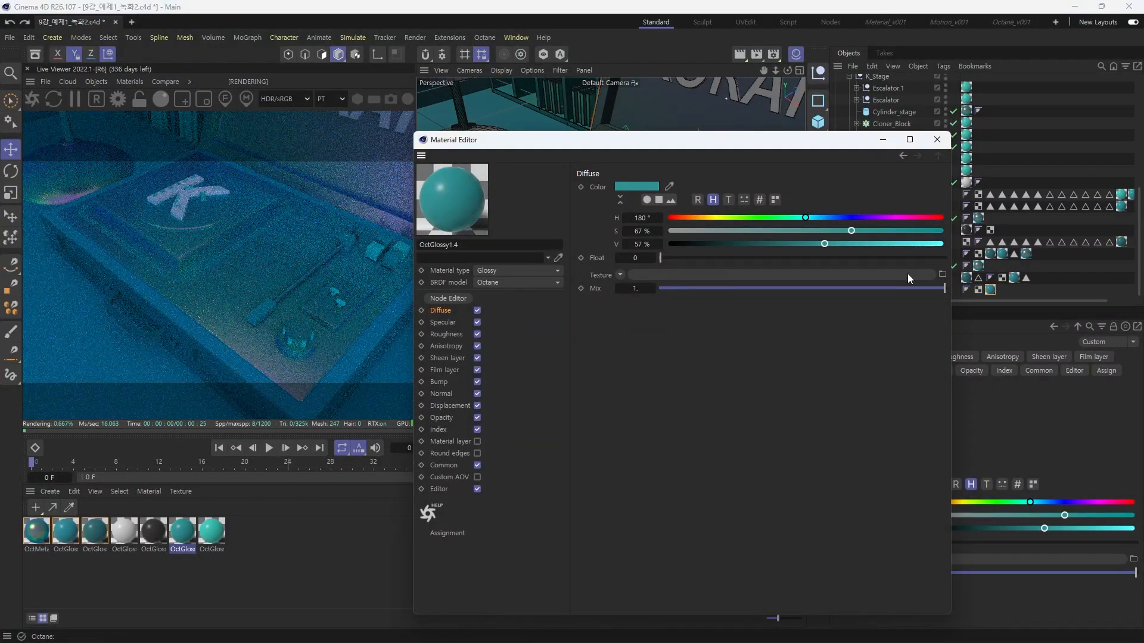
# Set the OctGlossy1.4 material's diffuse color to H 177°, S 69% and V 86%
pyautogui.click(902, 245)
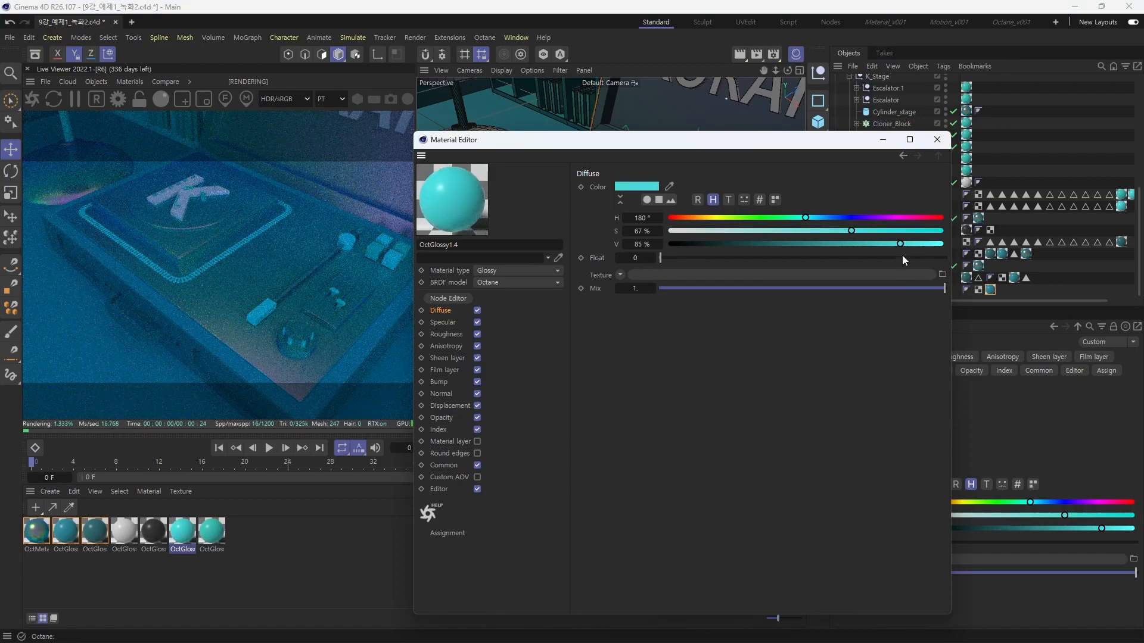
pyautogui.moveTo(262, 292); pyautogui.dragTo(300, 284)
pyautogui.moveTo(900, 244); pyautogui.dragTo(903, 250)
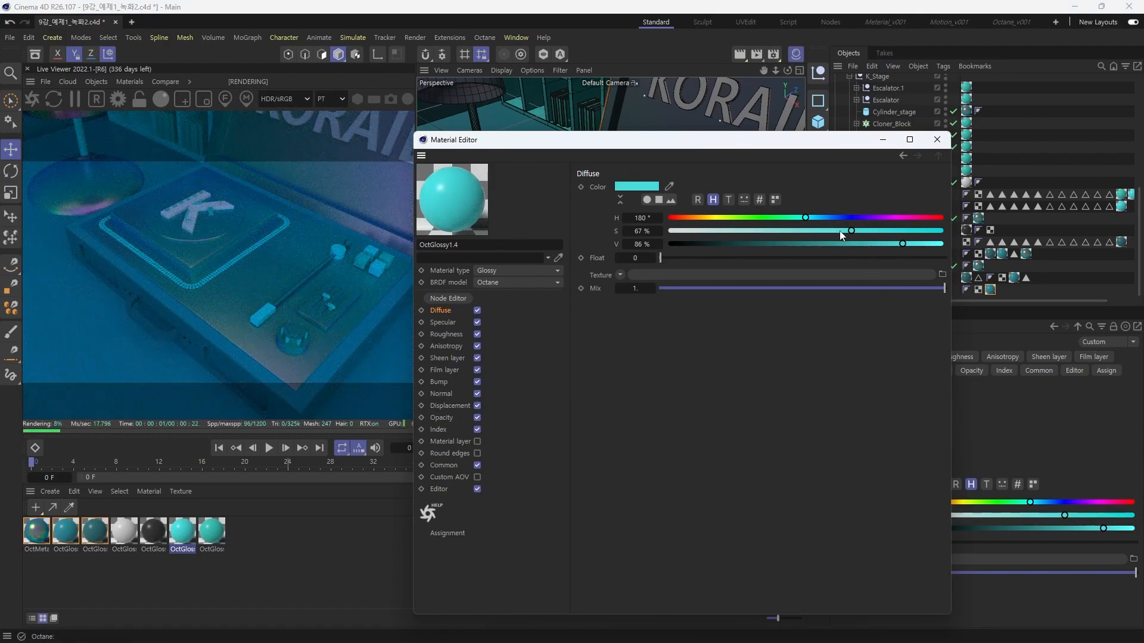
pyautogui.moveTo(840, 232)
pyautogui.mouseDown()
pyautogui.moveTo(892, 235)
pyautogui.moveTo(856, 233)
pyautogui.mouseUp()
pyautogui.click(624, 218)
pyautogui.click(625, 218)
pyautogui.click(625, 219)
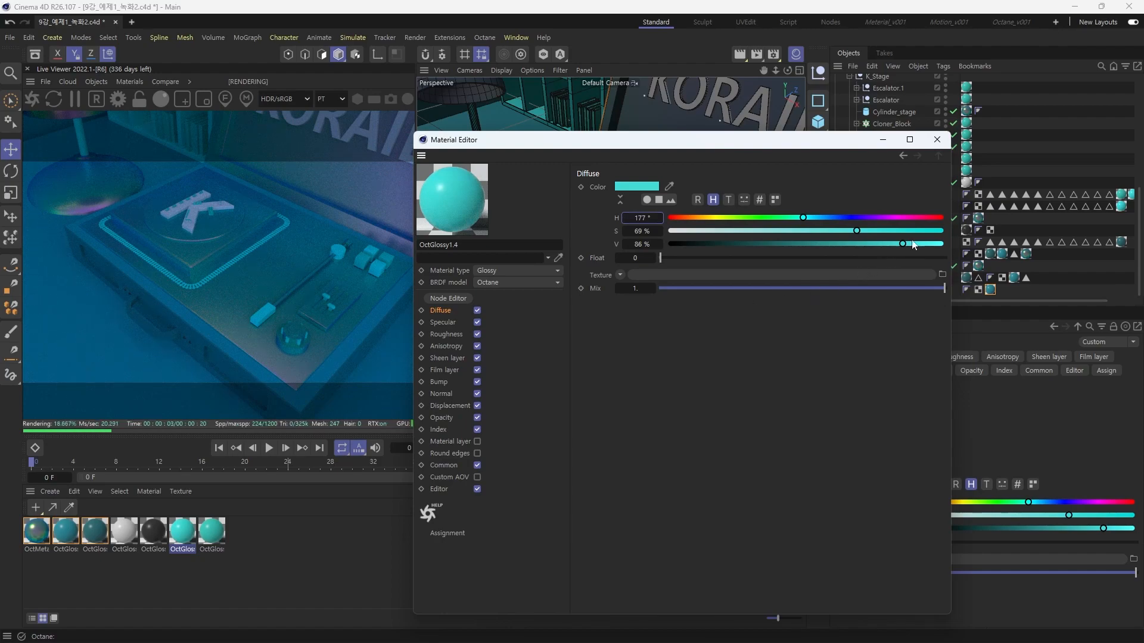
pyautogui.click(937, 139)
# Darken the OctGlossy1.4 diffuse color to a V of 79%
pyautogui.keyDown('alt'); pyautogui.moveTo(699, 299); pyautogui.dragTo(666, 274); pyautogui.keyUp('alt')
pyautogui.scroll(-4, 671, 288)
pyautogui.scroll(5, 692, 258)
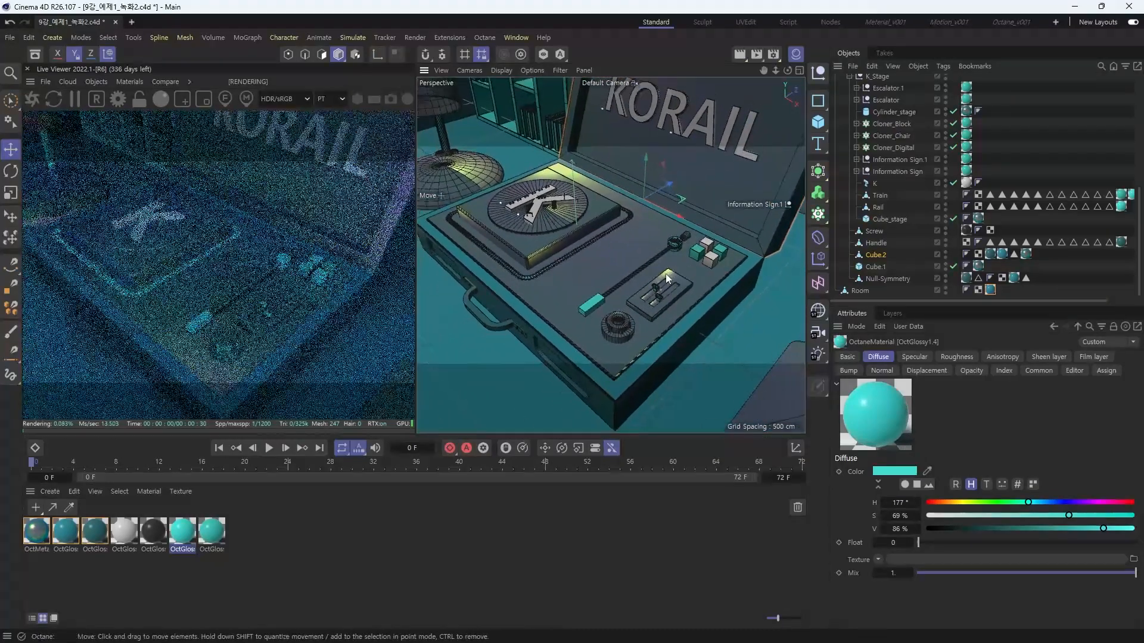
pyautogui.doubleClick(183, 538)
pyautogui.moveTo(552, 152); pyautogui.dragTo(754, 147)
pyautogui.click(777, 244)
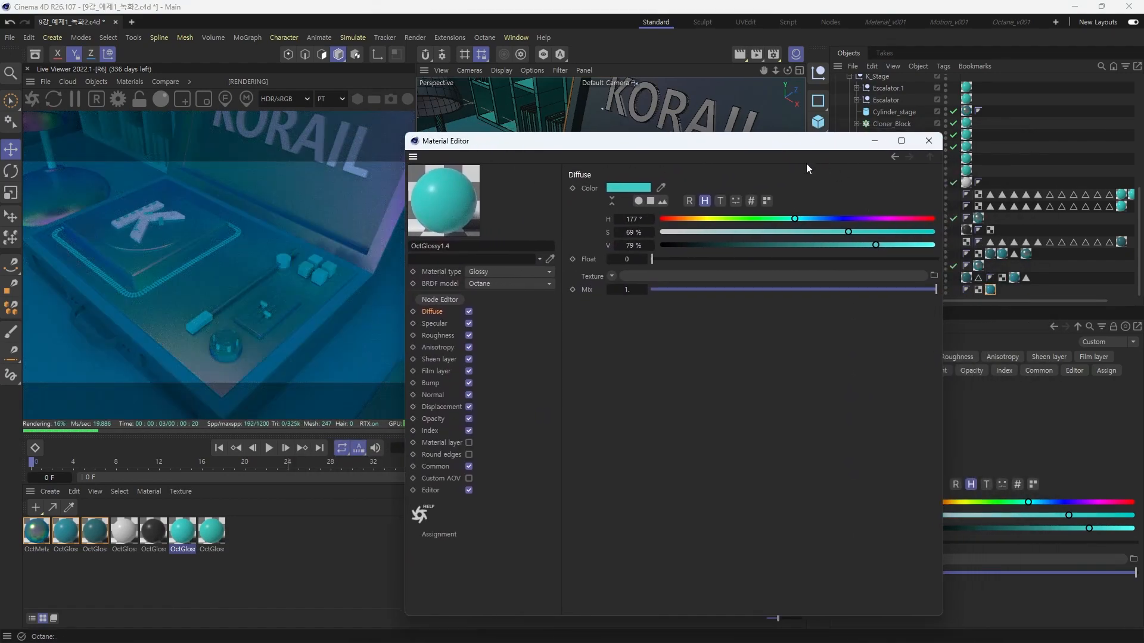
pyautogui.click(929, 141)
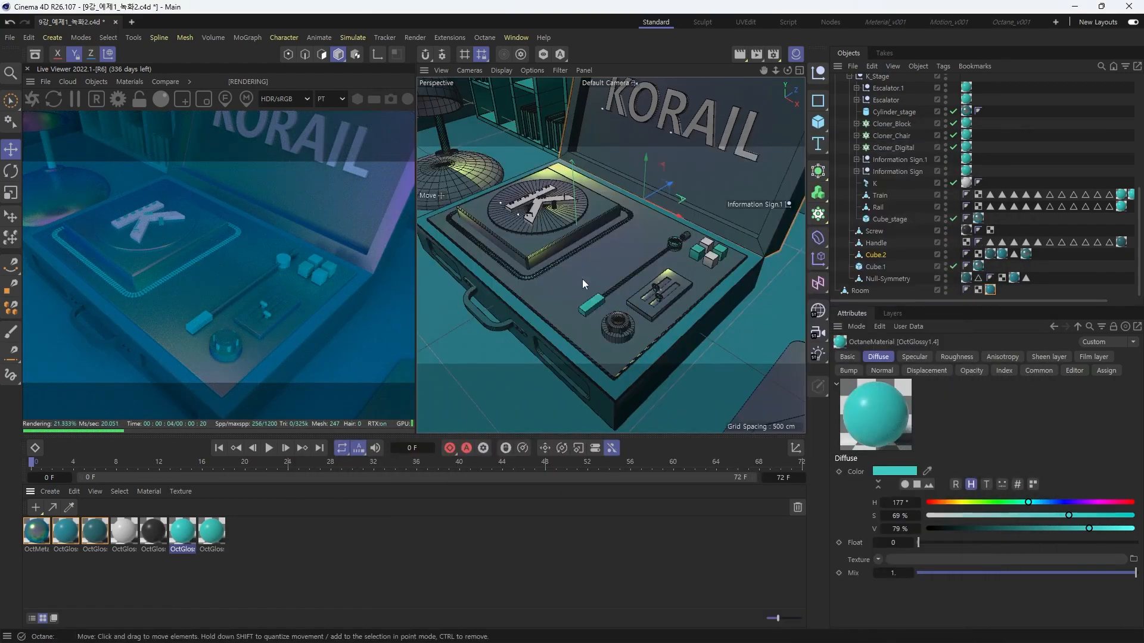
# Test saturations between 50% and 78% on the OctGlossy1.5 diffuse color, settling on S 68% and V 94%
pyautogui.doubleClick(213, 532)
pyautogui.moveTo(643, 141); pyautogui.dragTo(848, 125)
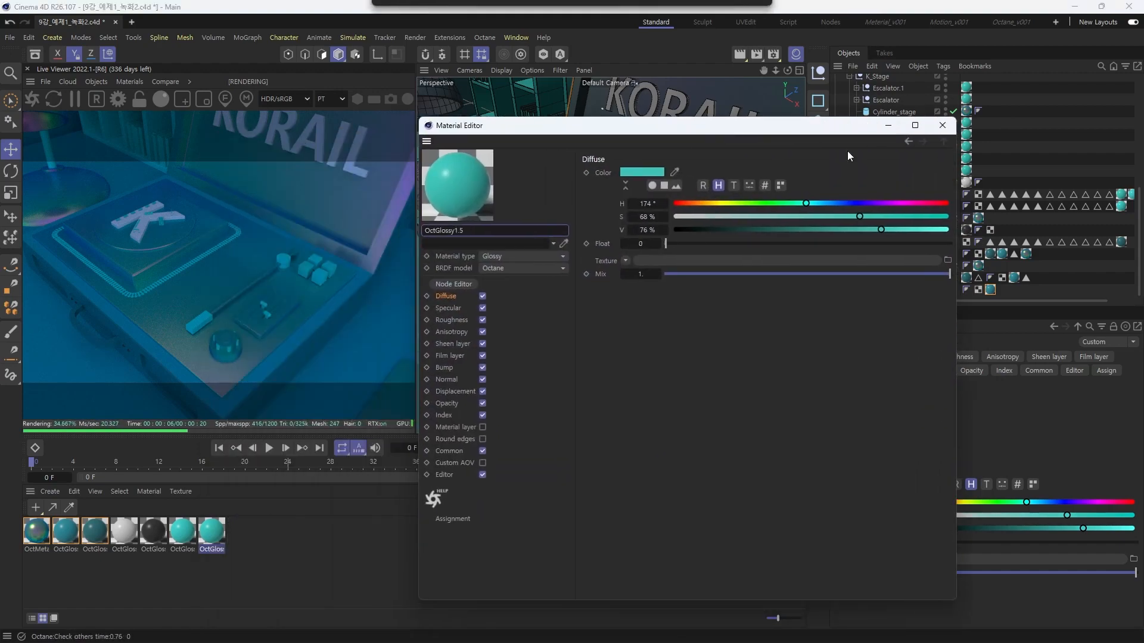
pyautogui.moveTo(859, 216); pyautogui.dragTo(831, 216)
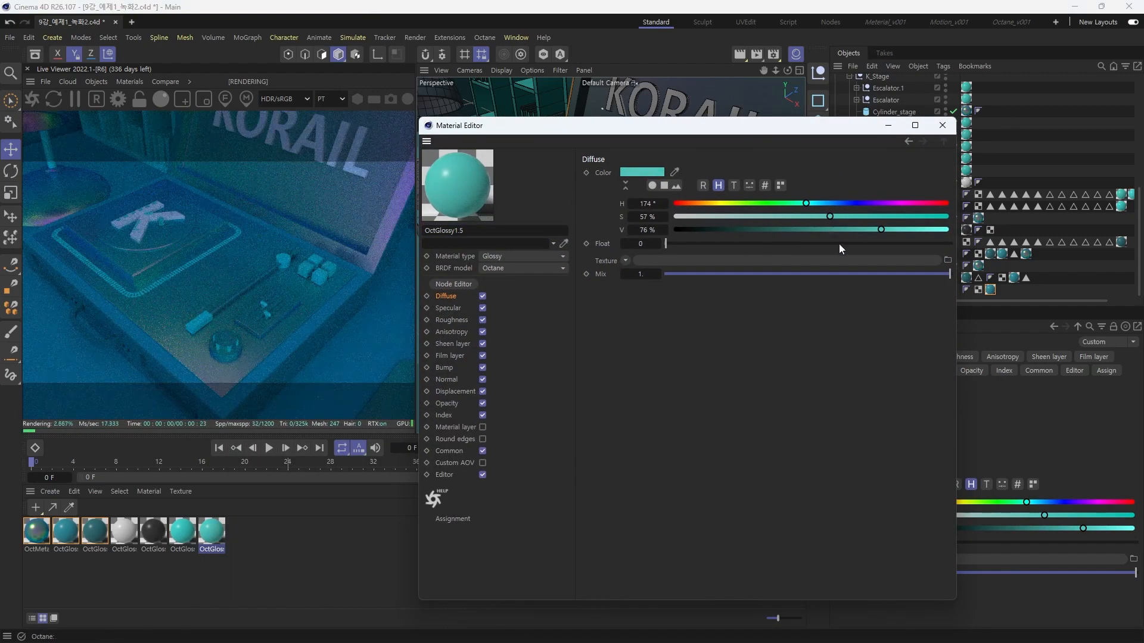
pyautogui.click(820, 217)
pyautogui.moveTo(811, 217); pyautogui.dragTo(859, 217)
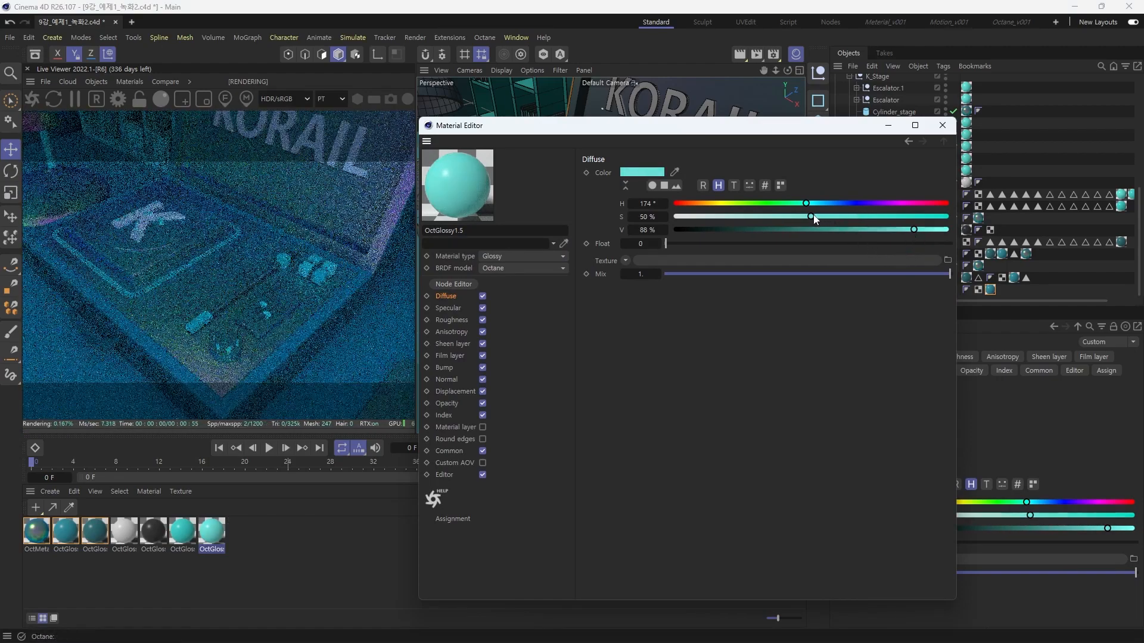
pyautogui.click(856, 217)
pyautogui.click(886, 216)
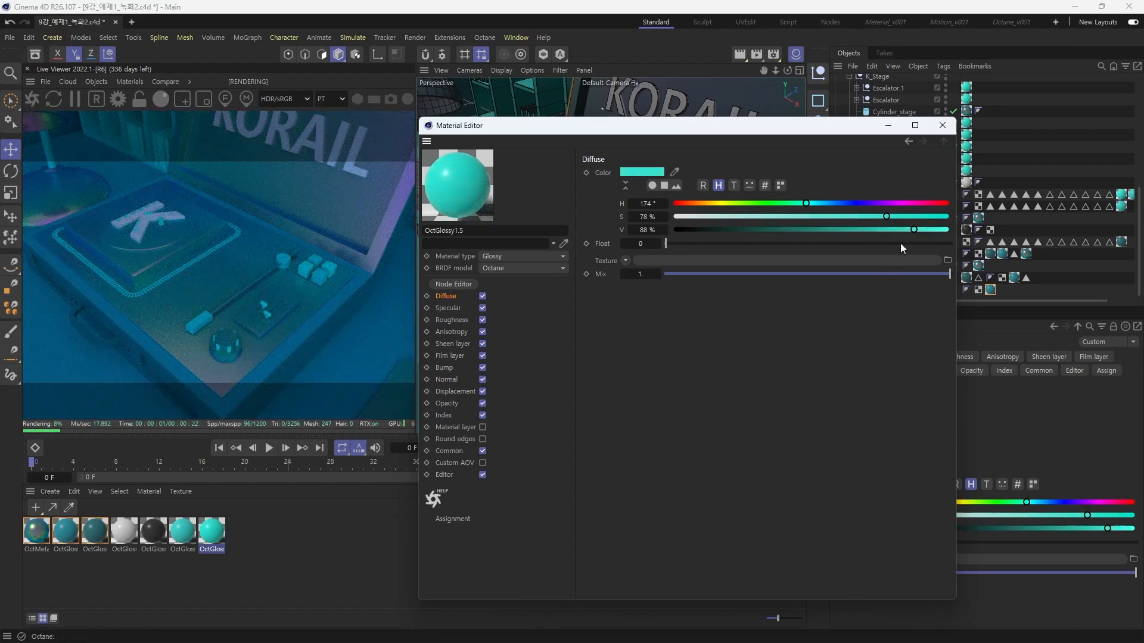
pyautogui.click(860, 217)
pyautogui.click(931, 229)
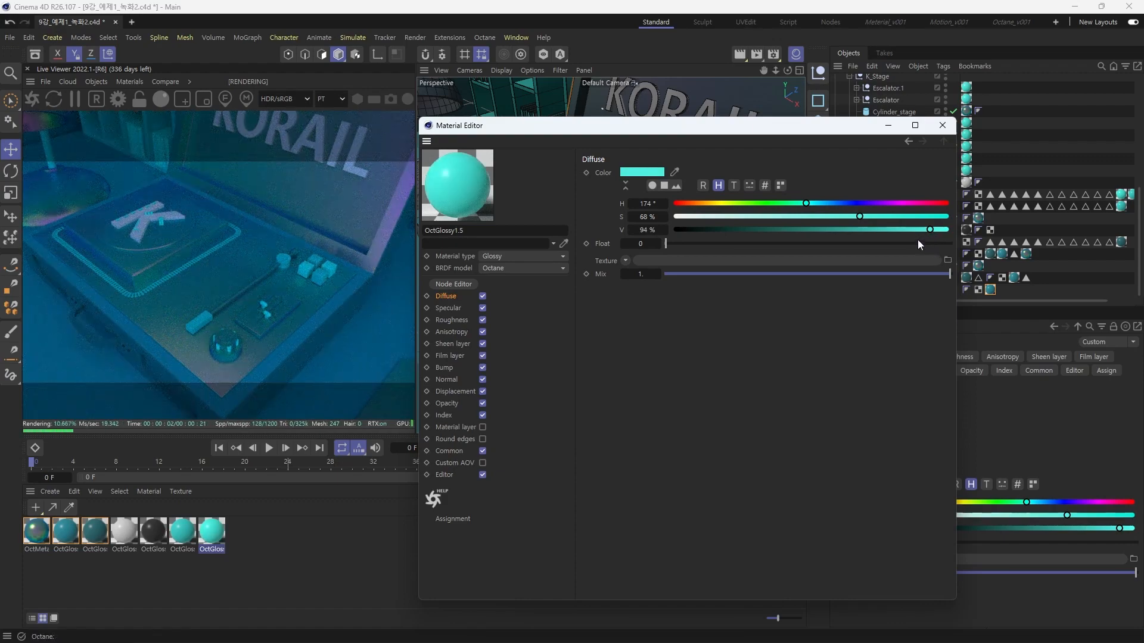
pyautogui.click(942, 126)
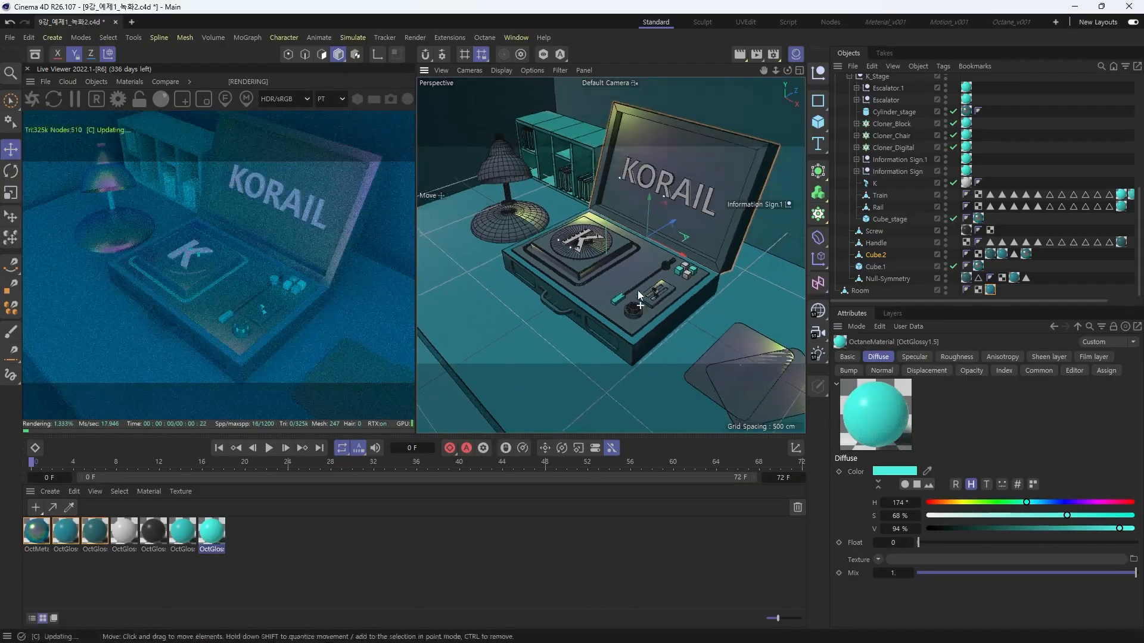
# Examine the suitcase's slider levers, cube buttons and knob up close, and the whole suitcase from several angles, in the live render
pyautogui.scroll(10, 748, 289)
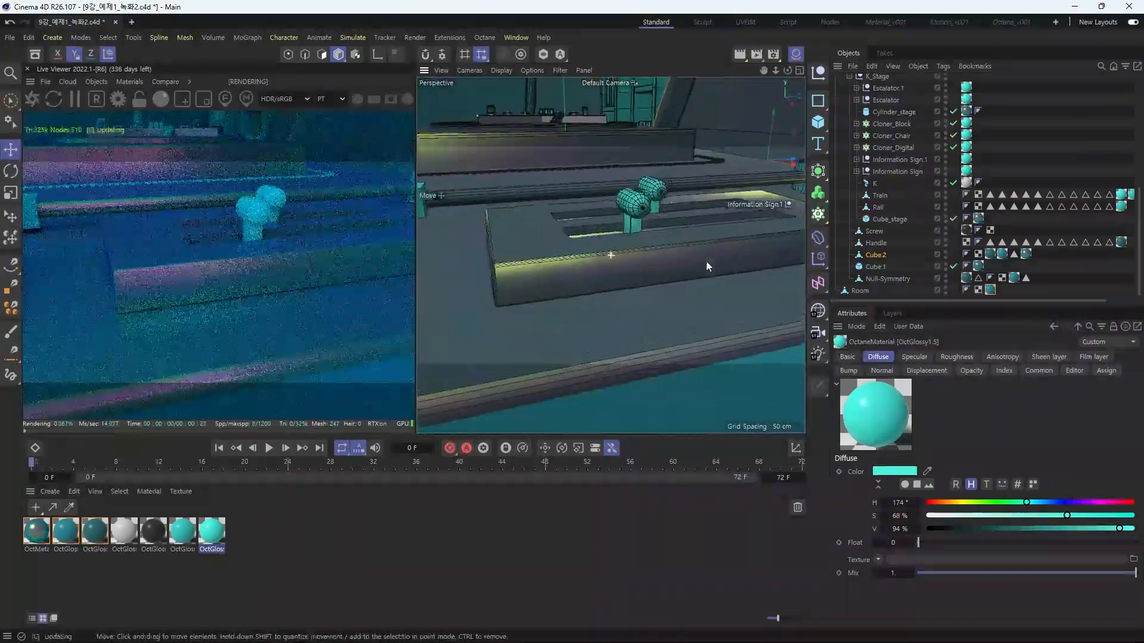
pyautogui.keyDown('alt'); pyautogui.moveTo(706, 262); pyautogui.dragTo(652, 316, button='middle'); pyautogui.keyUp('alt')
pyautogui.scroll(-3, 695, 276)
pyautogui.keyDown('alt'); pyautogui.moveTo(689, 282); pyautogui.dragTo(451, 319, button='middle'); pyautogui.keyUp('alt')
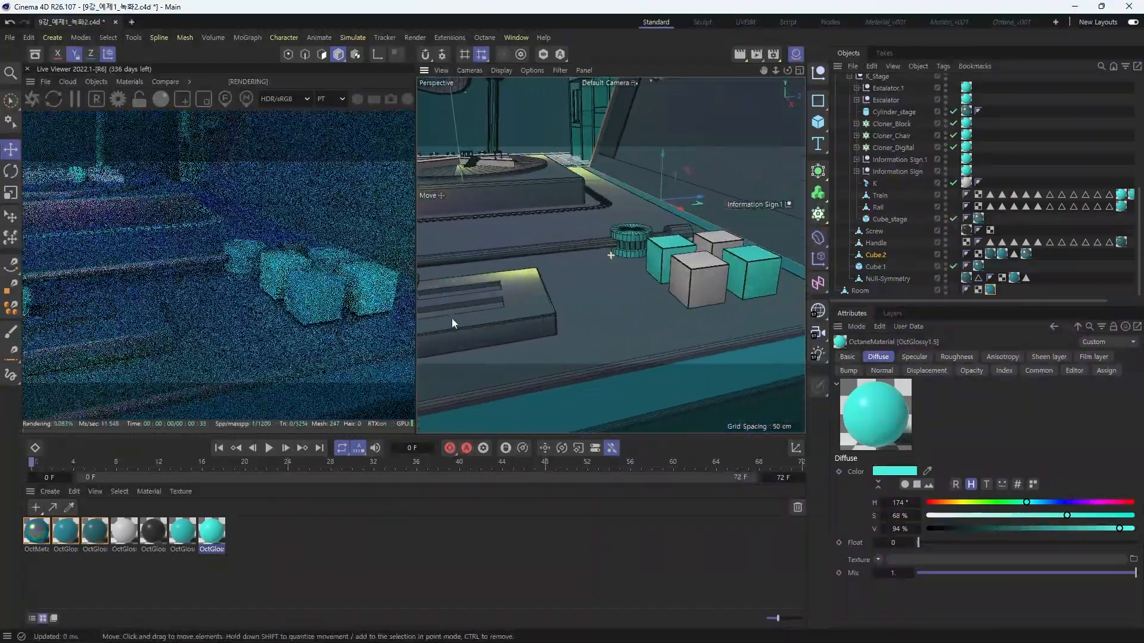
pyautogui.scroll(8, 602, 295)
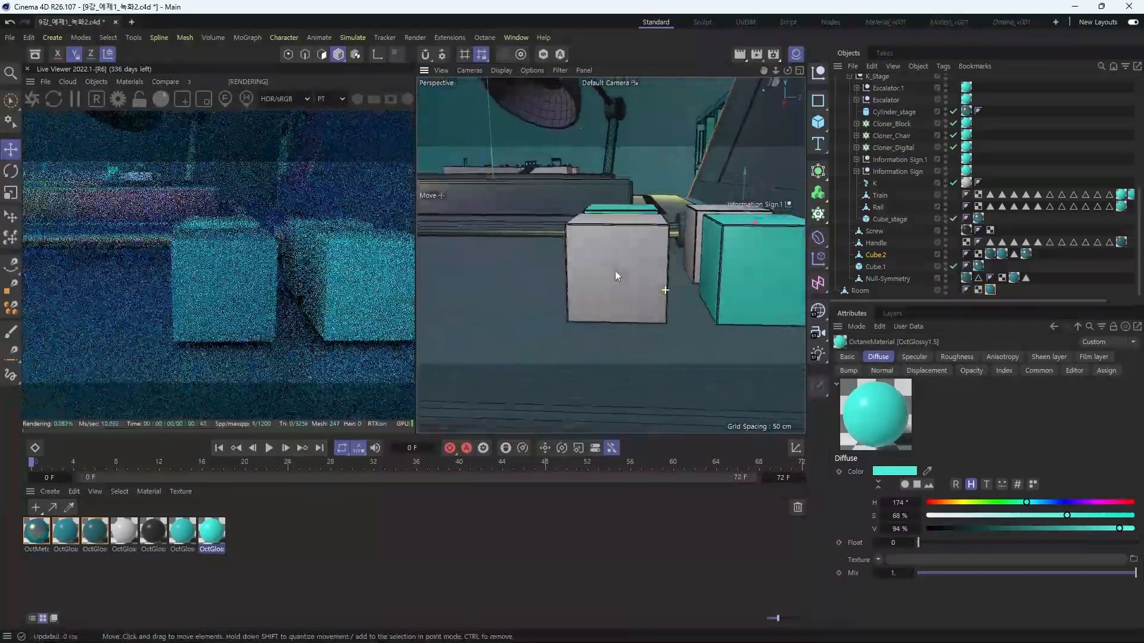
pyautogui.scroll(-8, 674, 286)
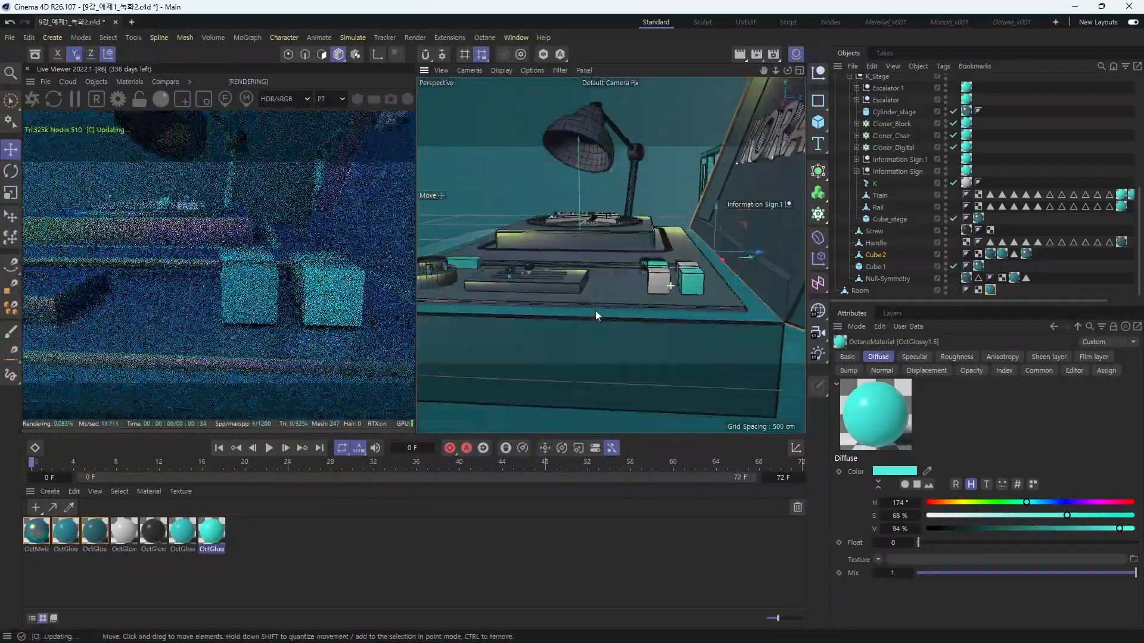
pyautogui.keyDown('alt'); pyautogui.moveTo(596, 309); pyautogui.dragTo(652, 323); pyautogui.keyUp('alt')
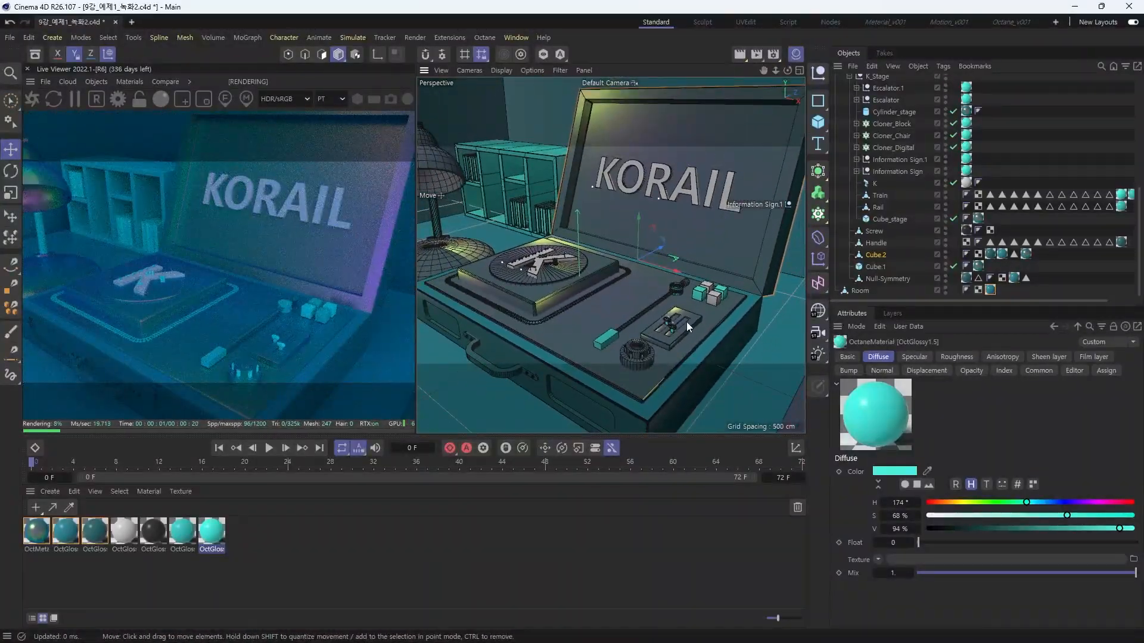
pyautogui.keyDown('alt'); pyautogui.moveTo(685, 323); pyautogui.dragTo(734, 321, button='right'); pyautogui.keyUp('alt')
pyautogui.keyDown('alt'); pyautogui.moveTo(734, 322); pyautogui.dragTo(712, 317); pyautogui.keyUp('alt')
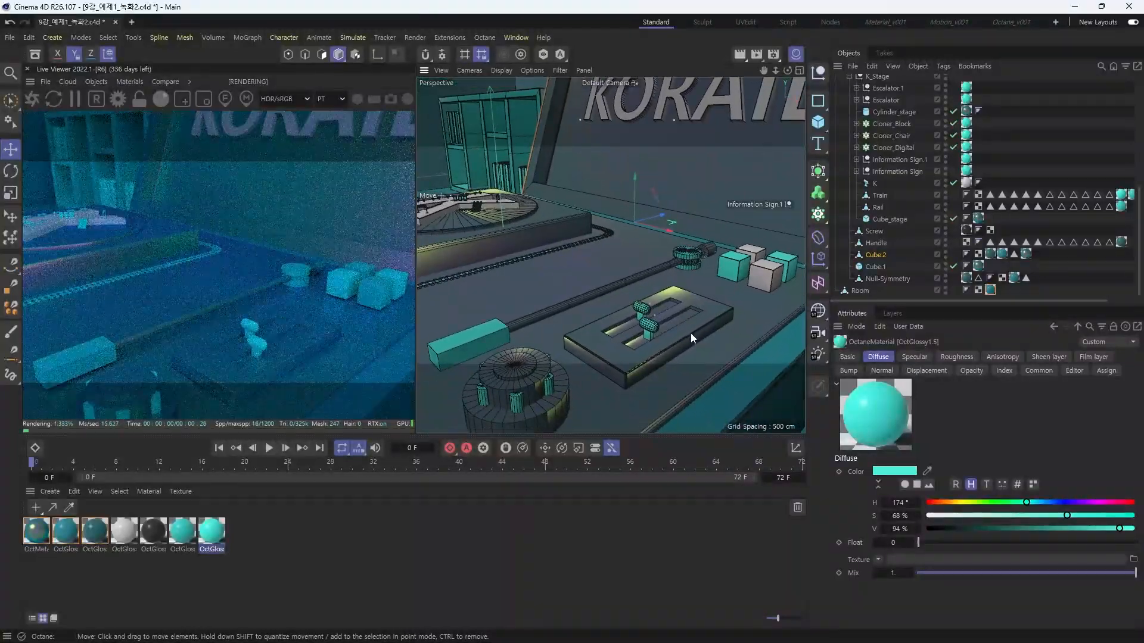
pyautogui.keyDown('alt'); pyautogui.moveTo(691, 334); pyautogui.dragTo(608, 290, button='right'); pyautogui.keyUp('alt')
pyautogui.keyDown('alt'); pyautogui.moveTo(607, 291); pyautogui.dragTo(658, 313); pyautogui.keyUp('alt')
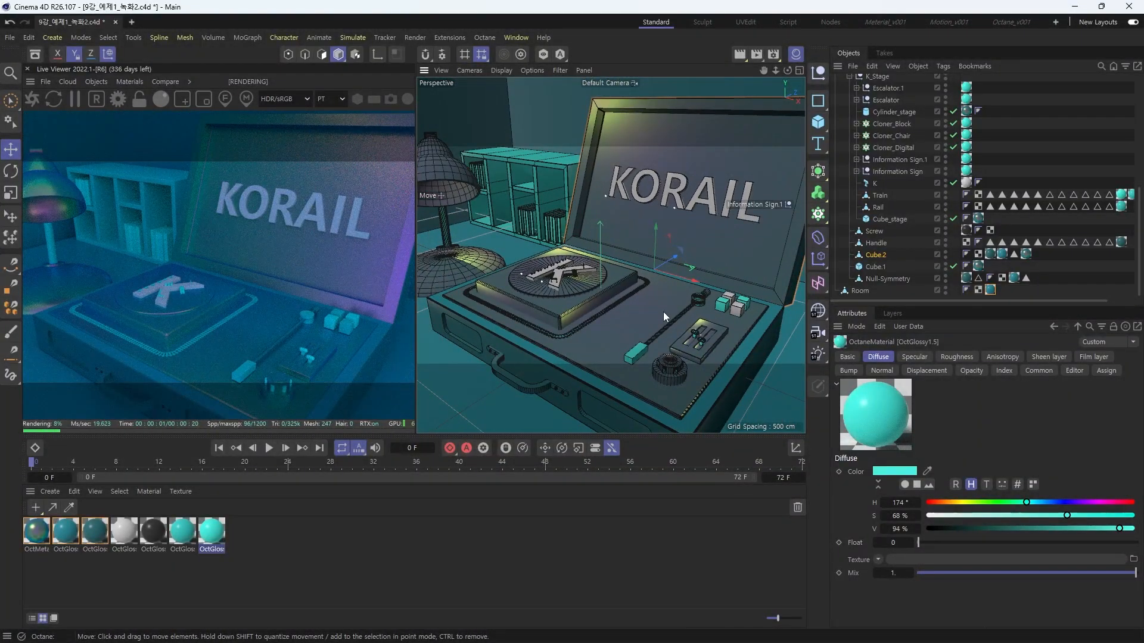
pyautogui.keyDown('alt'); pyautogui.moveTo(663, 312); pyautogui.dragTo(627, 310, button='right'); pyautogui.keyUp('alt')
pyautogui.keyDown('alt'); pyautogui.moveTo(628, 310); pyautogui.dragTo(633, 285); pyautogui.keyUp('alt')
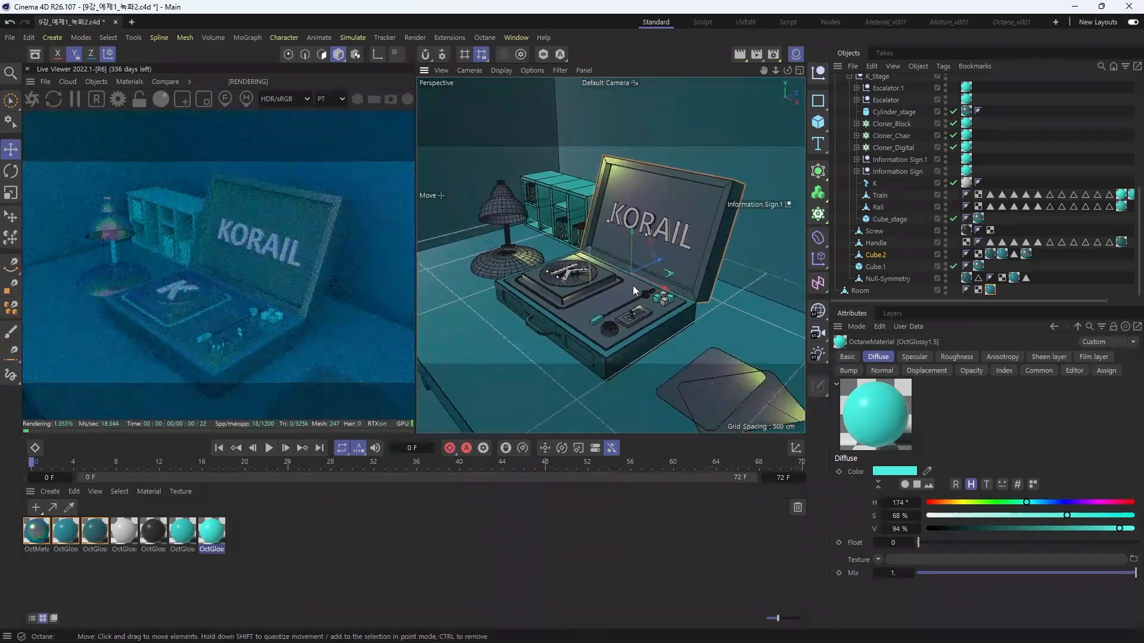